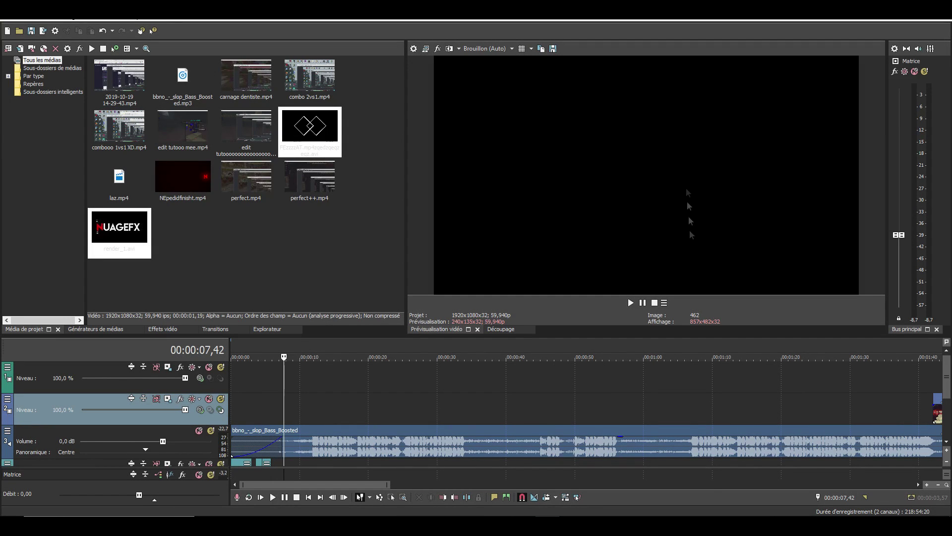
Check the Mic/Aux level in OBS's audio mixer, then minimize OBS to return to the video editor
{"action": "left_click", "coordinate": [626, 484]}
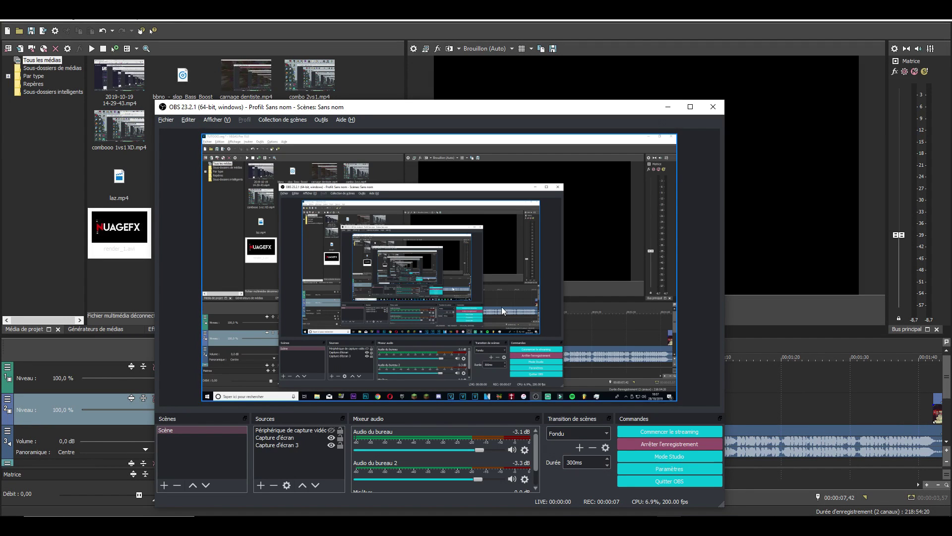
{"action": "scroll", "coordinate": [529, 456], "scroll_direction": "down", "scroll_amount": 1}
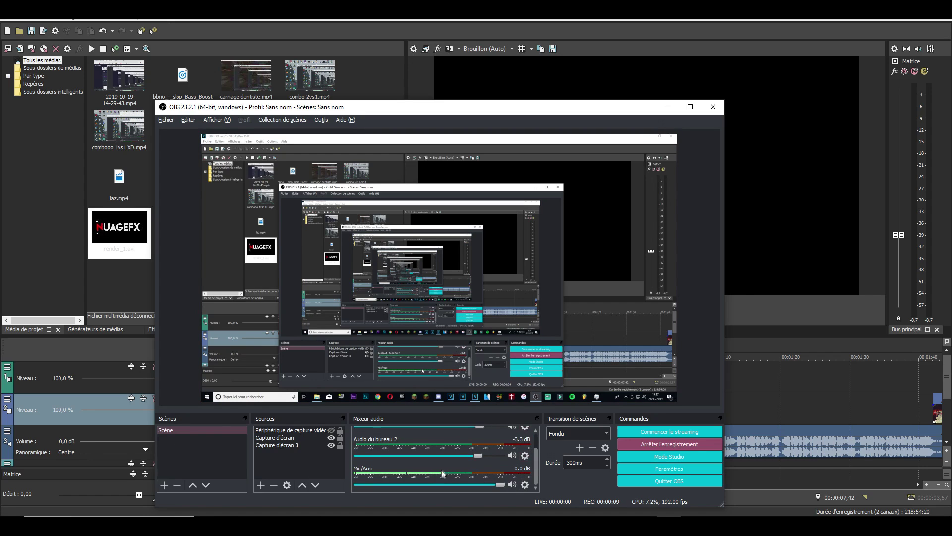
{"action": "left_click", "coordinate": [668, 107]}
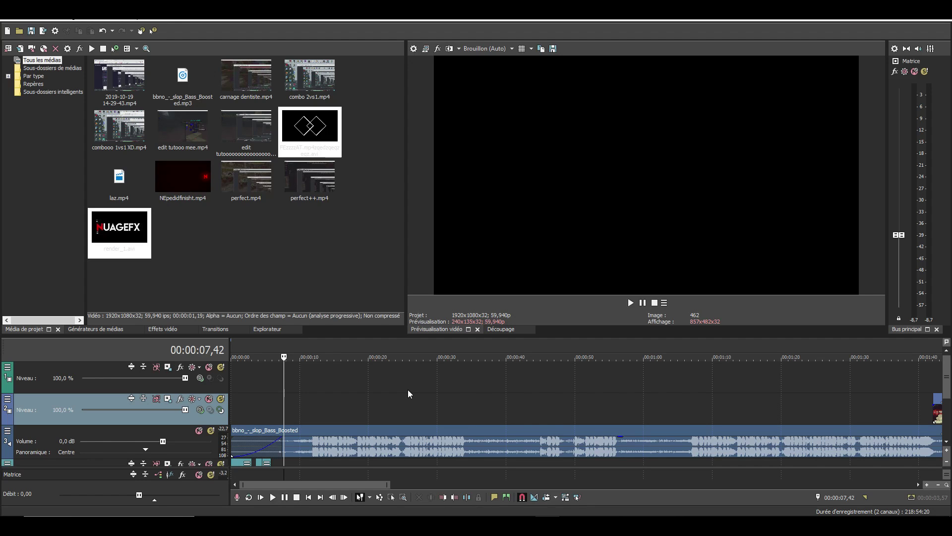
Play the opening of the bbno_-_slop_Bass_Boosted audio and examine its waveform and the clip layout across the whole timeline
{"action": "scroll", "coordinate": [356, 447], "scroll_direction": "down", "scroll_amount": 3}
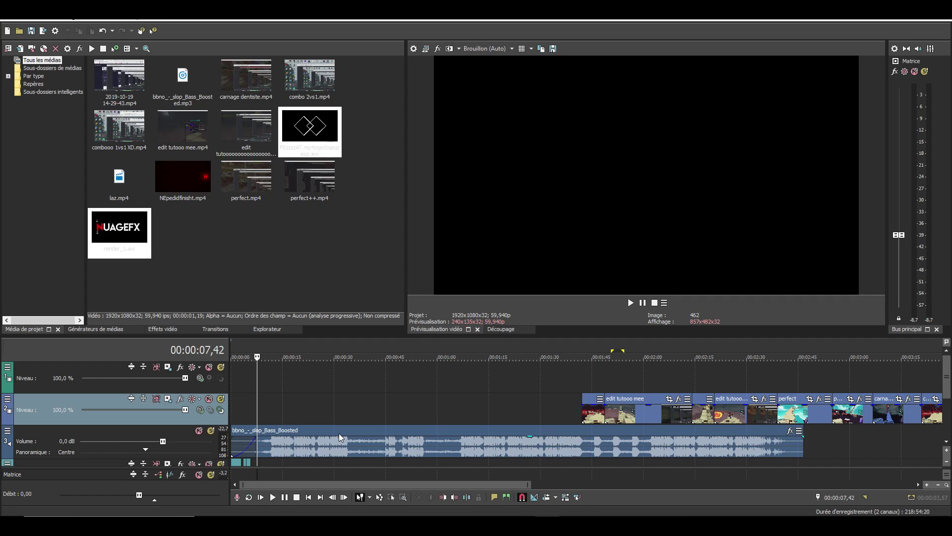
{"action": "scroll", "coordinate": [338, 433], "scroll_direction": "up", "scroll_amount": 3}
{"action": "key", "text": "space"}
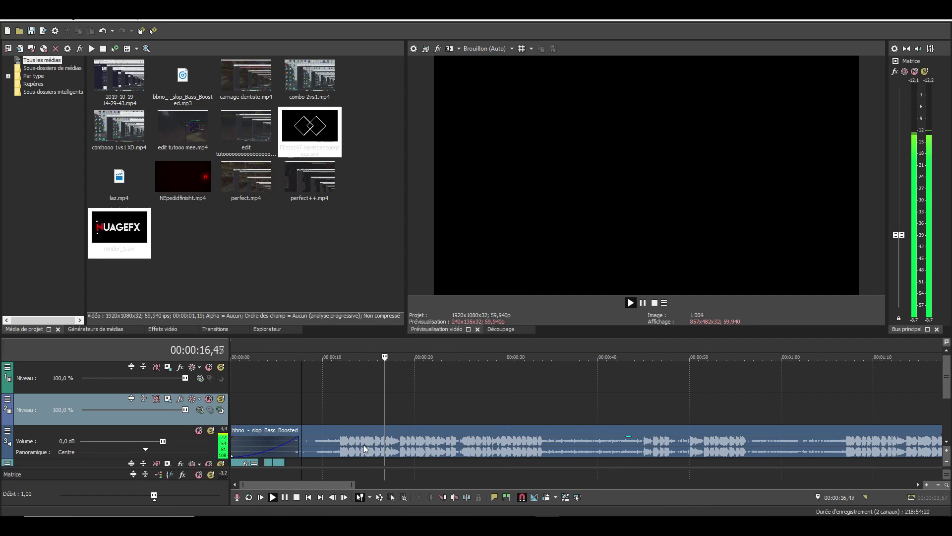
{"action": "left_click", "coordinate": [338, 450]}
{"action": "scroll", "coordinate": [487, 458], "scroll_direction": "up", "scroll_amount": 5}
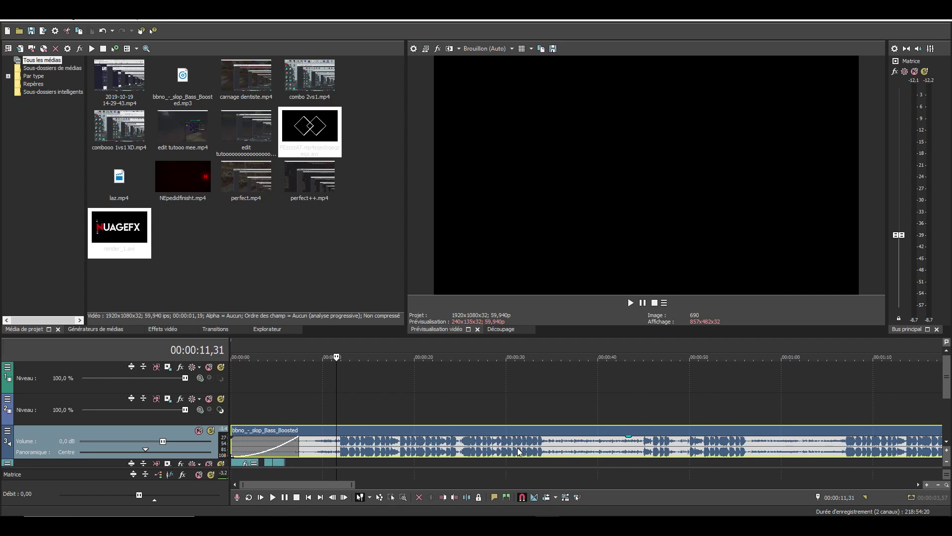
{"action": "scroll", "coordinate": [543, 449], "scroll_direction": "up", "scroll_amount": 1}
{"action": "scroll", "coordinate": [590, 451], "scroll_direction": "down", "scroll_amount": 3}
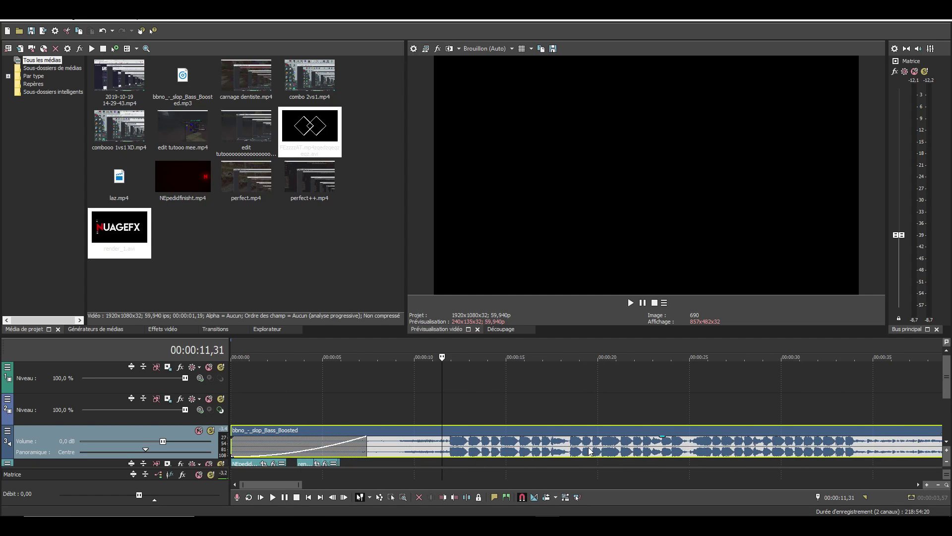
{"action": "scroll", "coordinate": [590, 451], "scroll_direction": "down", "scroll_amount": 8}
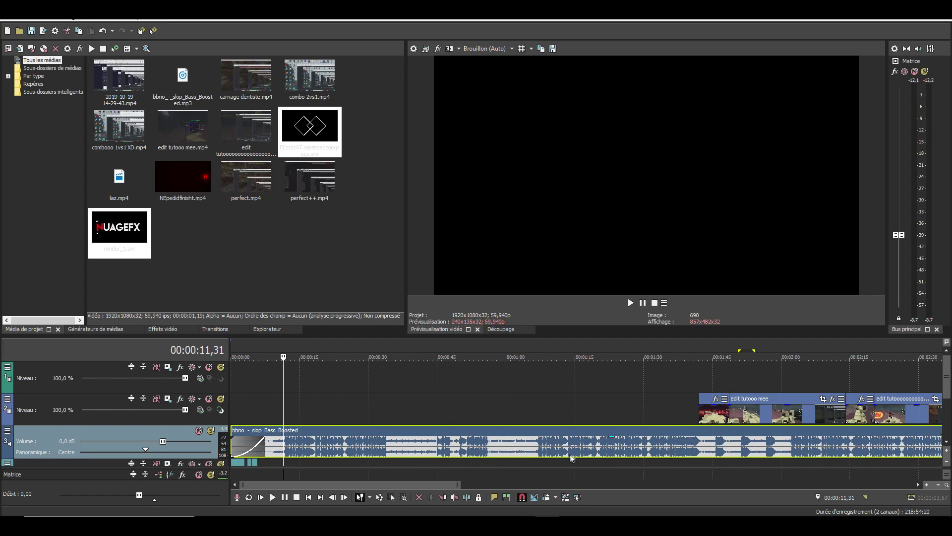
{"action": "scroll", "coordinate": [469, 456], "scroll_direction": "up", "scroll_amount": 5}
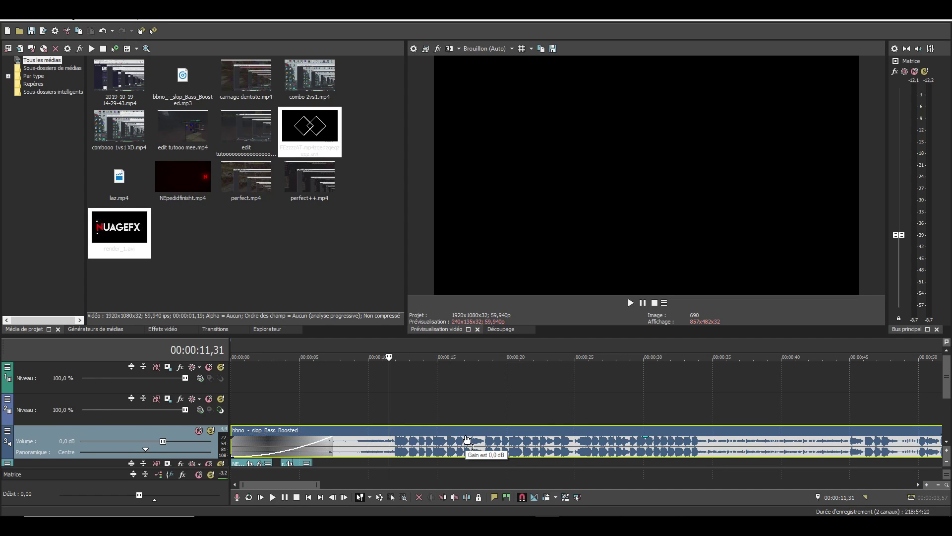
{"action": "scroll", "coordinate": [467, 440], "scroll_direction": "down", "scroll_amount": 4}
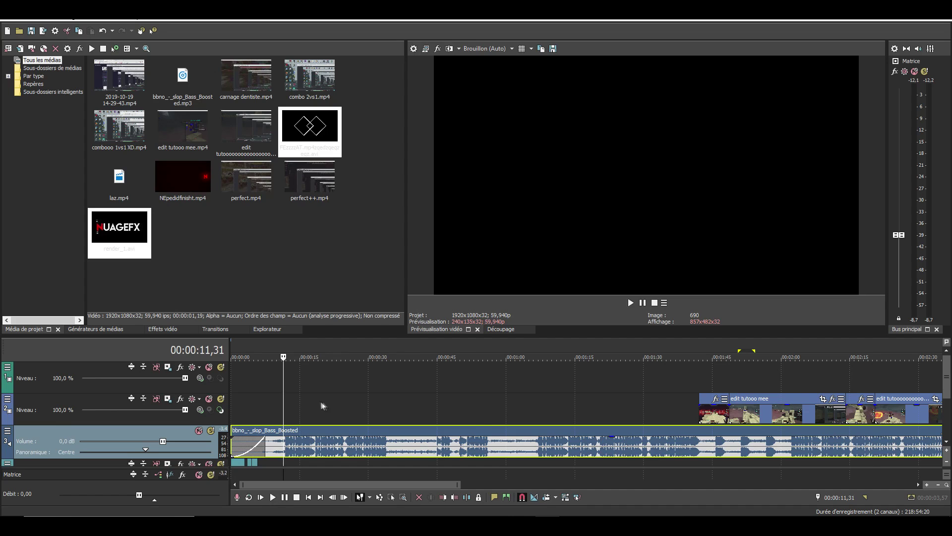
{"action": "scroll", "coordinate": [256, 386], "scroll_direction": "down", "scroll_amount": 1}
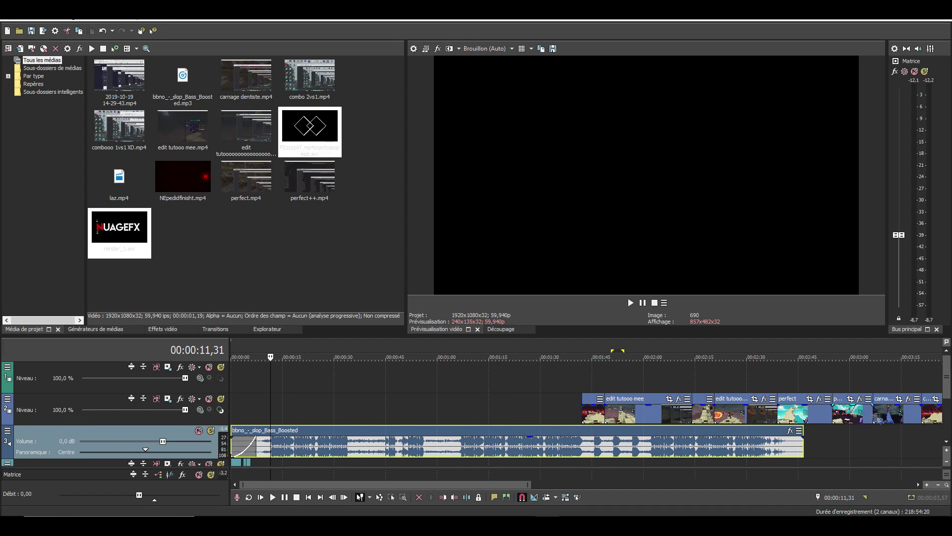
{"action": "scroll", "coordinate": [874, 419], "scroll_direction": "down", "scroll_amount": 2}
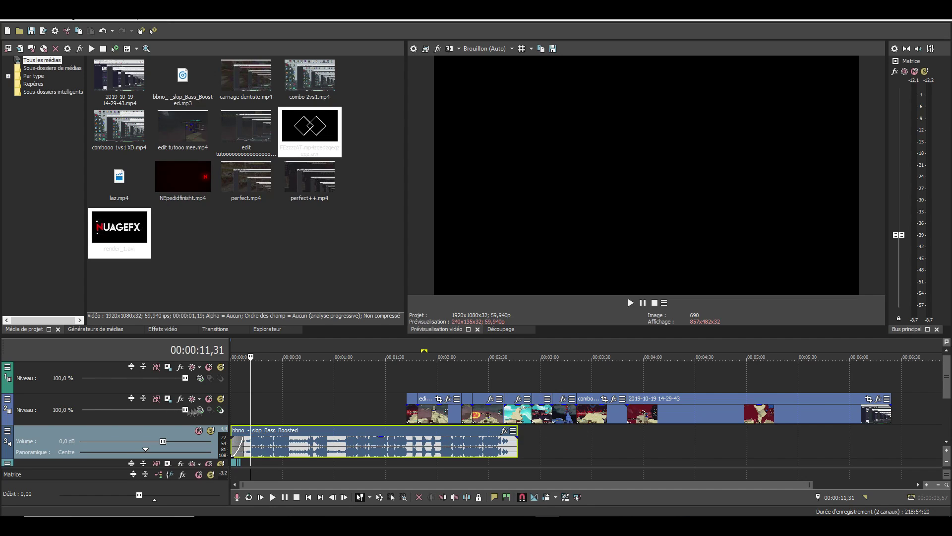
{"action": "scroll", "coordinate": [253, 400], "scroll_direction": "up", "scroll_amount": 2}
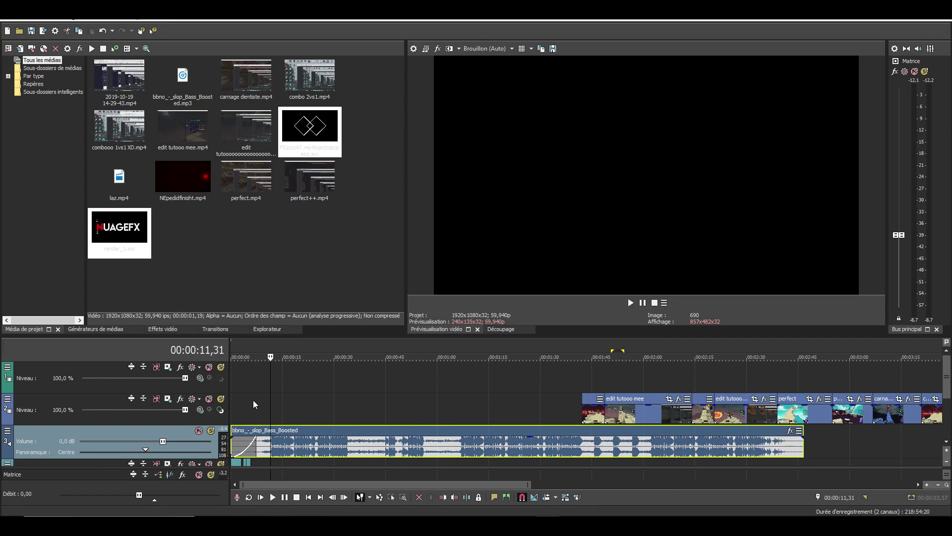
Insert a video track and move the two intro clips from the lowest track to the second track, at the timeline's start
{"action": "right_click", "coordinate": [286, 383]}
{"action": "left_click", "coordinate": [327, 280]}
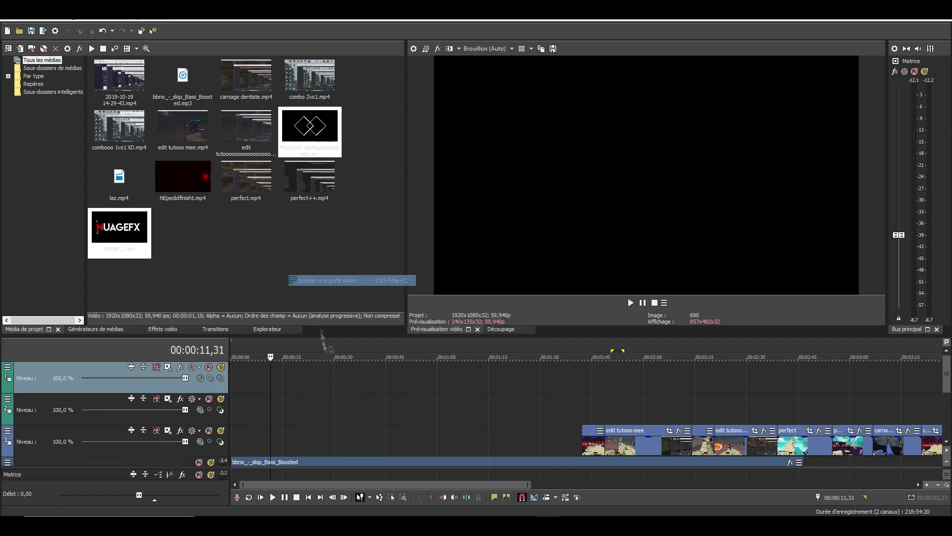
{"action": "scroll", "coordinate": [347, 403], "scroll_direction": "down", "scroll_amount": 3}
{"action": "left_click", "coordinate": [251, 450]}
{"action": "scroll", "coordinate": [488, 446], "scroll_direction": "up", "scroll_amount": 5}
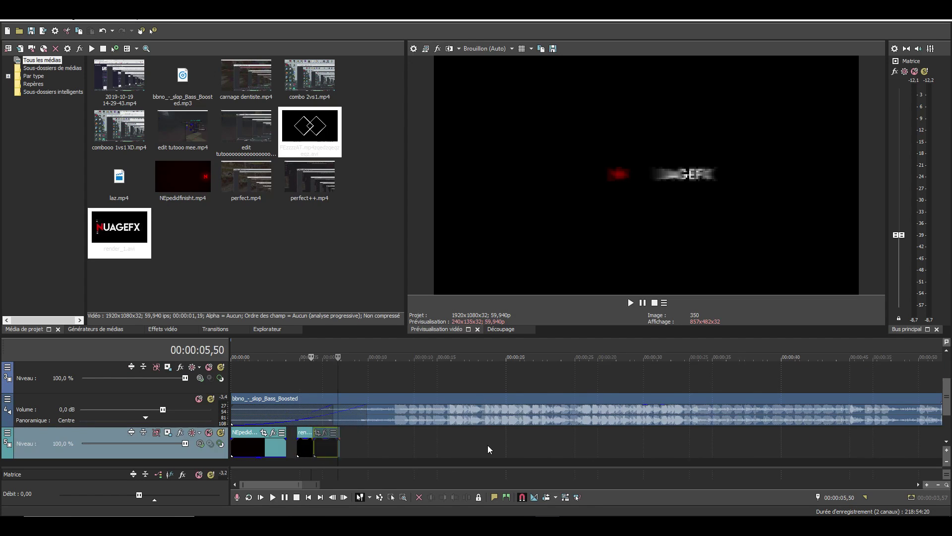
{"action": "scroll", "coordinate": [344, 450], "scroll_direction": "up", "scroll_amount": 1}
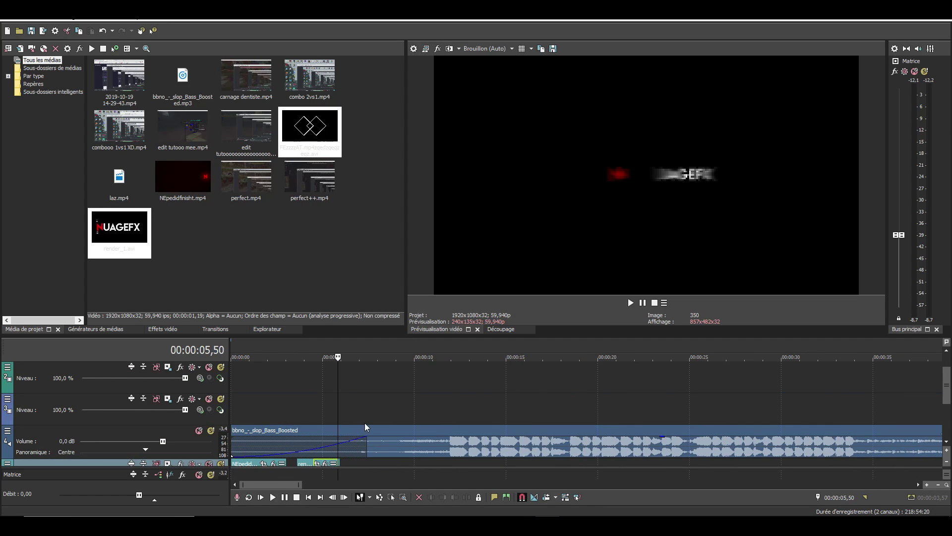
{"action": "scroll", "coordinate": [365, 423], "scroll_direction": "down", "scroll_amount": 2}
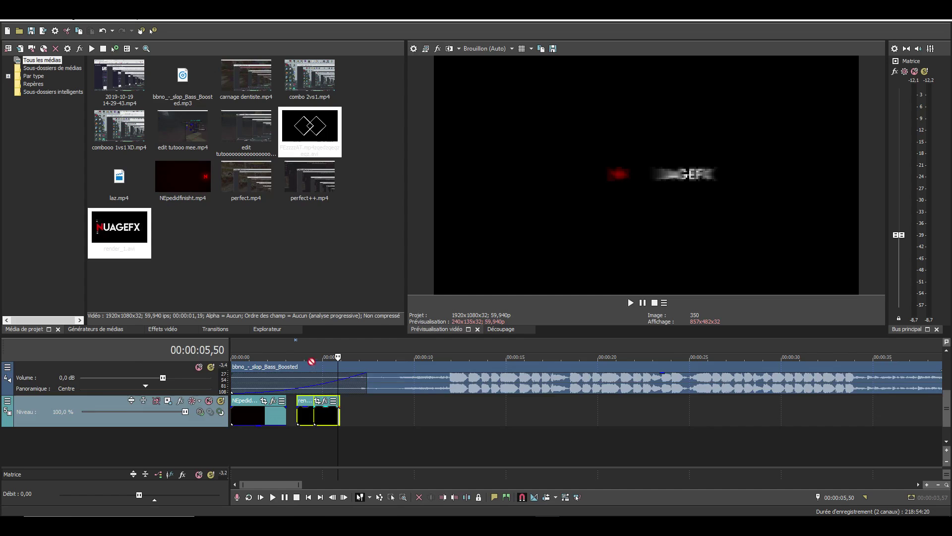
{"action": "left_click_drag", "start_coordinate": [312, 362], "coordinate": [241, 399]}
{"action": "left_click", "coordinate": [248, 376]}
Move the FEzzzzAT clip up to the top track so it overlaps the render_1 clip beneath it
{"action": "scroll", "coordinate": [277, 405], "scroll_direction": "up", "scroll_amount": 3}
{"action": "scroll", "coordinate": [319, 415], "scroll_direction": "down", "scroll_amount": 1}
{"action": "left_click", "coordinate": [337, 379]}
{"action": "scroll", "coordinate": [375, 417], "scroll_direction": "up", "scroll_amount": 1}
{"action": "left_click_drag", "start_coordinate": [315, 421], "coordinate": [315, 389]}
Set the top track's compositing mode to Screen (Écran) and play the combined NUAGEFX intro
{"action": "left_click", "coordinate": [271, 384]}
{"action": "key", "text": "space"}
{"action": "key", "text": "space"}
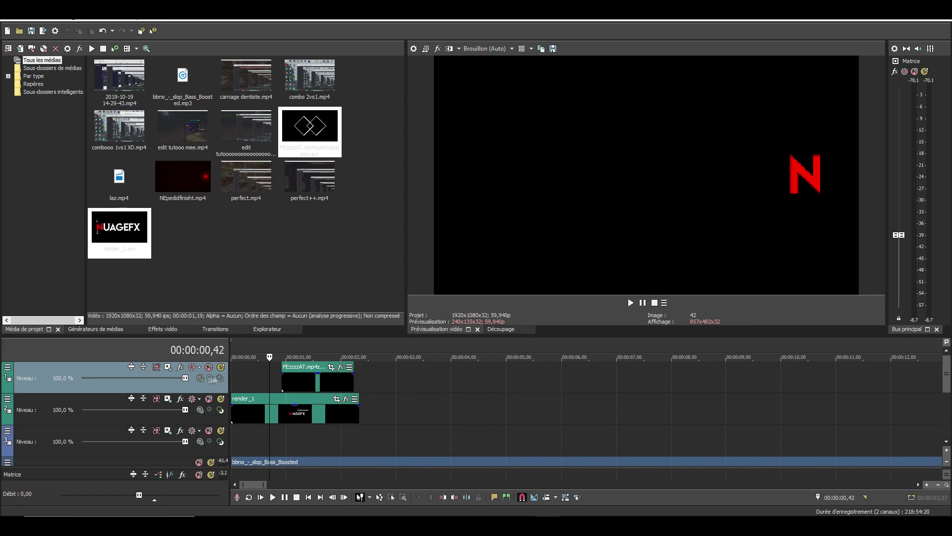
{"action": "left_click", "coordinate": [200, 378]}
{"action": "left_click", "coordinate": [243, 293]}
{"action": "key", "text": "space"}
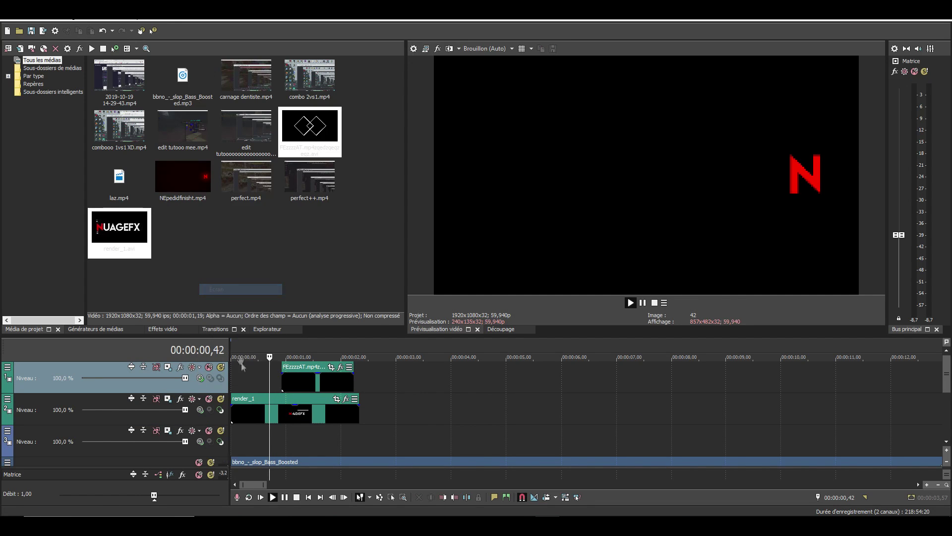
{"action": "key", "text": "space"}
{"action": "key", "text": "space"}
{"action": "scroll", "coordinate": [400, 408], "scroll_direction": "down", "scroll_amount": 2}
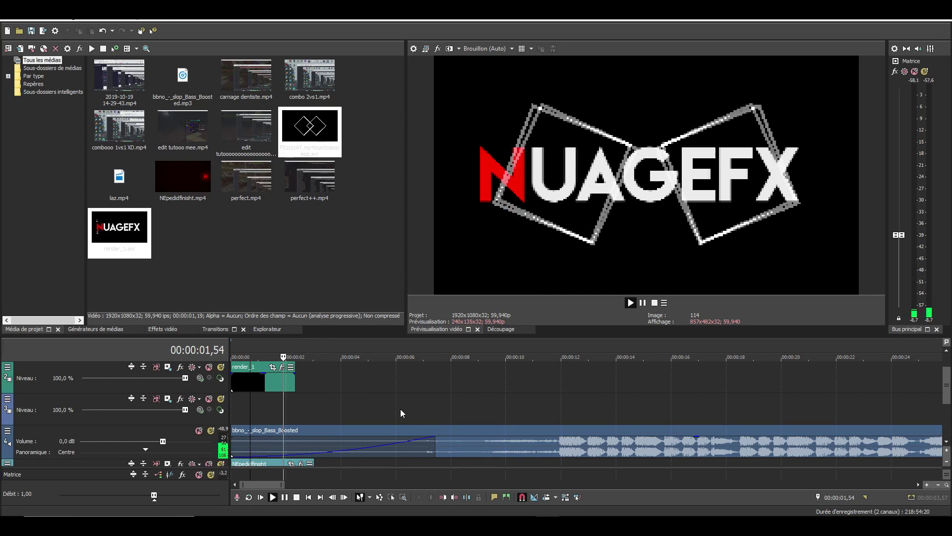
Try both intro clips about 3 seconds further along the timeline and play that section with the music
{"action": "left_click", "coordinate": [279, 412]}
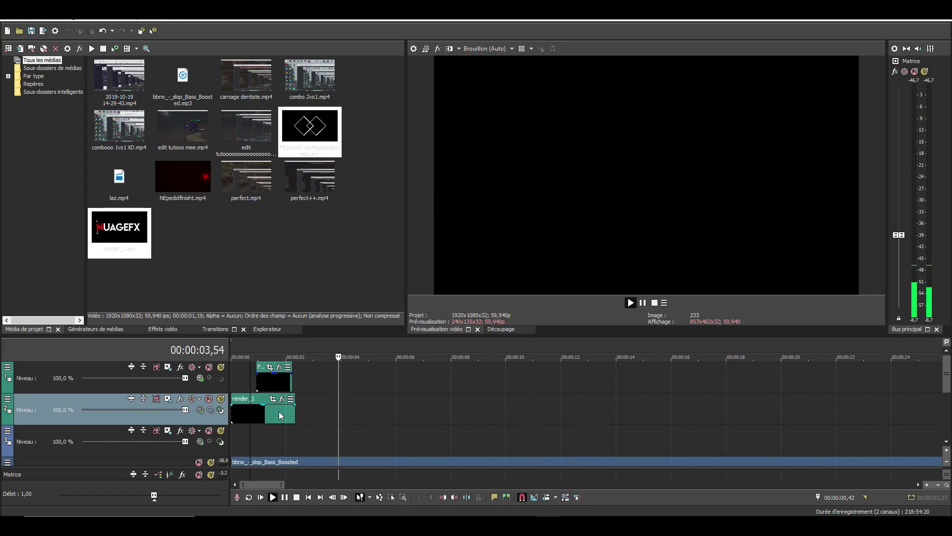
{"action": "left_click_drag", "start_coordinate": [272, 380], "coordinate": [356, 379]}
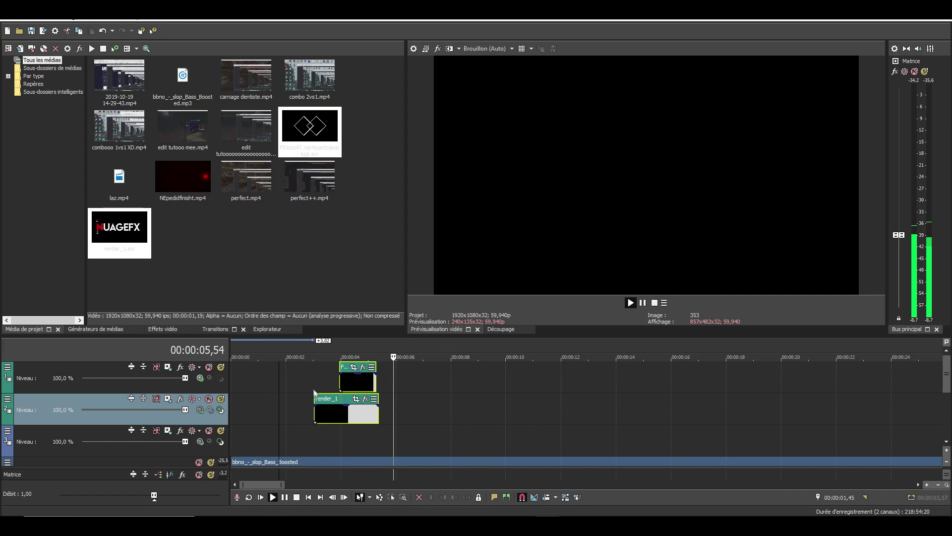
{"action": "left_click", "coordinate": [295, 390]}
{"action": "key", "text": "space"}
{"action": "scroll", "coordinate": [466, 422], "scroll_direction": "down", "scroll_amount": 1}
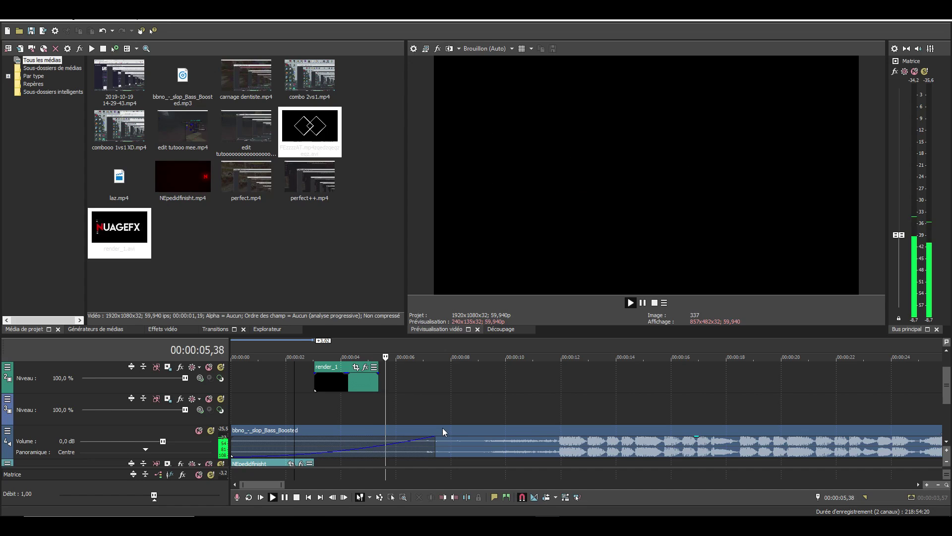
{"action": "scroll", "coordinate": [442, 428], "scroll_direction": "up", "scroll_amount": 1}
Move both intro clips so render_1 starts at 00:00:09,23, just before the music's drop, and play the section
{"action": "left_click", "coordinate": [346, 415]}
{"action": "left_click", "coordinate": [347, 381], "text": "ctrl"}
{"action": "left_click_drag", "start_coordinate": [350, 384], "coordinate": [531, 382]}
{"action": "scroll", "coordinate": [500, 391], "scroll_direction": "down", "scroll_amount": 1}
{"action": "left_click", "coordinate": [472, 383]}
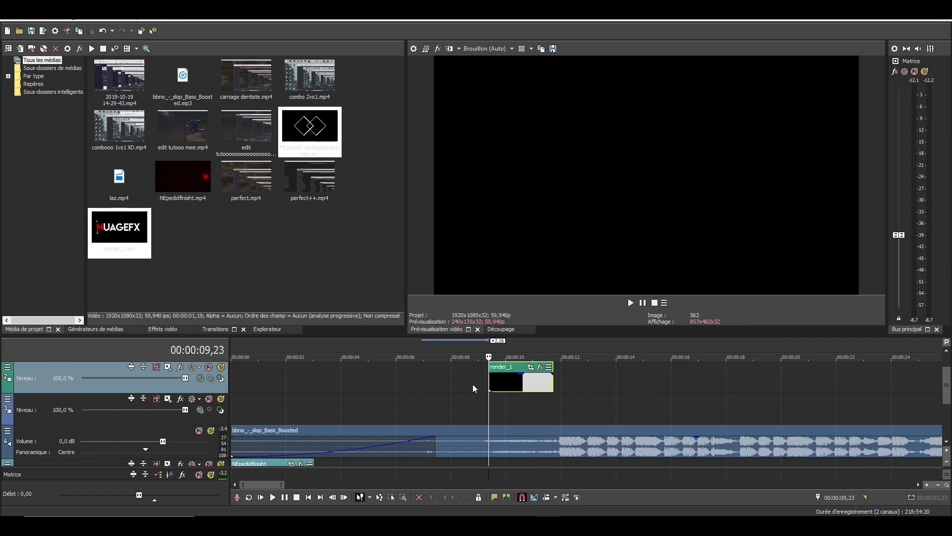
{"action": "scroll", "coordinate": [661, 427], "scroll_direction": "up", "scroll_amount": 1}
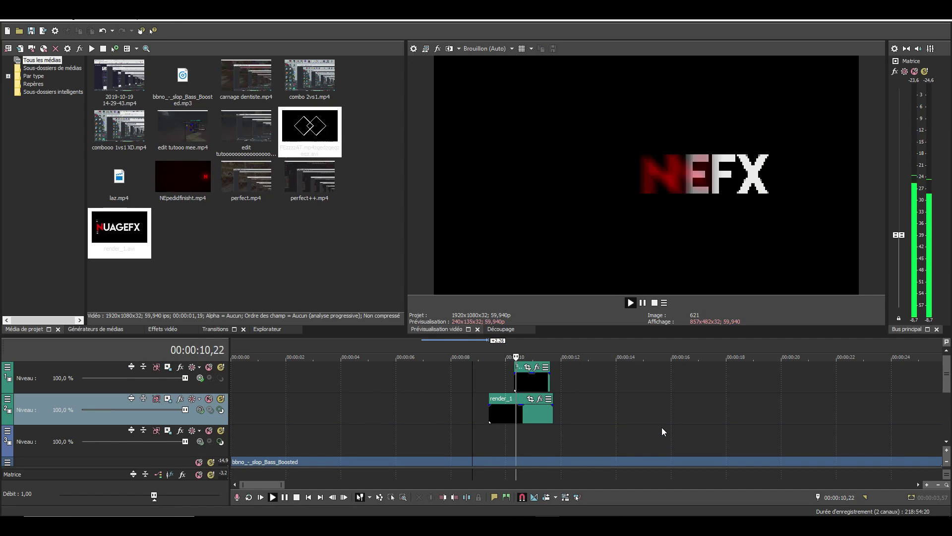
{"action": "scroll", "coordinate": [648, 433], "scroll_direction": "down", "scroll_amount": 2}
{"action": "scroll", "coordinate": [648, 432], "scroll_direction": "down", "scroll_amount": 1}
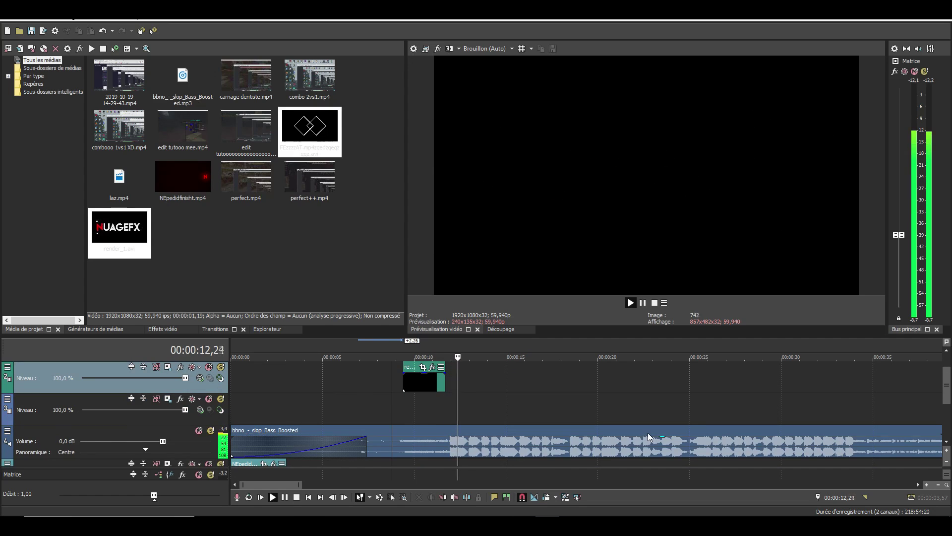
{"action": "left_click", "coordinate": [446, 403]}
{"action": "key", "text": "space"}
Move the combooo 1vs1 XD clip behind the intro so it starts on the music's drop at 00:00:12,02
{"action": "scroll", "coordinate": [524, 422], "scroll_direction": "up", "scroll_amount": 2}
{"action": "right_click", "coordinate": [524, 422]}
{"action": "left_click", "coordinate": [481, 413]}
{"action": "scroll", "coordinate": [543, 412], "scroll_direction": "down", "scroll_amount": 5}
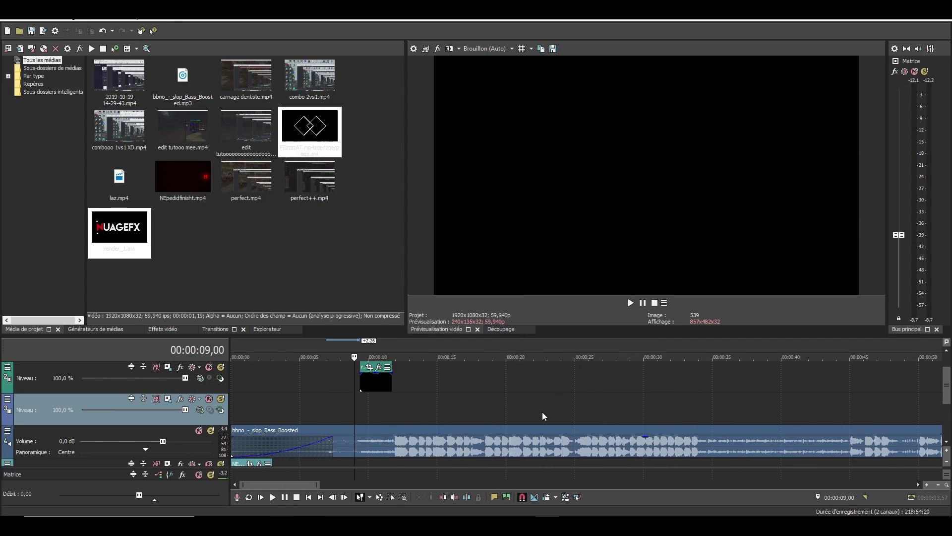
{"action": "left_click_drag", "start_coordinate": [711, 418], "coordinate": [296, 416]}
{"action": "left_click", "coordinate": [294, 413]}
{"action": "scroll", "coordinate": [294, 413], "scroll_direction": "up", "scroll_amount": 5}
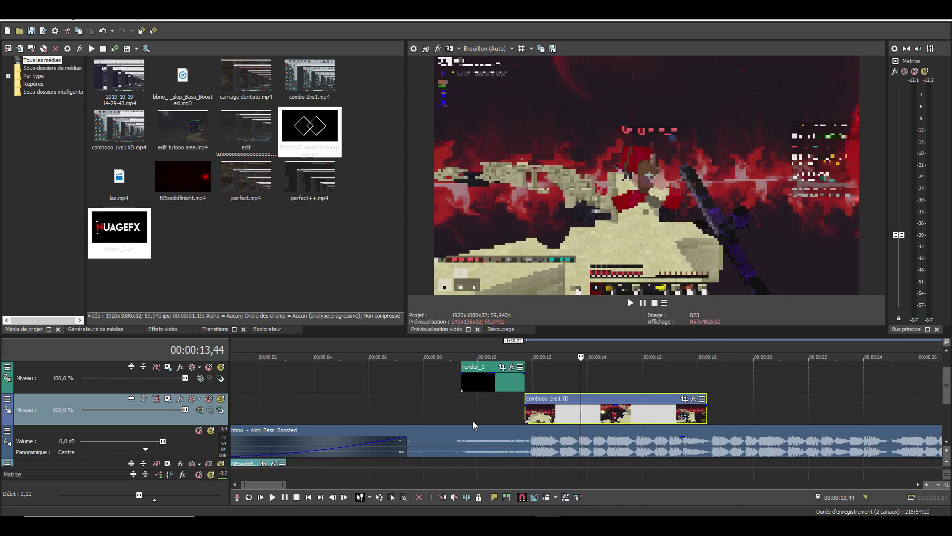
{"action": "left_click", "coordinate": [534, 417]}
{"action": "left_click_drag", "start_coordinate": [553, 417], "coordinate": [562, 417]}
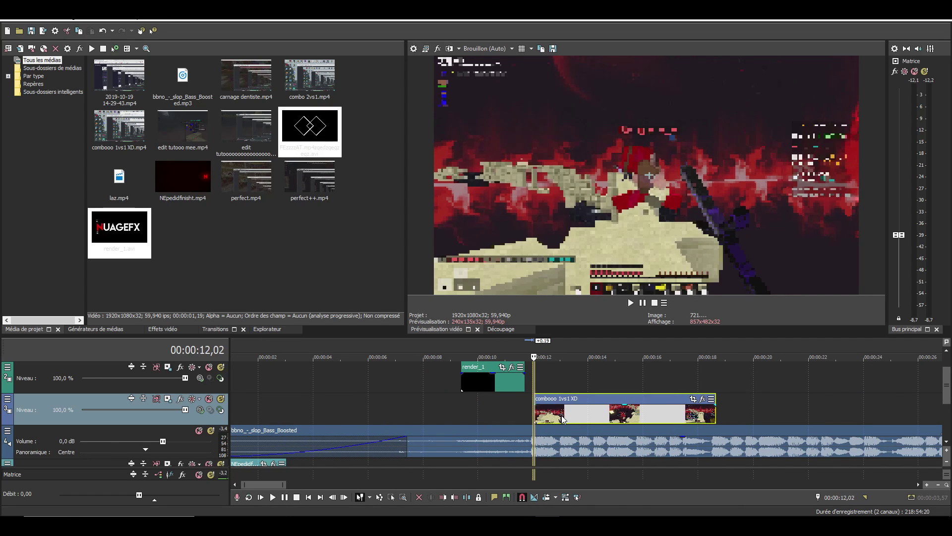
{"action": "scroll", "coordinate": [592, 417], "scroll_direction": "up", "scroll_amount": 1}
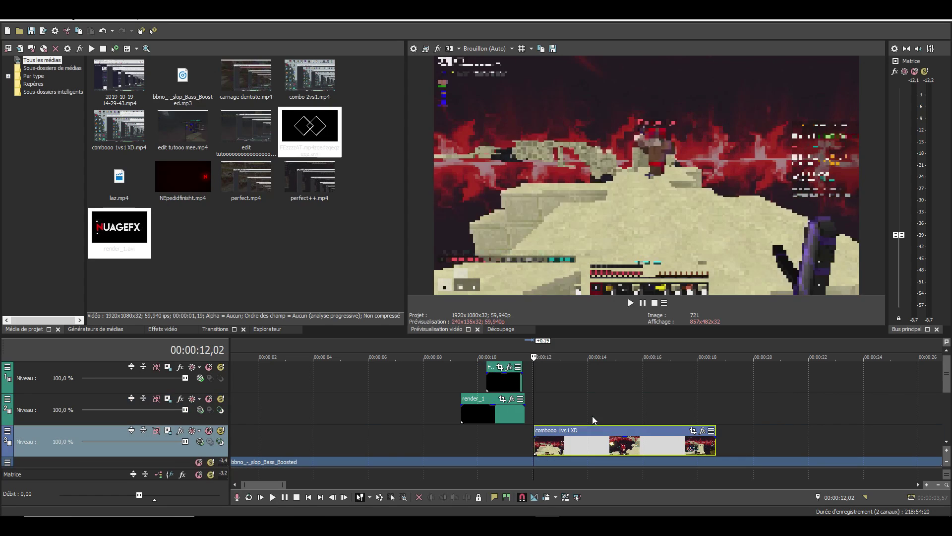
Move the two intro tracks together below the gameplay video track
{"action": "left_click", "coordinate": [147, 422]}
{"action": "left_click", "coordinate": [153, 390]}
{"action": "left_click_drag", "start_coordinate": [154, 390], "coordinate": [135, 465]}
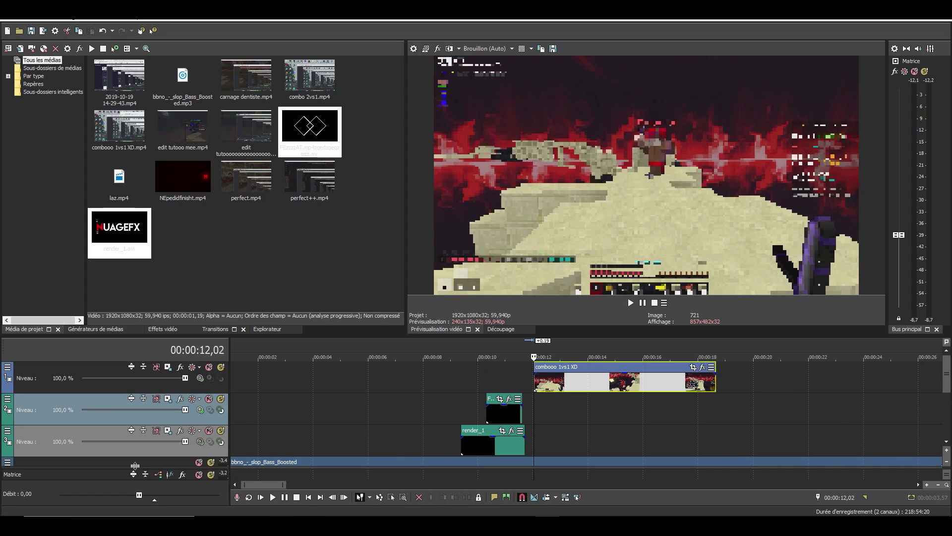
{"action": "scroll", "coordinate": [530, 420], "scroll_direction": "up", "scroll_amount": 3}
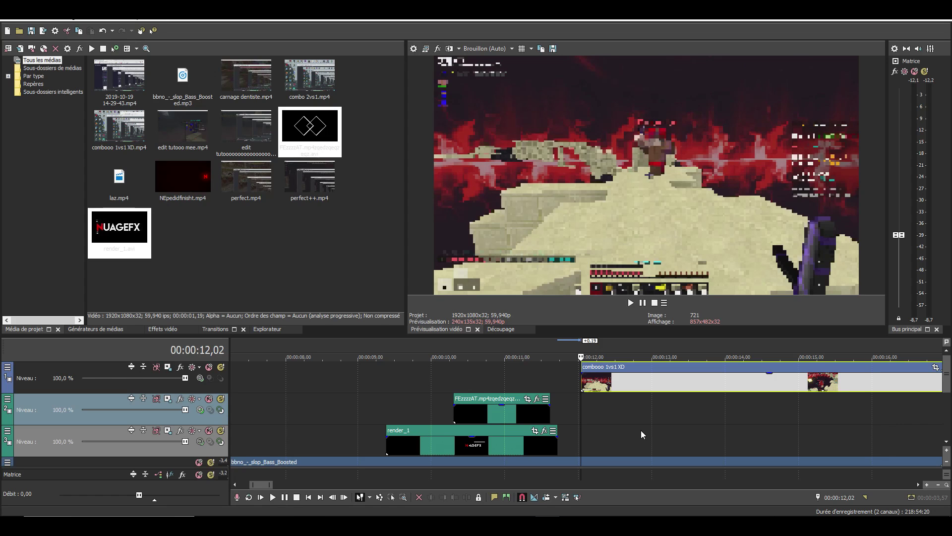
{"action": "scroll", "coordinate": [640, 430], "scroll_direction": "down", "scroll_amount": 1}
Move the music track directly below the gameplay video track and select the audio clip at 00:00:13,21
{"action": "left_click_drag", "start_coordinate": [184, 438], "coordinate": [194, 377]}
{"action": "scroll", "coordinate": [667, 421], "scroll_direction": "up", "scroll_amount": 1}
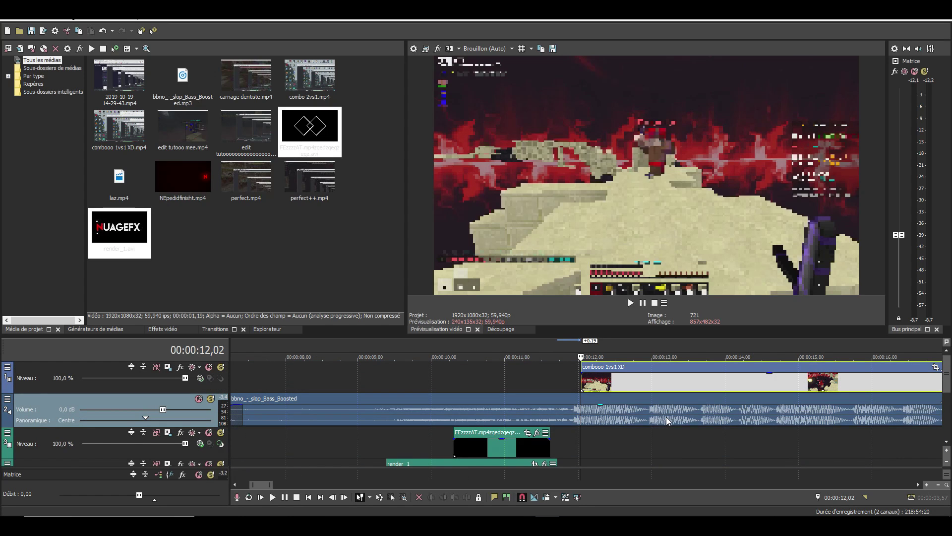
{"action": "scroll", "coordinate": [666, 416], "scroll_direction": "down", "scroll_amount": 3}
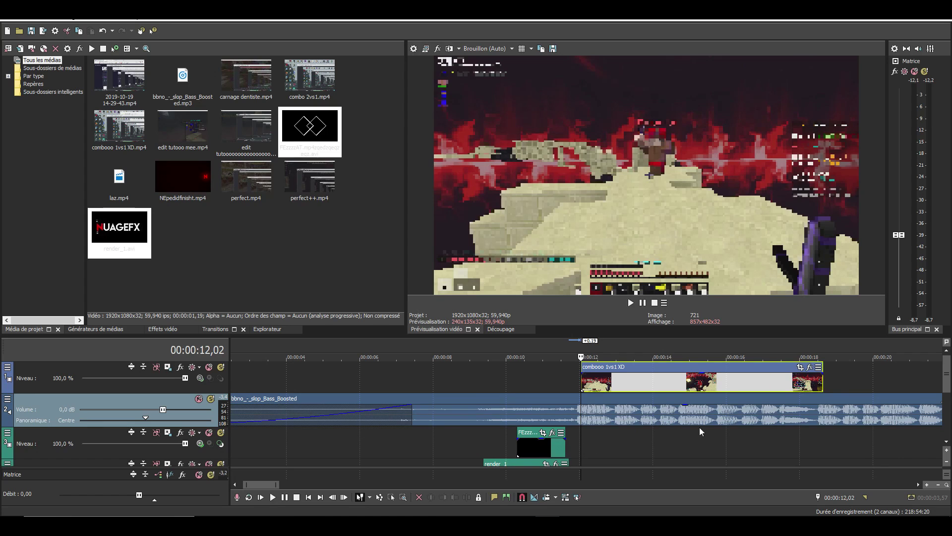
{"action": "left_click", "coordinate": [628, 419]}
{"action": "scroll", "coordinate": [644, 424], "scroll_direction": "down", "scroll_amount": 2}
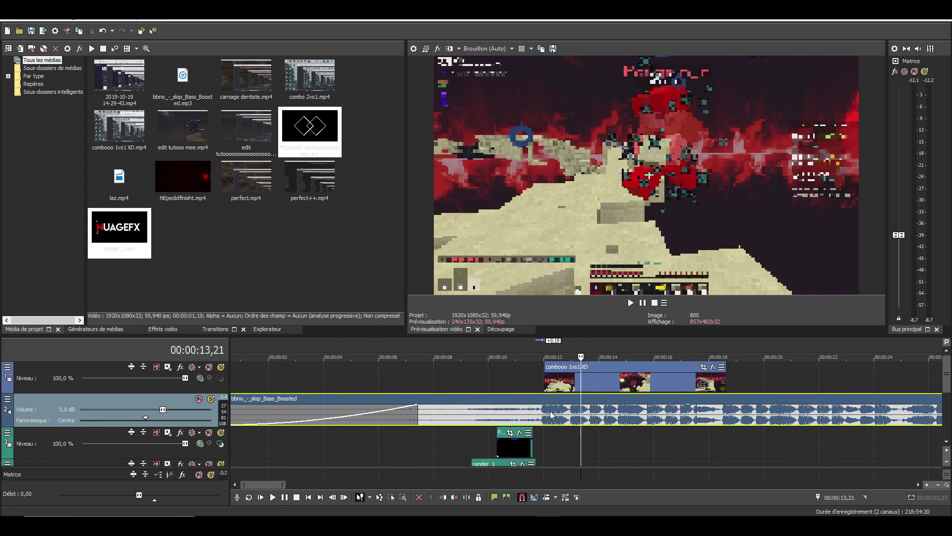
Play the section around the music's drop to check where the combooo 1vs1 XD clip starts
{"action": "left_click", "coordinate": [552, 416]}
{"action": "scroll", "coordinate": [551, 416], "scroll_direction": "up", "scroll_amount": 5}
{"action": "left_click", "coordinate": [587, 382]}
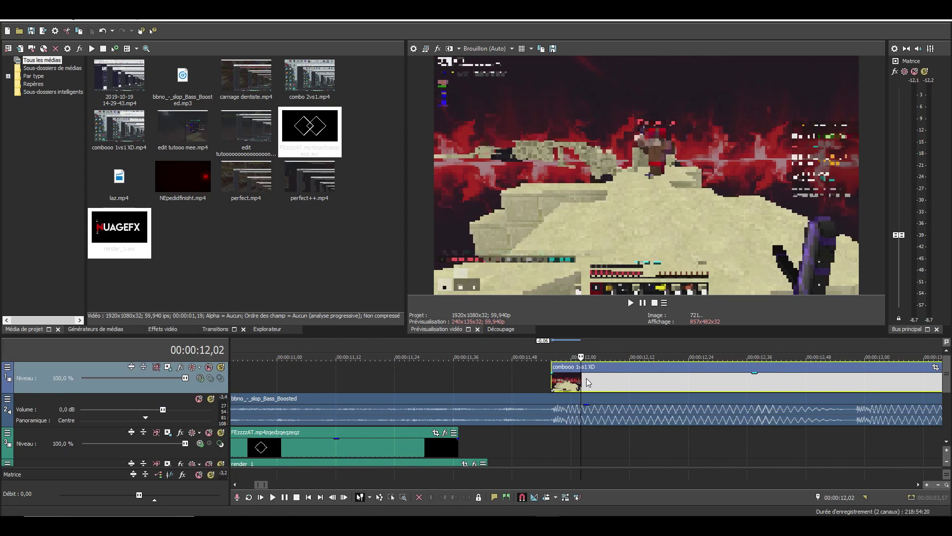
{"action": "left_click", "coordinate": [445, 415]}
{"action": "key", "text": "space"}
{"action": "scroll", "coordinate": [556, 422], "scroll_direction": "down", "scroll_amount": 2}
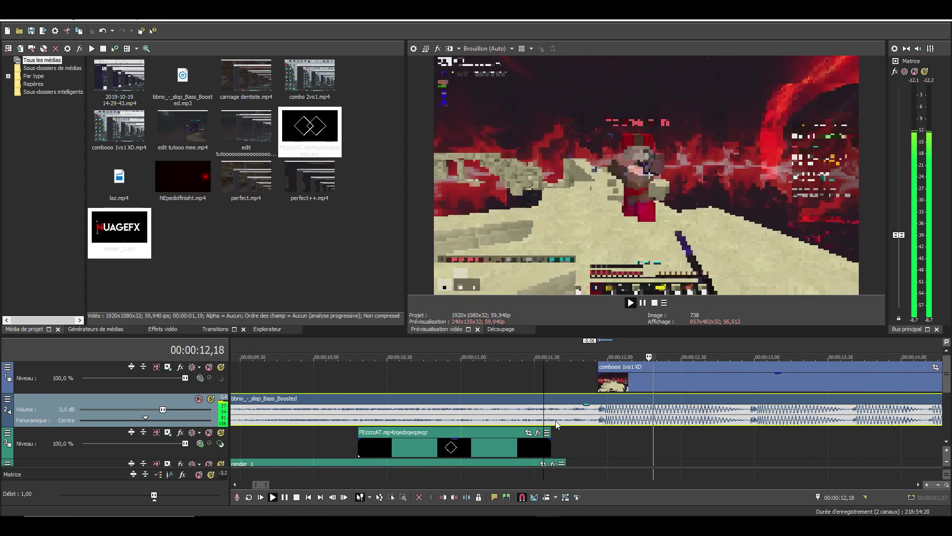
{"action": "scroll", "coordinate": [556, 421], "scroll_direction": "down", "scroll_amount": 3}
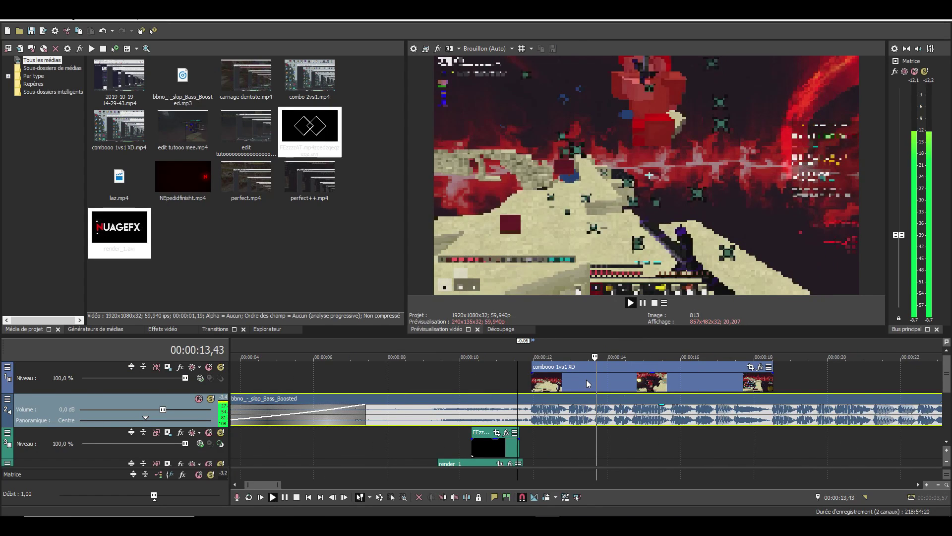
Set the time selection over the combooo 1vs1 XD clip and play it through against the music
{"action": "double_click", "coordinate": [586, 380]}
{"action": "key", "text": "space"}
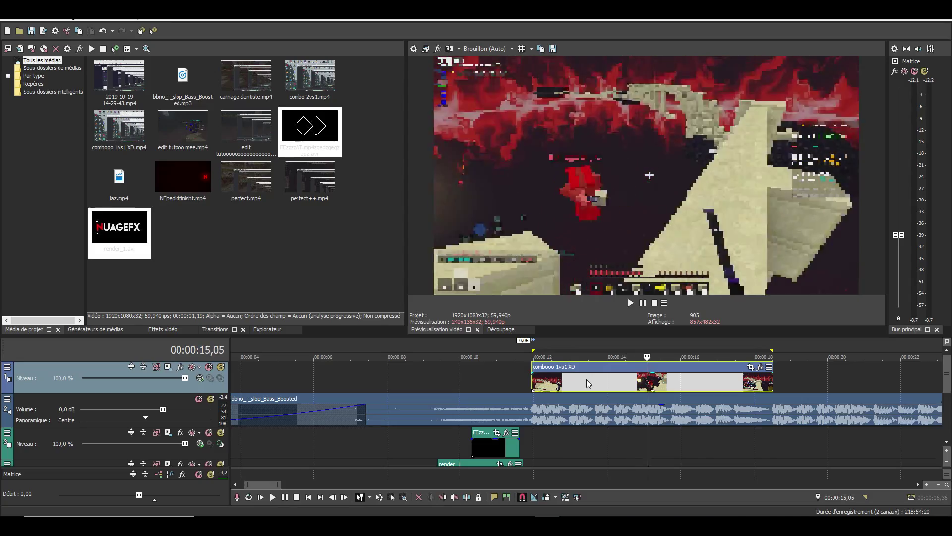
{"action": "double_click", "coordinate": [586, 379]}
{"action": "key", "text": "space"}
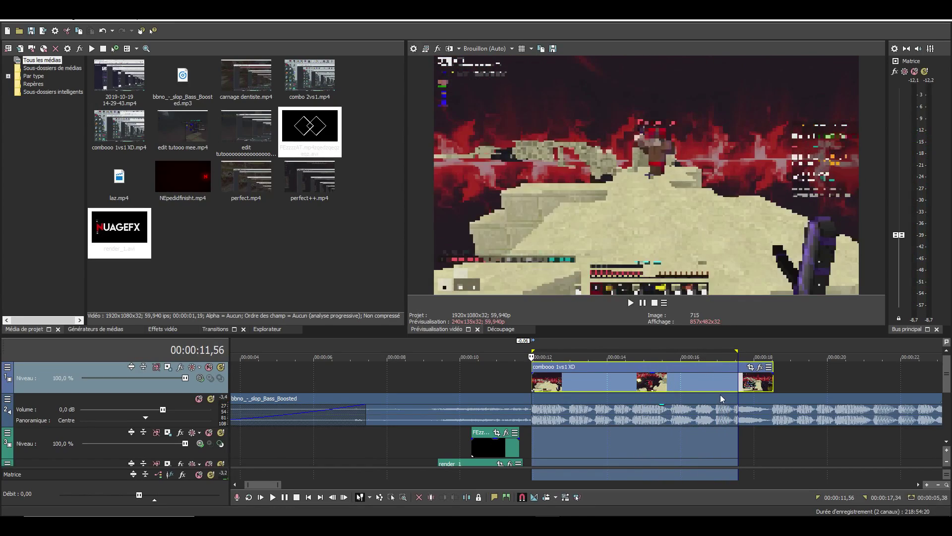
Cut off the tail of the combooo 1vs1 XD clip and extend its end to 00:00:17,34
{"action": "left_click", "coordinate": [717, 389]}
{"action": "key", "text": "s"}
{"action": "key", "text": "Delete"}
{"action": "left_click", "coordinate": [668, 380]}
{"action": "key", "text": "space"}
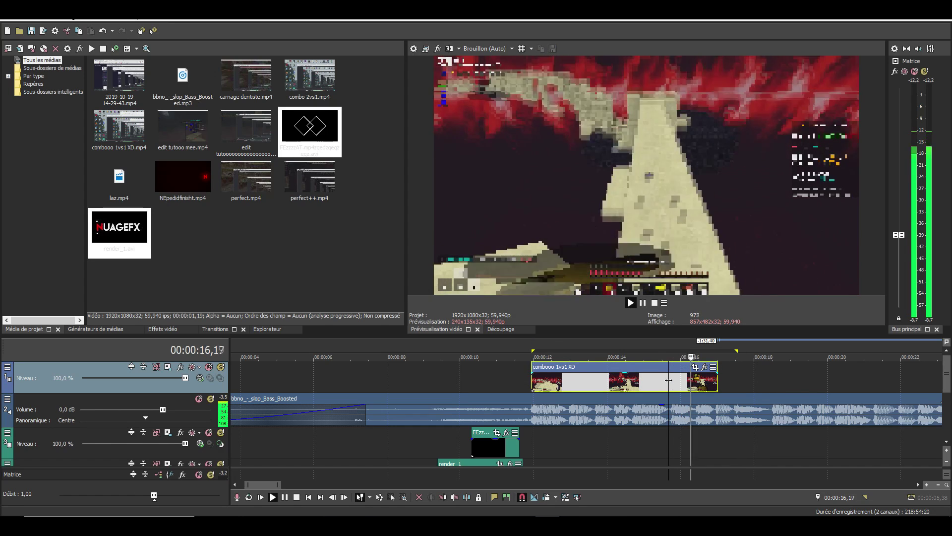
{"action": "key", "text": "space"}
{"action": "left_click_drag", "start_coordinate": [720, 389], "coordinate": [735, 389]}
Play the ending of the trimmed combooo 1vs1 XD clip from 00:00:16,12
{"action": "left_click", "coordinate": [688, 390]}
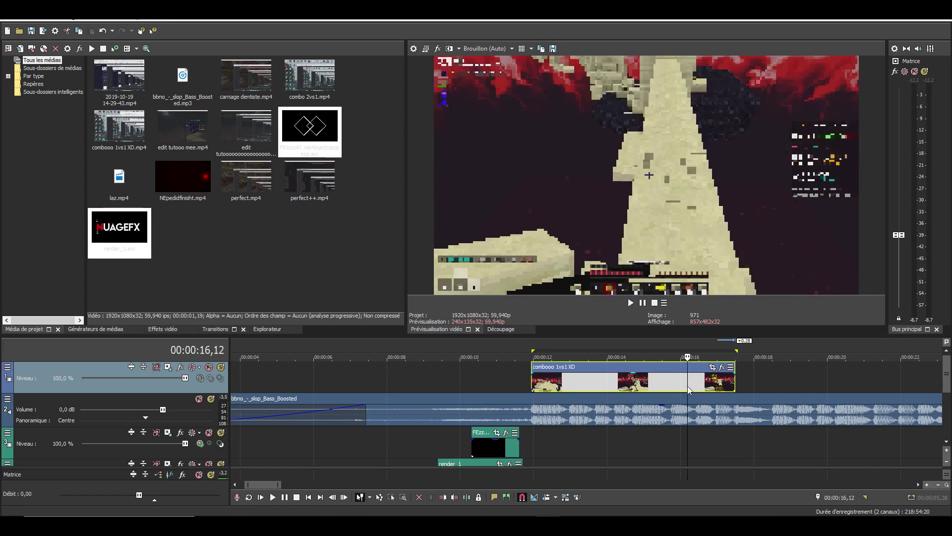
{"action": "key", "text": "space"}
{"action": "key", "text": "space"}
{"action": "key", "text": "space"}
{"action": "key", "text": "space"}
{"action": "scroll", "coordinate": [603, 471], "scroll_direction": "down", "scroll_amount": 3}
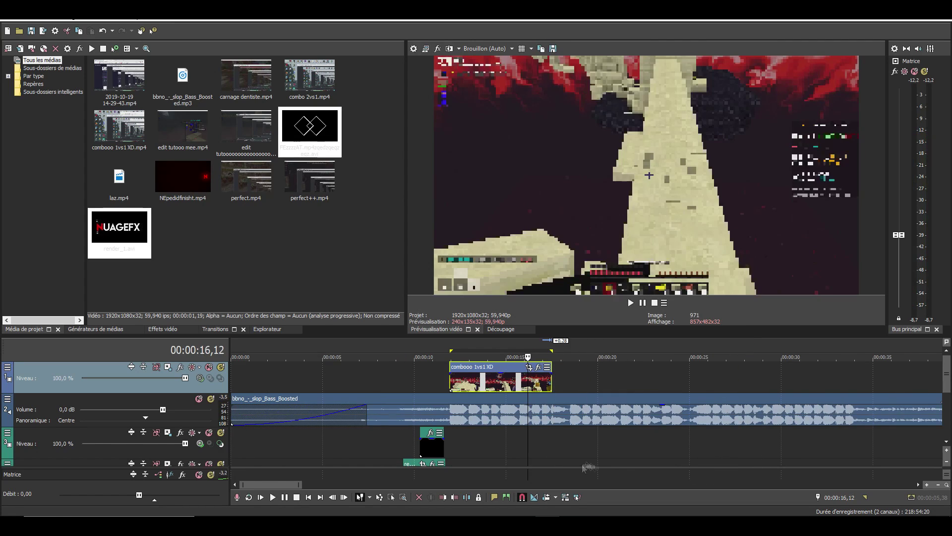
Make the gameplay video track taller and insert an empty video track above it
{"action": "left_click", "coordinate": [465, 391]}
{"action": "scroll", "coordinate": [682, 394], "scroll_direction": "up", "scroll_amount": 3}
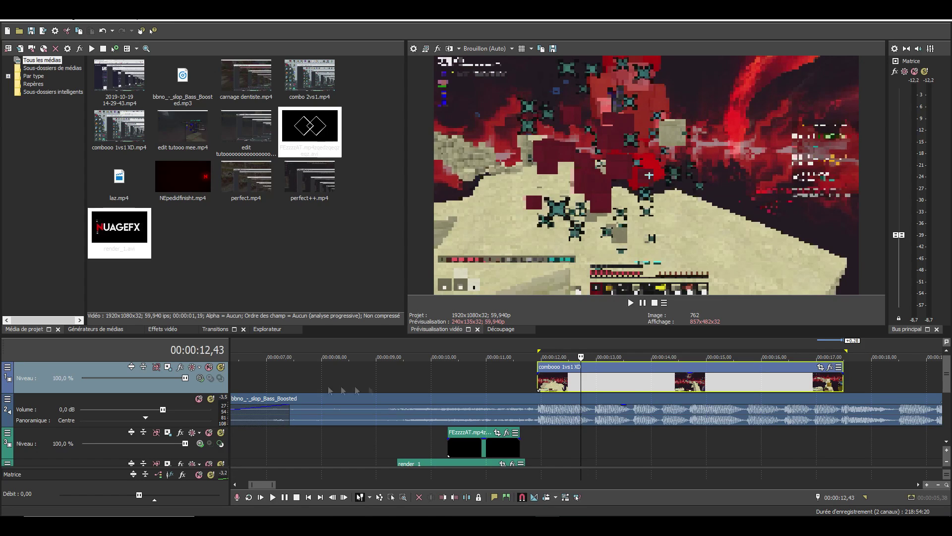
{"action": "left_click_drag", "start_coordinate": [198, 393], "coordinate": [198, 409]}
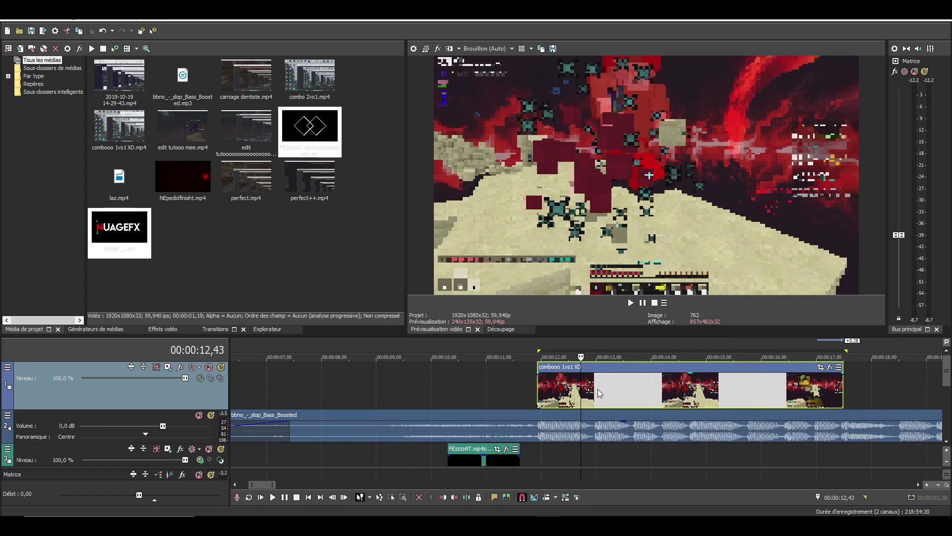
{"action": "left_click", "coordinate": [564, 390]}
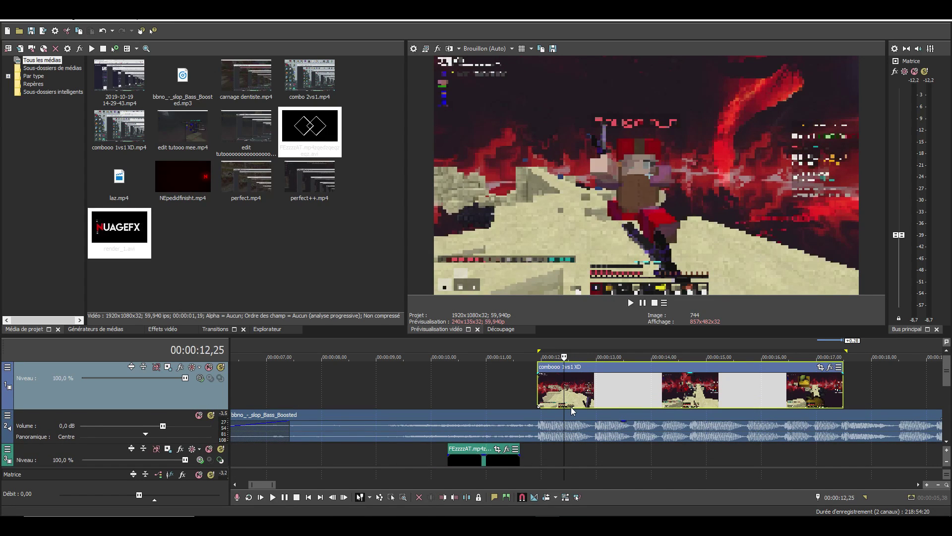
{"action": "right_click", "coordinate": [237, 390]}
{"action": "left_click", "coordinate": [275, 292]}
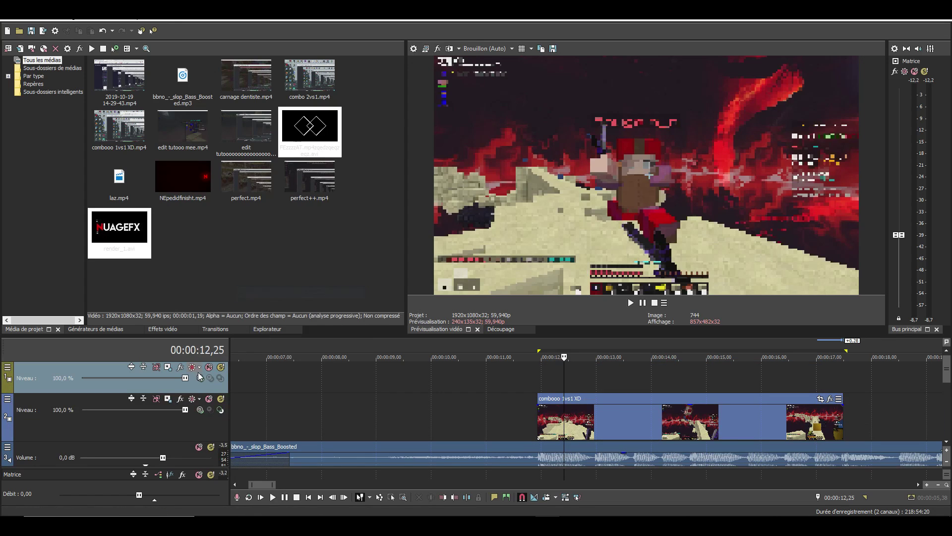
{"action": "left_click", "coordinate": [200, 378]}
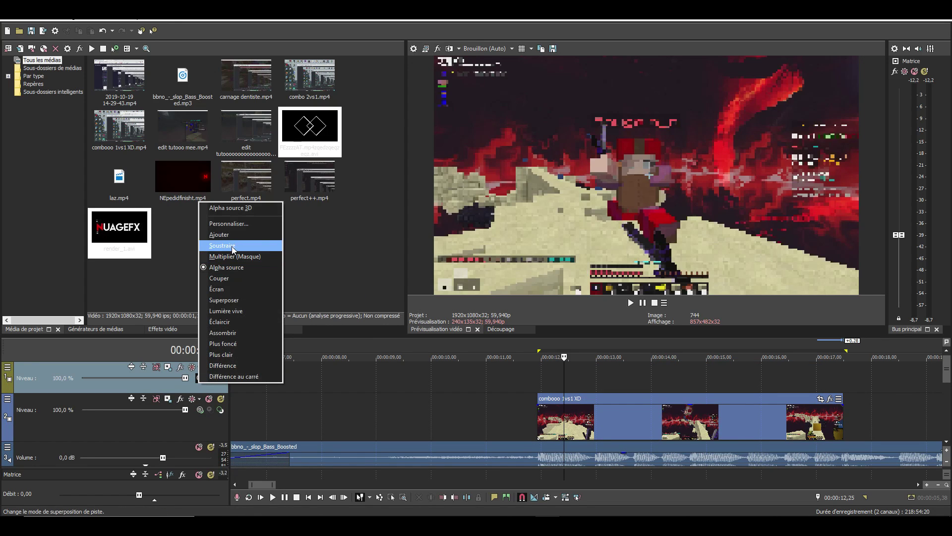
{"action": "left_click", "coordinate": [139, 380]}
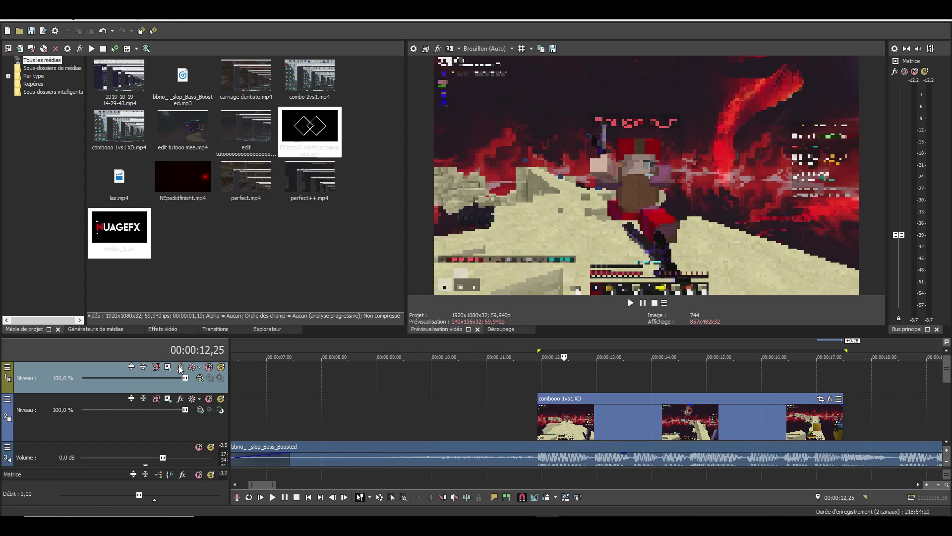
Add the S_DissolveShake effect to the new empty video track
{"action": "left_click", "coordinate": [181, 367]}
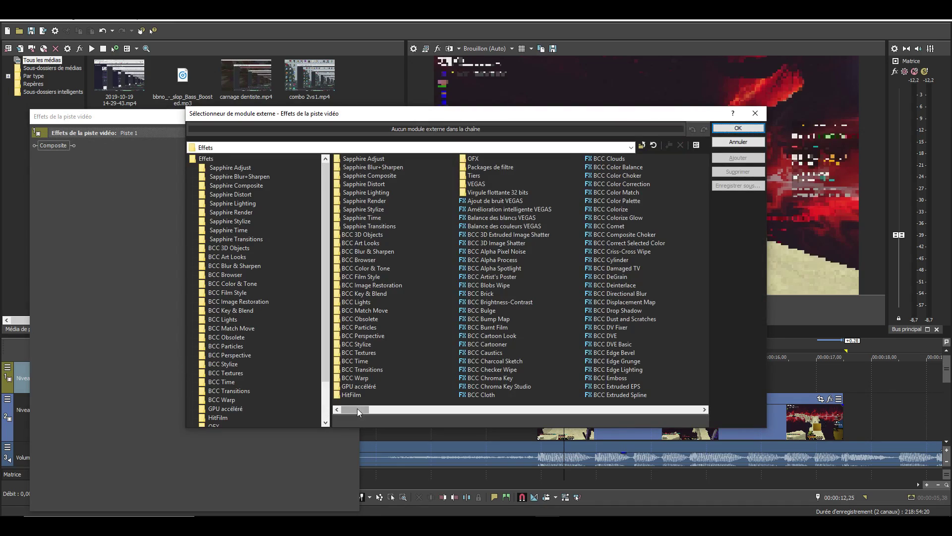
{"action": "left_click_drag", "start_coordinate": [357, 408], "coordinate": [615, 403]}
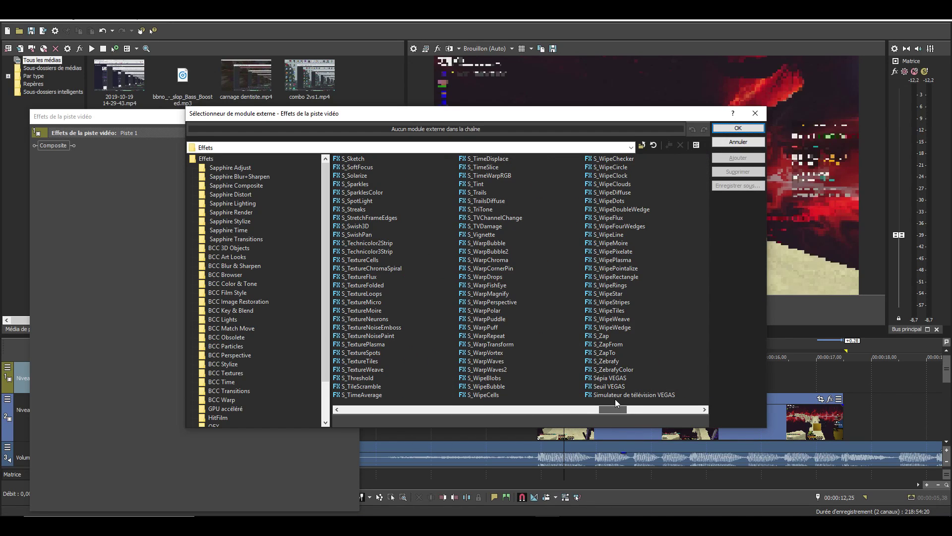
{"action": "left_click_drag", "start_coordinate": [615, 398], "coordinate": [571, 408]}
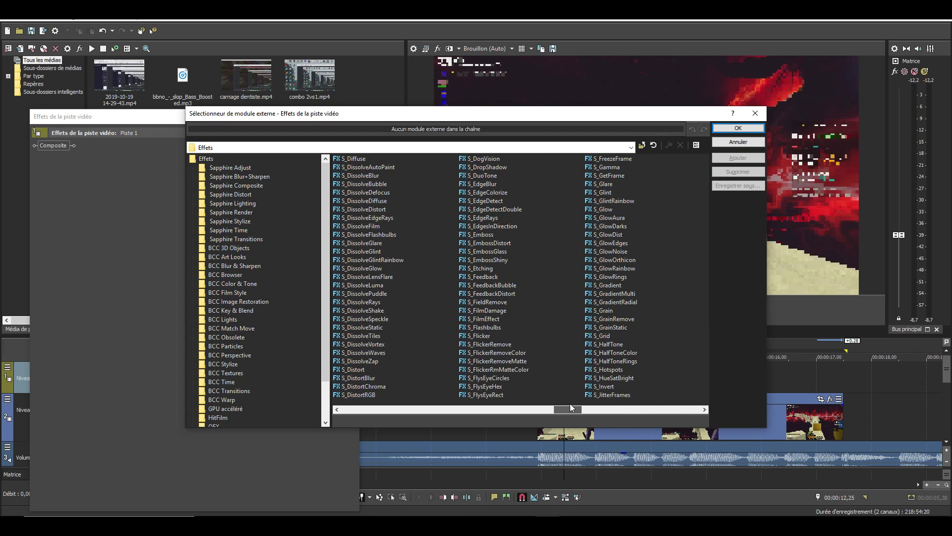
{"action": "left_click", "coordinate": [737, 158]}
{"action": "left_click", "coordinate": [738, 129]}
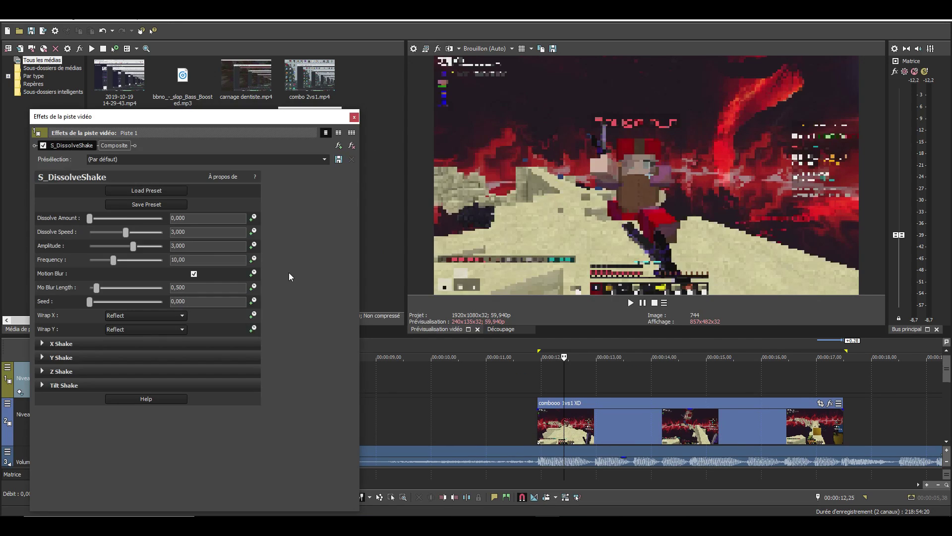
Enable animation for Dissolve Amount and Dissolve Speed of S_DissolveShake at the start of the project
{"action": "double_click", "coordinate": [535, 393]}
{"action": "key", "text": "Home"}
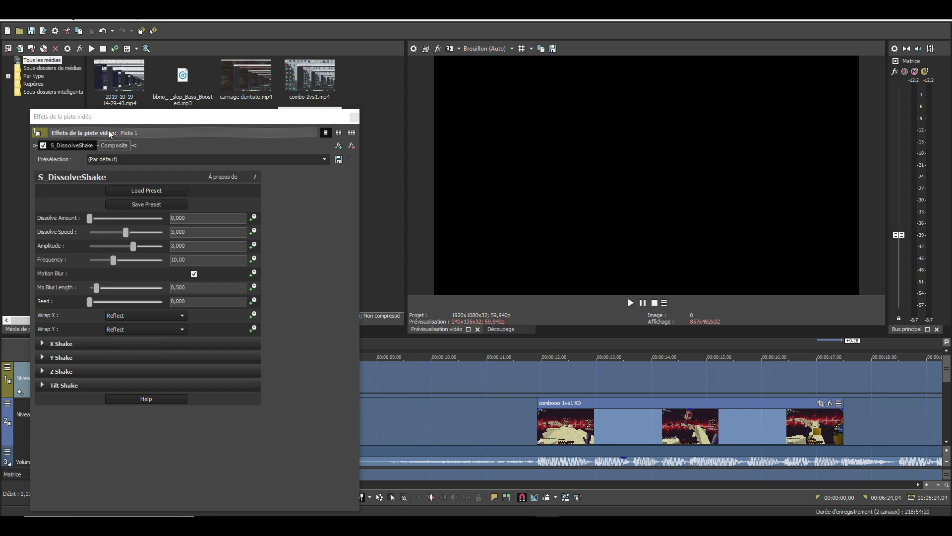
{"action": "left_click", "coordinate": [254, 219]}
{"action": "left_click", "coordinate": [253, 232]}
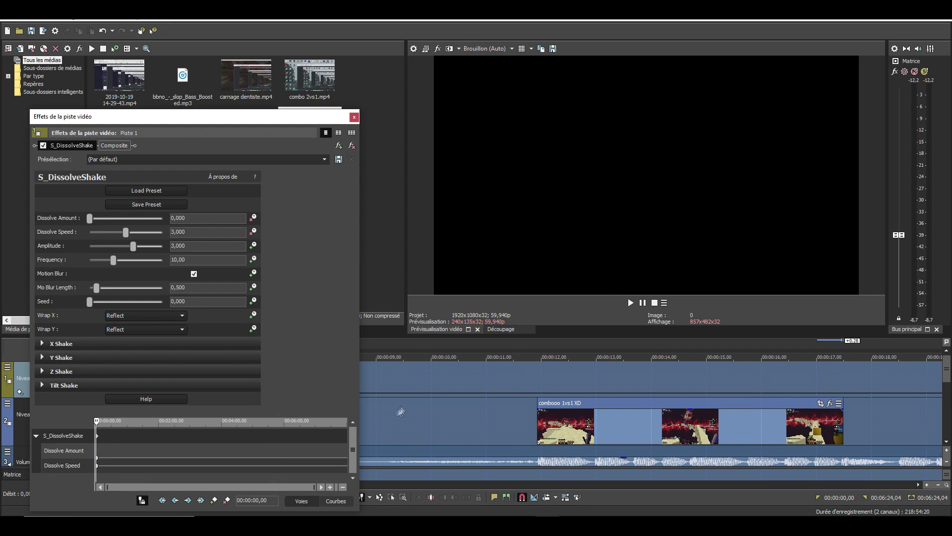
Add S_DissolveShake keyframes at the gameplay clip's start, 00:00:11,56, and just after it at 00:00:11,59
{"action": "left_click", "coordinate": [538, 381]}
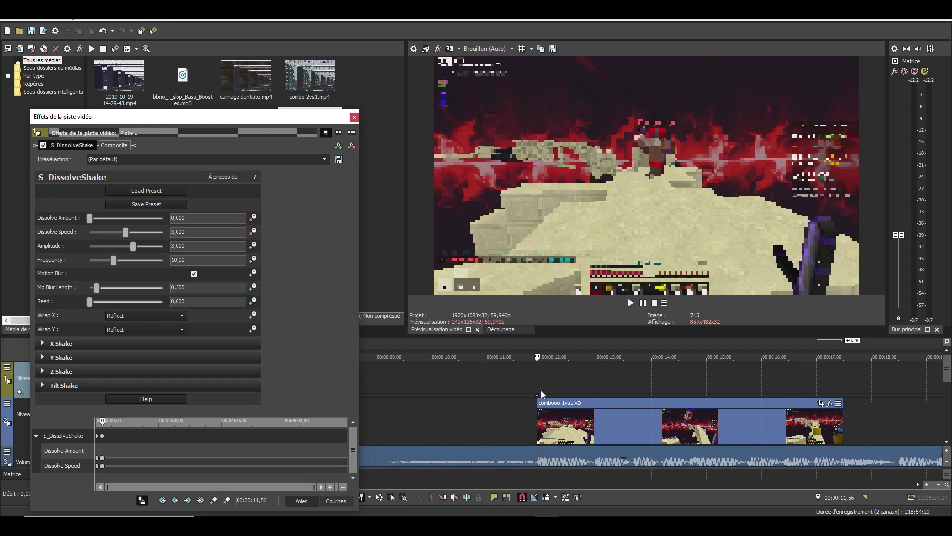
{"action": "scroll", "coordinate": [541, 393], "scroll_direction": "up", "scroll_amount": 3}
{"action": "left_click_drag", "start_coordinate": [182, 121], "coordinate": [366, 116]}
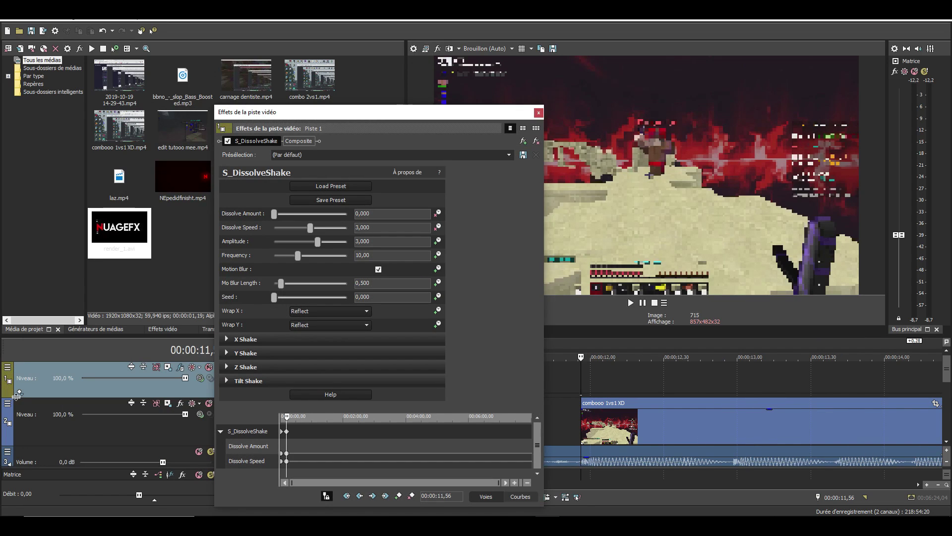
{"action": "left_click", "coordinate": [675, 392]}
{"action": "double_click", "coordinate": [588, 398]}
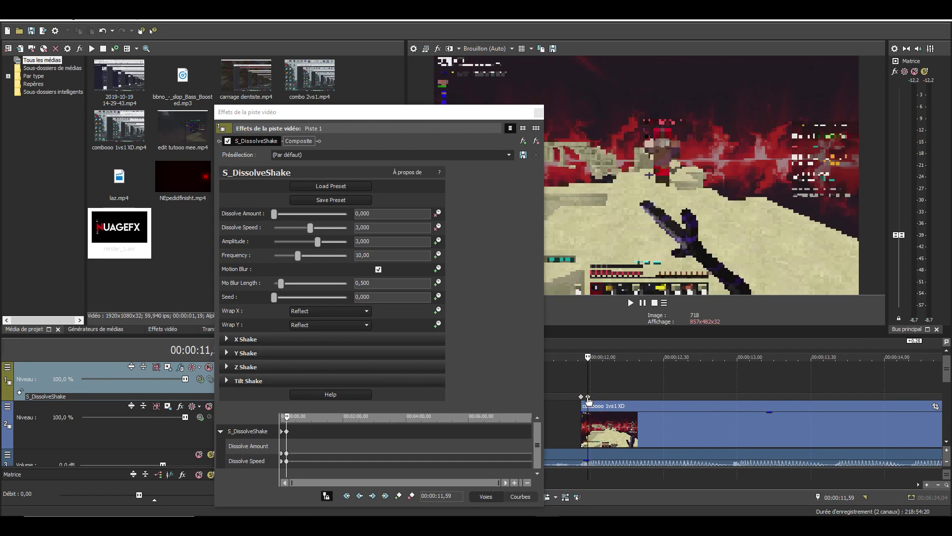
At 00:00:11,59 set Dissolve Amount to 0,415 and Dissolve Speed to 3,150, and raise Mo Blur Length to 3,265
{"action": "left_click_drag", "start_coordinate": [274, 214], "coordinate": [305, 214]}
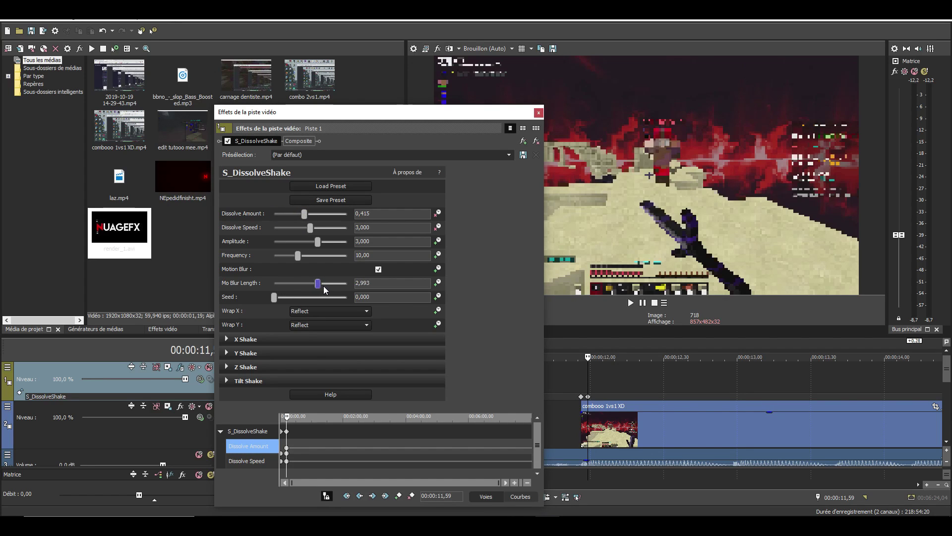
{"action": "scroll", "coordinate": [404, 466], "scroll_direction": "up", "scroll_amount": 10}
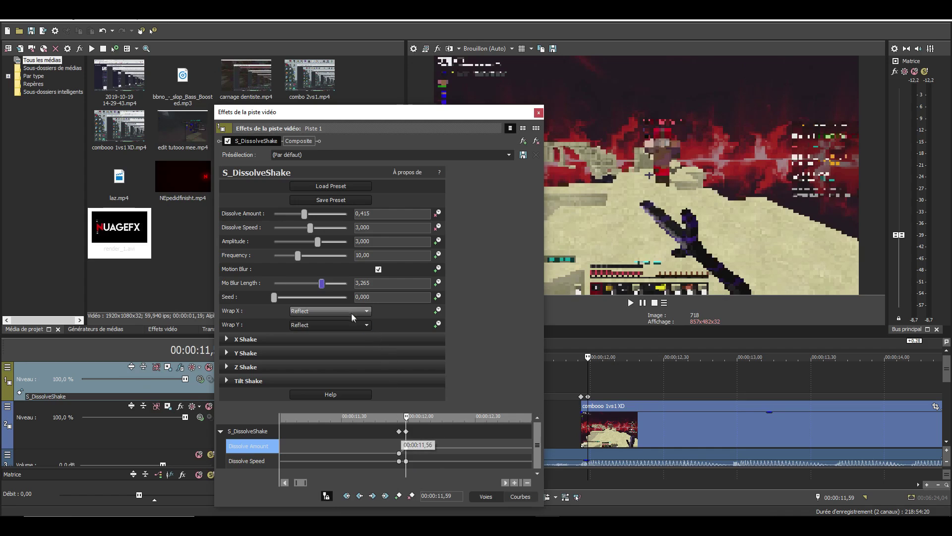
{"action": "mouse_move", "coordinate": [311, 229]}
{"action": "left_mouse_down"}
{"action": "mouse_move", "coordinate": [338, 230]}
{"action": "mouse_move", "coordinate": [315, 232]}
{"action": "left_mouse_up"}
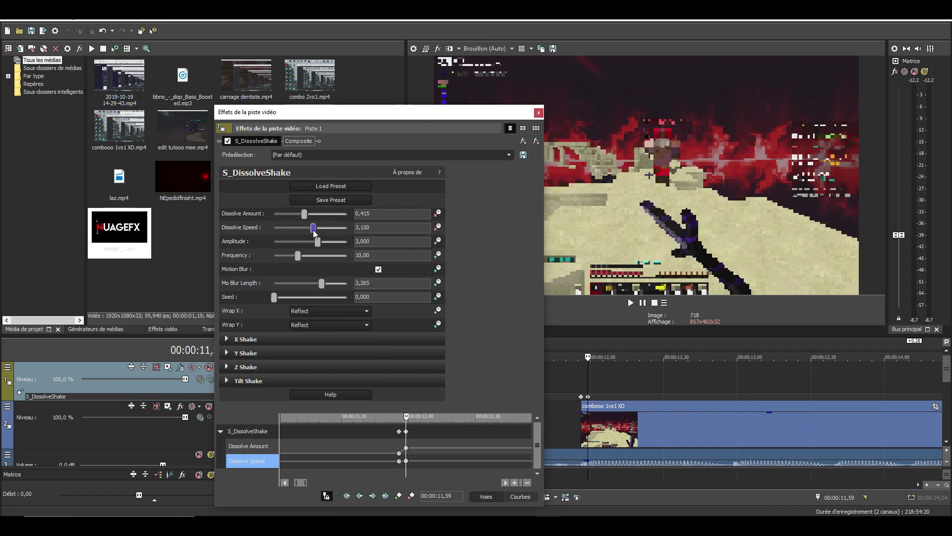
Lower Dissolve Speed at the 00:00:11,56 keyframe, and at 00:00:12,15 set Dissolve Speed to 1,000 and Dissolve Amount to 0,000
{"action": "left_click", "coordinate": [399, 461]}
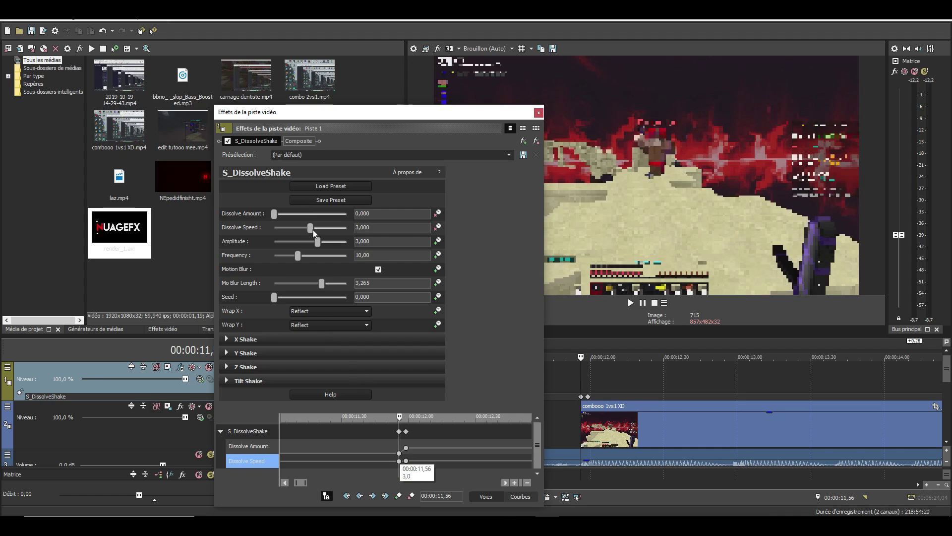
{"action": "left_click", "coordinate": [441, 456]}
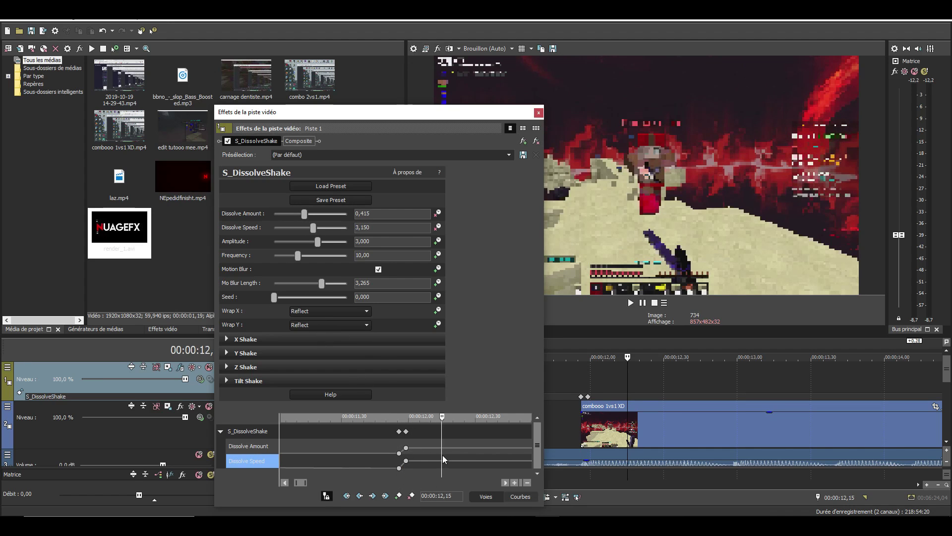
{"action": "left_click_drag", "start_coordinate": [309, 230], "coordinate": [220, 241]}
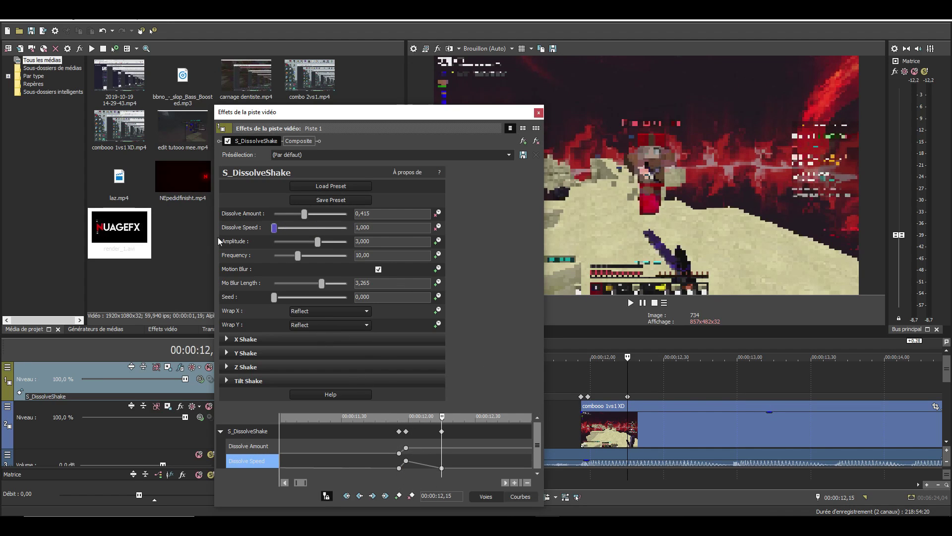
{"action": "left_click_drag", "start_coordinate": [304, 214], "coordinate": [161, 234]}
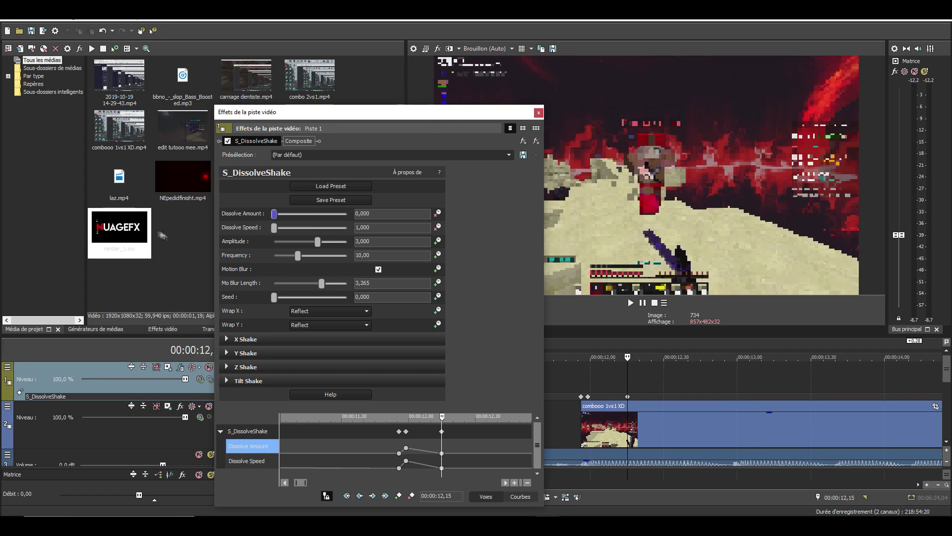
Change the Dissolve Speed and Dissolve Amount keyframes at 00:00:11,59 to Fondu rapide interpolation
{"action": "right_click", "coordinate": [406, 461]}
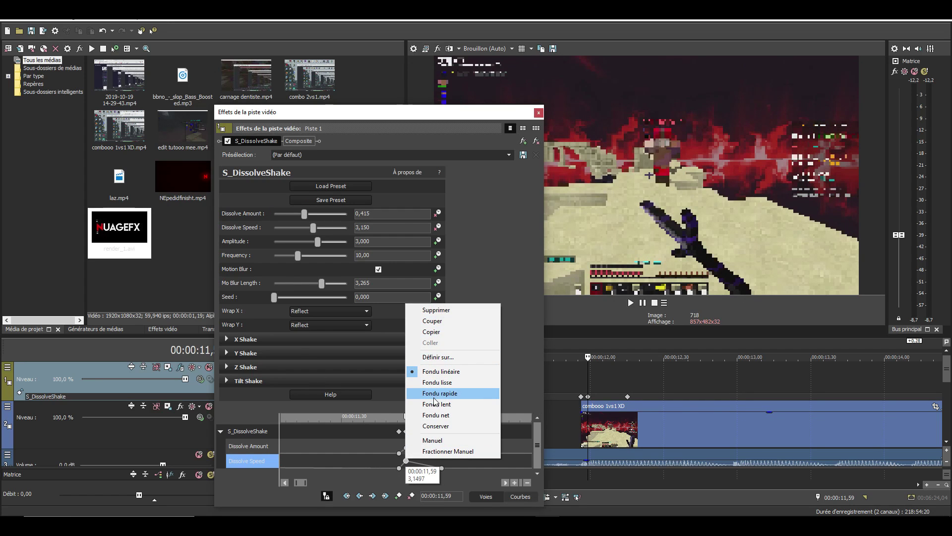
{"action": "left_click", "coordinate": [434, 393]}
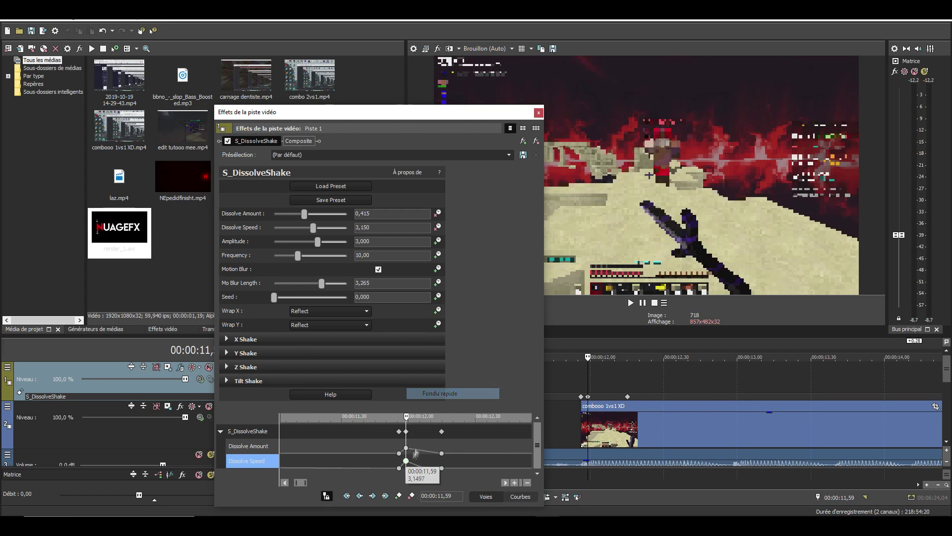
{"action": "left_click", "coordinate": [405, 450]}
{"action": "right_click", "coordinate": [406, 449]}
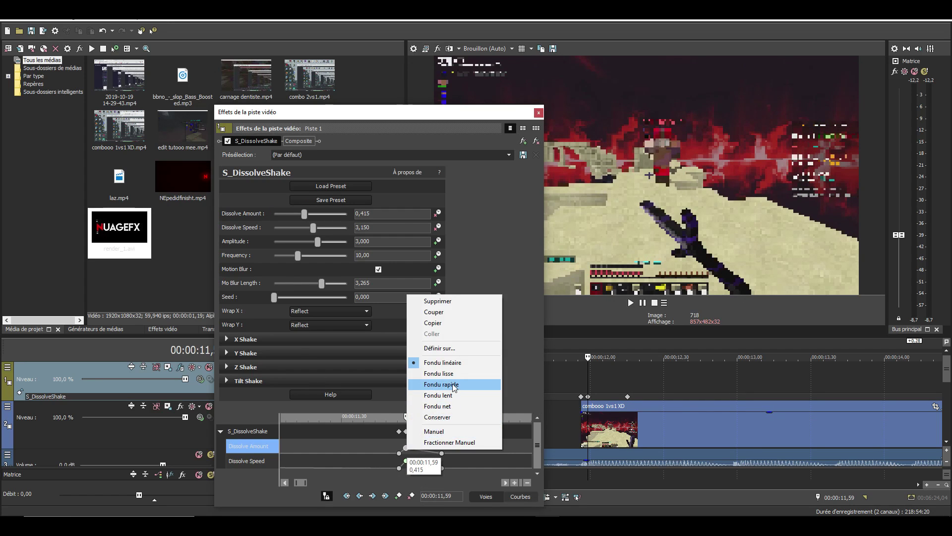
{"action": "left_click", "coordinate": [454, 388]}
Reorder the track's effect chain so S_DissolveShake comes after Composite
{"action": "left_click_drag", "start_coordinate": [299, 141], "coordinate": [236, 144]}
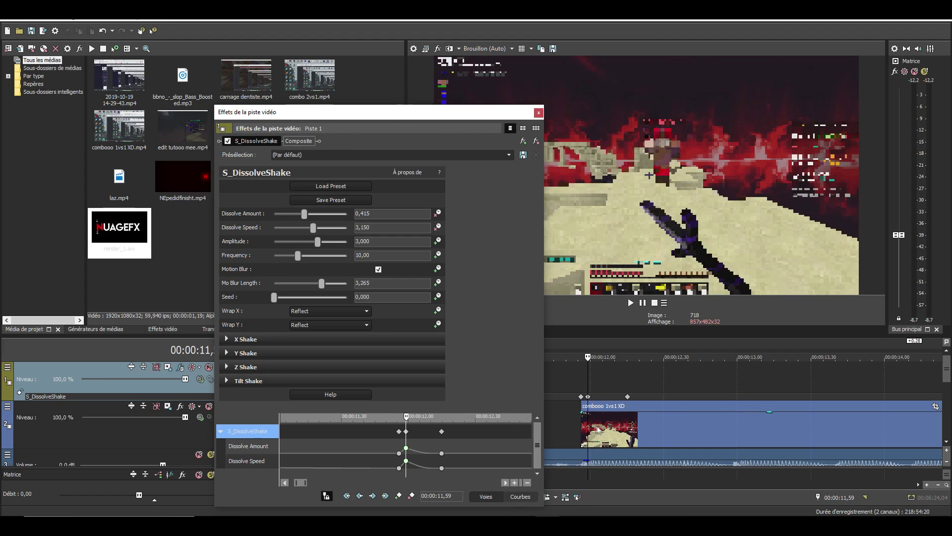
{"action": "left_click_drag", "start_coordinate": [588, 422], "coordinate": [588, 422]}
{"action": "left_click_drag", "start_coordinate": [268, 142], "coordinate": [333, 143]}
{"action": "left_click_drag", "start_coordinate": [310, 194], "coordinate": [310, 194]}
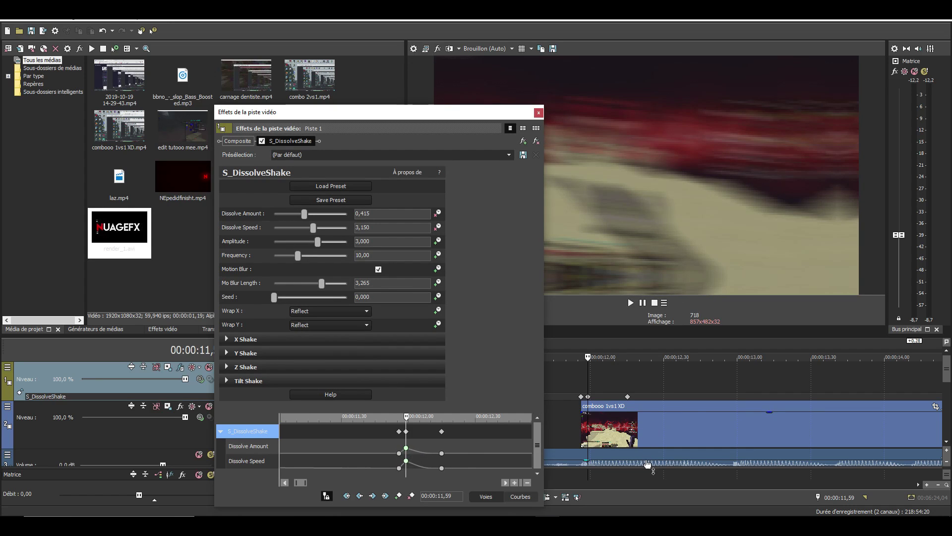
Step through the gameplay clip up to 00:00:13,42 and loop-play the section from 00:00:11,52 to 00:00:14,05 to review the dissolve shake
{"action": "double_click", "coordinate": [636, 431]}
{"action": "left_click", "coordinate": [629, 300]}
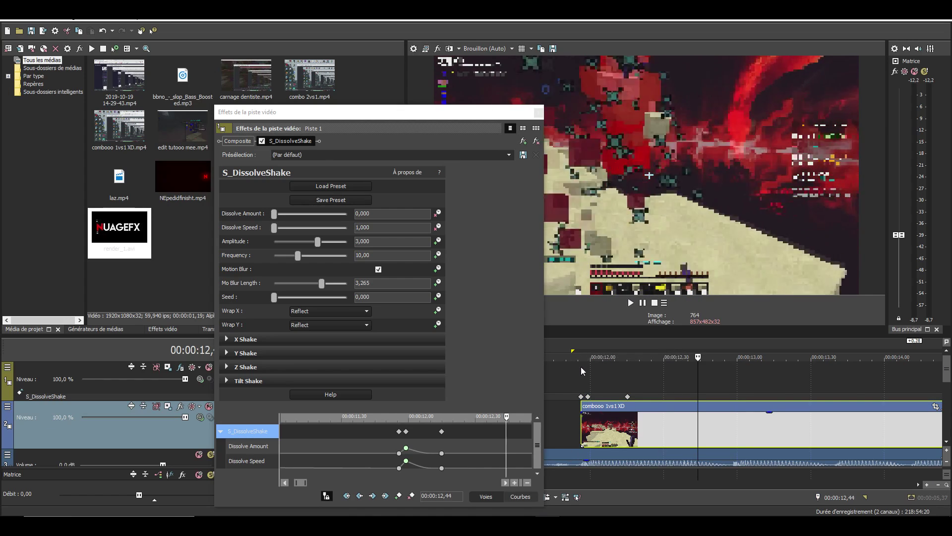
{"action": "key", "text": "Right"}
{"action": "key", "text": "Right"}
{"action": "key", "text": "Right"}
{"action": "key", "text": "Right"}
{"action": "key", "text": "Right"}
{"action": "key", "text": "Right"}
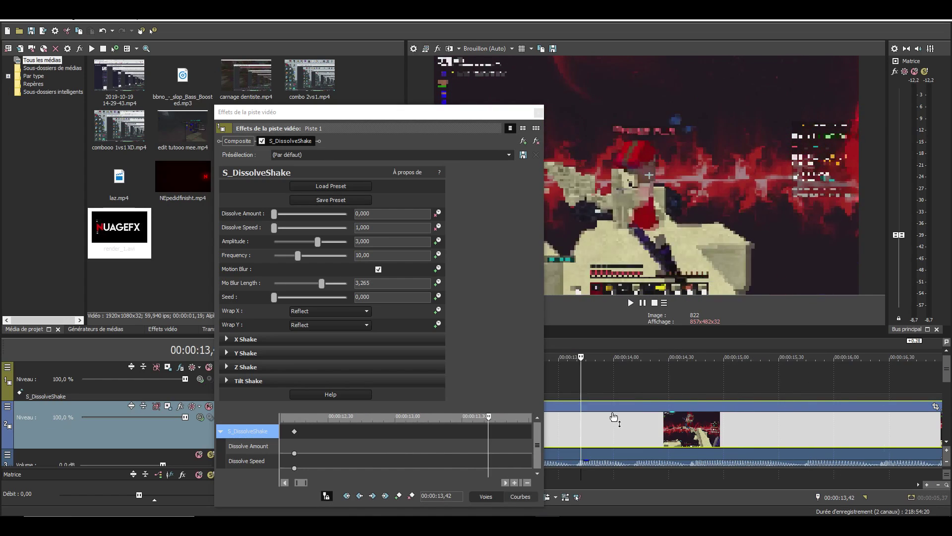
{"action": "key", "text": "o"}
{"action": "key", "text": "space"}
{"action": "scroll", "coordinate": [614, 413], "scroll_direction": "down", "scroll_amount": 1}
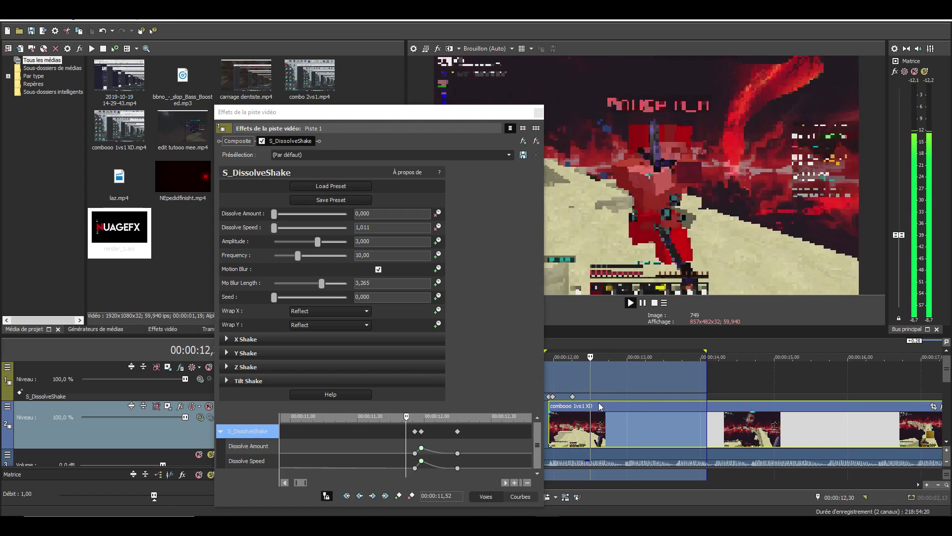
{"action": "key", "text": "space"}
Add the S_Shake effect to the gameplay track's effect chain
{"action": "left_click", "coordinate": [524, 142]}
{"action": "left_click_drag", "start_coordinate": [469, 406], "coordinate": [574, 398]}
{"action": "left_click", "coordinate": [611, 371]}
{"action": "left_click", "coordinate": [737, 157]}
{"action": "left_click", "coordinate": [738, 128]}
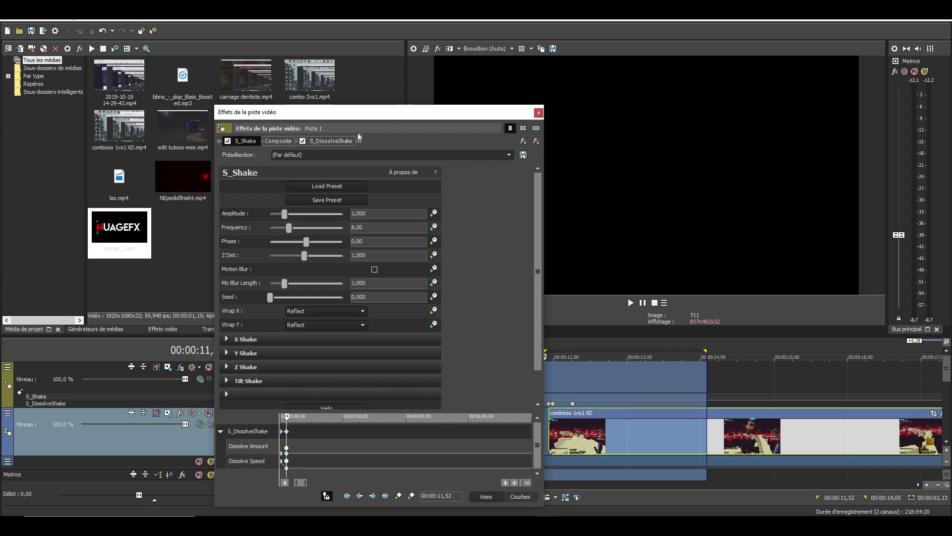
Apply the Shake Y preset to S_Shake and enable keyframe animation for Amplitude and Frequency
{"action": "scroll", "coordinate": [508, 157], "scroll_direction": "down", "scroll_amount": 5}
{"action": "left_click_drag", "start_coordinate": [343, 410], "coordinate": [343, 336]}
{"action": "left_click", "coordinate": [434, 213]}
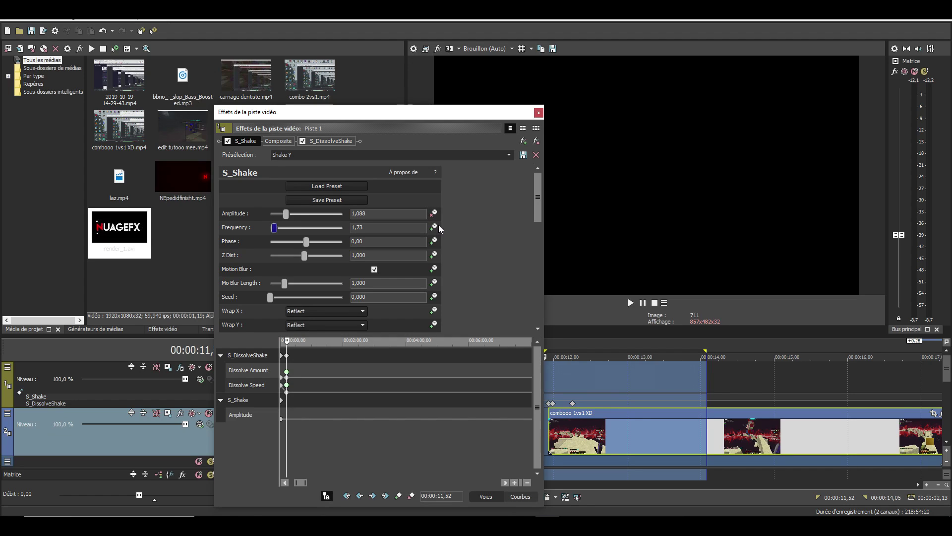
{"action": "left_click", "coordinate": [437, 228]}
At 00:00:11,56, set S_Shake's Amplitude to 0,000 and Frequency to 0,10
{"action": "scroll", "coordinate": [382, 387], "scroll_direction": "up", "scroll_amount": 10}
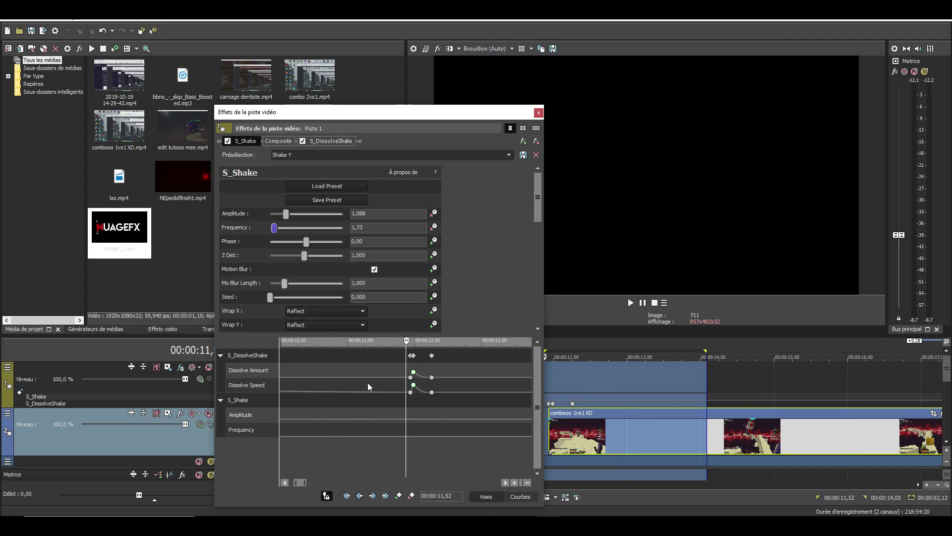
{"action": "left_click", "coordinate": [411, 400]}
{"action": "scroll", "coordinate": [410, 394], "scroll_direction": "up", "scroll_amount": 4}
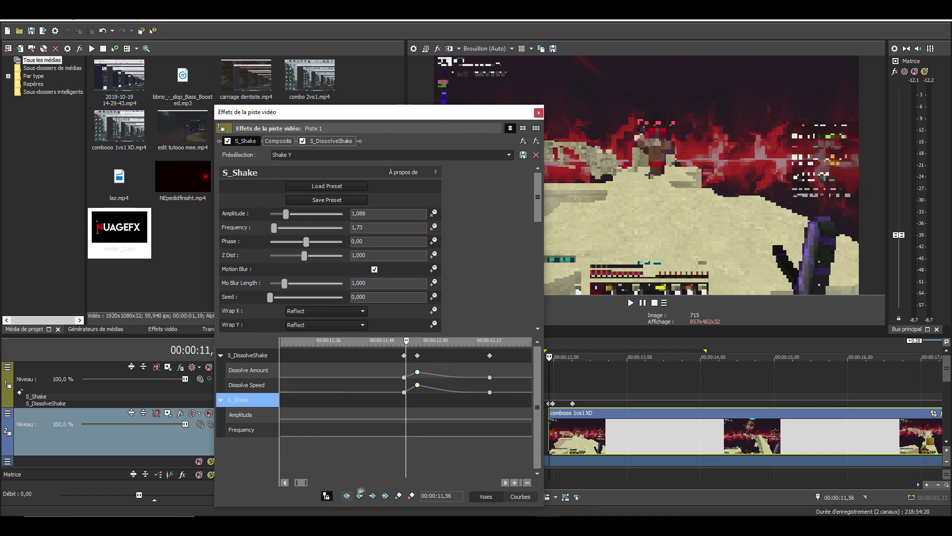
{"action": "scroll", "coordinate": [405, 399], "scroll_direction": "up", "scroll_amount": 2}
{"action": "left_click_drag", "start_coordinate": [405, 399], "coordinate": [398, 399]}
{"action": "left_click_drag", "start_coordinate": [286, 214], "coordinate": [248, 229]}
{"action": "scroll", "coordinate": [385, 405], "scroll_direction": "up", "scroll_amount": 3}
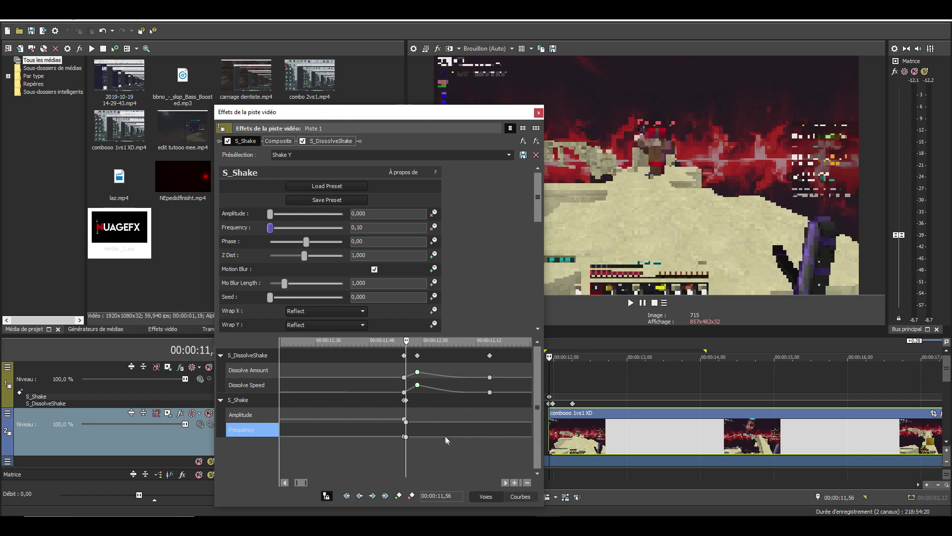
Place an S_Shake keyframe at 00:00:11,59 with Amplitude 0,748 and Frequency 0,91
{"action": "left_click", "coordinate": [390, 399]}
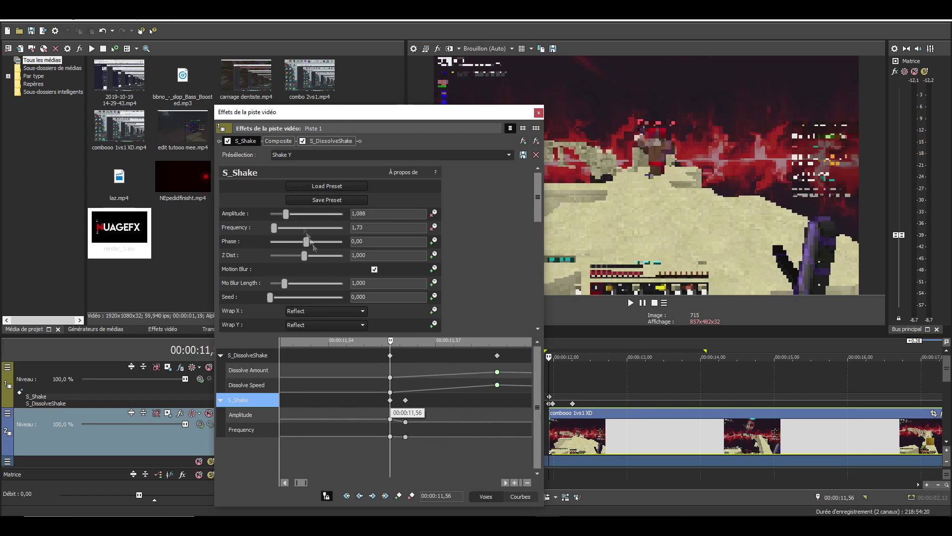
{"action": "left_click_drag", "start_coordinate": [405, 400], "coordinate": [508, 403]}
{"action": "scroll", "coordinate": [466, 413], "scroll_direction": "down", "scroll_amount": 3}
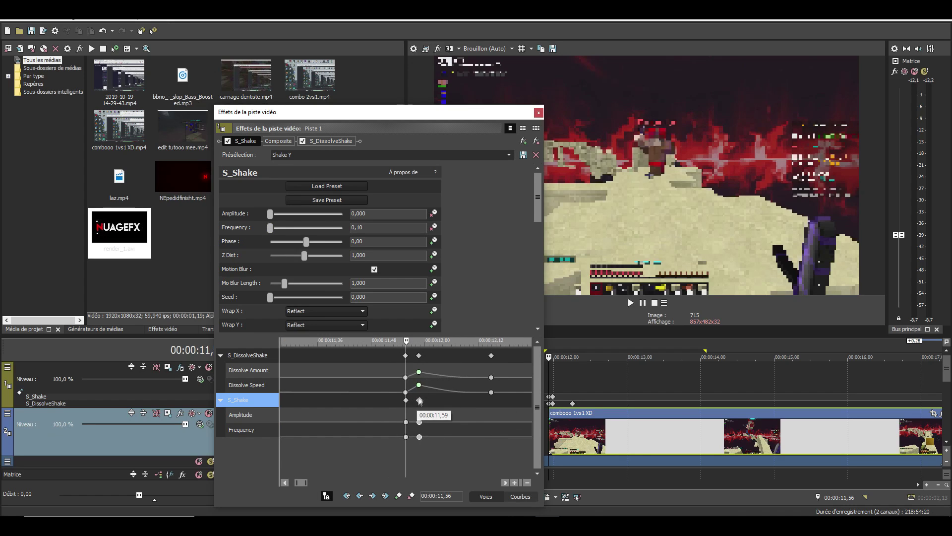
{"action": "left_click", "coordinate": [419, 400]}
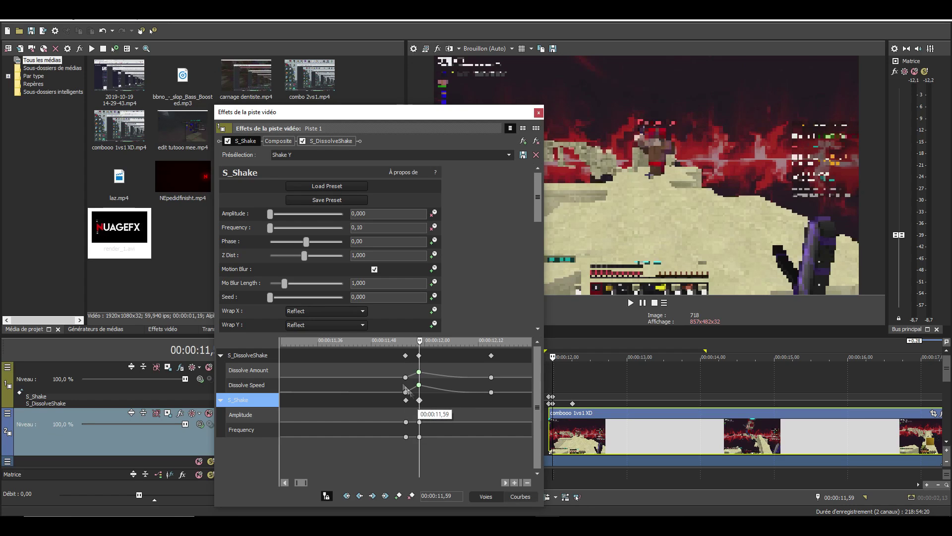
{"action": "mouse_move", "coordinate": [267, 216]}
{"action": "left_mouse_down"}
{"action": "mouse_move", "coordinate": [280, 214]}
{"action": "mouse_move", "coordinate": [272, 229]}
{"action": "left_mouse_up"}
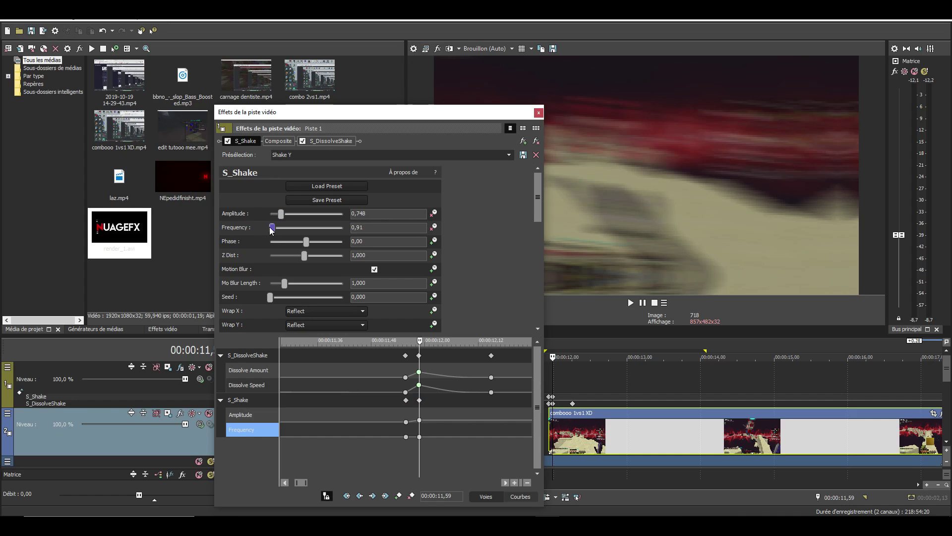
Move the last S_DissolveShake keyframe on the timeline to 00:00:12,41
{"action": "left_click", "coordinate": [466, 413]}
{"action": "left_click", "coordinate": [497, 409]}
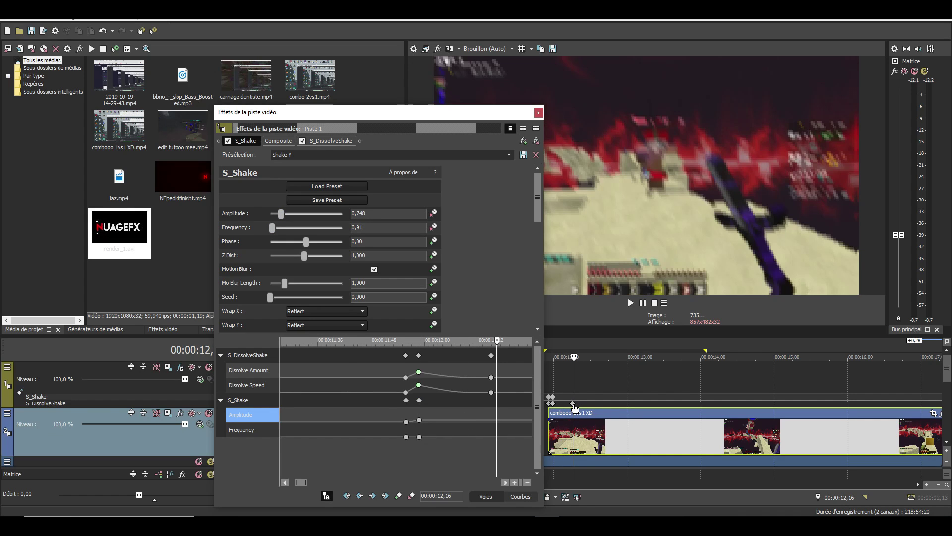
{"action": "left_click_drag", "start_coordinate": [574, 406], "coordinate": [605, 406]}
{"action": "scroll", "coordinate": [493, 424], "scroll_direction": "down", "scroll_amount": 2}
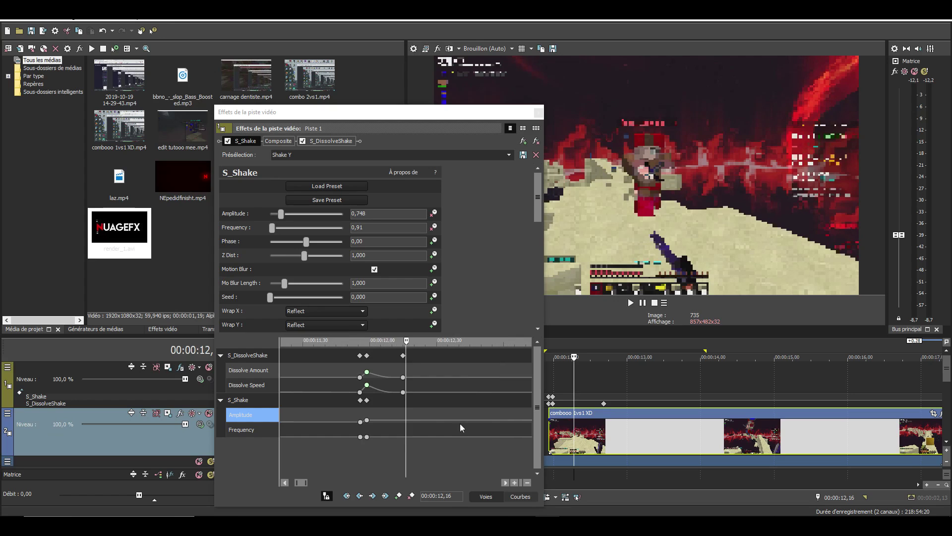
Add a closing S_Shake keyframe with Amplitude 0,000 and shift it slightly earlier, ahead of the last S_DissolveShake keyframe
{"action": "left_click", "coordinate": [437, 410]}
{"action": "left_click_drag", "start_coordinate": [280, 214], "coordinate": [269, 214]}
{"action": "left_click", "coordinate": [591, 399]}
{"action": "left_click_drag", "start_coordinate": [569, 398], "coordinate": [569, 397]}
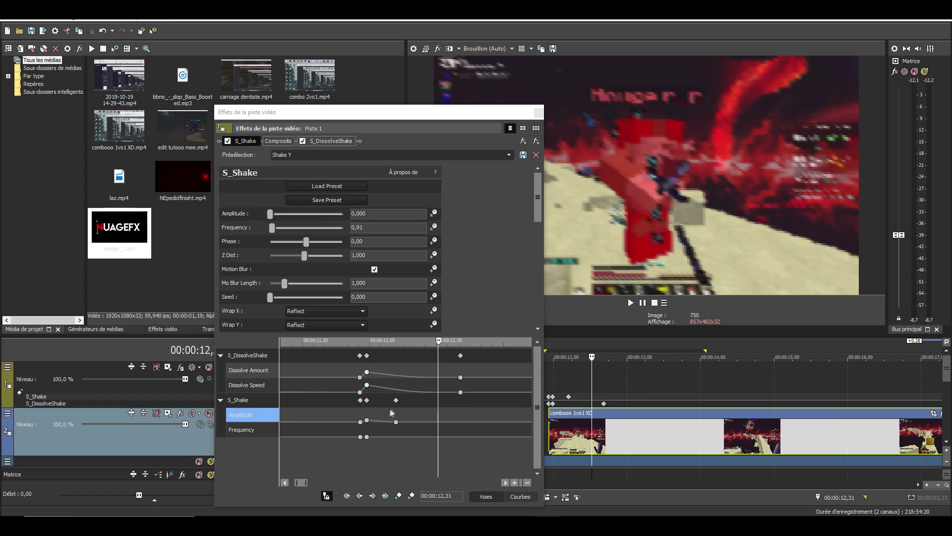
Change S_Shake's Amplitude keyframe at 00:00:11,59 to Fondu rapide interpolation
{"action": "left_click", "coordinate": [366, 421]}
{"action": "right_click", "coordinate": [367, 422]}
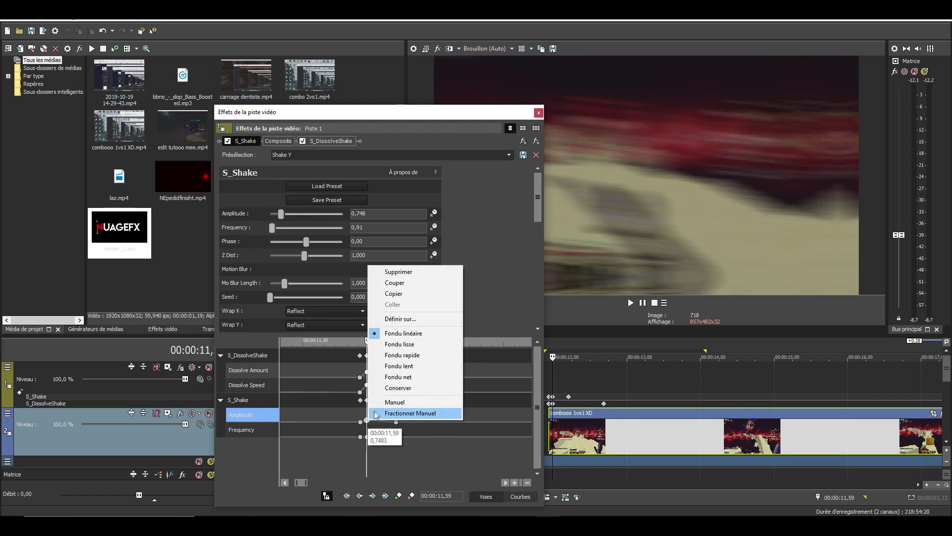
{"action": "left_click", "coordinate": [403, 356]}
Move the last S_Shake keyframe slightly later and turn off keyframe animation for Frequency
{"action": "left_click_drag", "start_coordinate": [395, 399], "coordinate": [414, 400]}
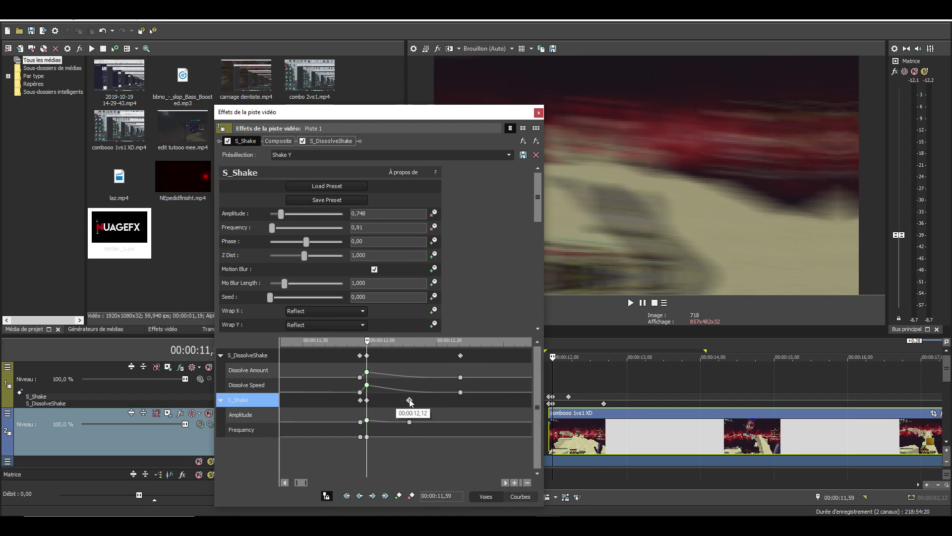
{"action": "left_click", "coordinate": [434, 227]}
Loop-play the section from 00:00:11,56 to 00:00:13,18 to check the combined shakes against the music
{"action": "double_click", "coordinate": [620, 433]}
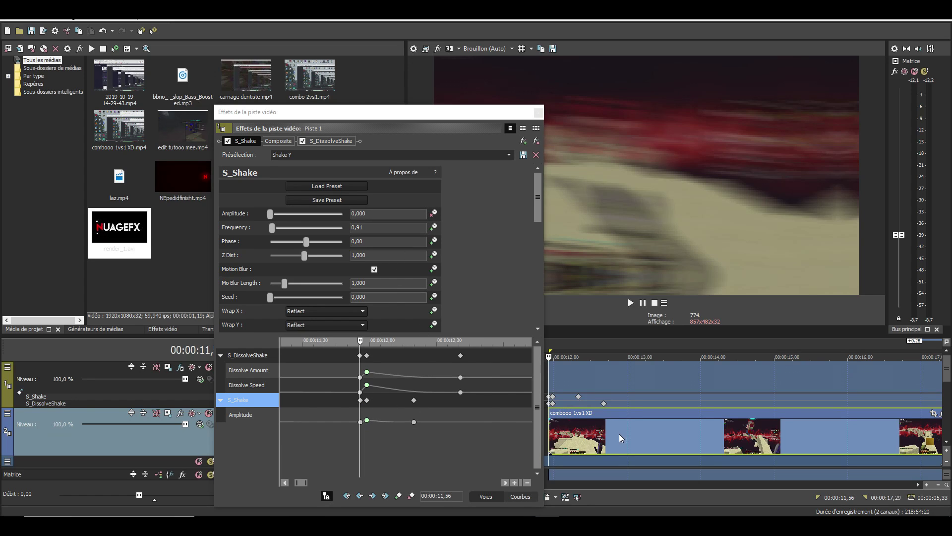
{"action": "key", "text": "space"}
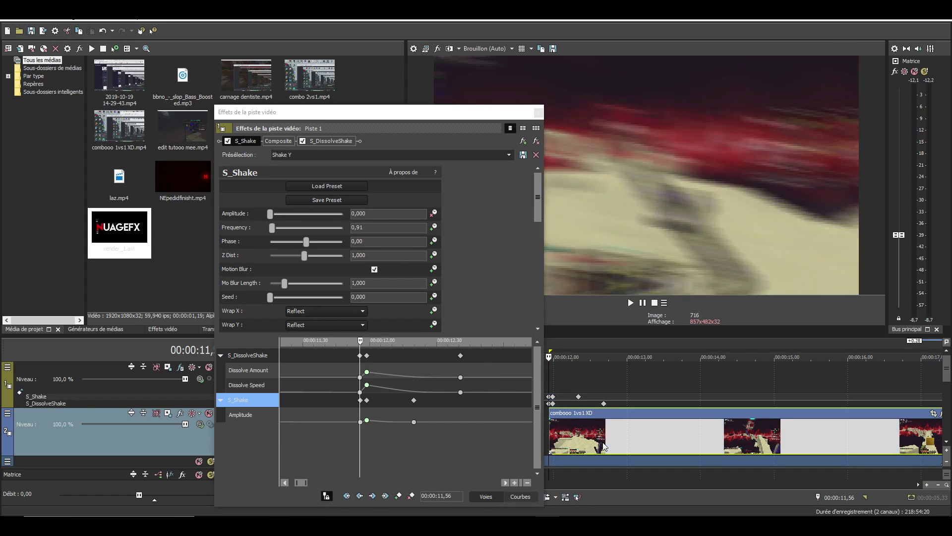
{"action": "left_click_drag", "start_coordinate": [603, 446], "coordinate": [649, 446]}
{"action": "key", "text": "space"}
{"action": "key", "text": "space"}
Move the last S_Shake keyframe to 00:00:13,33 and the last S_DissolveShake keyframe to 00:00:12,31
{"action": "scroll", "coordinate": [416, 401], "scroll_direction": "down", "scroll_amount": 2}
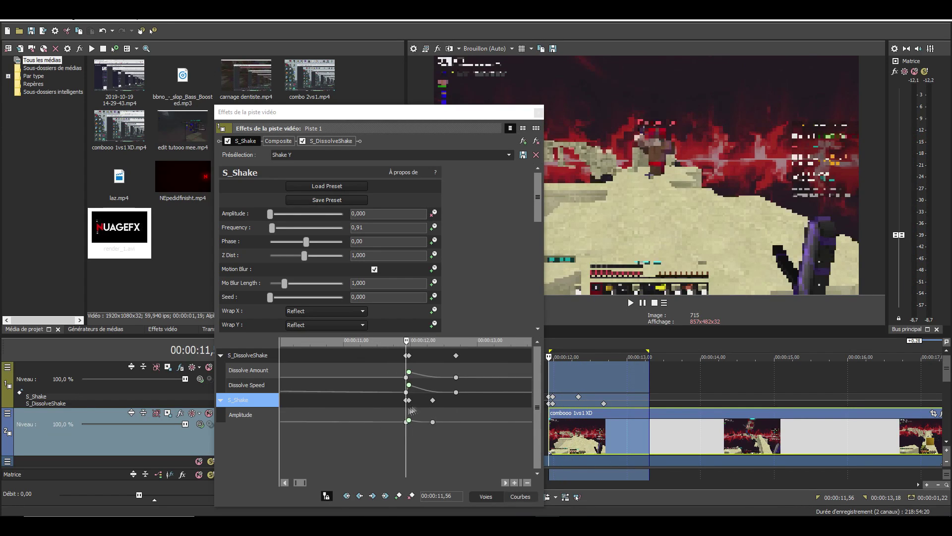
{"action": "left_click_drag", "start_coordinate": [431, 400], "coordinate": [514, 401]}
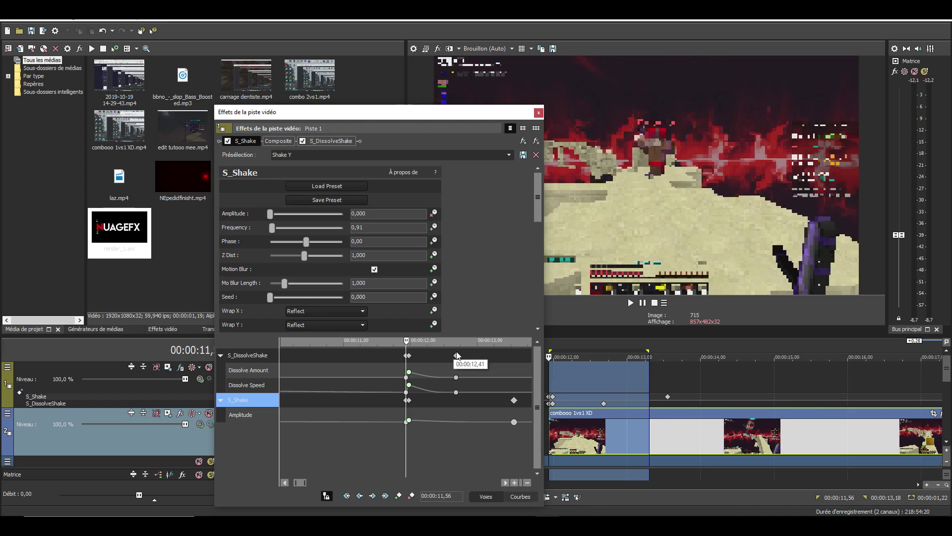
{"action": "left_click_drag", "start_coordinate": [456, 355], "coordinate": [445, 355]}
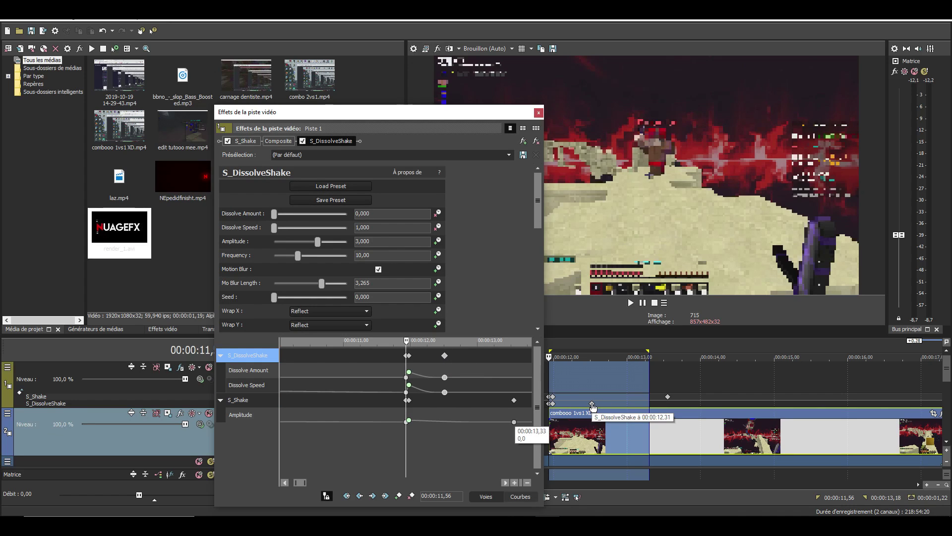
Reorder the track's effect chain so S_Shake comes last, after Composite and S_DissolveShake
{"action": "left_click_drag", "start_coordinate": [243, 142], "coordinate": [296, 145]}
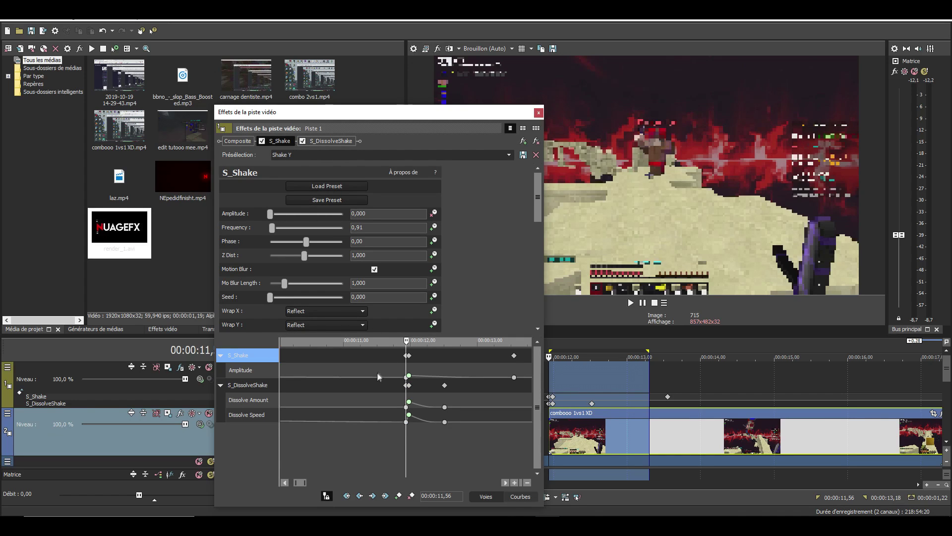
{"action": "scroll", "coordinate": [370, 407], "scroll_direction": "up", "scroll_amount": 5}
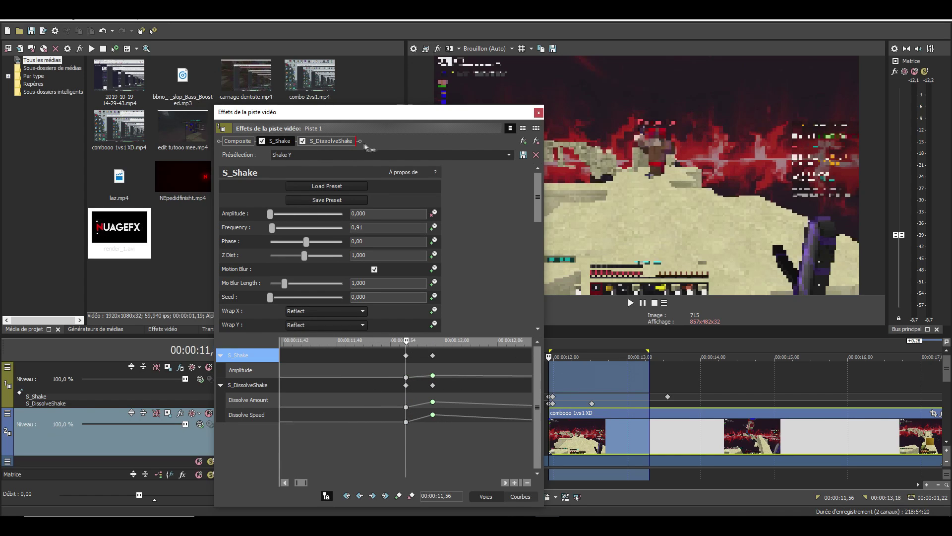
{"action": "left_click_drag", "start_coordinate": [364, 142], "coordinate": [367, 143]}
Move the last S_Shake keyframe on the timeline to about 00:00:14,30
{"action": "scroll", "coordinate": [612, 440], "scroll_direction": "down", "scroll_amount": 2}
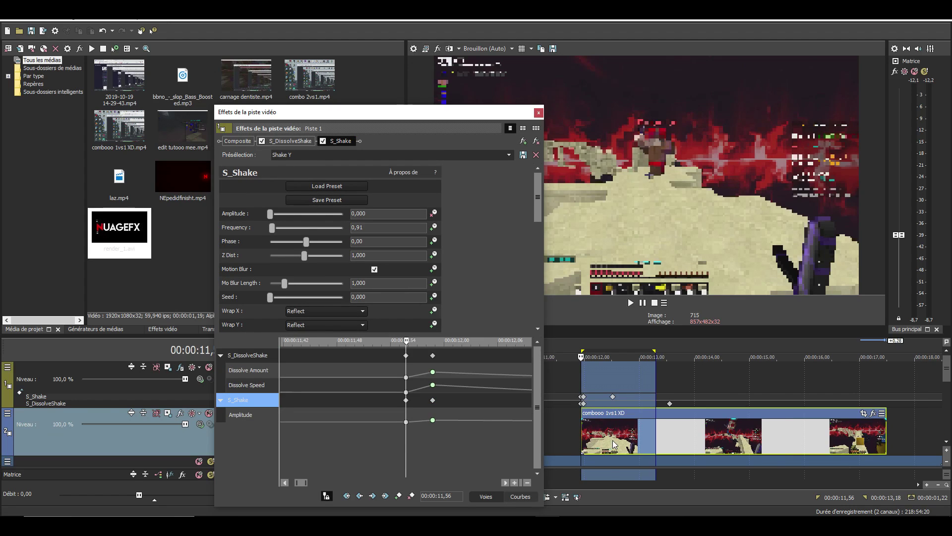
{"action": "double_click", "coordinate": [668, 404]}
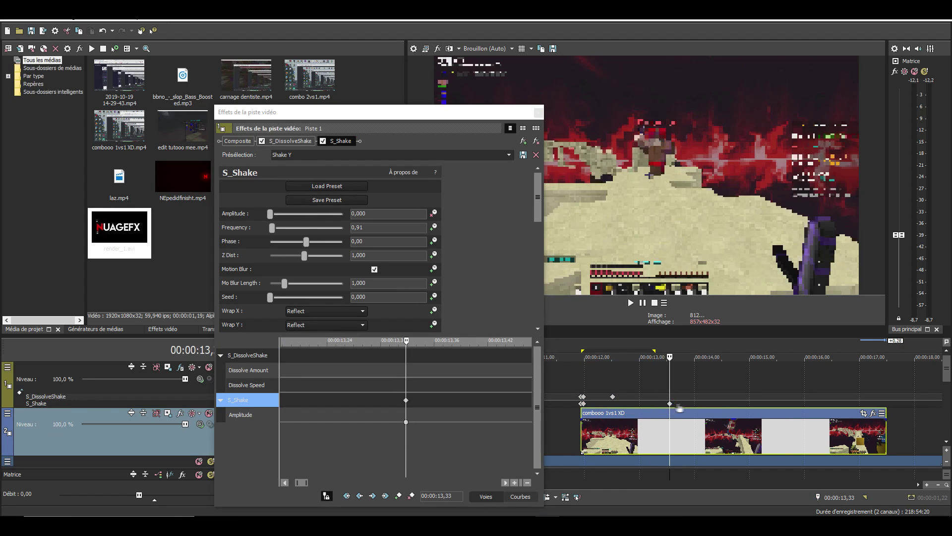
{"action": "left_click_drag", "start_coordinate": [669, 403], "coordinate": [723, 404]}
{"action": "scroll", "coordinate": [444, 420], "scroll_direction": "down", "scroll_amount": 4}
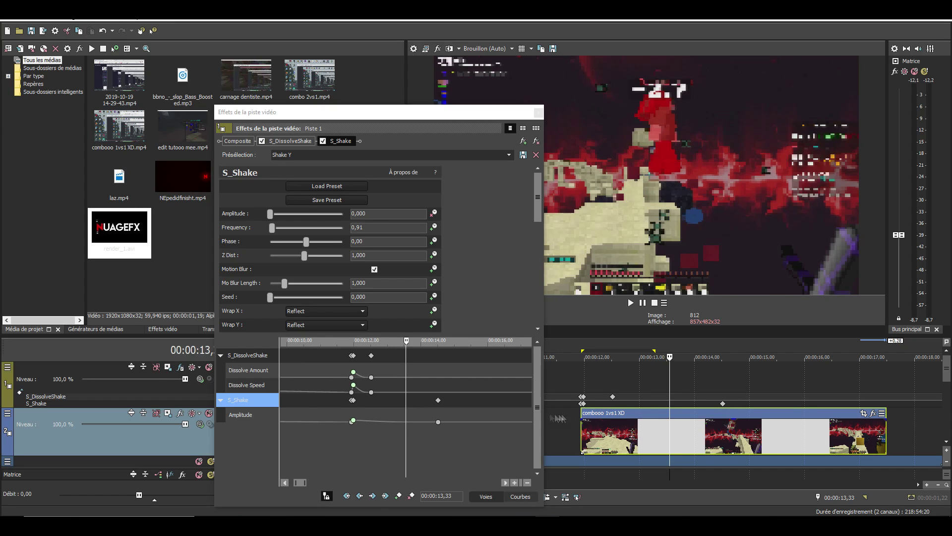
Loop-play from 00:00:11,43 past the last S_Shake keyframe to check how both shakes fade out
{"action": "double_click", "coordinate": [601, 434]}
{"action": "left_click_drag", "start_coordinate": [584, 353], "coordinate": [576, 354]}
{"action": "key", "text": "space"}
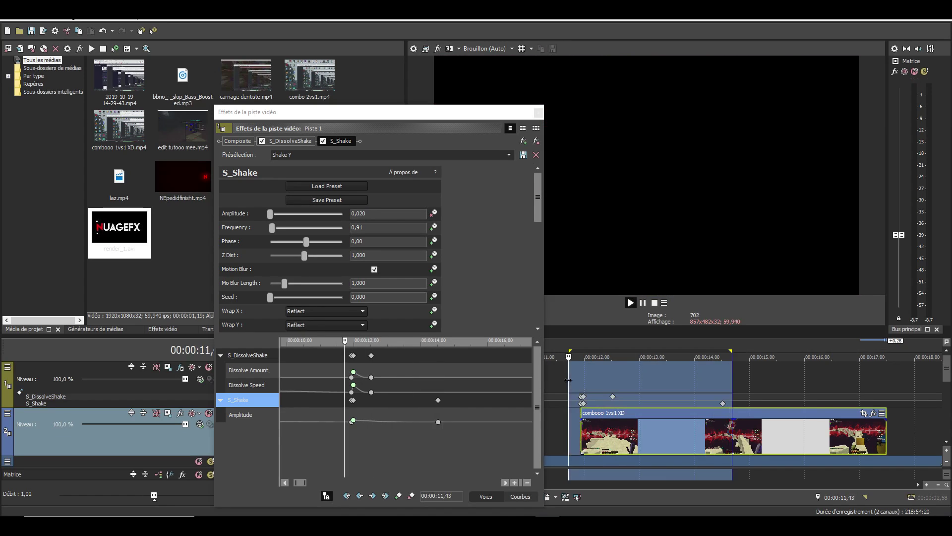
{"action": "key", "text": "space"}
{"action": "key", "text": "space"}
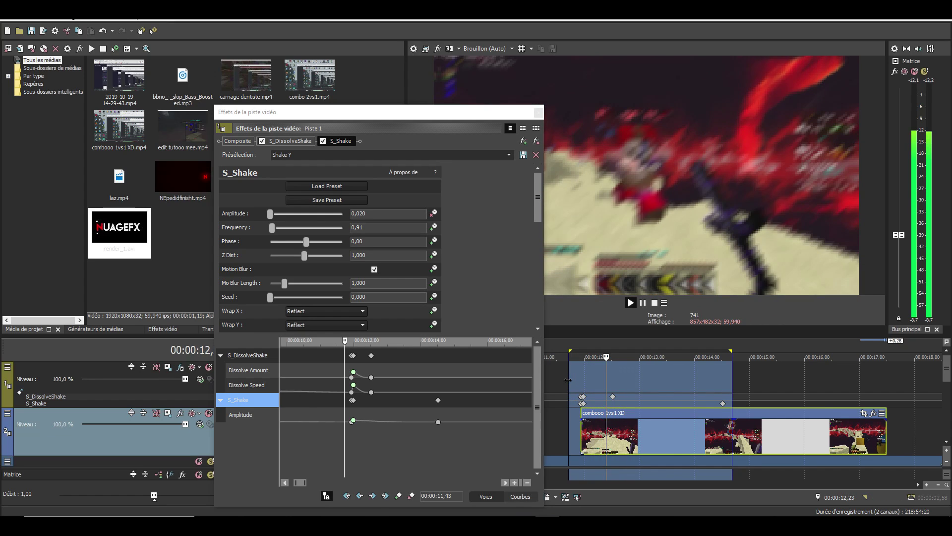
{"action": "key", "text": "space"}
{"action": "key", "text": "space"}
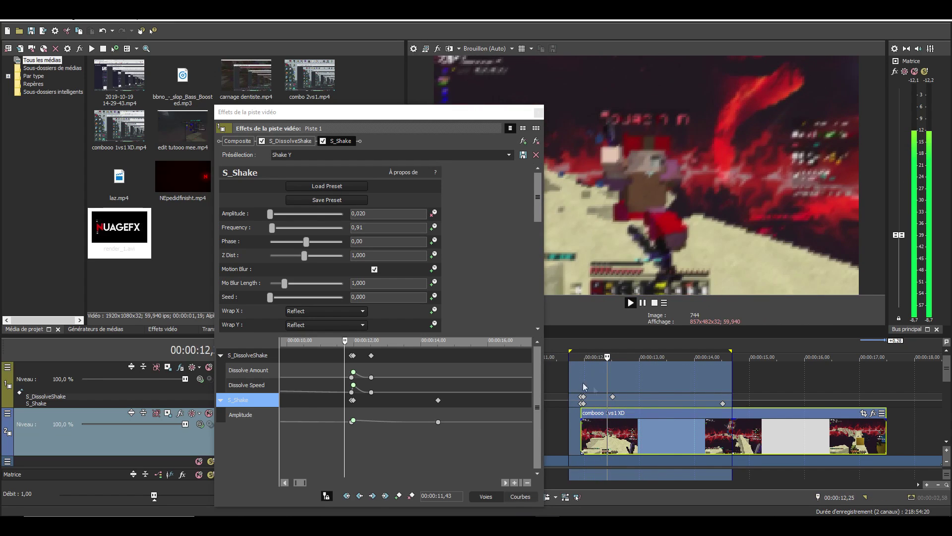
Move the last S_DissolveShake keyframe earlier to about 00:00:12,15 and play back the change
{"action": "left_click", "coordinate": [613, 396]}
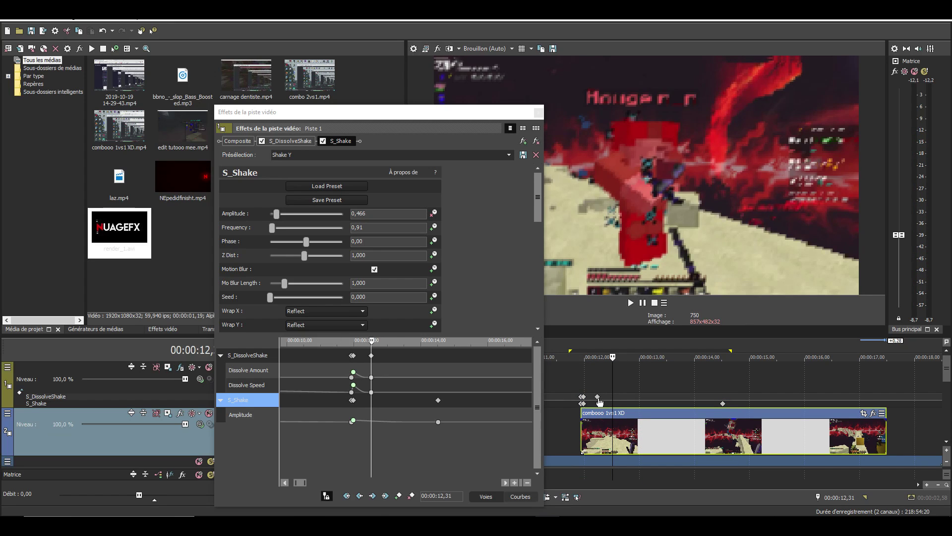
{"action": "left_click", "coordinate": [621, 443]}
{"action": "key", "text": "space"}
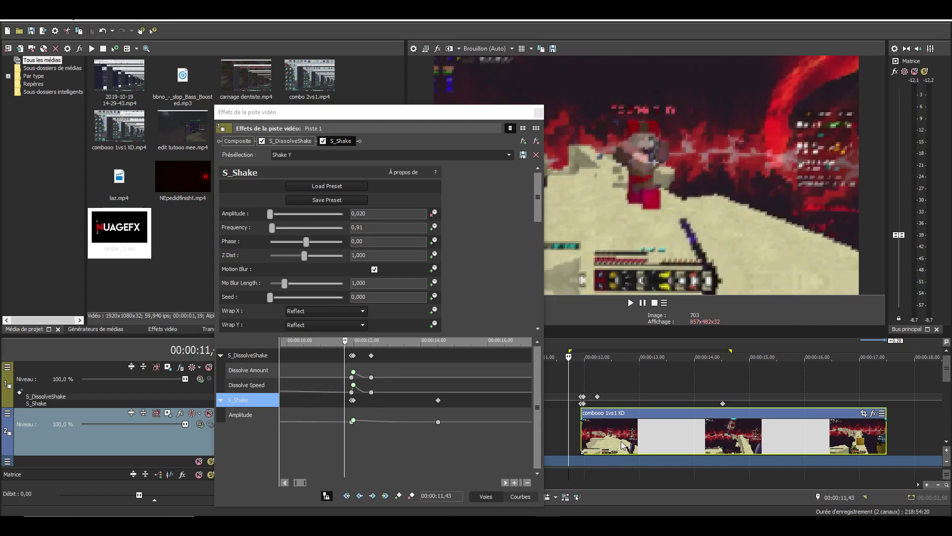
Step forward through the gameplay clip to 00:00:13,23 to examine how the shake fades and find the next moment to accent
{"action": "key", "text": "Return"}
{"action": "key", "text": "Right"}
{"action": "key", "text": "Right"}
{"action": "key", "text": "Right"}
{"action": "key", "text": "Right"}
{"action": "key", "text": "Right"}
{"action": "key", "text": "Right"}
{"action": "key", "text": "Right"}
{"action": "key", "text": "Right"}
{"action": "key", "text": "Right"}
{"action": "key", "text": "Right"}
{"action": "key", "text": "Right"}
{"action": "key", "text": "Right"}
{"action": "key", "text": "Right"}
{"action": "key", "text": "Right"}
{"action": "key", "text": "Right"}
{"action": "key", "text": "Right"}
{"action": "key", "text": "Right"}
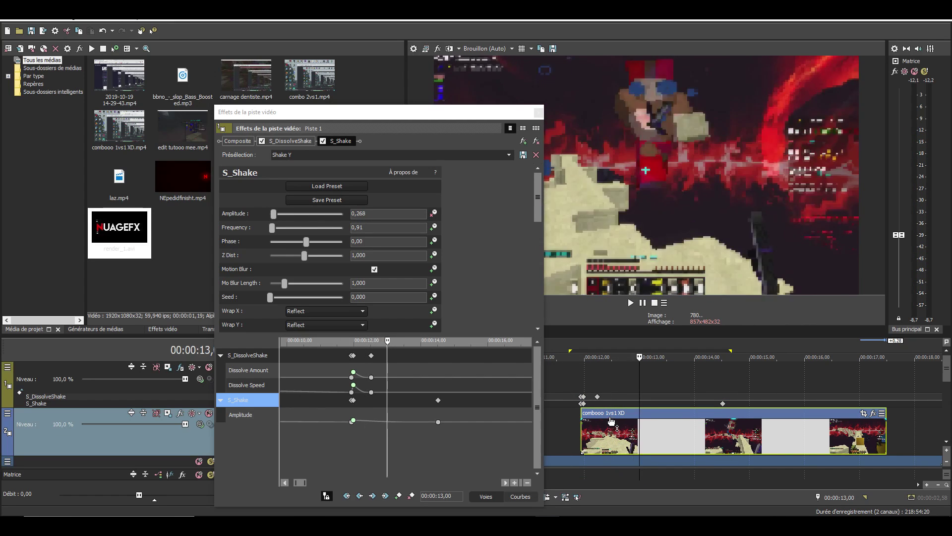
{"action": "key", "text": "Right"}
{"action": "key", "text": "Right"}
{"action": "key", "text": "Right"}
{"action": "key", "text": "Right"}
{"action": "key", "text": "Right"}
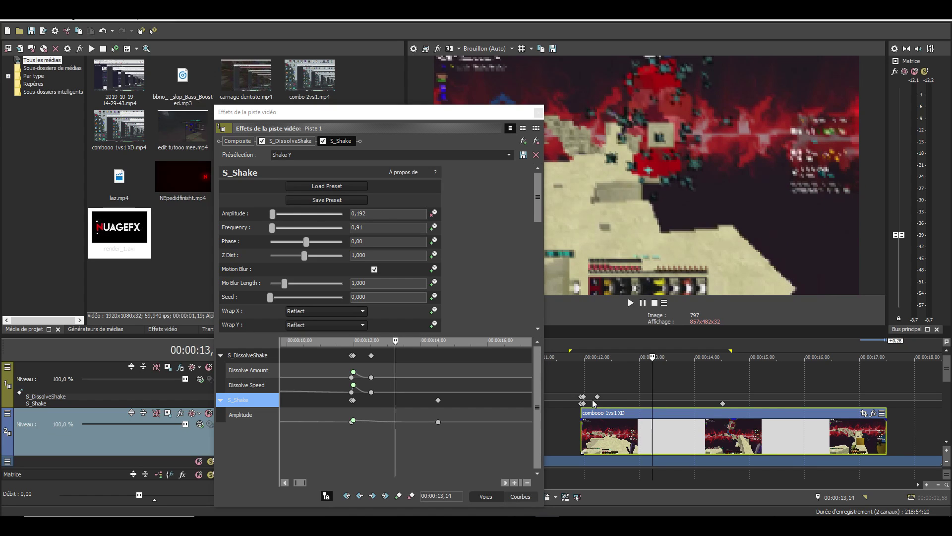
{"action": "key", "text": "Right"}
{"action": "key", "text": "Right"}
{"action": "key", "text": "Right"}
{"action": "key", "text": "Right"}
{"action": "key", "text": "Right"}
{"action": "key", "text": "Right"}
{"action": "key", "text": "Right"}
{"action": "key", "text": "Right"}
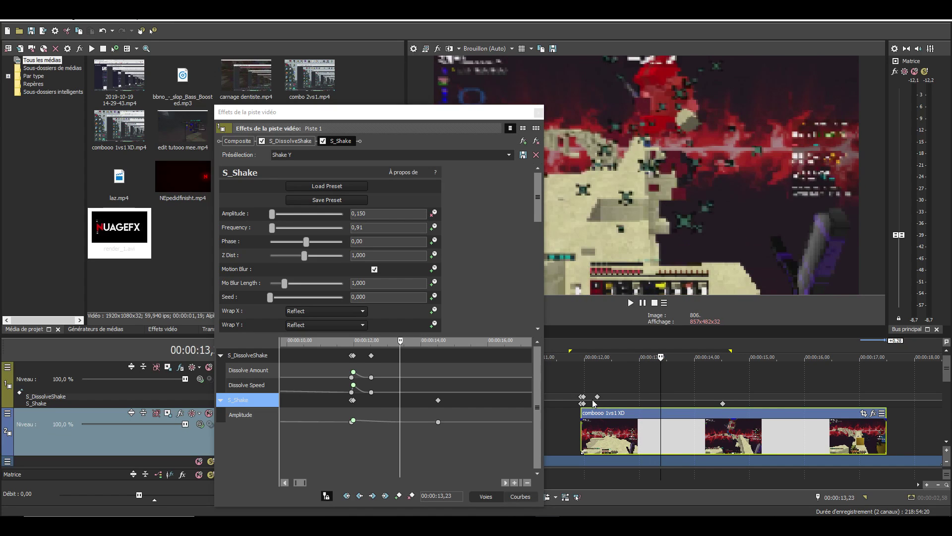
Shorten the loop region so it ends at 00:00:13,41 and play it back from 00:00:11,43
{"action": "key", "text": "Right"}
{"action": "key", "text": "Right"}
{"action": "key", "text": "Right"}
{"action": "key", "text": "Right"}
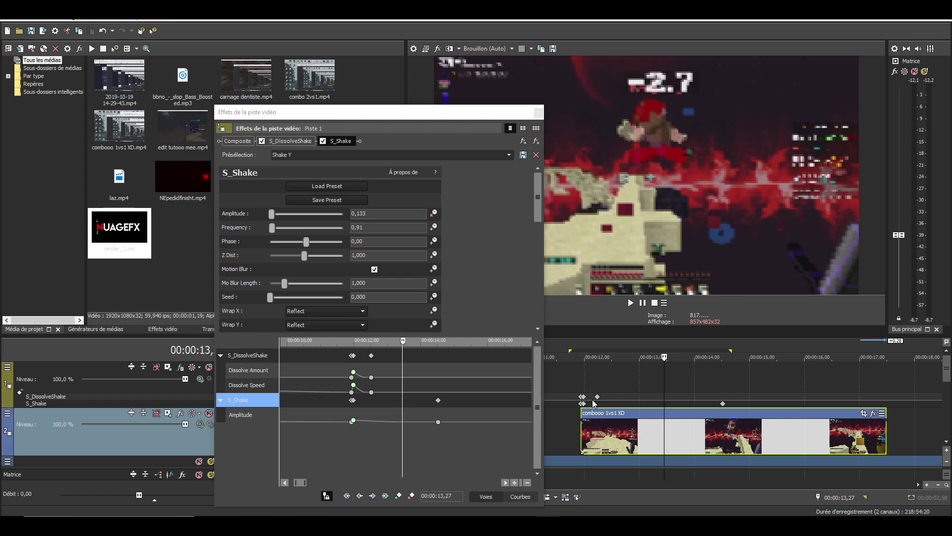
{"action": "key", "text": "o"}
{"action": "key", "text": "space"}
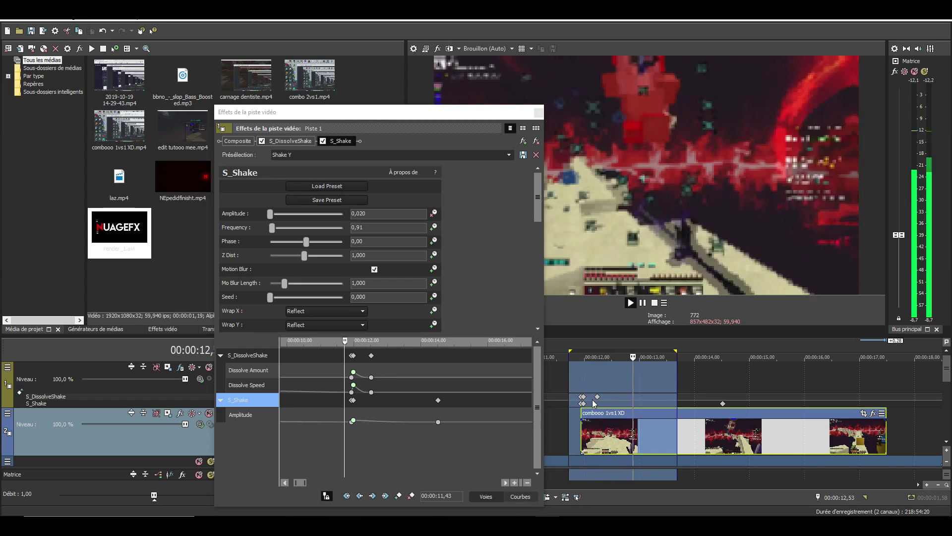
{"action": "key", "text": "space"}
Raise the S_Shake frequency to 1,93 and play back the gameplay from 00:00:11,43 to judge the shake
{"action": "left_click", "coordinate": [273, 229]}
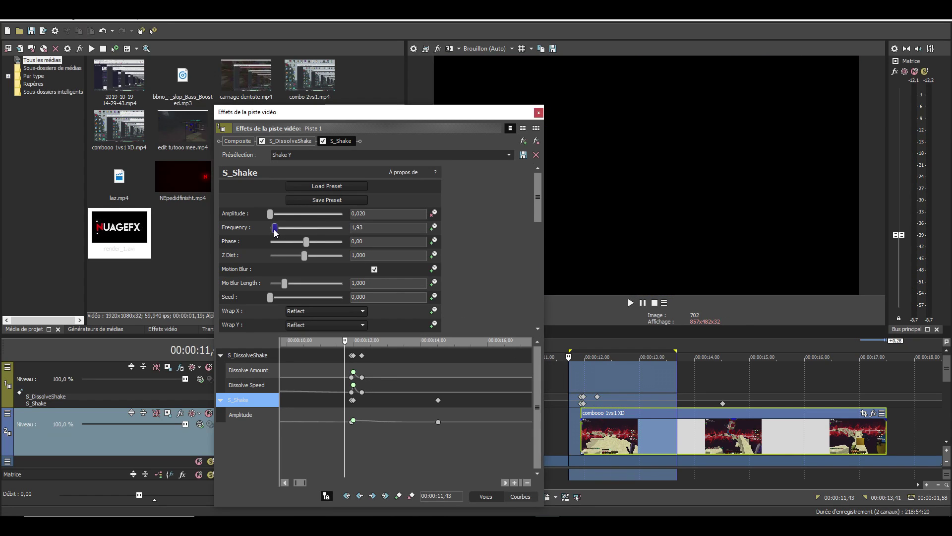
{"action": "left_click", "coordinate": [619, 437]}
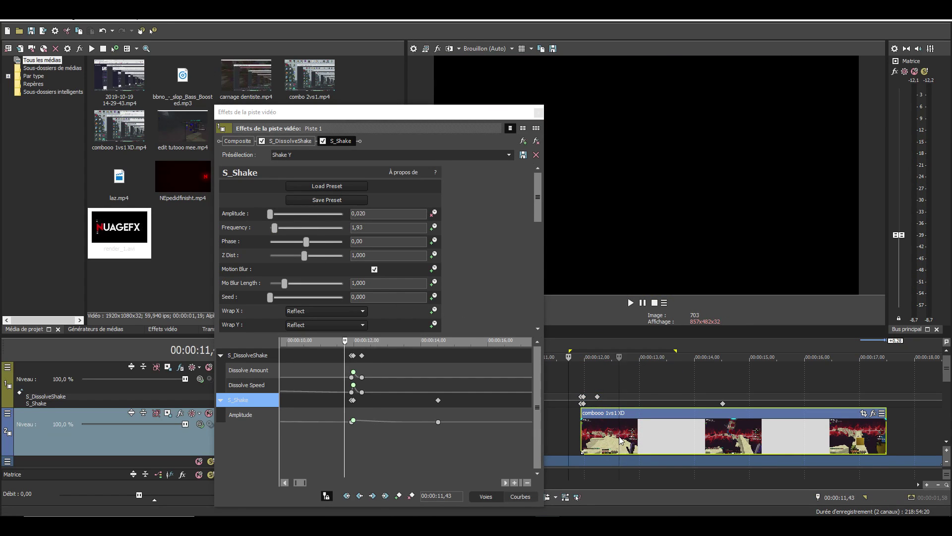
{"action": "key", "text": "space"}
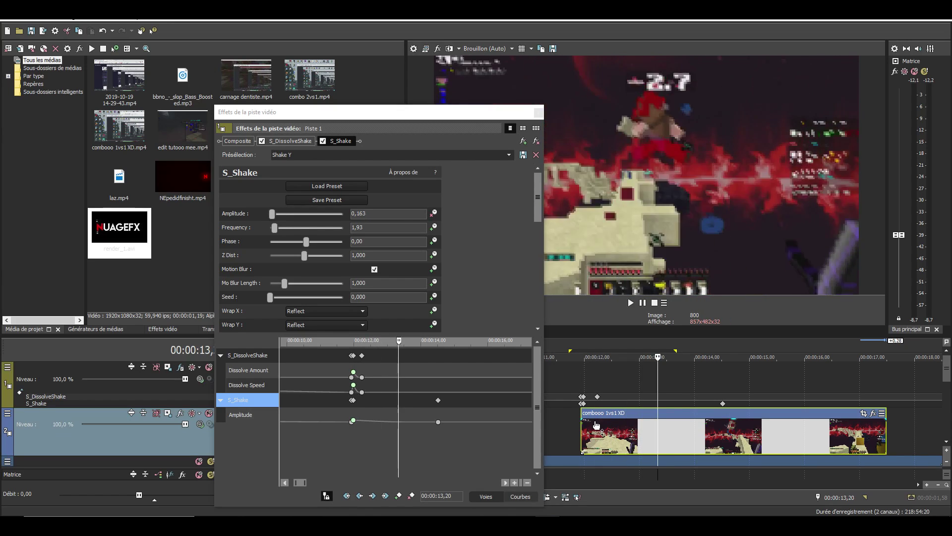
{"action": "key", "text": "space"}
{"action": "key", "text": "space"}
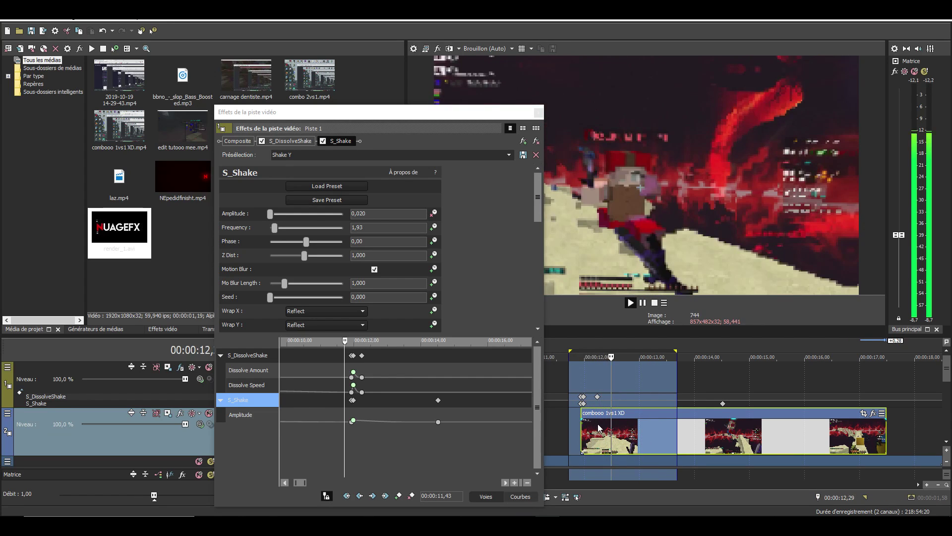
{"action": "key", "text": "space"}
Insert a region over the time selection from 00:00:11,43 to 00:00:13,41
{"action": "right_click", "coordinate": [620, 353]}
{"action": "key", "text": "Escape"}
{"action": "right_click", "coordinate": [607, 349]}
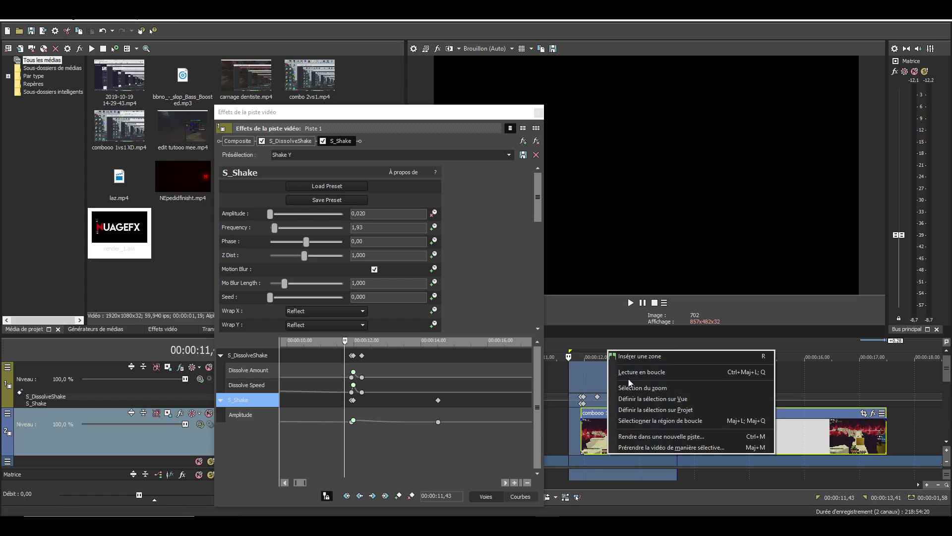
{"action": "left_click", "coordinate": [639, 356]}
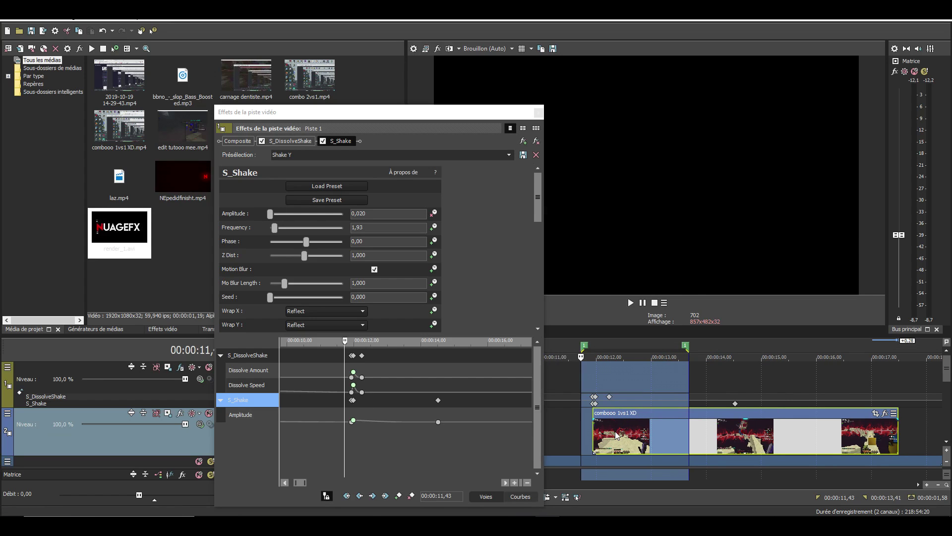
{"action": "left_click", "coordinate": [616, 435]}
Turn on loop playback for the time selection and delete the region markers around it
{"action": "right_click", "coordinate": [635, 349]}
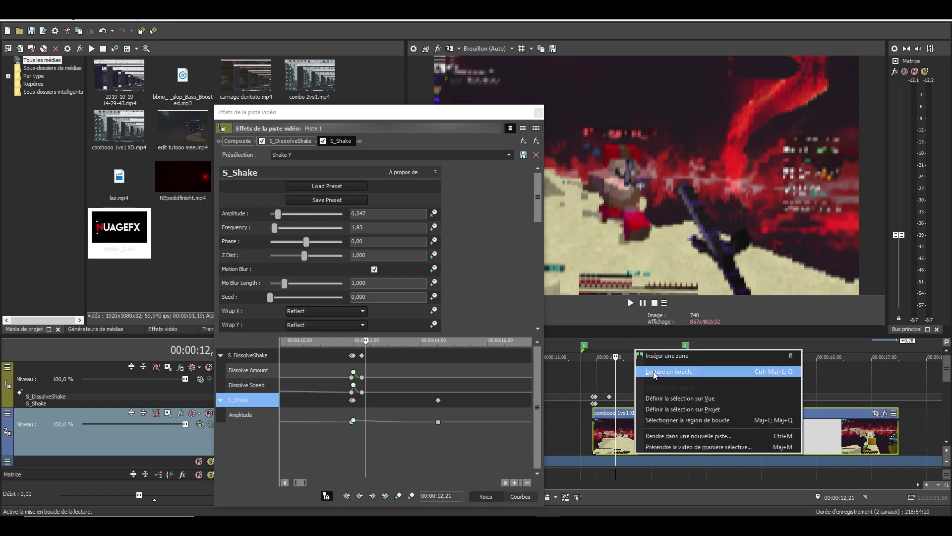
{"action": "left_click", "coordinate": [653, 371]}
{"action": "right_click", "coordinate": [655, 352]}
{"action": "left_click", "coordinate": [651, 377]}
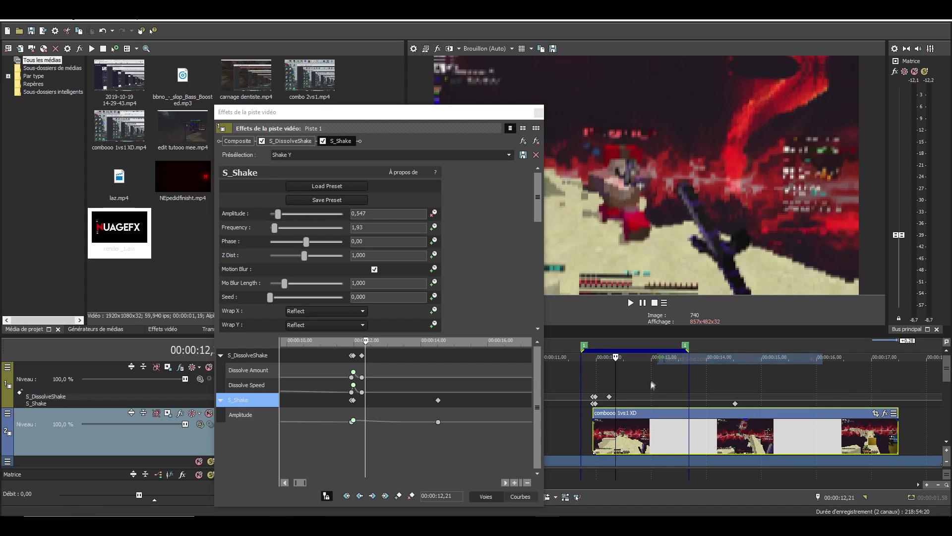
{"action": "right_click", "coordinate": [688, 347]}
{"action": "left_click", "coordinate": [694, 362]}
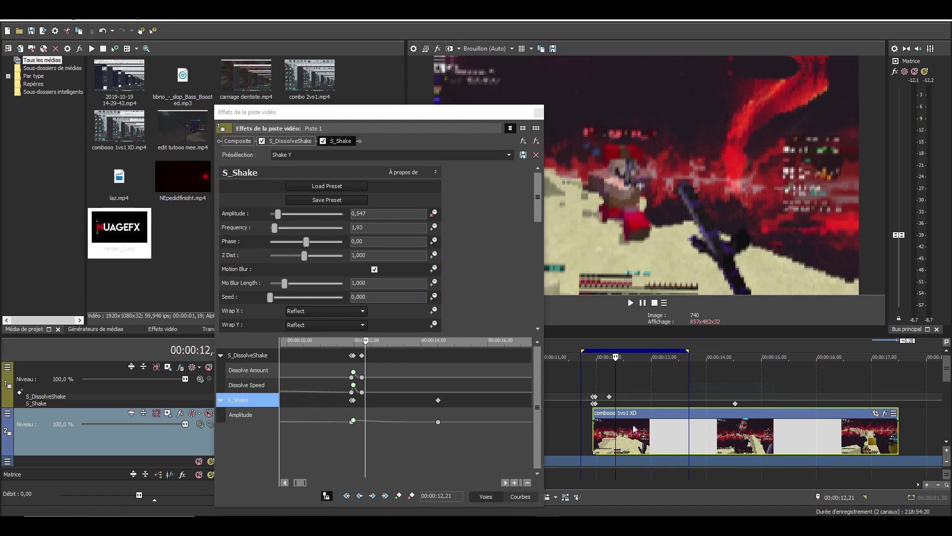
Extend the loop region to end at 00:00:15,40 and play it back past the last S_Shake keyframe
{"action": "left_click_drag", "start_coordinate": [687, 350], "coordinate": [817, 352]}
{"action": "key", "text": "space"}
{"action": "key", "text": "space"}
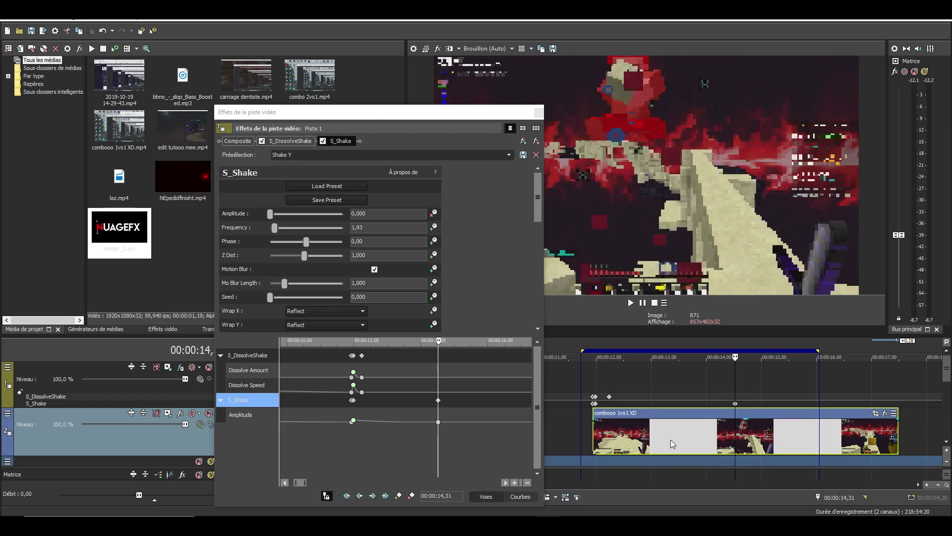
{"action": "key", "text": "space"}
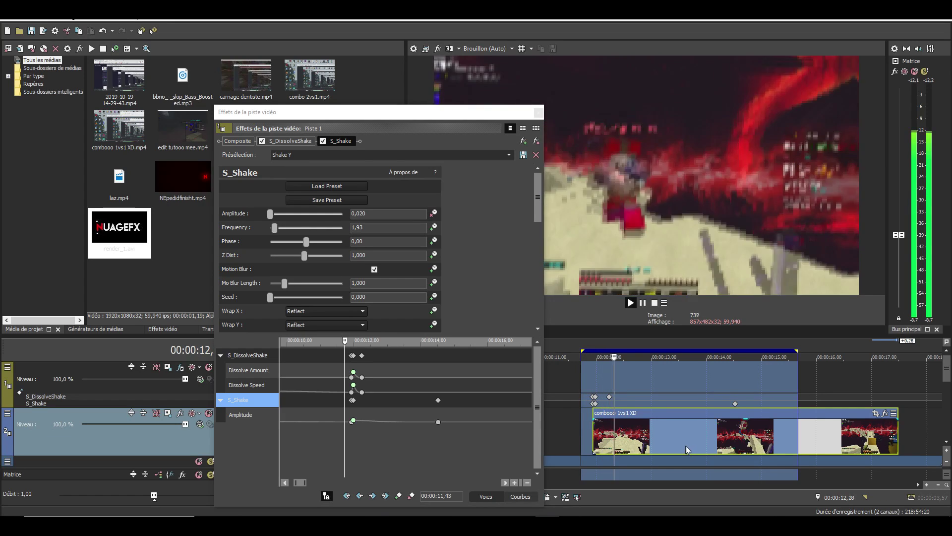
{"action": "key", "text": "space"}
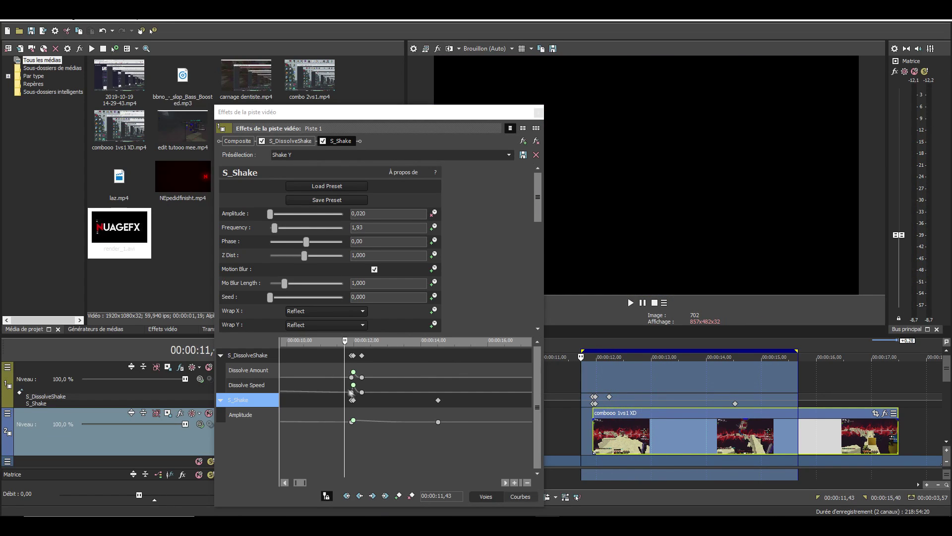
At the 00:00:11,59 keyframe, set the S_Shake amplitude to 0,544 and the frequency to 2,54, then close the track effects window
{"action": "scroll", "coordinate": [351, 393], "scroll_direction": "up", "scroll_amount": 2}
{"action": "left_click", "coordinate": [423, 399]}
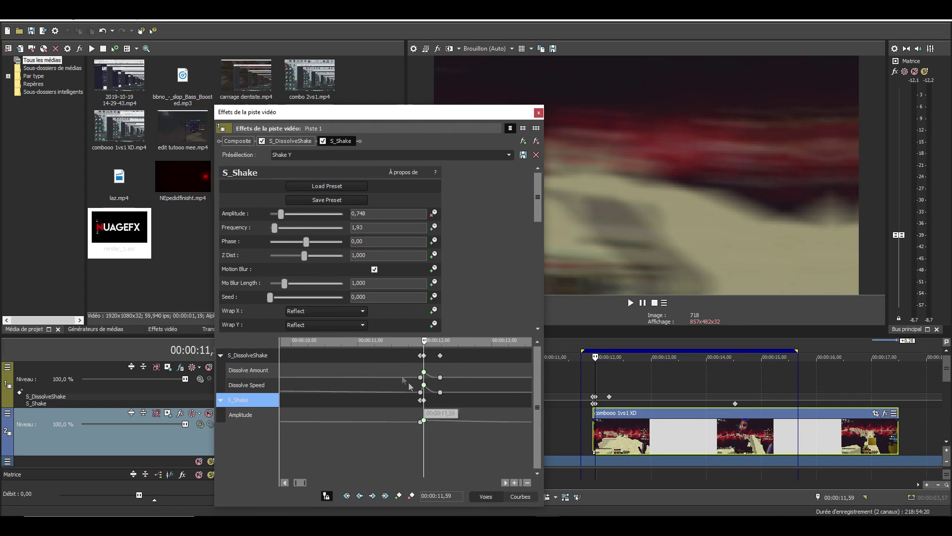
{"action": "left_click", "coordinate": [280, 218]}
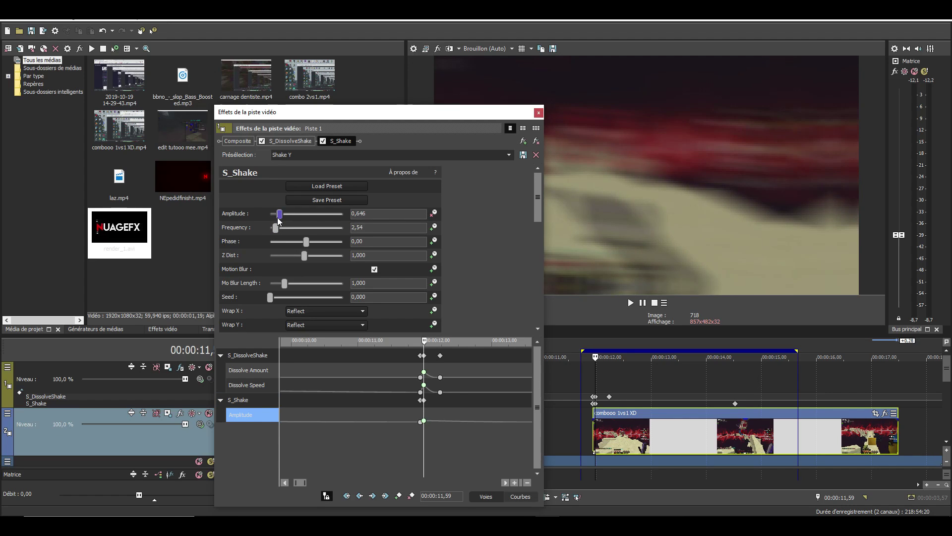
{"action": "left_click_drag", "start_coordinate": [279, 221], "coordinate": [277, 222]}
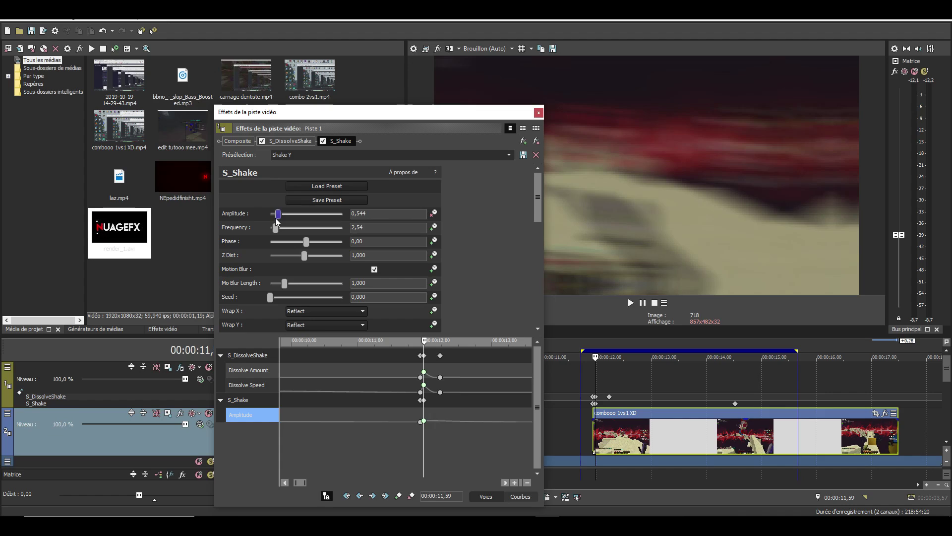
{"action": "left_click", "coordinate": [538, 113]}
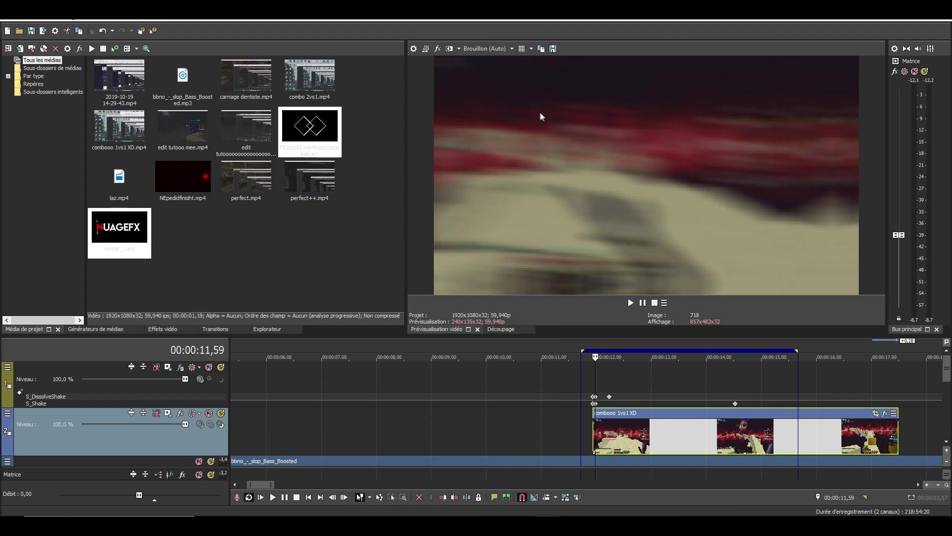
Shorten the loop region to end at 00:00:14,31 and play it back several times to check the adjusted shake
{"action": "key", "text": "space"}
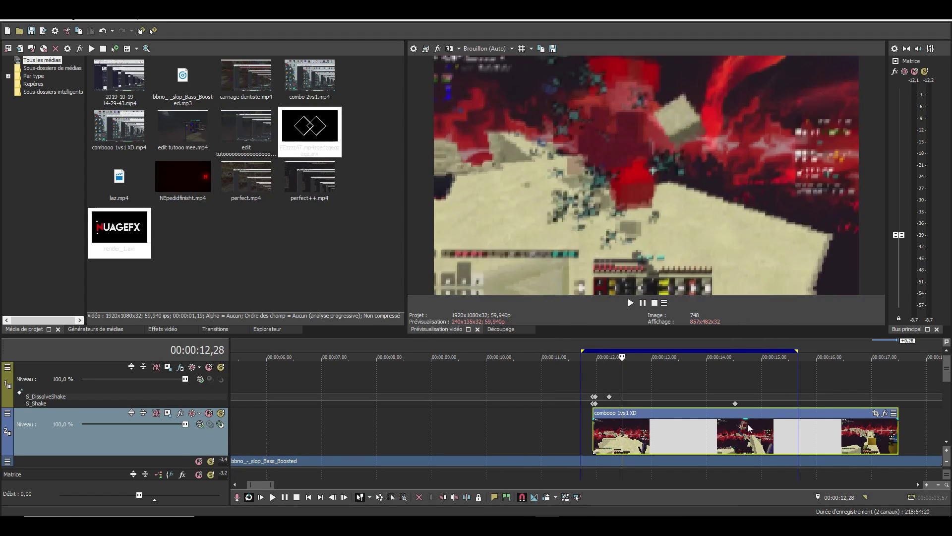
{"action": "double_click", "coordinate": [723, 433]}
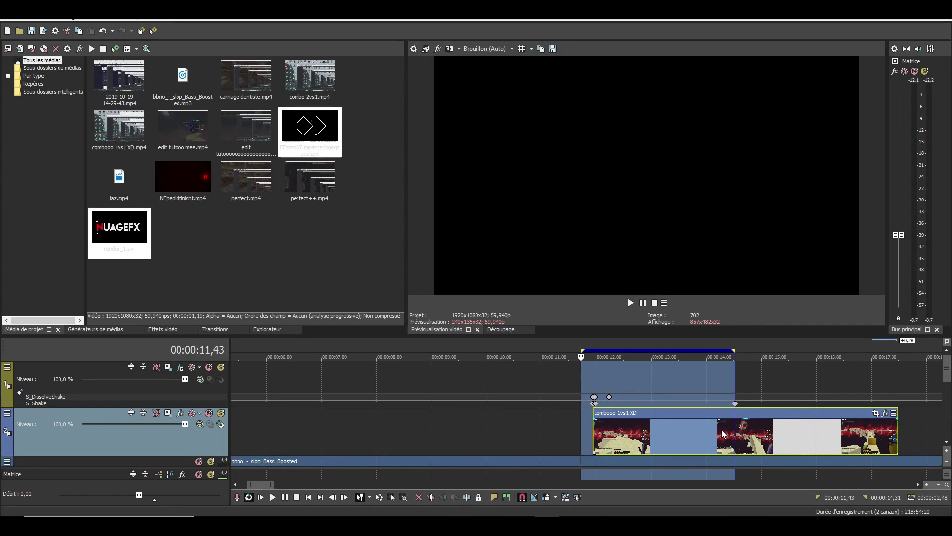
{"action": "key", "text": "space"}
{"action": "key", "text": "space"}
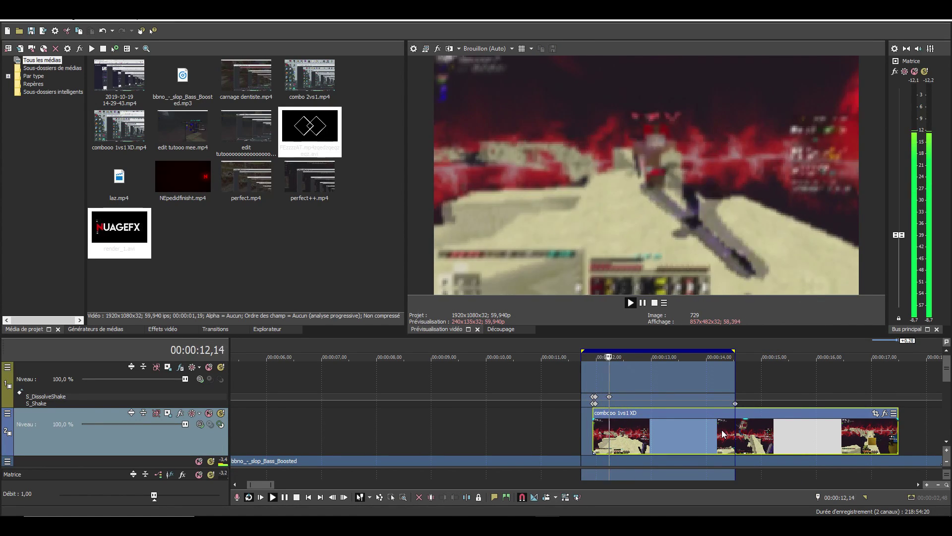
{"action": "key", "text": "space"}
{"action": "key", "text": "space"}
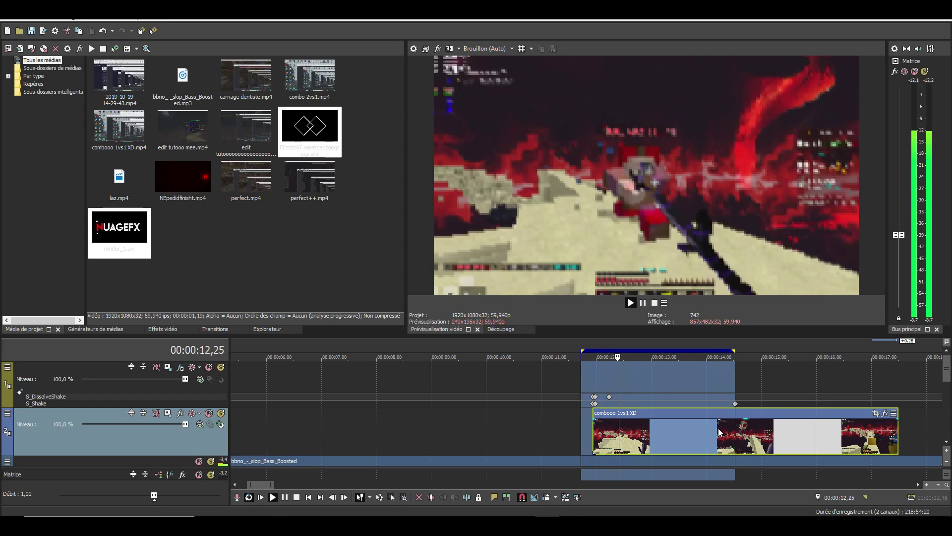
{"action": "key", "text": "space"}
{"action": "key", "text": "space"}
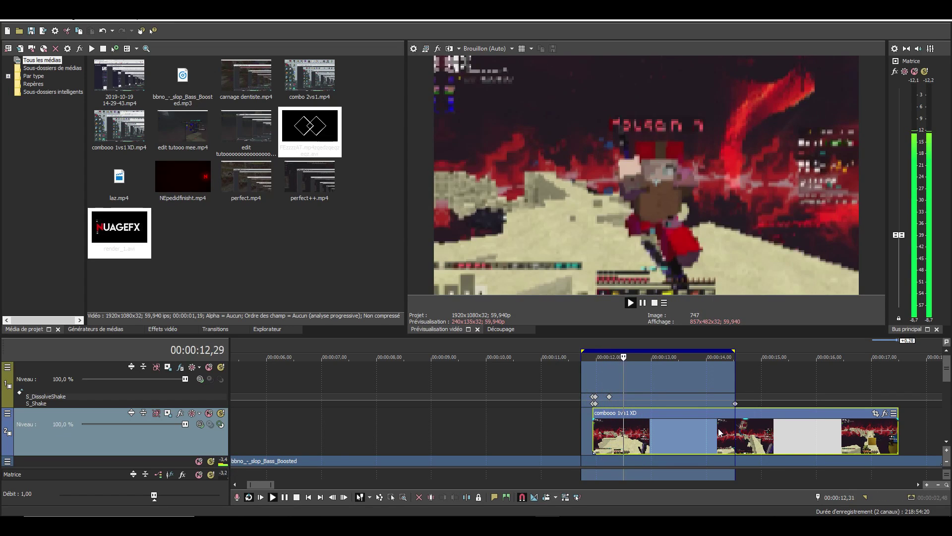
{"action": "key", "text": "space"}
Turn off loop playback and play the gameplay clip against the music to about 00:00:16,37
{"action": "scroll", "coordinate": [620, 421], "scroll_direction": "down", "scroll_amount": 10}
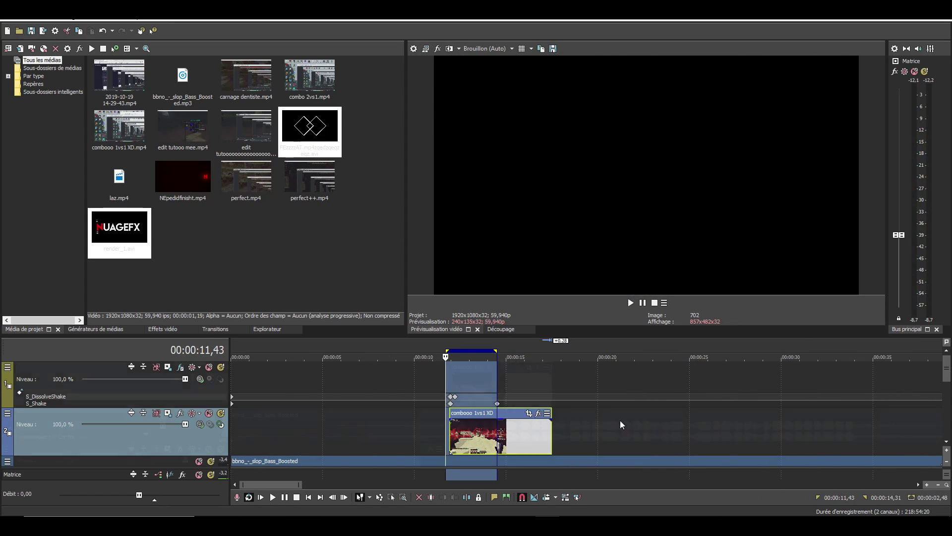
{"action": "key", "text": "space"}
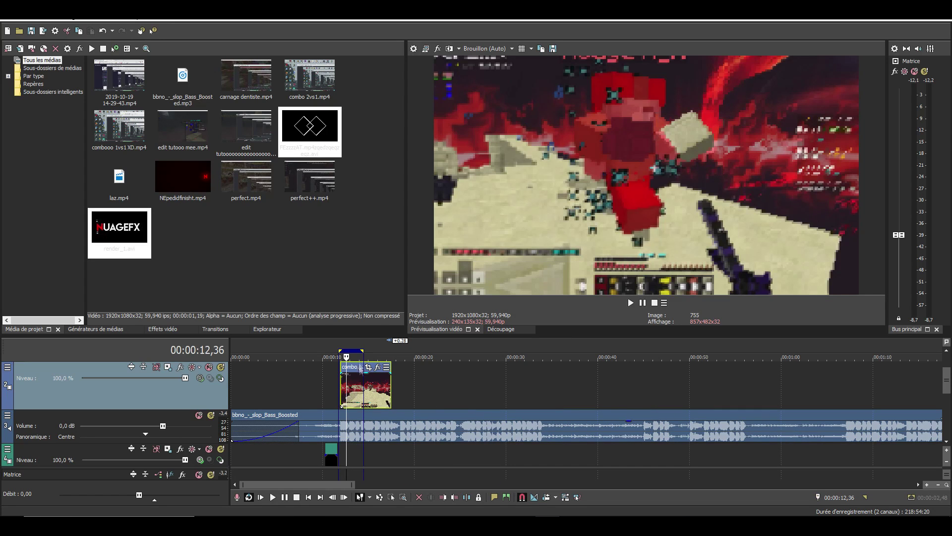
{"action": "right_click", "coordinate": [348, 351]}
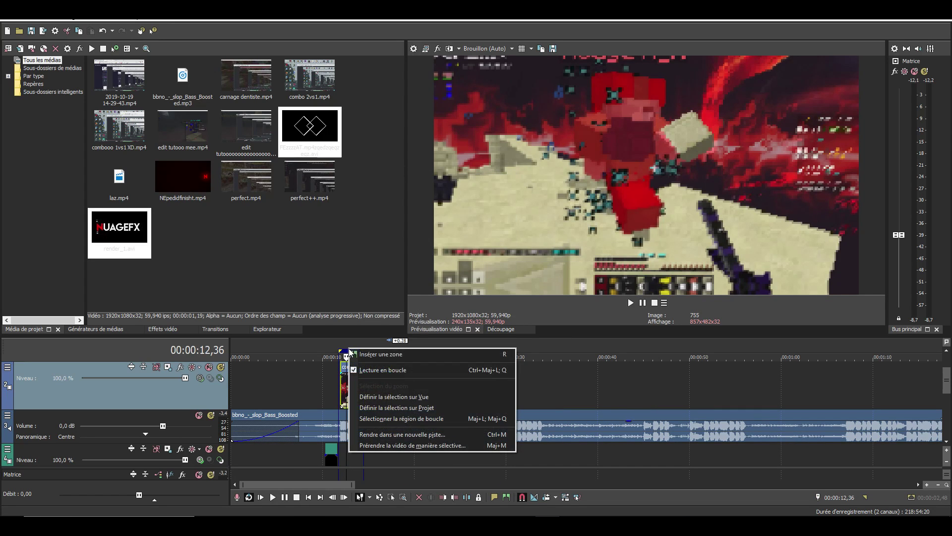
{"action": "left_click", "coordinate": [362, 370]}
{"action": "scroll", "coordinate": [663, 427], "scroll_direction": "up", "scroll_amount": 2}
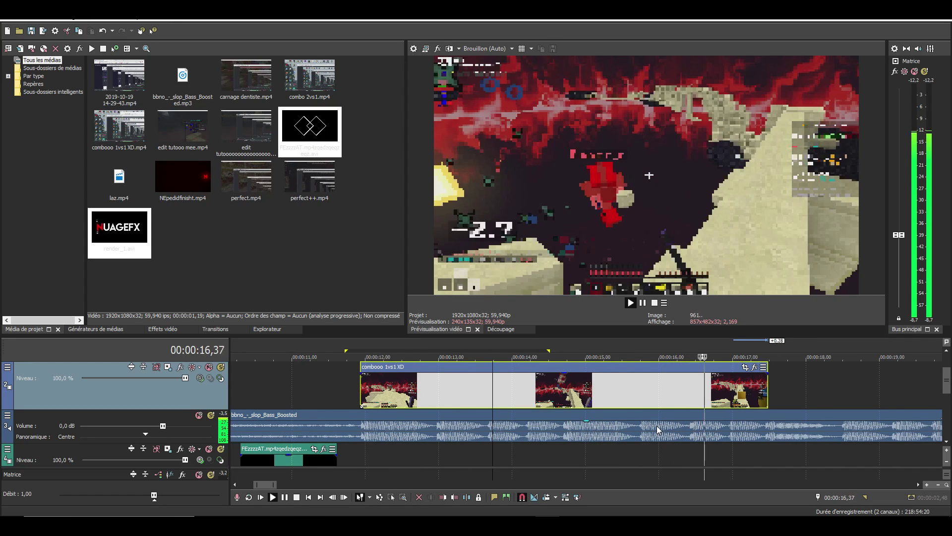
{"action": "key", "text": "space"}
Extend the end of the combooo 1vs1 XD clip slightly and add a velocity (Rapidité) envelope to it
{"action": "left_click_drag", "start_coordinate": [768, 399], "coordinate": [770, 399]}
{"action": "left_click", "coordinate": [703, 389]}
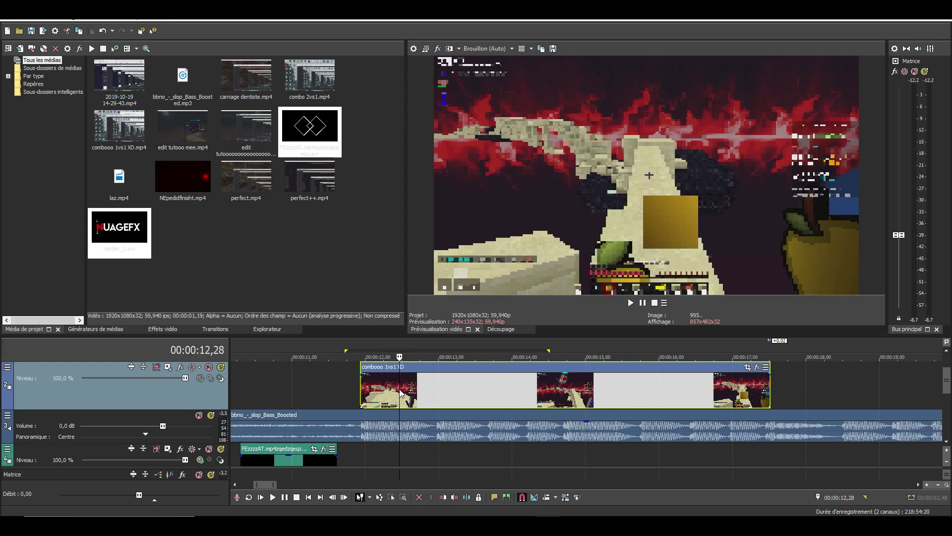
{"action": "key", "text": "space"}
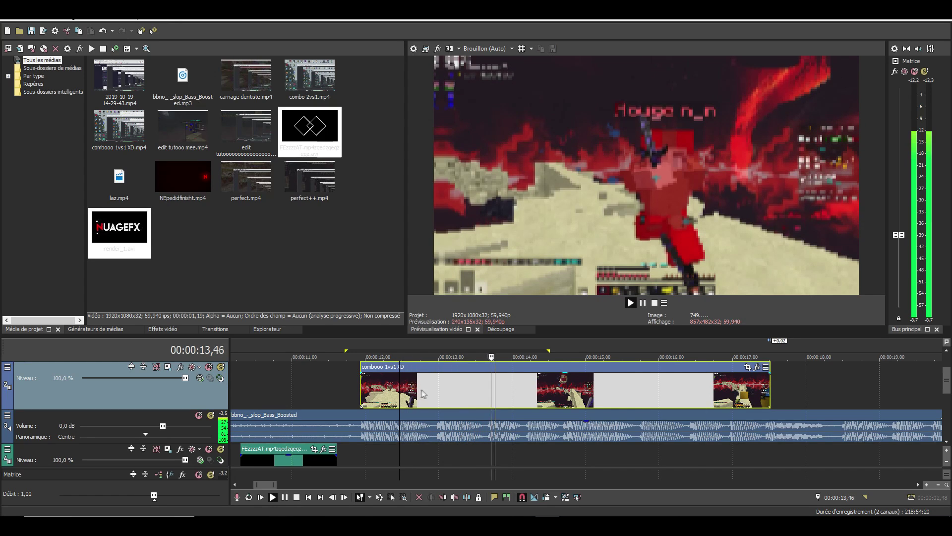
{"action": "right_click", "coordinate": [569, 396]}
{"action": "mouse_move", "coordinate": [601, 294]}
{"action": "left_click", "coordinate": [813, 294]}
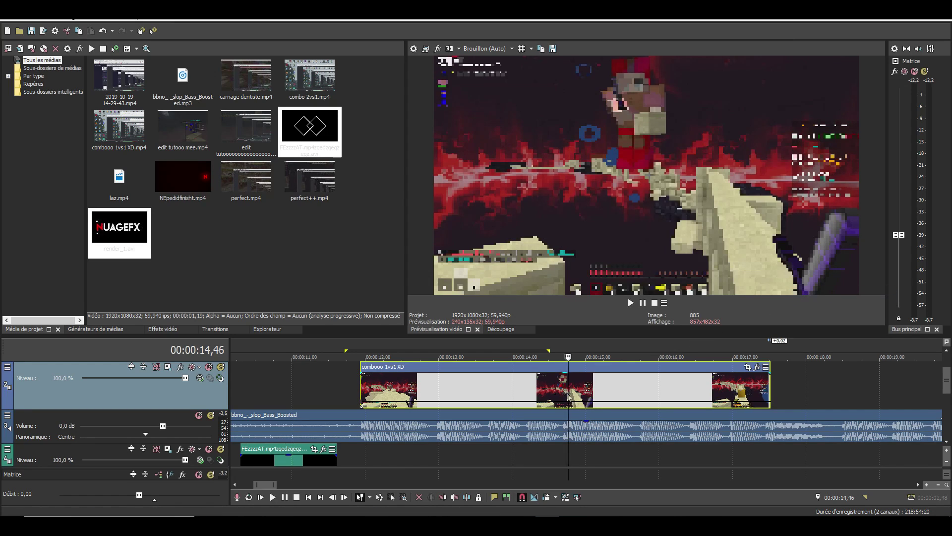
Try lowering the clip's velocity envelope to 24 % near 00:00:14,48
{"action": "scroll", "coordinate": [567, 393], "scroll_direction": "up", "scroll_amount": 5}
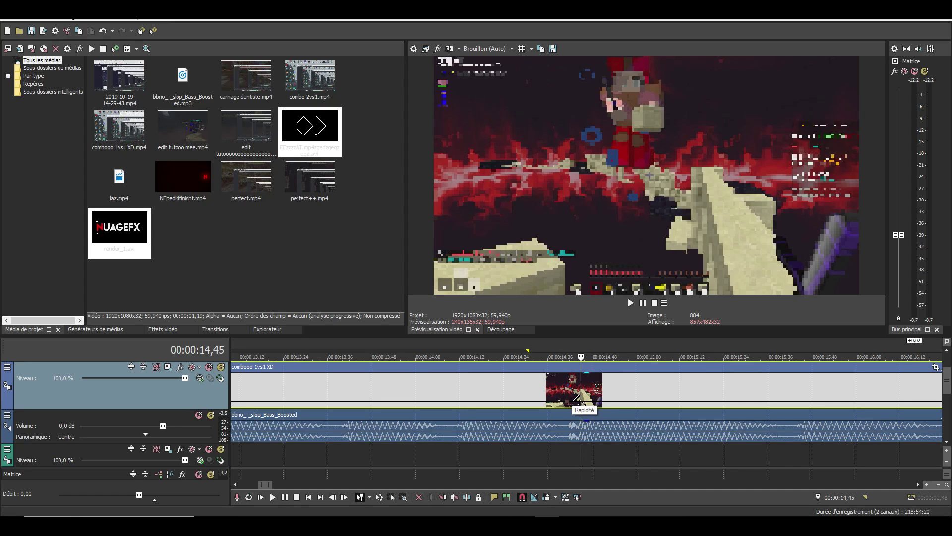
{"action": "left_click_drag", "start_coordinate": [595, 404], "coordinate": [597, 408]}
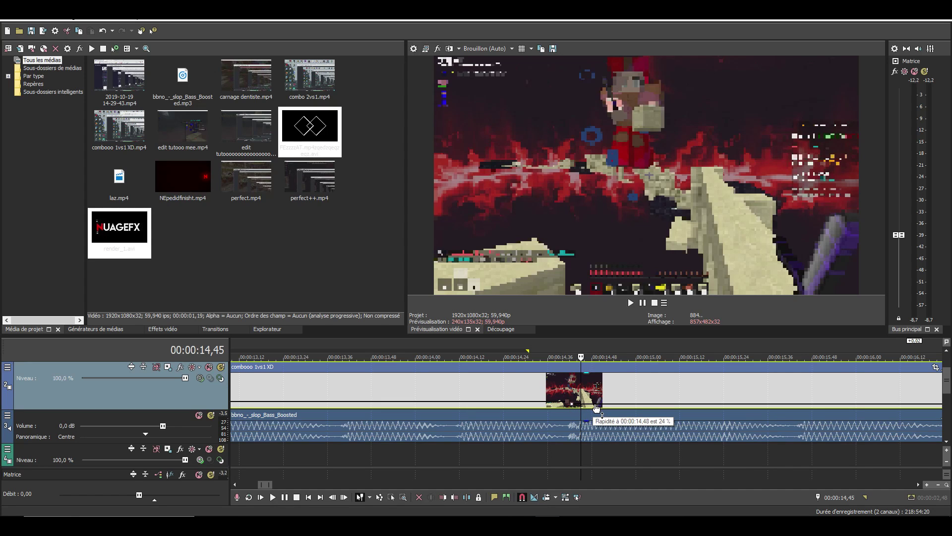
{"action": "scroll", "coordinate": [598, 402], "scroll_direction": "down", "scroll_amount": 5}
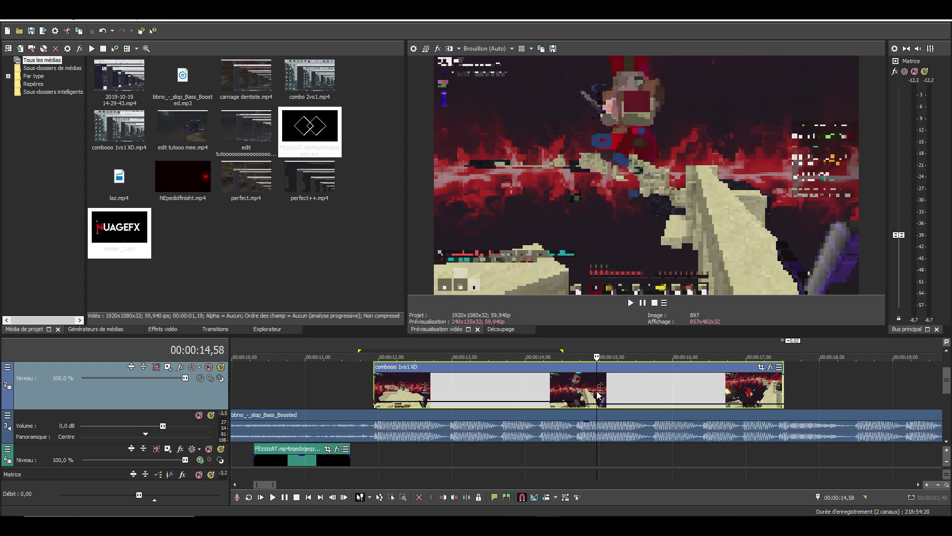
Play the clip from 00:00:14,58 to find the beat and add a velocity envelope point near 00:00:16,23
{"action": "key", "text": "space"}
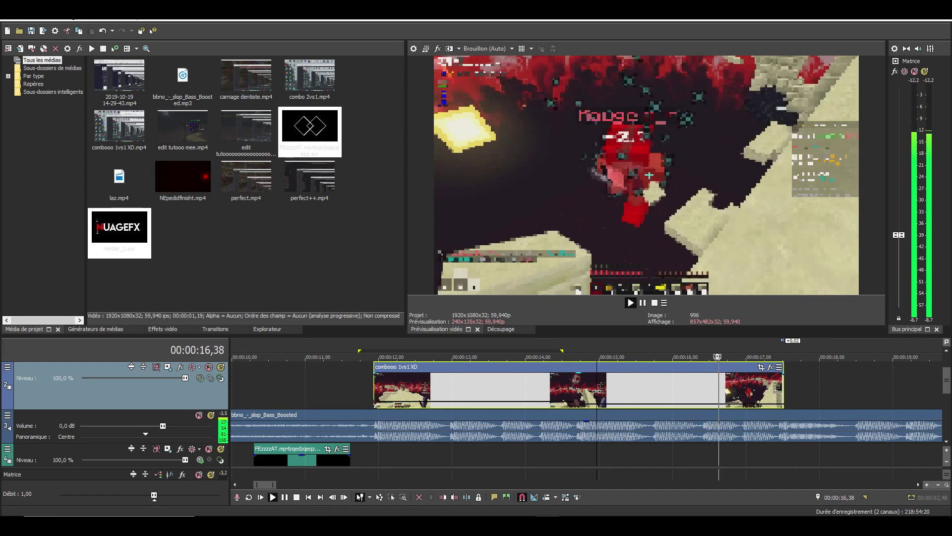
{"action": "key", "text": "space"}
{"action": "left_click", "coordinate": [706, 404], "text": "shift"}
{"action": "key", "text": "space"}
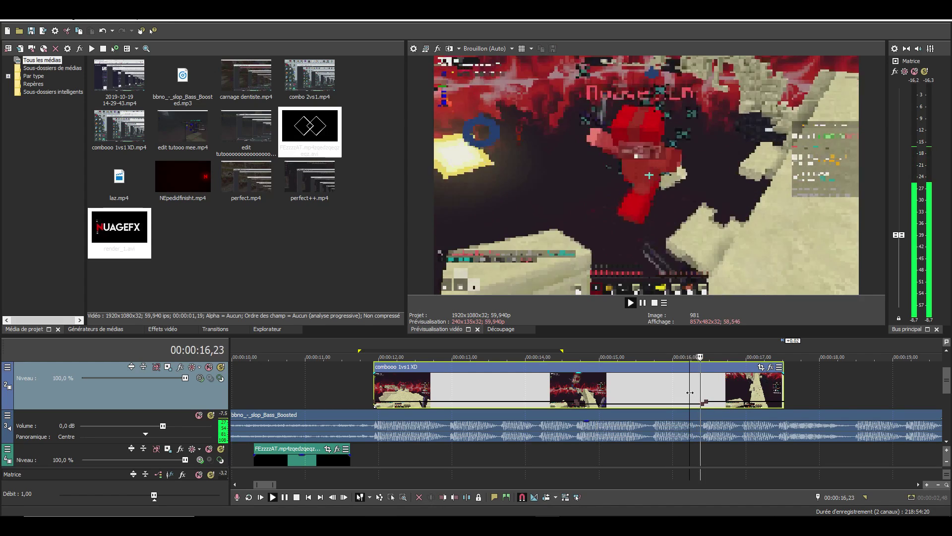
Play the end of the combooo 1vs1 XD clip and return the playhead to 00:00:14,42
{"action": "key", "text": "space"}
{"action": "key", "text": "space"}
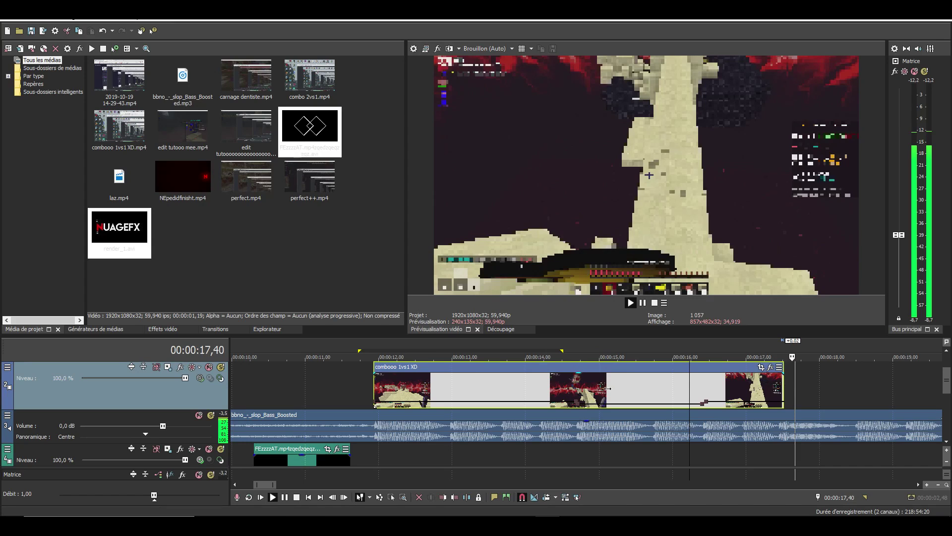
{"action": "left_click", "coordinate": [578, 392]}
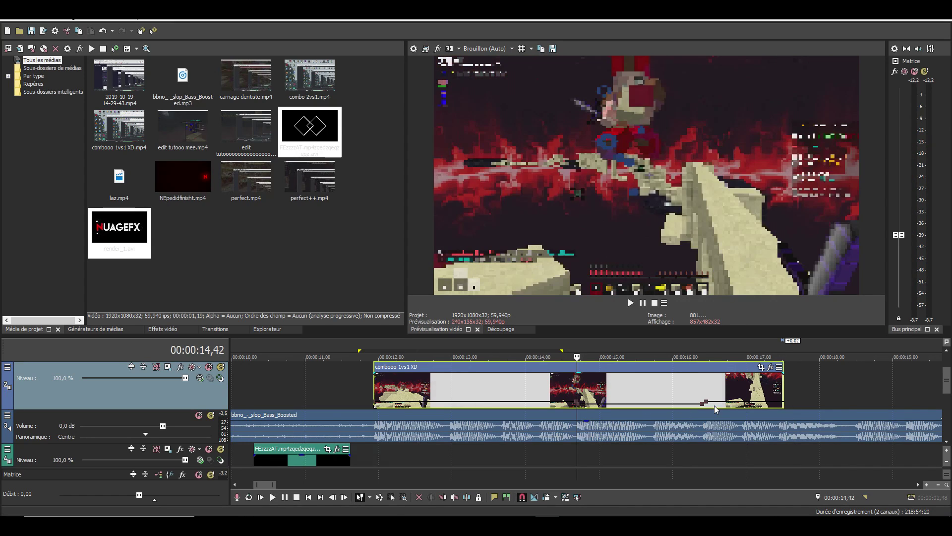
Move the edit tutooo mee clip back along the timeline so it starts directly after the combooo 1vs1 XD clip
{"action": "scroll", "coordinate": [714, 405], "scroll_direction": "down", "scroll_amount": 15}
{"action": "left_click_drag", "start_coordinate": [795, 390], "coordinate": [379, 385]}
{"action": "left_click", "coordinate": [350, 392]}
{"action": "scroll", "coordinate": [358, 396], "scroll_direction": "up", "scroll_amount": 4}
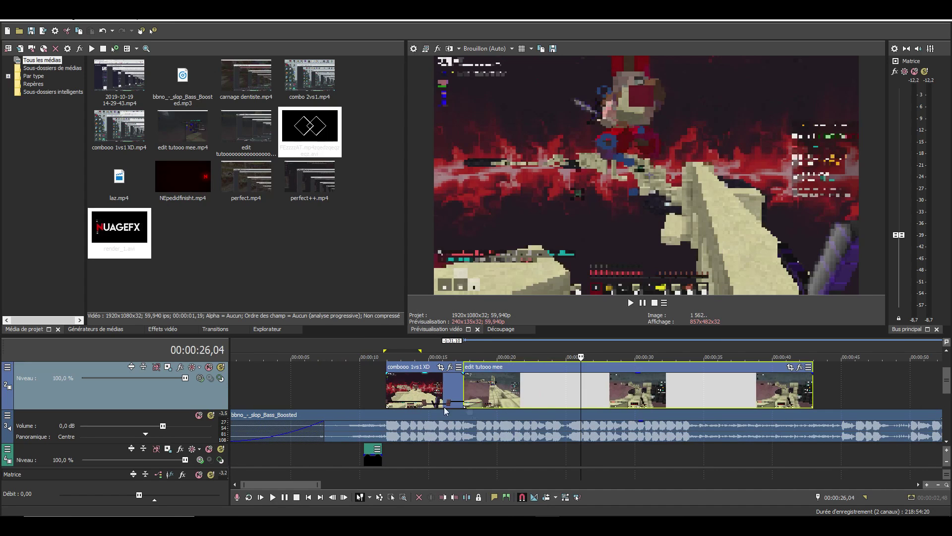
Set a loop region from 00:00:17,31 to 00:00:24,36 over the edit tutooo mee clip and play it
{"action": "double_click", "coordinate": [492, 392]}
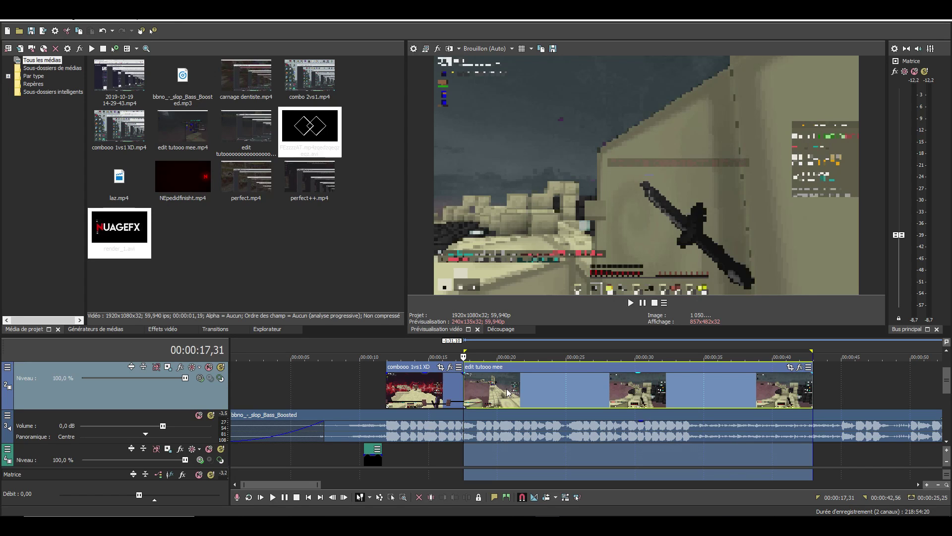
{"action": "key", "text": "space"}
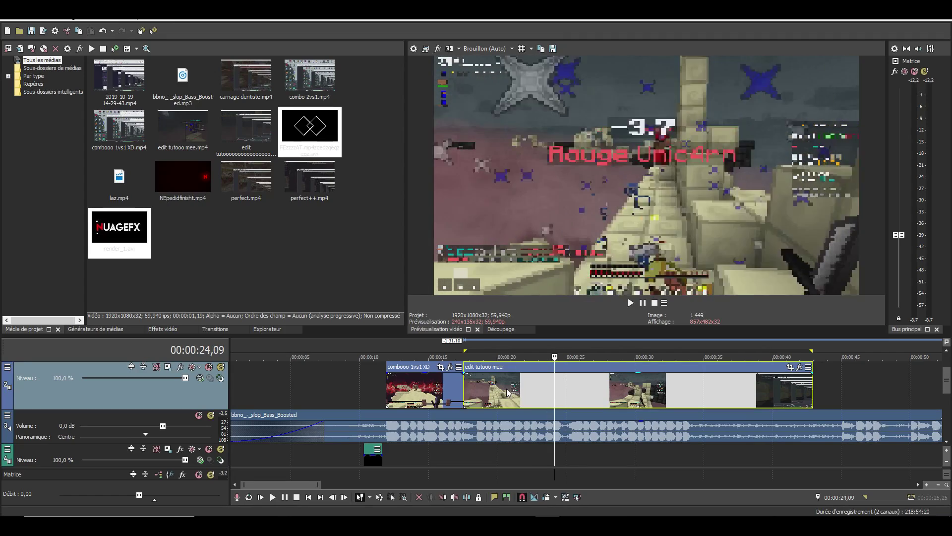
{"action": "key", "text": "o"}
{"action": "key", "text": "space"}
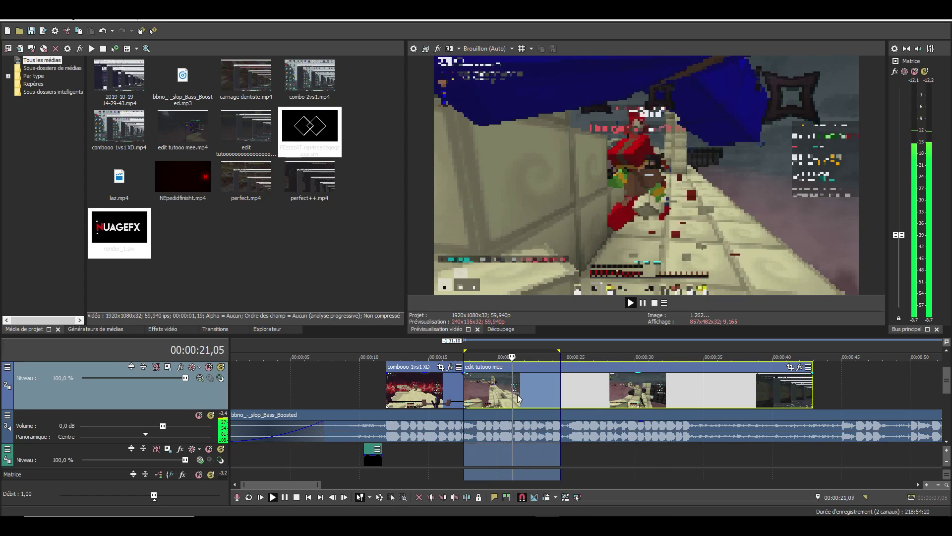
{"action": "key", "text": "space"}
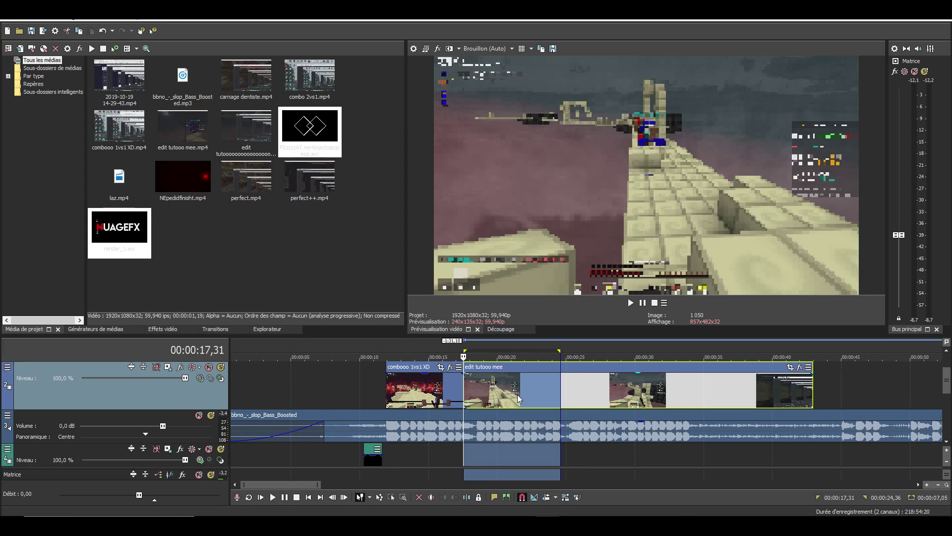
{"action": "key", "text": "space"}
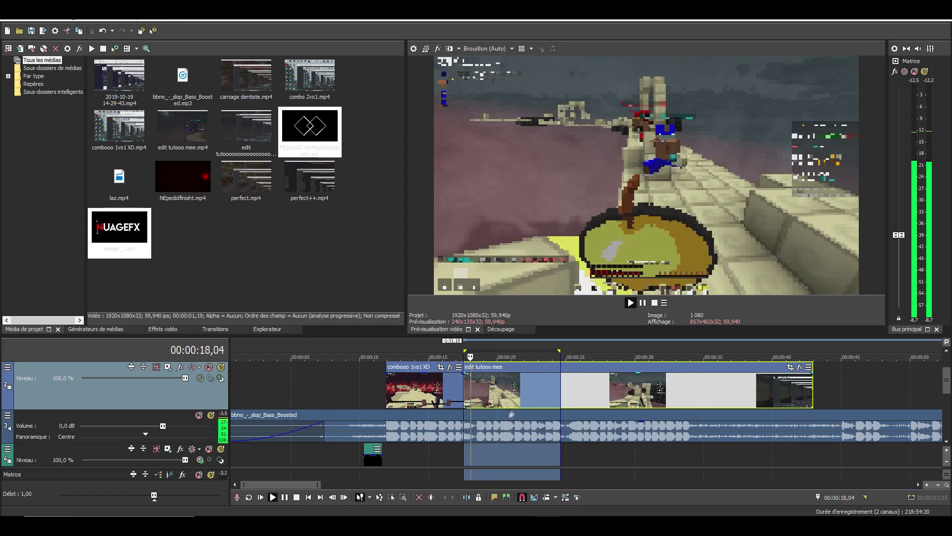
Split the edit tutooo mee clip near 00:00:20,12, remove its opening part and move the remainder against the combooo 1vs1 XD clip
{"action": "left_click", "coordinate": [488, 390]}
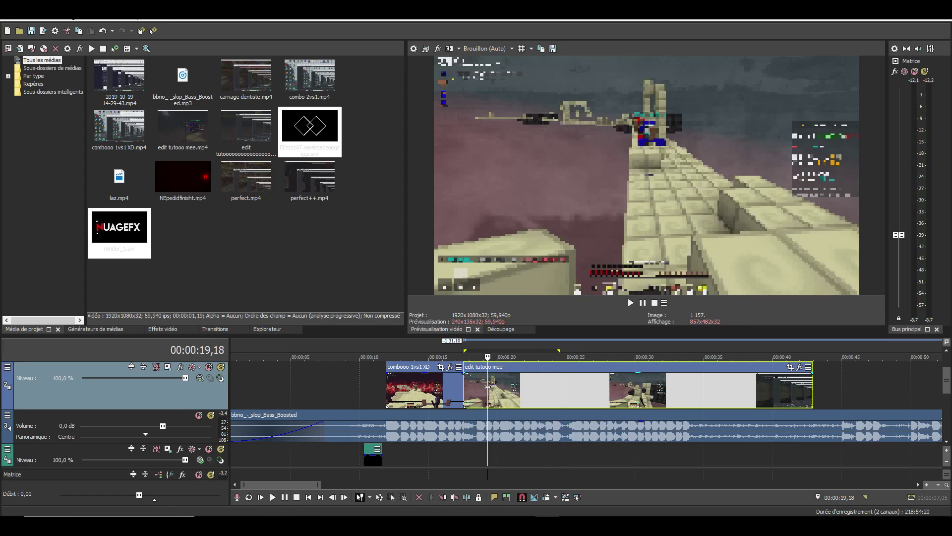
{"action": "left_click", "coordinate": [501, 390]}
{"action": "scroll", "coordinate": [502, 389], "scroll_direction": "up", "scroll_amount": 3}
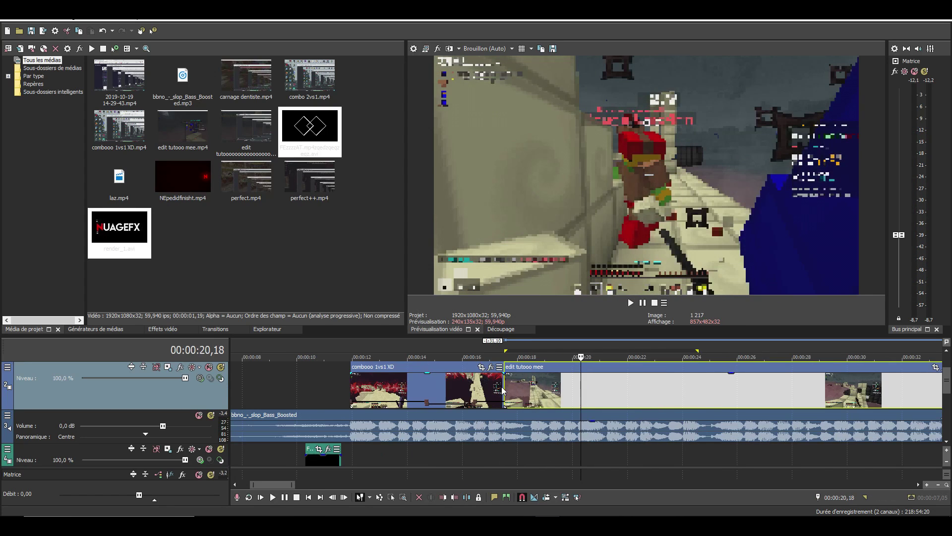
{"action": "left_click", "coordinate": [575, 385]}
{"action": "left_click", "coordinate": [569, 390]}
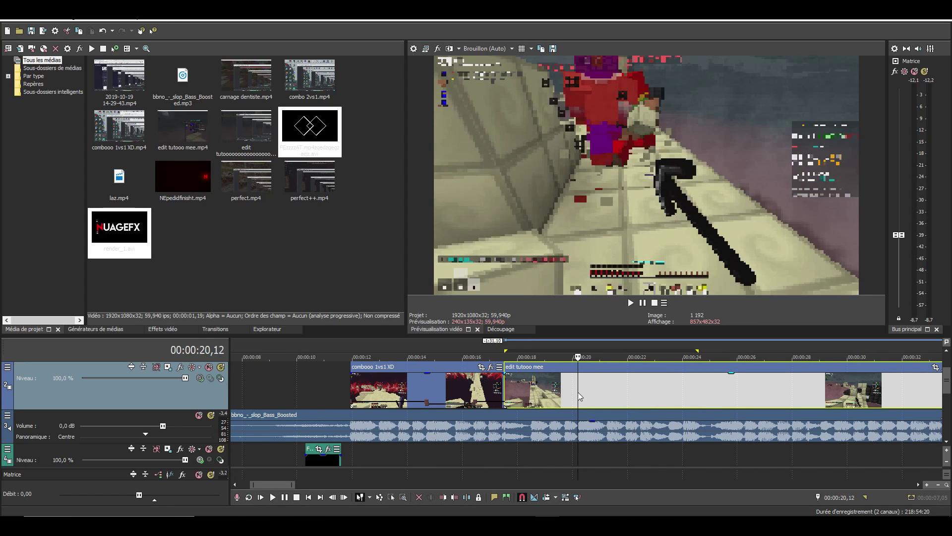
{"action": "left_click", "coordinate": [578, 393]}
{"action": "left_click", "coordinate": [571, 394]}
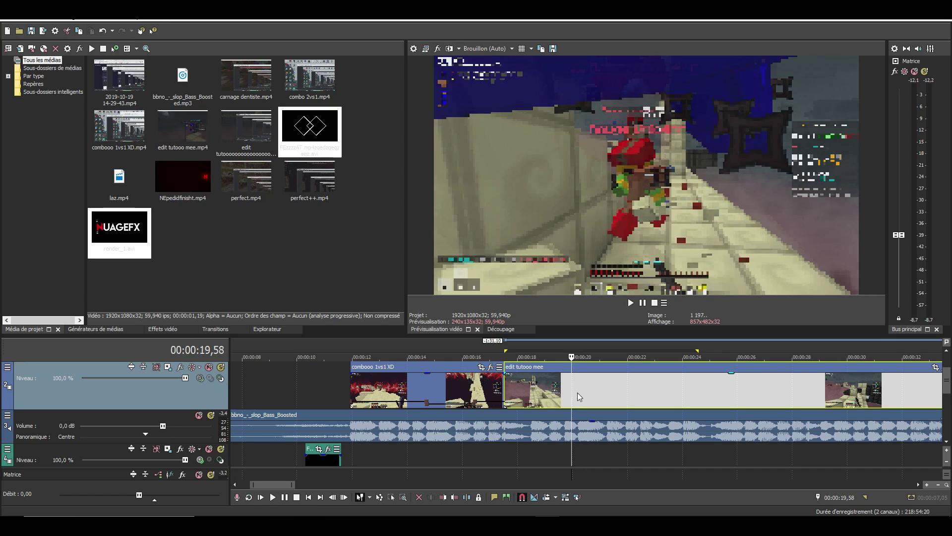
{"action": "left_click", "coordinate": [578, 391]}
{"action": "key", "text": "s"}
{"action": "left_click", "coordinate": [561, 389]}
{"action": "left_click_drag", "start_coordinate": [608, 390], "coordinate": [538, 387]}
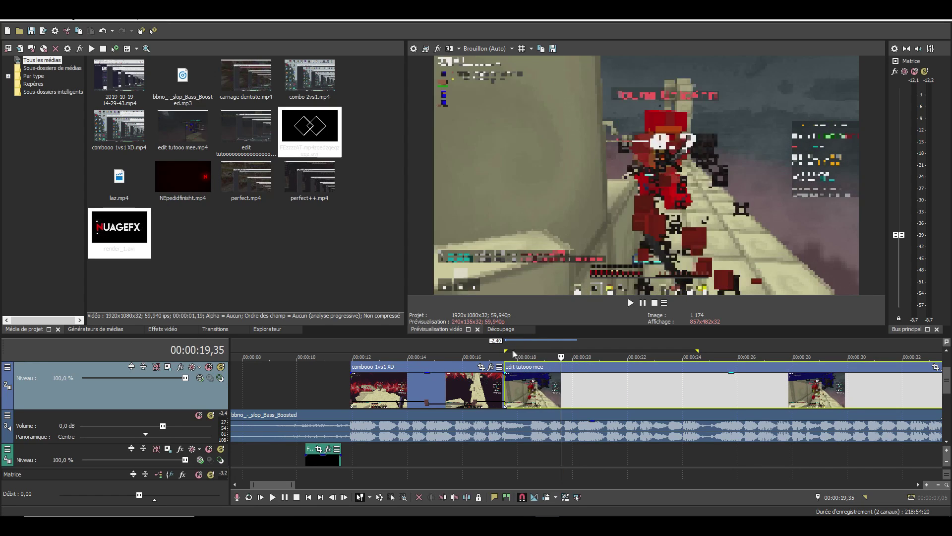
Open the track 1 video effects and set the S_DissolveShake Dissolve Speed to 1,000 on the keyframe at 00:00:00,00
{"action": "scroll", "coordinate": [516, 392], "scroll_direction": "up", "scroll_amount": 2}
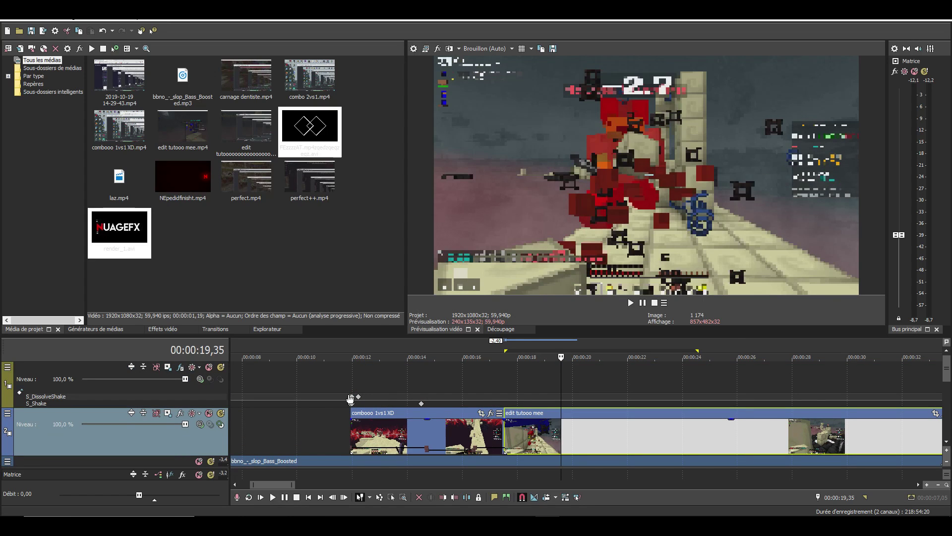
{"action": "double_click", "coordinate": [351, 399]}
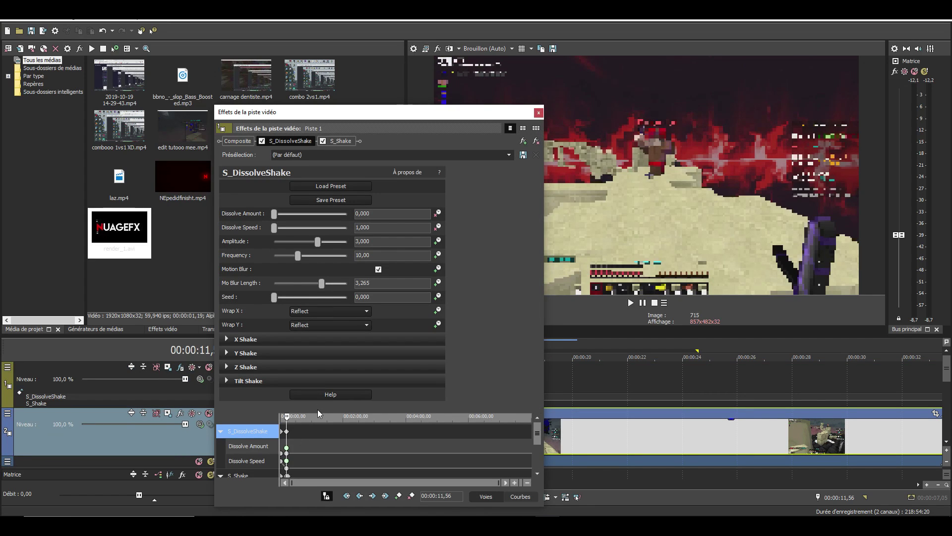
{"action": "left_click_drag", "start_coordinate": [316, 412], "coordinate": [317, 313]}
{"action": "scroll", "coordinate": [379, 391], "scroll_direction": "up", "scroll_amount": 5}
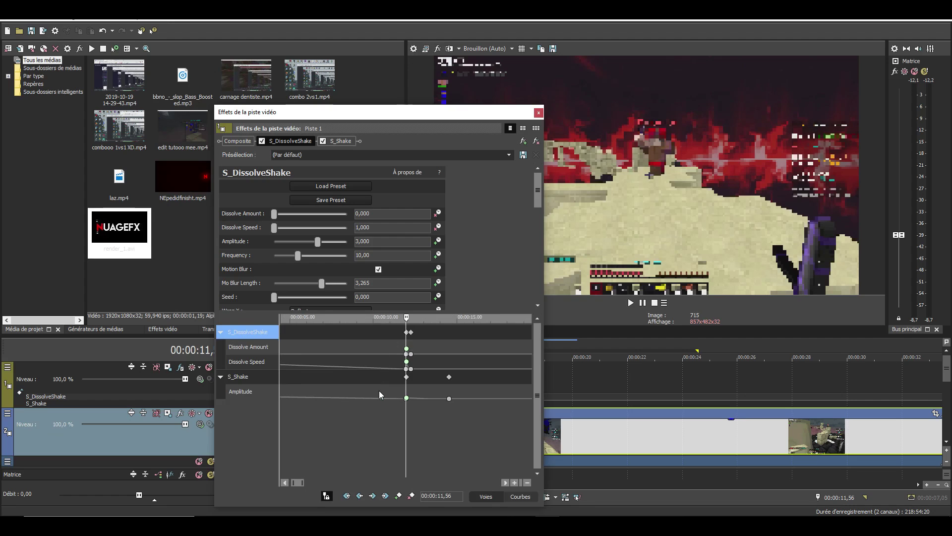
{"action": "scroll", "coordinate": [379, 391], "scroll_direction": "down", "scroll_amount": 3}
{"action": "left_click", "coordinate": [281, 351]}
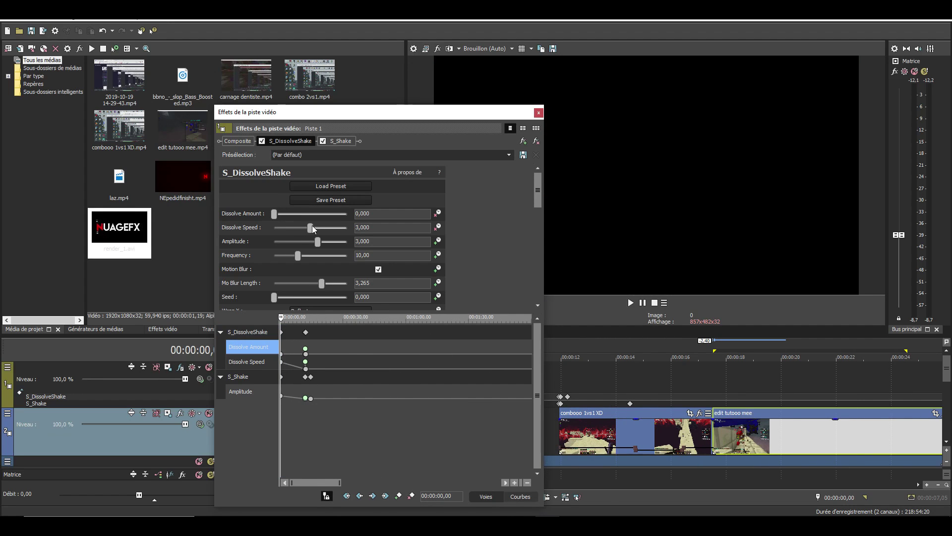
{"action": "left_click_drag", "start_coordinate": [312, 225], "coordinate": [108, 237]}
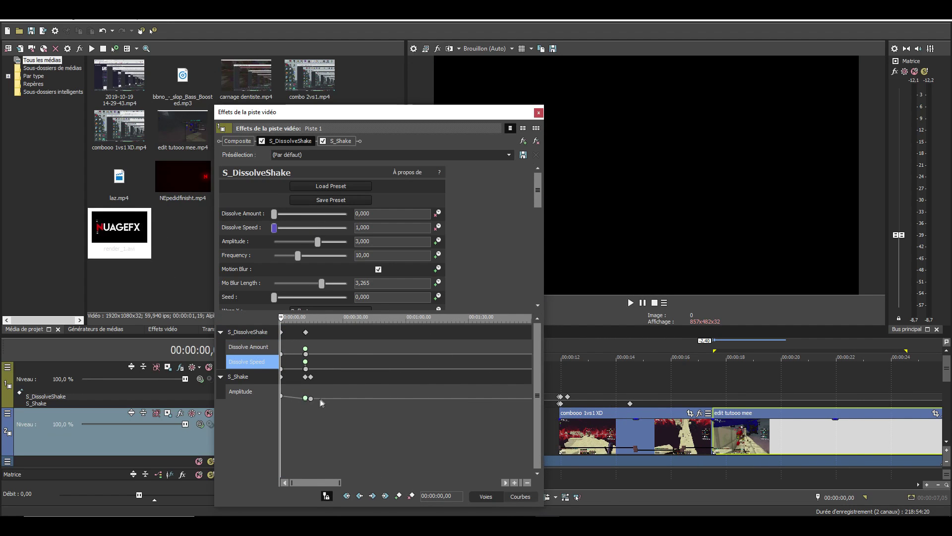
Set the S_Shake Amplitude to 0,000 on the keyframe at 00:00:00,00
{"action": "scroll", "coordinate": [319, 400], "scroll_direction": "up", "scroll_amount": 1}
{"action": "left_click", "coordinate": [287, 380]}
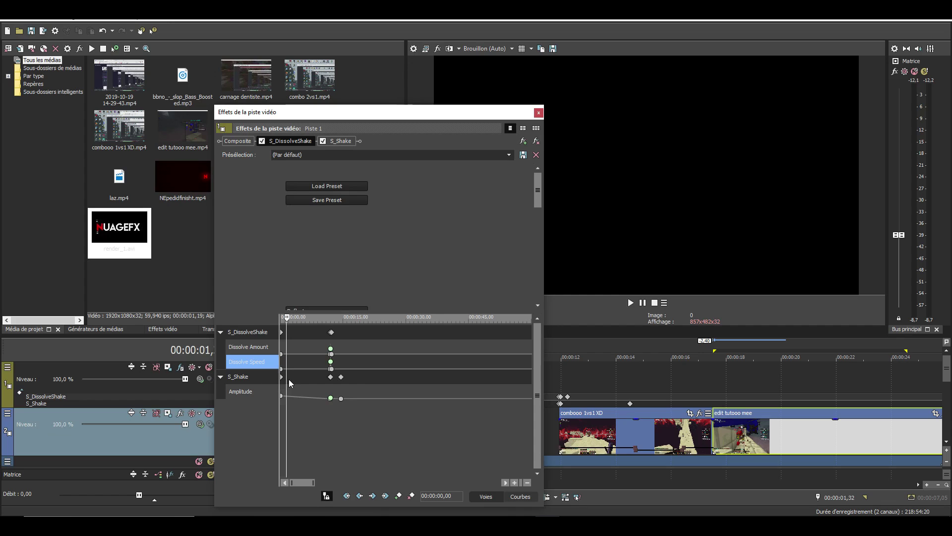
{"action": "left_click_drag", "start_coordinate": [286, 213], "coordinate": [222, 222]}
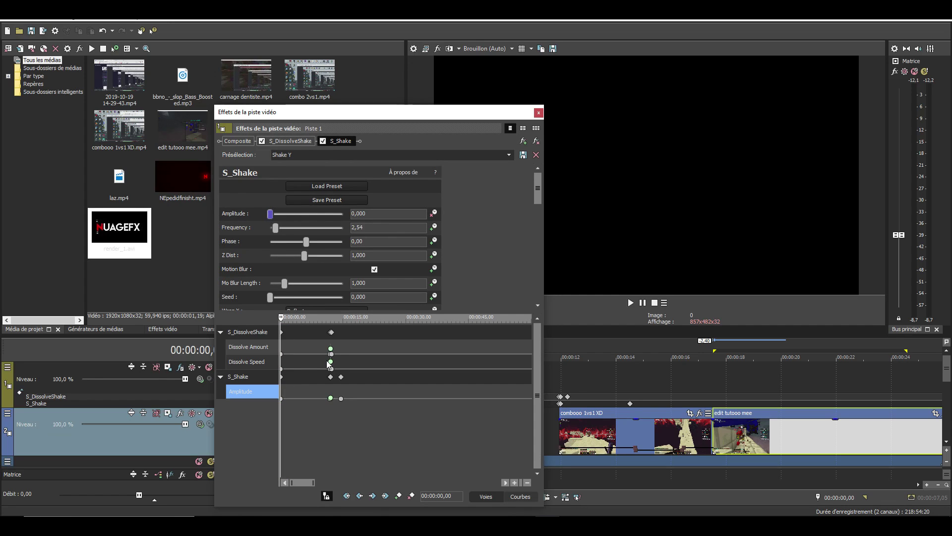
Select and copy the S_DissolveShake and S_Shake keyframes between about 00:00:11,56 and 00:00:14,31
{"action": "left_click", "coordinate": [331, 334]}
{"action": "scroll", "coordinate": [386, 386], "scroll_direction": "up", "scroll_amount": 5}
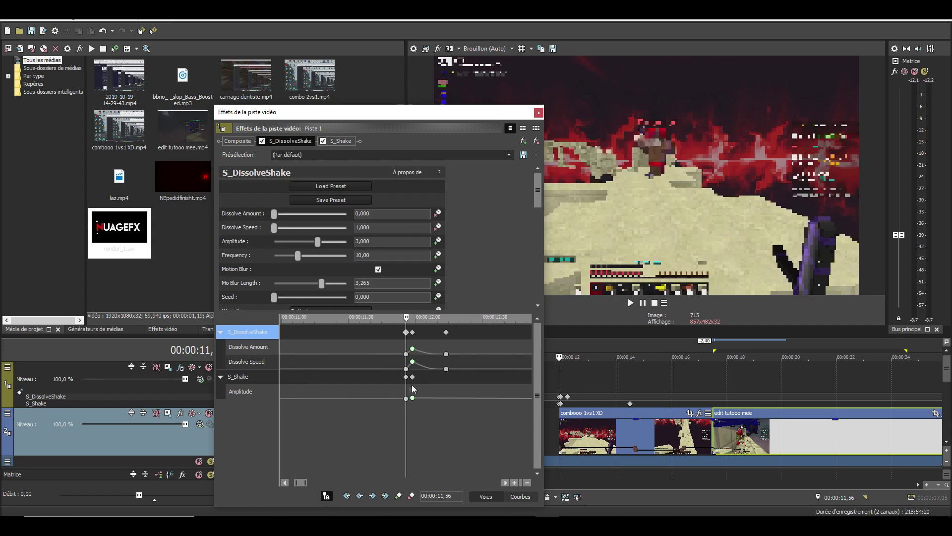
{"action": "scroll", "coordinate": [412, 382], "scroll_direction": "down", "scroll_amount": 2}
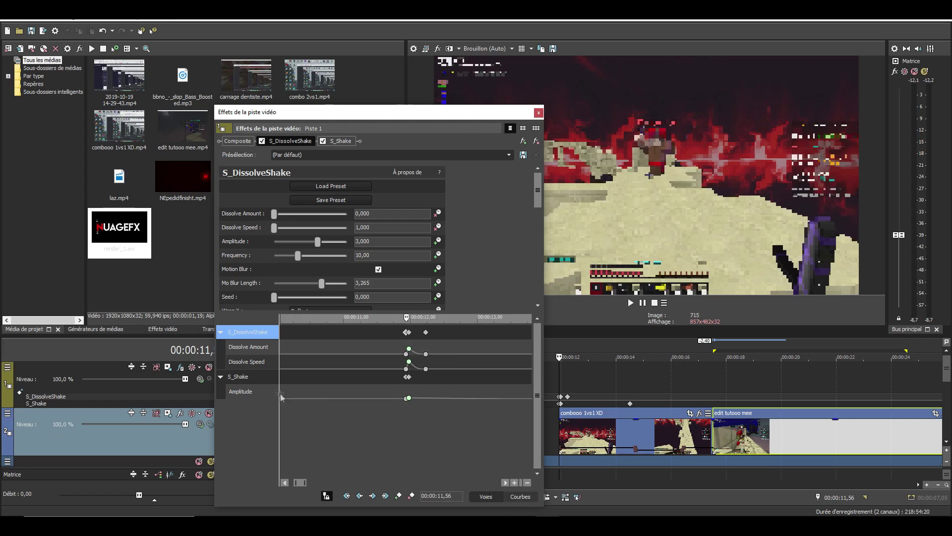
{"action": "left_click", "coordinate": [252, 379]}
{"action": "scroll", "coordinate": [387, 406], "scroll_direction": "down", "scroll_amount": 2}
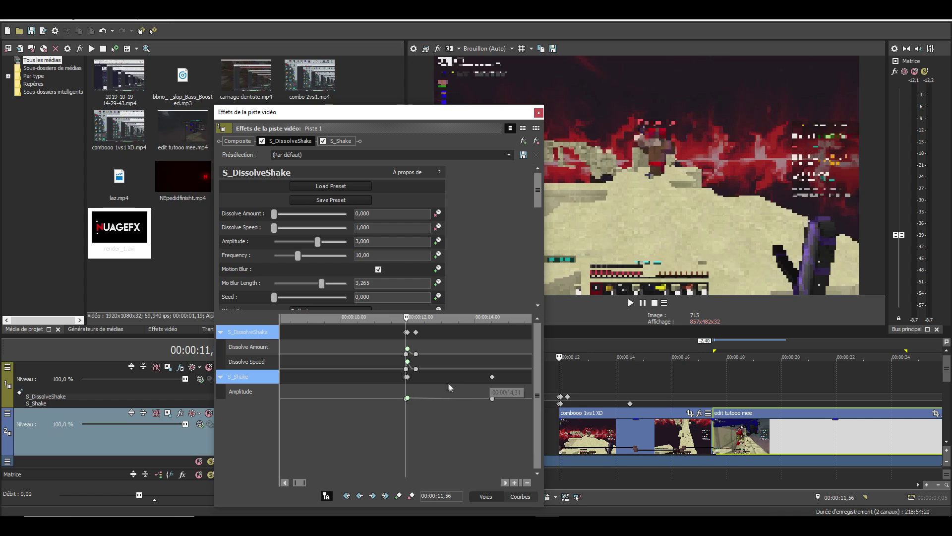
{"action": "left_click_drag", "start_coordinate": [371, 335], "coordinate": [501, 345]}
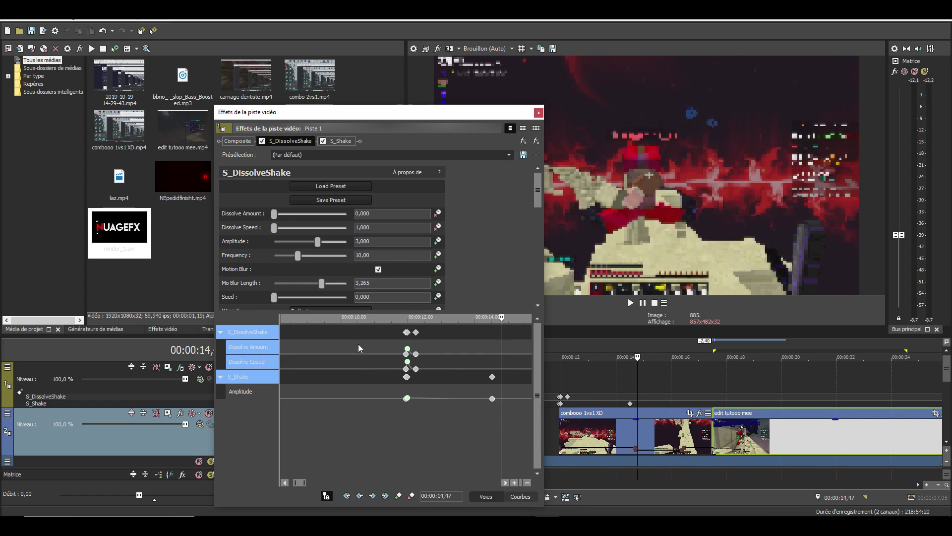
{"action": "left_click", "coordinate": [359, 345]}
{"action": "scroll", "coordinate": [437, 356], "scroll_direction": "down", "scroll_amount": 5}
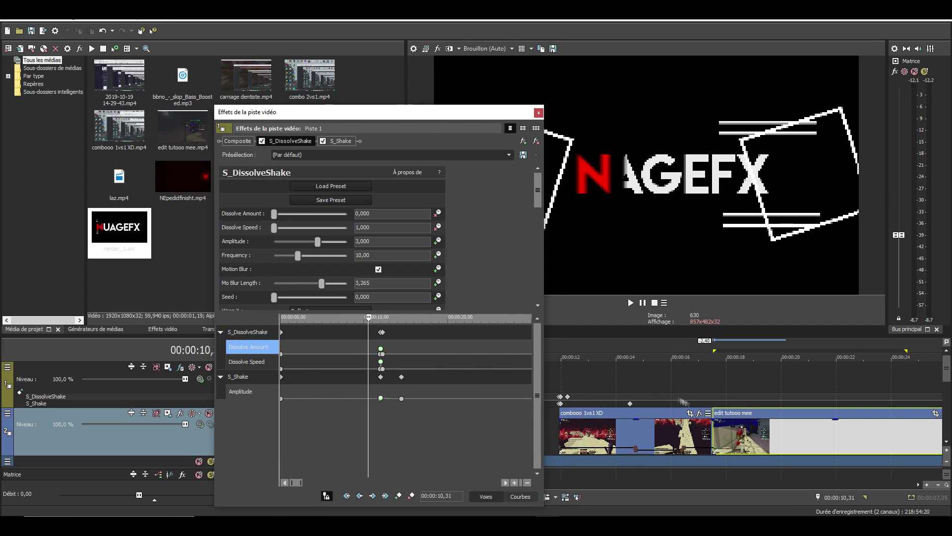
Paste the S_DissolveShake and S_Shake keyframes at 00:00:17,30, just before the cut between the two clips, and close the effects window
{"action": "left_click", "coordinate": [717, 391]}
{"action": "scroll", "coordinate": [749, 411], "scroll_direction": "up", "scroll_amount": 3}
{"action": "scroll", "coordinate": [647, 409], "scroll_direction": "up", "scroll_amount": 3}
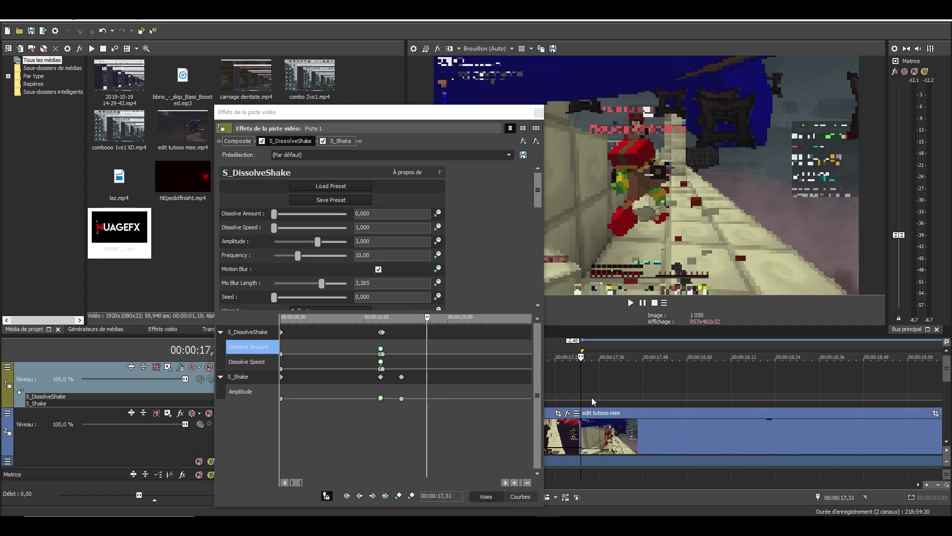
{"action": "left_click", "coordinate": [576, 387]}
{"action": "left_click", "coordinate": [248, 333]}
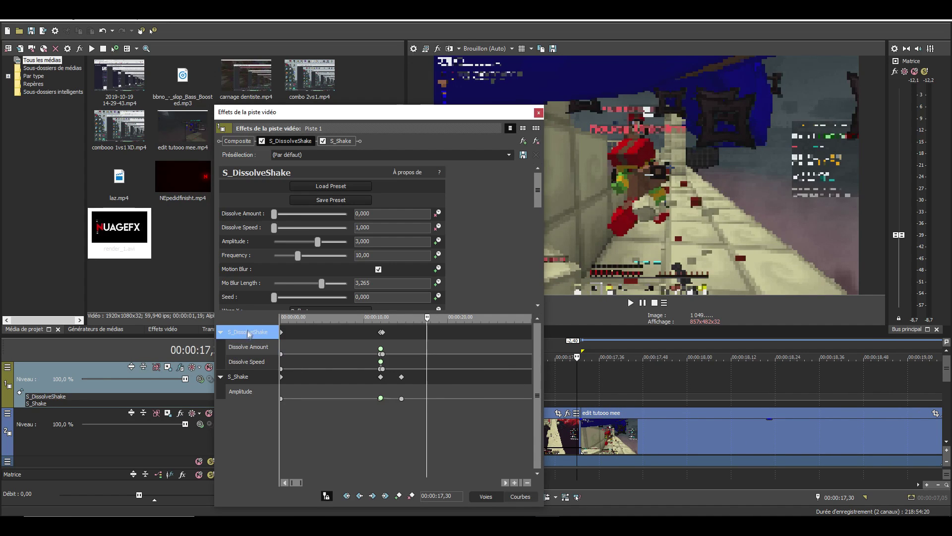
{"action": "left_click", "coordinate": [373, 377]}
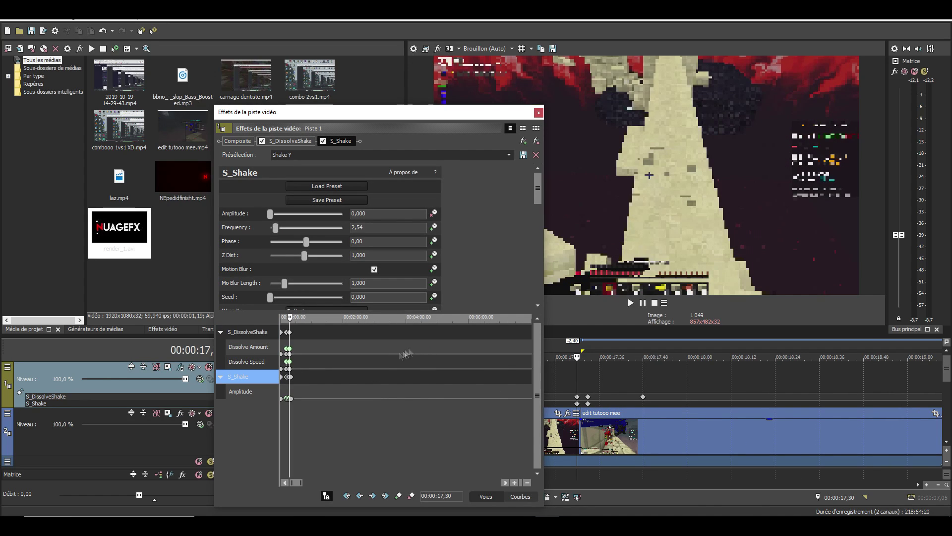
{"action": "left_click", "coordinate": [538, 113]}
Set the loop region from 00:00:11,19 to beyond the end of the edit tutooo mee clip and play it
{"action": "scroll", "coordinate": [570, 416], "scroll_direction": "down", "scroll_amount": 6}
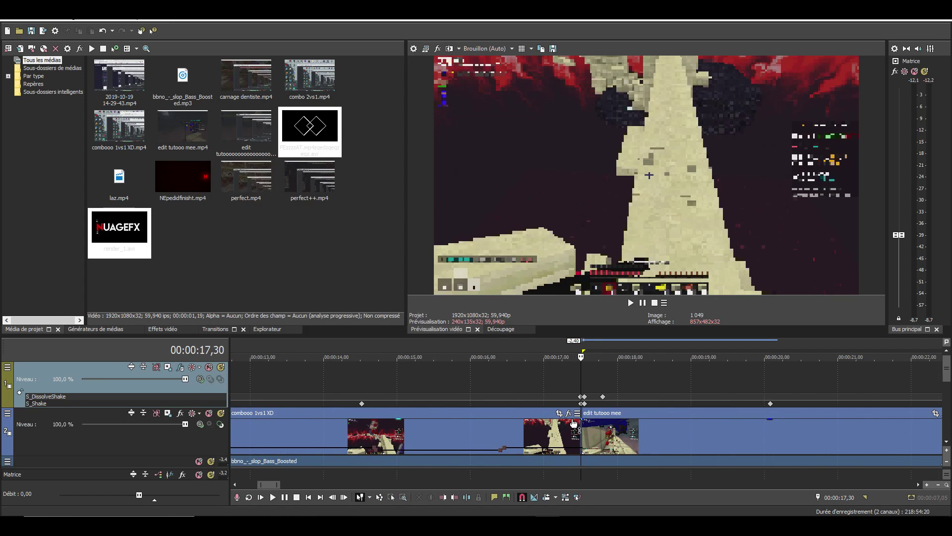
{"action": "scroll", "coordinate": [570, 415], "scroll_direction": "down", "scroll_amount": 2}
{"action": "scroll", "coordinate": [570, 416], "scroll_direction": "down", "scroll_amount": 3}
{"action": "double_click", "coordinate": [550, 386]}
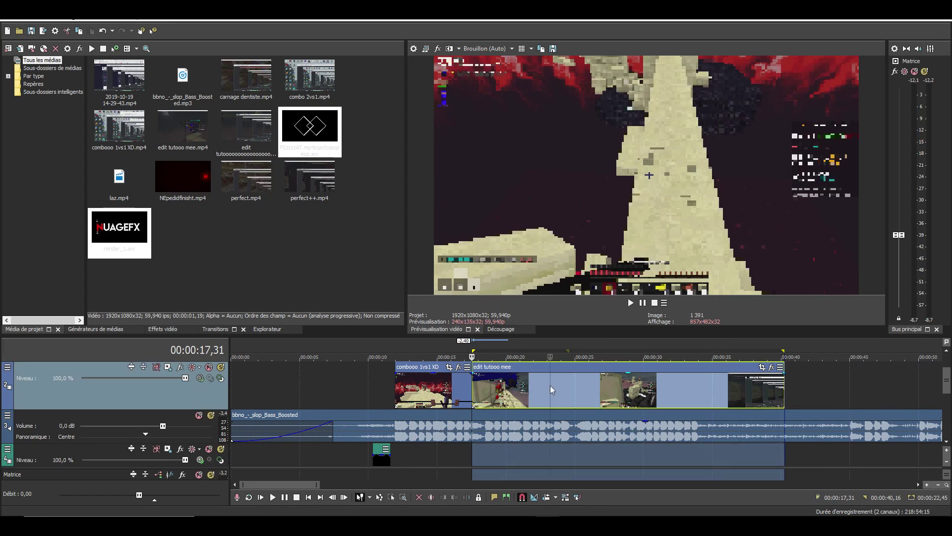
{"action": "left_click_drag", "start_coordinate": [402, 353], "coordinate": [387, 351]}
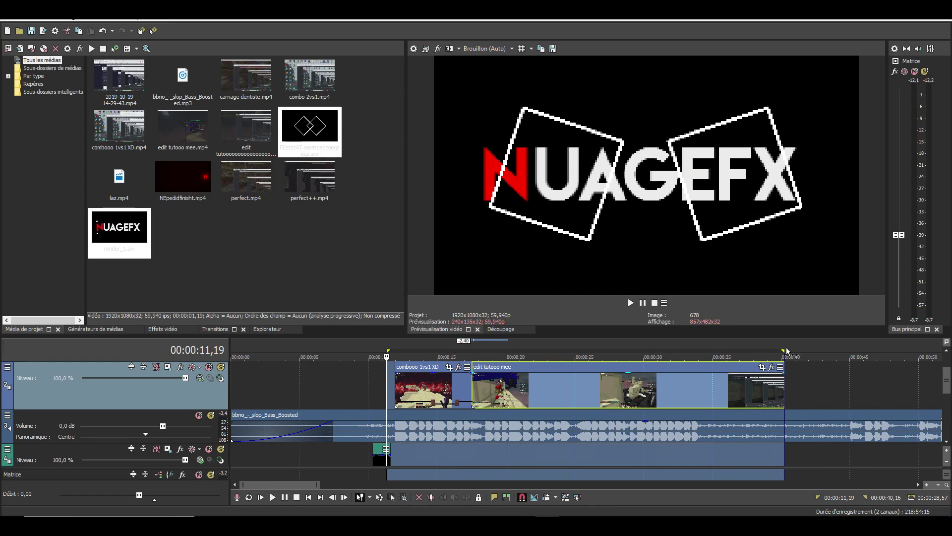
{"action": "left_click_drag", "start_coordinate": [783, 349], "coordinate": [885, 351]}
{"action": "key", "text": "space"}
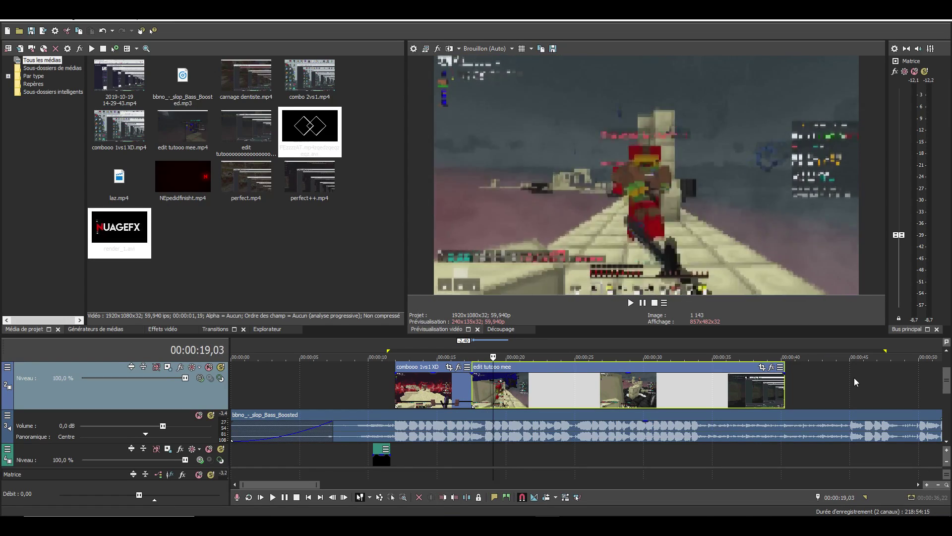
Step forward frame by frame past 00:00:20,29, end the loop region there and replay the edit from 00:00:11,19
{"action": "key", "text": "Right"}
{"action": "key", "text": "Right"}
{"action": "key", "text": "Right"}
{"action": "key", "text": "Right"}
{"action": "key", "text": "Right"}
{"action": "key", "text": "Right"}
{"action": "key", "text": "Right"}
{"action": "key", "text": "Right"}
{"action": "key", "text": "Right"}
{"action": "key", "text": "Right"}
{"action": "key", "text": "Right"}
{"action": "key", "text": "Right"}
{"action": "key", "text": "Right"}
{"action": "key", "text": "Right"}
{"action": "key", "text": "Right"}
{"action": "key", "text": "Right"}
{"action": "key", "text": "Right"}
{"action": "key", "text": "Right"}
{"action": "key", "text": "Right"}
{"action": "key", "text": "Right"}
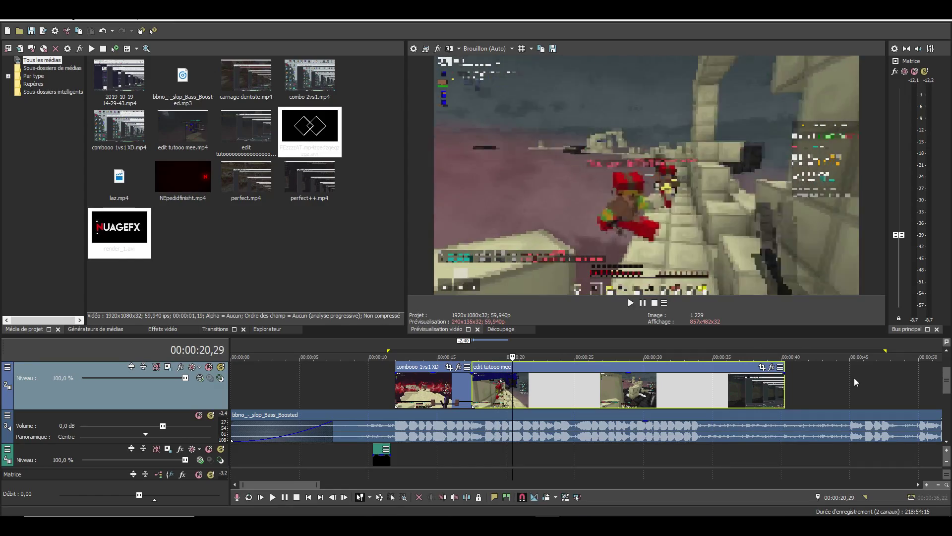
{"action": "key", "text": "o"}
{"action": "key", "text": "space"}
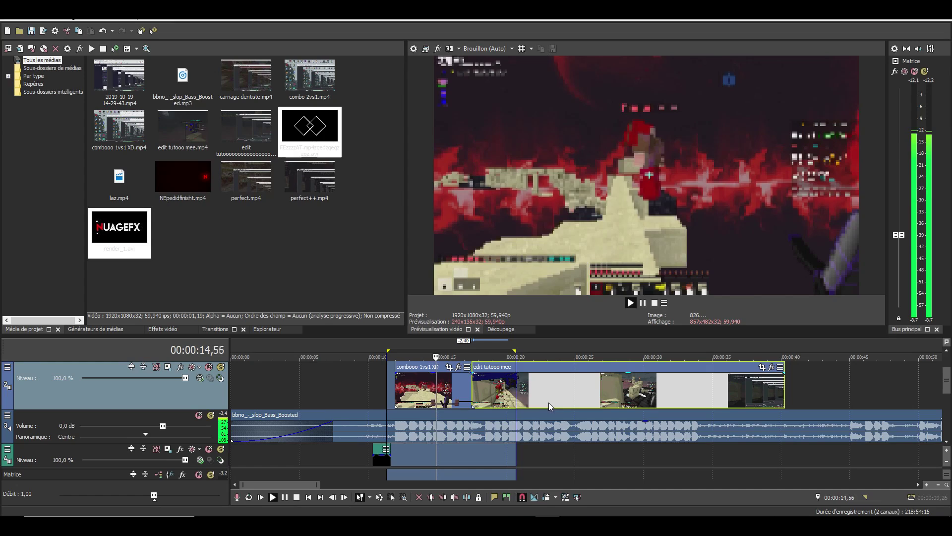
Replay the edit from about 00:00:16 in the combooo 1vs1 XD clip
{"action": "key", "text": "space"}
{"action": "left_click", "coordinate": [455, 391]}
{"action": "key", "text": "space"}
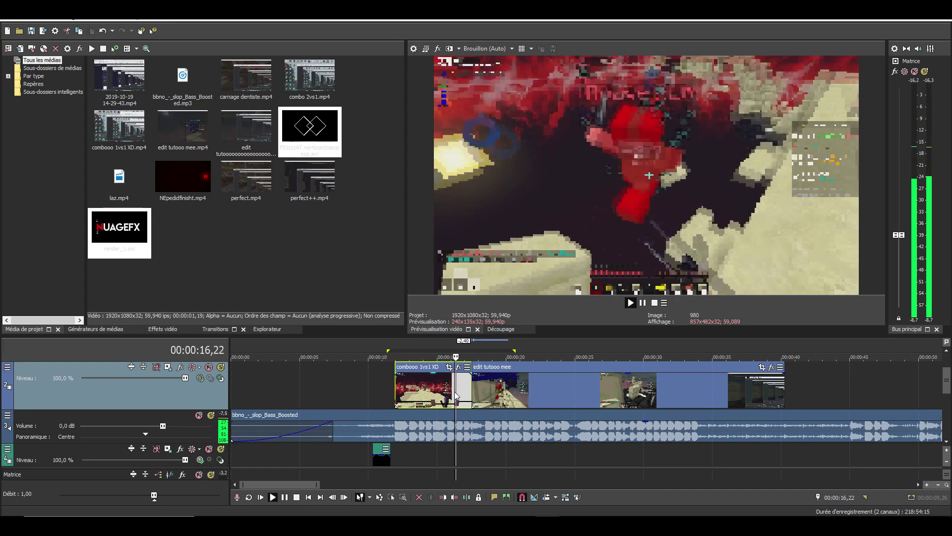
Replay the edit from about 00:00:16 across the cut into the edit tutooo mee clip, then from 00:00:13,53
{"action": "key", "text": "space"}
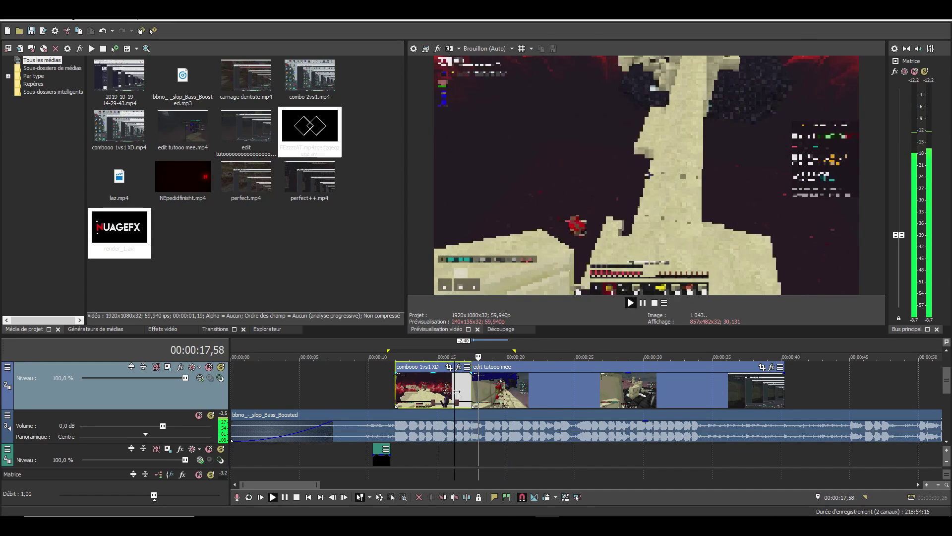
{"action": "key", "text": "space"}
{"action": "key", "text": "space"}
{"action": "key", "text": "space"}
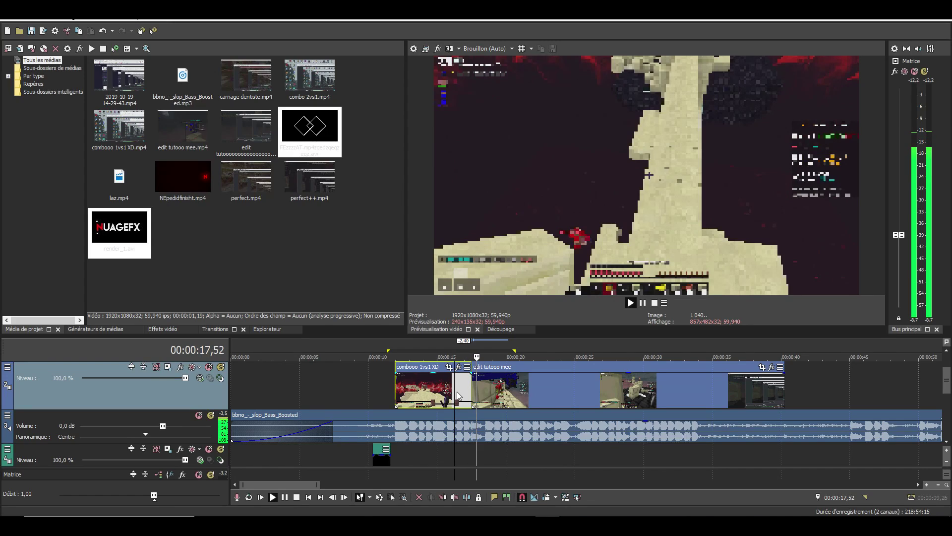
{"action": "left_click", "coordinate": [459, 395]}
{"action": "key", "text": "space"}
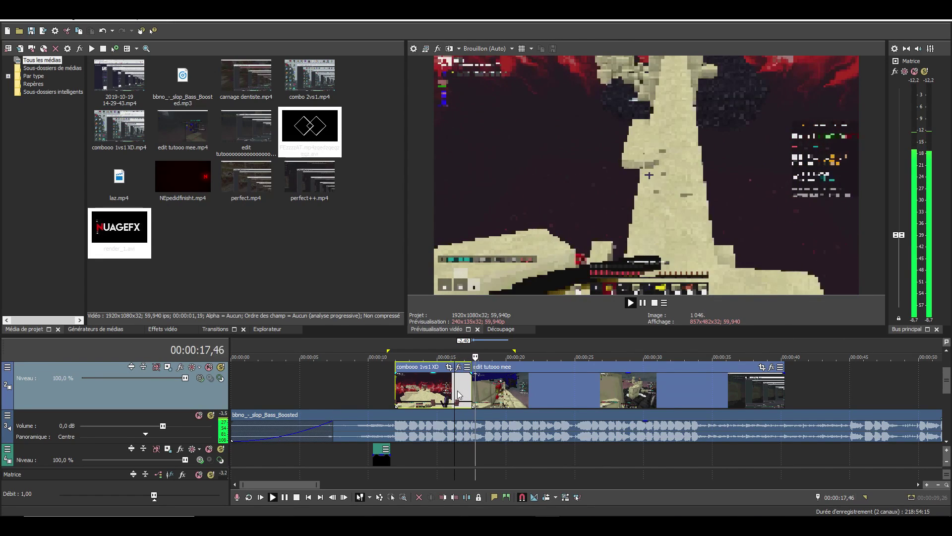
{"action": "key", "text": "space"}
{"action": "left_click", "coordinate": [423, 392]}
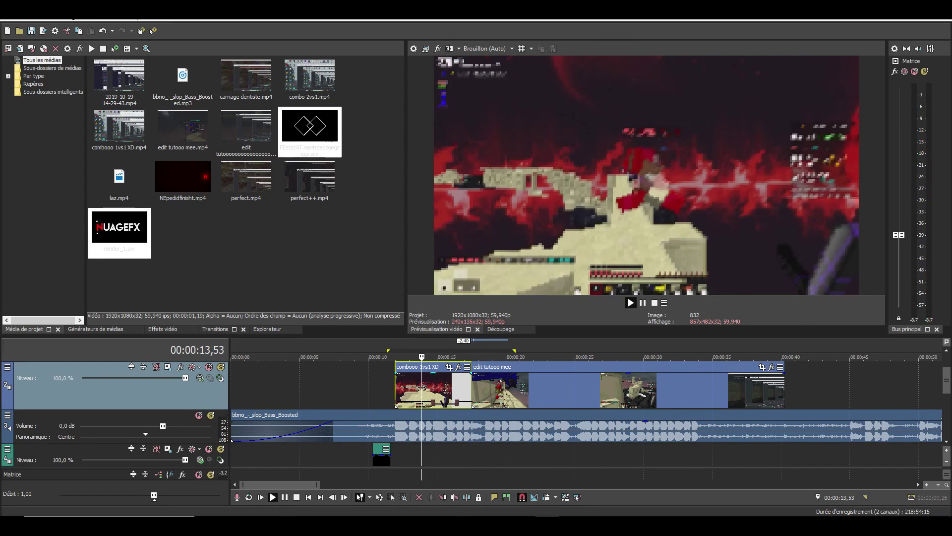
{"action": "key", "text": "space"}
Split the combooo 1vs1 XD clip on the beat at 00:00:14,43 and 00:00:16,29
{"action": "scroll", "coordinate": [581, 391], "scroll_direction": "up", "scroll_amount": 5}
{"action": "key", "text": "space"}
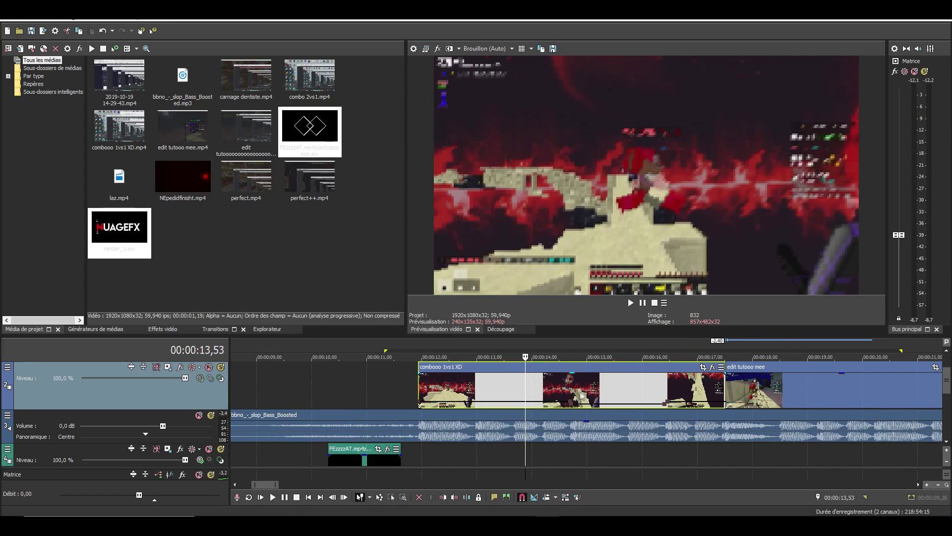
{"action": "left_click", "coordinate": [572, 396]}
{"action": "key", "text": "s"}
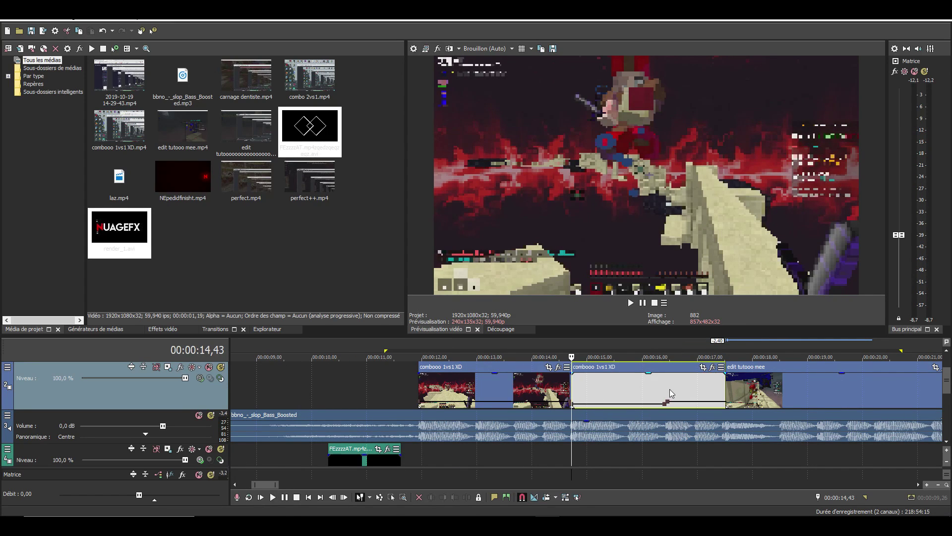
{"action": "left_click", "coordinate": [669, 389]}
{"action": "key", "text": "s"}
Add the Noir et blanc VEGAS and S_FilmDamage effects to the middle combooo 1vs1 XD segment
{"action": "left_click", "coordinate": [624, 391]}
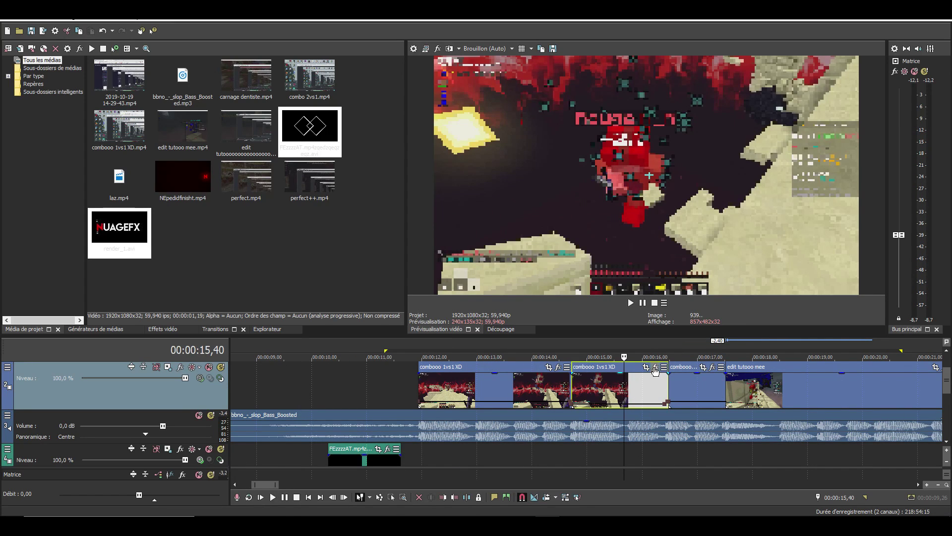
{"action": "left_click", "coordinate": [655, 368]}
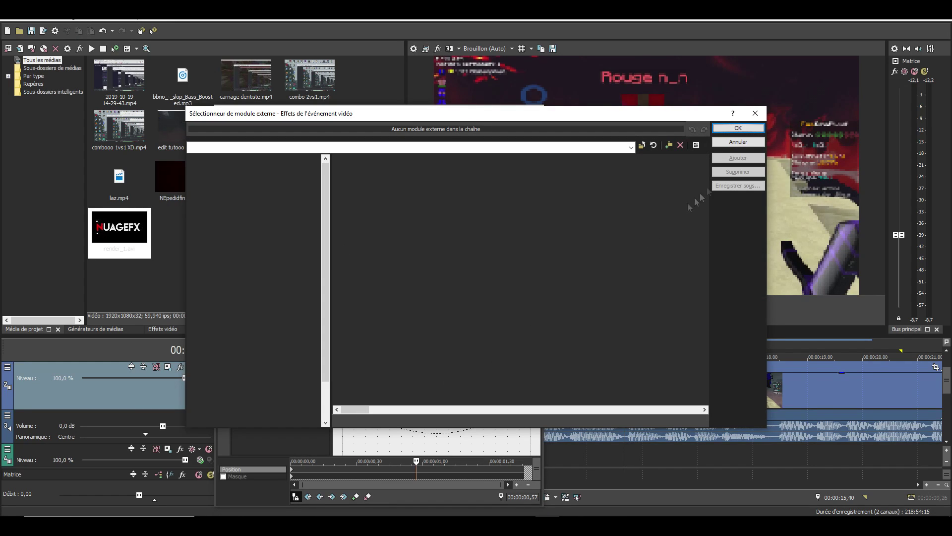
{"action": "left_click_drag", "start_coordinate": [365, 409], "coordinate": [526, 393]}
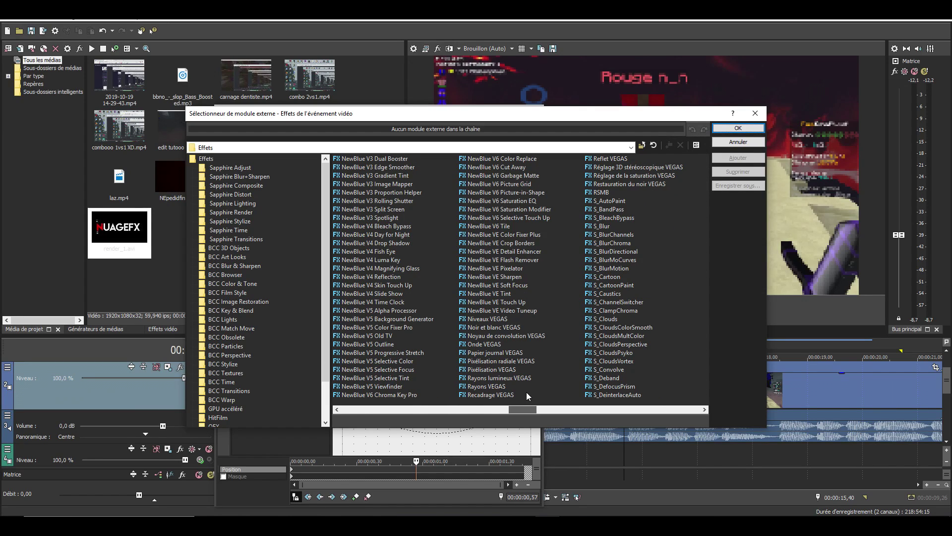
{"action": "left_click", "coordinate": [493, 328]}
{"action": "left_click", "coordinate": [746, 159]}
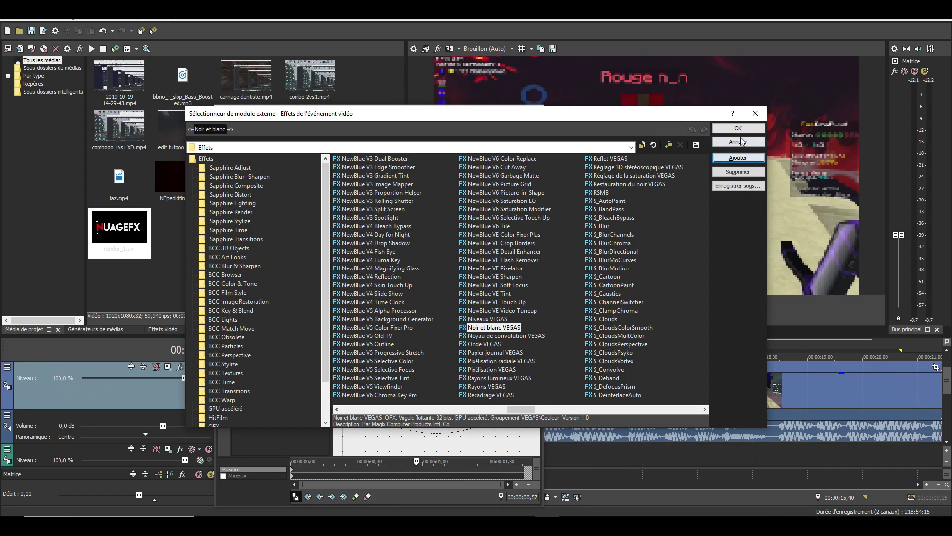
{"action": "left_click_drag", "start_coordinate": [520, 411], "coordinate": [546, 409]}
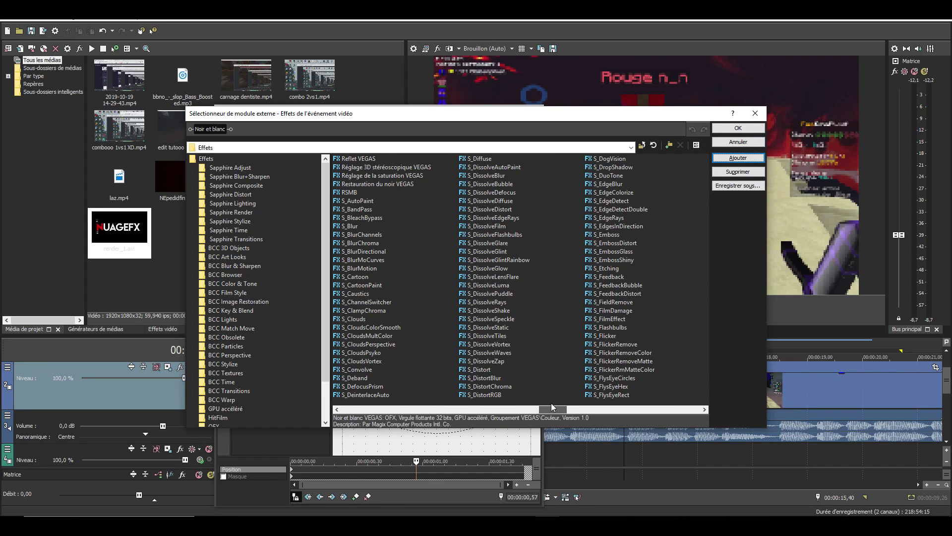
{"action": "left_click", "coordinate": [613, 310]}
{"action": "left_click", "coordinate": [738, 158]}
{"action": "left_click", "coordinate": [738, 128]}
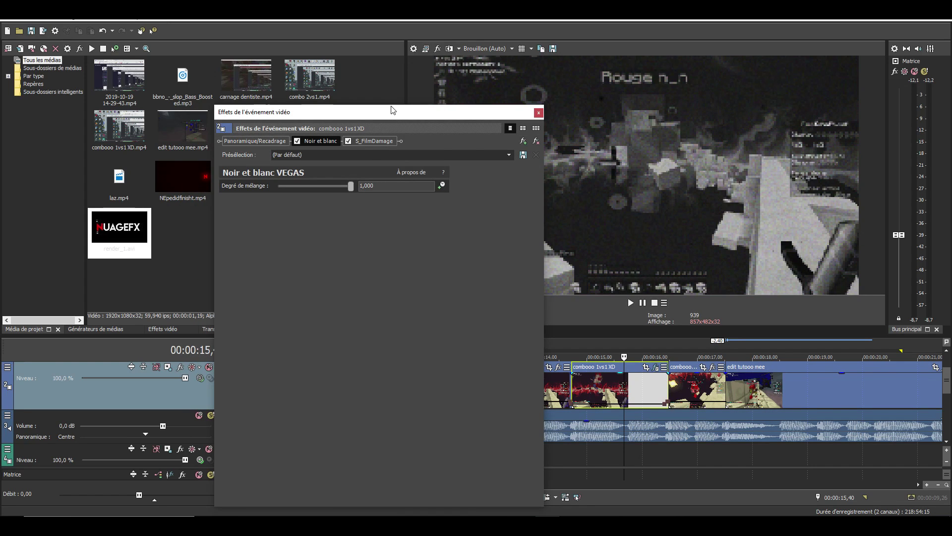
Set the Grain Amp of the segment's S_FilmDamage effect to 0,000 and close the effects window
{"action": "left_click_drag", "start_coordinate": [328, 197], "coordinate": [363, 193]}
{"action": "left_click", "coordinate": [368, 141]}
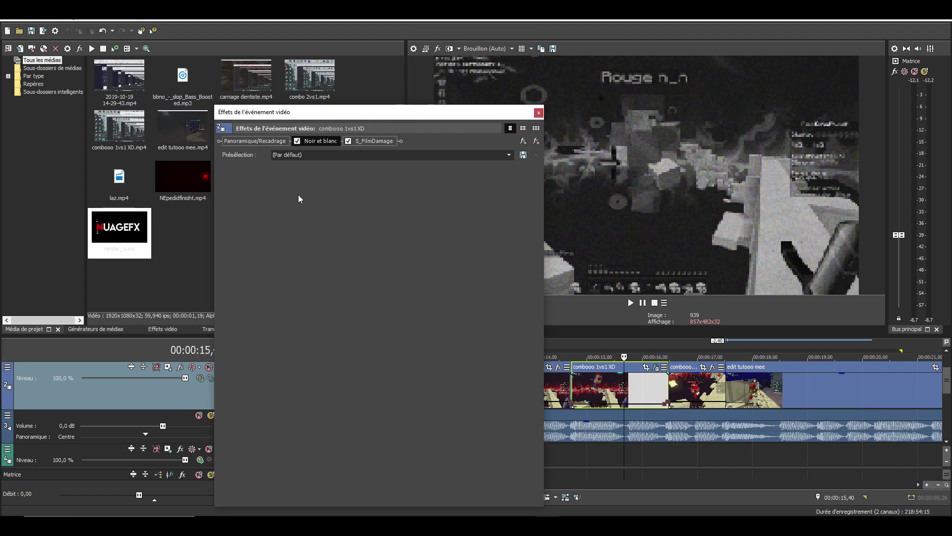
{"action": "left_click_drag", "start_coordinate": [287, 214], "coordinate": [281, 216]}
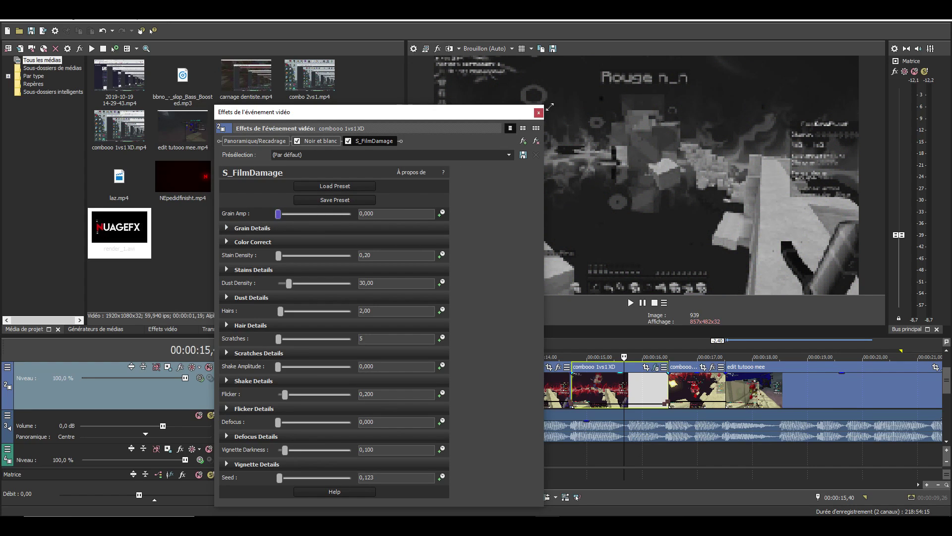
{"action": "left_click_drag", "start_coordinate": [278, 217], "coordinate": [420, 172]}
{"action": "left_click", "coordinate": [539, 113]}
Open the track 1 effects from the first S_DissolveShake keyframe and copy the S_DissolveShake keyframes starting at 00:00:11,56
{"action": "scroll", "coordinate": [608, 384], "scroll_direction": "down", "scroll_amount": 3}
{"action": "double_click", "coordinate": [608, 383]}
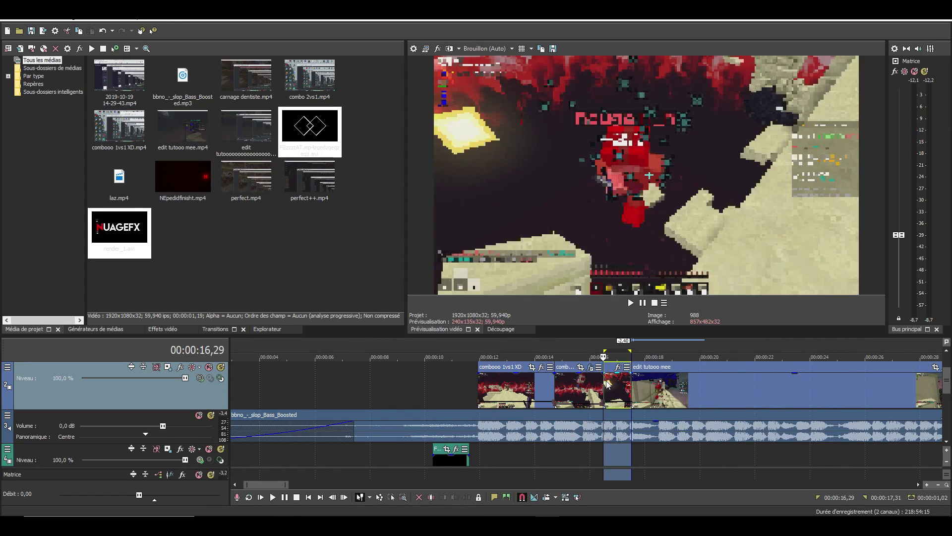
{"action": "scroll", "coordinate": [595, 410], "scroll_direction": "up", "scroll_amount": 2}
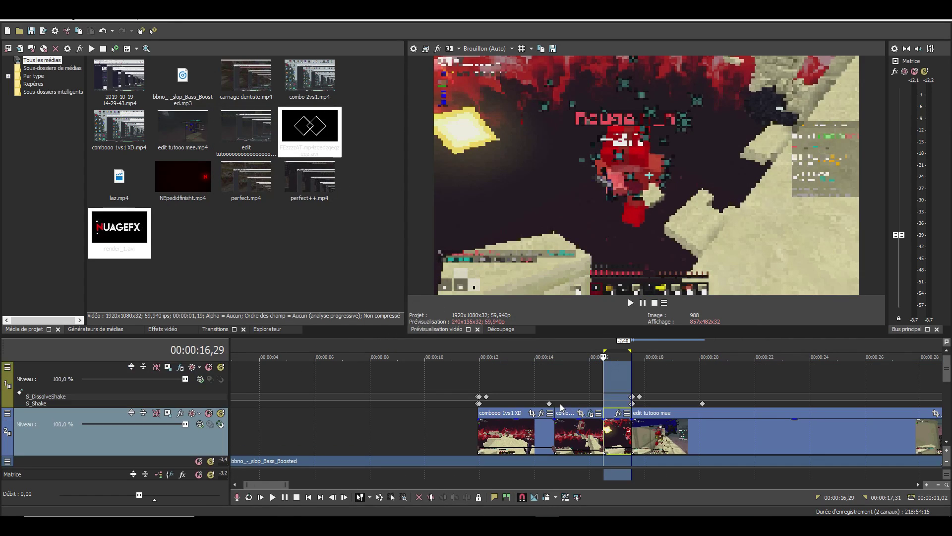
{"action": "double_click", "coordinate": [478, 397]}
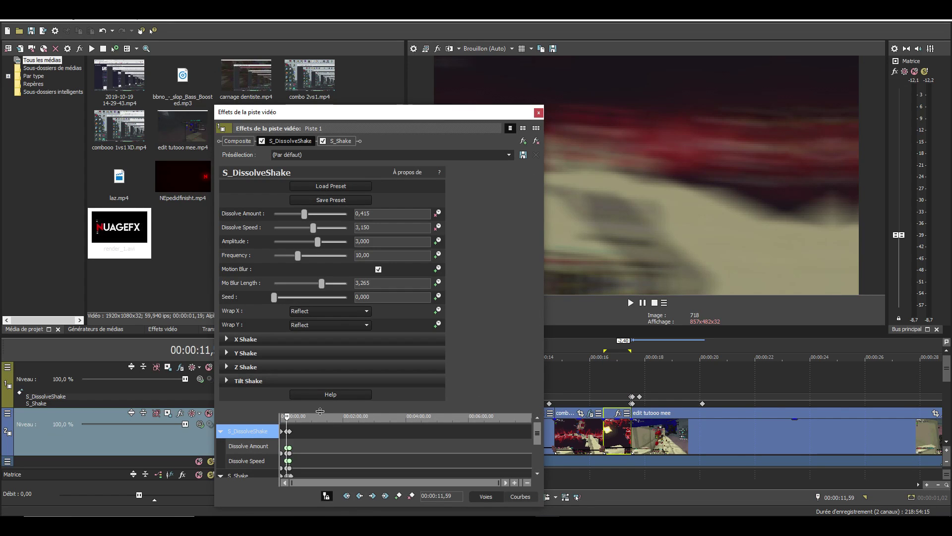
{"action": "left_click_drag", "start_coordinate": [321, 409], "coordinate": [321, 293]}
{"action": "scroll", "coordinate": [392, 327], "scroll_direction": "up", "scroll_amount": 5}
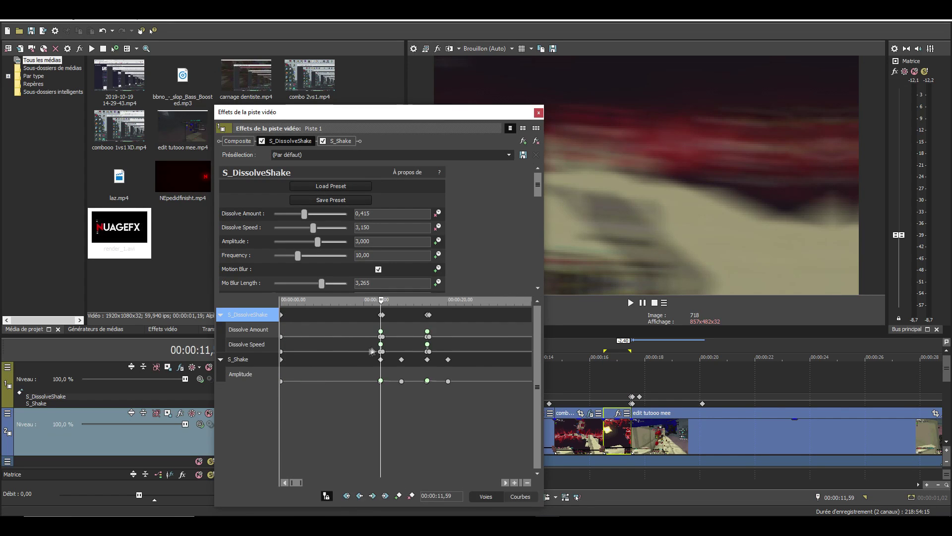
{"action": "left_click", "coordinate": [392, 315]}
{"action": "scroll", "coordinate": [379, 349], "scroll_direction": "down", "scroll_amount": 4}
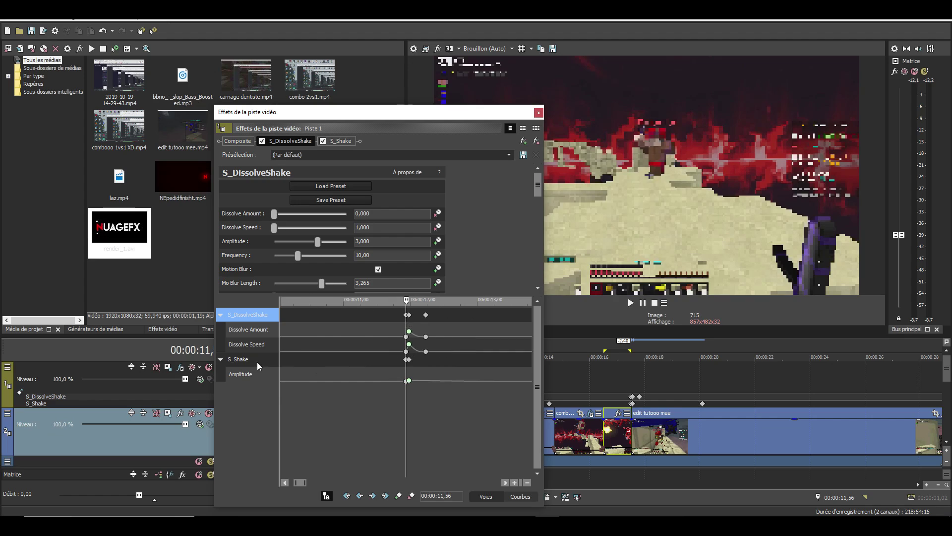
{"action": "left_click", "coordinate": [257, 363], "text": "ctrl"}
{"action": "left_click", "coordinate": [254, 346]}
{"action": "left_click", "coordinate": [250, 314]}
Paste the S_DissolveShake keyframes on track 1 at 00:00:14,39 and 00:00:16,27, just before the new cuts, and close the effects window
{"action": "scroll", "coordinate": [601, 377], "scroll_direction": "up", "scroll_amount": 4}
{"action": "left_click", "coordinate": [672, 382]}
{"action": "scroll", "coordinate": [680, 383], "scroll_direction": "up", "scroll_amount": 3}
{"action": "scroll", "coordinate": [706, 391], "scroll_direction": "down", "scroll_amount": 2}
{"action": "left_click", "coordinate": [588, 380]}
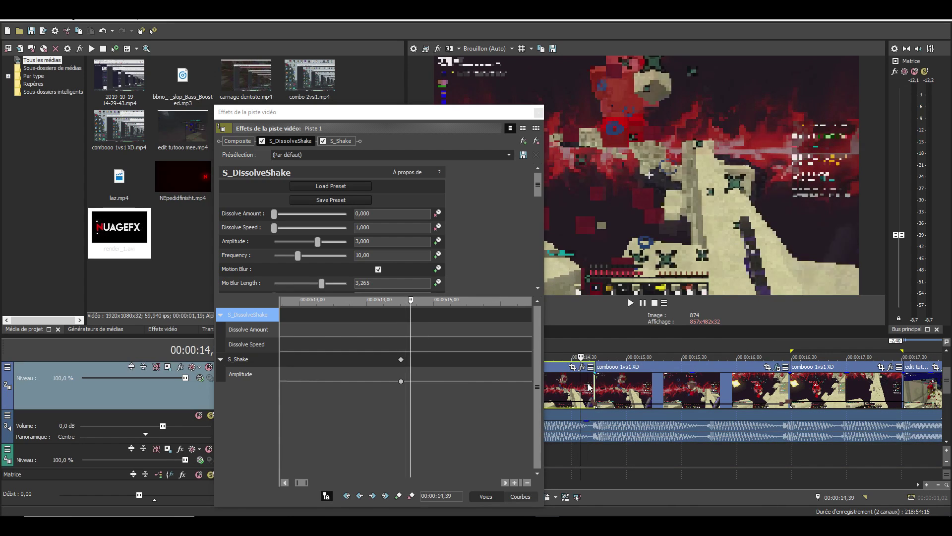
{"action": "scroll", "coordinate": [648, 395], "scroll_direction": "up", "scroll_amount": 2}
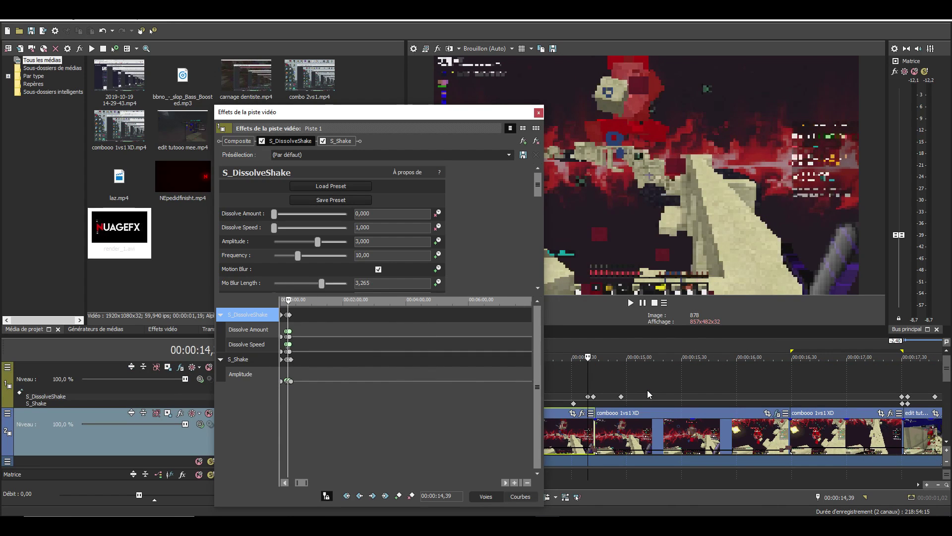
{"action": "left_click", "coordinate": [779, 391]}
{"action": "key", "text": "ctrl+v"}
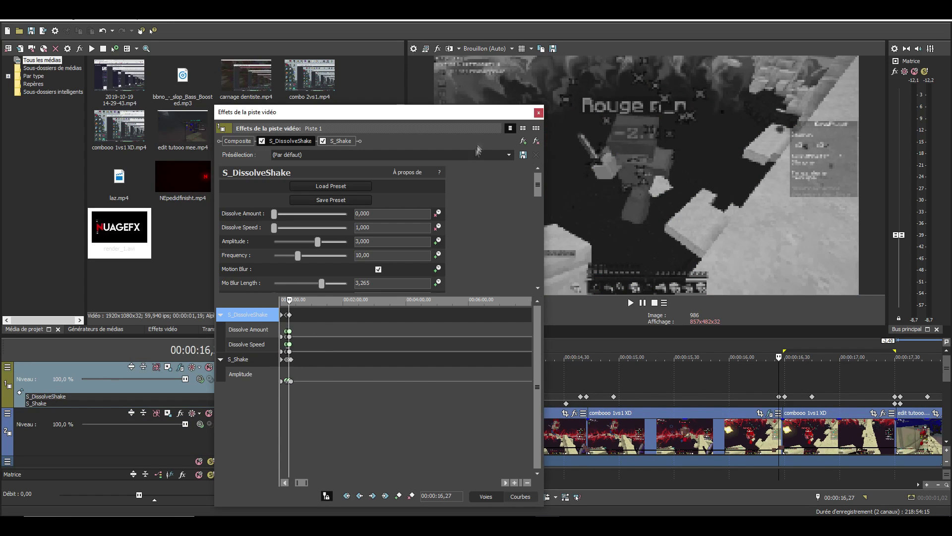
{"action": "left_click", "coordinate": [538, 113]}
Set the loop region to start just before the first combooo 1vs1 XD segment, include the edit tutooo mee clip, and play it
{"action": "scroll", "coordinate": [481, 392], "scroll_direction": "down", "scroll_amount": 3}
{"action": "scroll", "coordinate": [481, 391], "scroll_direction": "down", "scroll_amount": 2}
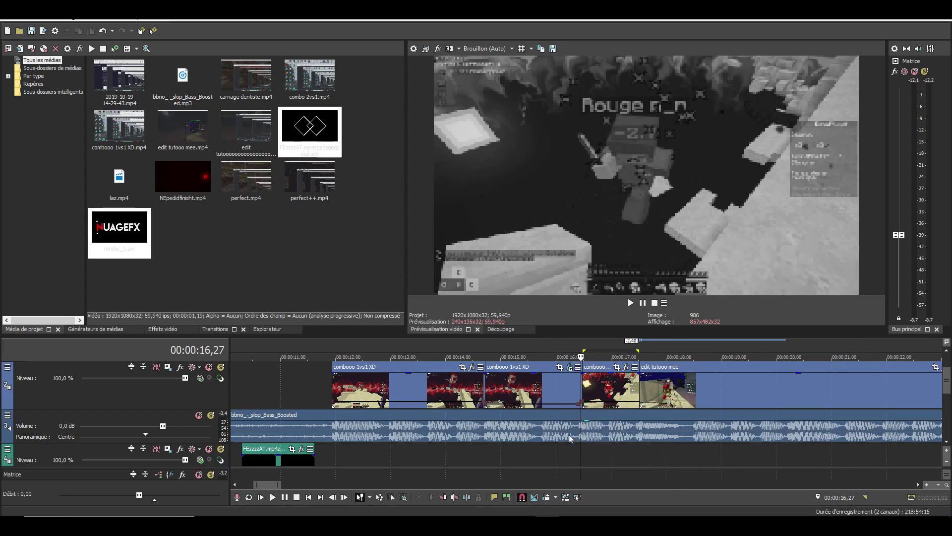
{"action": "scroll", "coordinate": [480, 392], "scroll_direction": "down", "scroll_amount": 1}
{"action": "double_click", "coordinate": [673, 386]}
{"action": "left_click_drag", "start_coordinate": [610, 354], "coordinate": [447, 356]}
{"action": "left_click", "coordinate": [454, 367]}
{"action": "key", "text": "space"}
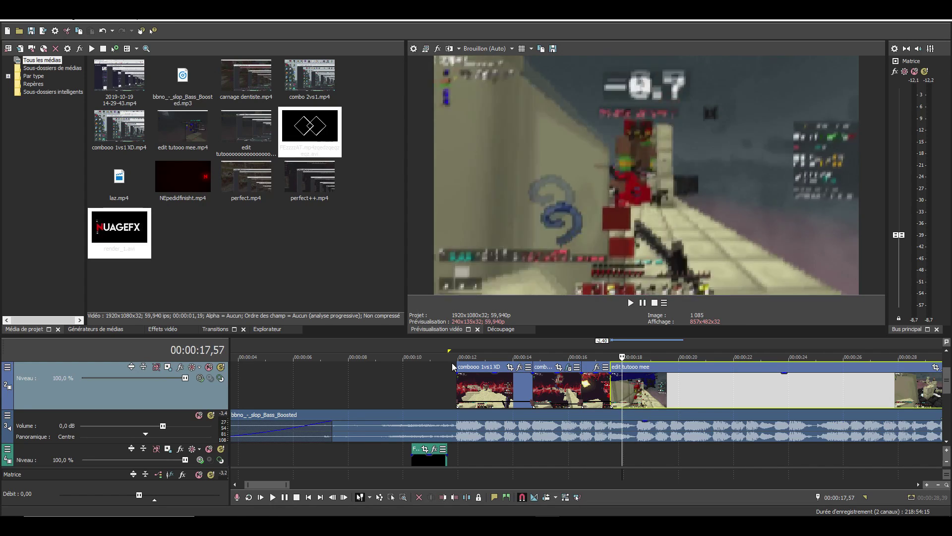
Replay the edit from 00:00:14,27 through the black-and-white segment to check the new shakes
{"action": "left_click", "coordinate": [525, 389]}
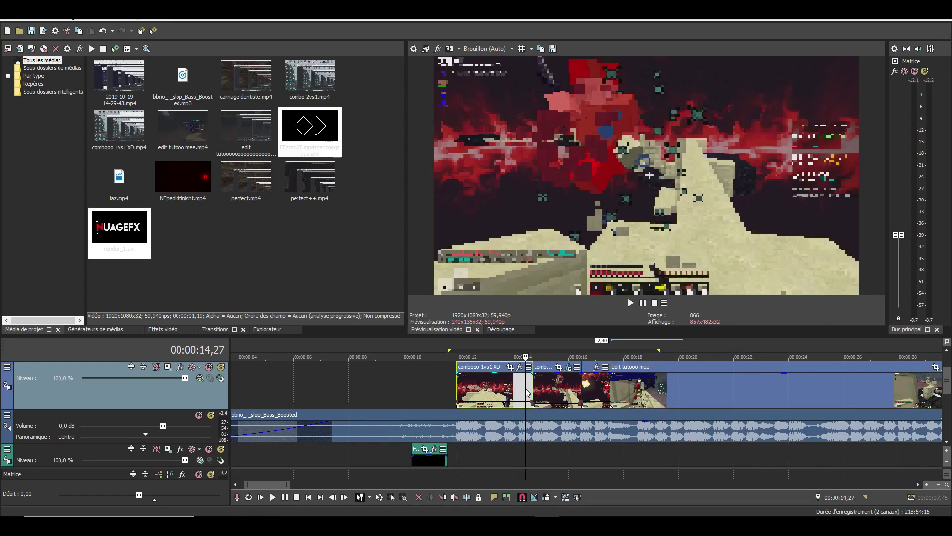
{"action": "key", "text": "space"}
{"action": "key", "text": "space"}
{"action": "key", "text": "space"}
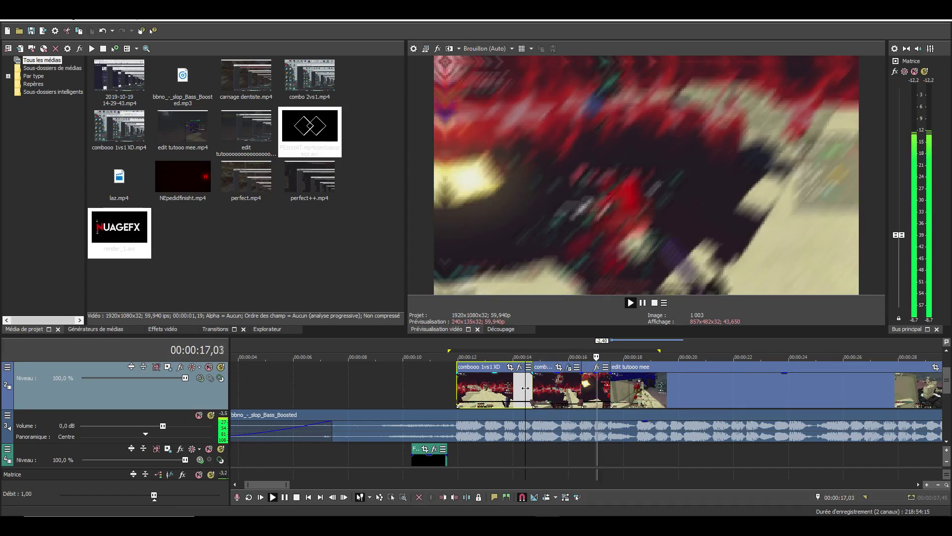
{"action": "left_click", "coordinate": [525, 388]}
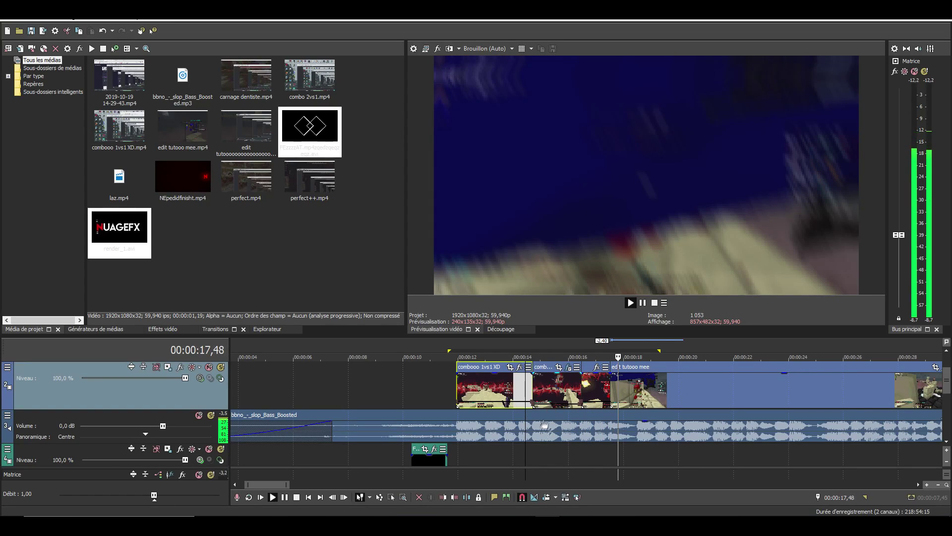
{"action": "key", "text": "space"}
Split the bbno_-_slop_Bass_Boosted music at 00:00:14,43 and 00:00:16,29, matching the black-and-white segment
{"action": "left_click", "coordinate": [534, 434]}
{"action": "key", "text": "s"}
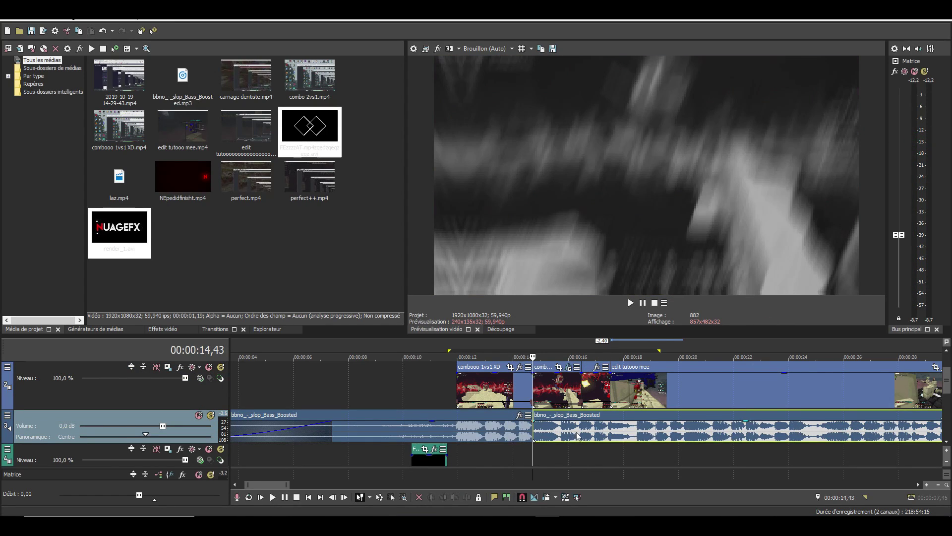
{"action": "left_click", "coordinate": [582, 433]}
{"action": "key", "text": "s"}
Move the middle music segment to a new audio track and place that track directly below the main music track
{"action": "scroll", "coordinate": [597, 421], "scroll_direction": "down", "scroll_amount": 1}
{"action": "left_click_drag", "start_coordinate": [561, 389], "coordinate": [559, 462]}
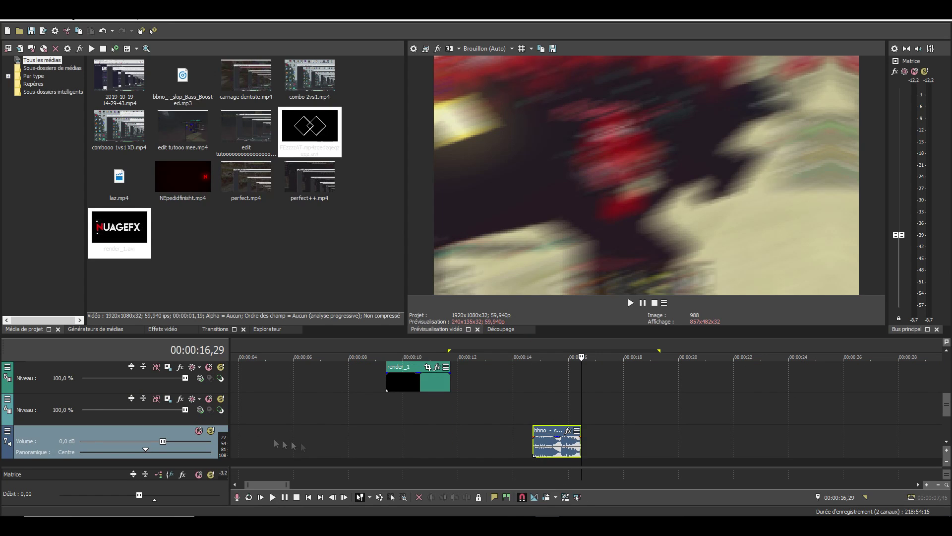
{"action": "left_click_drag", "start_coordinate": [187, 434], "coordinate": [189, 366]}
{"action": "scroll", "coordinate": [379, 415], "scroll_direction": "up", "scroll_amount": 1}
{"action": "scroll", "coordinate": [380, 416], "scroll_direction": "up", "scroll_amount": 2}
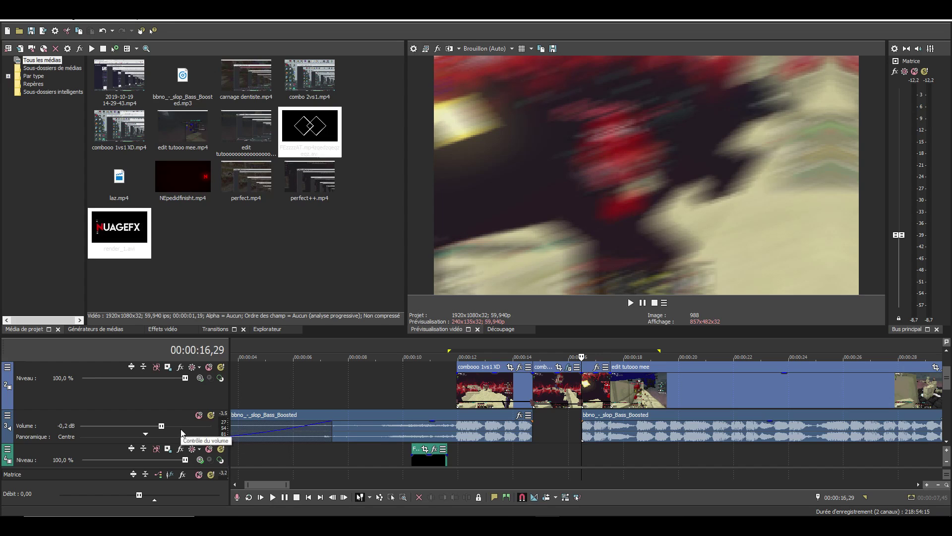
{"action": "scroll", "coordinate": [296, 454], "scroll_direction": "down", "scroll_amount": 1}
{"action": "left_click_drag", "start_coordinate": [177, 439], "coordinate": [176, 408]}
{"action": "left_click", "coordinate": [535, 420]}
Extend both ends of the moved music segment slightly so they overlap the music pieces on the track above
{"action": "scroll", "coordinate": [588, 445], "scroll_direction": "up", "scroll_amount": 4}
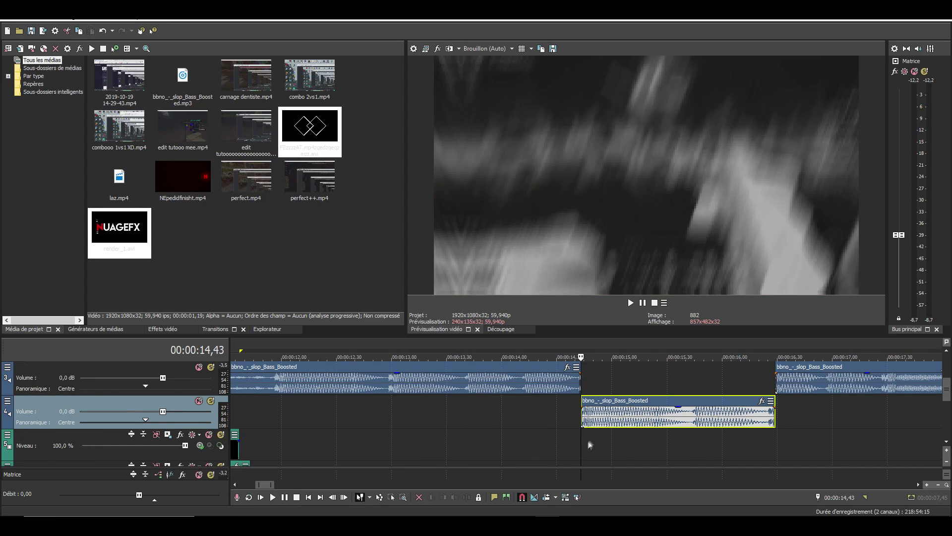
{"action": "left_click_drag", "start_coordinate": [582, 413], "coordinate": [569, 414]}
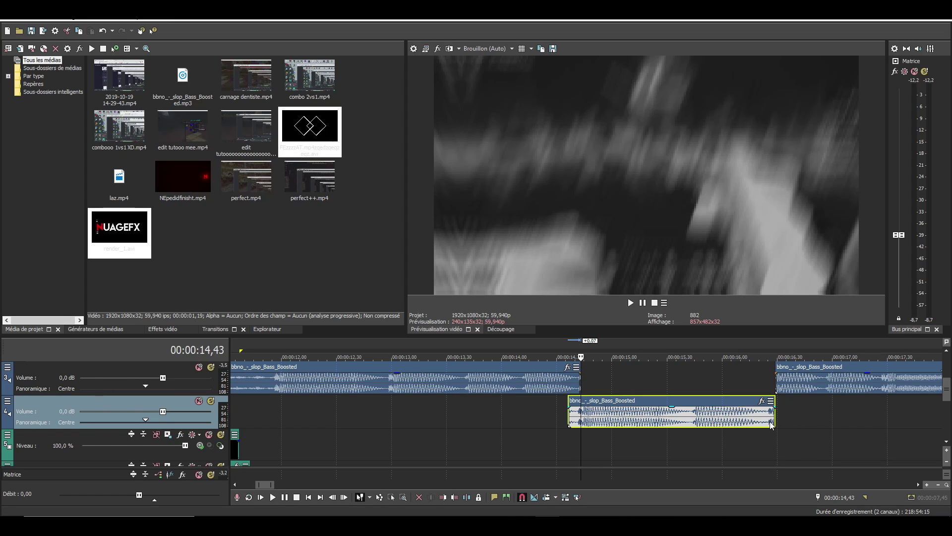
{"action": "mouse_move", "coordinate": [774, 417]}
{"action": "left_mouse_down"}
{"action": "mouse_move", "coordinate": [793, 417]}
{"action": "mouse_move", "coordinate": [781, 403]}
{"action": "left_mouse_up"}
Add short fades to the music pieces where they overlap, and dismiss the audio effect selector without adding an effect
{"action": "left_click_drag", "start_coordinate": [571, 410], "coordinate": [580, 380]}
{"action": "left_click", "coordinate": [775, 376]}
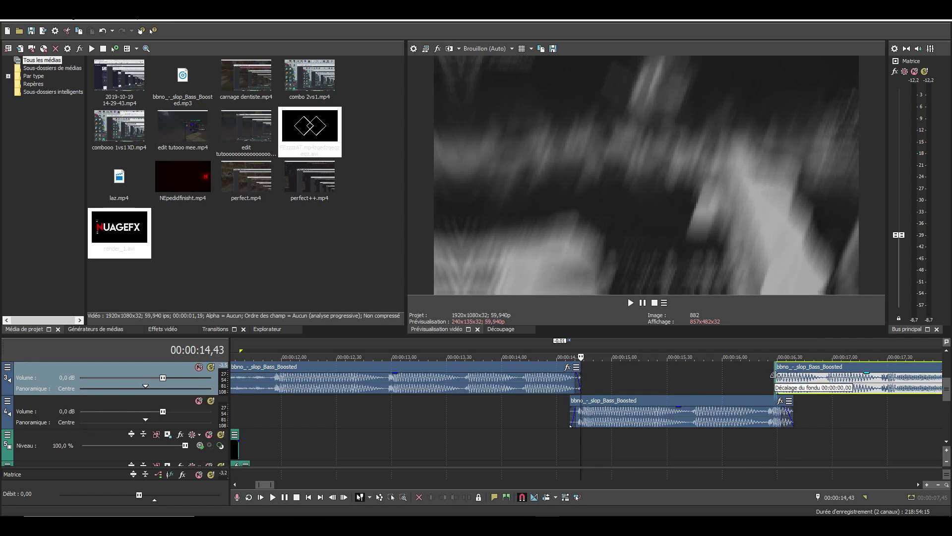
{"action": "scroll", "coordinate": [723, 406], "scroll_direction": "up", "scroll_amount": 1}
{"action": "scroll", "coordinate": [675, 423], "scroll_direction": "down", "scroll_amount": 1}
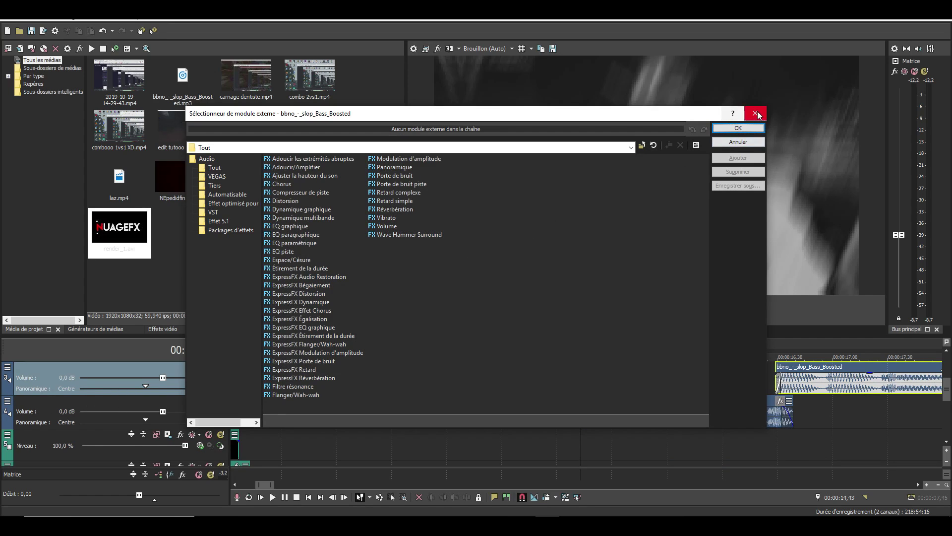
{"action": "left_click", "coordinate": [754, 113]}
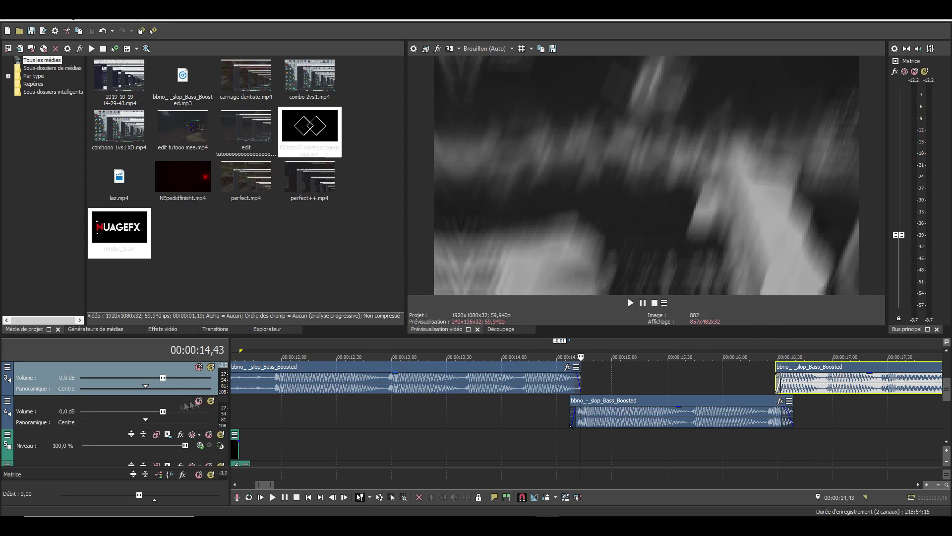
Add the Filtre résonance effect to audio track 4, which holds the lowered music segment
{"action": "left_click", "coordinate": [7, 401]}
{"action": "left_click", "coordinate": [59, 343]}
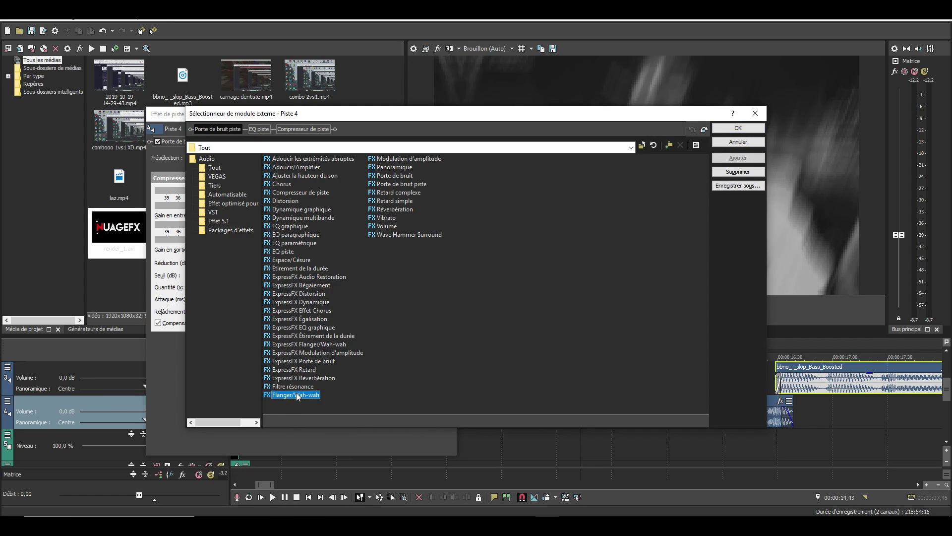
{"action": "left_click", "coordinate": [303, 386]}
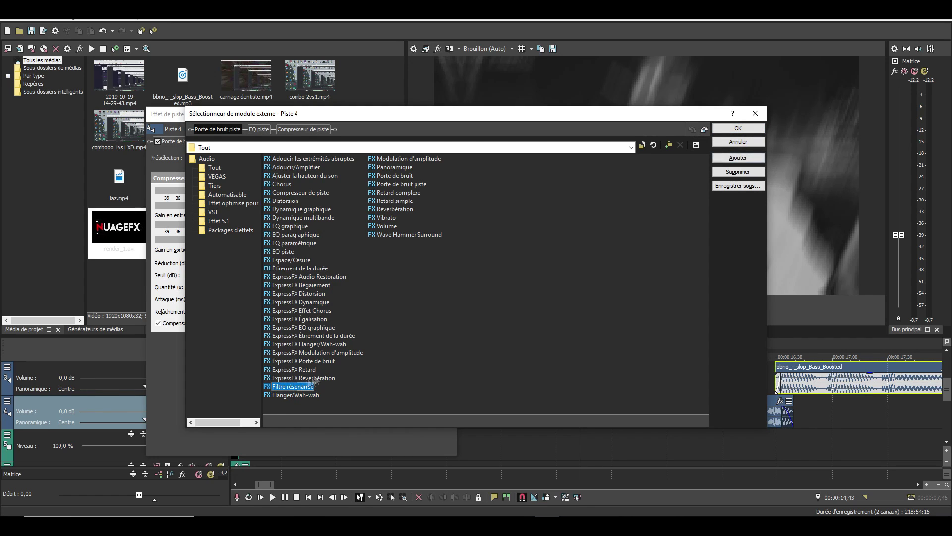
{"action": "left_click", "coordinate": [738, 157]}
{"action": "left_click", "coordinate": [738, 128]}
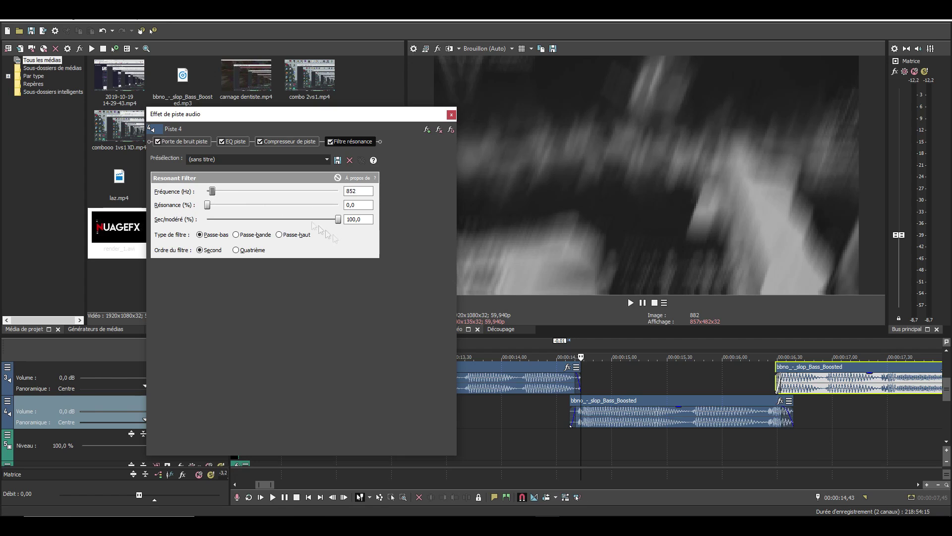
Set the resonant filter's frequency on track 4 to 625 Hz and close the track effects
{"action": "left_click", "coordinate": [604, 426]}
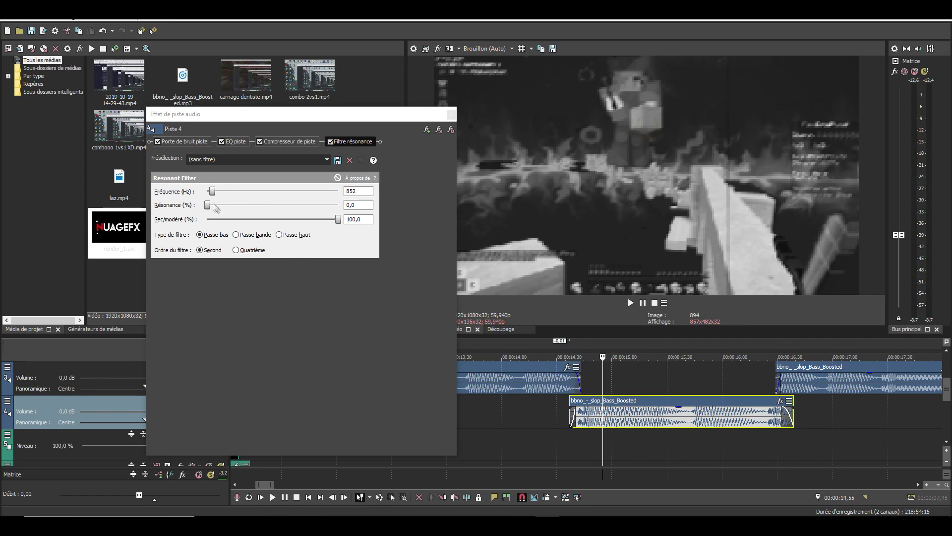
{"action": "left_click_drag", "start_coordinate": [214, 194], "coordinate": [277, 194]}
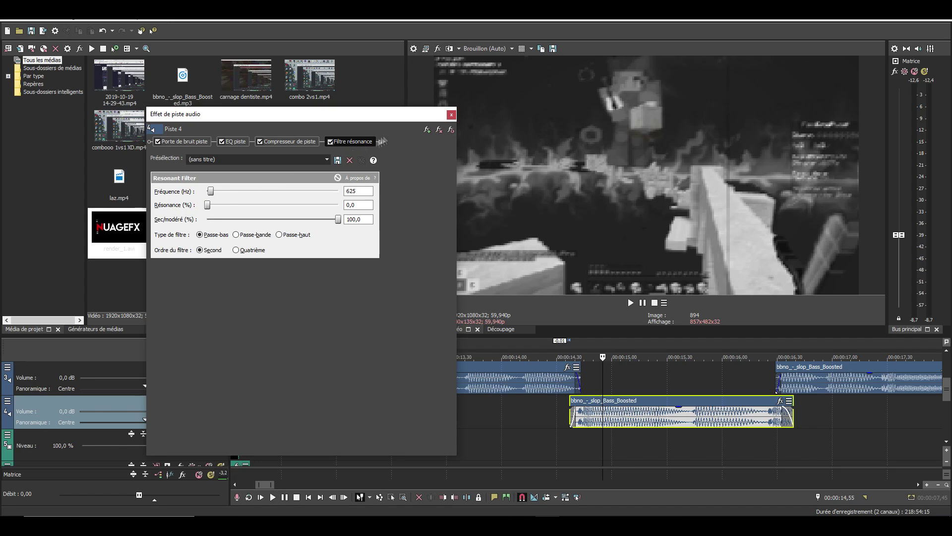
{"action": "left_click", "coordinate": [451, 115]}
Play the black-and-white section from just before its start to check how the filtered music blends with the surrounding pieces
{"action": "left_click", "coordinate": [549, 418]}
{"action": "key", "text": "space"}
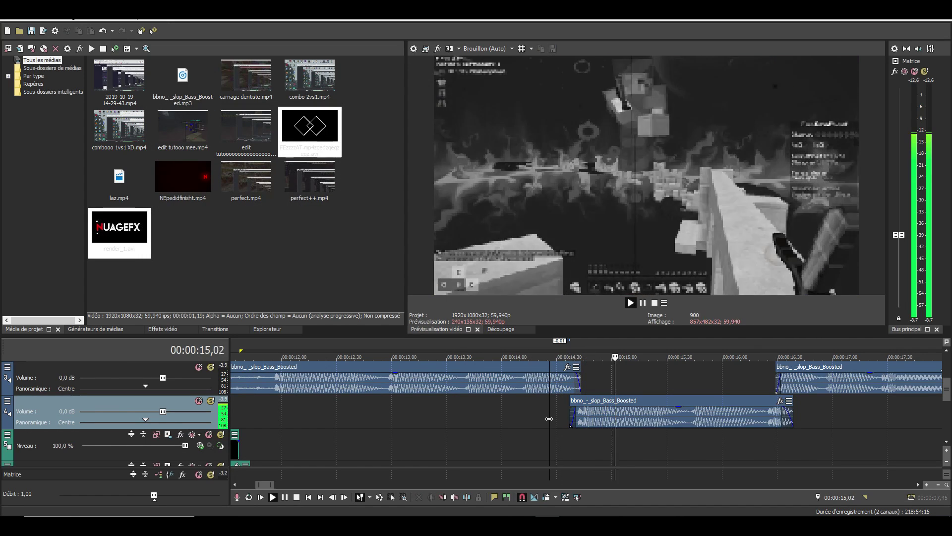
{"action": "scroll", "coordinate": [539, 426], "scroll_direction": "down", "scroll_amount": 4}
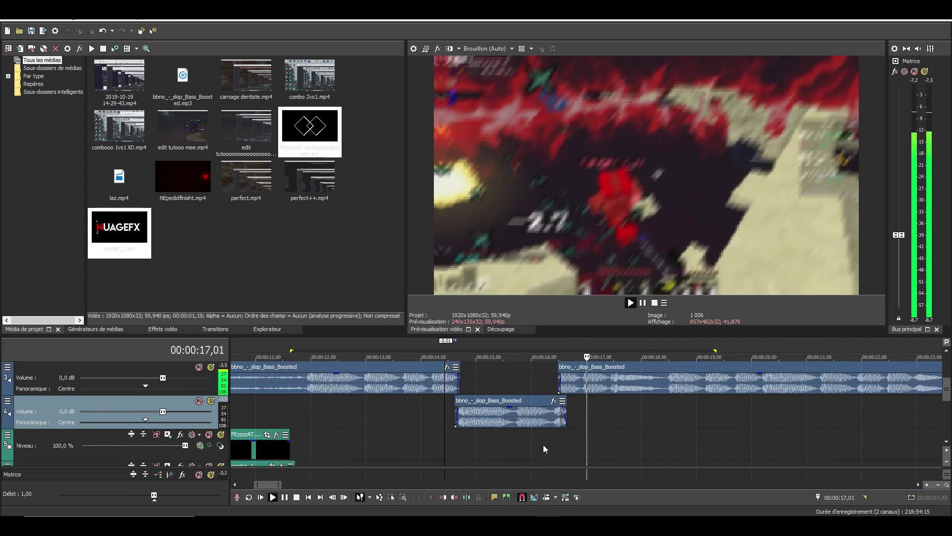
{"action": "key", "text": "space"}
{"action": "scroll", "coordinate": [543, 444], "scroll_direction": "up", "scroll_amount": 3}
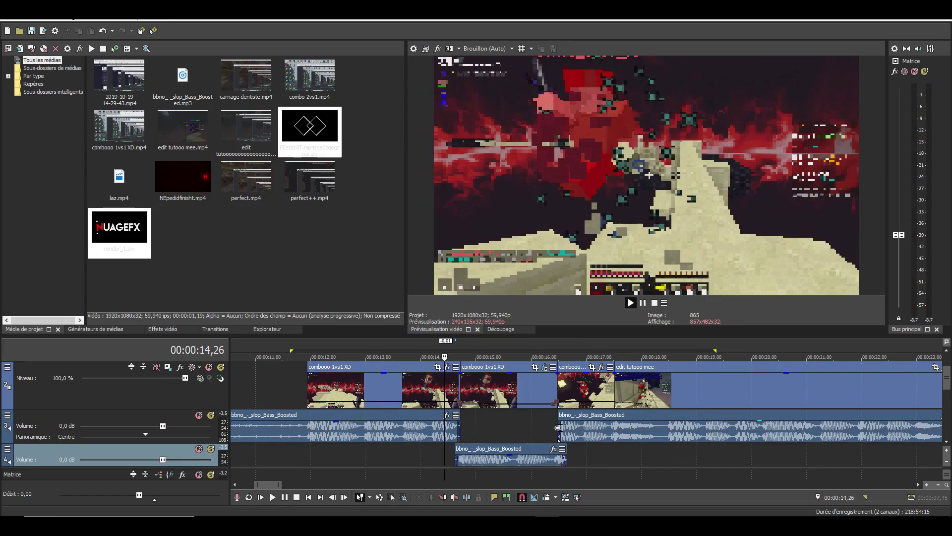
{"action": "key", "text": "space"}
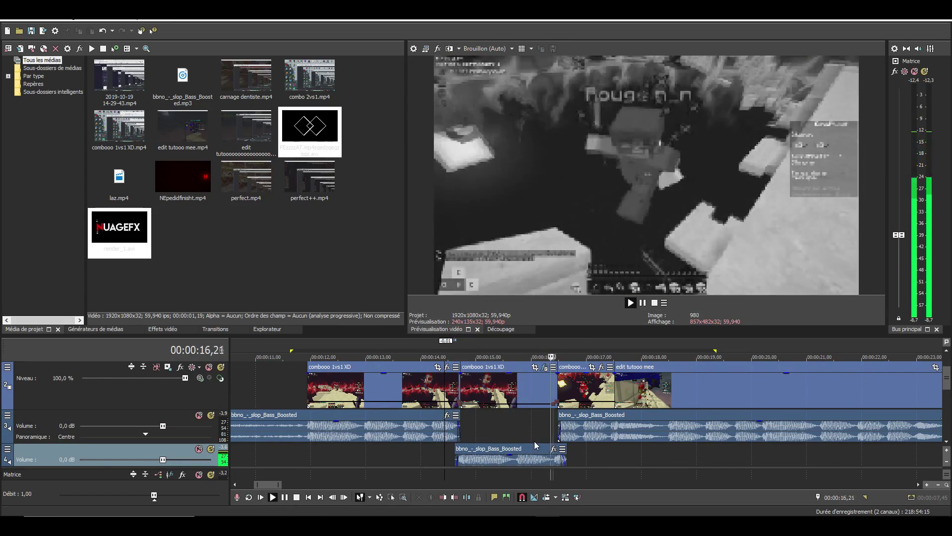
{"action": "key", "text": "space"}
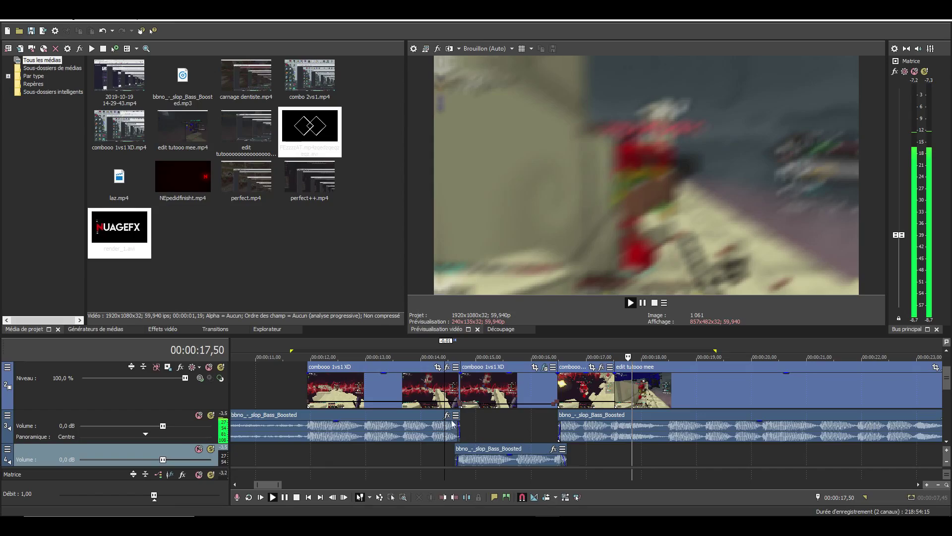
{"action": "key", "text": "space"}
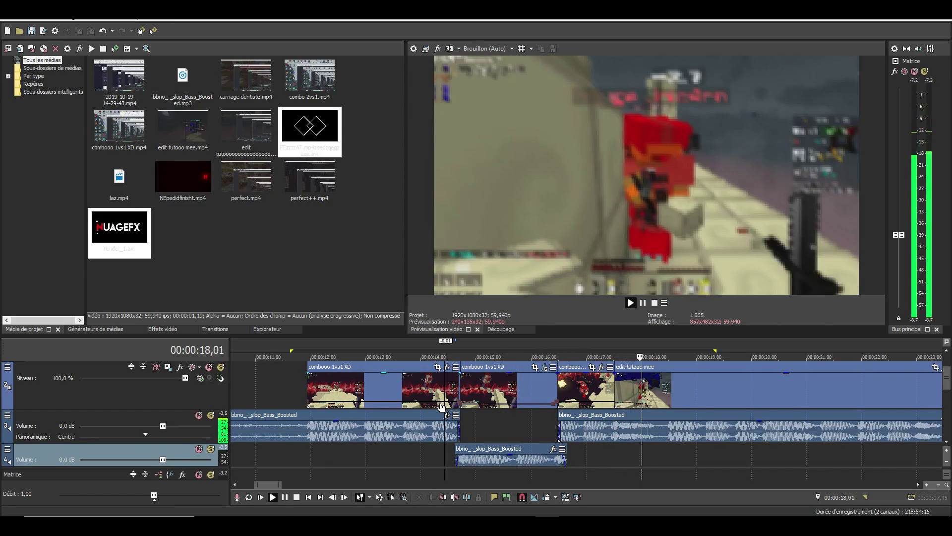
{"action": "key", "text": "space"}
{"action": "key", "text": "space"}
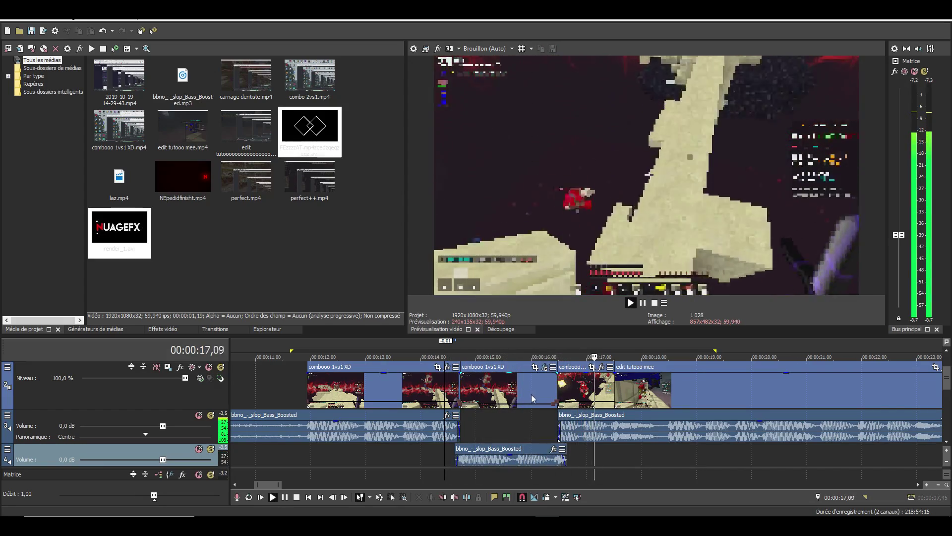
{"action": "key", "text": "space"}
Add the S_BlurMoCurves effect to the combooo 1vs1 XD clip that directly precedes the edit tutooo mee clip
{"action": "left_click", "coordinate": [574, 389]}
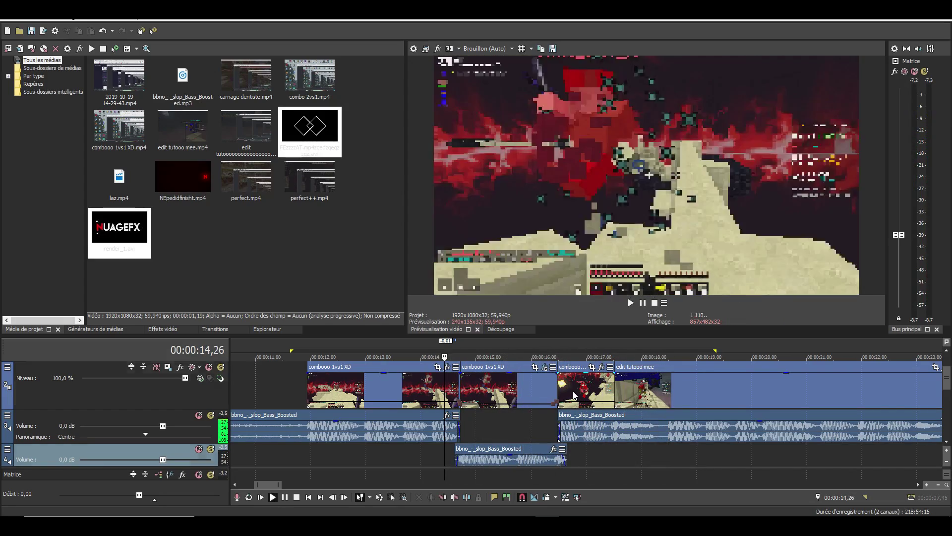
{"action": "left_click", "coordinate": [591, 389]}
{"action": "scroll", "coordinate": [591, 389], "scroll_direction": "up", "scroll_amount": 4}
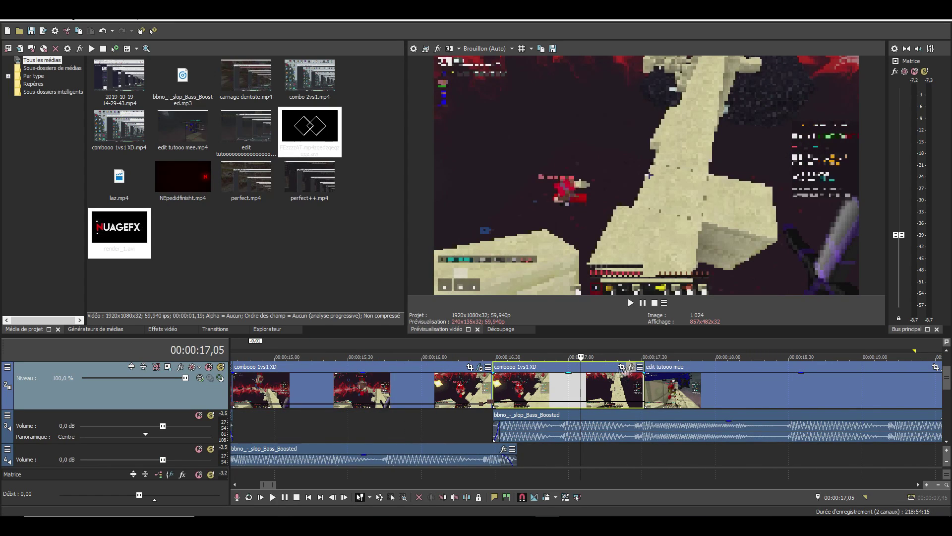
{"action": "left_click", "coordinate": [631, 367]}
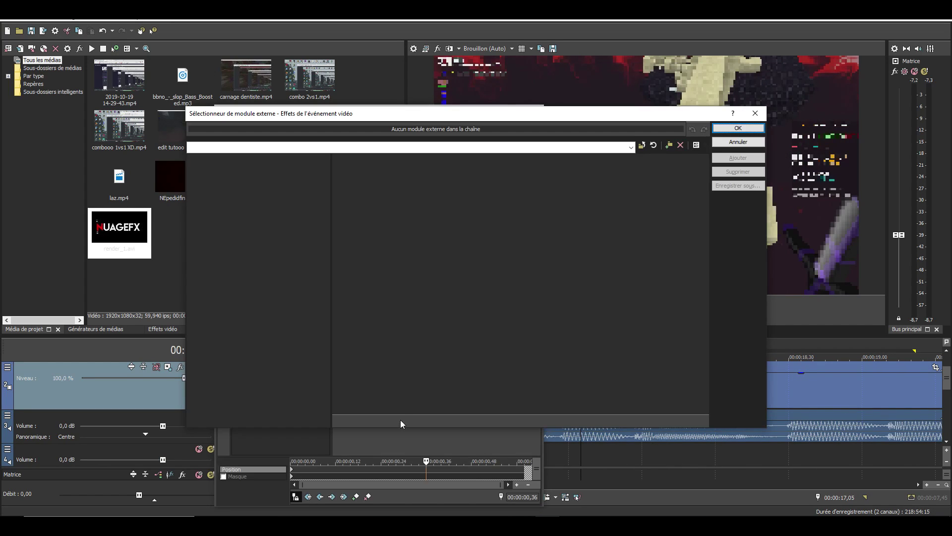
{"action": "left_click_drag", "start_coordinate": [359, 409], "coordinate": [536, 390]}
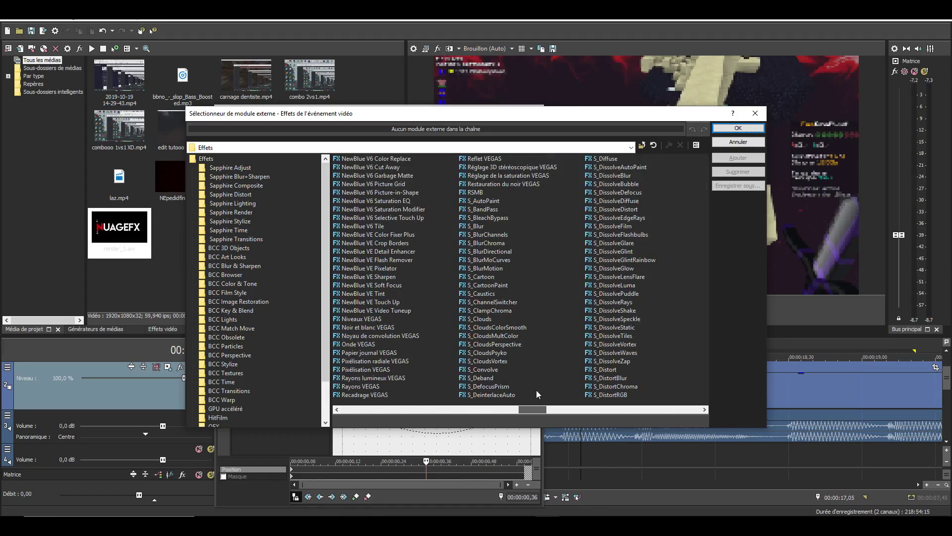
{"action": "left_click", "coordinate": [488, 259]}
{"action": "left_click", "coordinate": [733, 159]}
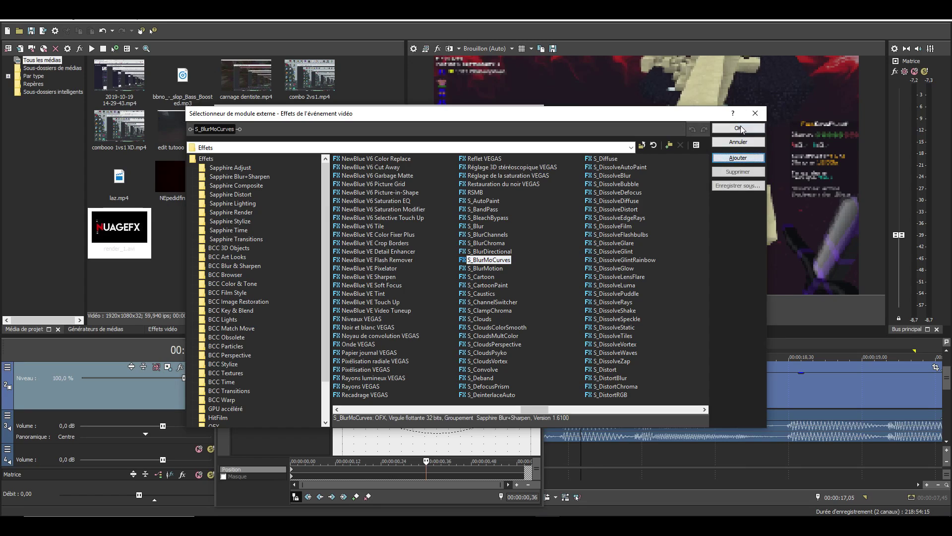
{"action": "left_click", "coordinate": [738, 128]}
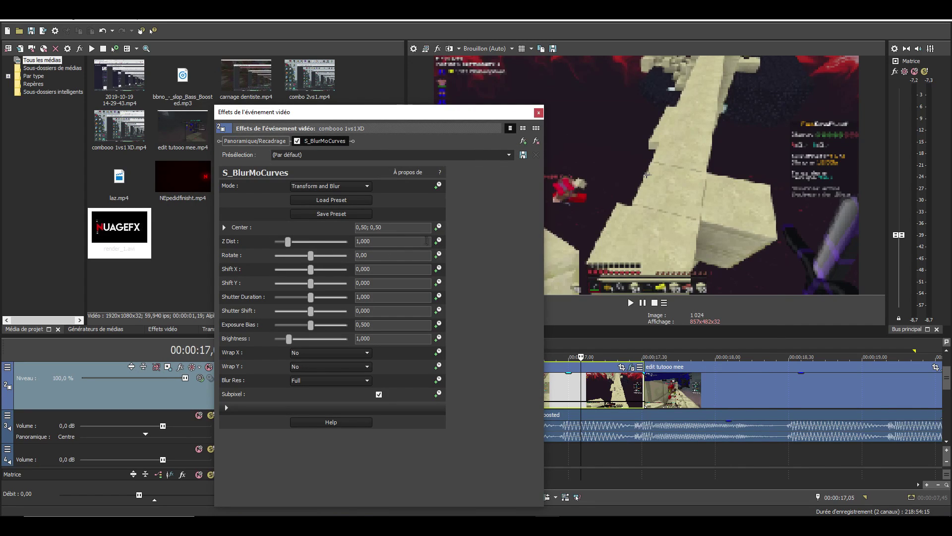
Animate Z Dist with a keyframe of 1,000 at 00:00:00,36 and one of 0,333 at 00:00:01,00
{"action": "left_click", "coordinate": [438, 241]}
{"action": "left_click_drag", "start_coordinate": [419, 114], "coordinate": [294, 70]}
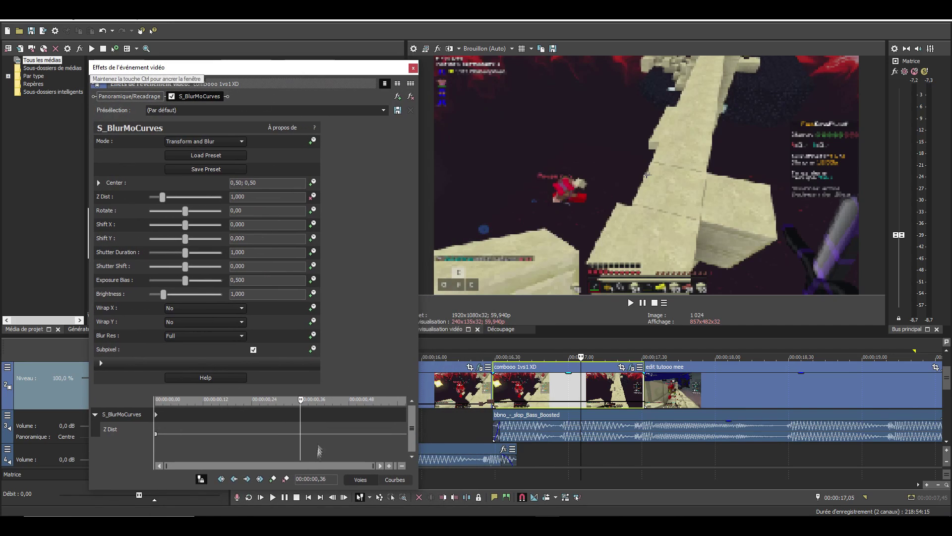
{"action": "left_click", "coordinate": [364, 425]}
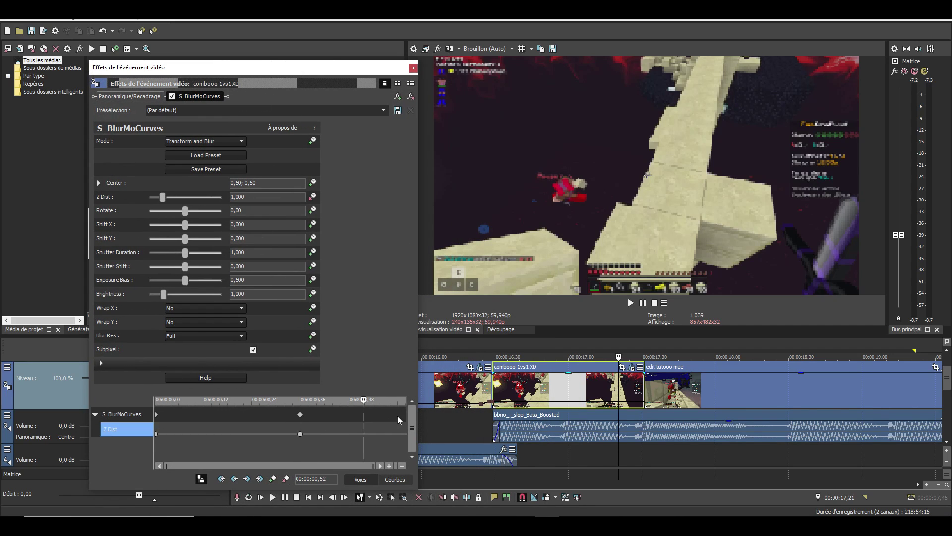
{"action": "left_click", "coordinate": [397, 416]}
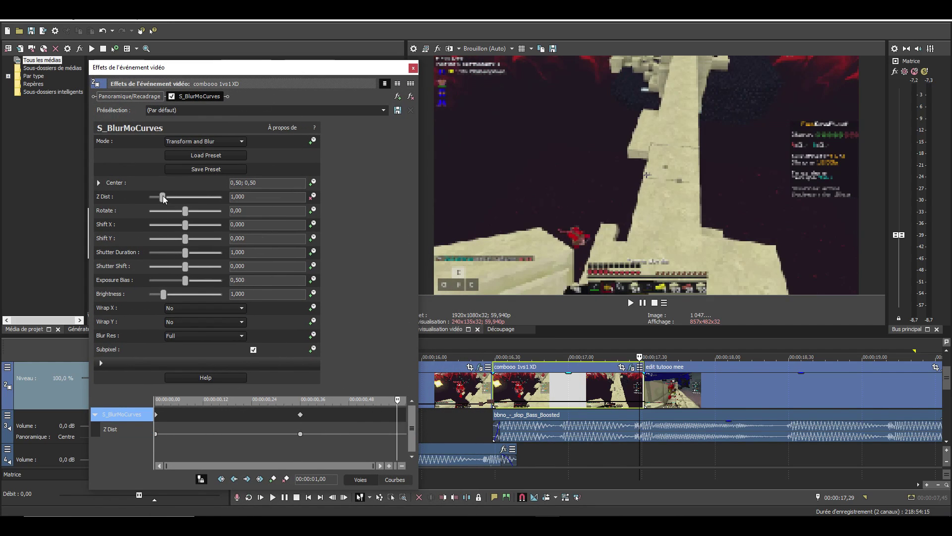
{"action": "left_click_drag", "start_coordinate": [164, 198], "coordinate": [154, 202]}
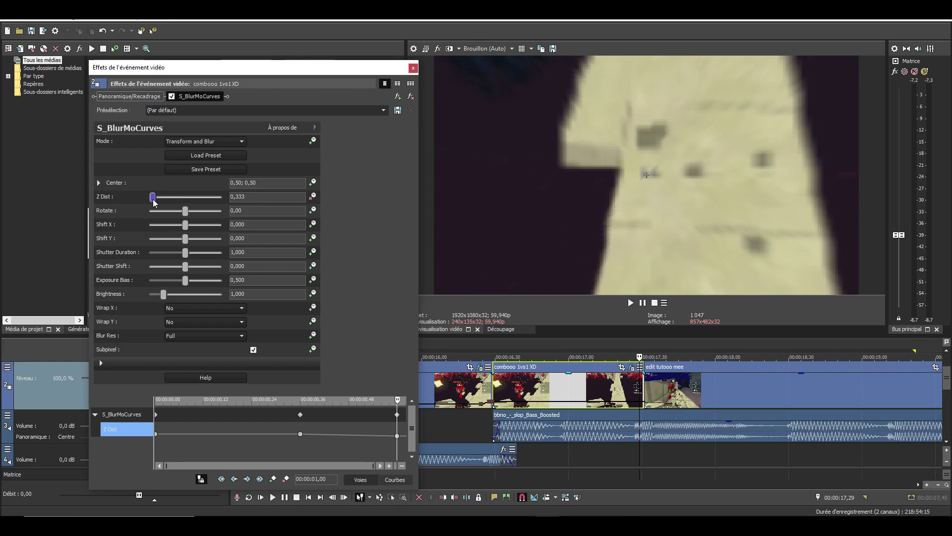
Set the middle Z Dist keyframe to Fondu lent and shift it with the last keyframe toward the clip's end, shortening the zoom
{"action": "left_click", "coordinate": [300, 434]}
{"action": "right_click", "coordinate": [300, 434]}
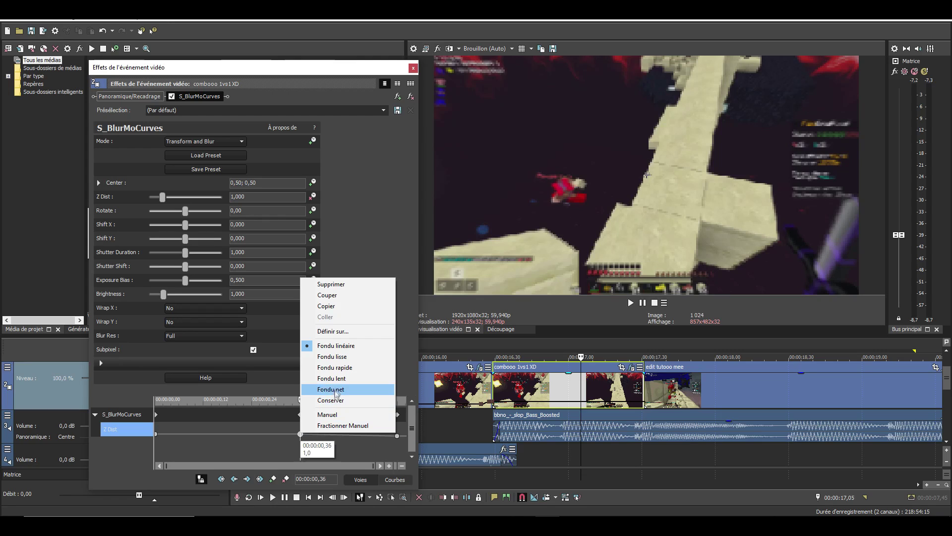
{"action": "left_click", "coordinate": [331, 378]}
{"action": "left_click_drag", "start_coordinate": [300, 414], "coordinate": [369, 414]}
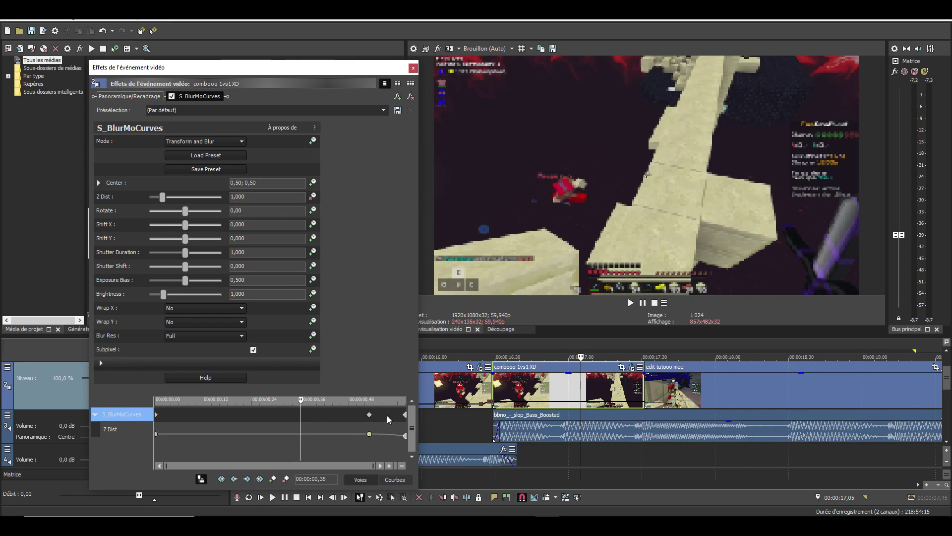
{"action": "left_click", "coordinate": [618, 393]}
{"action": "left_click", "coordinate": [627, 392]}
{"action": "left_click", "coordinate": [633, 393]}
{"action": "left_click_drag", "start_coordinate": [369, 414], "coordinate": [385, 414]}
Split the edit tutooo mee clip shortly after 00:00:18,09, at the next beat of the music
{"action": "left_click", "coordinate": [691, 392]}
{"action": "left_click", "coordinate": [737, 392]}
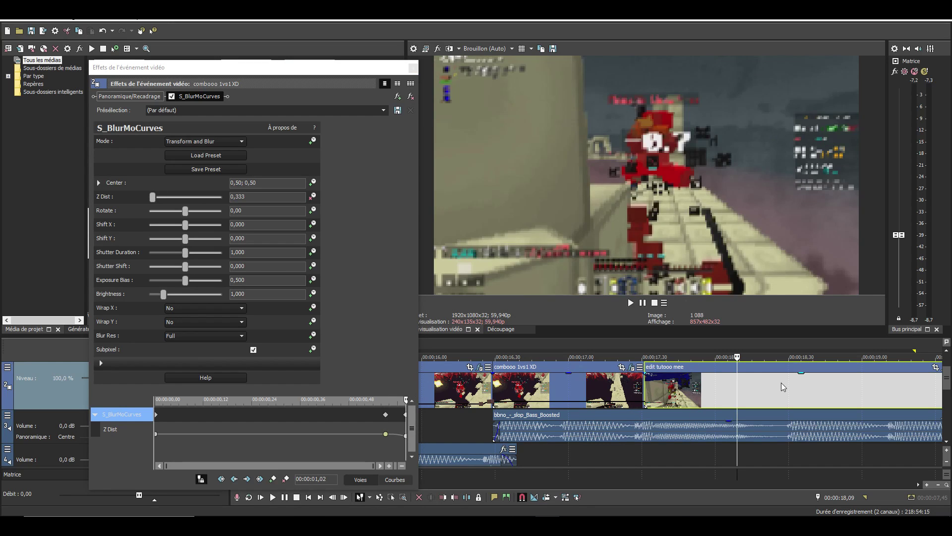
{"action": "left_click", "coordinate": [782, 384]}
{"action": "key", "text": "s"}
{"action": "left_click", "coordinate": [735, 394]}
Copy the combooo 1vs1 XD clip with the Z Dist zoom and paste its event attributes onto the first edit tutooo mee piece
{"action": "left_click", "coordinate": [619, 393]}
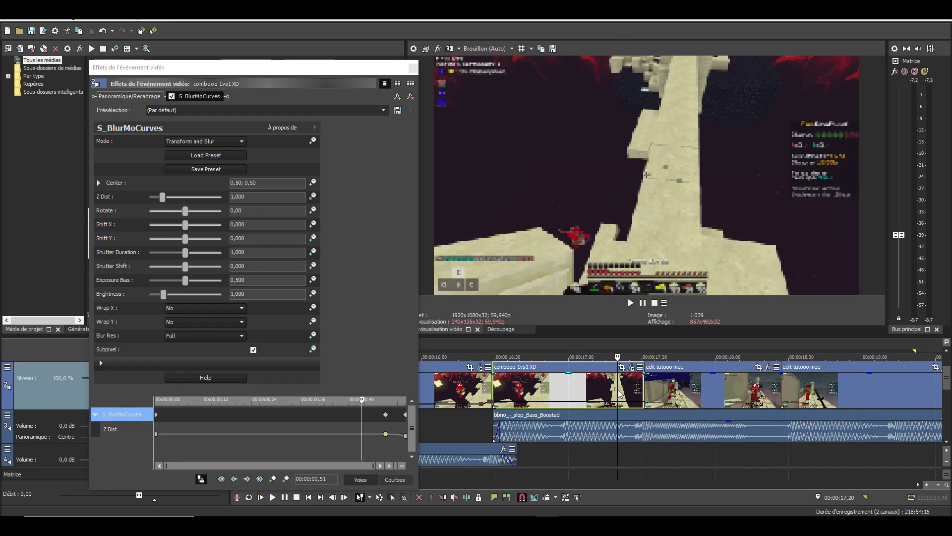
{"action": "right_click", "coordinate": [619, 393]}
{"action": "left_click", "coordinate": [637, 139]}
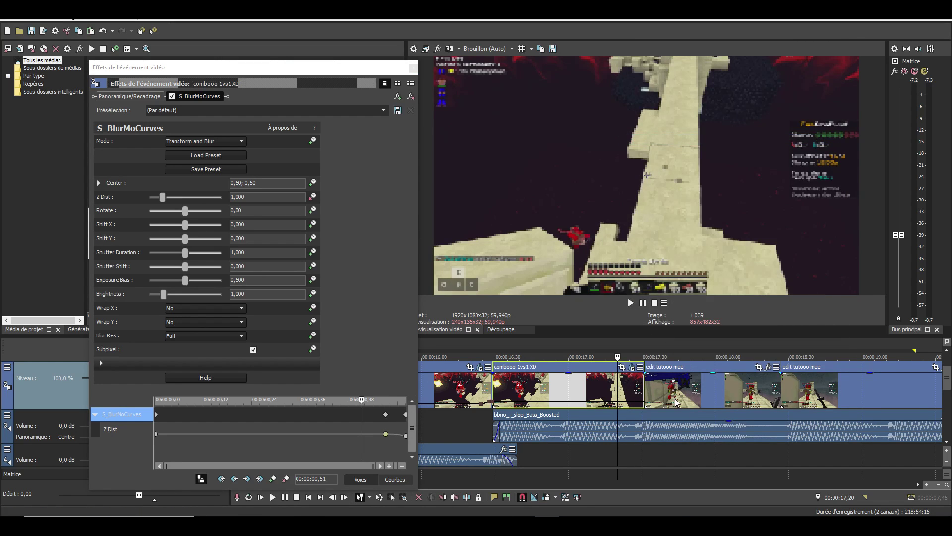
{"action": "left_click", "coordinate": [676, 394]}
{"action": "right_click", "coordinate": [676, 394]}
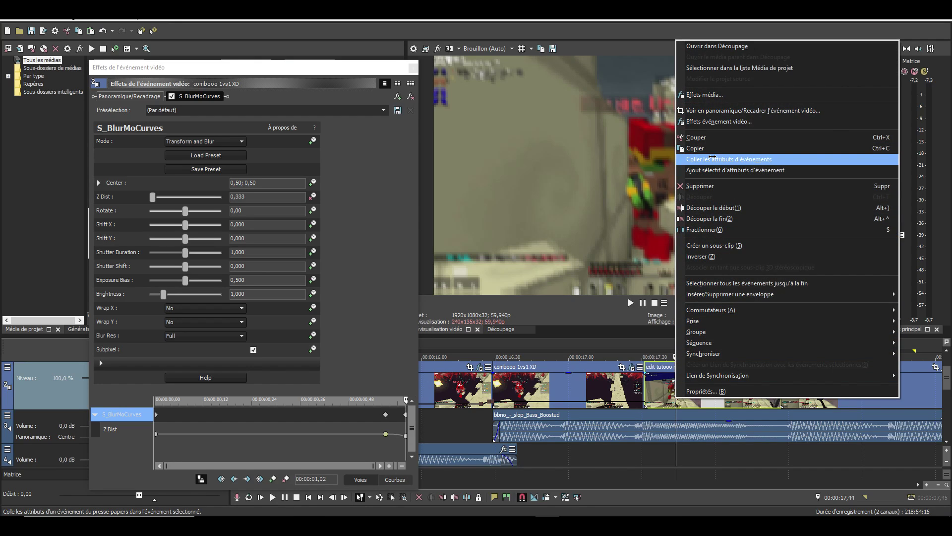
{"action": "left_click", "coordinate": [712, 157]}
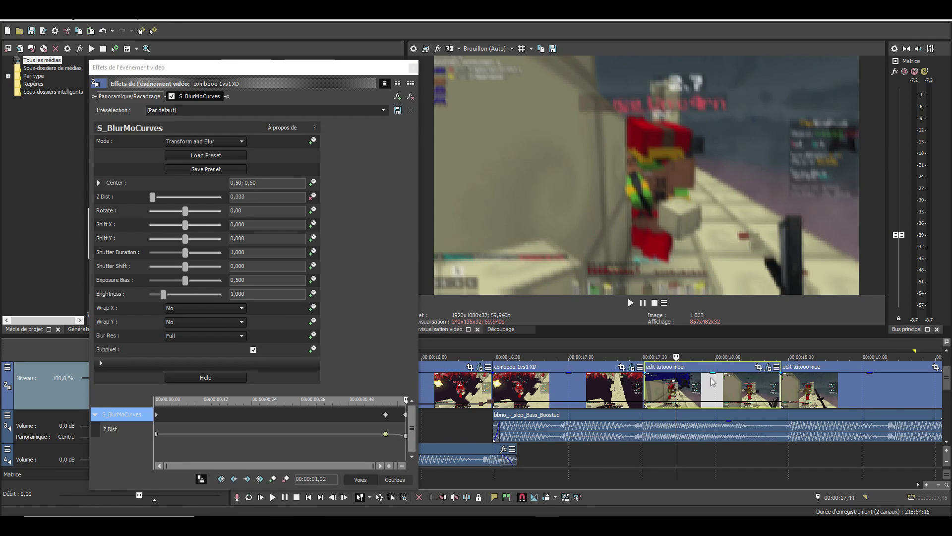
Remove the velocity envelope from the first edit tutooo mee piece
{"action": "right_click", "coordinate": [708, 405]}
{"action": "mouse_move", "coordinate": [808, 287]}
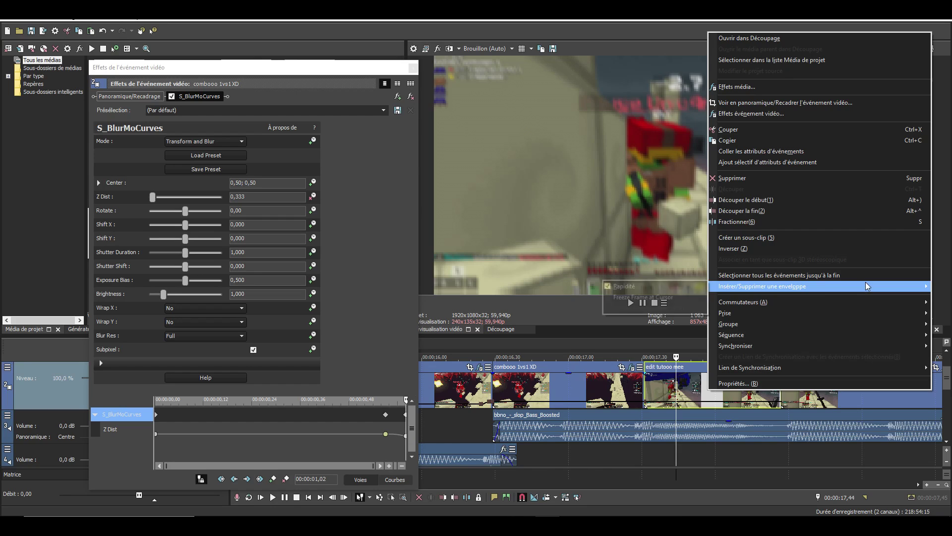
{"action": "left_click", "coordinate": [646, 287]}
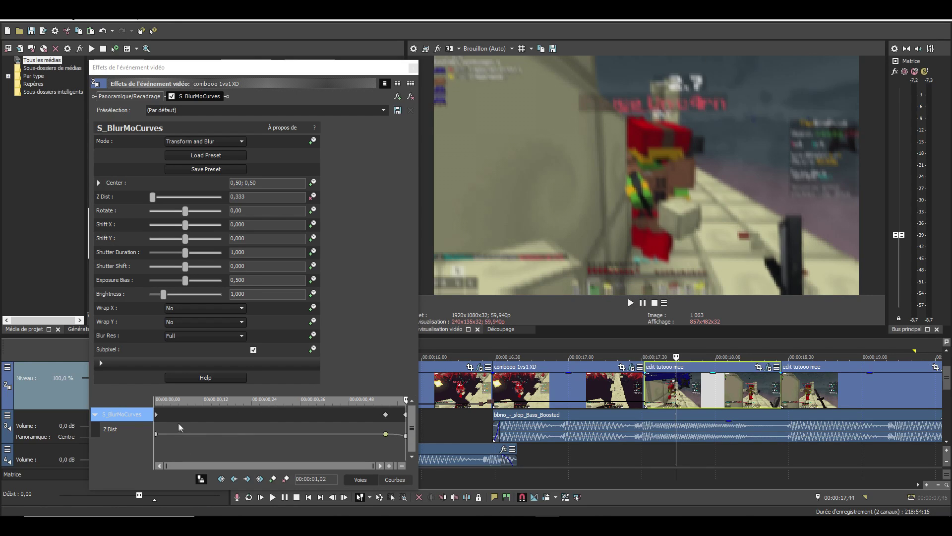
Delete the starting S_BlurMoCurves keyframe of the combooo 1vs1 XD clip and move the 0,333 keyframe to the clip's start
{"action": "left_click_drag", "start_coordinate": [405, 414], "coordinate": [219, 414]}
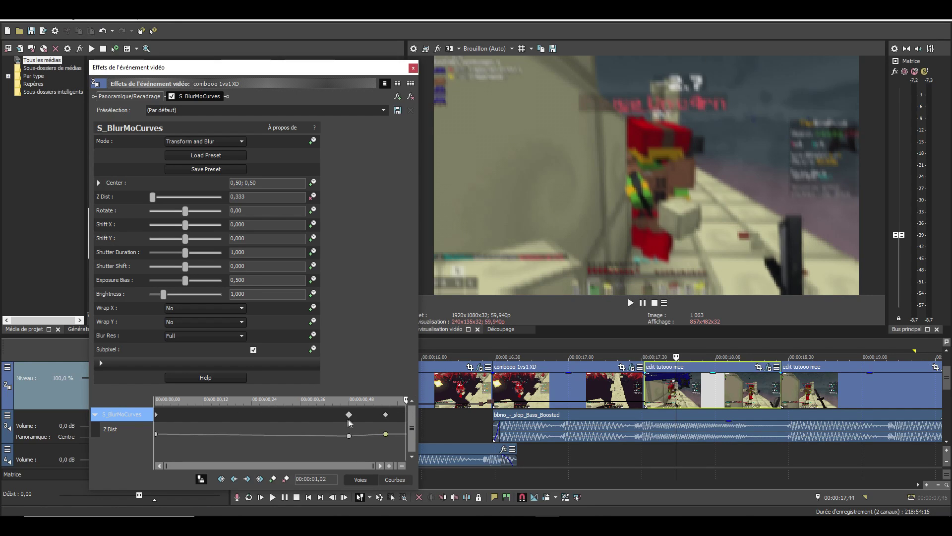
{"action": "right_click", "coordinate": [157, 415]}
{"action": "left_click", "coordinate": [207, 266]}
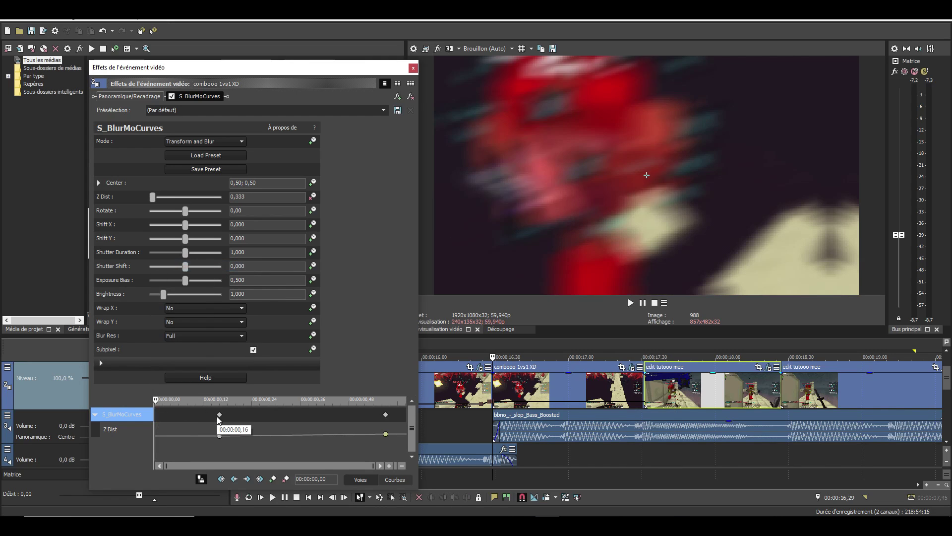
{"action": "left_click_drag", "start_coordinate": [216, 418], "coordinate": [157, 415]}
Move the remaining 1,000 keyframe close to the clip's start and set Z Dist at the starting keyframe to 1,800
{"action": "left_click_drag", "start_coordinate": [387, 418], "coordinate": [184, 418]}
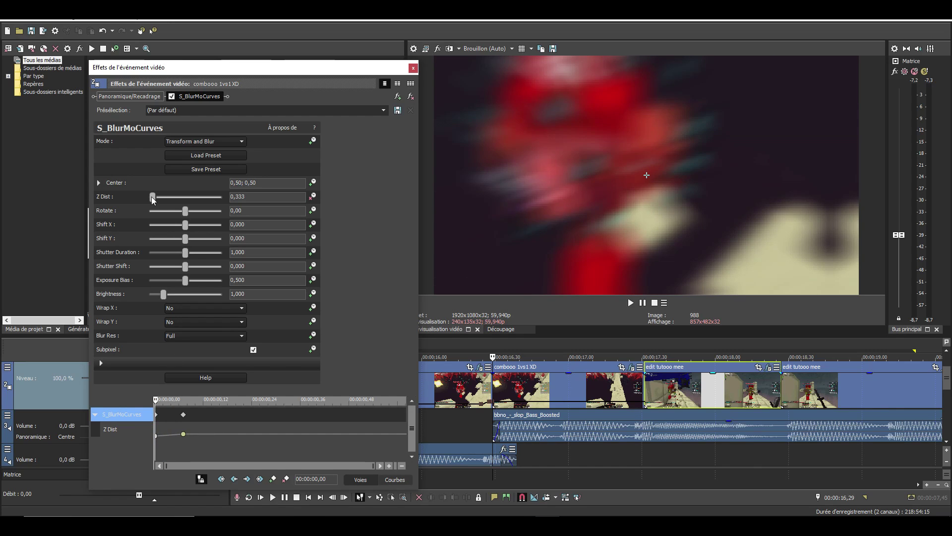
{"action": "left_click_drag", "start_coordinate": [152, 197], "coordinate": [174, 197]}
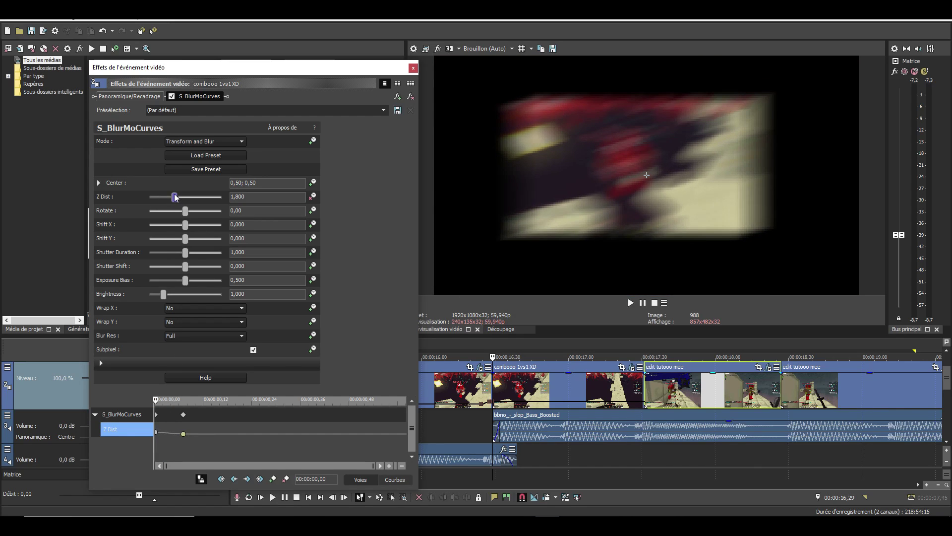
Set Wrap X and Wrap Y of the combooo 1vs1 XD clip to Reflect and apply Fondu rapide to its starting Z Dist keyframe
{"action": "scroll", "coordinate": [192, 306], "scroll_direction": "down", "scroll_amount": 2}
{"action": "scroll", "coordinate": [186, 321], "scroll_direction": "down", "scroll_amount": 1}
{"action": "scroll", "coordinate": [187, 321], "scroll_direction": "down", "scroll_amount": 1}
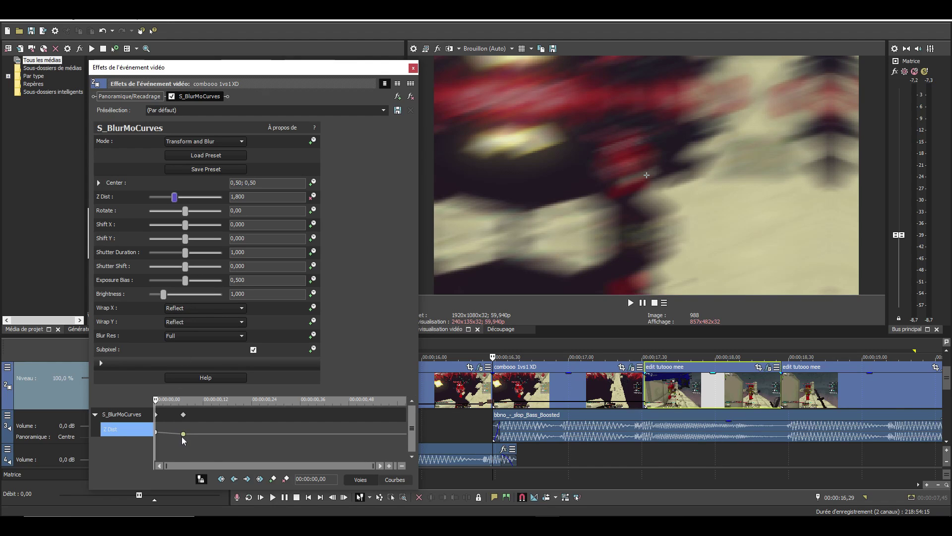
{"action": "right_click", "coordinate": [157, 431]}
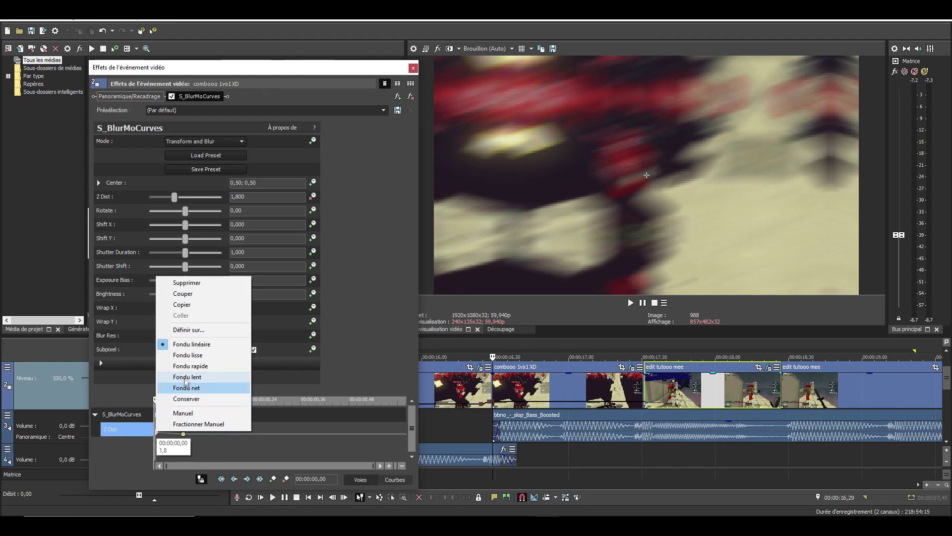
{"action": "left_click", "coordinate": [190, 367]}
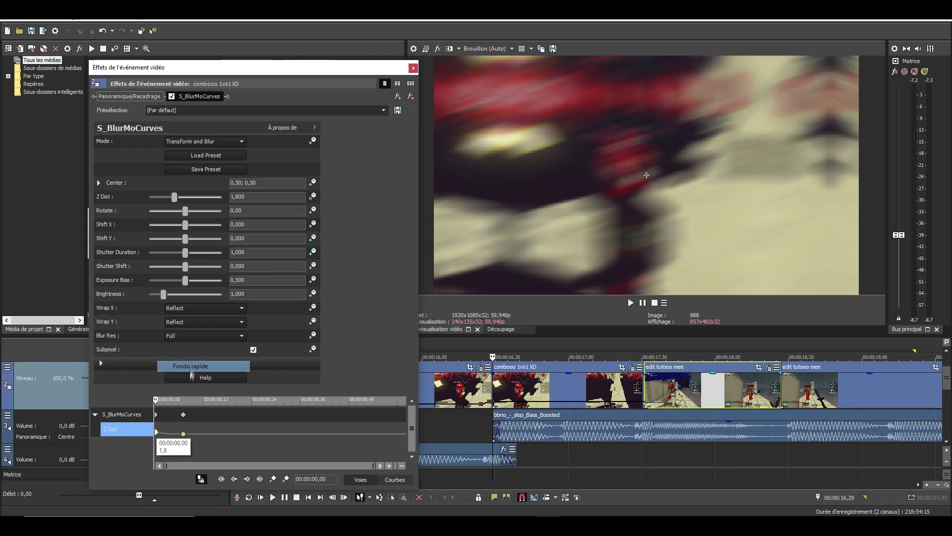
Loop playback from late in the combooo 1vs1 XD clip through the short edit tutooo mee piece and review both cuts
{"action": "double_click", "coordinate": [657, 396]}
{"action": "left_click_drag", "start_coordinate": [645, 349], "coordinate": [596, 358]}
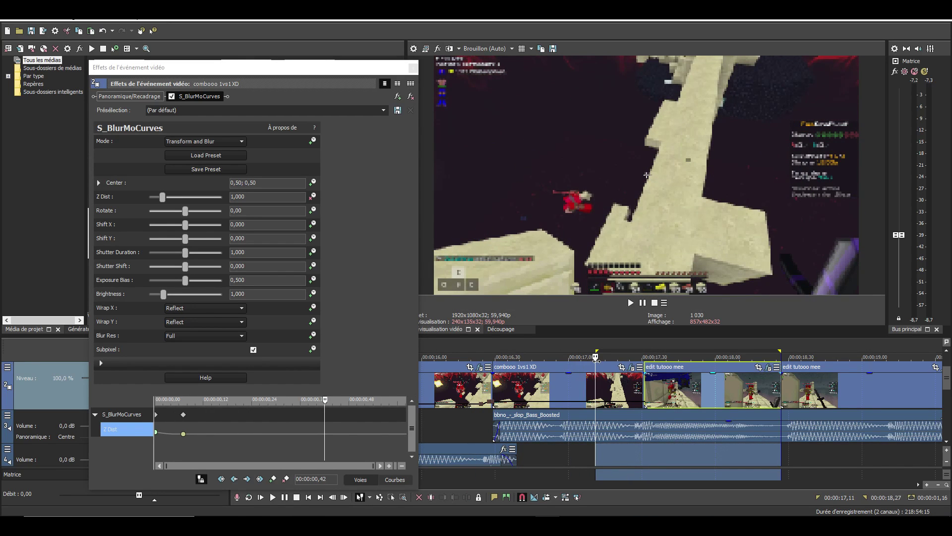
{"action": "left_click", "coordinate": [595, 368]}
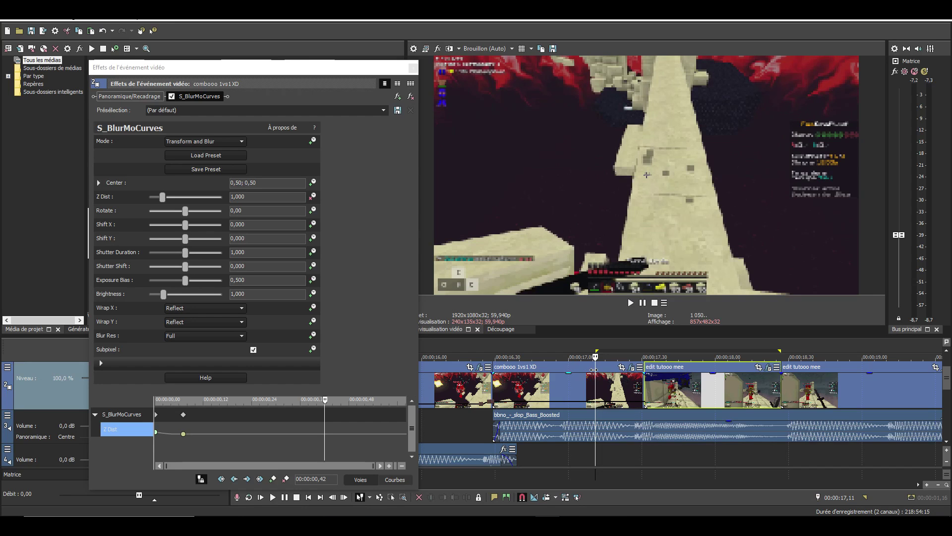
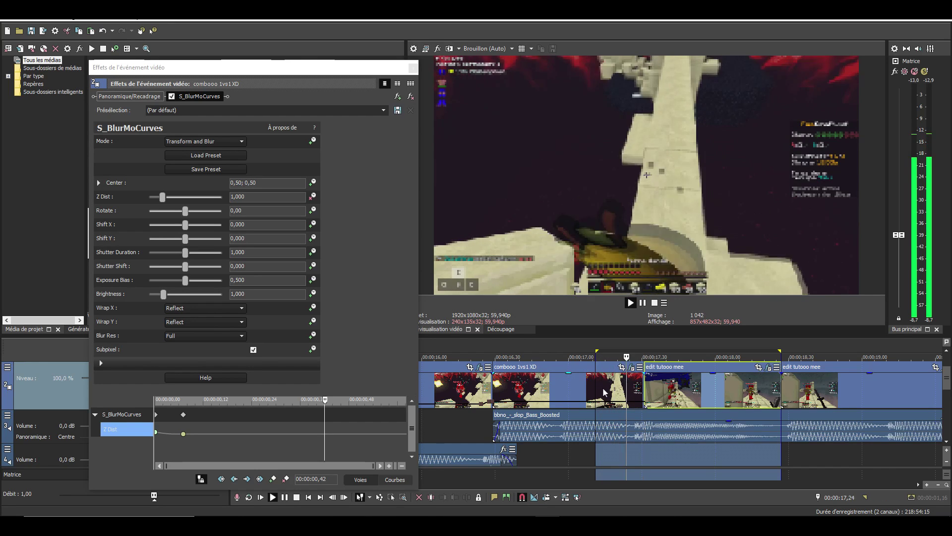
{"action": "left_click", "coordinate": [621, 389]}
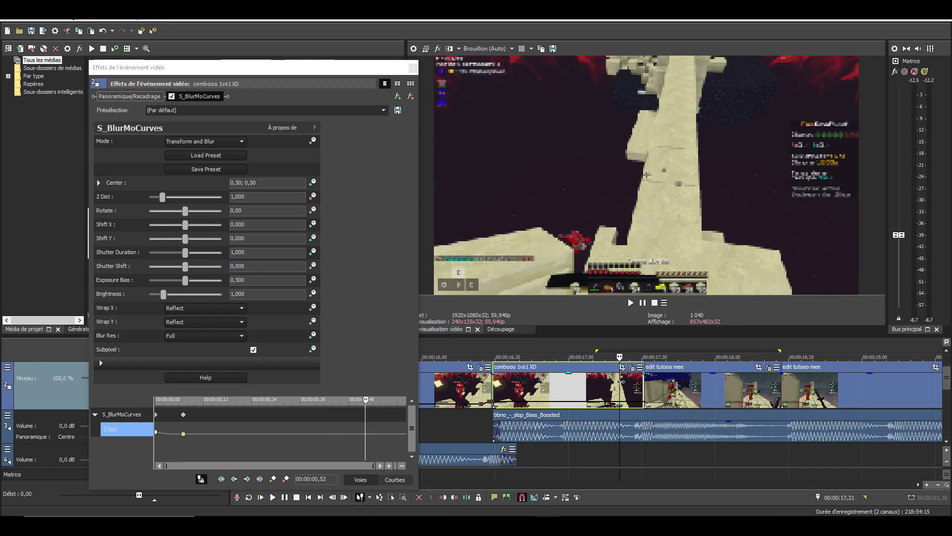
{"action": "key", "text": "space"}
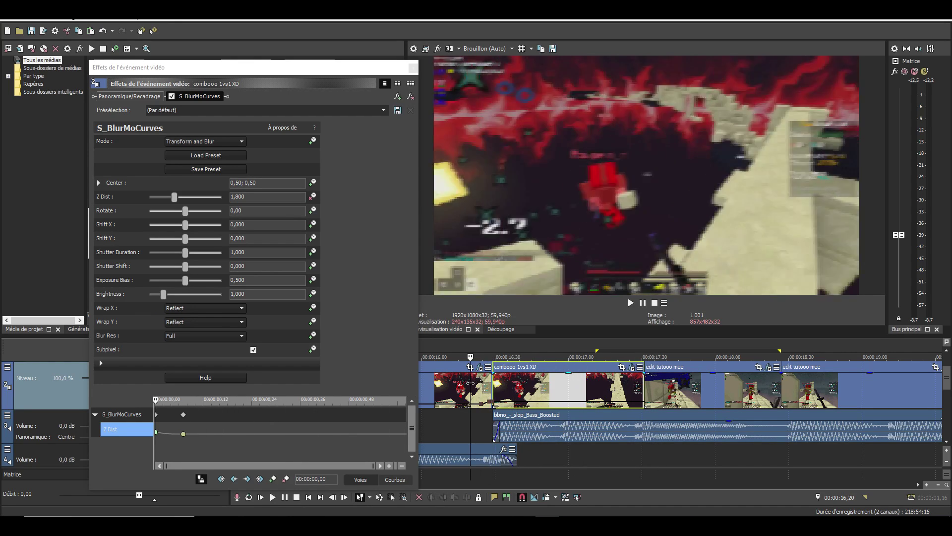
{"action": "left_click", "coordinate": [468, 384]}
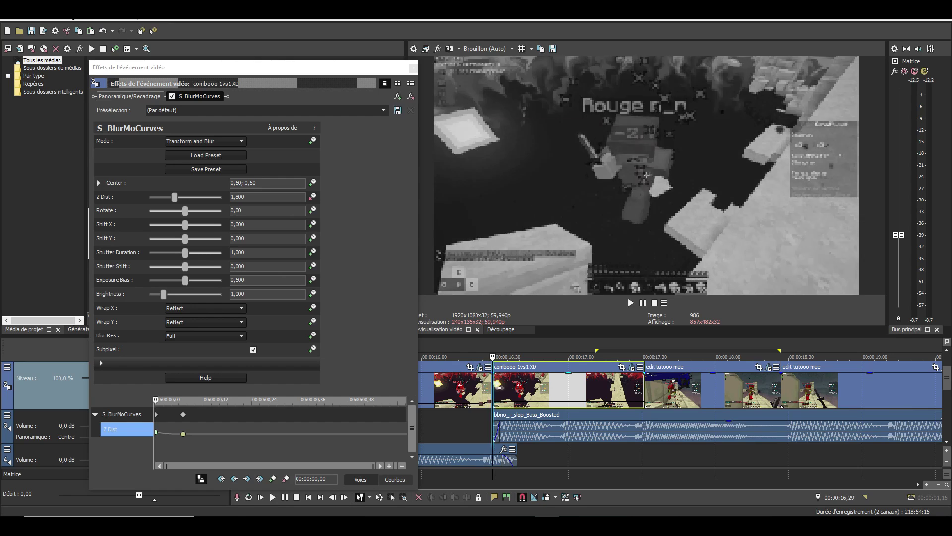
{"action": "left_click", "coordinate": [588, 387]}
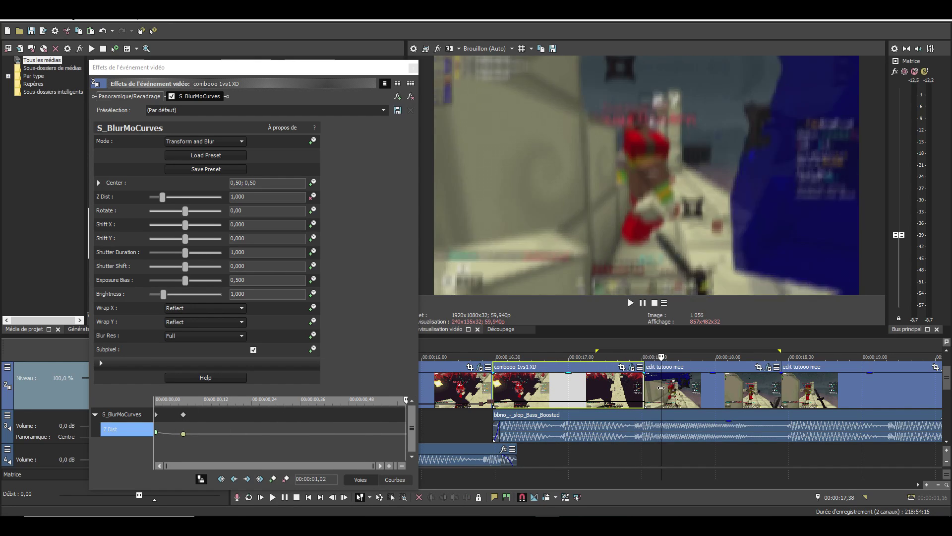
{"action": "left_click_drag", "start_coordinate": [671, 386], "coordinate": [765, 385]}
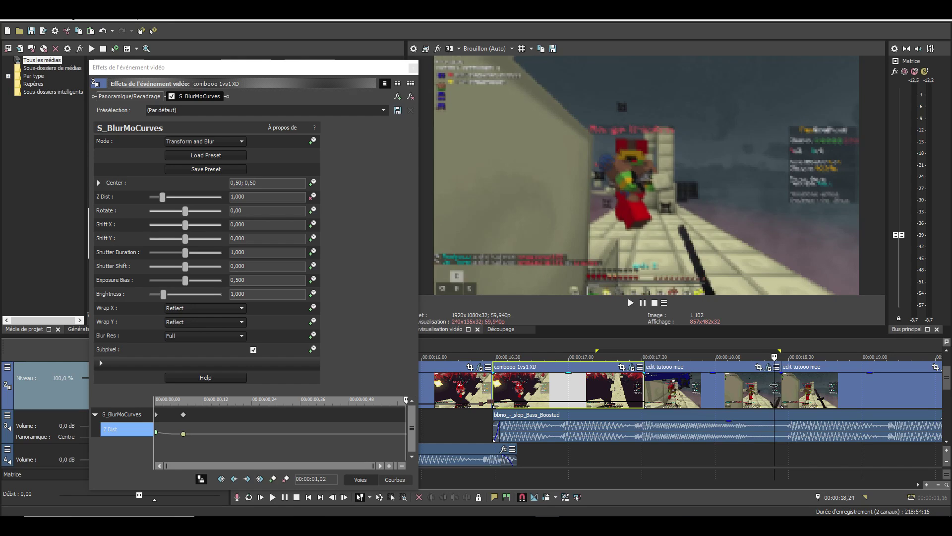
{"action": "left_click", "coordinate": [620, 389]}
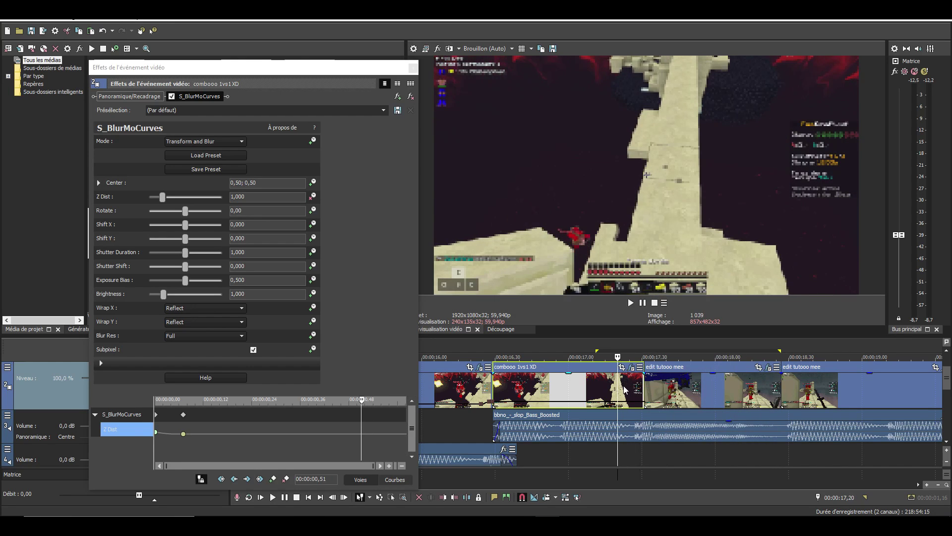
Move the combooo 1vs1 XD clip's starting keyframe to its end and the 1,000 keyframe to 00:00:00,55, then set the end keyframe's Z Dist to 0,233
{"action": "left_click", "coordinate": [624, 389]}
{"action": "left_click", "coordinate": [632, 367]}
{"action": "left_click", "coordinate": [177, 418]}
{"action": "left_click_drag", "start_coordinate": [164, 416], "coordinate": [413, 421]}
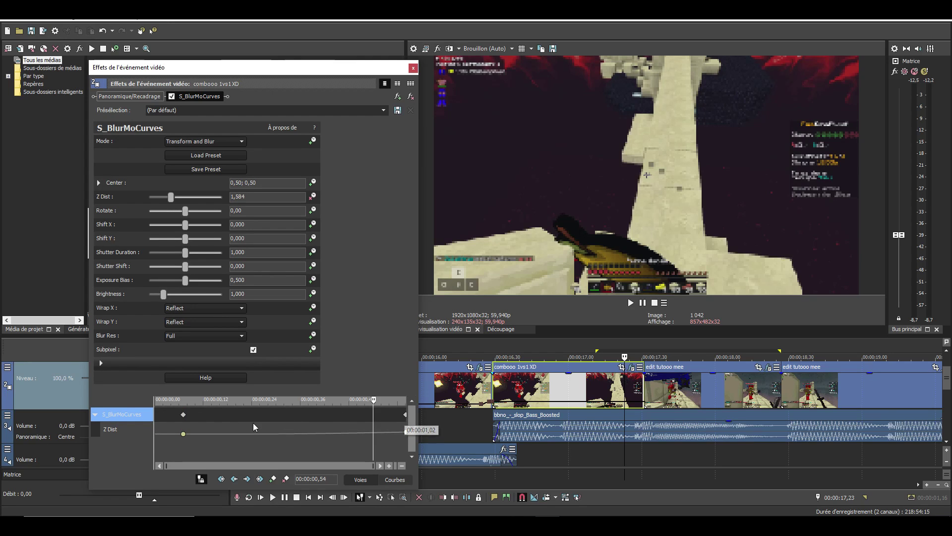
{"action": "left_click_drag", "start_coordinate": [183, 414], "coordinate": [377, 415]}
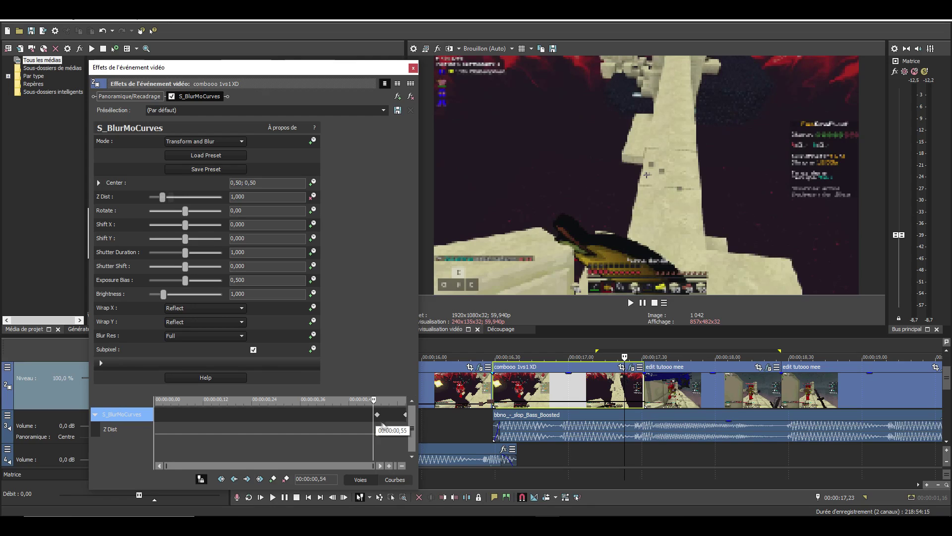
{"action": "left_click", "coordinate": [407, 400]}
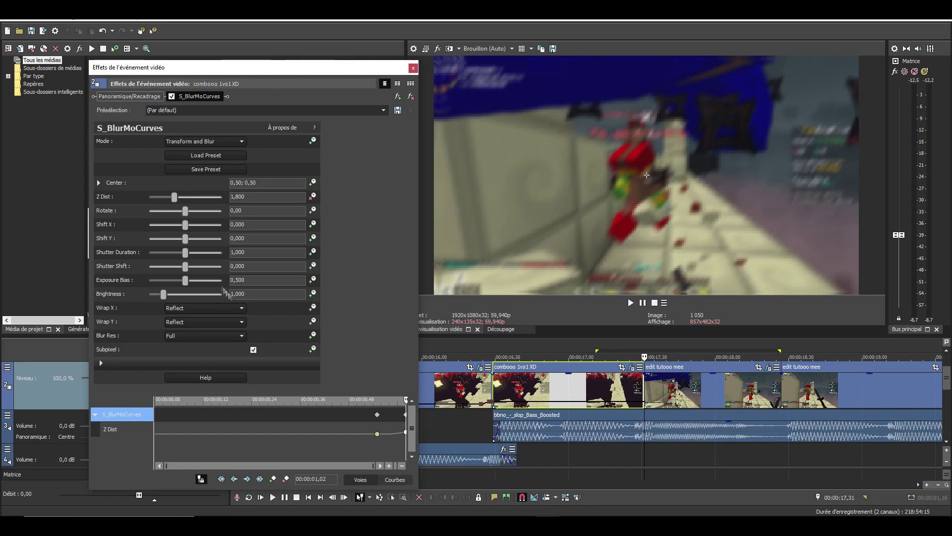
{"action": "left_click_drag", "start_coordinate": [174, 196], "coordinate": [149, 210]}
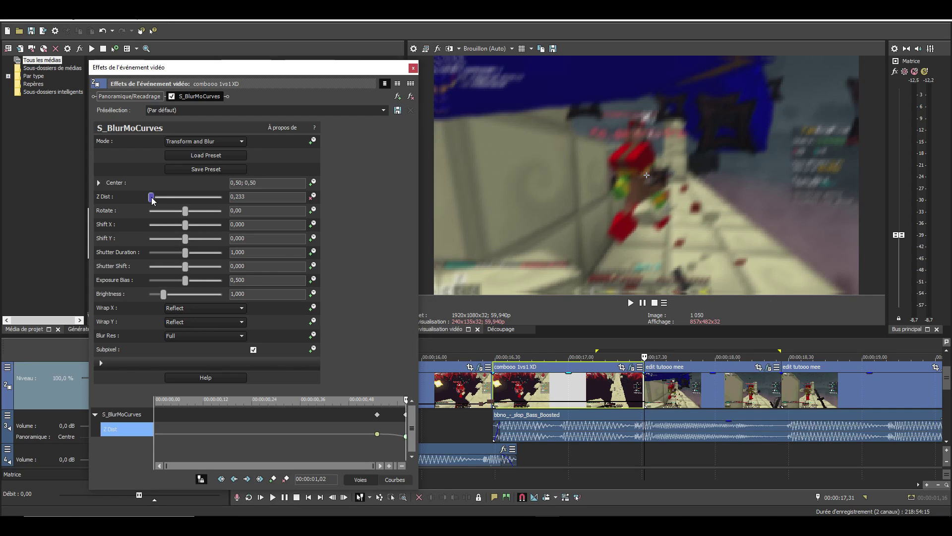
Set the short edit tutooo mee piece's starting Z Dist to 1,733 and its Wrap X and Wrap Y to Reflect
{"action": "left_click", "coordinate": [716, 385]}
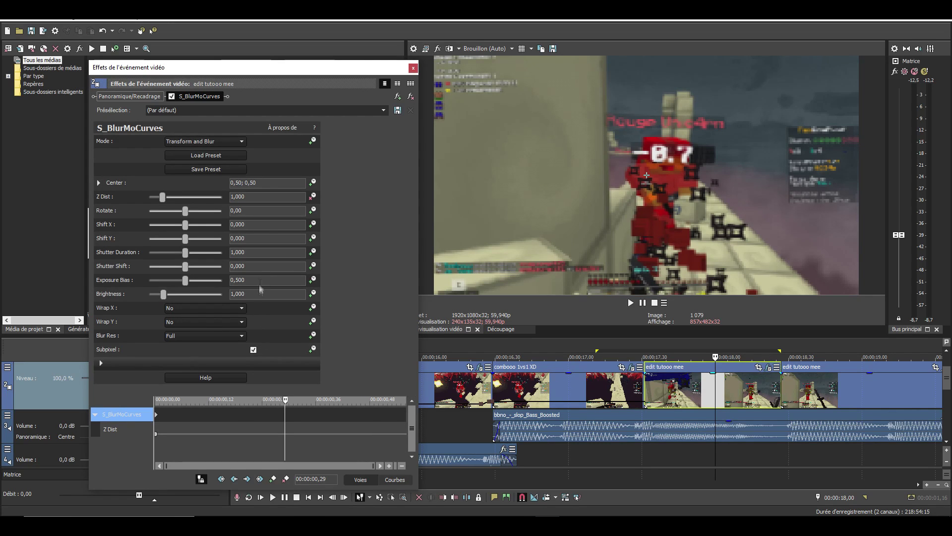
{"action": "left_click", "coordinate": [156, 416]}
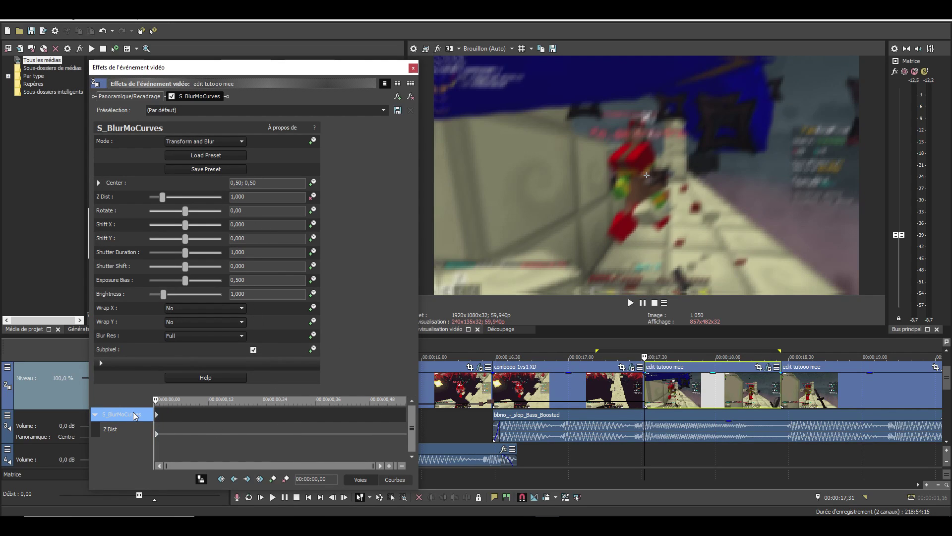
{"action": "left_click_drag", "start_coordinate": [162, 197], "coordinate": [173, 197]}
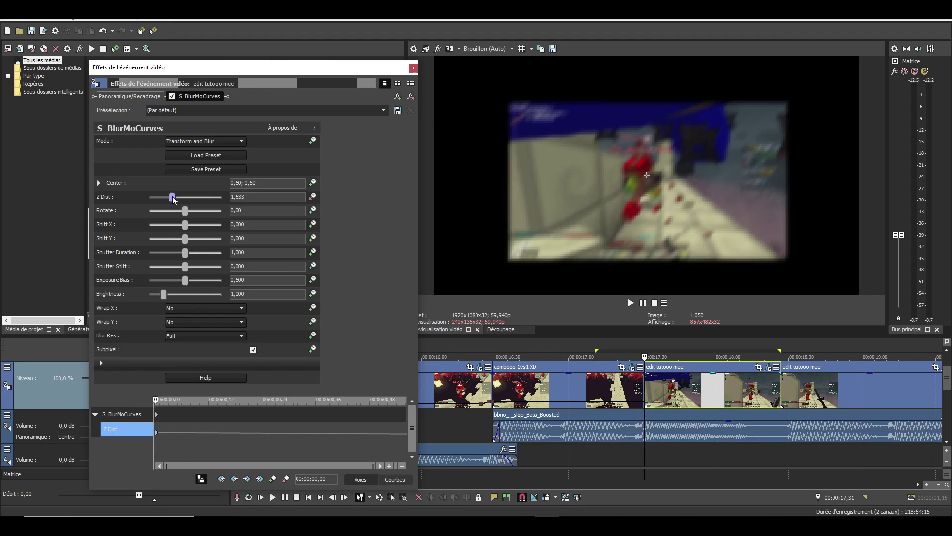
{"action": "scroll", "coordinate": [193, 309], "scroll_direction": "down", "scroll_amount": 2}
{"action": "scroll", "coordinate": [192, 323], "scroll_direction": "down", "scroll_amount": 2}
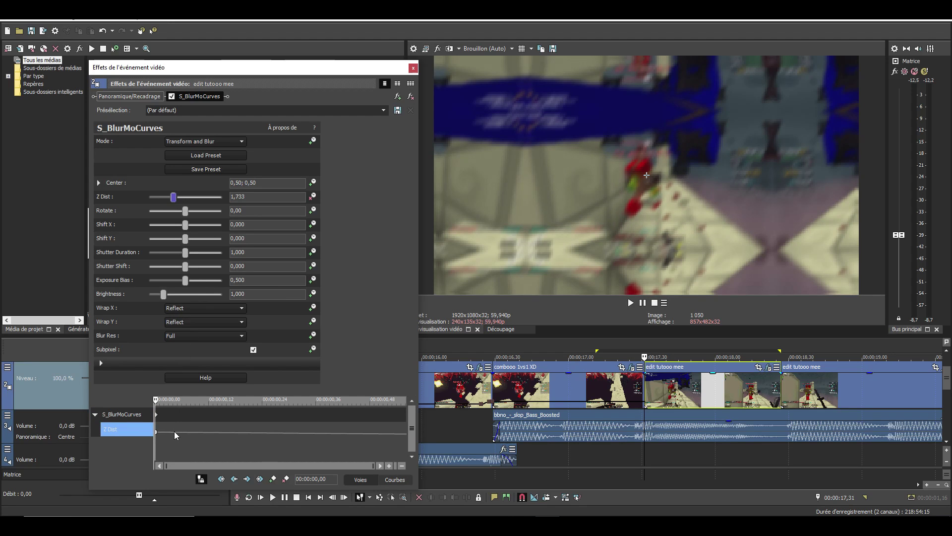
Add a Z Dist keyframe of 1,000 at 00:00:00,04 in the short edit tutooo mee piece
{"action": "left_click", "coordinate": [254, 197]}
{"action": "type", "text": "1"}
{"action": "key", "text": "Return"}
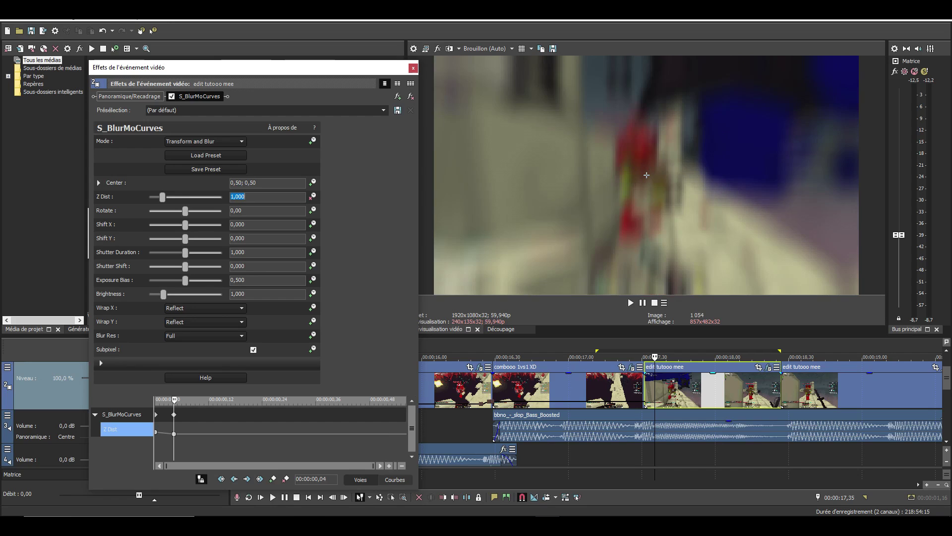
Apply Fondu rapide to the edit tutooo mee piece's starting Z Dist keyframe and move its second keyframe slightly further into the clip
{"action": "left_click", "coordinate": [156, 431]}
{"action": "right_click", "coordinate": [157, 432]}
{"action": "left_click", "coordinate": [191, 369]}
{"action": "left_click_drag", "start_coordinate": [174, 414], "coordinate": [186, 414]}
Play back the zoom transition from the combooo 1vs1 XD clip into the edit tutooo mee piece
{"action": "left_click", "coordinate": [668, 394]}
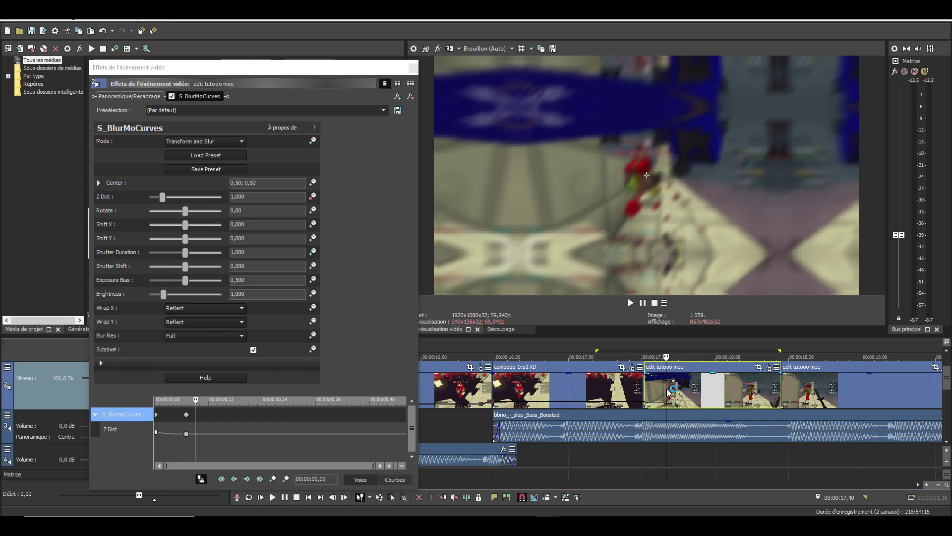
{"action": "key", "text": "space"}
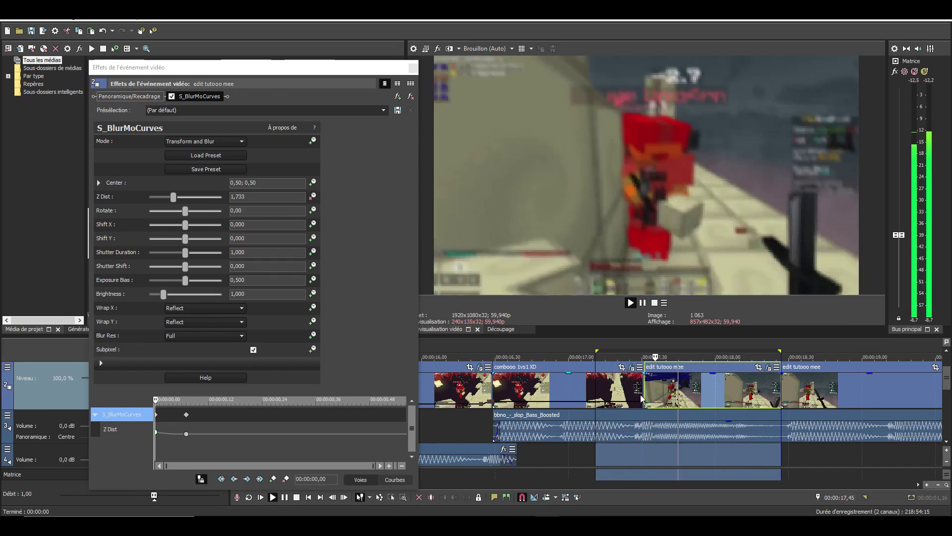
{"action": "left_click", "coordinate": [625, 387]}
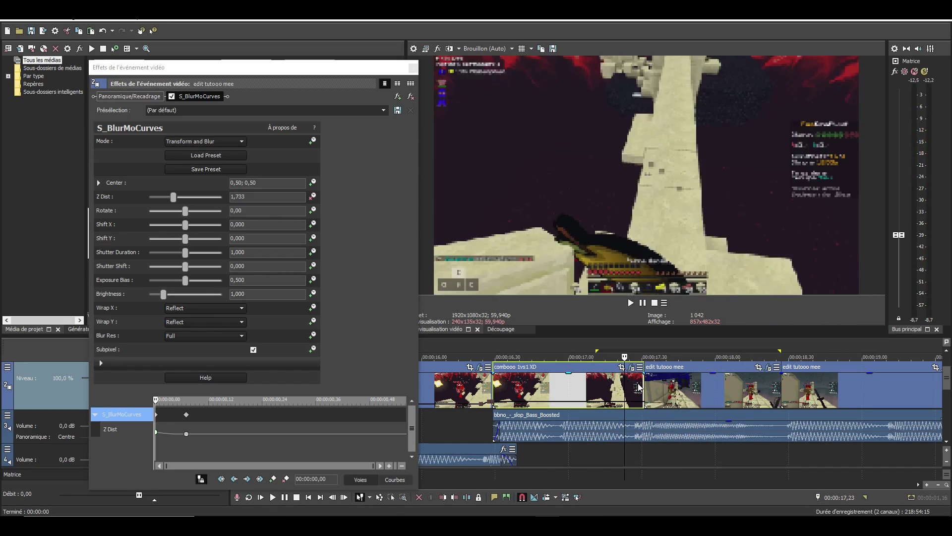
{"action": "key", "text": "space"}
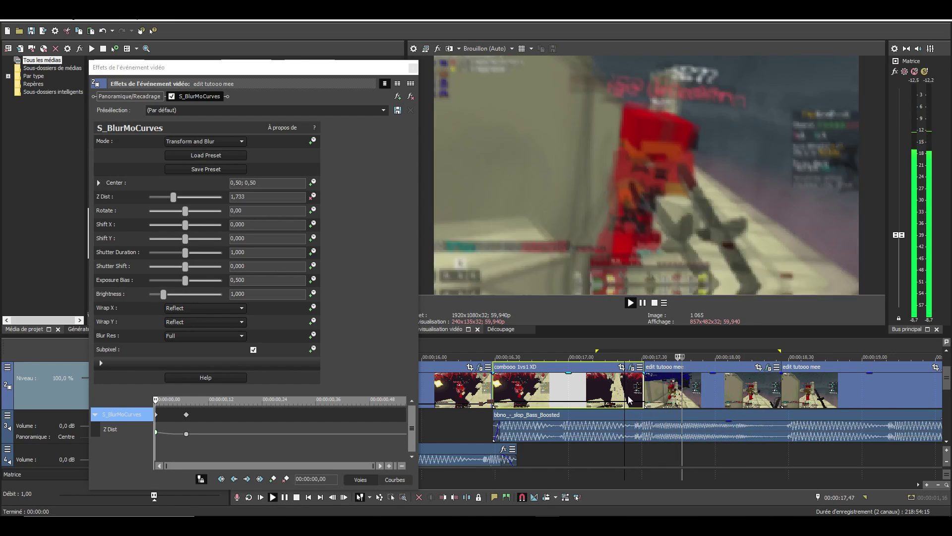
{"action": "key", "text": "space"}
Move the combooo 1vs1 XD clip's 1,000 Z Dist keyframe earlier to 00:00:00,52
{"action": "key", "text": "Left"}
{"action": "key", "text": "Left"}
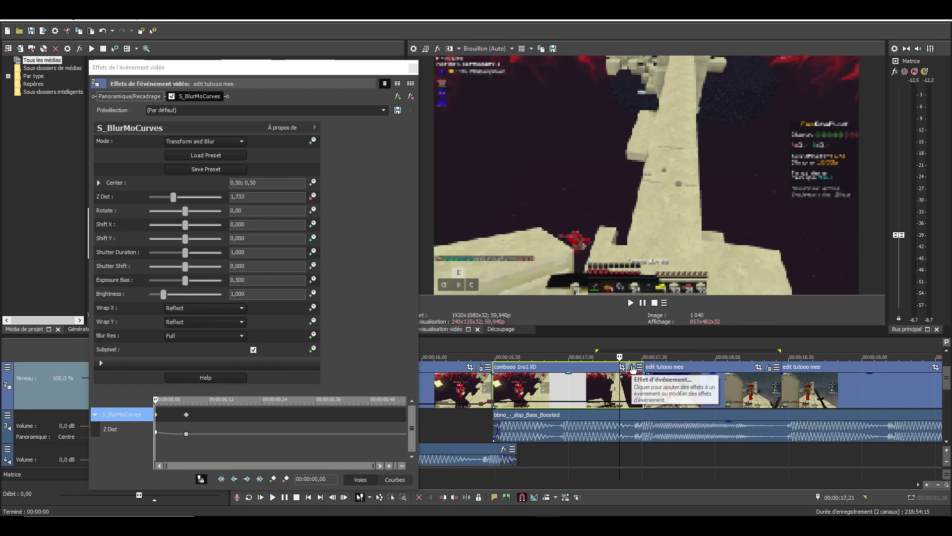
{"action": "left_click", "coordinate": [632, 368]}
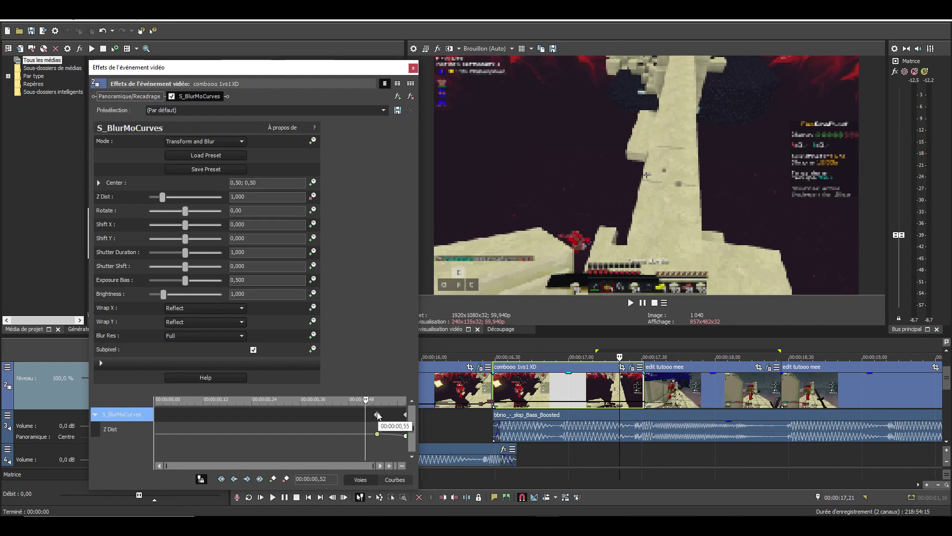
{"action": "left_click_drag", "start_coordinate": [370, 415], "coordinate": [365, 414]}
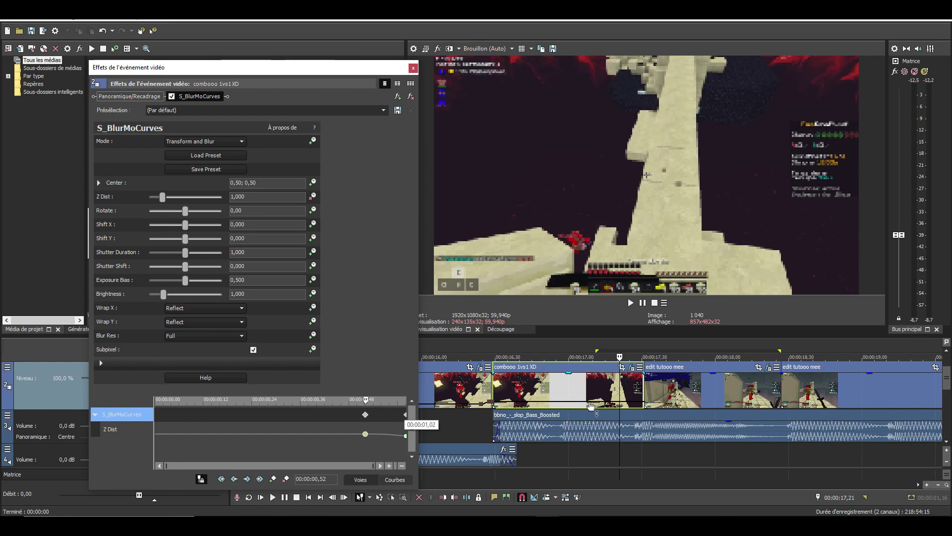
Replay the adjusted zoom transition into the edit tutooo mee piece and close the event effects window
{"action": "left_click", "coordinate": [634, 386]}
{"action": "key", "text": "space"}
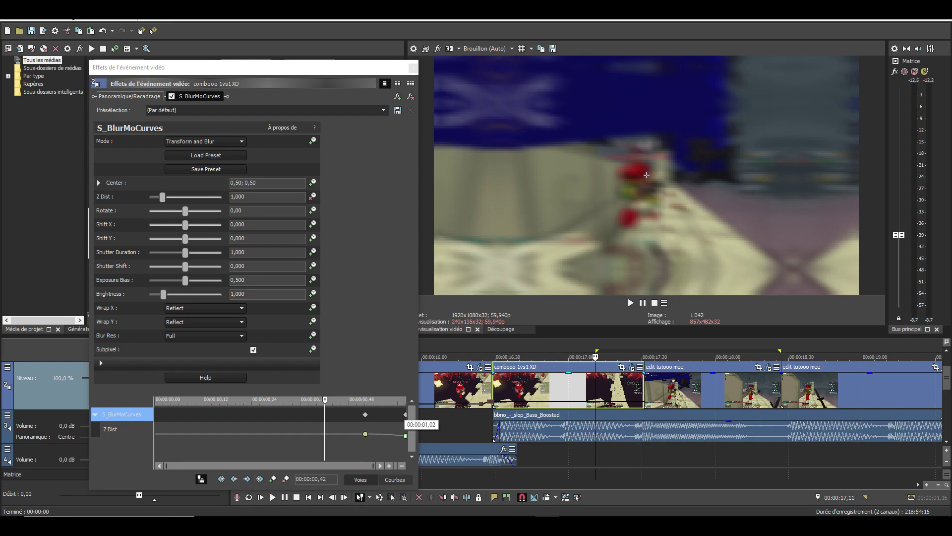
{"action": "key", "text": "space"}
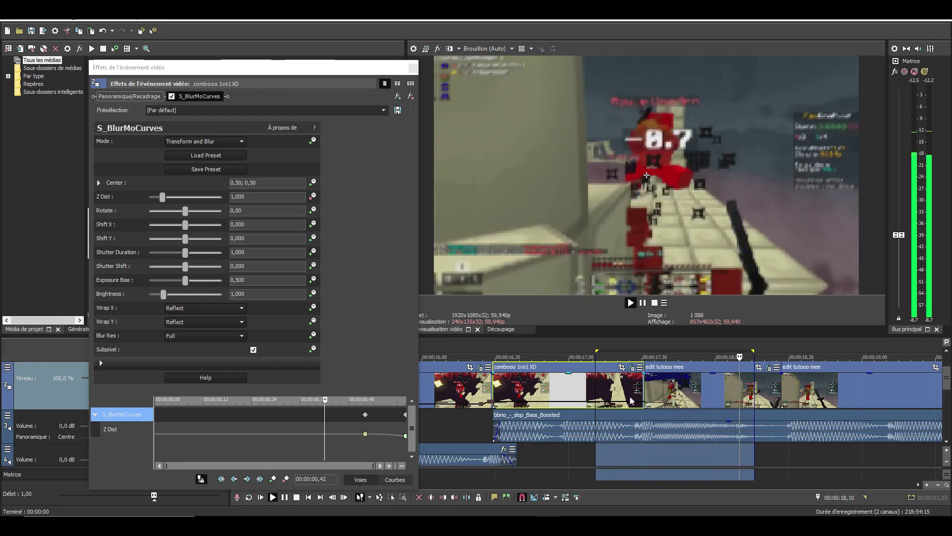
{"action": "key", "text": "space"}
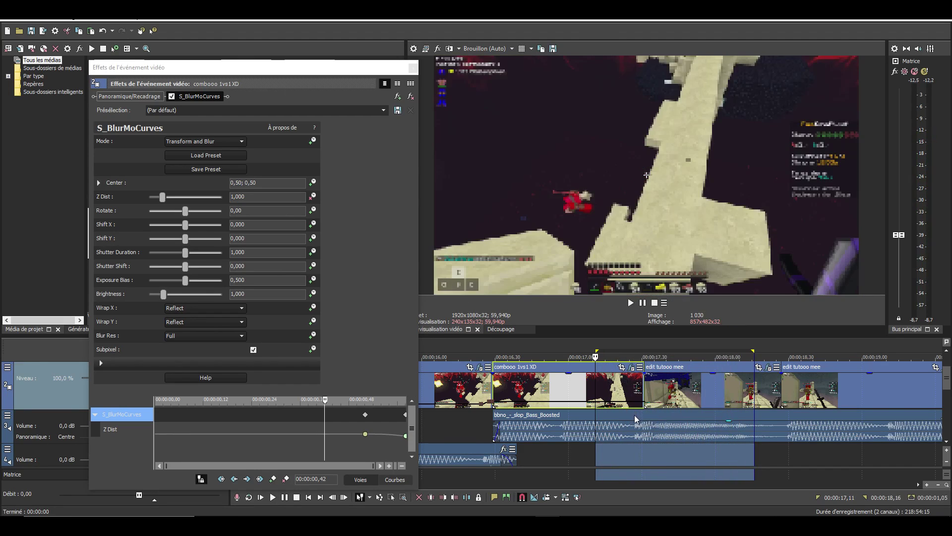
{"action": "left_click", "coordinate": [414, 68]}
Review the long final edit tutooo mee clip against the music between about 19 and 22 seconds
{"action": "scroll", "coordinate": [537, 395], "scroll_direction": "down", "scroll_amount": 3}
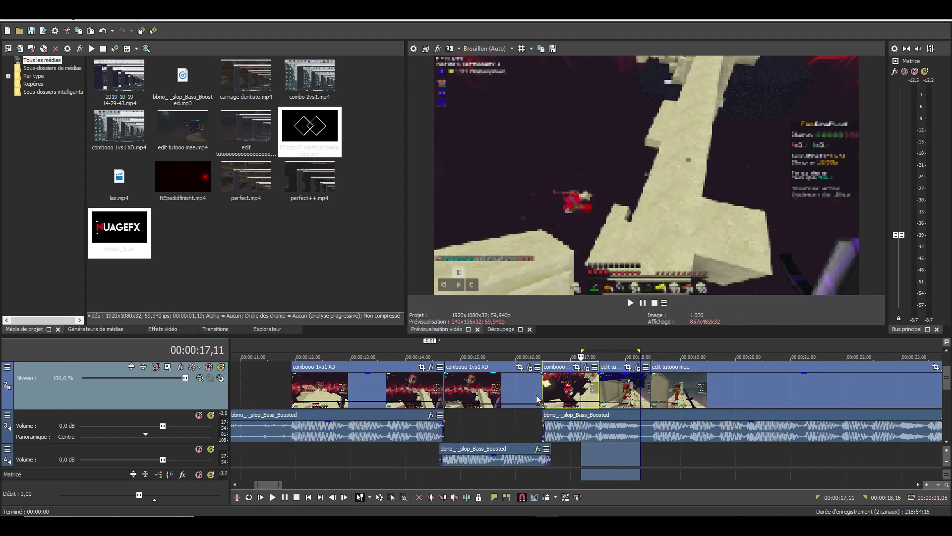
{"action": "left_click", "coordinate": [622, 388]}
{"action": "scroll", "coordinate": [664, 388], "scroll_direction": "down", "scroll_amount": 2}
{"action": "left_click", "coordinate": [610, 390]}
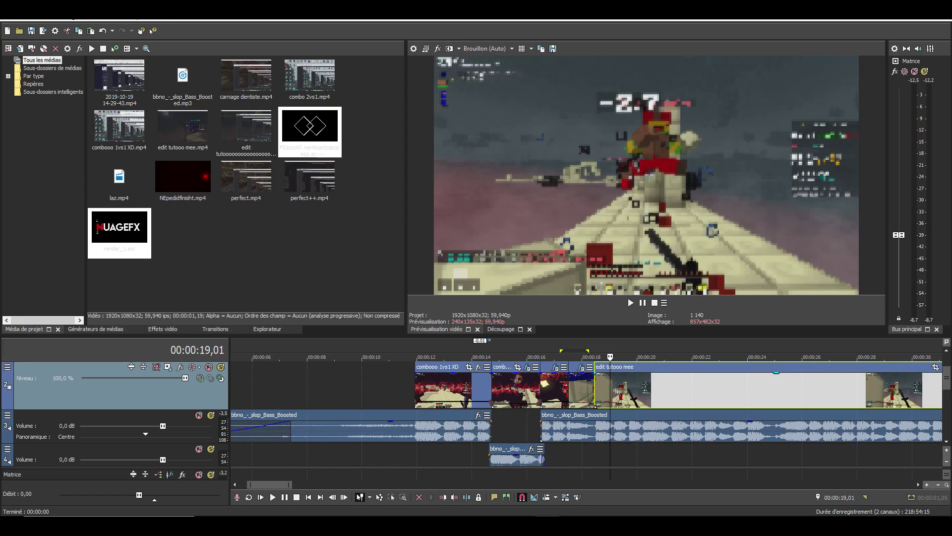
{"action": "left_click", "coordinate": [636, 382]}
{"action": "key", "text": "space"}
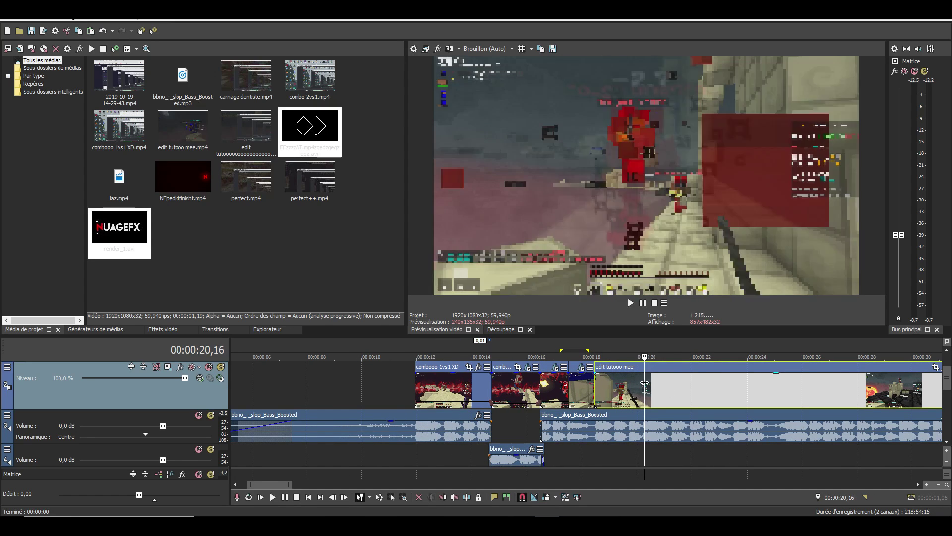
{"action": "key", "text": "space"}
{"action": "left_click", "coordinate": [676, 383]}
{"action": "scroll", "coordinate": [677, 383], "scroll_direction": "up", "scroll_amount": 4}
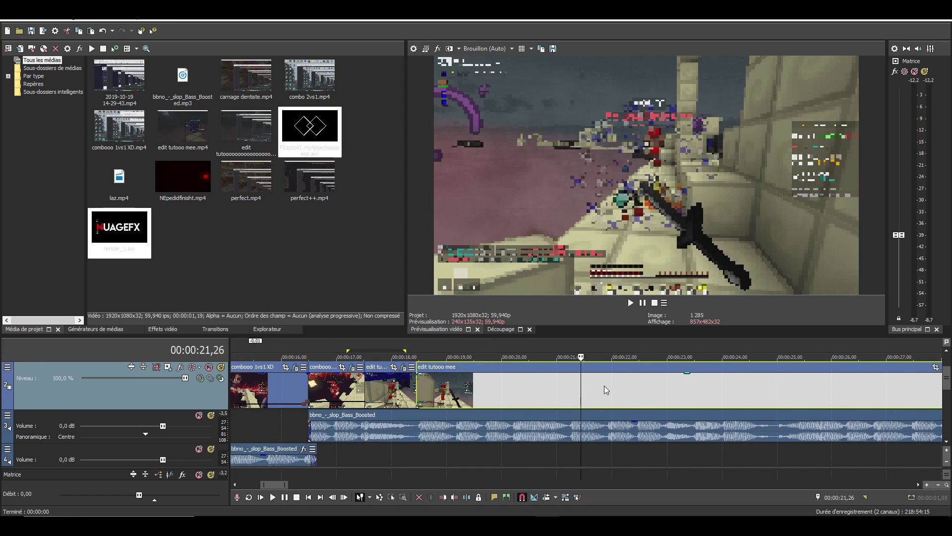
Play the long final edit tutooo mee clip from about 00:00:22,53 and split it at 00:00:25,47
{"action": "left_click", "coordinate": [605, 385]}
{"action": "left_click_drag", "start_coordinate": [607, 387], "coordinate": [637, 380]}
{"action": "left_click", "coordinate": [660, 378]}
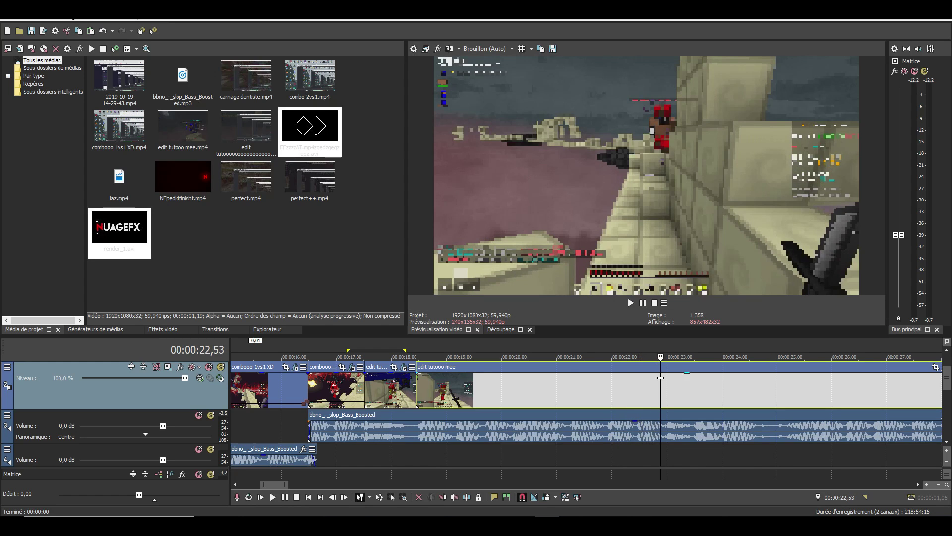
{"action": "key", "text": "space"}
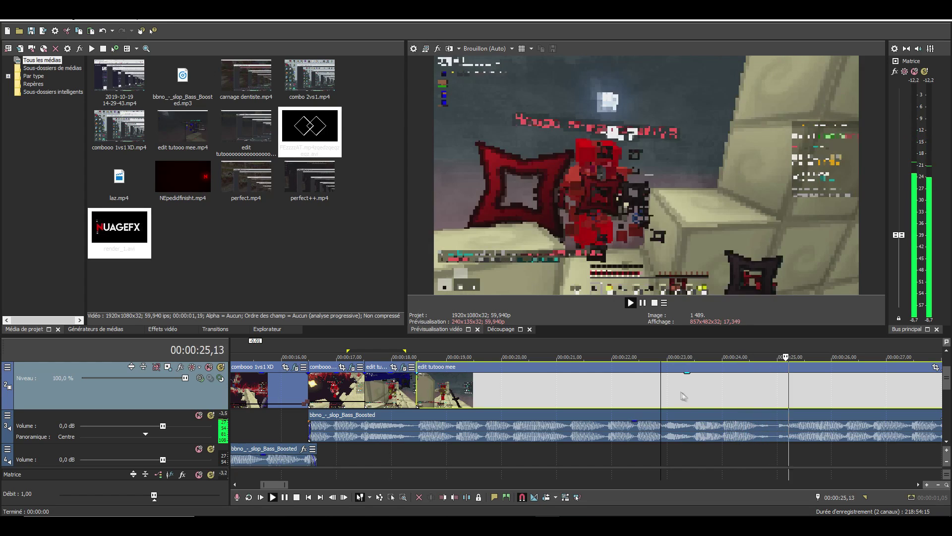
{"action": "key", "text": "space"}
{"action": "left_click", "coordinate": [820, 408]}
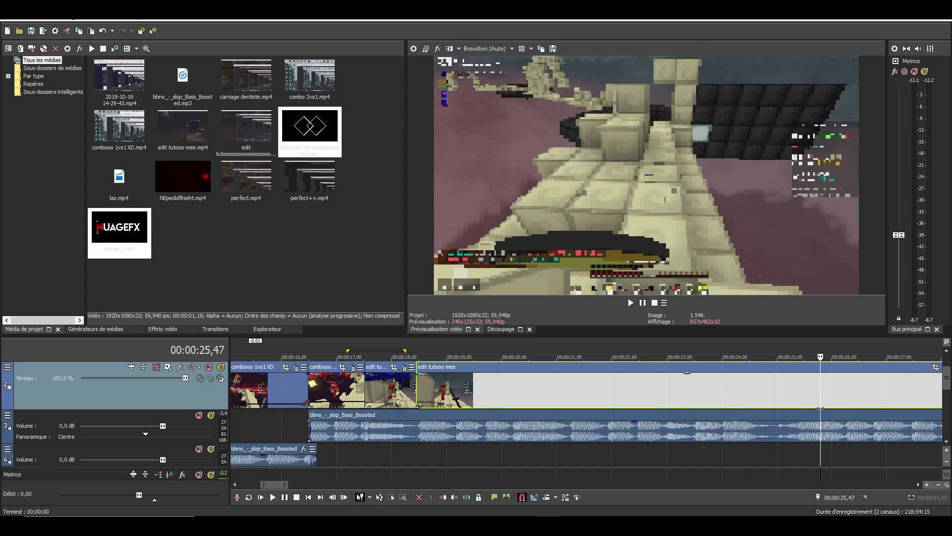
{"action": "key", "text": "s"}
{"action": "scroll", "coordinate": [802, 412], "scroll_direction": "down", "scroll_amount": 3}
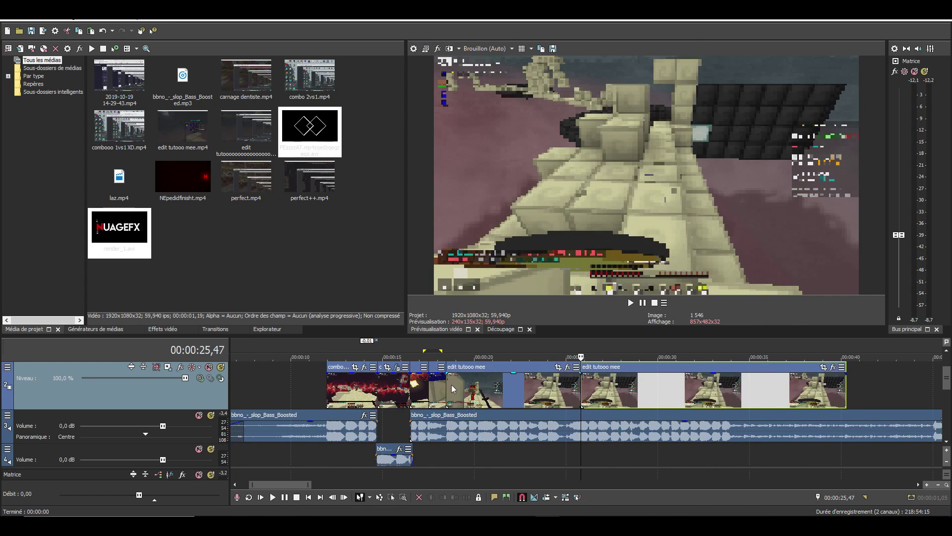
Play back the edit tutooo mee section before the new cut to find where the music changes
{"action": "left_click", "coordinate": [452, 385]}
{"action": "key", "text": "space"}
{"action": "scroll", "coordinate": [516, 402], "scroll_direction": "up", "scroll_amount": 3}
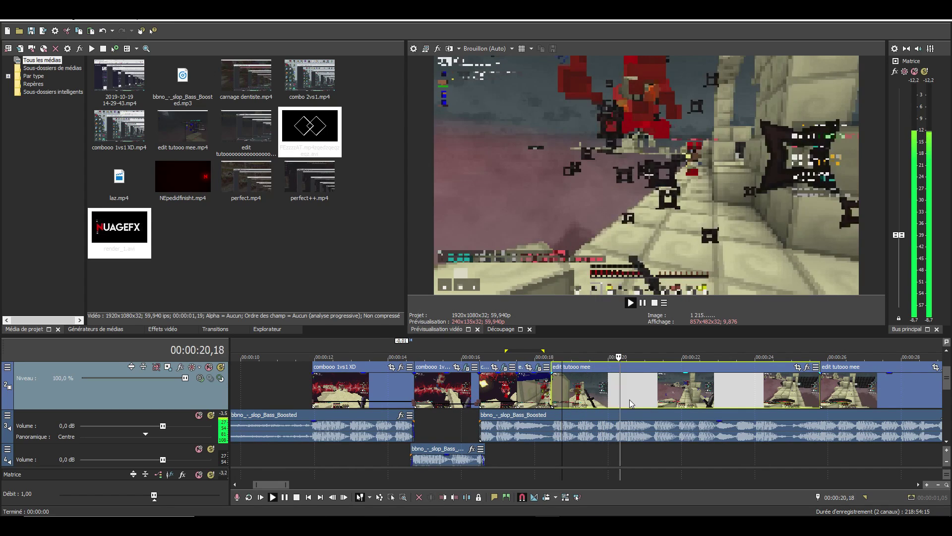
{"action": "scroll", "coordinate": [630, 400], "scroll_direction": "up", "scroll_amount": 2}
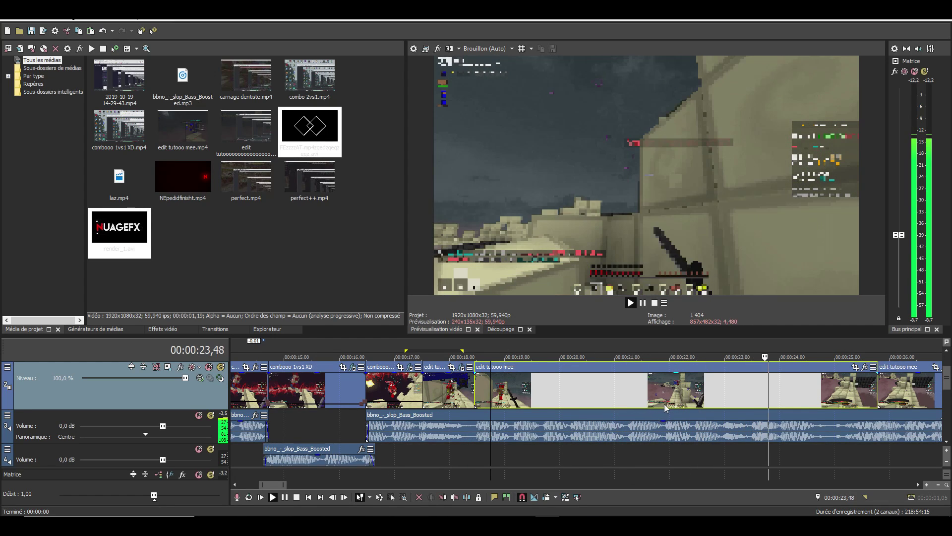
{"action": "left_click", "coordinate": [721, 398]}
{"action": "key", "text": "space"}
{"action": "key", "text": "space"}
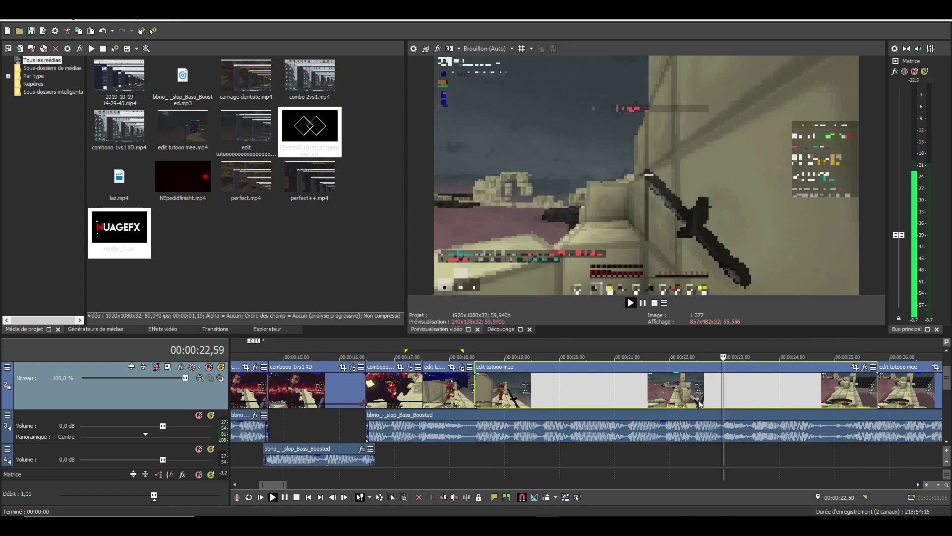
{"action": "key", "text": "space"}
Replay the section from about 00:00:22,56 and split the edit tutooo mee clip at 00:00:22,55
{"action": "scroll", "coordinate": [672, 406], "scroll_direction": "up", "scroll_amount": 3}
{"action": "scroll", "coordinate": [591, 404], "scroll_direction": "down", "scroll_amount": 1}
{"action": "scroll", "coordinate": [591, 403], "scroll_direction": "up", "scroll_amount": 2}
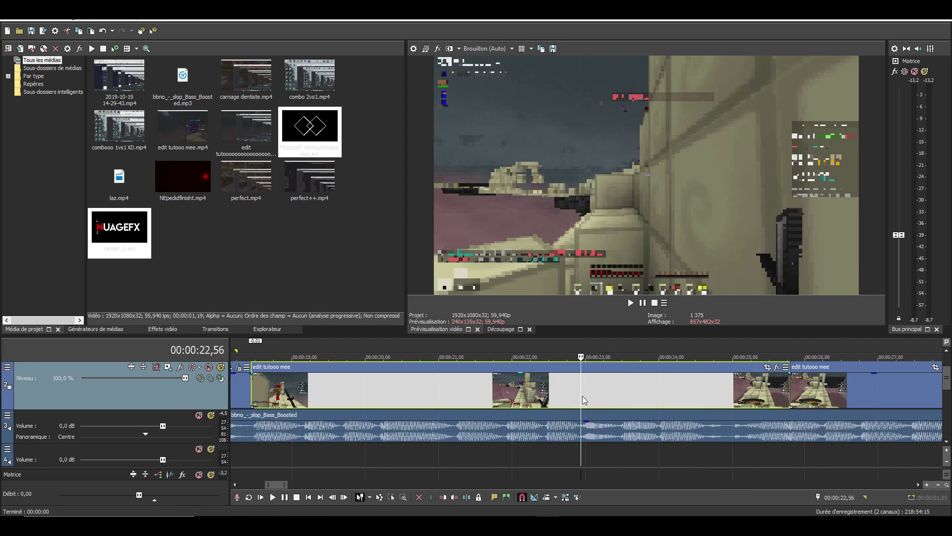
{"action": "key", "text": "space"}
{"action": "scroll", "coordinate": [572, 393], "scroll_direction": "down", "scroll_amount": 3}
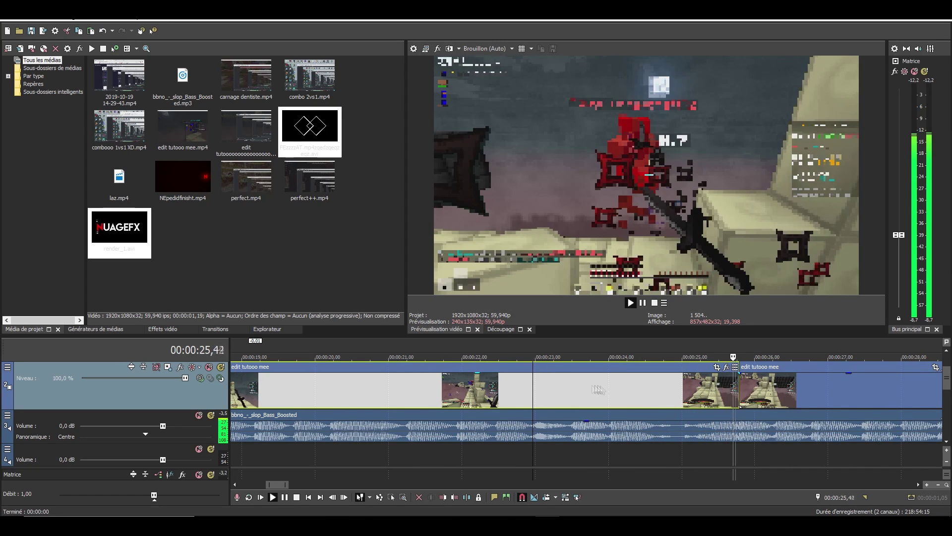
{"action": "key", "text": "space"}
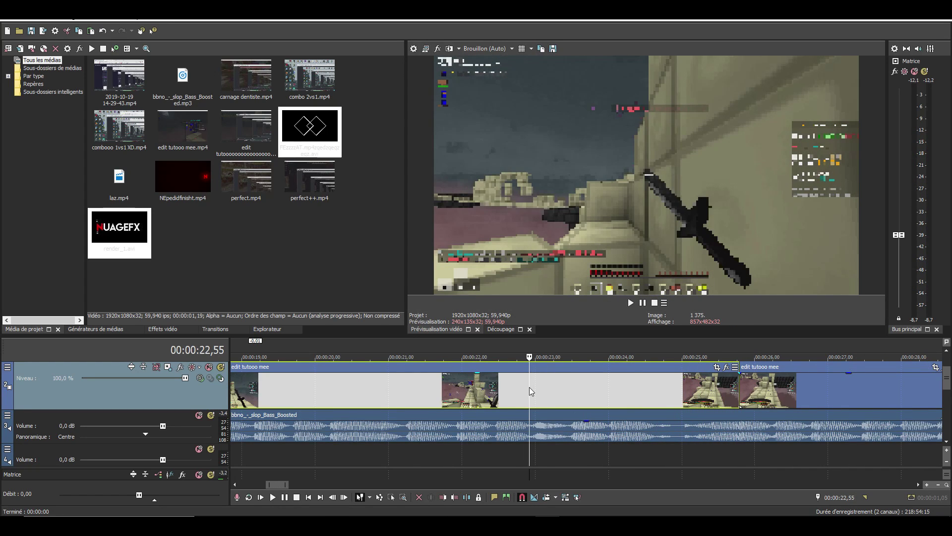
{"action": "key", "text": "s"}
Add the Simulateur de télévision VEGAS effect to the edit tutooo mee piece starting at 00:00:22,55
{"action": "left_click", "coordinate": [552, 391]}
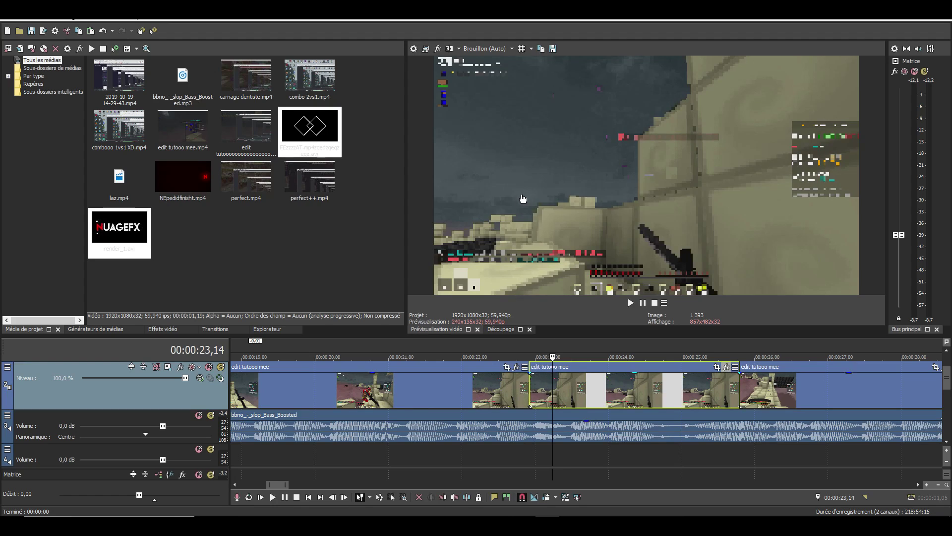
{"action": "left_click", "coordinate": [516, 366]}
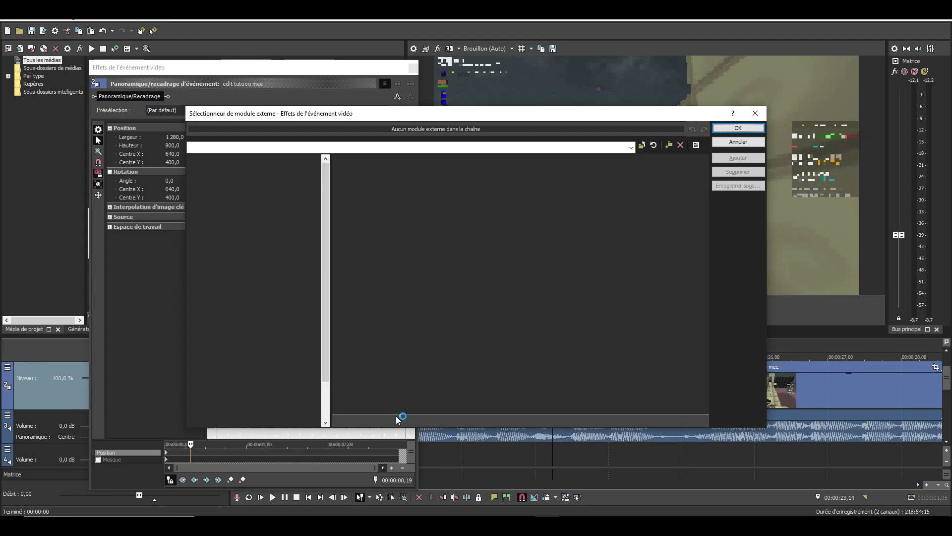
{"action": "left_click_drag", "start_coordinate": [362, 412], "coordinate": [657, 398]}
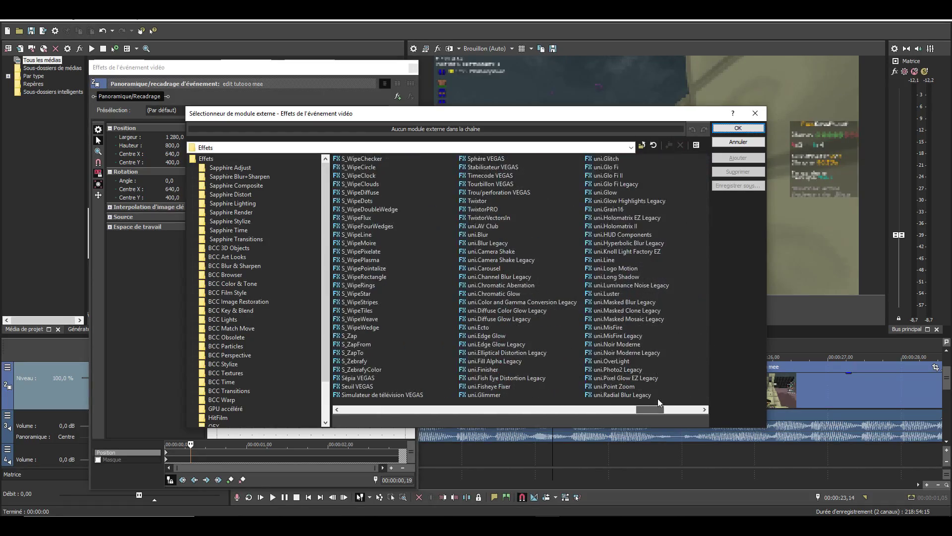
{"action": "left_click", "coordinate": [378, 395]}
{"action": "left_click", "coordinate": [738, 157]}
{"action": "left_click", "coordinate": [737, 128]}
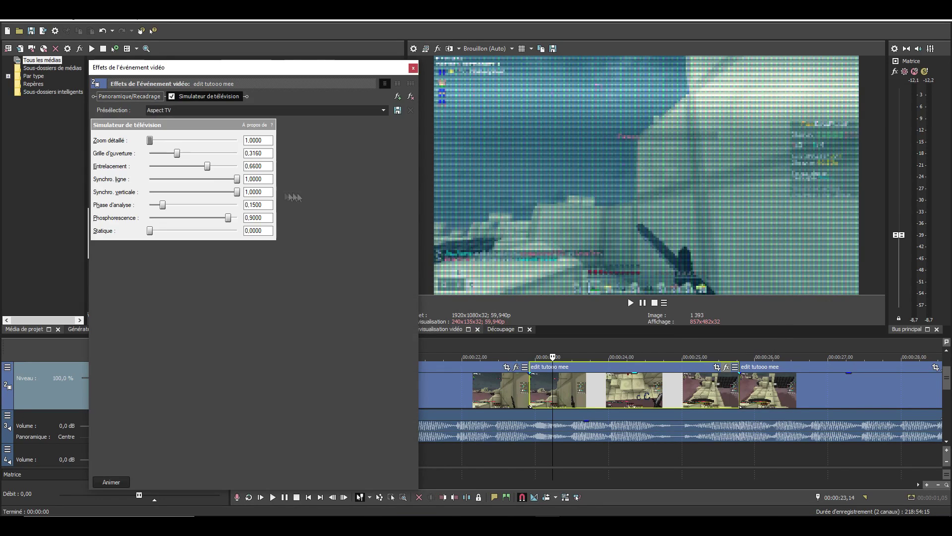
Set Grille d'ouverture, Entrelacement, Phase d'analyse and Phosphorescence to 0,0000 in the Simulateur de télévision effect
{"action": "double_click", "coordinate": [178, 154]}
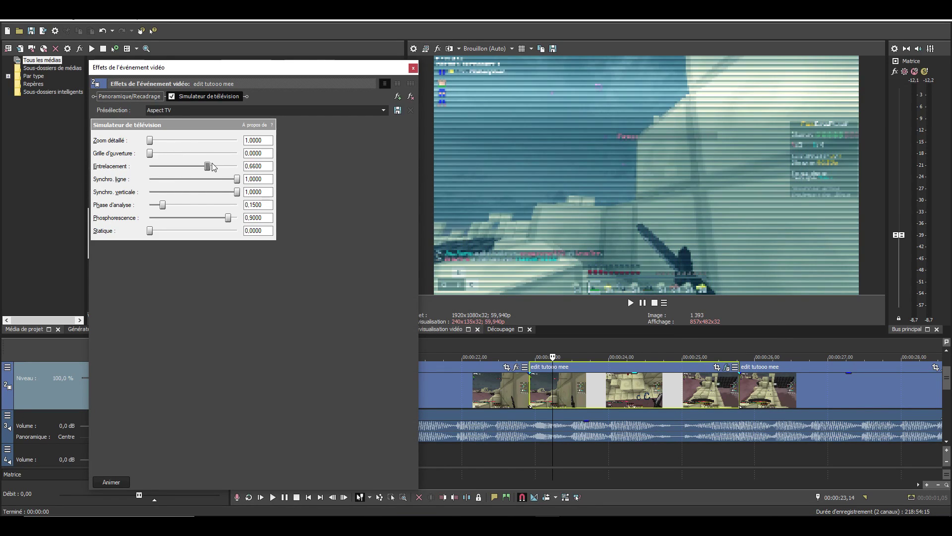
{"action": "left_click_drag", "start_coordinate": [207, 169], "coordinate": [88, 209]}
{"action": "left_click_drag", "start_coordinate": [228, 218], "coordinate": [31, 238]}
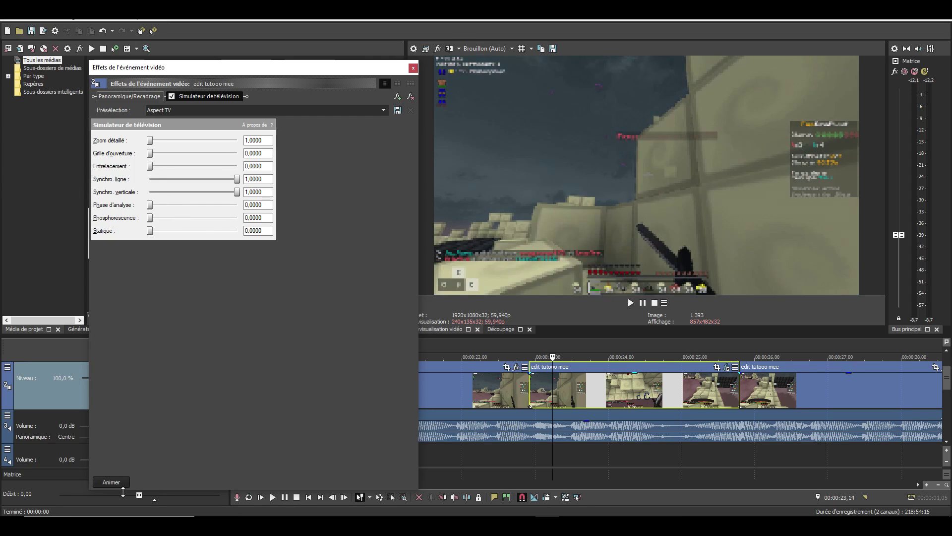
Keyframe the television effect at 00:00:01,17 with Synchro. ligne at 0,1420 and Synchro. verticale at 0,5380
{"action": "left_click_drag", "start_coordinate": [123, 491], "coordinate": [125, 395]}
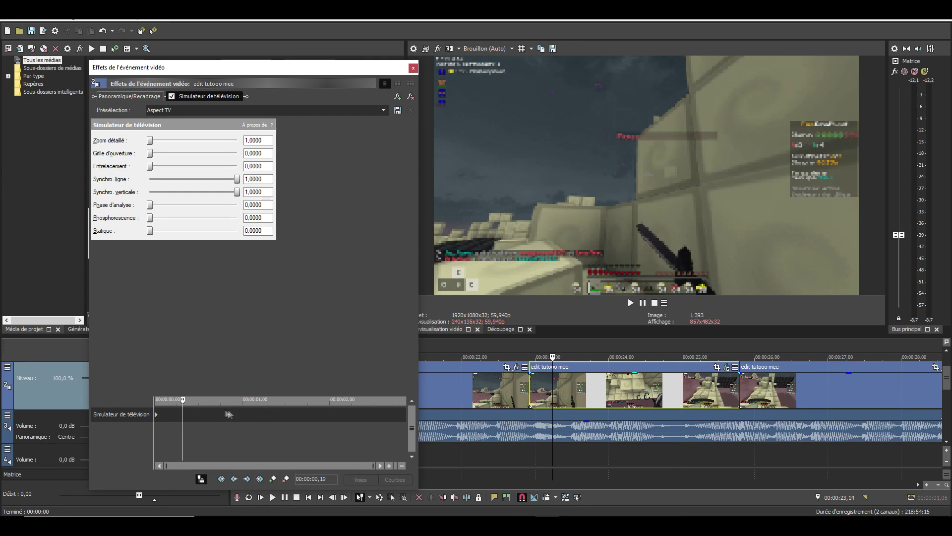
{"action": "left_click", "coordinate": [266, 419]}
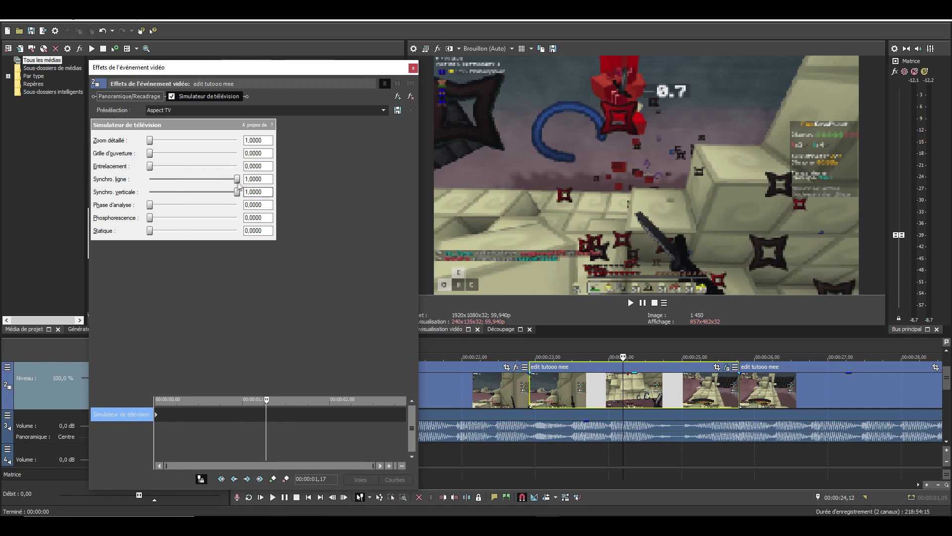
{"action": "left_click_drag", "start_coordinate": [236, 196], "coordinate": [164, 193]}
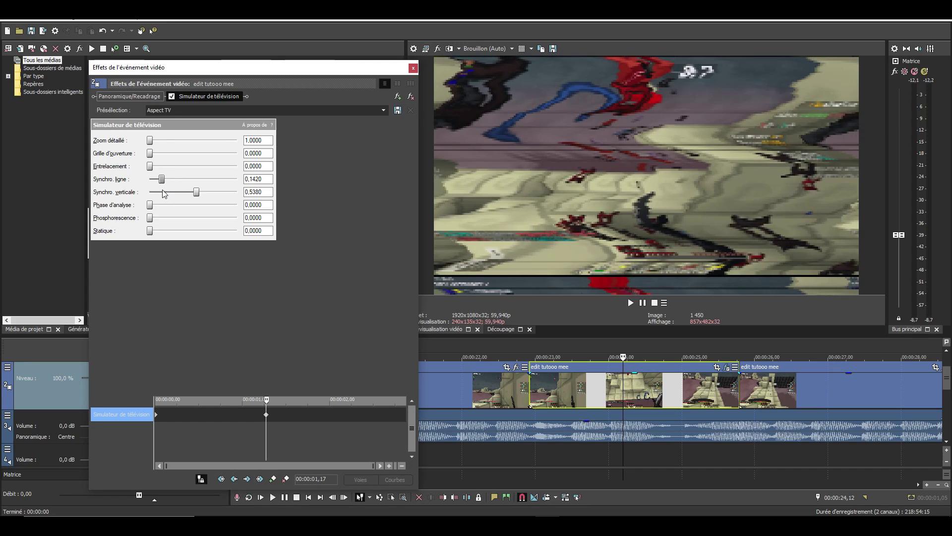
Change the interpolation type of the television effect's first keyframe at 00:00:00,00
{"action": "left_click", "coordinate": [156, 416]}
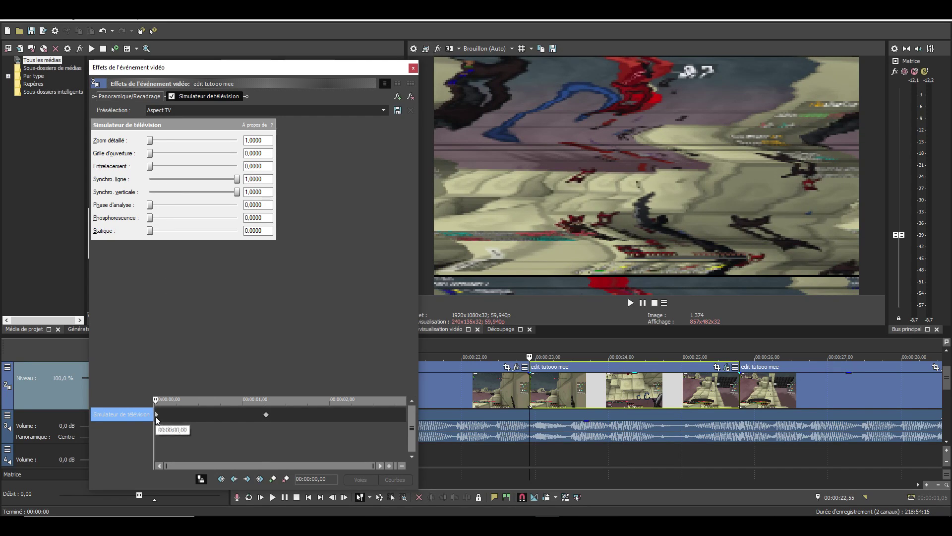
{"action": "right_click", "coordinate": [156, 416]}
{"action": "left_click", "coordinate": [204, 362]}
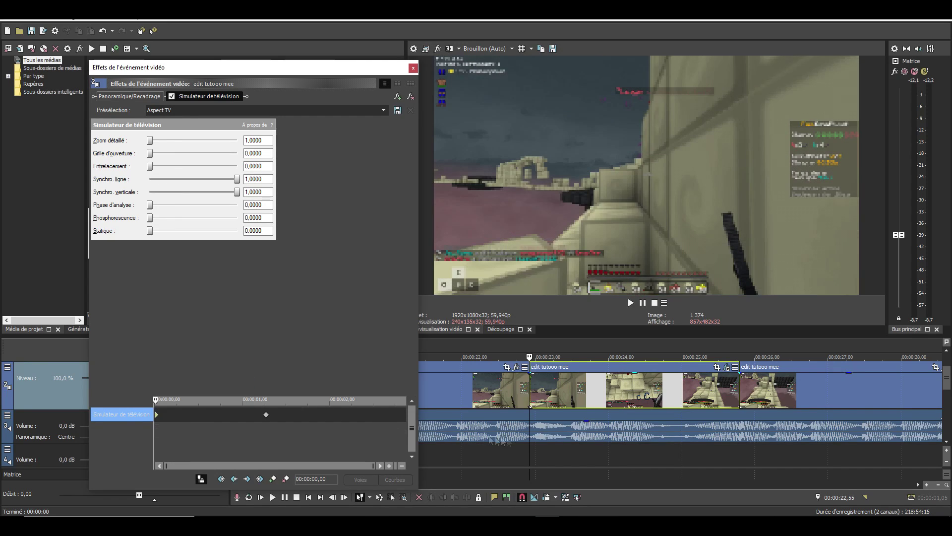
Play back the edit tutooo mee piece with the animated television distortion against the music
{"action": "double_click", "coordinate": [584, 397]}
{"action": "left_click", "coordinate": [534, 372]}
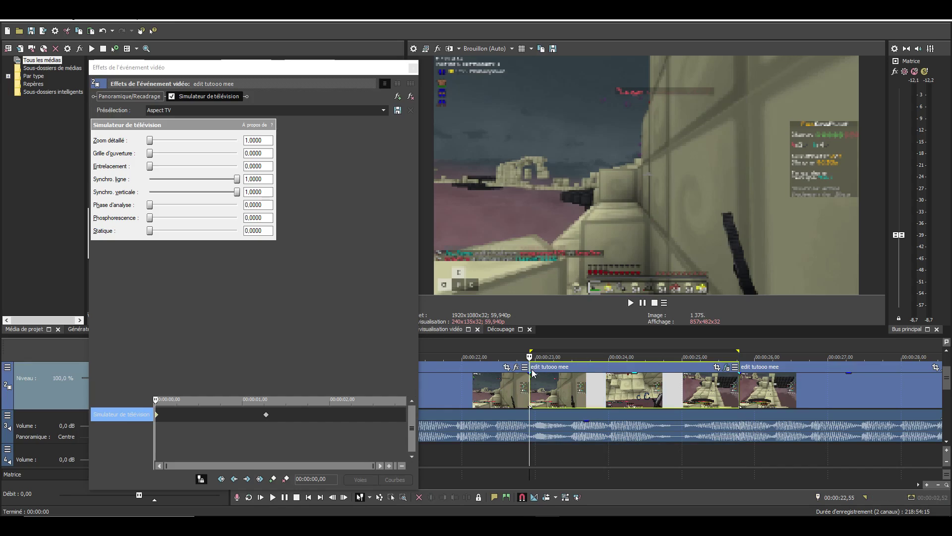
{"action": "key", "text": "space"}
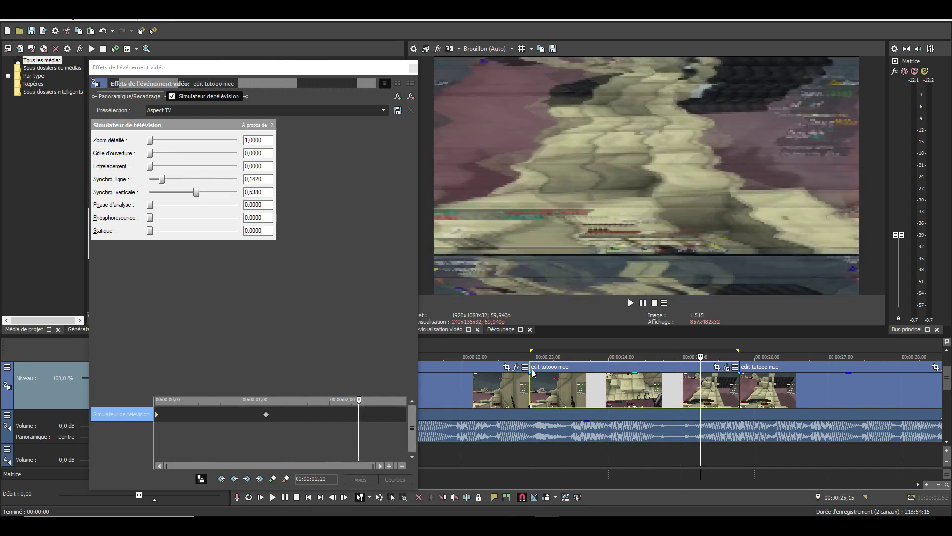
{"action": "double_click", "coordinate": [534, 373]}
{"action": "key", "text": "space"}
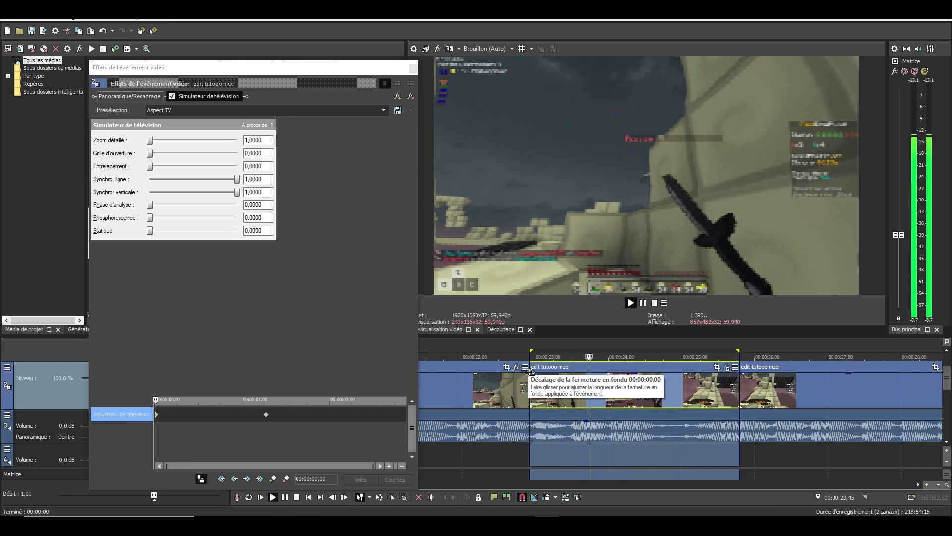
{"action": "left_click", "coordinate": [548, 396]}
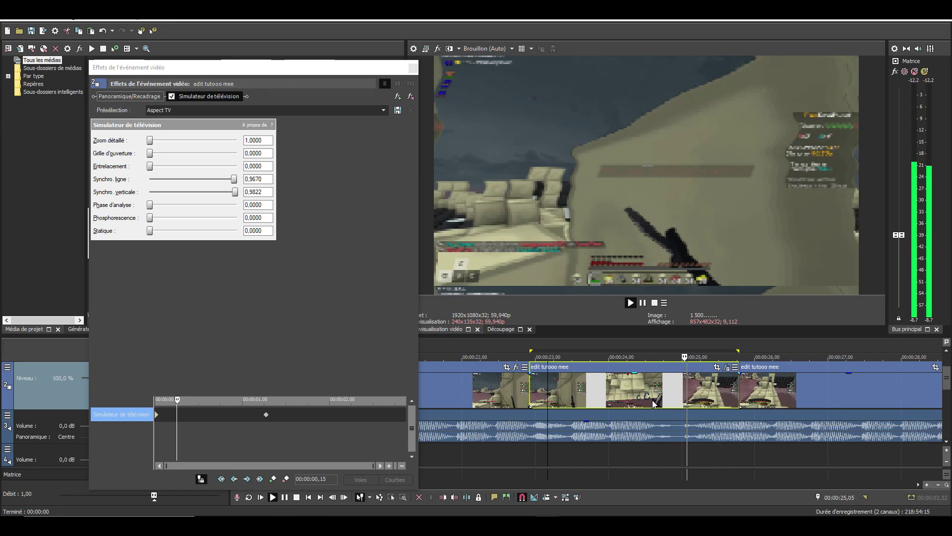
Split the distorted edit tutooo mee piece at 00:00:25,03, delete the part after the cut, and select the remaining piece
{"action": "left_click", "coordinate": [686, 401]}
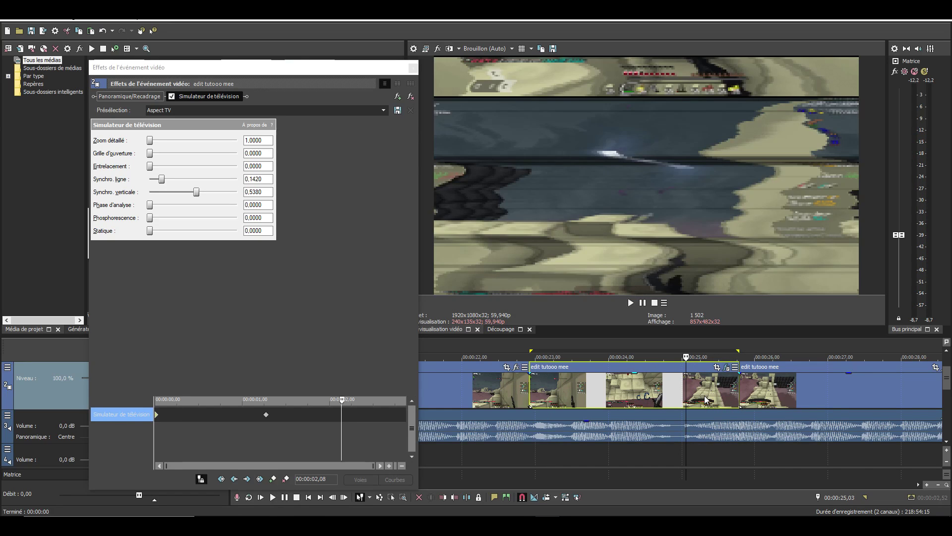
{"action": "key", "text": "s"}
{"action": "left_click", "coordinate": [707, 393]}
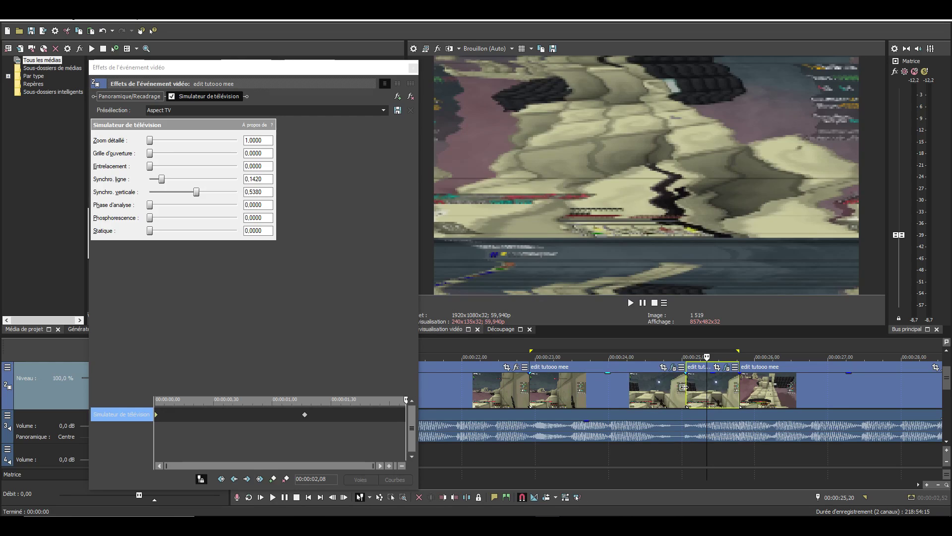
{"action": "key", "text": "Delete"}
{"action": "left_click", "coordinate": [635, 395]}
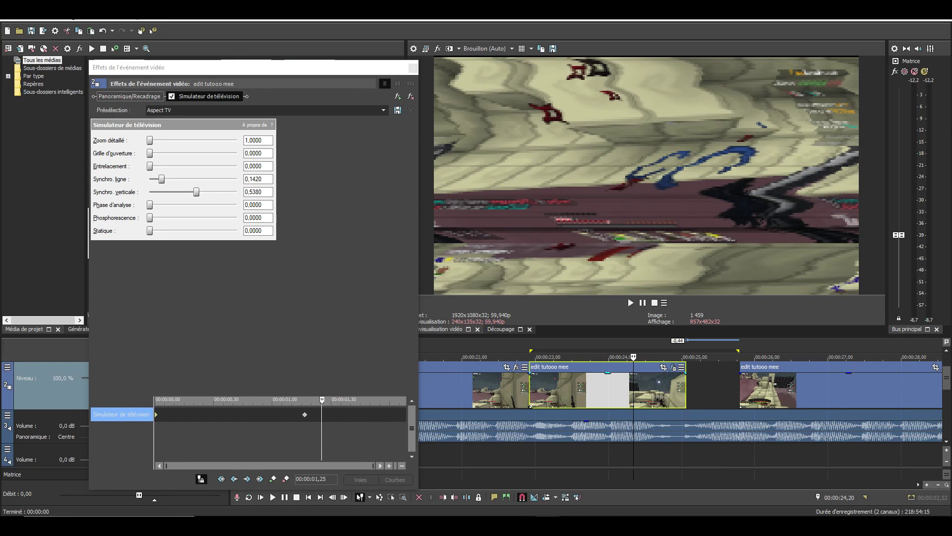
Add a fade-out of about 1.3 s to the end of the TV-simulator clip and change its fade curve type
{"action": "left_click", "coordinate": [573, 393]}
{"action": "key", "text": "space"}
{"action": "key", "text": "space"}
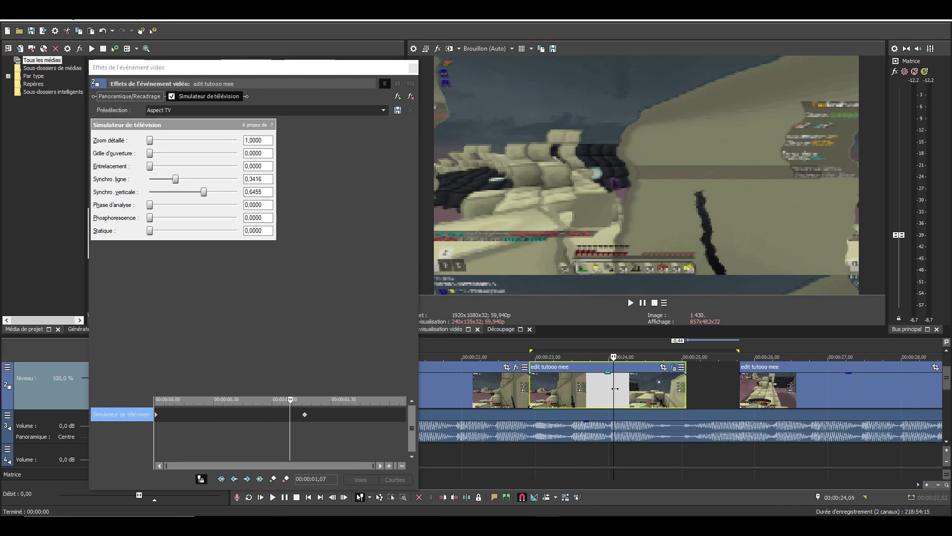
{"action": "left_click_drag", "start_coordinate": [685, 373], "coordinate": [592, 373]}
{"action": "right_click", "coordinate": [641, 377]}
{"action": "left_click", "coordinate": [654, 397]}
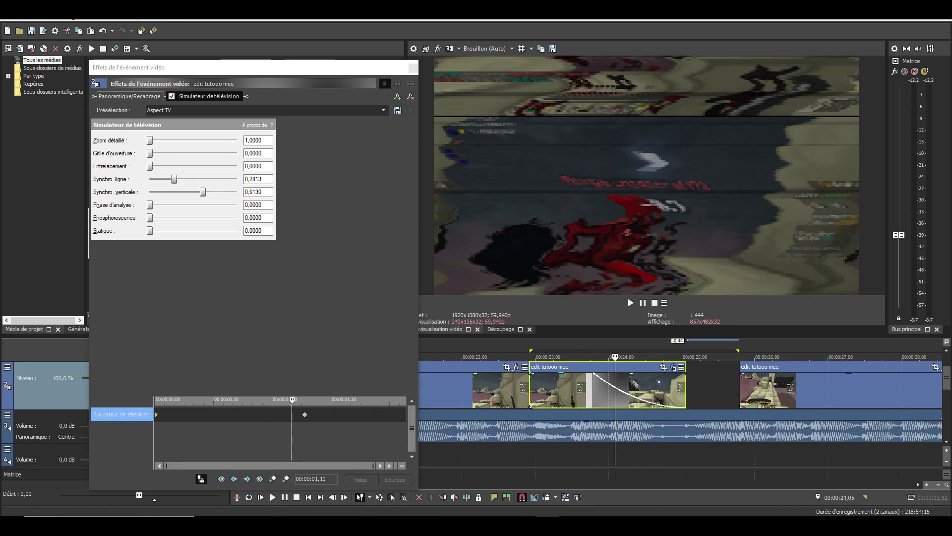
Play back the faded clip and move the last Simulateur de télévision keyframe to 00:00:02,07
{"action": "left_click", "coordinate": [533, 355]}
{"action": "key", "text": "space"}
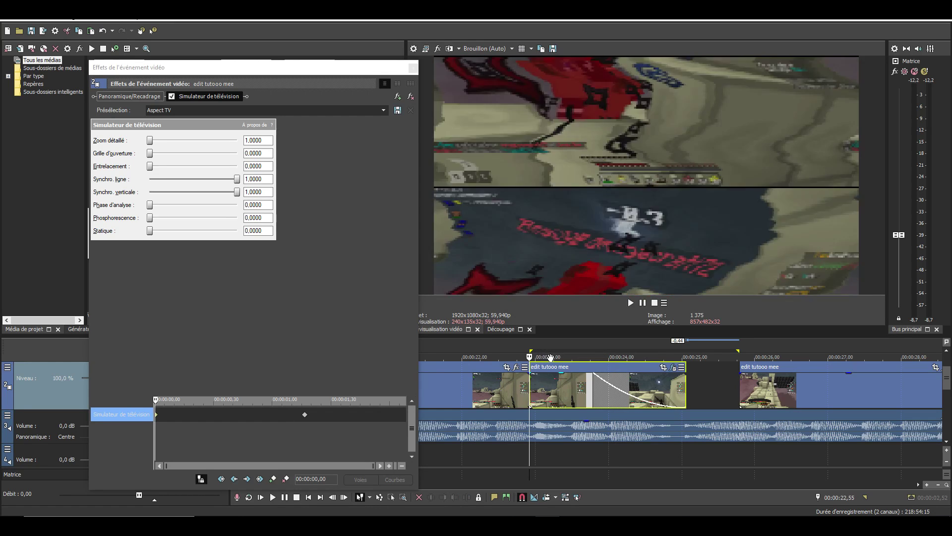
{"action": "key", "text": "space"}
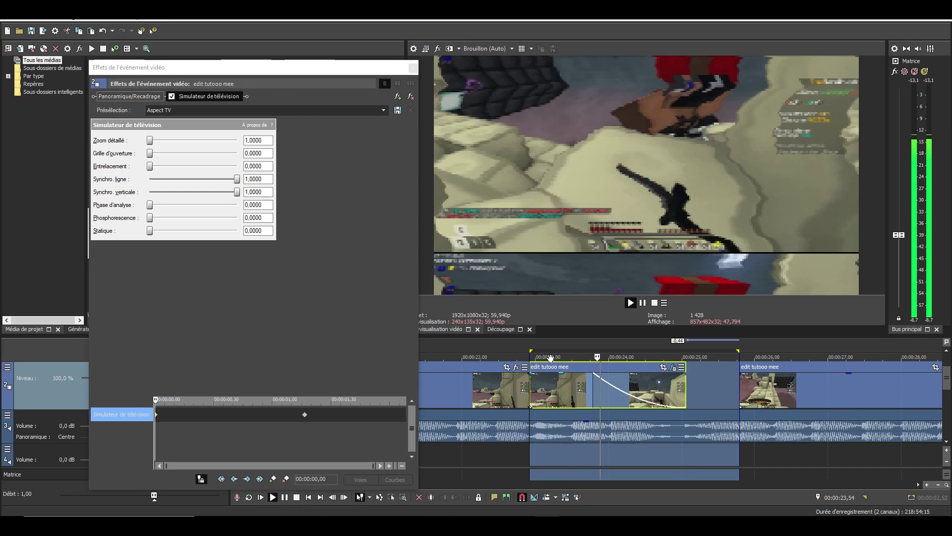
{"action": "key", "text": "space"}
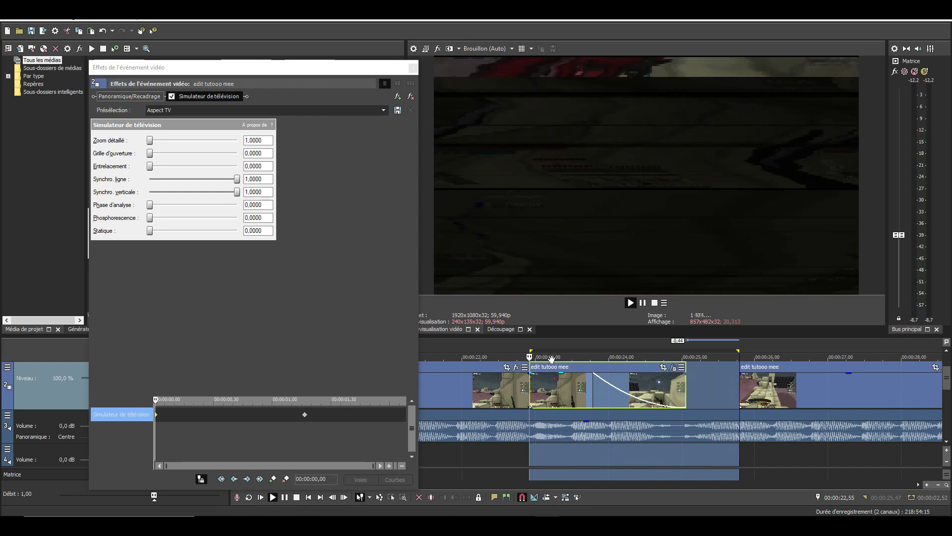
{"action": "left_click_drag", "start_coordinate": [304, 416], "coordinate": [404, 419]}
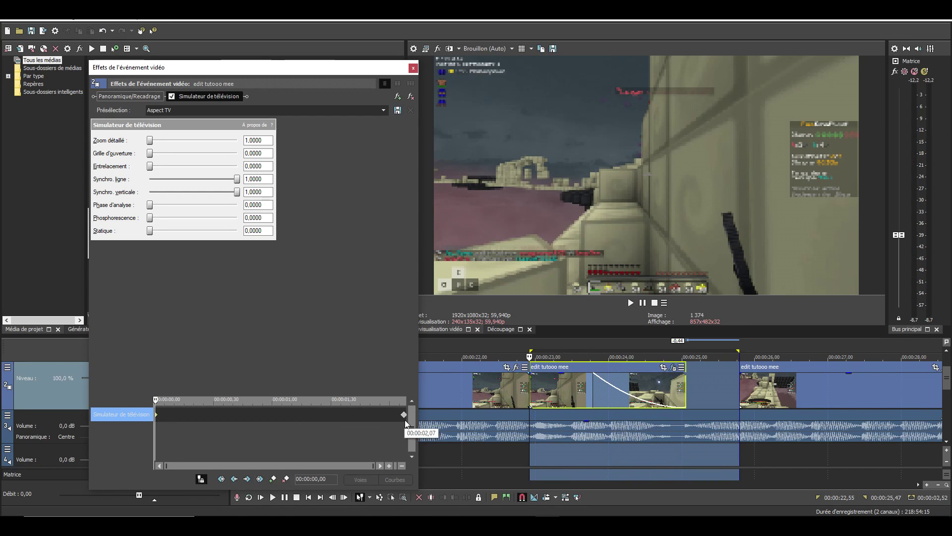
Extend the loop region's start back to about 00:00:22,13, play back the distorted clip and close its event effects
{"action": "left_click", "coordinate": [551, 391]}
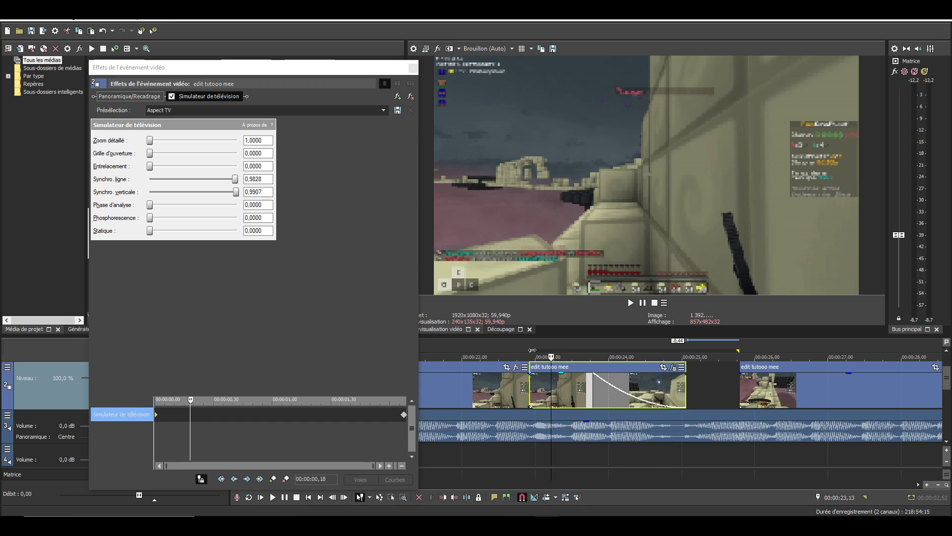
{"action": "left_click_drag", "start_coordinate": [532, 350], "coordinate": [493, 356]}
{"action": "key", "text": "space"}
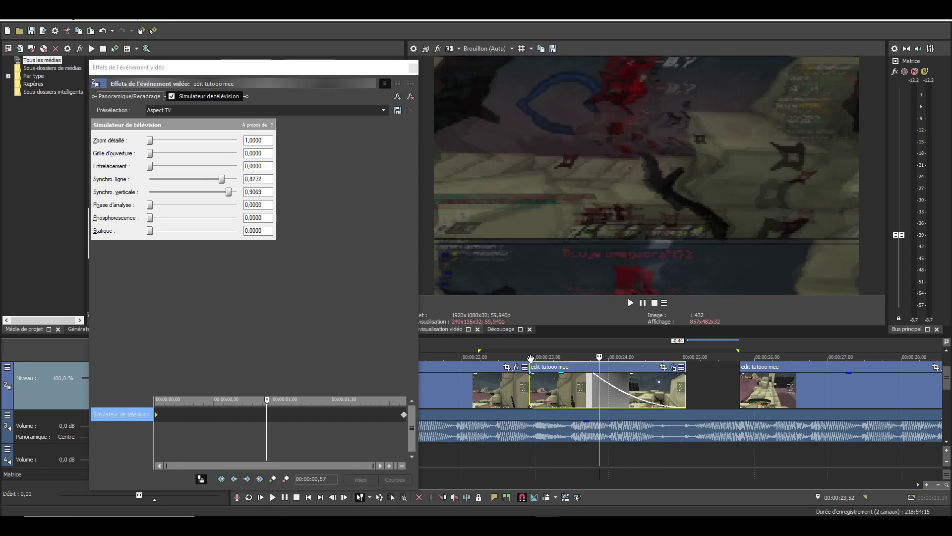
{"action": "key", "text": "space"}
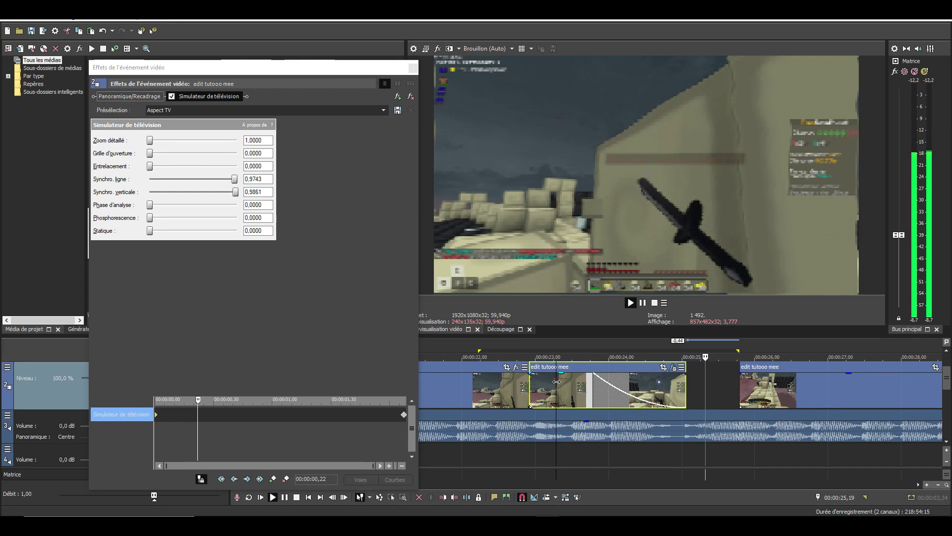
{"action": "key", "text": "space"}
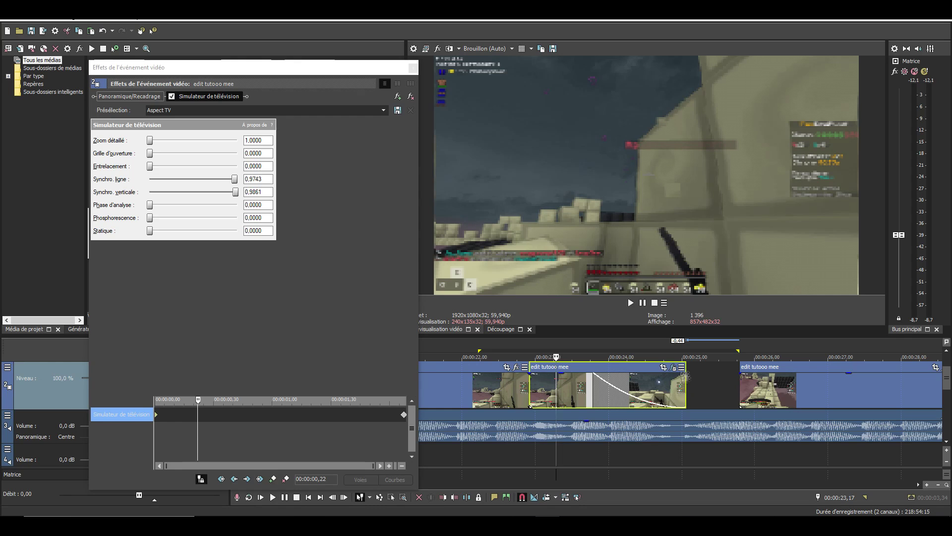
{"action": "left_click", "coordinate": [413, 68]}
Delete the leftover "edit tutooo mee" clip that follows the faded clip after the gap
{"action": "scroll", "coordinate": [534, 403], "scroll_direction": "down", "scroll_amount": 4}
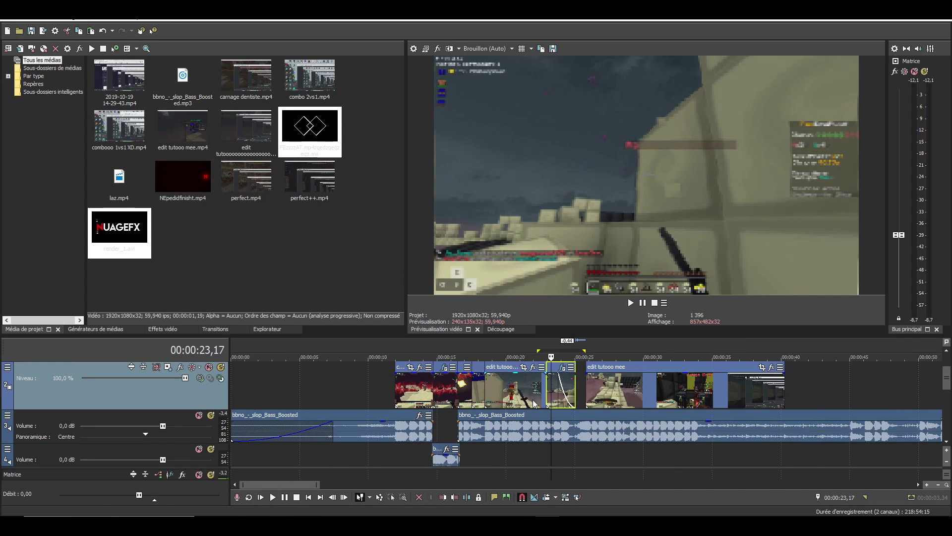
{"action": "left_click", "coordinate": [586, 386]}
{"action": "scroll", "coordinate": [656, 400], "scroll_direction": "up", "scroll_amount": 4}
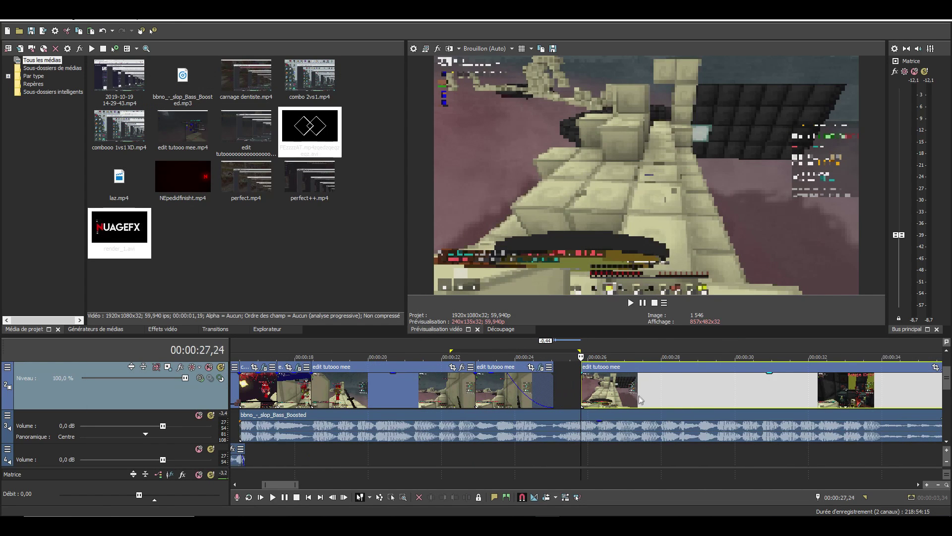
{"action": "key", "text": "Delete"}
Move the long-named "edit tutooo…" clip from beyond 00:02:17 back to just after the faded clip
{"action": "scroll", "coordinate": [620, 404], "scroll_direction": "down", "scroll_amount": 5}
{"action": "left_click", "coordinate": [703, 399]}
{"action": "scroll", "coordinate": [705, 401], "scroll_direction": "up", "scroll_amount": 3}
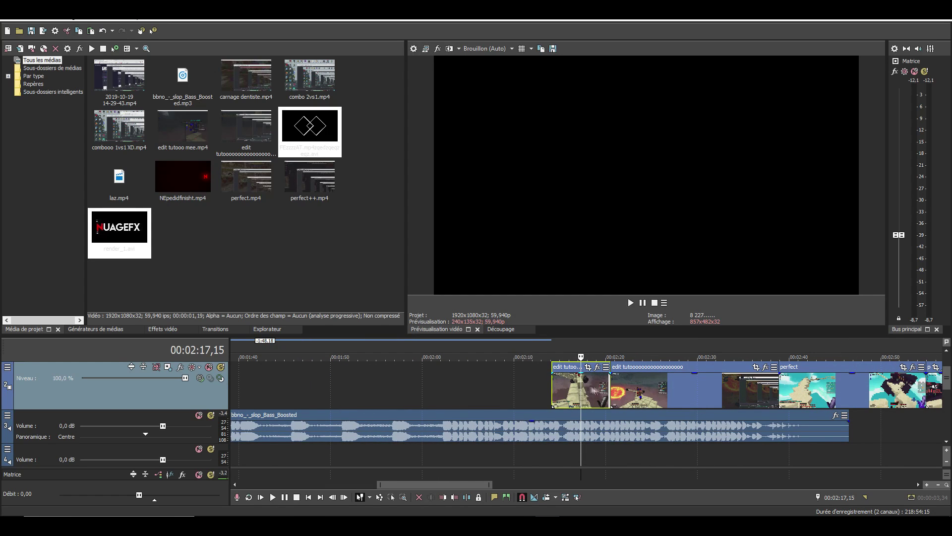
{"action": "scroll", "coordinate": [649, 395], "scroll_direction": "down", "scroll_amount": 3}
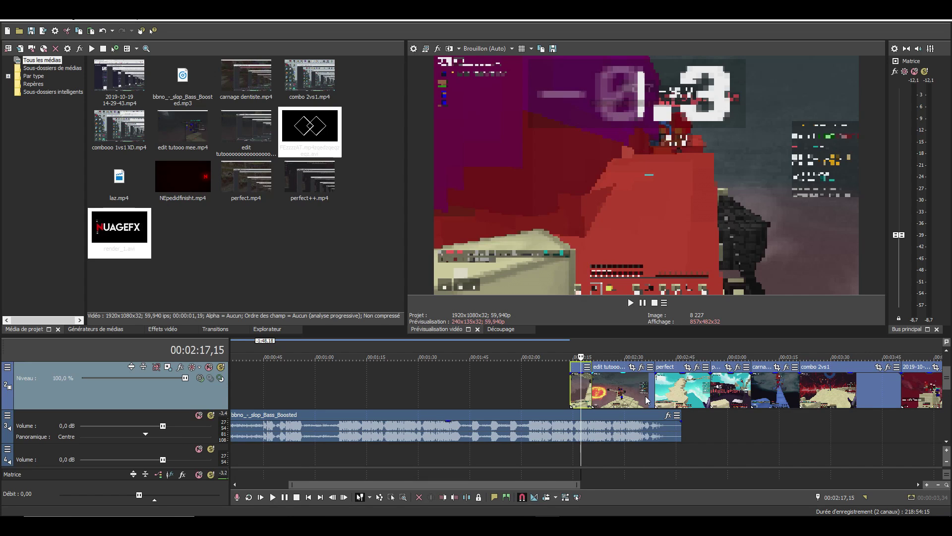
{"action": "scroll", "coordinate": [645, 400], "scroll_direction": "down", "scroll_amount": 2}
{"action": "scroll", "coordinate": [646, 400], "scroll_direction": "down", "scroll_amount": 1}
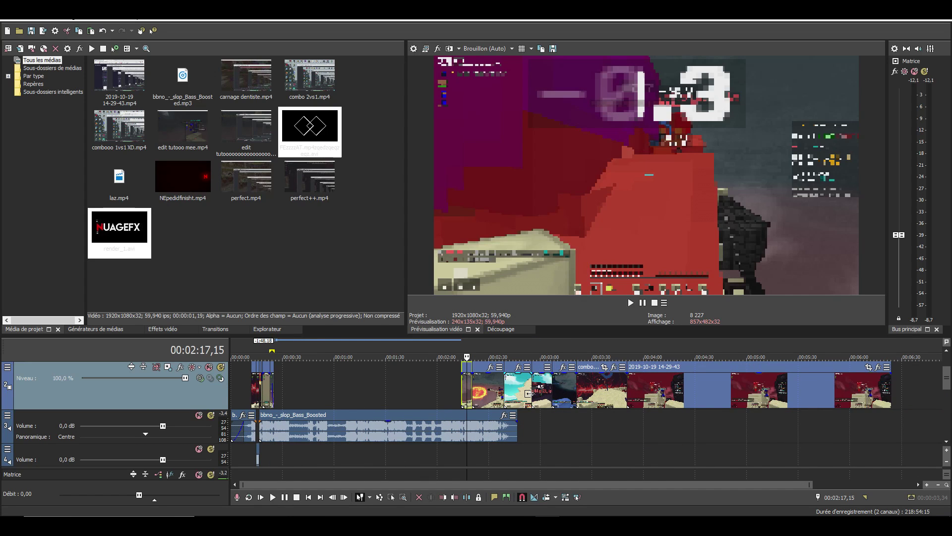
{"action": "scroll", "coordinate": [573, 394], "scroll_direction": "up", "scroll_amount": 4}
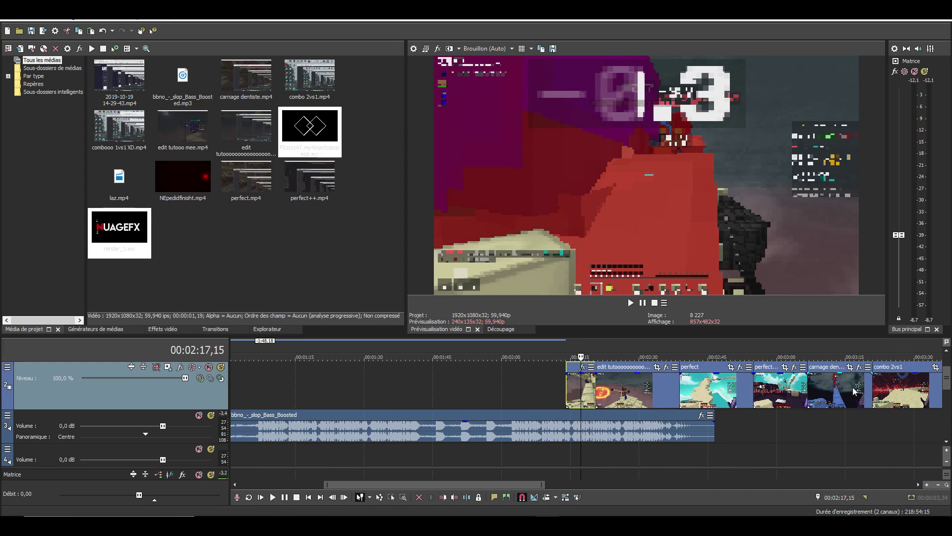
{"action": "left_click_drag", "start_coordinate": [634, 390], "coordinate": [357, 394]}
{"action": "left_click_drag", "start_coordinate": [336, 356], "coordinate": [345, 357]}
{"action": "scroll", "coordinate": [350, 387], "scroll_direction": "up", "scroll_amount": 6}
{"action": "left_click_drag", "start_coordinate": [651, 392], "coordinate": [664, 391]}
Play the gap after the faded clip and shift the following clip to start on the beat at about 00:00:25,42
{"action": "left_click", "coordinate": [577, 391]}
{"action": "scroll", "coordinate": [577, 391], "scroll_direction": "up", "scroll_amount": 4}
{"action": "key", "text": "space"}
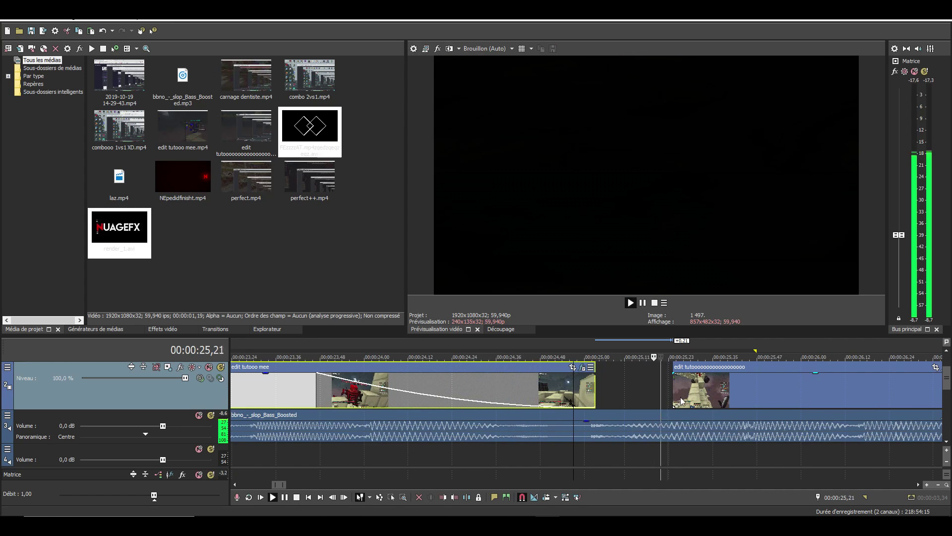
{"action": "left_click_drag", "start_coordinate": [728, 389], "coordinate": [796, 386]}
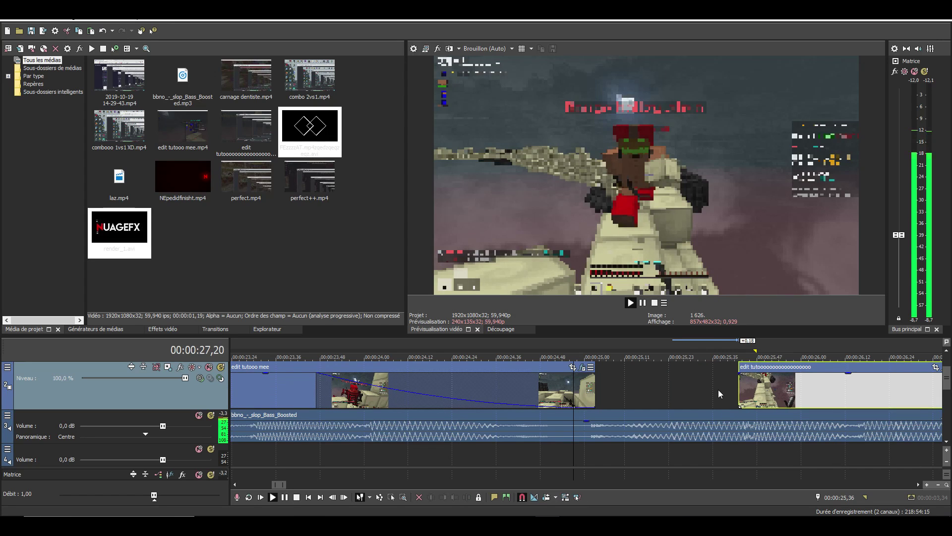
{"action": "scroll", "coordinate": [718, 390], "scroll_direction": "down", "scroll_amount": 2}
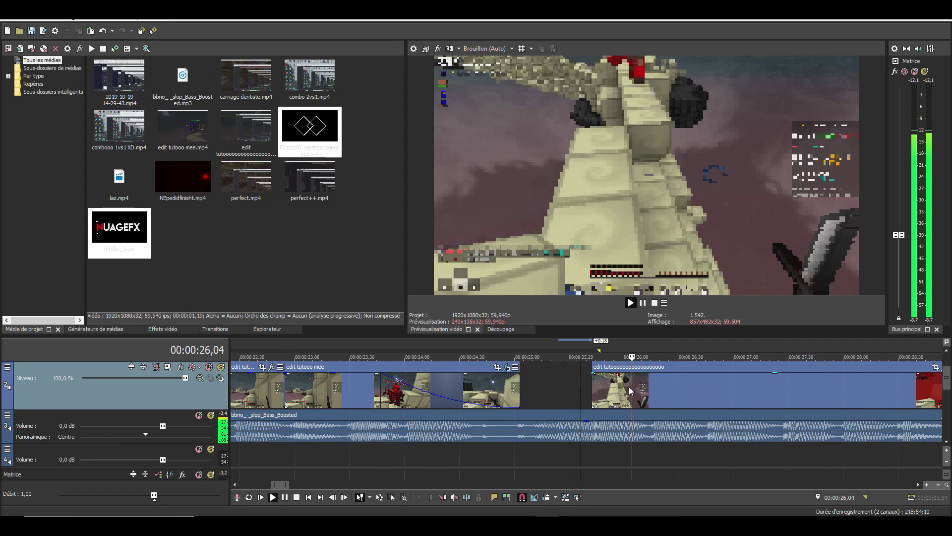
{"action": "key", "text": "space"}
Open the track effects of Piste 1 and copy the S_DissolveShake keyframes starting at 00:00:14,39
{"action": "scroll", "coordinate": [630, 385], "scroll_direction": "down", "scroll_amount": 2}
{"action": "scroll", "coordinate": [598, 394], "scroll_direction": "up", "scroll_amount": 1}
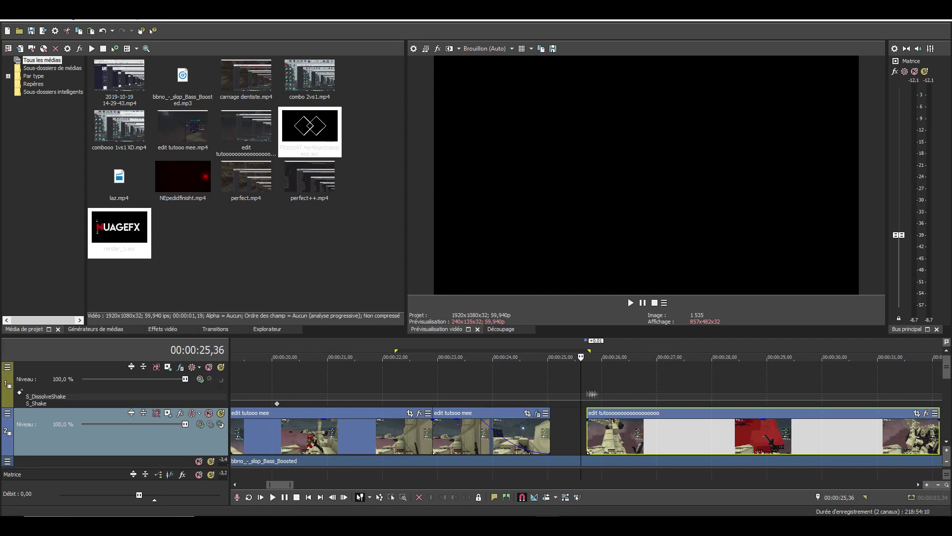
{"action": "scroll", "coordinate": [598, 394], "scroll_direction": "down", "scroll_amount": 3}
{"action": "double_click", "coordinate": [380, 397]}
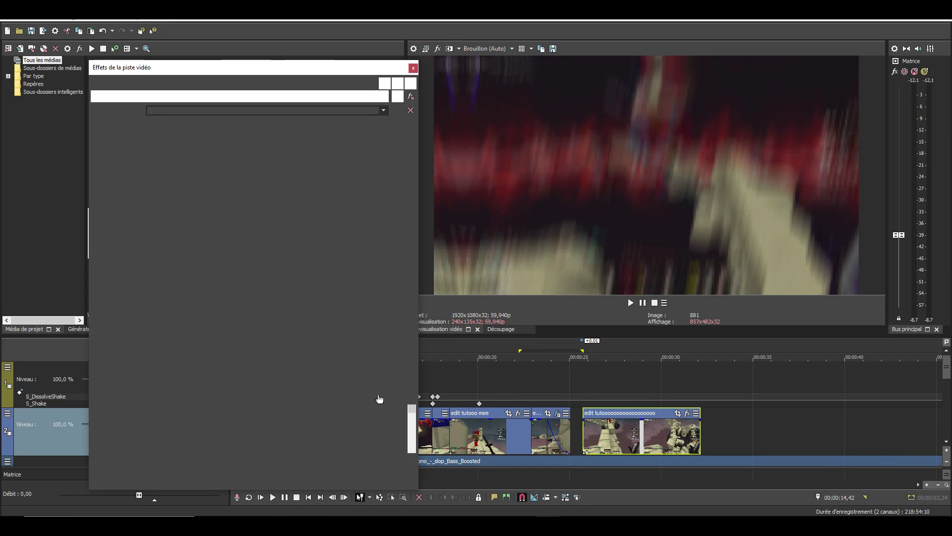
{"action": "left_click_drag", "start_coordinate": [238, 395], "coordinate": [281, 282]}
{"action": "scroll", "coordinate": [267, 361], "scroll_direction": "up", "scroll_amount": 7}
{"action": "left_click", "coordinate": [275, 303]}
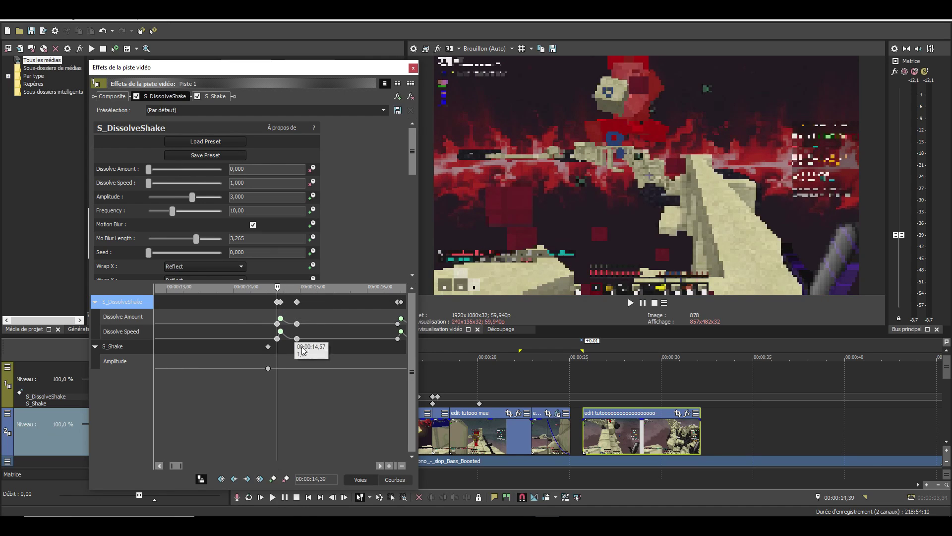
{"action": "scroll", "coordinate": [600, 406], "scroll_direction": "down", "scroll_amount": 2}
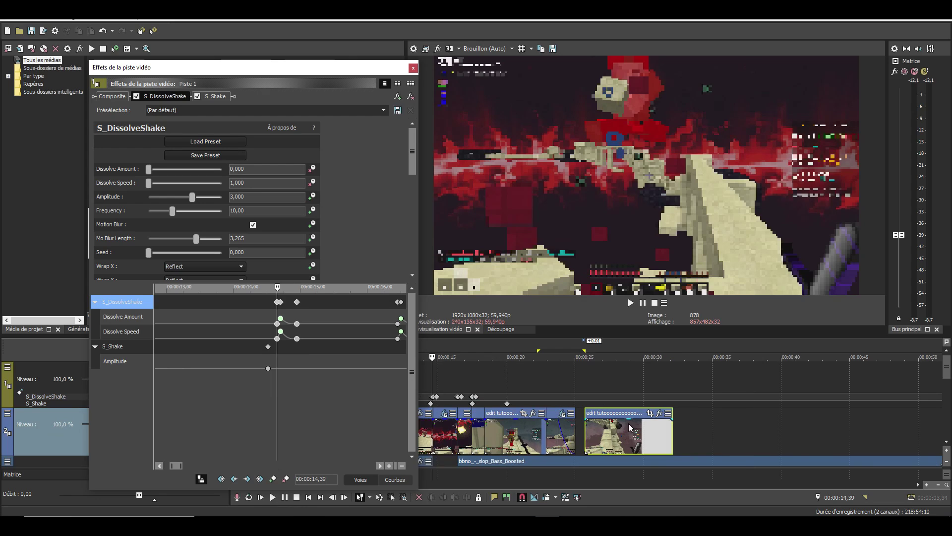
Paste the S_DissolveShake keyframes at 00:00:25,38, just before the newly placed clip begins
{"action": "left_click", "coordinate": [586, 390]}
{"action": "scroll", "coordinate": [585, 386], "scroll_direction": "up", "scroll_amount": 4}
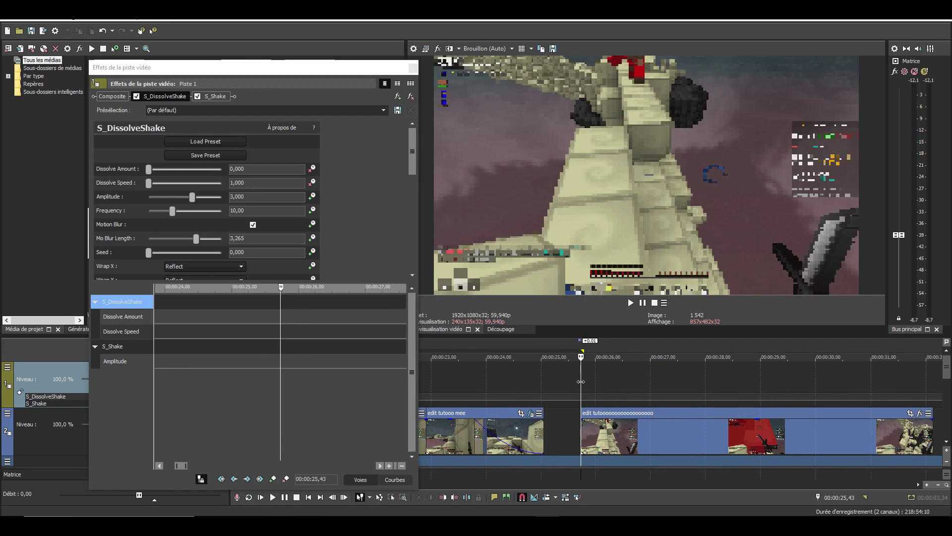
{"action": "left_click", "coordinate": [576, 382]}
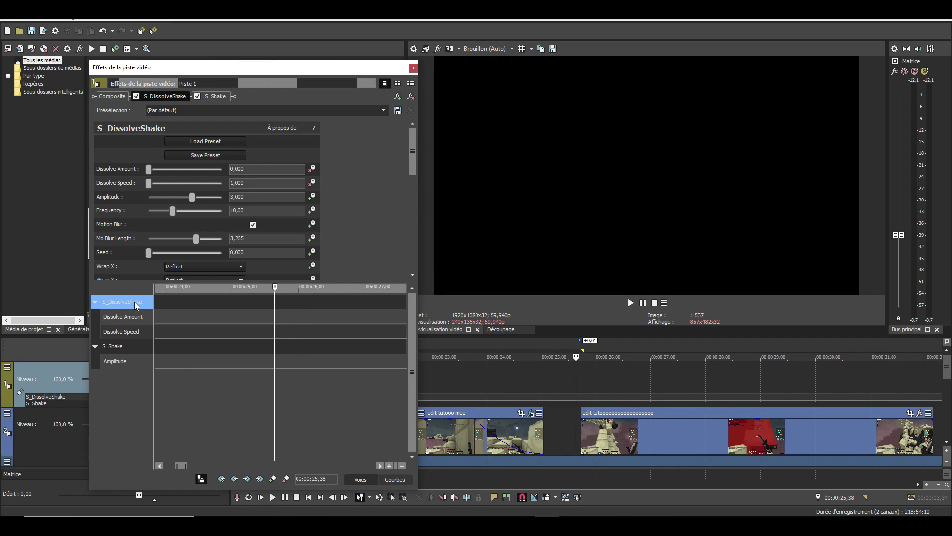
{"action": "scroll", "coordinate": [644, 412], "scroll_direction": "up", "scroll_amount": 3}
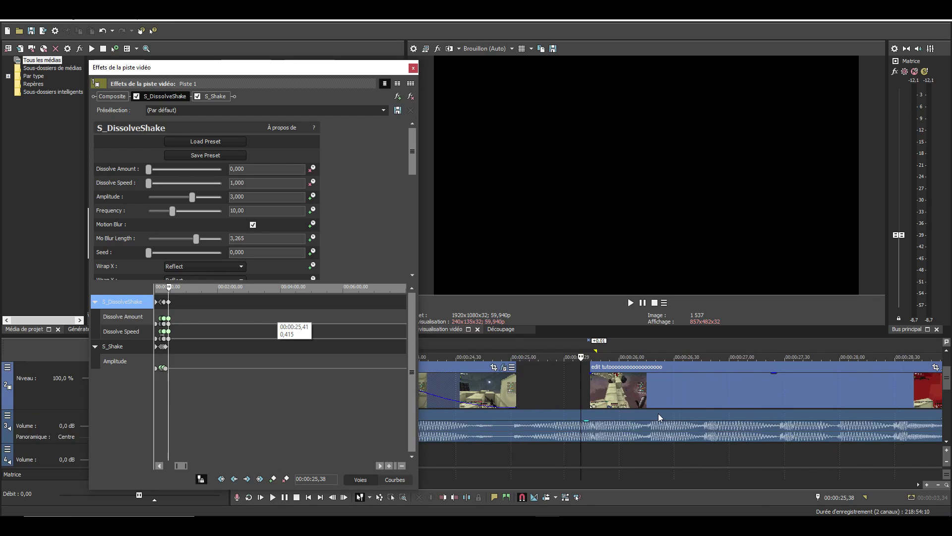
Play through the clip to its next beat and paste the S_DissolveShake keyframes at 00:00:28,29
{"action": "left_click_drag", "start_coordinate": [587, 397], "coordinate": [586, 400]}
{"action": "scroll", "coordinate": [676, 414], "scroll_direction": "down", "scroll_amount": 4}
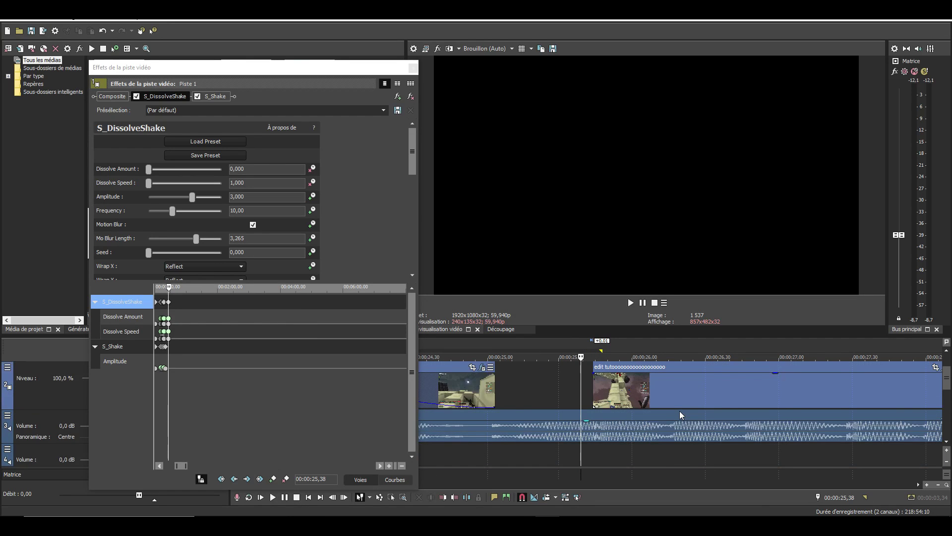
{"action": "key", "text": "space"}
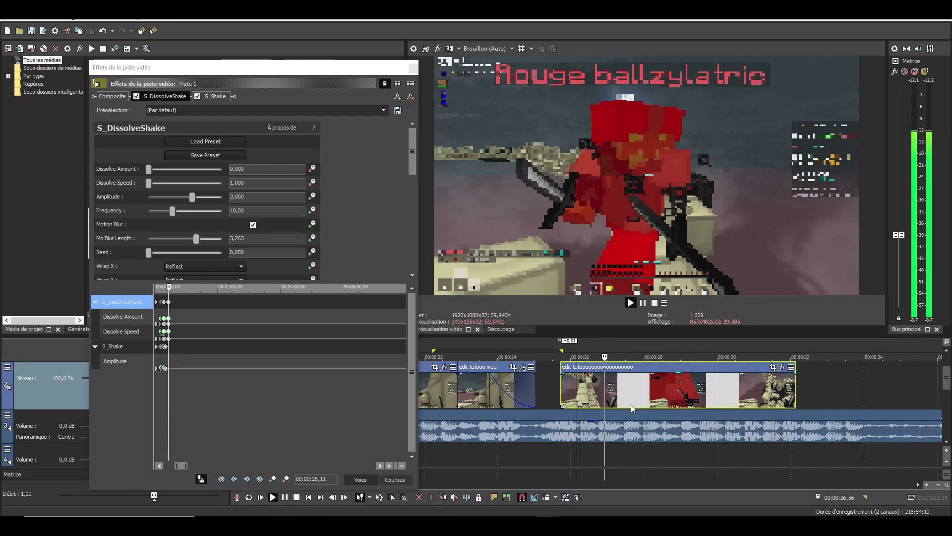
{"action": "key", "text": "Return"}
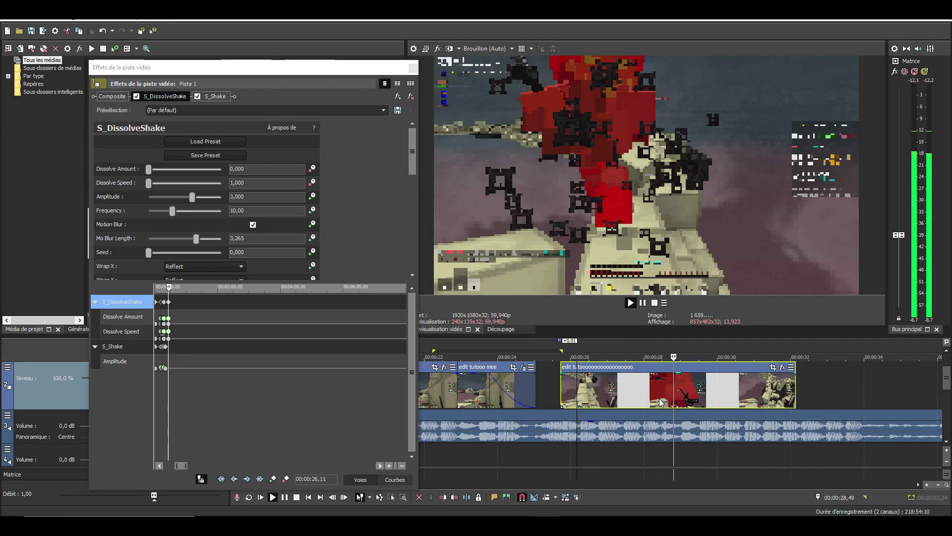
{"action": "left_click", "coordinate": [132, 307]}
{"action": "scroll", "coordinate": [242, 350], "scroll_direction": "up", "scroll_amount": 8}
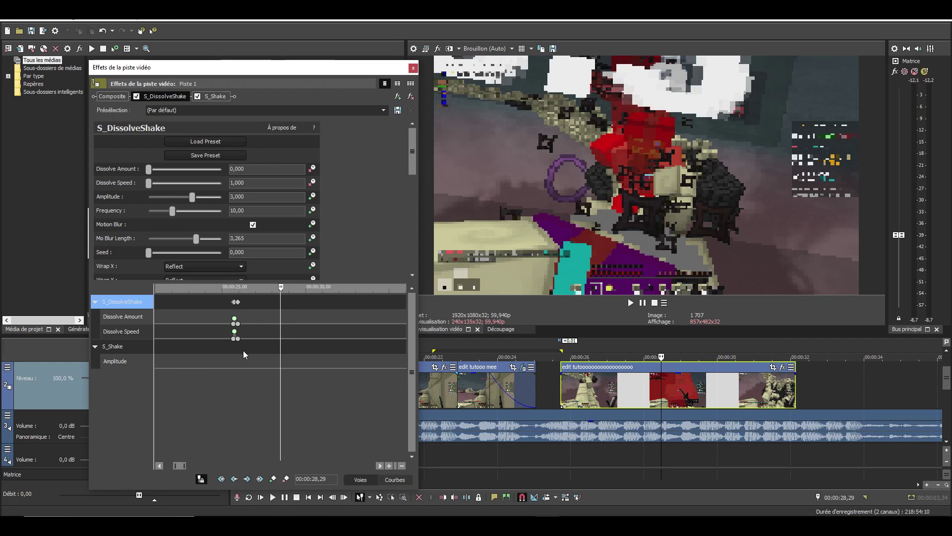
Play back the clip around the second shake to check its timing against the music
{"action": "left_click", "coordinate": [665, 395]}
{"action": "key", "text": "space"}
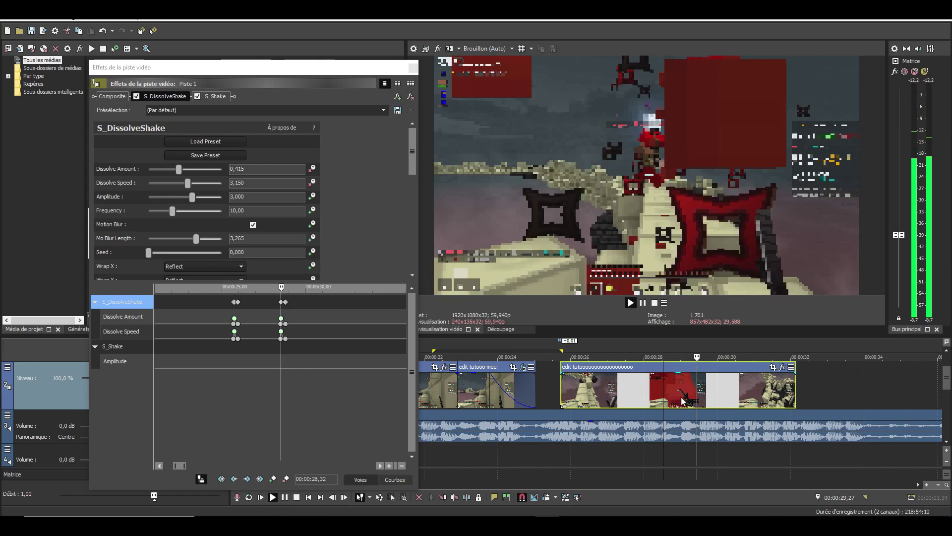
{"action": "scroll", "coordinate": [698, 401], "scroll_direction": "up", "scroll_amount": 2}
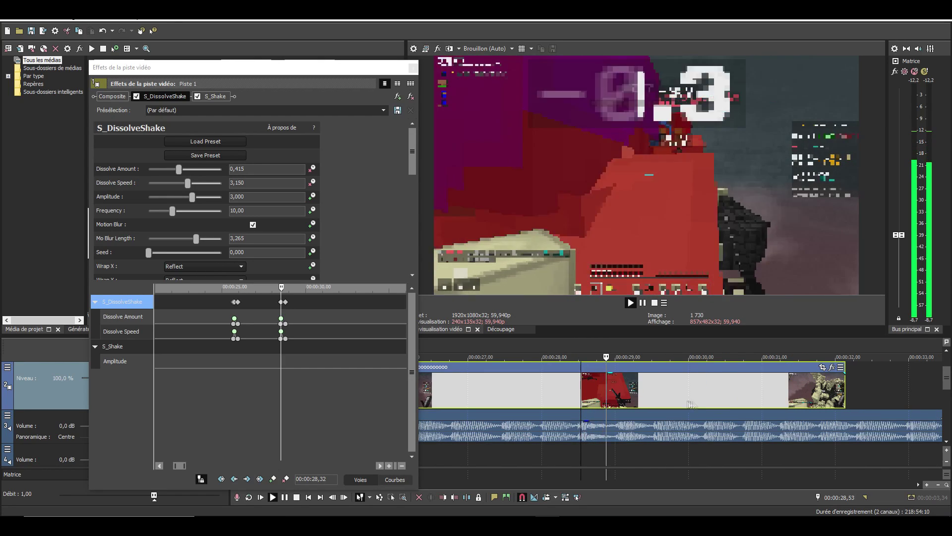
{"action": "scroll", "coordinate": [659, 404], "scroll_direction": "down", "scroll_amount": 2}
{"action": "key", "text": "space"}
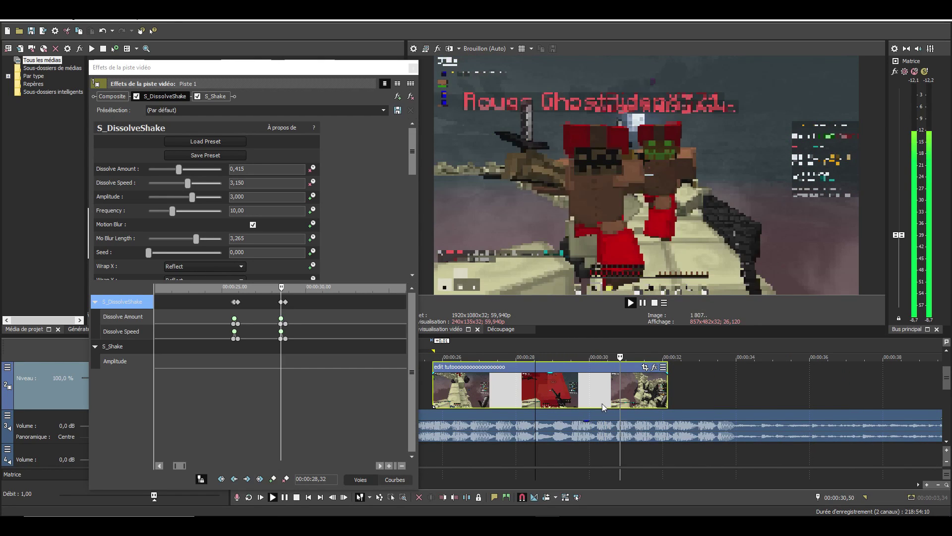
{"action": "left_click", "coordinate": [531, 397]}
{"action": "key", "text": "space"}
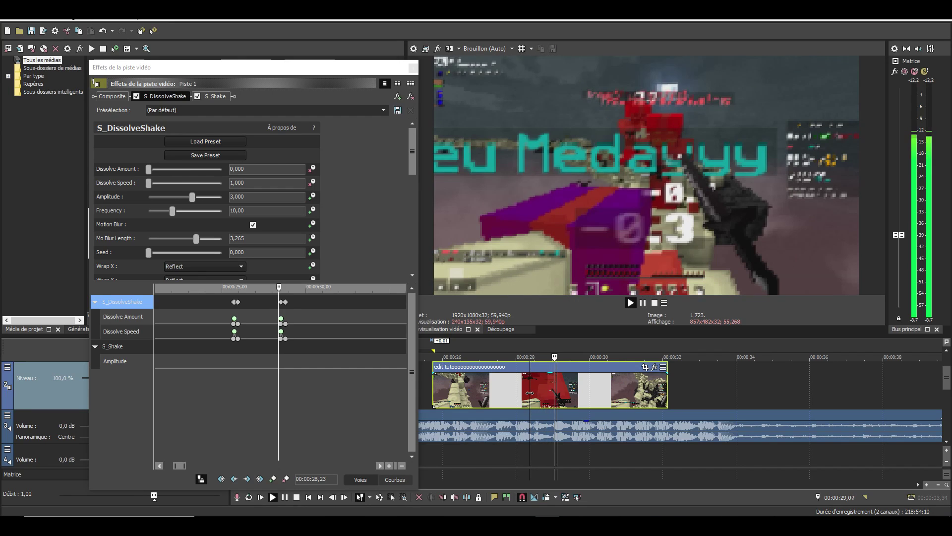
Paste the S_DissolveShake keyframes at 00:00:31,16 and play back that beat to check the shake's timing
{"action": "left_click", "coordinate": [636, 395]}
{"action": "scroll", "coordinate": [636, 395], "scroll_direction": "up", "scroll_amount": 2}
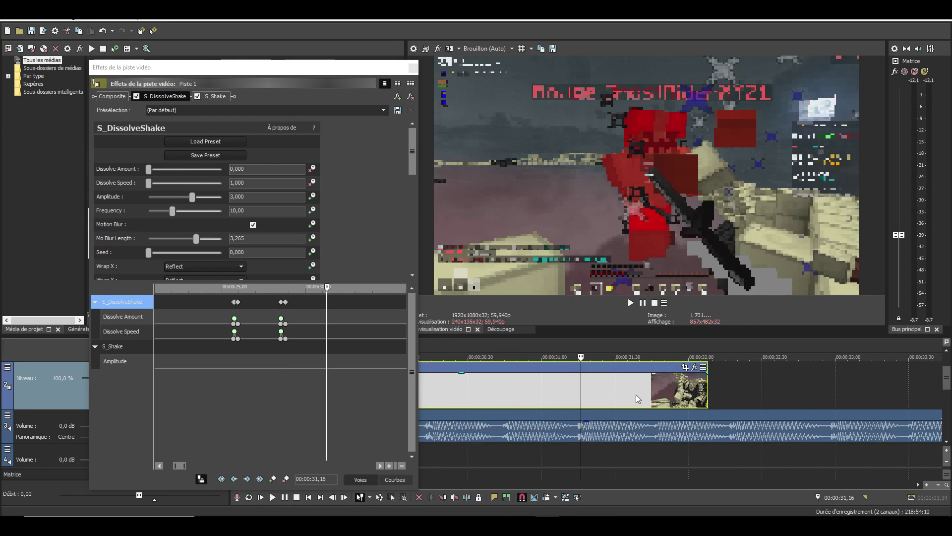
{"action": "left_click", "coordinate": [135, 304]}
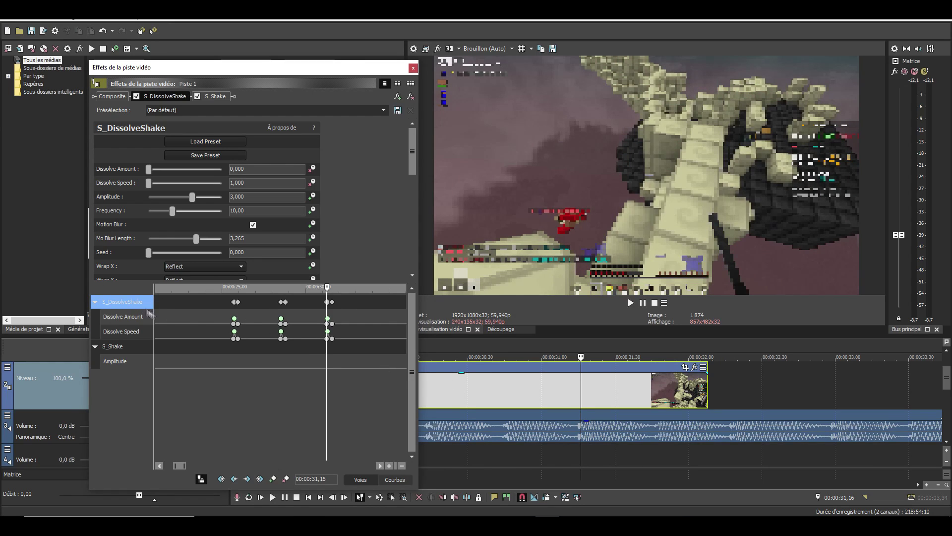
{"action": "scroll", "coordinate": [585, 386], "scroll_direction": "down", "scroll_amount": 2}
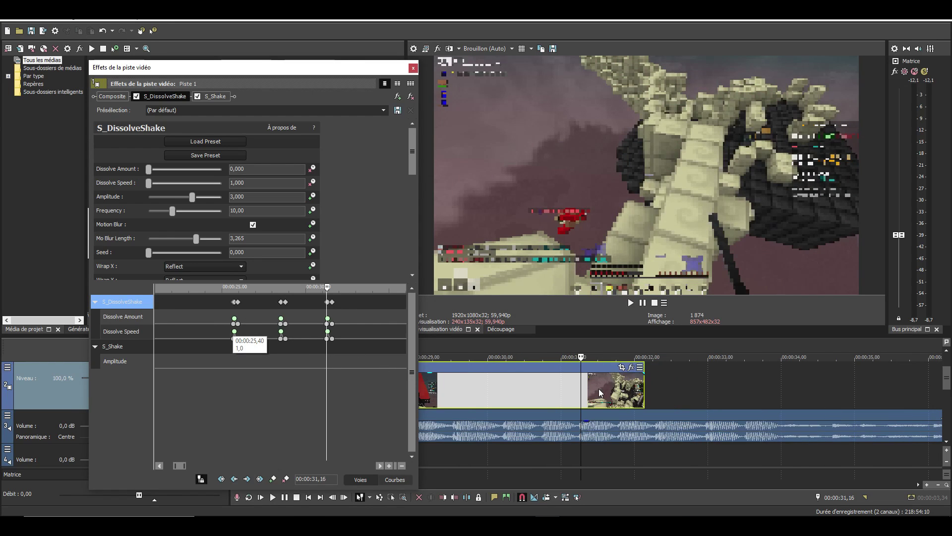
{"action": "left_click", "coordinate": [570, 392]}
{"action": "key", "text": "space"}
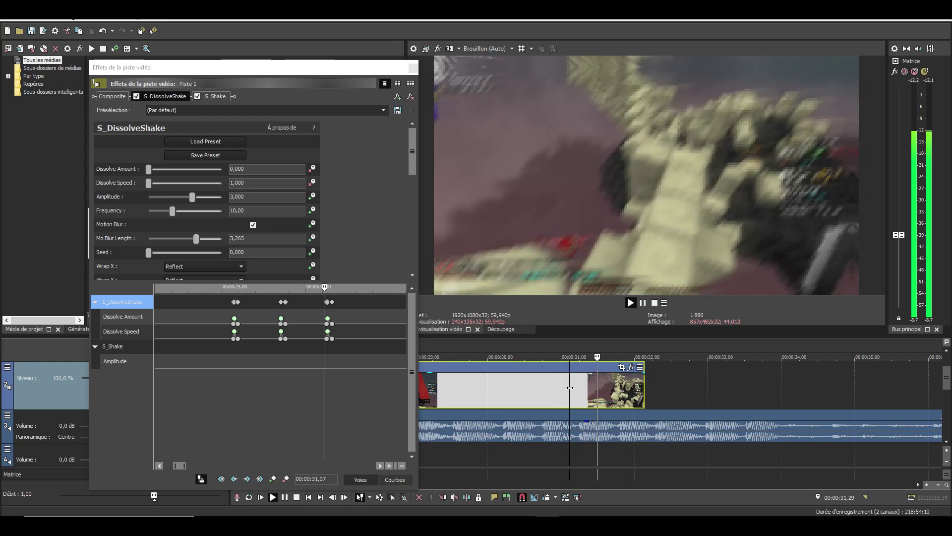
{"action": "key", "text": "space"}
Extend the clip's end to 00:00:32,18, paste the S_DissolveShake keyframes there and close the track effects
{"action": "left_click_drag", "start_coordinate": [643, 395], "coordinate": [656, 397]}
{"action": "left_click", "coordinate": [656, 394]}
{"action": "left_click", "coordinate": [128, 303]}
{"action": "key", "text": "ctrl+v"}
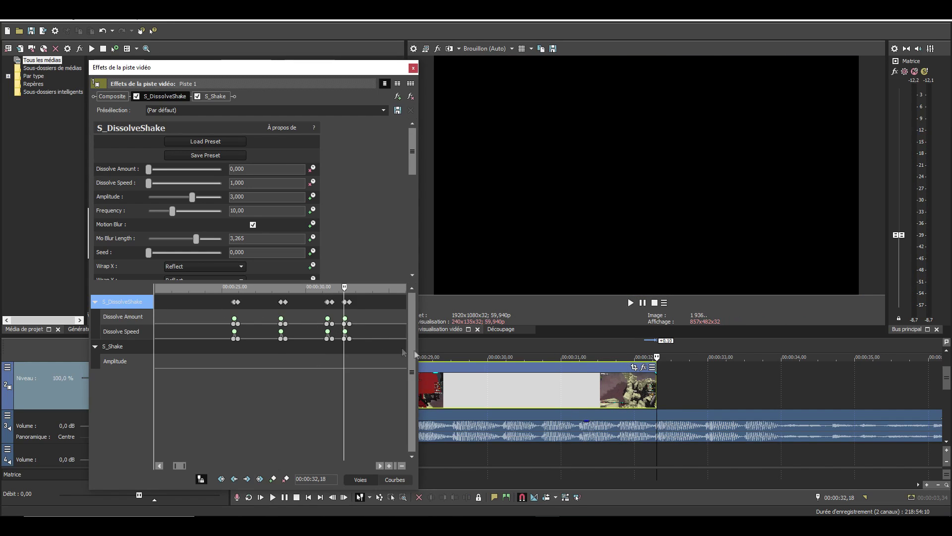
{"action": "left_click", "coordinate": [413, 68]}
Move the unused "edit tuto" gameplay clip from further along the video track to directly after the clip ending at 00:00:32,18
{"action": "scroll", "coordinate": [505, 385], "scroll_direction": "down", "scroll_amount": 5}
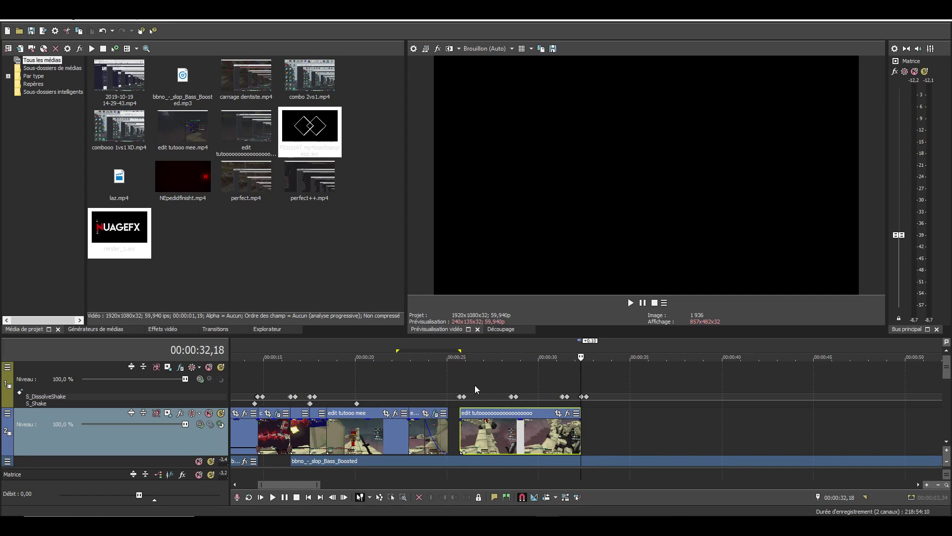
{"action": "scroll", "coordinate": [579, 411], "scroll_direction": "down", "scroll_amount": 6}
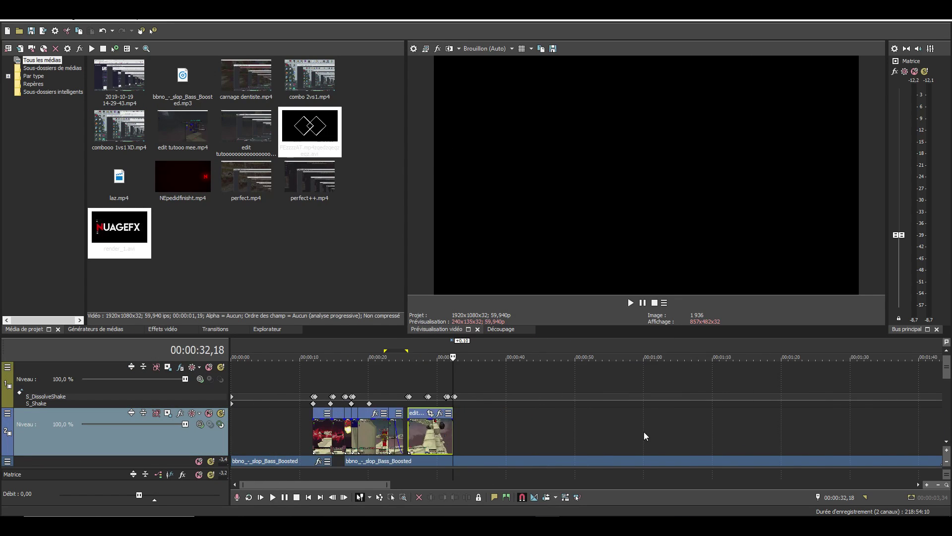
{"action": "left_click_drag", "start_coordinate": [755, 443], "coordinate": [373, 443]}
Play back the shaken clip from 00:00:25,55 to check its S_DissolveShake keyframes against the beats
{"action": "left_click", "coordinate": [332, 438]}
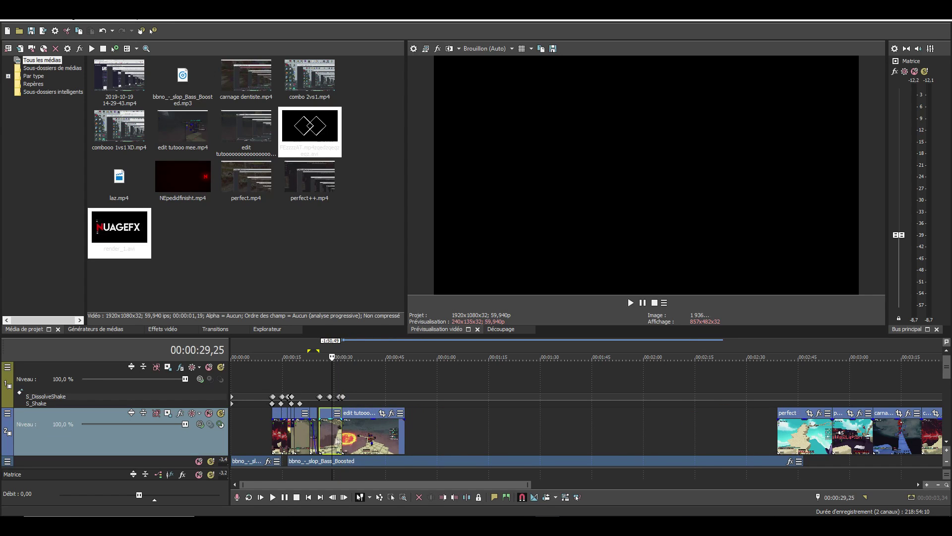
{"action": "scroll", "coordinate": [332, 438], "scroll_direction": "up", "scroll_amount": 7}
{"action": "scroll", "coordinate": [534, 443], "scroll_direction": "down", "scroll_amount": 1}
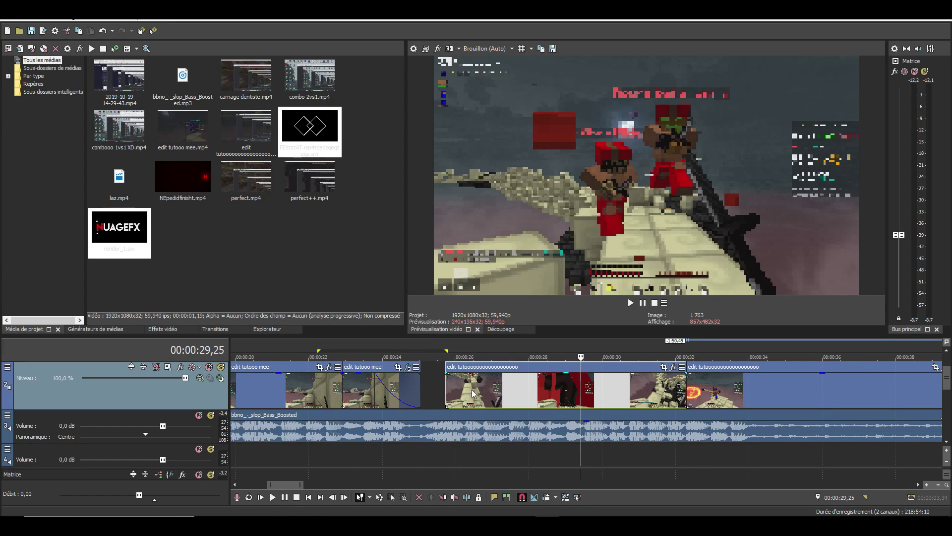
{"action": "key", "text": "space"}
{"action": "key", "text": "space"}
{"action": "scroll", "coordinate": [510, 408], "scroll_direction": "up", "scroll_amount": 2}
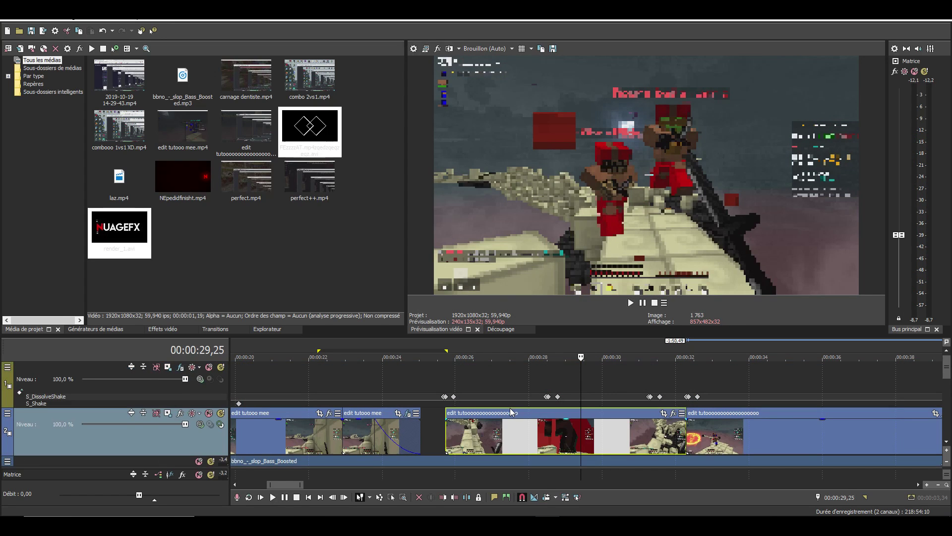
{"action": "left_click", "coordinate": [453, 436]}
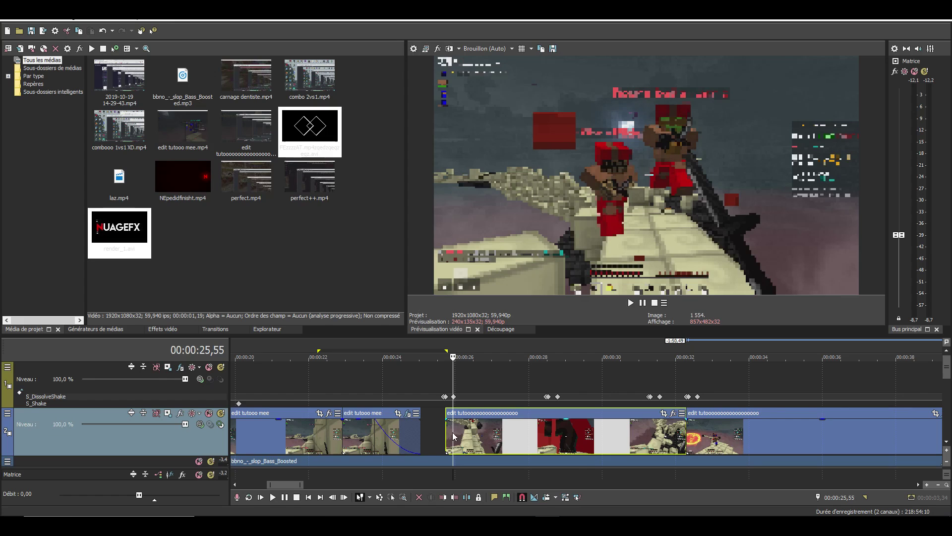
{"action": "key", "text": "space"}
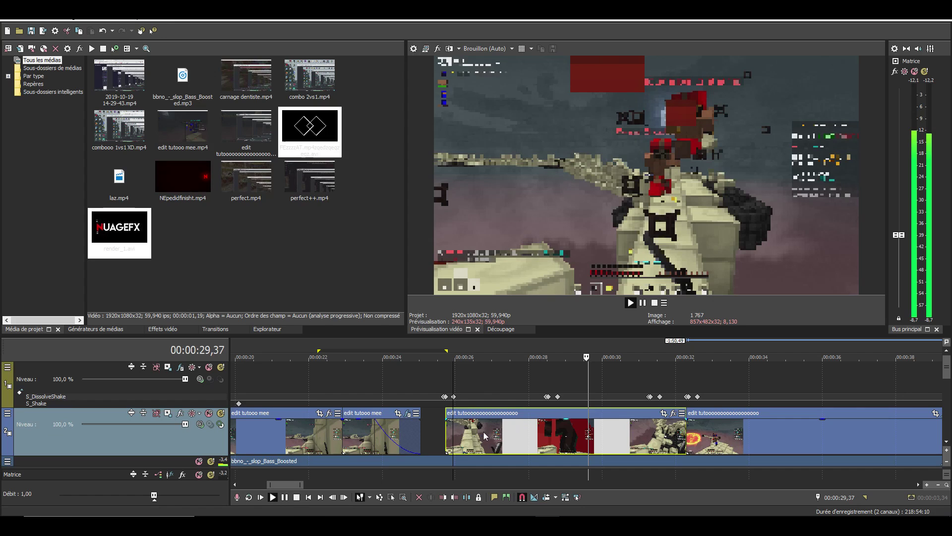
{"action": "key", "text": "space"}
Split the gameplay clip on its second shake, at 00:00:28,32
{"action": "scroll", "coordinate": [491, 438], "scroll_direction": "down", "scroll_amount": 1}
{"action": "left_click", "coordinate": [548, 397]}
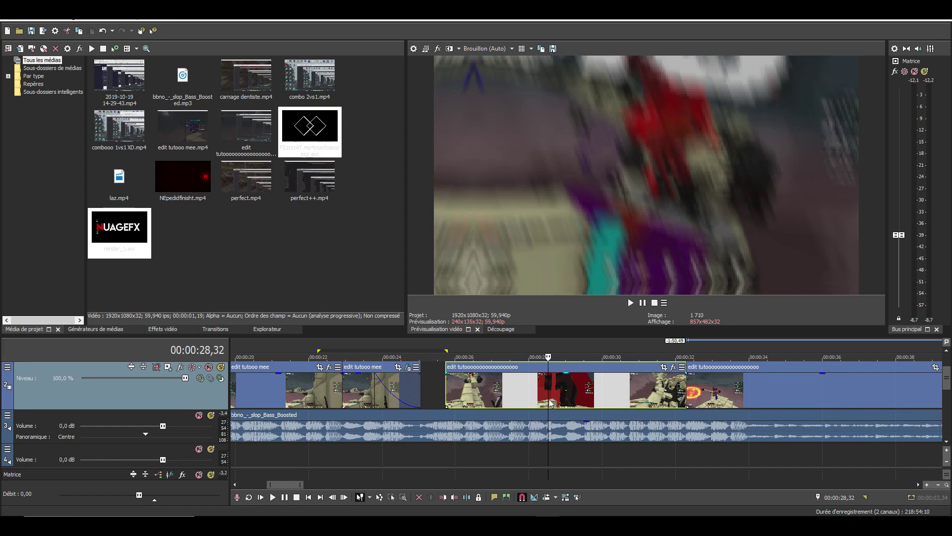
{"action": "scroll", "coordinate": [571, 410], "scroll_direction": "up", "scroll_amount": 1}
{"action": "key", "text": "s"}
{"action": "scroll", "coordinate": [644, 412], "scroll_direction": "down", "scroll_amount": 1}
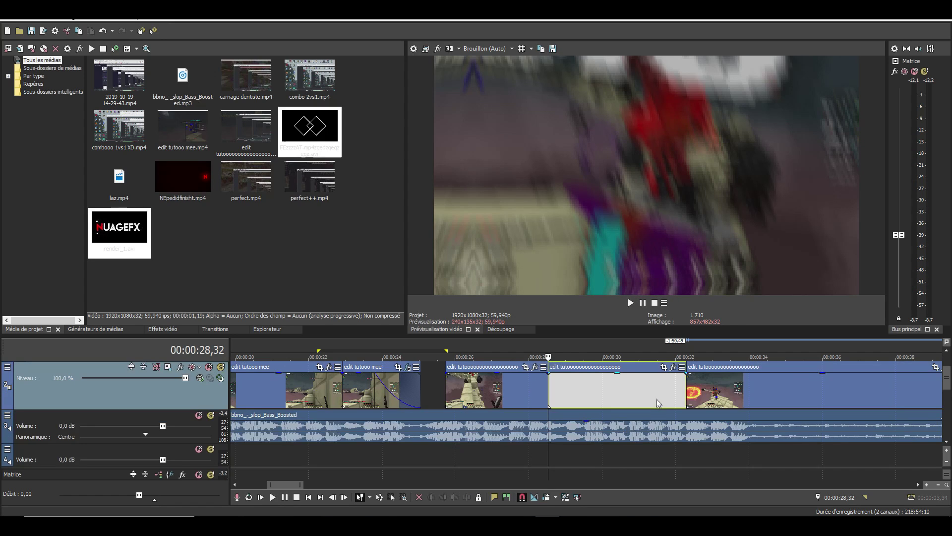
Split the remaining gameplay clip on its next shake at 00:00:31,20 and play the start of the middle piece
{"action": "left_click", "coordinate": [651, 396]}
{"action": "scroll", "coordinate": [665, 410], "scroll_direction": "up", "scroll_amount": 1}
{"action": "scroll", "coordinate": [654, 425], "scroll_direction": "up", "scroll_amount": 1}
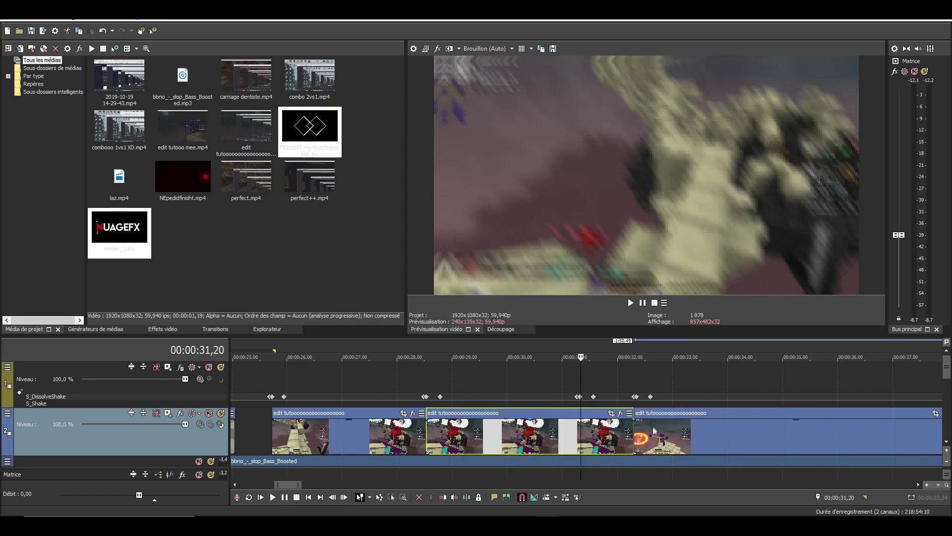
{"action": "scroll", "coordinate": [626, 447], "scroll_direction": "down", "scroll_amount": 1}
{"action": "key", "text": "s"}
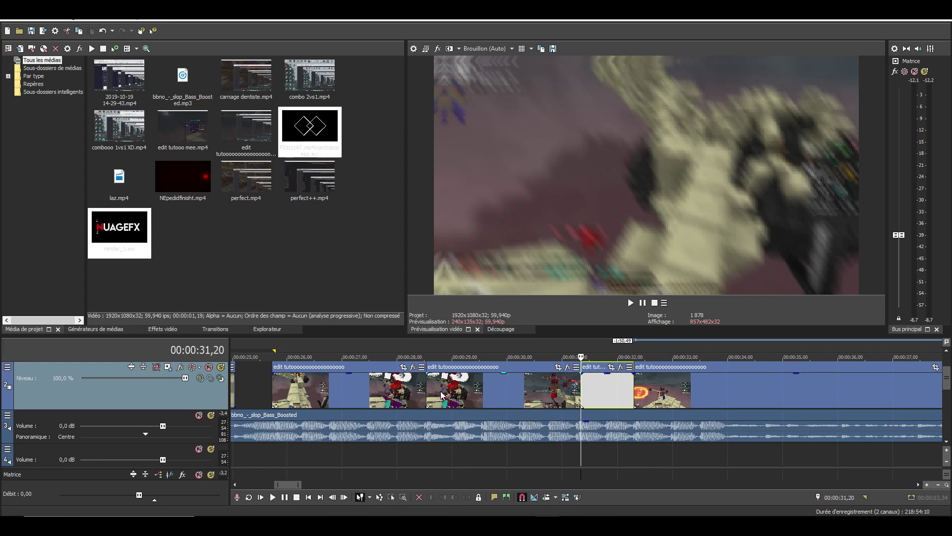
{"action": "left_click", "coordinate": [443, 395]}
{"action": "key", "text": "space"}
{"action": "key", "text": "space"}
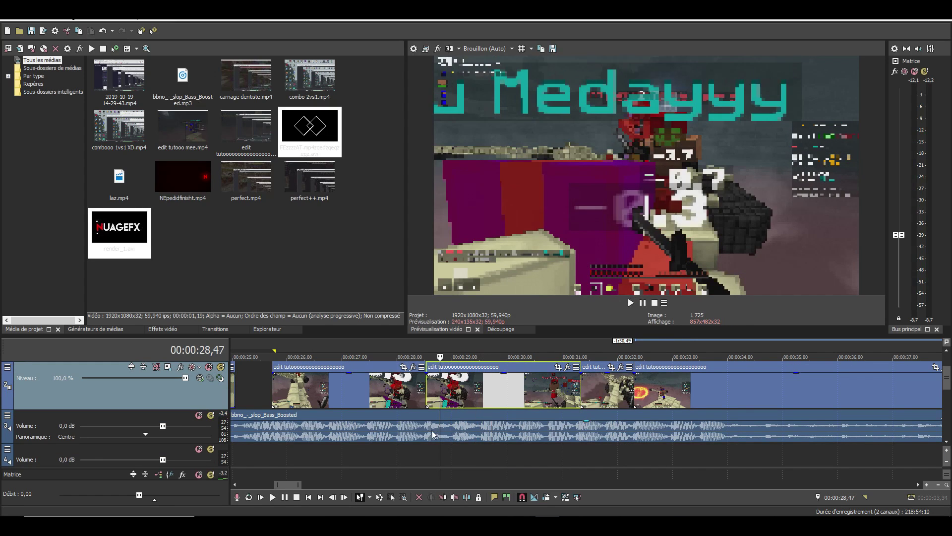
Split the music at both ends of the middle gameplay clip and move the isolated segment to the audio track below
{"action": "left_click", "coordinate": [430, 432]}
{"action": "left_click", "coordinate": [427, 434]}
{"action": "key", "text": "s"}
{"action": "left_click", "coordinate": [580, 440]}
{"action": "key", "text": "s"}
{"action": "mouse_move", "coordinate": [496, 431]}
{"action": "left_mouse_down"}
{"action": "mouse_move", "coordinate": [504, 456]}
{"action": "mouse_move", "coordinate": [483, 439]}
{"action": "left_mouse_up"}
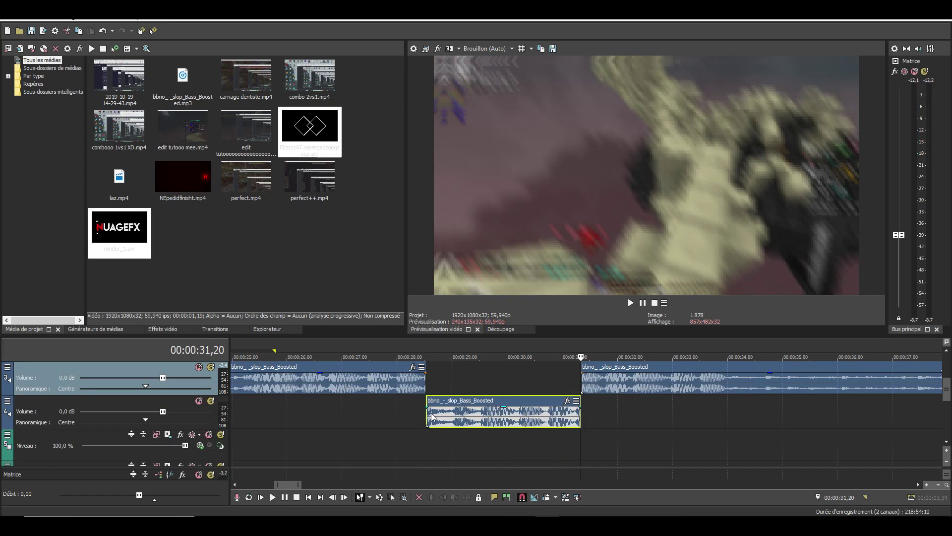
Extend the isolated music segment past both cuts and fade its edges and the adjoining music ends for smooth transitions
{"action": "mouse_move", "coordinate": [427, 413]}
{"action": "left_mouse_down"}
{"action": "mouse_move", "coordinate": [407, 413]}
{"action": "mouse_move", "coordinate": [490, 411]}
{"action": "mouse_move", "coordinate": [420, 413]}
{"action": "left_mouse_up"}
{"action": "left_click_drag", "start_coordinate": [579, 416], "coordinate": [601, 416]}
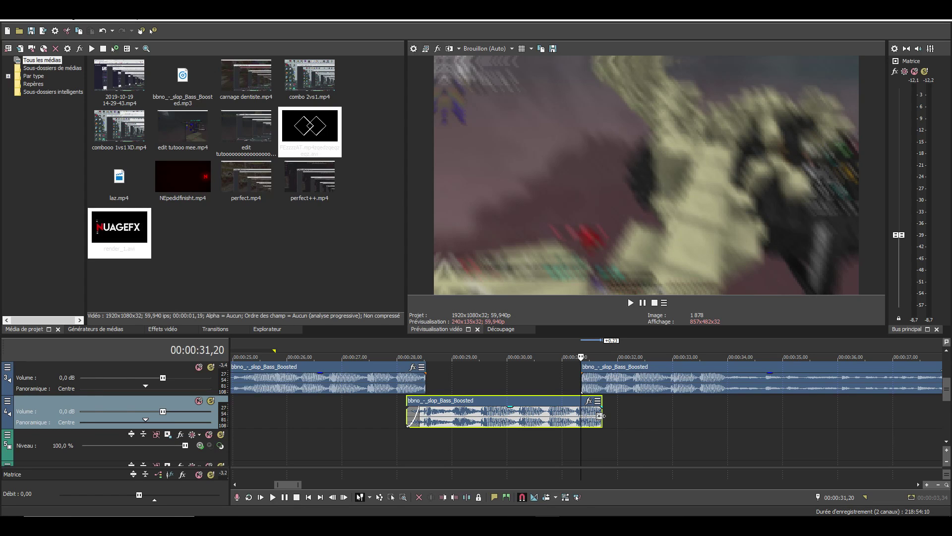
{"action": "left_click", "coordinate": [584, 373]}
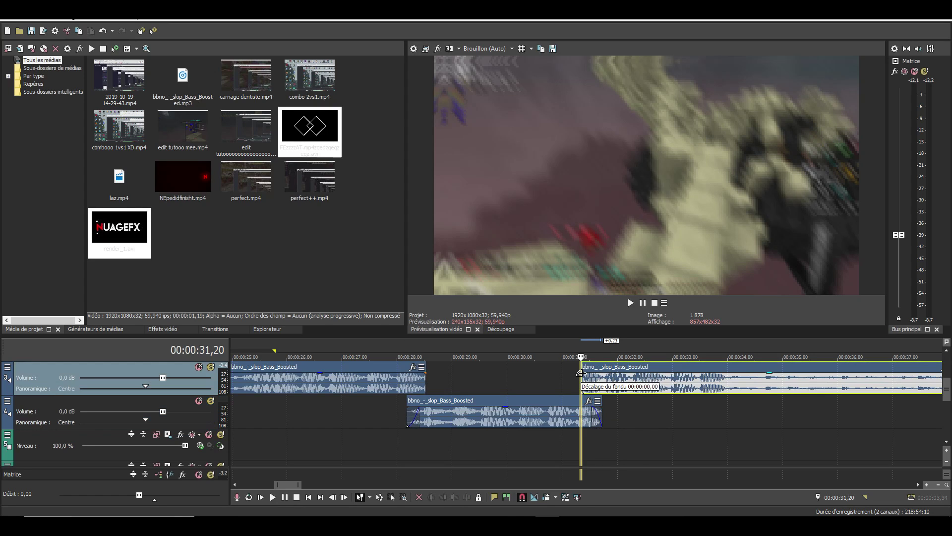
{"action": "left_click", "coordinate": [389, 389]}
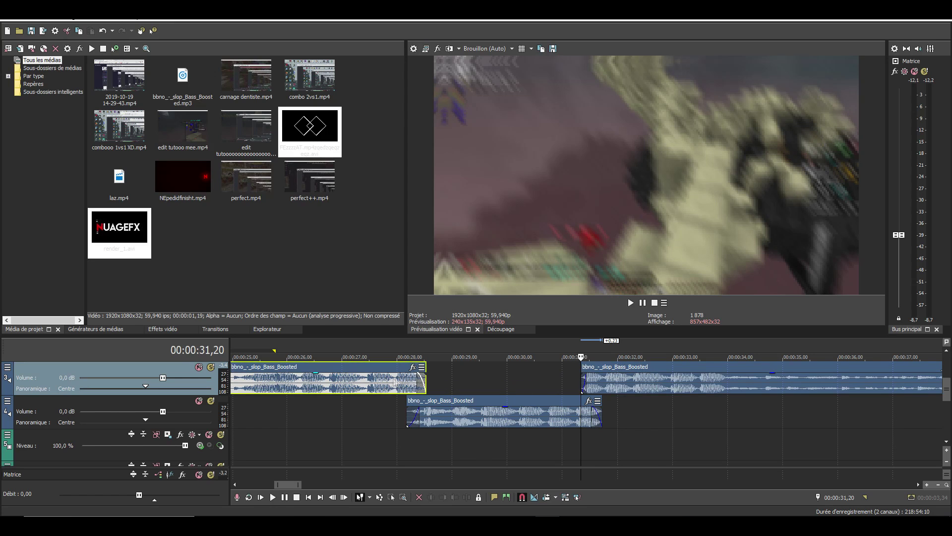
Play back the music across the first cut to check the faded transition
{"action": "key", "text": "space"}
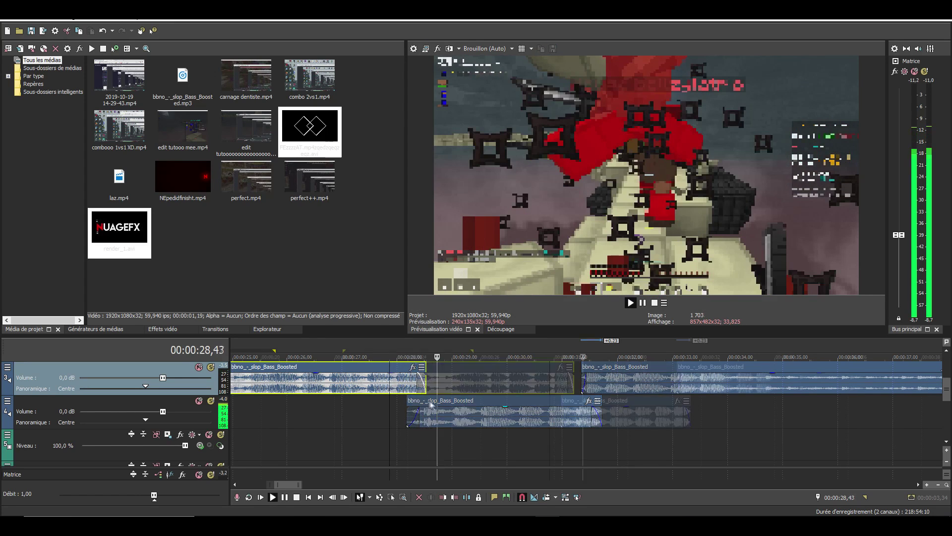
{"action": "scroll", "coordinate": [427, 400], "scroll_direction": "down", "scroll_amount": 1}
{"action": "scroll", "coordinate": [426, 399], "scroll_direction": "up", "scroll_amount": 1}
{"action": "scroll", "coordinate": [548, 413], "scroll_direction": "down", "scroll_amount": 1}
{"action": "key", "text": "space"}
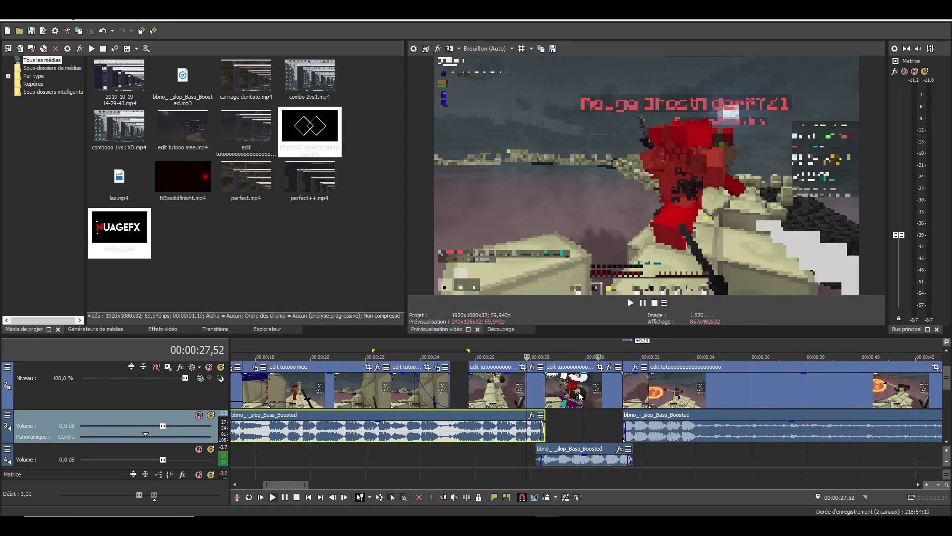
Add the S_BlurMoCurves effect to the middle gameplay clip above the isolated music segment
{"action": "left_click", "coordinate": [579, 388]}
{"action": "scroll", "coordinate": [579, 412], "scroll_direction": "down", "scroll_amount": 1}
{"action": "scroll", "coordinate": [579, 413], "scroll_direction": "up", "scroll_amount": 1}
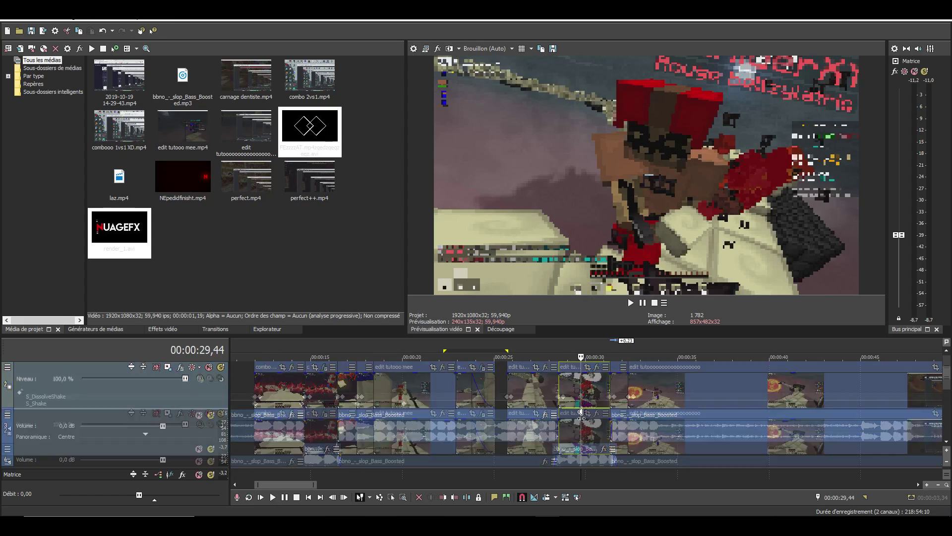
{"action": "scroll", "coordinate": [579, 413], "scroll_direction": "down", "scroll_amount": 1}
{"action": "scroll", "coordinate": [589, 411], "scroll_direction": "down", "scroll_amount": 1}
{"action": "scroll", "coordinate": [569, 413], "scroll_direction": "up", "scroll_amount": 3}
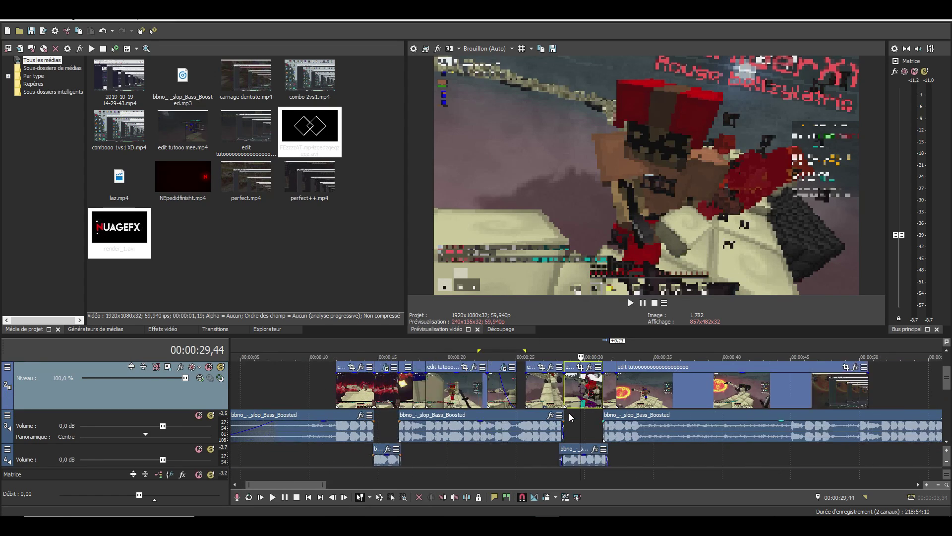
{"action": "left_click", "coordinate": [597, 367]}
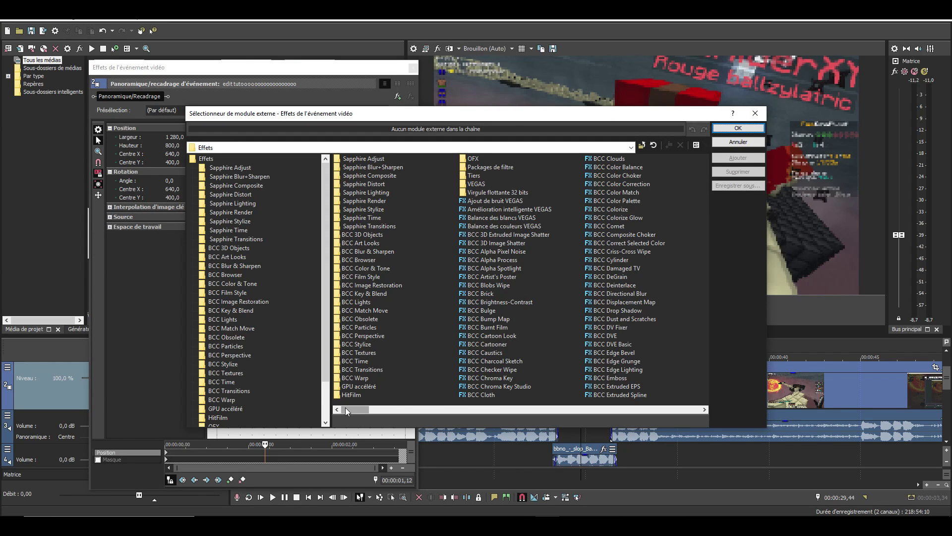
{"action": "left_click_drag", "start_coordinate": [345, 407], "coordinate": [522, 403]}
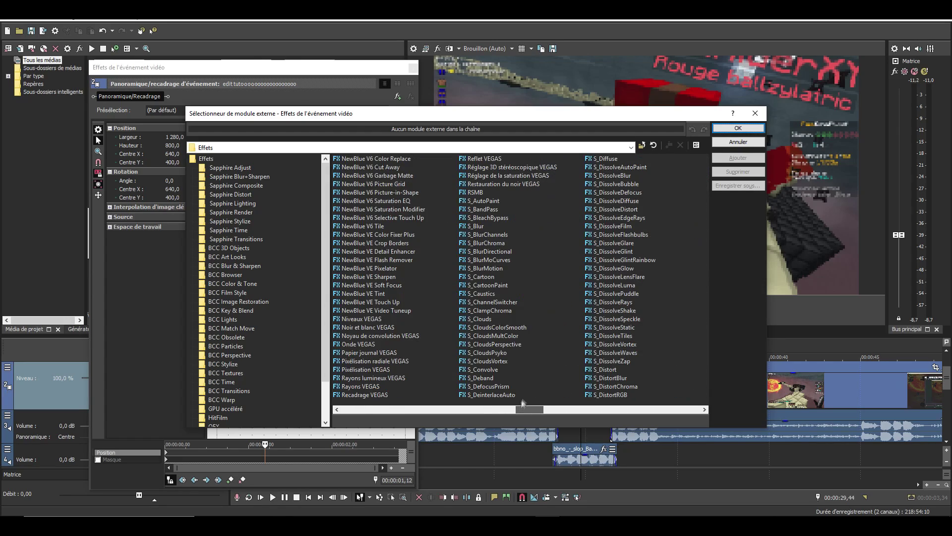
{"action": "left_click", "coordinate": [487, 260]}
{"action": "left_click", "coordinate": [738, 158]}
{"action": "left_click", "coordinate": [755, 128]}
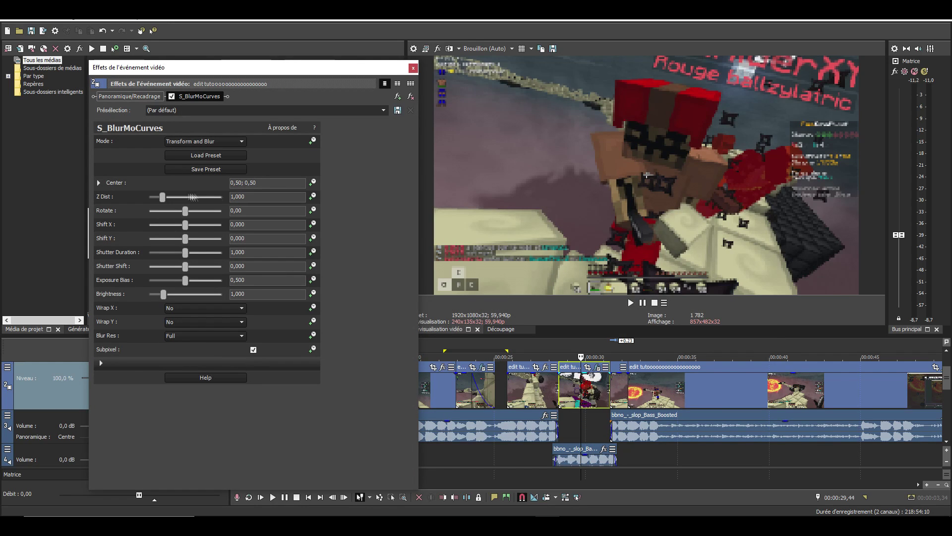
Animate Z Dist in S_BlurMoCurves, adding a keyframe at 00:00:00,09 with Z Dist set to 2,633
{"action": "left_click", "coordinate": [312, 197]}
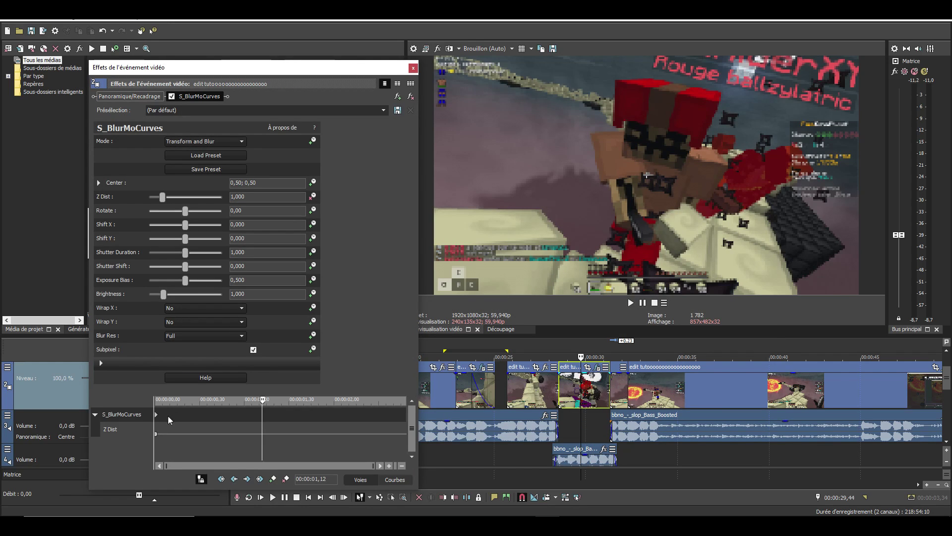
{"action": "left_click", "coordinate": [168, 419]}
{"action": "left_click", "coordinate": [272, 480]}
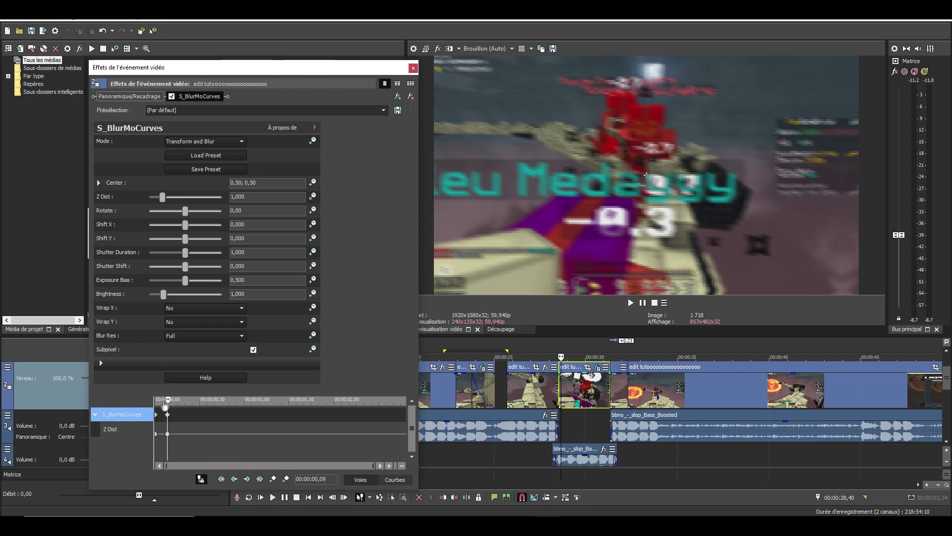
{"action": "left_click_drag", "start_coordinate": [162, 196], "coordinate": [186, 197]}
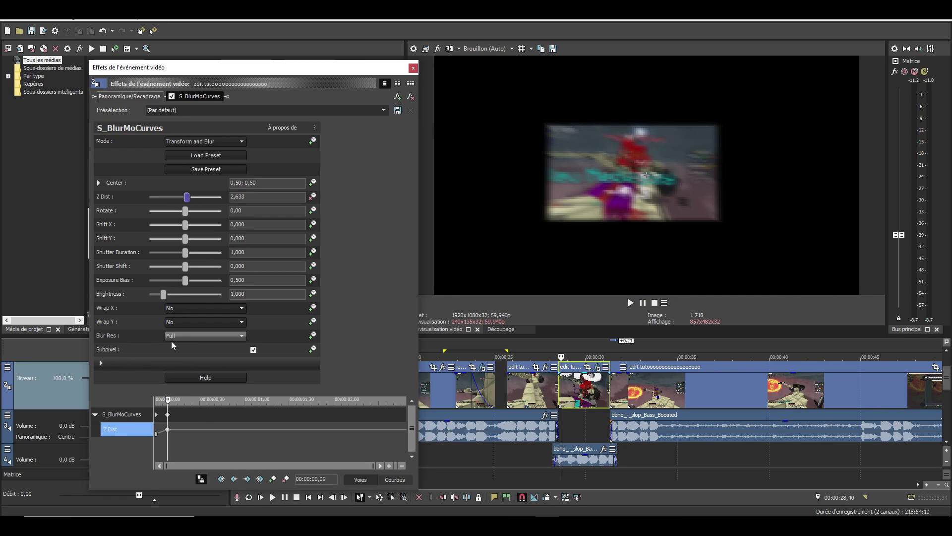
Play back the montage from just before the middle clip to check the S_BlurMoCurves zoom-out
{"action": "left_click", "coordinate": [280, 419]}
{"action": "left_click", "coordinate": [315, 418]}
{"action": "left_click", "coordinate": [326, 418]}
{"action": "scroll", "coordinate": [619, 437], "scroll_direction": "up", "scroll_amount": 2}
{"action": "left_click", "coordinate": [547, 400]}
{"action": "scroll", "coordinate": [546, 399], "scroll_direction": "up", "scroll_amount": 1}
{"action": "left_click", "coordinate": [494, 397]}
{"action": "key", "text": "space"}
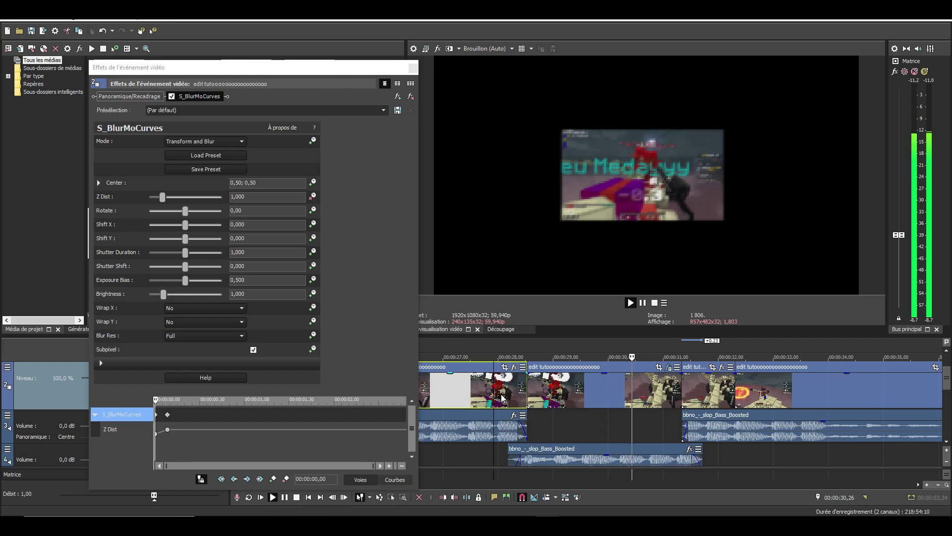
{"action": "key", "text": "space"}
Keyframe Z Dist at 3,100 at 00:00:02,35, and reset it to 1,000 at 00:00:02,45 near the clip's end
{"action": "left_click", "coordinate": [668, 397]}
{"action": "left_click_drag", "start_coordinate": [189, 195], "coordinate": [197, 197]}
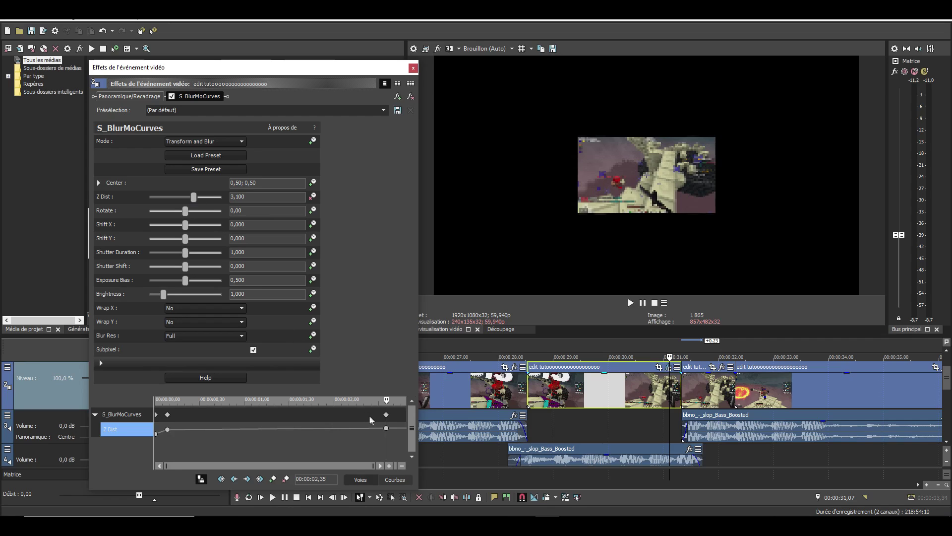
{"action": "left_click", "coordinate": [400, 416]}
{"action": "left_click_drag", "start_coordinate": [263, 196], "coordinate": [168, 199]}
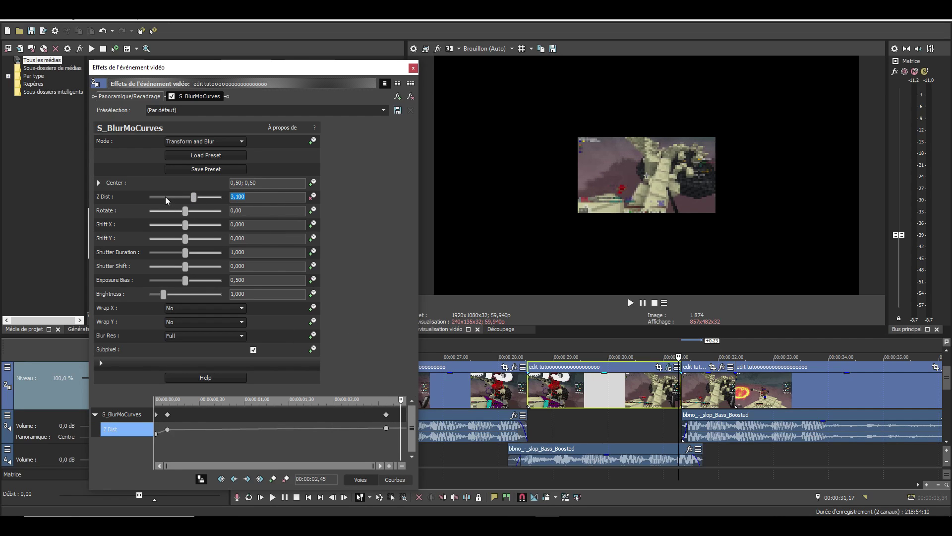
{"action": "double_click", "coordinate": [165, 196]}
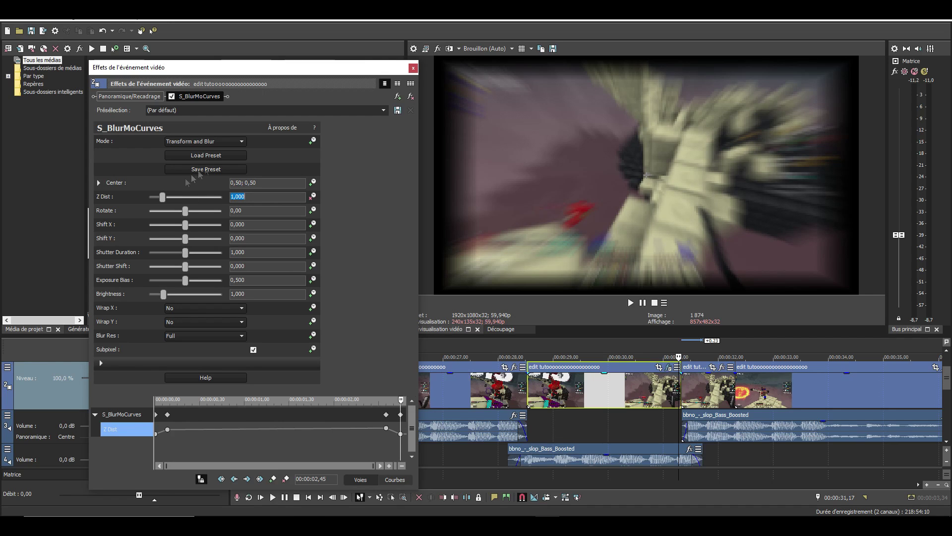
Leave the S_BlurMoCurves settings and insert a new video track above the gameplay video track
{"action": "left_click", "coordinate": [413, 68]}
{"action": "scroll", "coordinate": [569, 385], "scroll_direction": "down", "scroll_amount": 5}
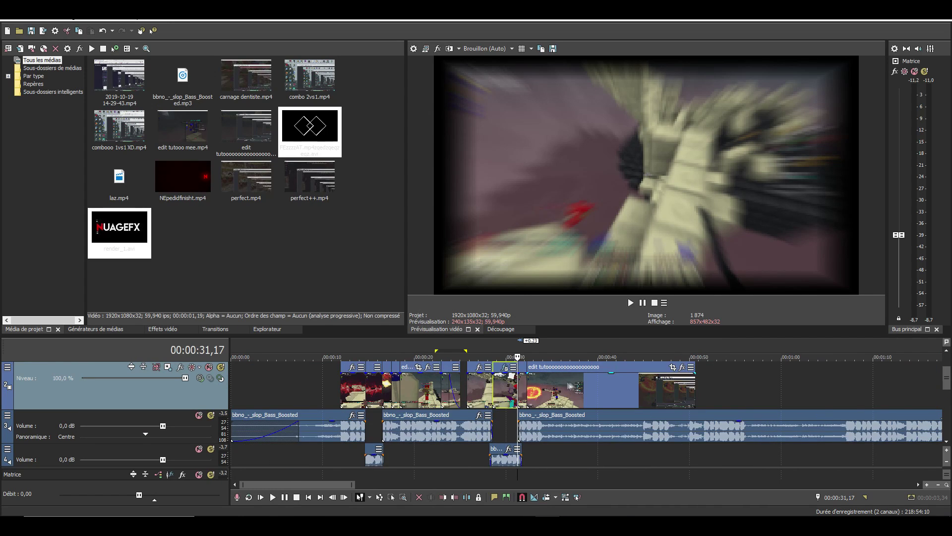
{"action": "scroll", "coordinate": [658, 388], "scroll_direction": "up", "scroll_amount": 3}
{"action": "scroll", "coordinate": [577, 401], "scroll_direction": "up", "scroll_amount": 1}
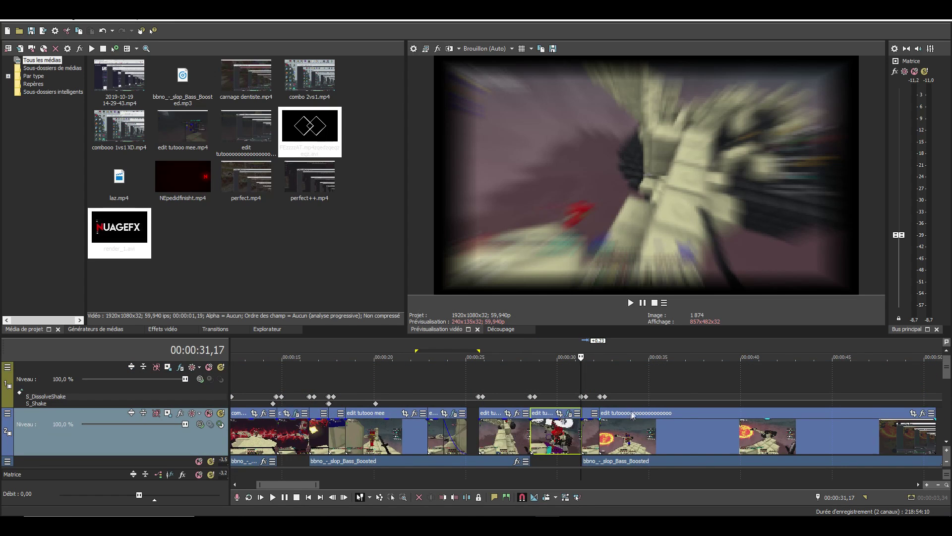
{"action": "scroll", "coordinate": [632, 415], "scroll_direction": "down", "scroll_amount": 4}
{"action": "right_click", "coordinate": [482, 436]}
{"action": "left_click", "coordinate": [518, 338]}
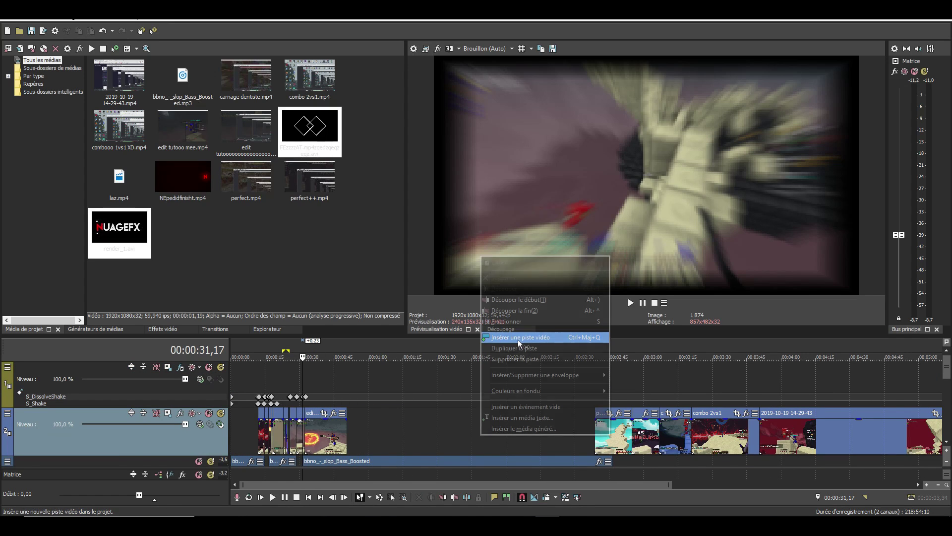
Copy the middle gameplay clip onto the new track, aligned directly above the original
{"action": "scroll", "coordinate": [434, 414], "scroll_direction": "up", "scroll_amount": 4}
{"action": "scroll", "coordinate": [460, 421], "scroll_direction": "down", "scroll_amount": 1}
{"action": "scroll", "coordinate": [562, 418], "scroll_direction": "up", "scroll_amount": 3}
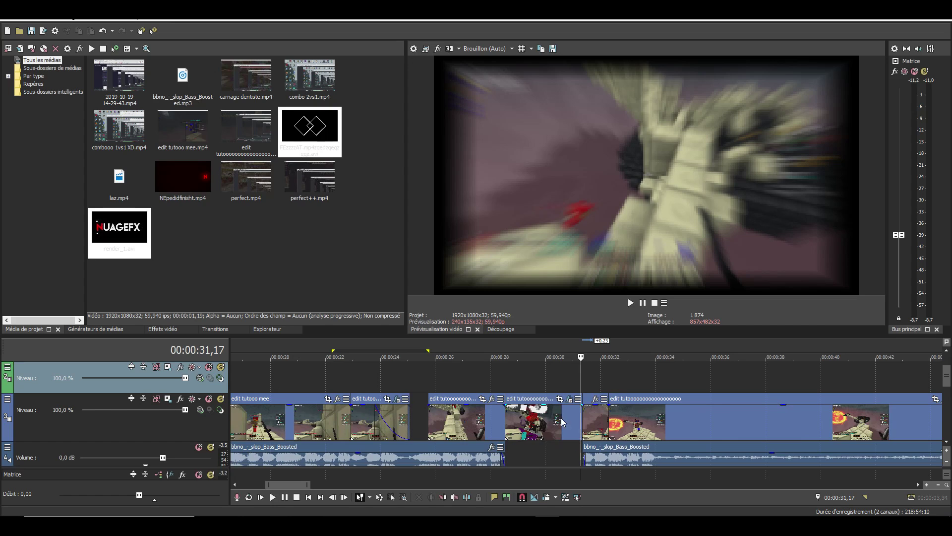
{"action": "mouse_move", "coordinate": [529, 425]}
{"action": "left_mouse_down"}
{"action": "mouse_move", "coordinate": [531, 393]}
{"action": "mouse_move", "coordinate": [534, 420]}
{"action": "left_mouse_up"}
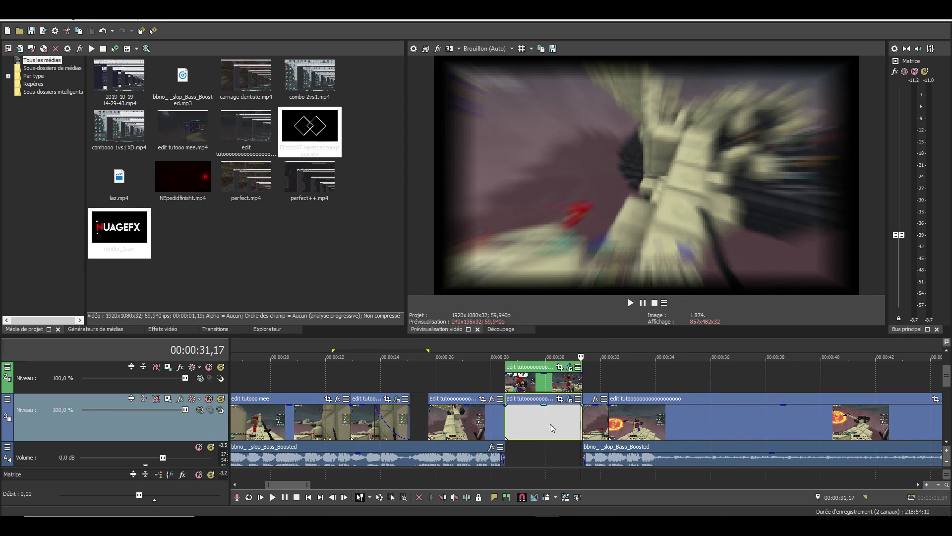
{"action": "left_click", "coordinate": [530, 381]}
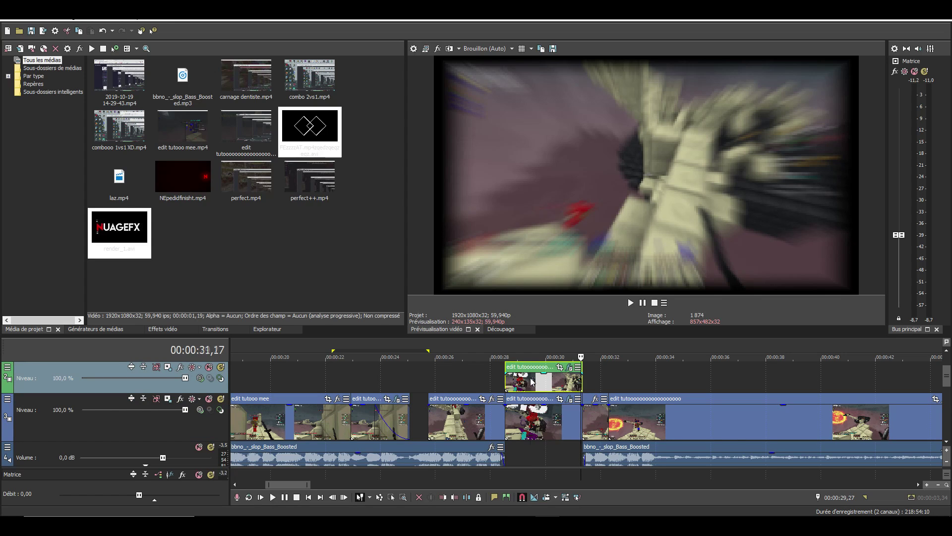
Remove the Z Dist animation from S_BlurMoCurves on the lower copy and restore its full-frame size
{"action": "left_click", "coordinate": [554, 414]}
{"action": "left_click", "coordinate": [571, 399]}
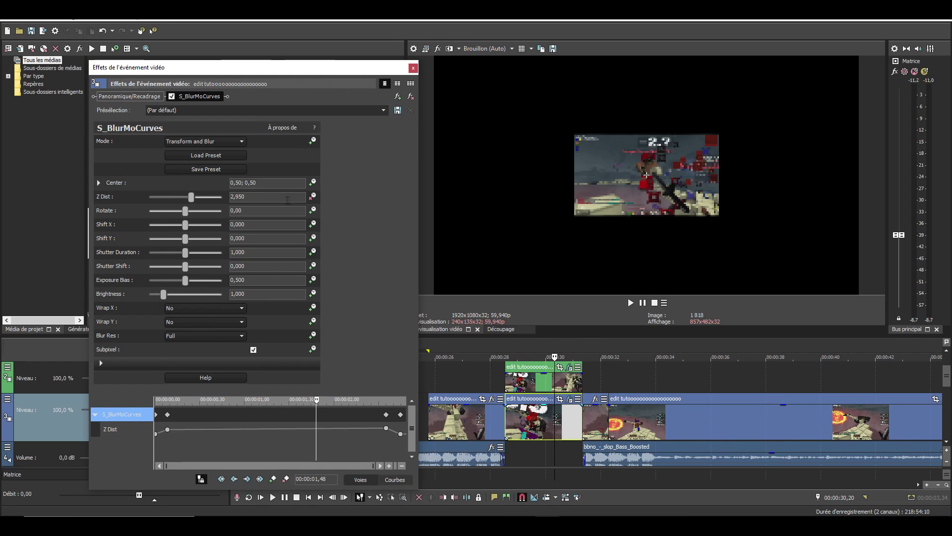
{"action": "left_click", "coordinate": [250, 197]}
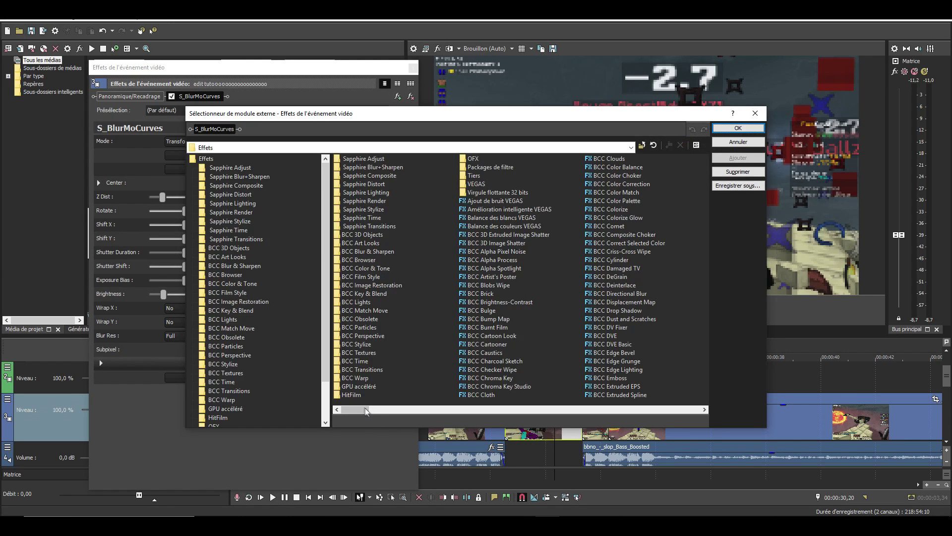
Add the S_Blur effect to the lower copy of the clip with Blur Amount 0,010
{"action": "left_click_drag", "start_coordinate": [366, 410], "coordinate": [527, 410]}
{"action": "left_click", "coordinate": [602, 226]}
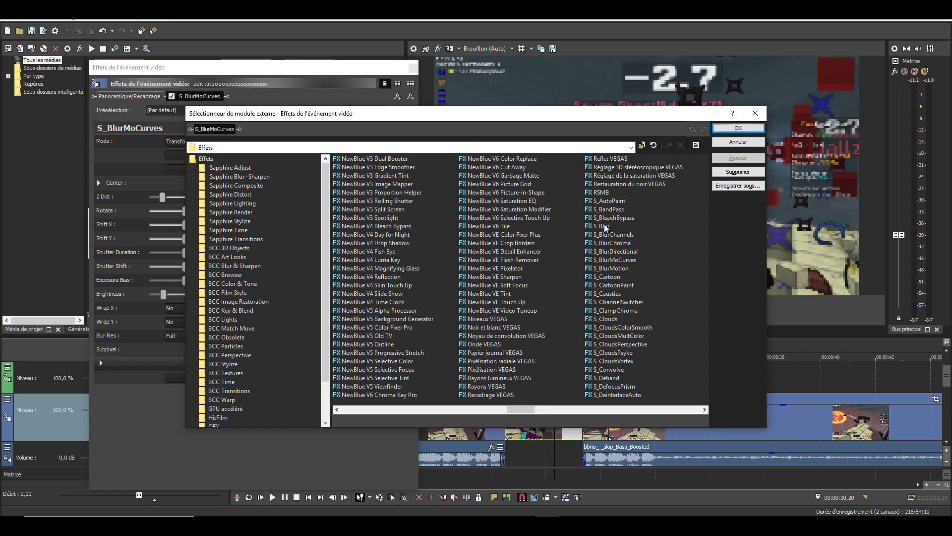
{"action": "left_click", "coordinate": [735, 159]}
{"action": "left_click", "coordinate": [738, 130]}
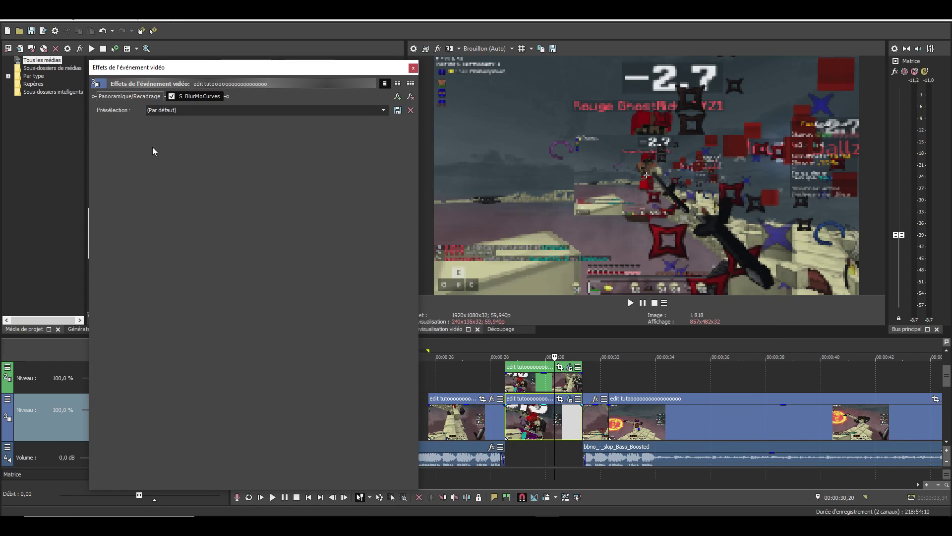
{"action": "left_click_drag", "start_coordinate": [154, 185], "coordinate": [148, 184]}
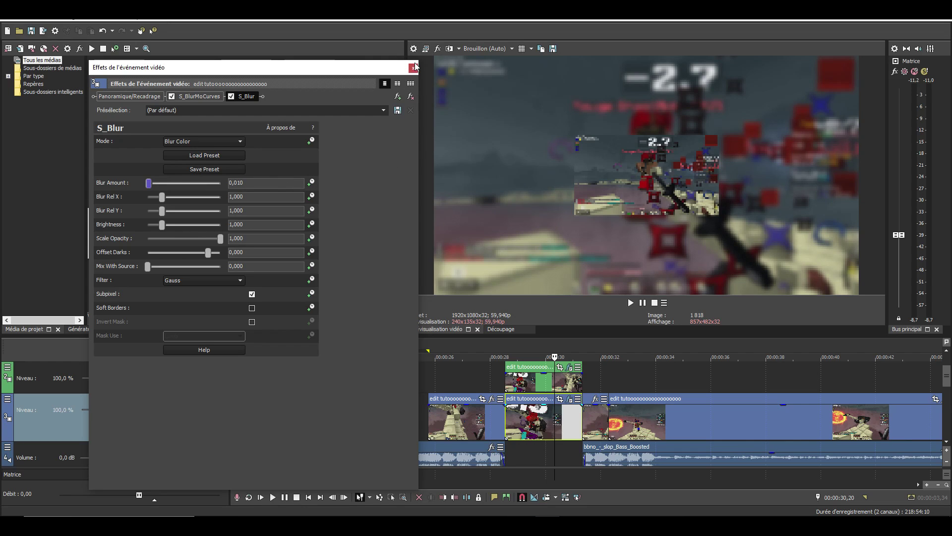
{"action": "left_click_drag", "start_coordinate": [151, 182], "coordinate": [151, 180]}
{"action": "left_click", "coordinate": [414, 68]}
Add the S_DropShadow effect to the upper copy of the clip and apply the GOOD2 preset
{"action": "left_click", "coordinate": [536, 379]}
{"action": "left_click", "coordinate": [568, 367]}
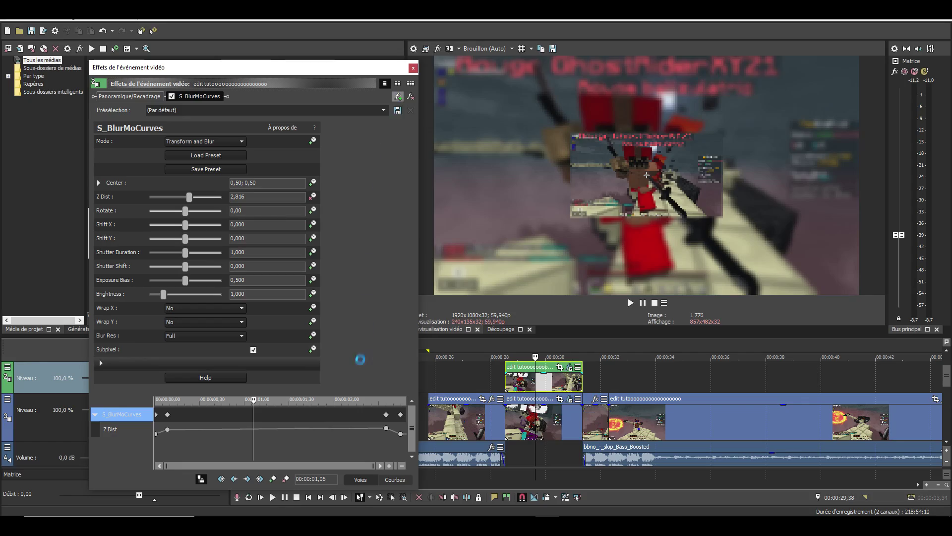
{"action": "scroll", "coordinate": [515, 208], "scroll_direction": "down", "scroll_amount": 5}
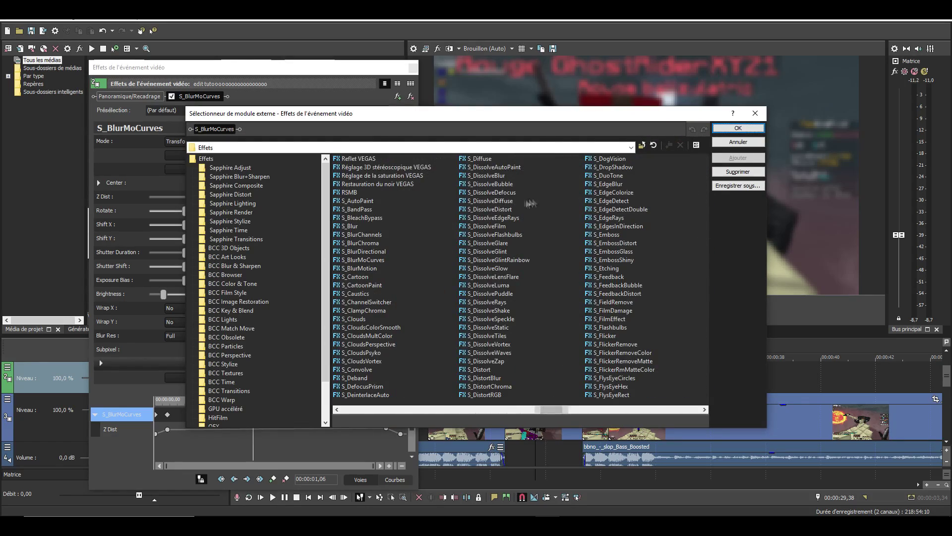
{"action": "left_click", "coordinate": [650, 167]}
{"action": "left_click", "coordinate": [738, 128]}
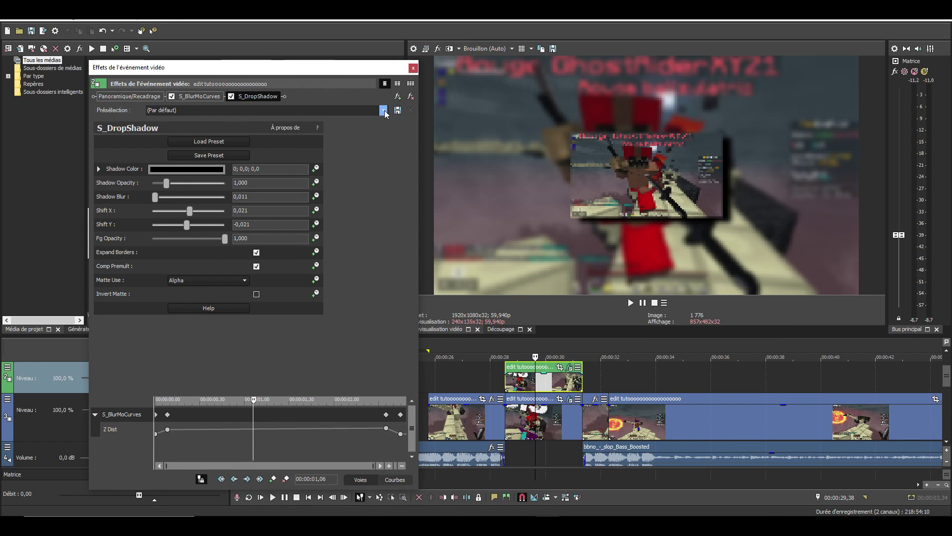
{"action": "scroll", "coordinate": [385, 112], "scroll_direction": "down", "scroll_amount": 1}
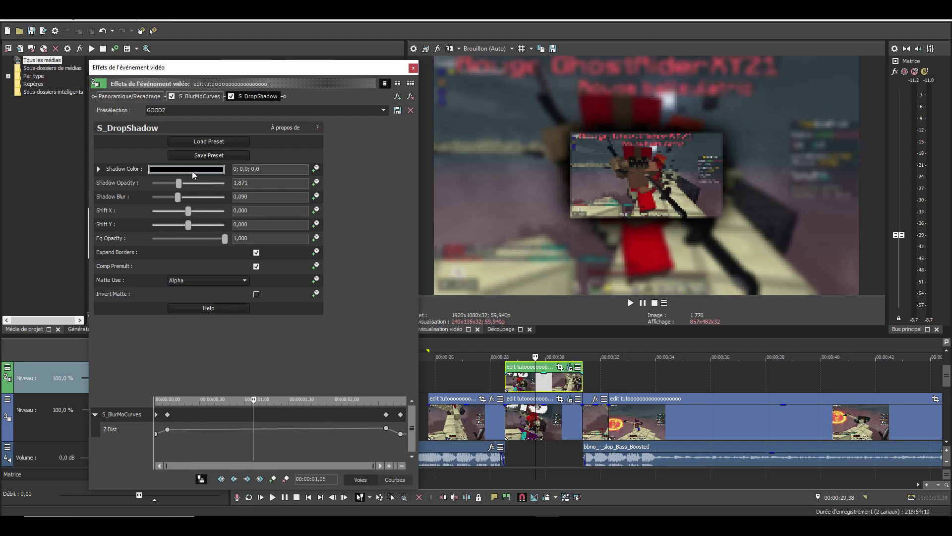
{"action": "left_click", "coordinate": [412, 68]}
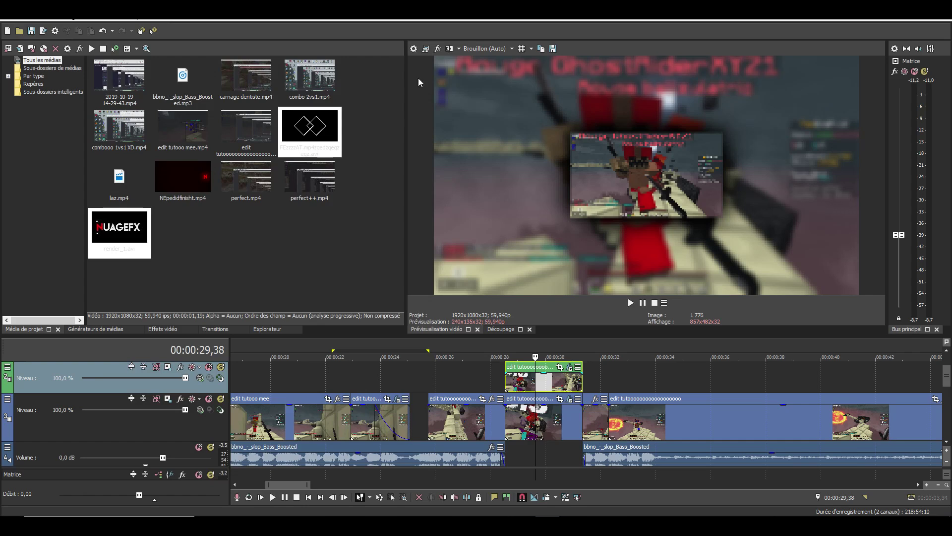
Set the loop region around the layered clips from 00:00:28,10 to 00:00:31,59 and play it back
{"action": "double_click", "coordinate": [596, 380]}
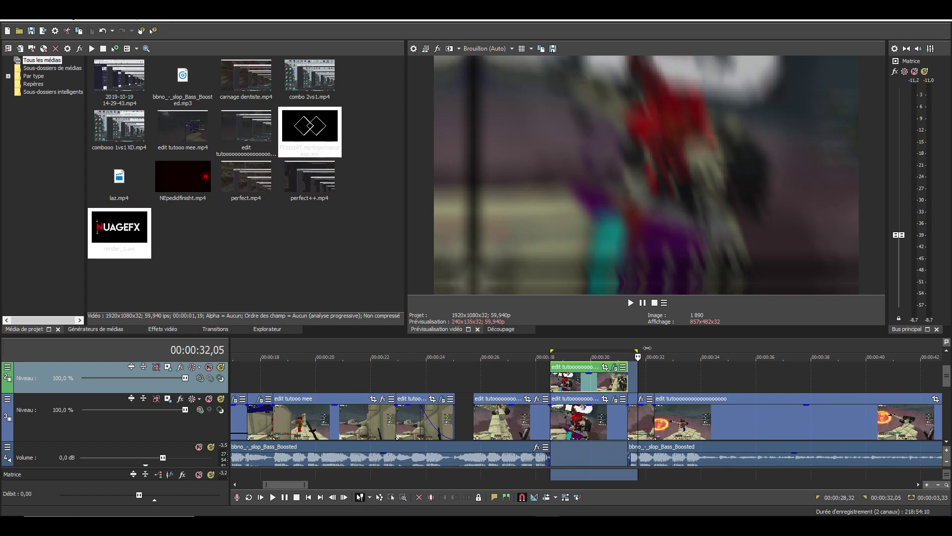
{"action": "left_click", "coordinate": [551, 352]}
{"action": "left_click_drag", "start_coordinate": [552, 351], "coordinate": [541, 350]}
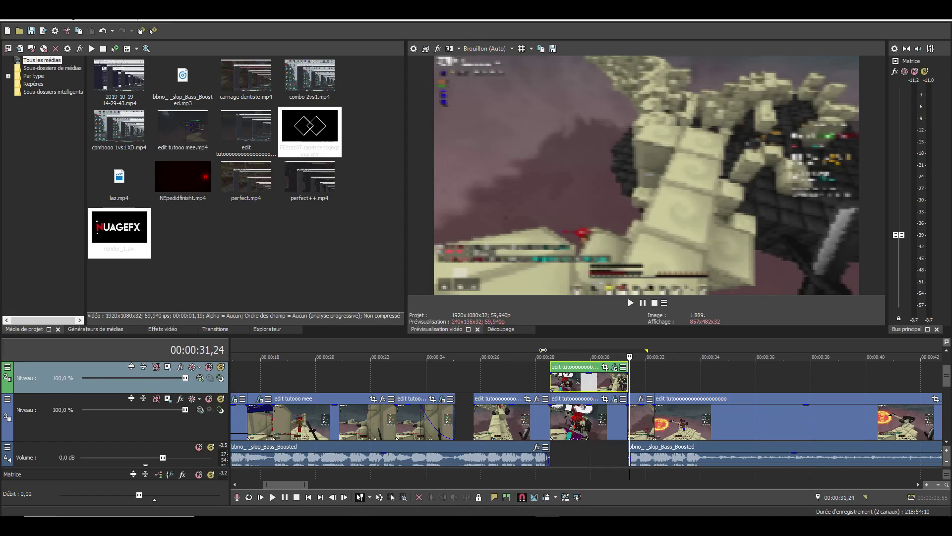
{"action": "double_click", "coordinate": [543, 349]}
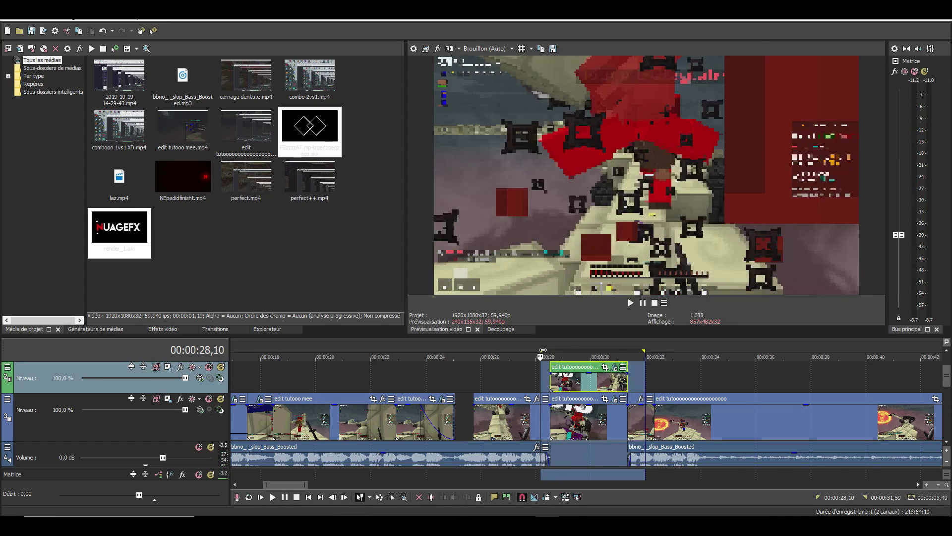
{"action": "scroll", "coordinate": [614, 391], "scroll_direction": "up", "scroll_amount": 5}
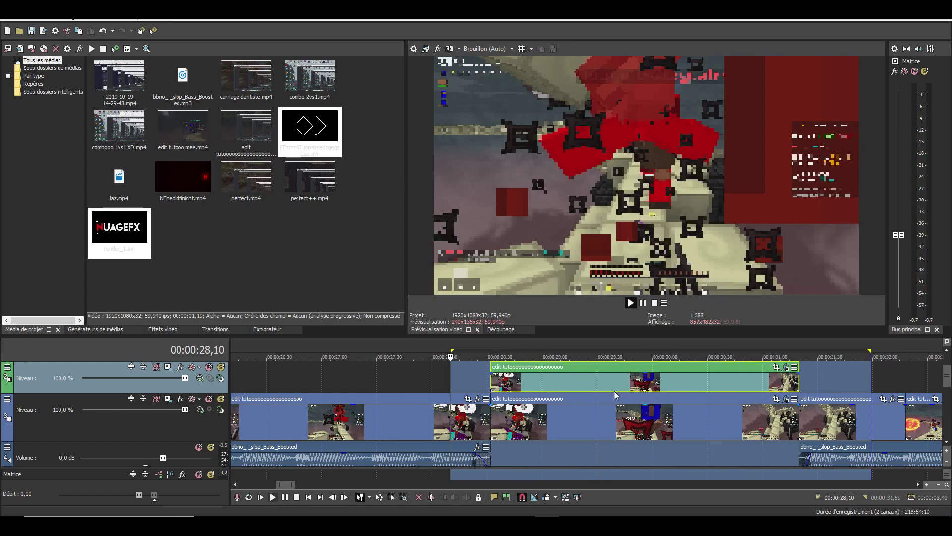
In the upper clip's S_BlurMoCurves, set Z Dist to 2,133 at the 00:00:00,09 keyframe
{"action": "left_click", "coordinate": [732, 382]}
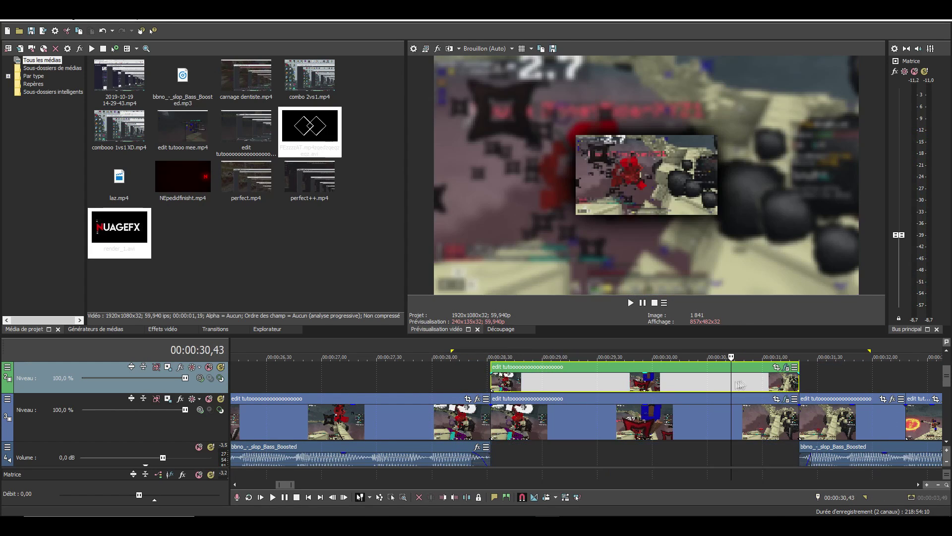
{"action": "left_click", "coordinate": [785, 367]}
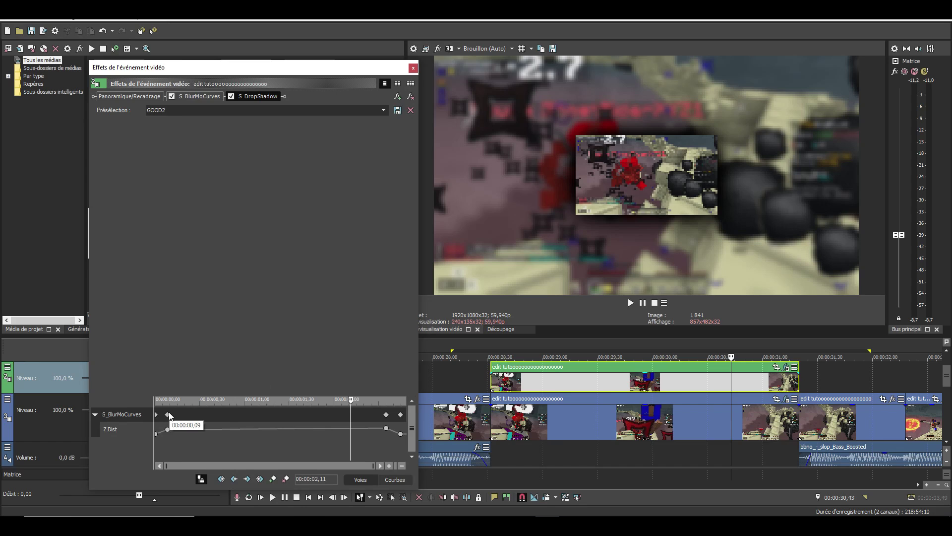
{"action": "left_click", "coordinate": [168, 414]}
{"action": "left_click_drag", "start_coordinate": [189, 194], "coordinate": [180, 198]}
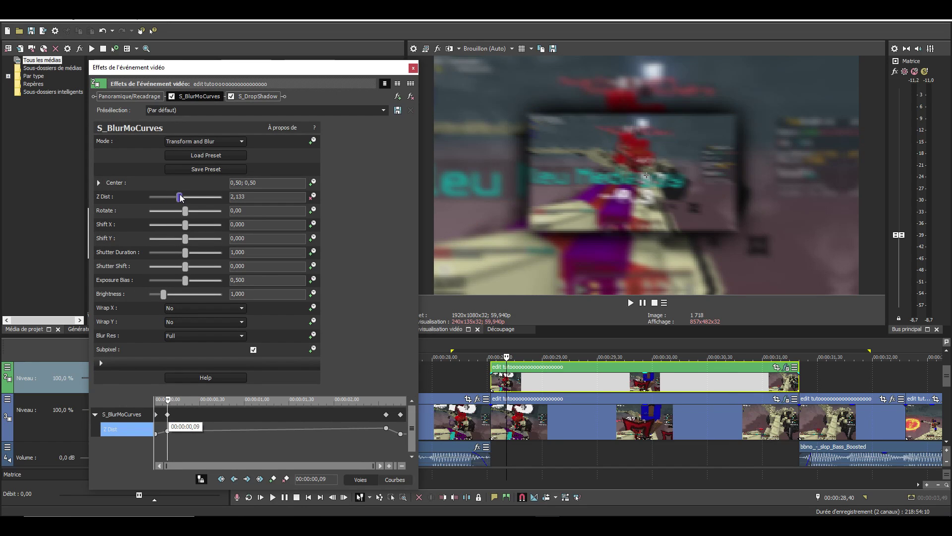
Change the interpolation of the upper clip's first Z Dist keyframe to Fondu rapide
{"action": "left_click", "coordinate": [156, 434]}
{"action": "right_click", "coordinate": [156, 434]}
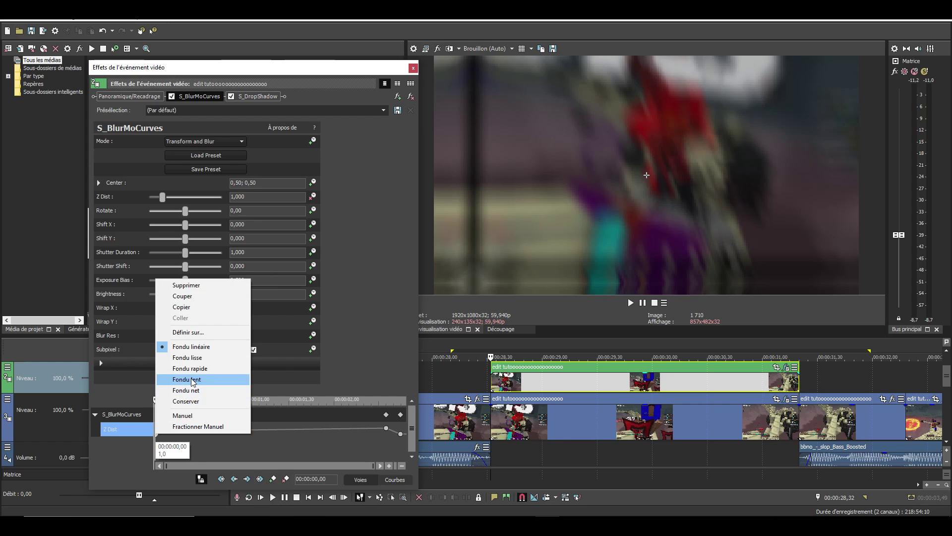
{"action": "left_click", "coordinate": [191, 379]}
{"action": "right_click", "coordinate": [156, 434]}
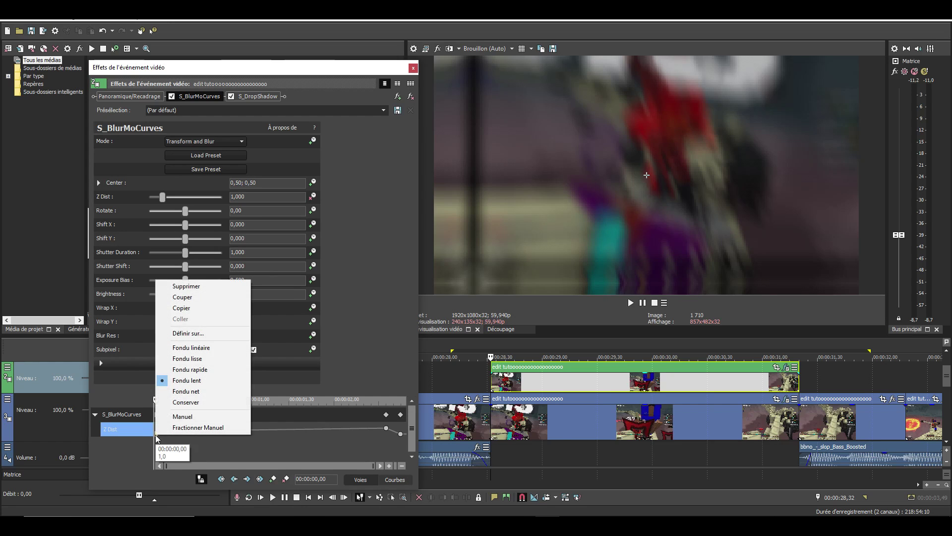
{"action": "left_click", "coordinate": [184, 369]}
{"action": "left_click", "coordinate": [413, 68]}
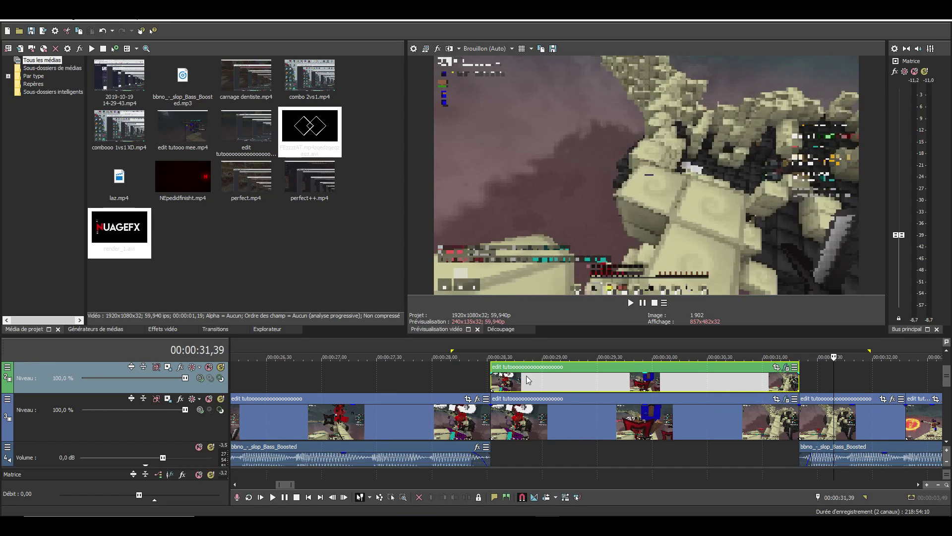
Play back the layered section to check the blurred background, drop shadow and zoom
{"action": "key", "text": "o"}
{"action": "scroll", "coordinate": [528, 379], "scroll_direction": "down", "scroll_amount": 4}
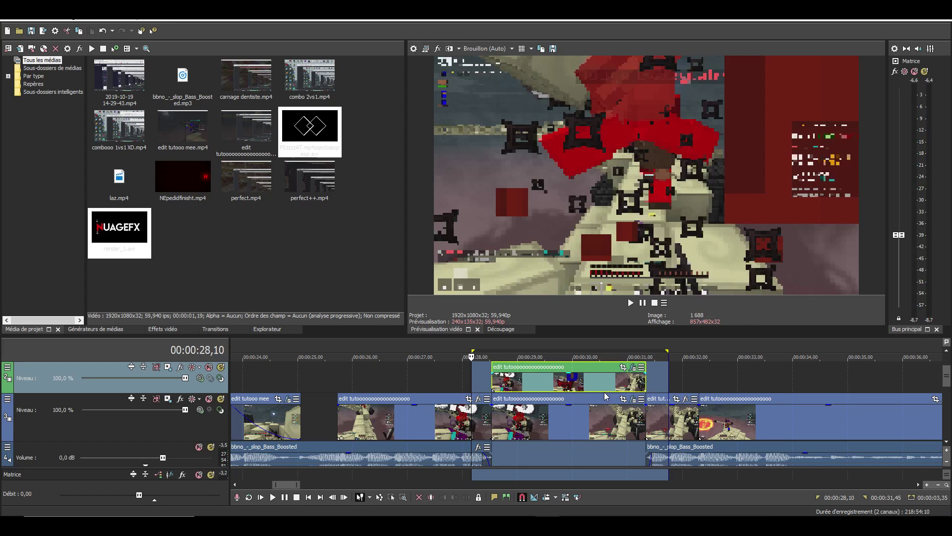
{"action": "left_click", "coordinate": [558, 381]}
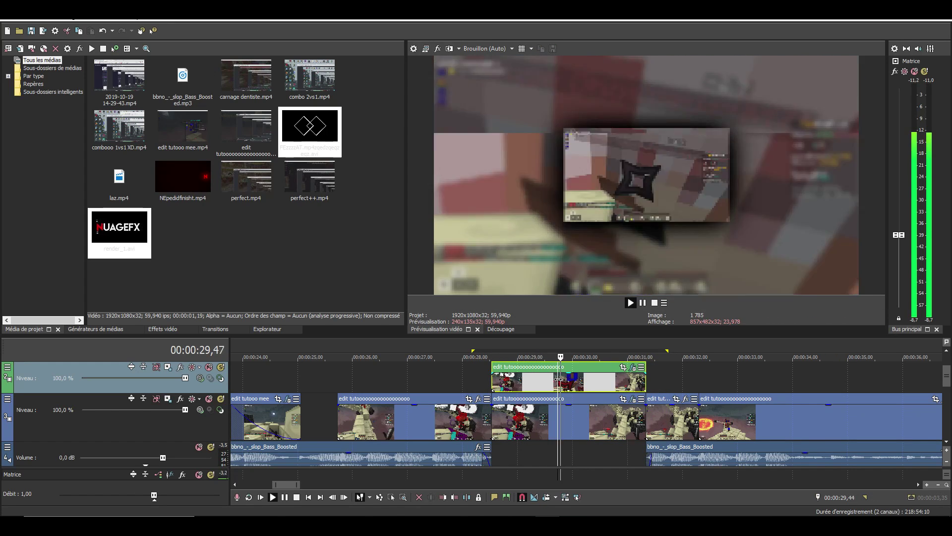
{"action": "scroll", "coordinate": [555, 382], "scroll_direction": "down", "scroll_amount": 2}
{"action": "scroll", "coordinate": [552, 386], "scroll_direction": "down", "scroll_amount": 2}
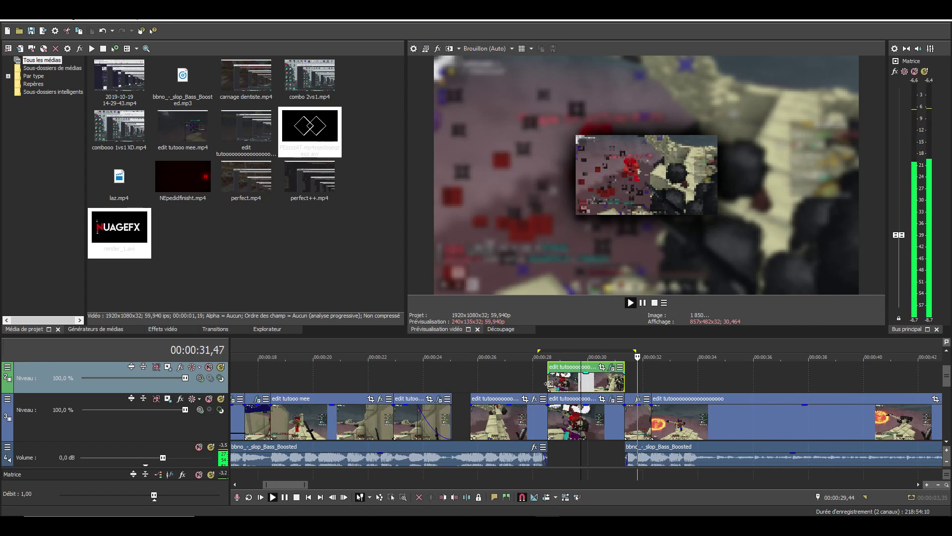
{"action": "key", "text": "space"}
Look over the earlier montage clips around 00:00:12,43 and the overall track arrangement
{"action": "scroll", "coordinate": [437, 404], "scroll_direction": "down", "scroll_amount": 5}
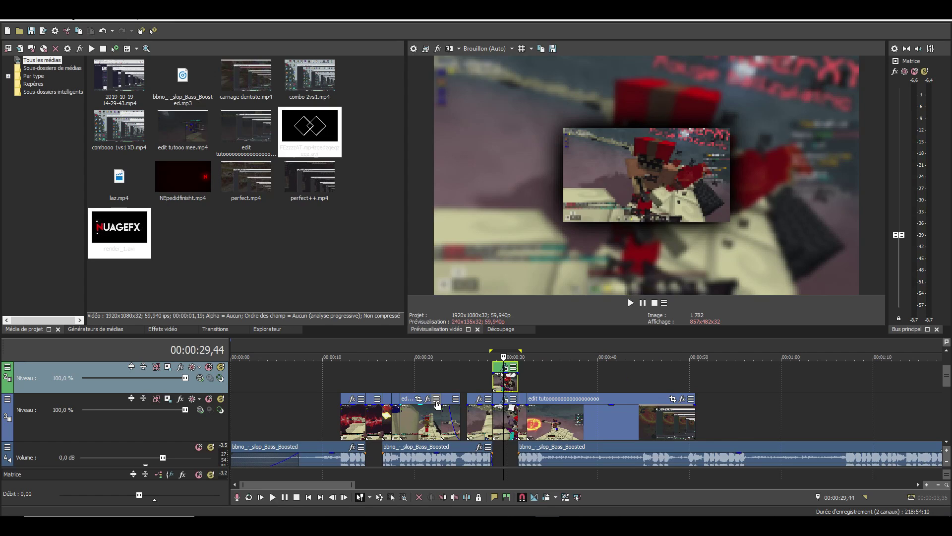
{"action": "left_click", "coordinate": [367, 374]}
{"action": "scroll", "coordinate": [406, 386], "scroll_direction": "up", "scroll_amount": 2}
{"action": "left_click", "coordinate": [463, 386]}
{"action": "scroll", "coordinate": [472, 389], "scroll_direction": "up", "scroll_amount": 3}
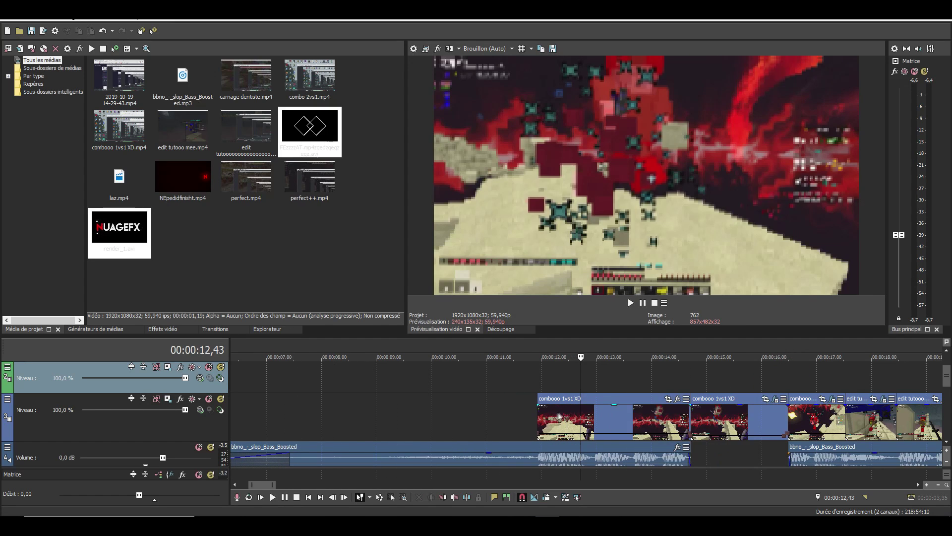
{"action": "scroll", "coordinate": [614, 407], "scroll_direction": "down", "scroll_amount": 1}
{"action": "scroll", "coordinate": [614, 406], "scroll_direction": "down", "scroll_amount": 3}
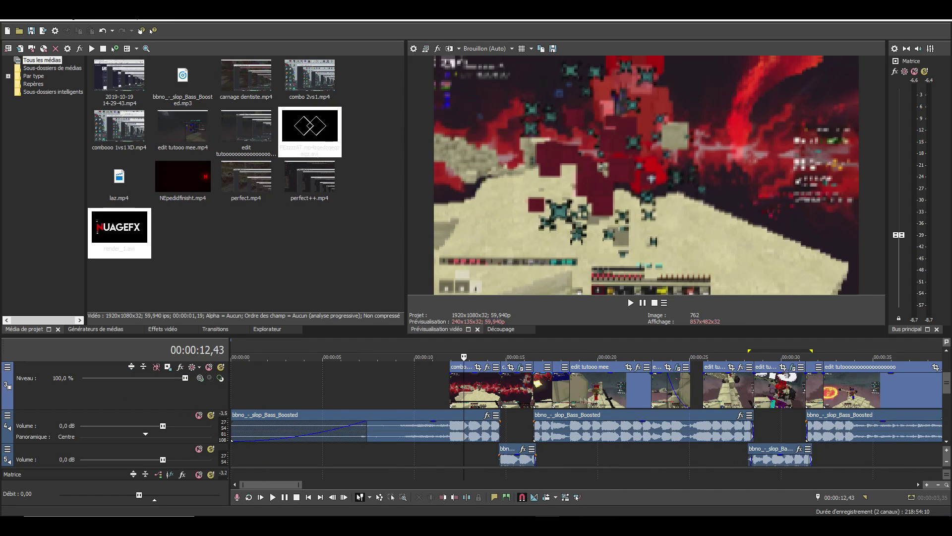
{"action": "scroll", "coordinate": [700, 400], "scroll_direction": "down", "scroll_amount": 2}
Play the montage from the middle gameplay clip into the following clip to review the transition
{"action": "left_click", "coordinate": [540, 392]}
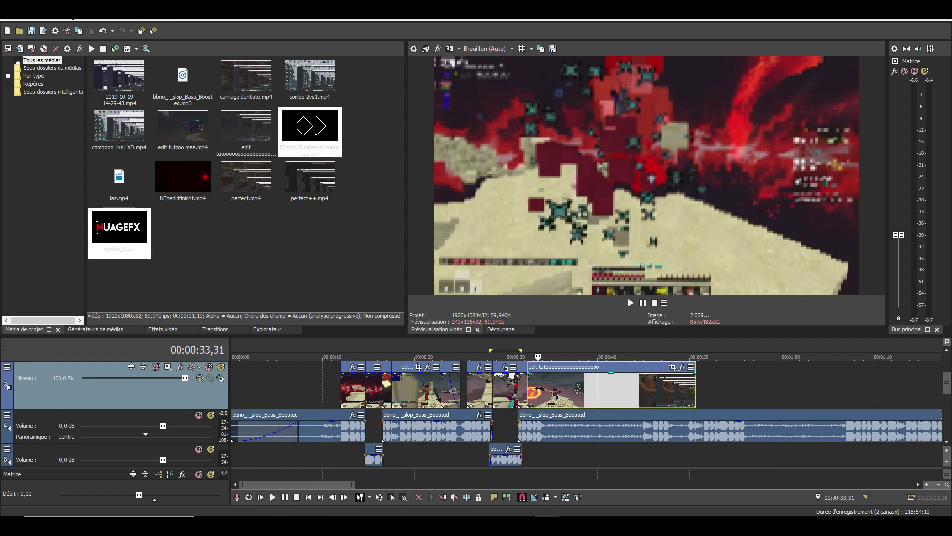
{"action": "scroll", "coordinate": [539, 389], "scroll_direction": "up", "scroll_amount": 3}
{"action": "key", "text": "space"}
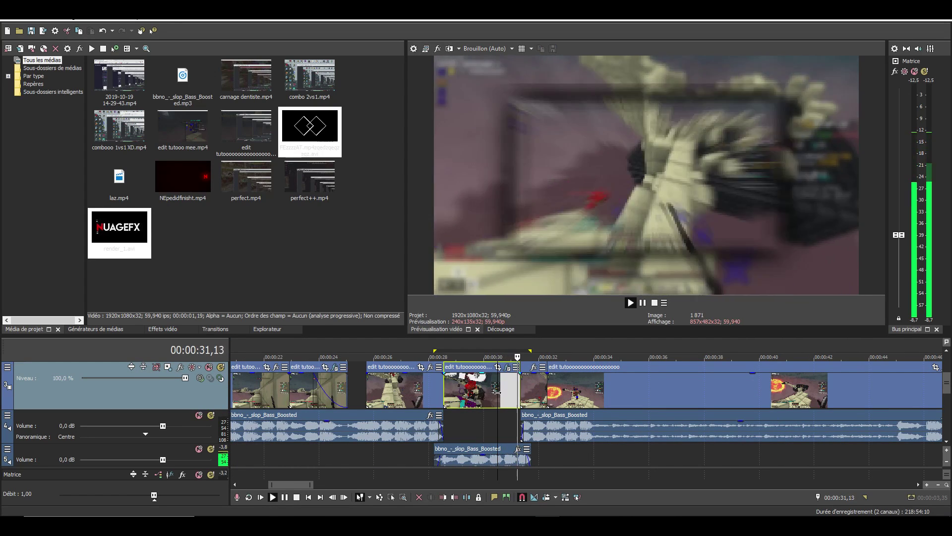
{"action": "scroll", "coordinate": [593, 403], "scroll_direction": "up", "scroll_amount": 2}
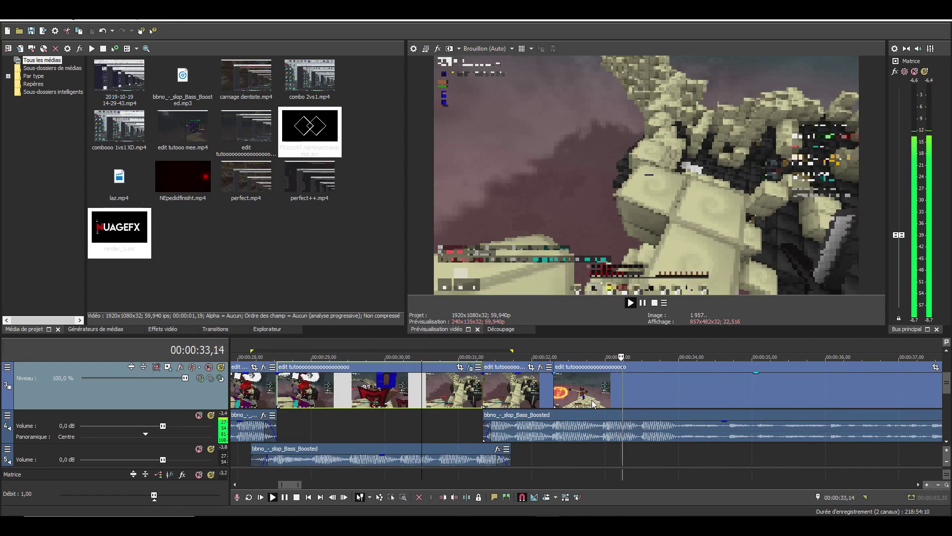
Split the last bbno_-_slop_Bass_Boosted clip, delete the part before the cut and move the remainder earlier to overlap the preceding music clip near 00:00:34
{"action": "key", "text": "space"}
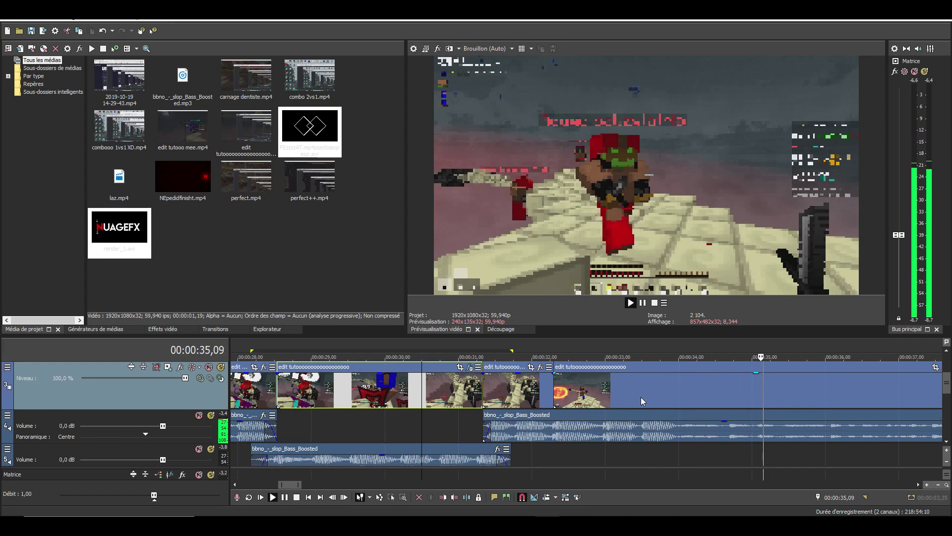
{"action": "left_click", "coordinate": [641, 397]}
{"action": "scroll", "coordinate": [707, 438], "scroll_direction": "down", "scroll_amount": 3}
{"action": "left_click", "coordinate": [625, 440]}
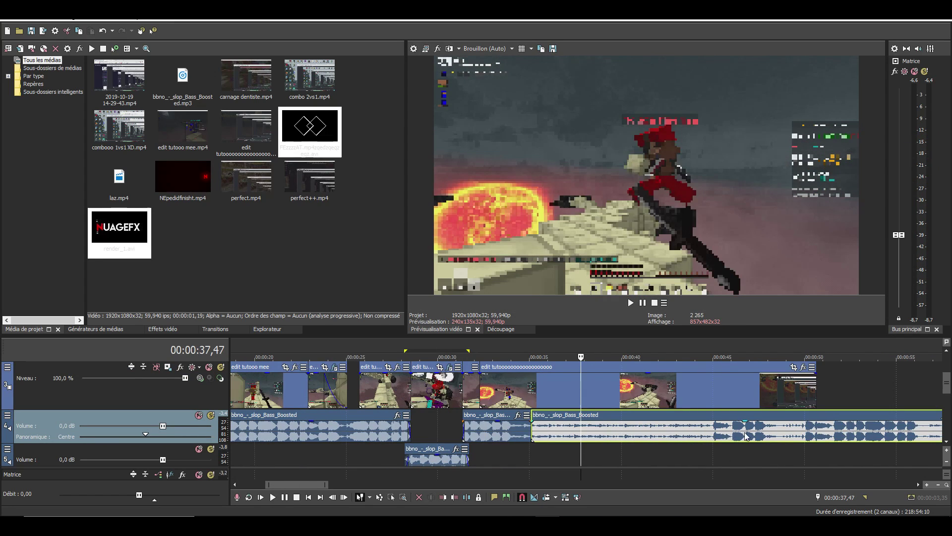
{"action": "scroll", "coordinate": [748, 436], "scroll_direction": "down", "scroll_amount": 2}
{"action": "left_click", "coordinate": [843, 432]}
{"action": "key", "text": "s"}
{"action": "left_click", "coordinate": [831, 433]}
{"action": "key", "text": "Delete"}
{"action": "left_click_drag", "start_coordinate": [848, 432], "coordinate": [580, 430]}
Play the montage across the new music join to check how it fits the gameplay clip
{"action": "key", "text": "space"}
{"action": "scroll", "coordinate": [585, 446], "scroll_direction": "up", "scroll_amount": 3}
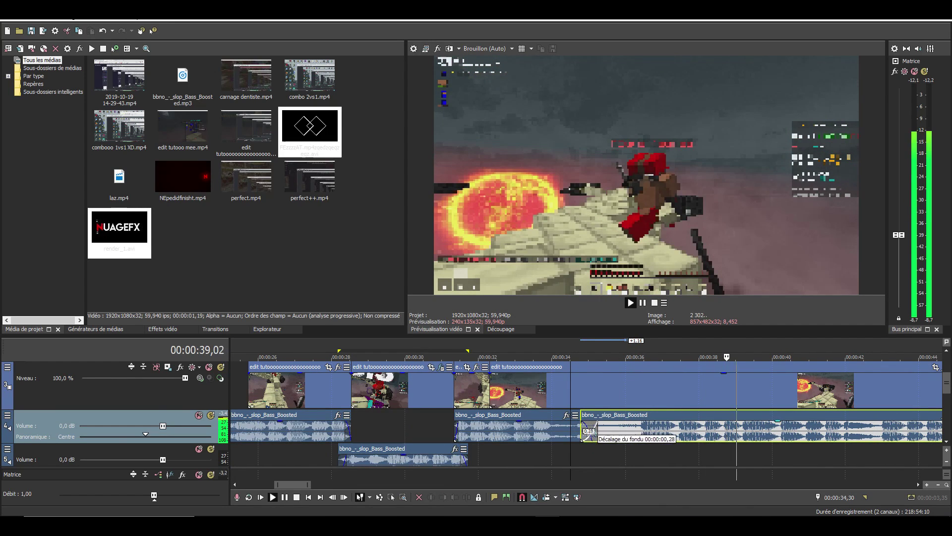
{"action": "left_click", "coordinate": [557, 438]}
{"action": "key", "text": "space"}
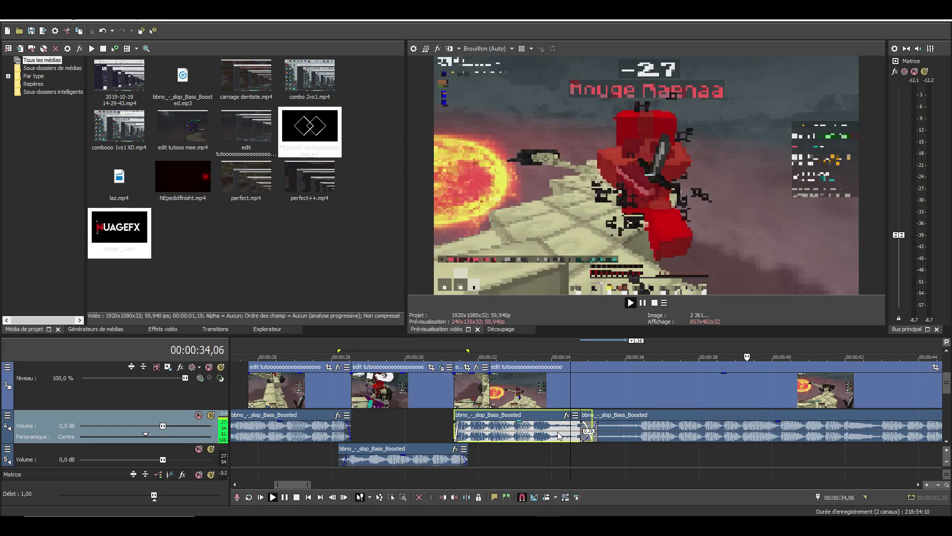
{"action": "left_click", "coordinate": [540, 400]}
{"action": "key", "text": "space"}
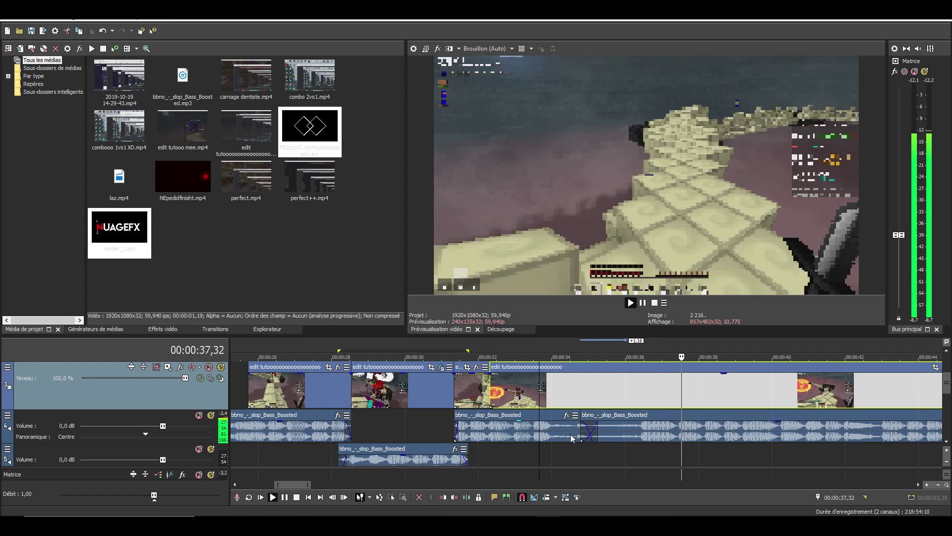
{"action": "key", "text": "space"}
{"action": "key", "text": "space"}
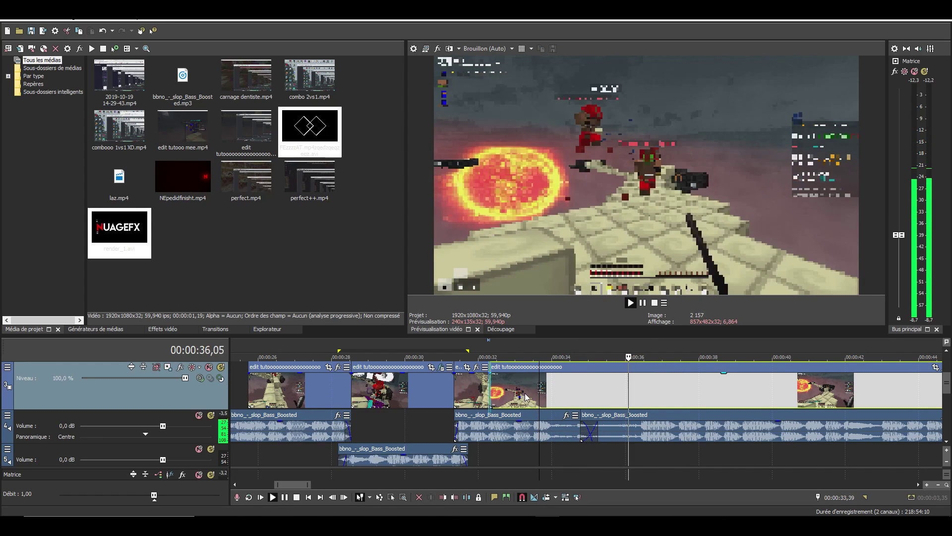
{"action": "left_click", "coordinate": [480, 397]}
{"action": "key", "text": "space"}
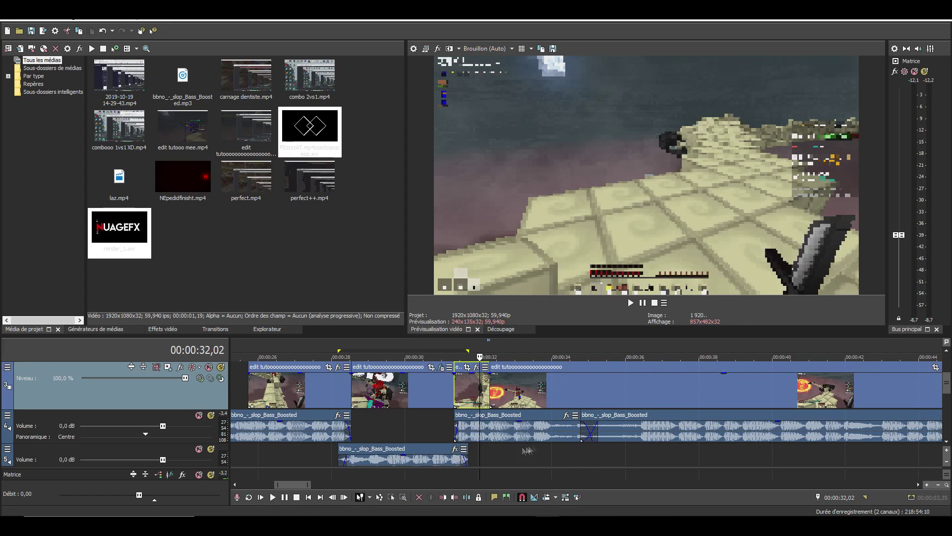
Insert a new empty video track above the track holding the layered gameplay clip
{"action": "scroll", "coordinate": [526, 450], "scroll_direction": "up", "scroll_amount": 3}
{"action": "scroll", "coordinate": [527, 439], "scroll_direction": "down", "scroll_amount": 3}
{"action": "left_click", "coordinate": [637, 425]}
{"action": "right_click", "coordinate": [637, 425]}
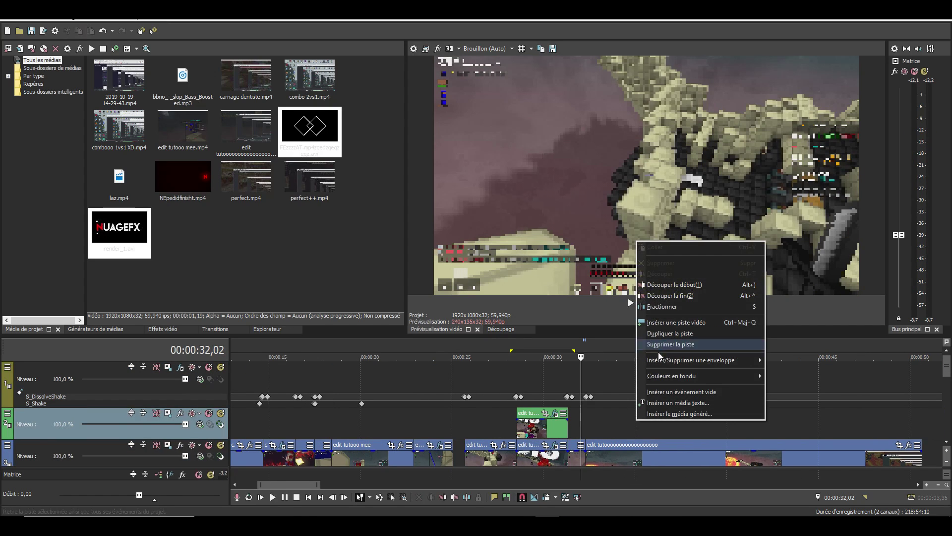
{"action": "left_click", "coordinate": [659, 325]}
Switch to File Explorer and open the RAT2NIGHT PACK ! folder inside Montage AE-SONY, Vegas, RAT2NIGHT EDITING PACK !
{"action": "mouse_move", "coordinate": [233, 526]}
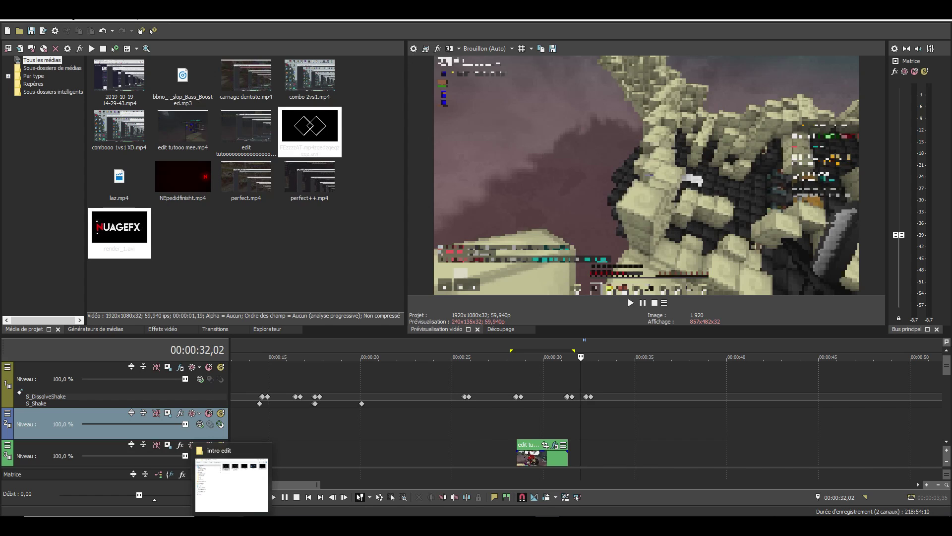
{"action": "left_click", "coordinate": [243, 488]}
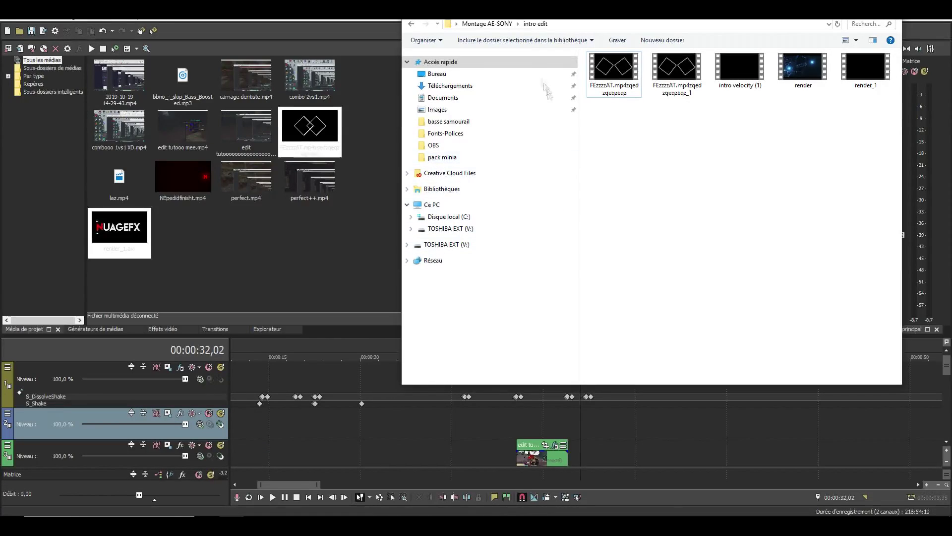
{"action": "left_click", "coordinate": [488, 24]}
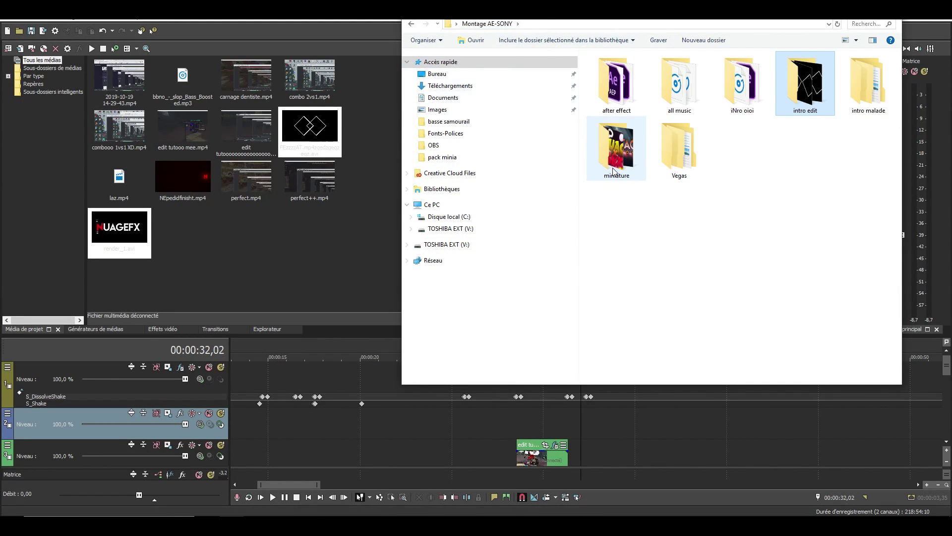
{"action": "double_click", "coordinate": [678, 149]}
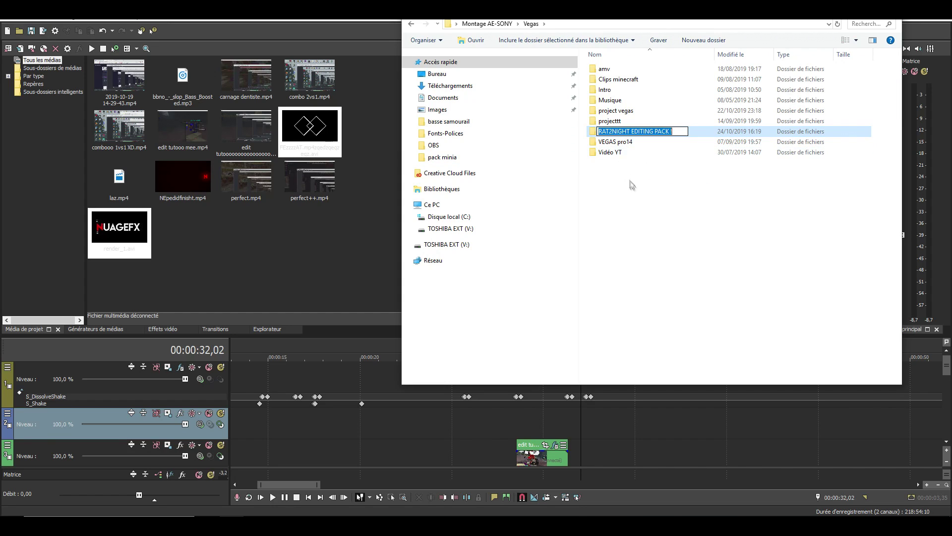
{"action": "left_click", "coordinate": [690, 190]}
{"action": "double_click", "coordinate": [669, 137]}
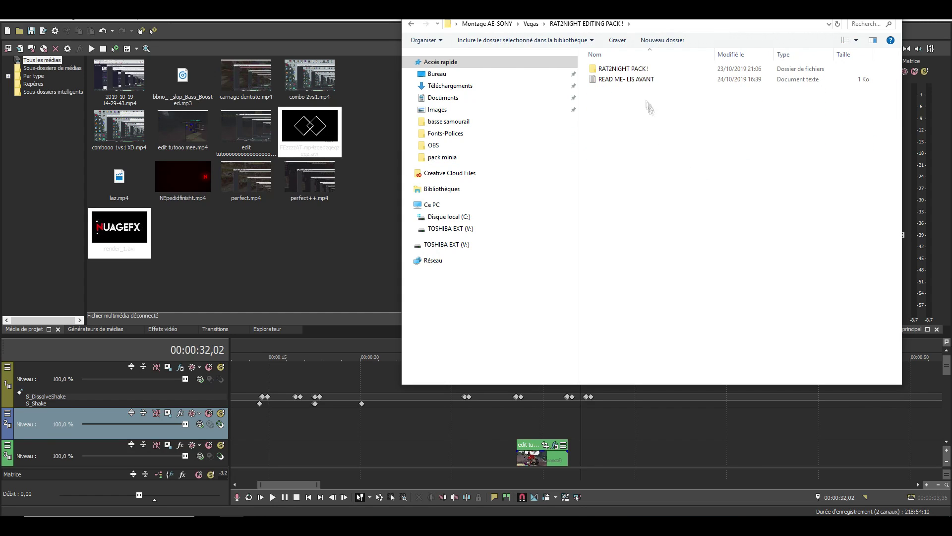
{"action": "double_click", "coordinate": [640, 69]}
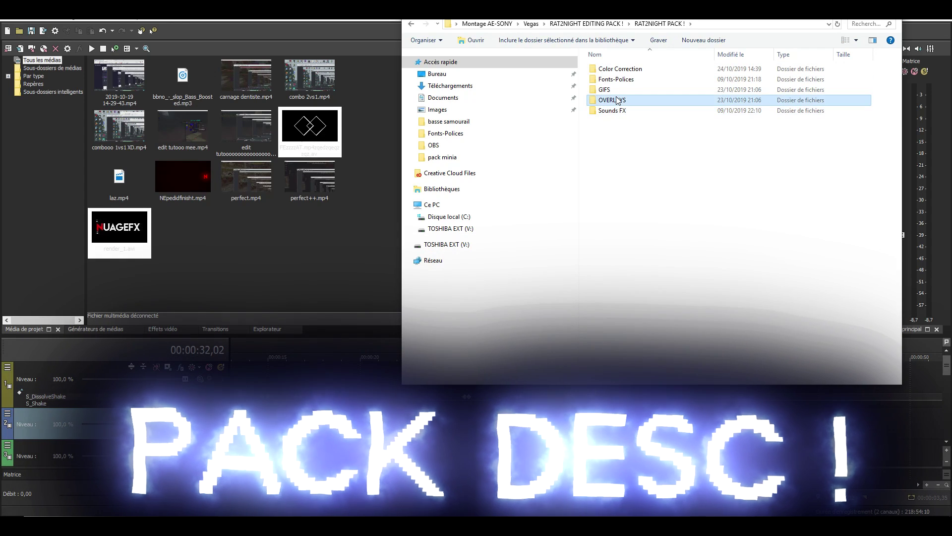
Open the GLITCH ! folder inside OVERLAYS, with the Explorer window moved clear of the timeline
{"action": "left_click", "coordinate": [623, 84]}
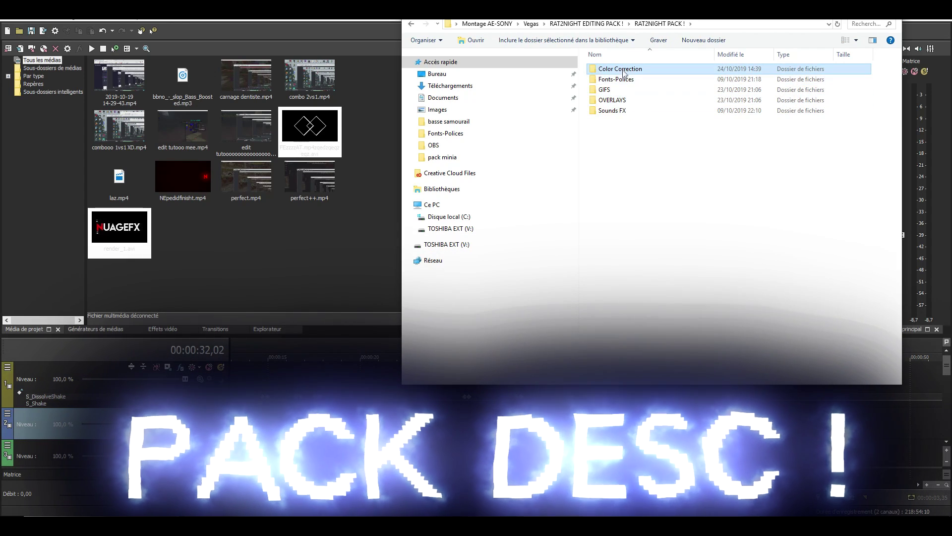
{"action": "double_click", "coordinate": [618, 100]}
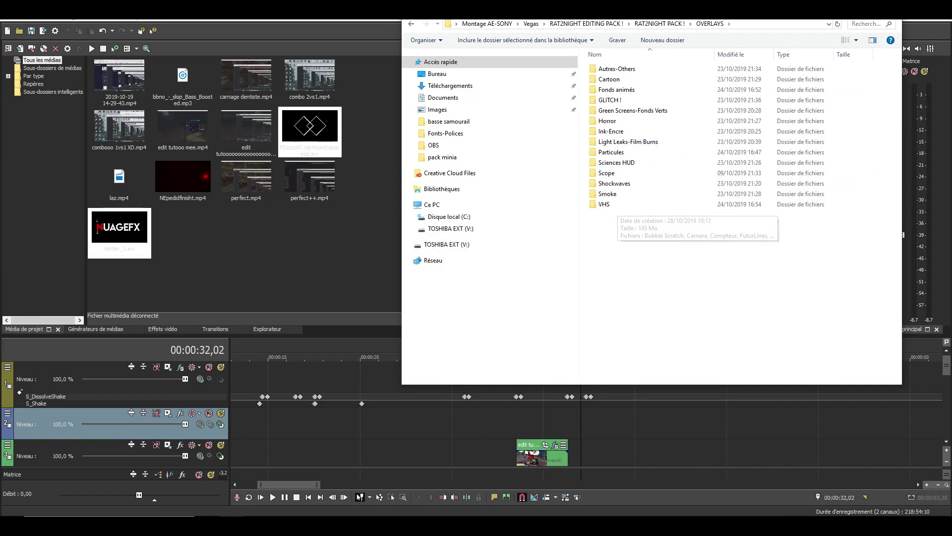
{"action": "left_click_drag", "start_coordinate": [661, 16], "coordinate": [350, 45]}
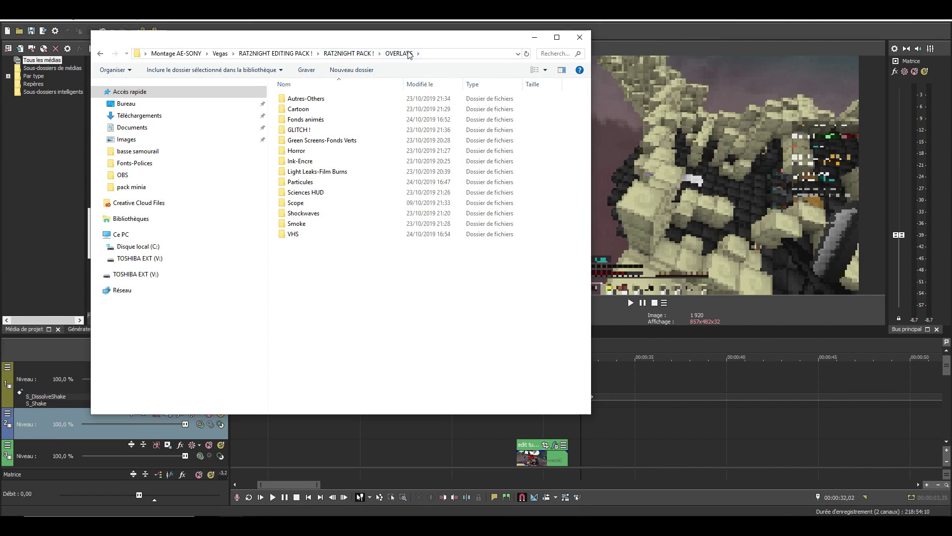
{"action": "double_click", "coordinate": [299, 130]}
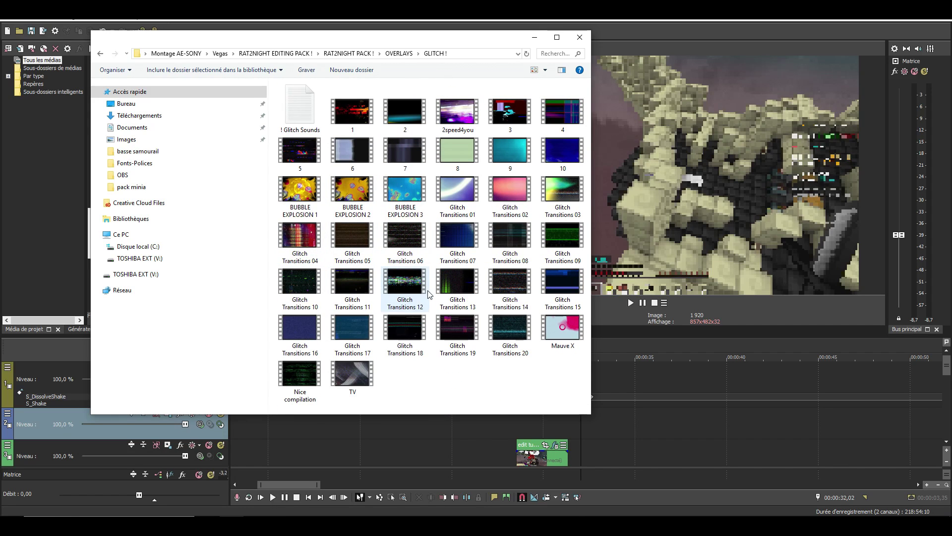
Preview the Nice compilation glitch video and add it to the layered clip's track, starting just before 00:00:32
{"action": "double_click", "coordinate": [301, 378]}
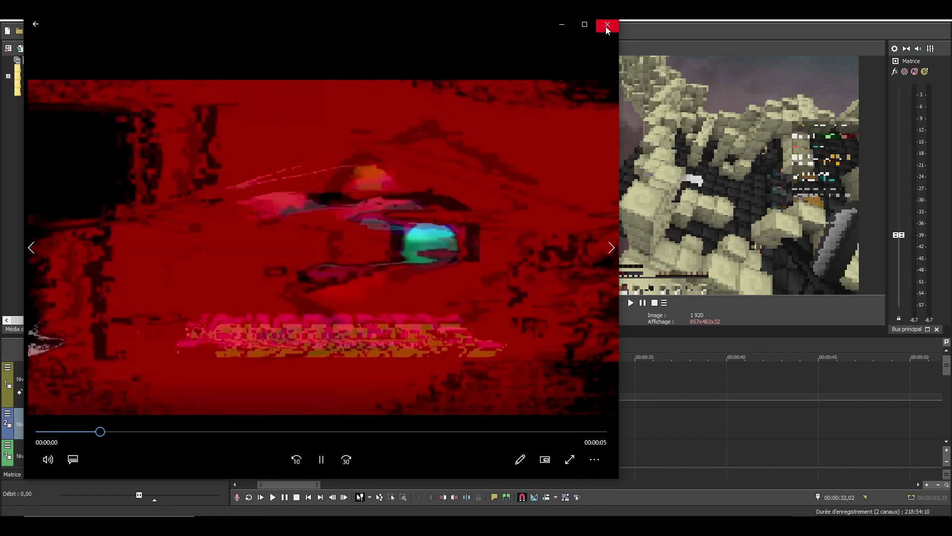
{"action": "left_click", "coordinate": [607, 30]}
{"action": "left_click_drag", "start_coordinate": [300, 379], "coordinate": [652, 419]}
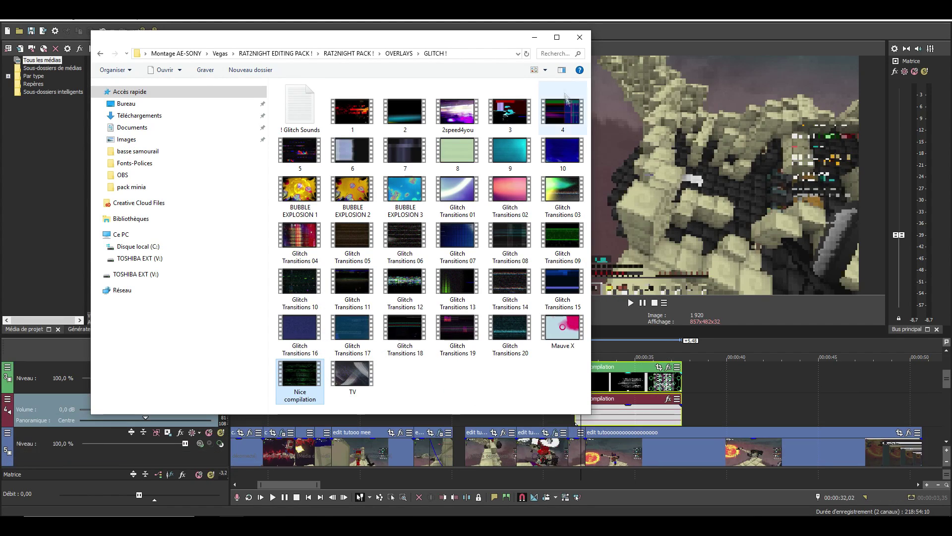
{"action": "left_click", "coordinate": [538, 40]}
Delete the audio track that came with the Nice compilation clip
{"action": "left_click", "coordinate": [605, 386]}
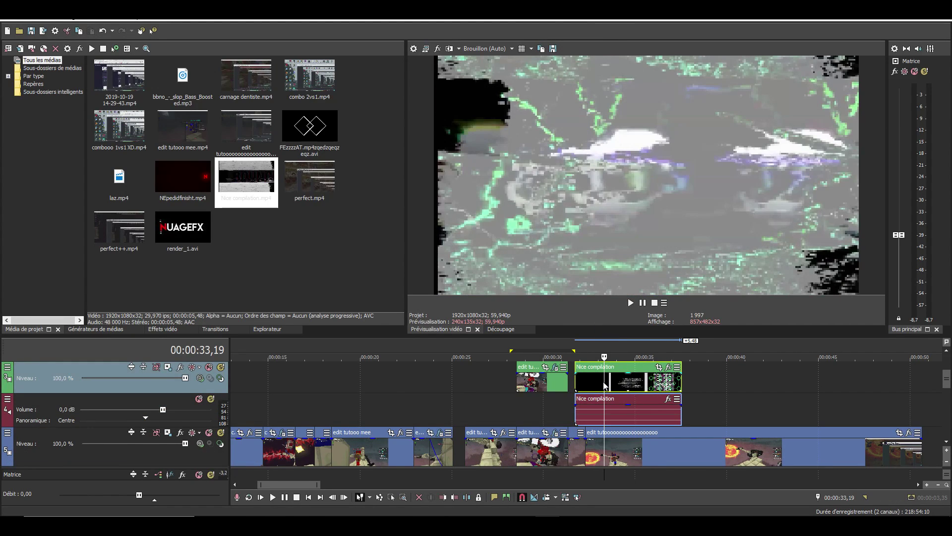
{"action": "right_click", "coordinate": [601, 421]}
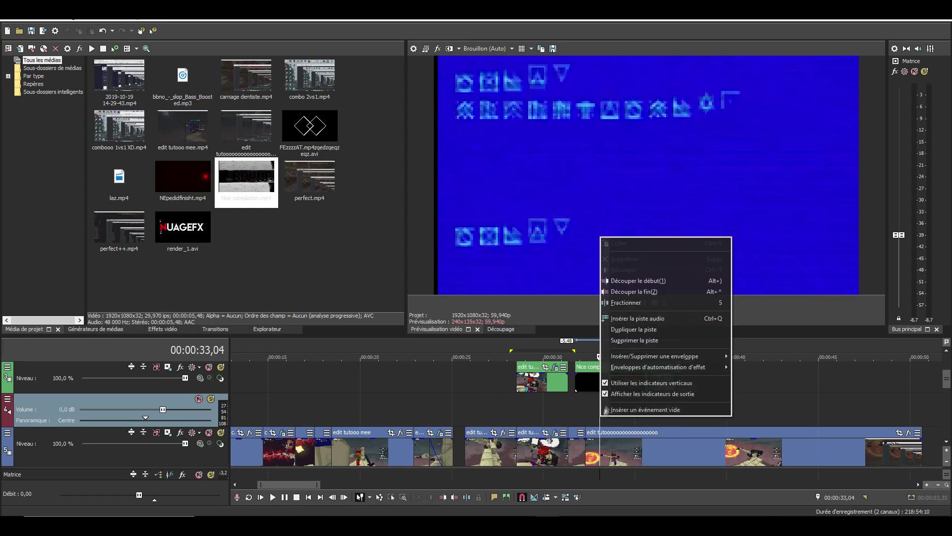
{"action": "left_click", "coordinate": [621, 352]}
Split the Nice compilation clip at about 00:00:32,30 and delete the part after the cut
{"action": "scroll", "coordinate": [590, 386], "scroll_direction": "down", "scroll_amount": 4}
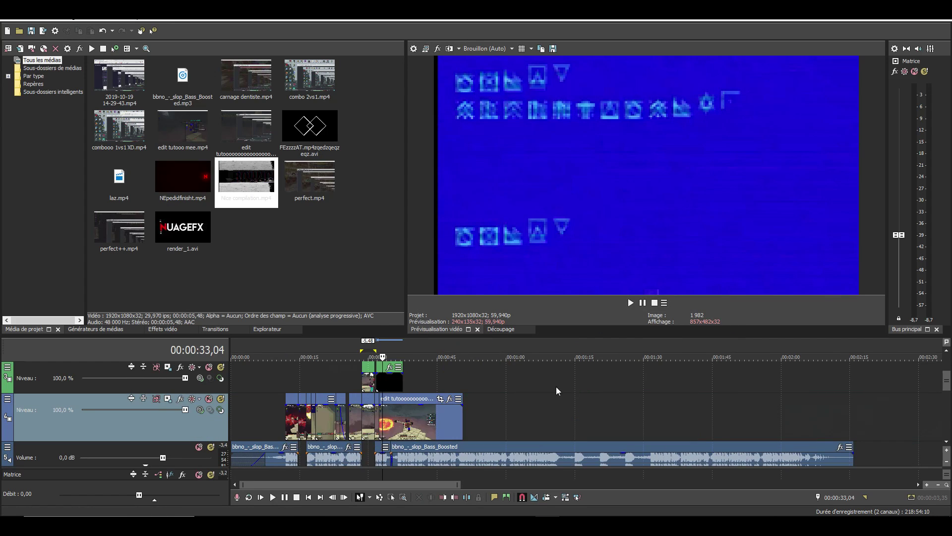
{"action": "scroll", "coordinate": [452, 389], "scroll_direction": "up", "scroll_amount": 5}
{"action": "scroll", "coordinate": [554, 390], "scroll_direction": "up", "scroll_amount": 3}
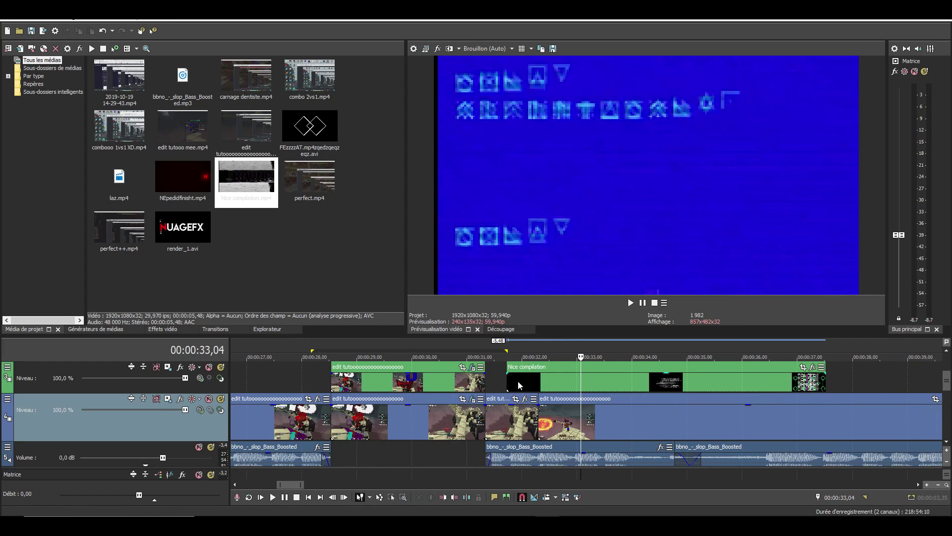
{"action": "left_click", "coordinate": [554, 386]}
{"action": "key", "text": "s"}
{"action": "left_click", "coordinate": [582, 385]}
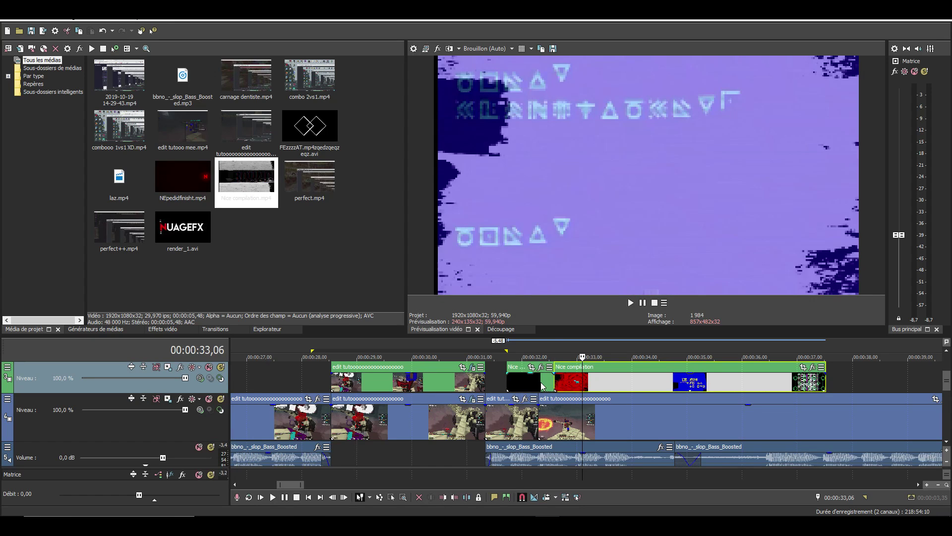
{"action": "key", "text": "Delete"}
Insert a video track directly above the main gameplay track and place the short glitch clip on it, over the gameplay cut near 00:00:32
{"action": "left_click", "coordinate": [531, 384]}
{"action": "left_click_drag", "start_coordinate": [532, 385], "coordinate": [547, 386]}
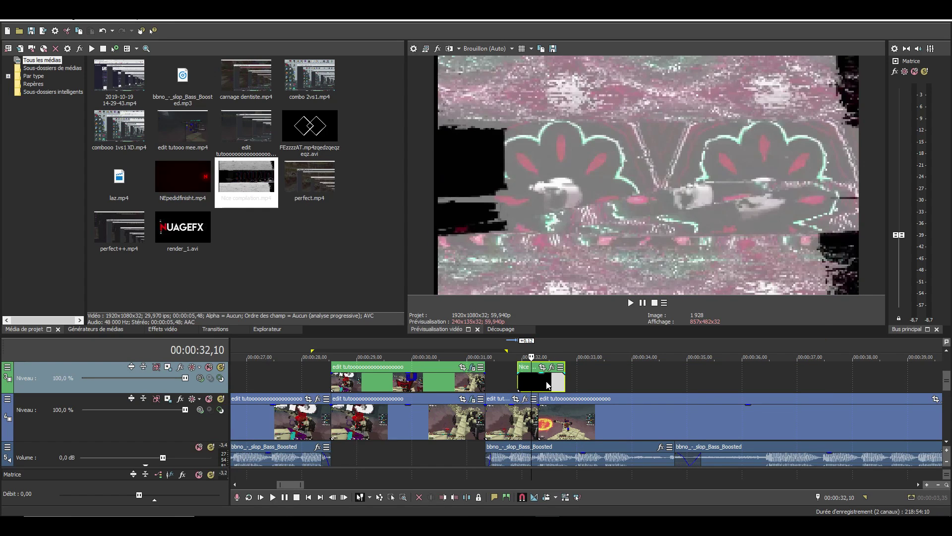
{"action": "right_click", "coordinate": [623, 381]}
{"action": "left_click", "coordinate": [659, 288]}
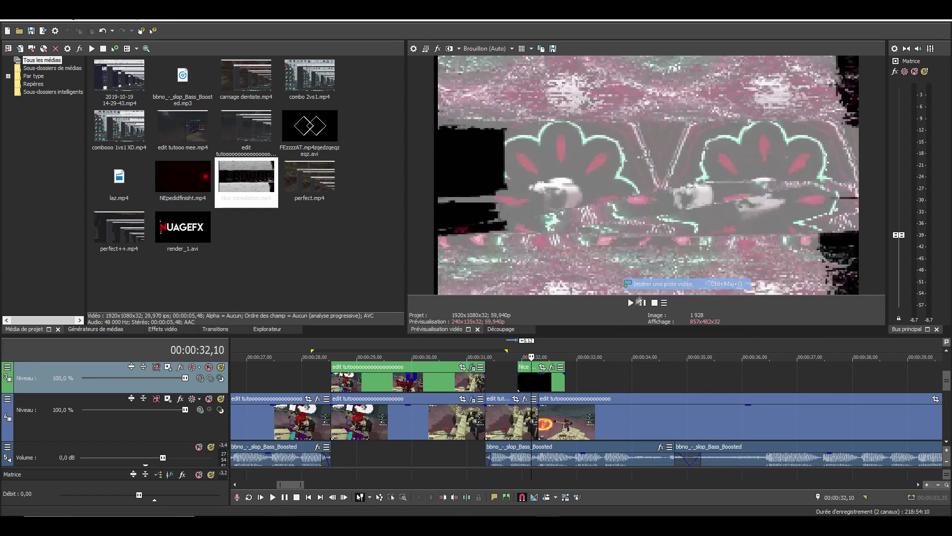
{"action": "left_click_drag", "start_coordinate": [108, 408], "coordinate": [122, 373]}
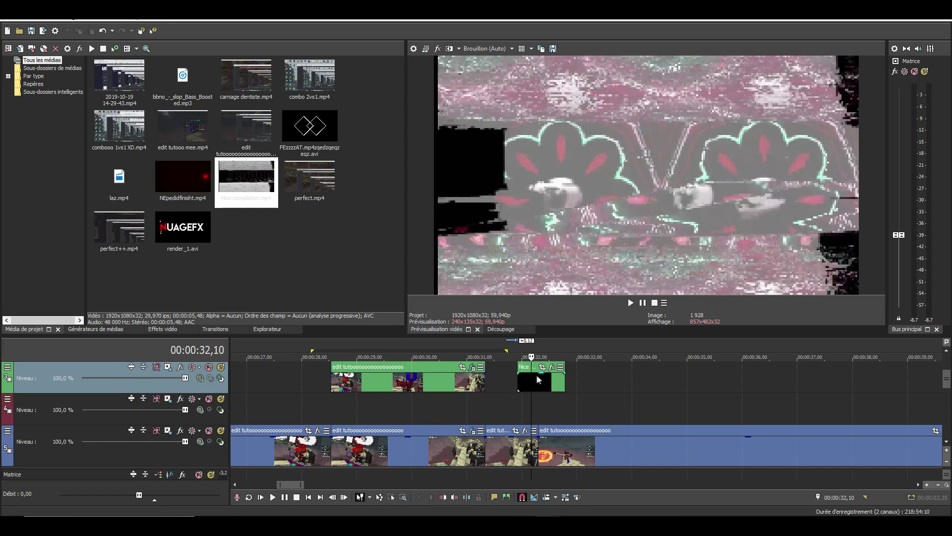
{"action": "left_click_drag", "start_coordinate": [547, 411], "coordinate": [551, 414]}
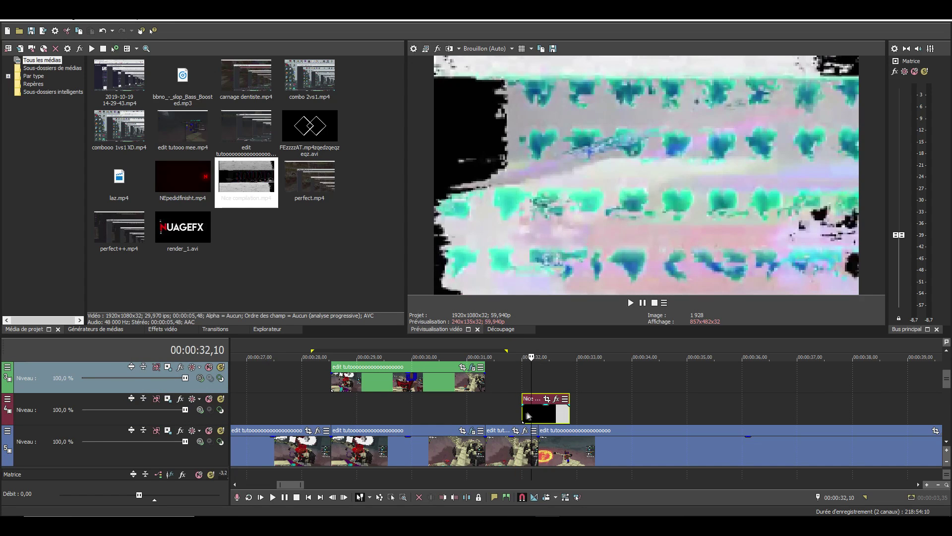
Change the glitch track's compositing mode so the overlay blends with the gameplay, and play the blended transition
{"action": "left_click", "coordinate": [200, 410]}
{"action": "left_click", "coordinate": [235, 322]}
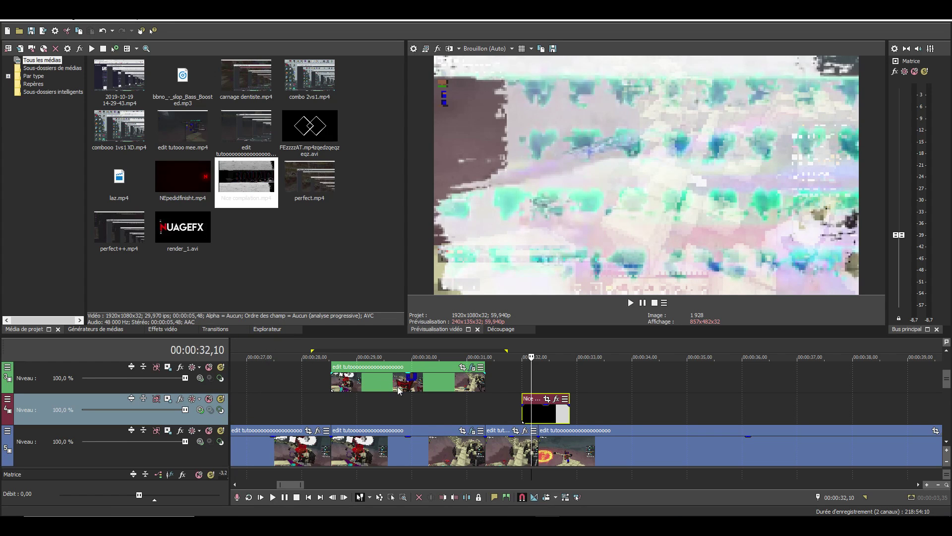
{"action": "key", "text": "space"}
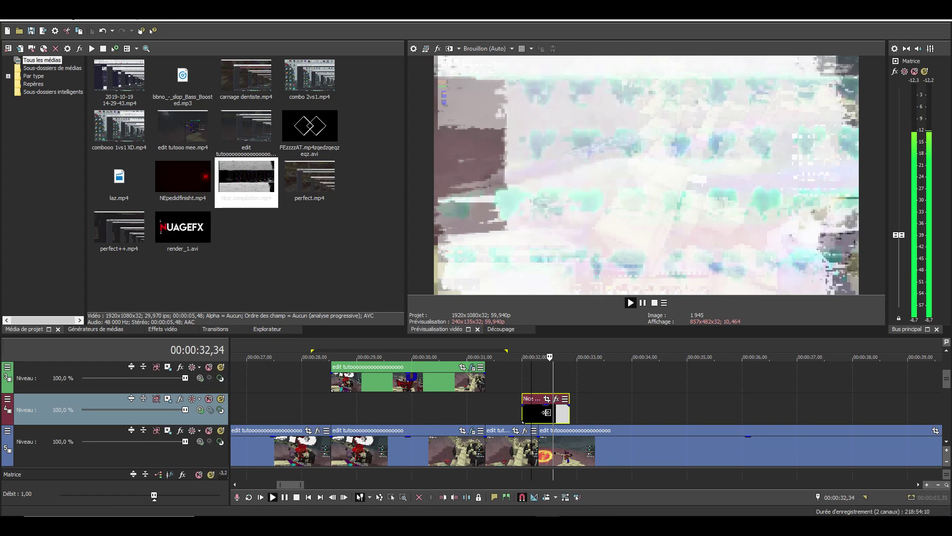
{"action": "key", "text": "space"}
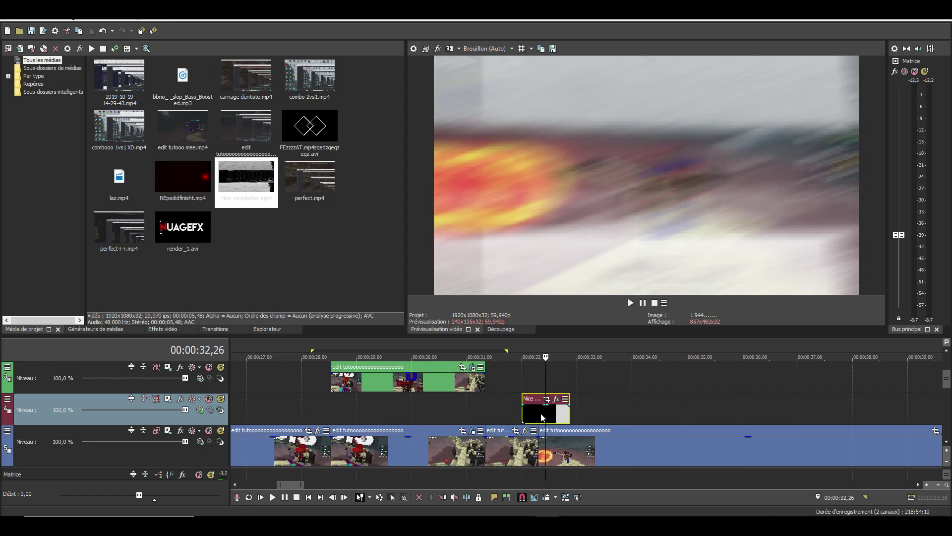
Set the loop region around the glitch overlay from 00:00:31,54 to 00:00:33,11 and play it
{"action": "double_click", "coordinate": [543, 409]}
{"action": "left_click_drag", "start_coordinate": [521, 351], "coordinate": [516, 351]}
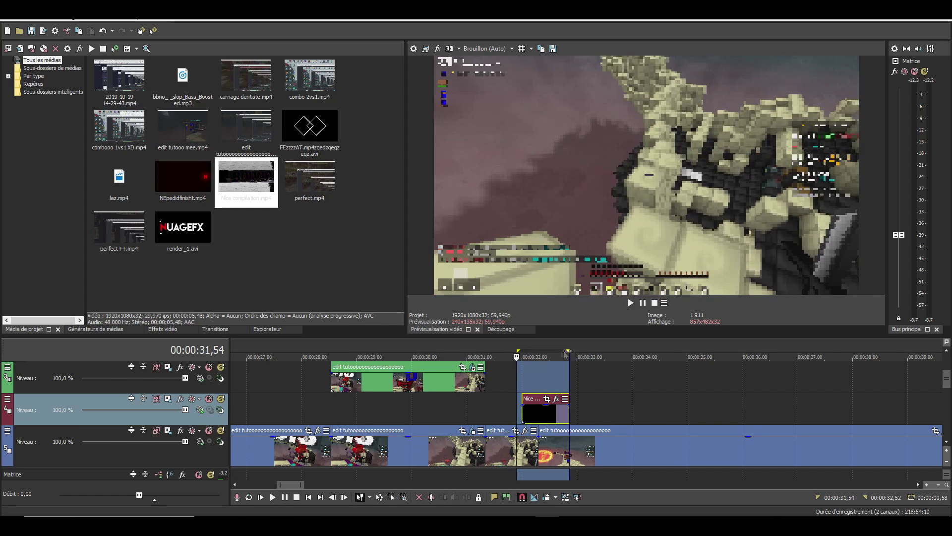
{"action": "left_click_drag", "start_coordinate": [578, 350], "coordinate": [585, 351]}
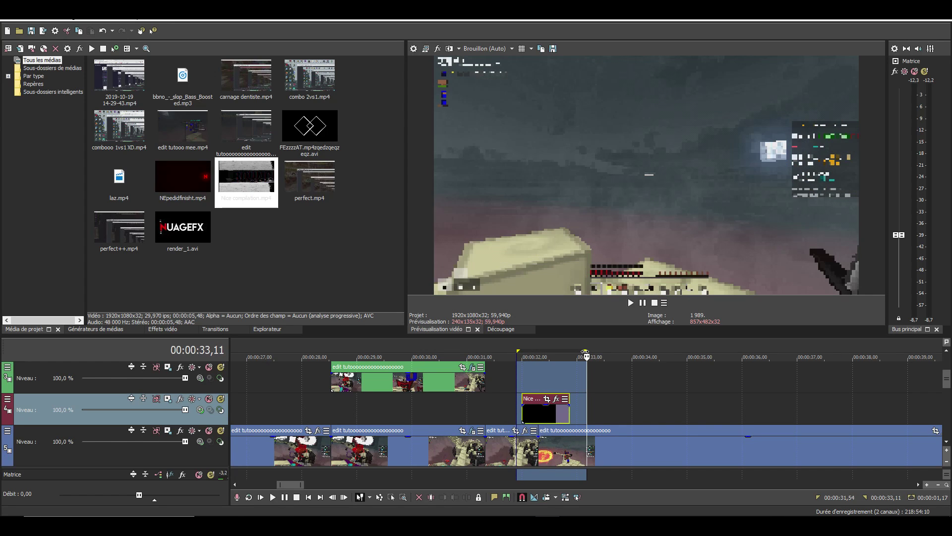
{"action": "key", "text": "space"}
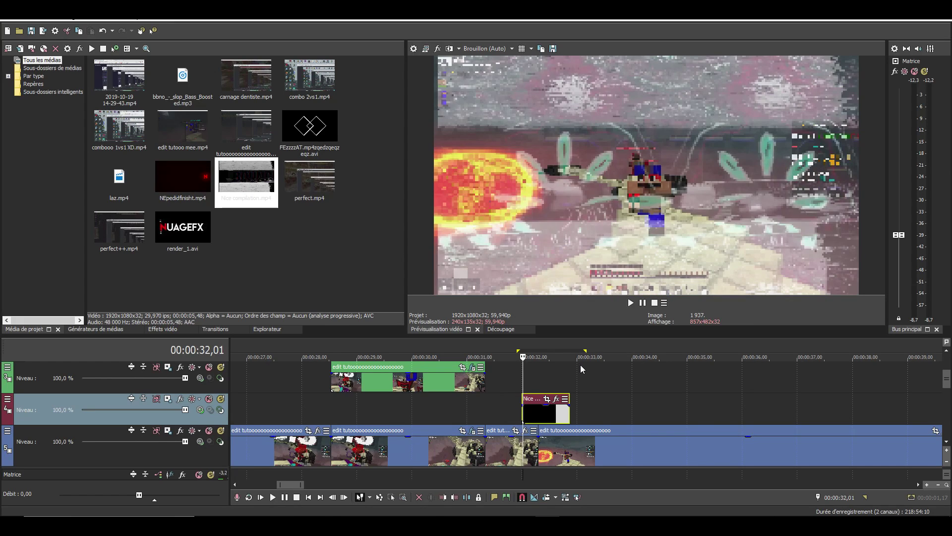
Step frame by frame through the glitch overlay from 00:00:32,01 to 00:00:32,38, and play the loop region
{"action": "key", "text": "Right"}
{"action": "key", "text": "Right"}
{"action": "key", "text": "Right"}
{"action": "key", "text": "Right"}
{"action": "key", "text": "Right"}
{"action": "key", "text": "Right"}
{"action": "key", "text": "Right"}
{"action": "key", "text": "Right"}
{"action": "key", "text": "Right"}
{"action": "key", "text": "Right"}
{"action": "key", "text": "Right"}
{"action": "key", "text": "Right"}
{"action": "key", "text": "Right"}
{"action": "key", "text": "Right"}
{"action": "key", "text": "Right"}
{"action": "key", "text": "Right"}
{"action": "key", "text": "Right"}
{"action": "key", "text": "Right"}
{"action": "key", "text": "Right"}
{"action": "key", "text": "Right"}
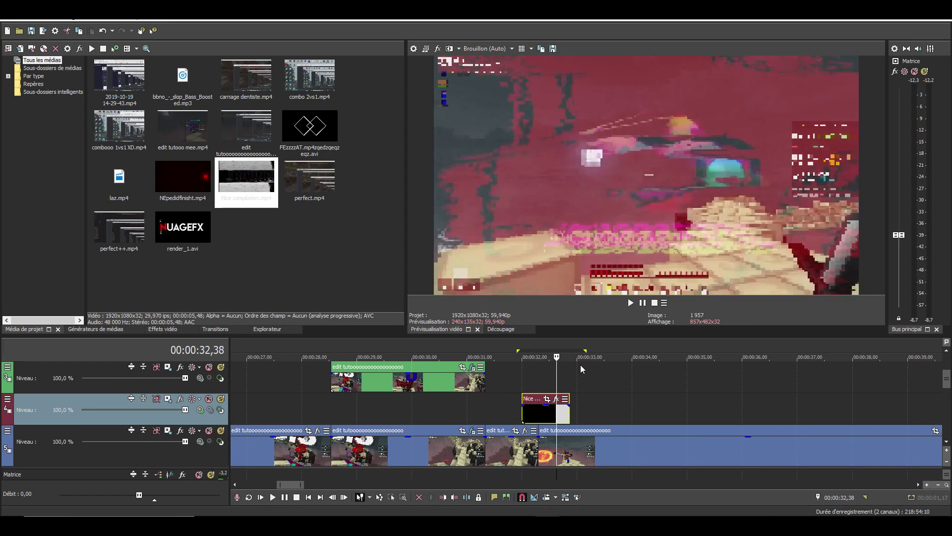
{"action": "key", "text": "space"}
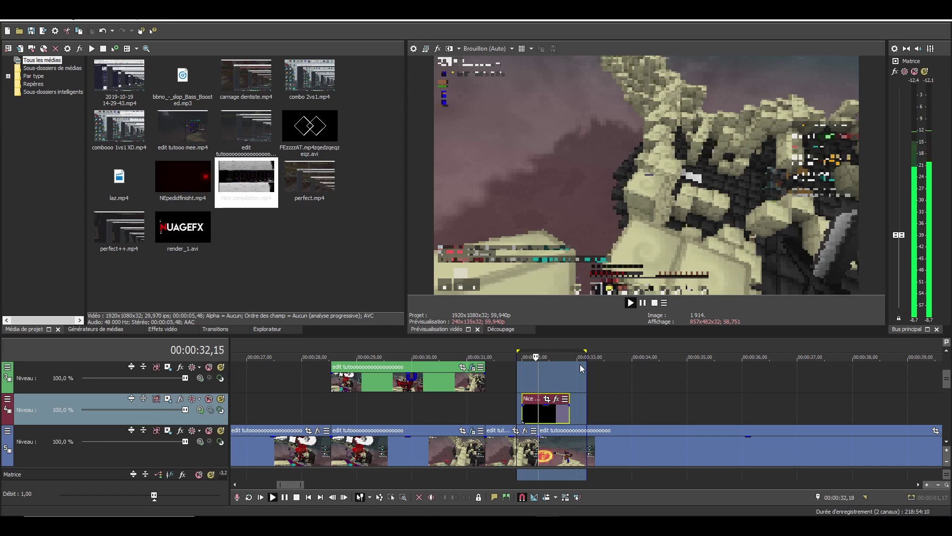
{"action": "key", "text": "space"}
Check the glitch overlay around the gameplay cut and delete the Nice compilation clip from the overlay track
{"action": "left_click", "coordinate": [525, 379]}
{"action": "scroll", "coordinate": [539, 375], "scroll_direction": "up", "scroll_amount": 1}
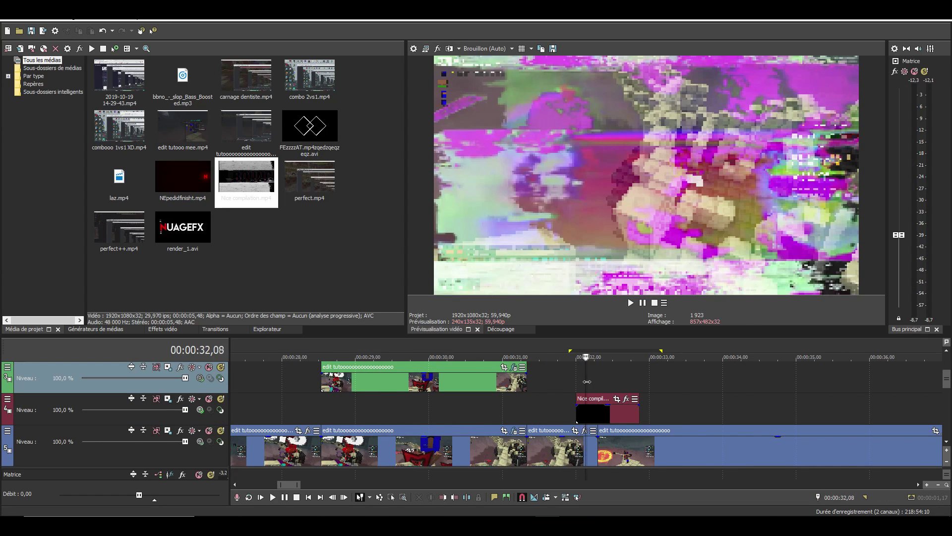
{"action": "left_click", "coordinate": [602, 385]}
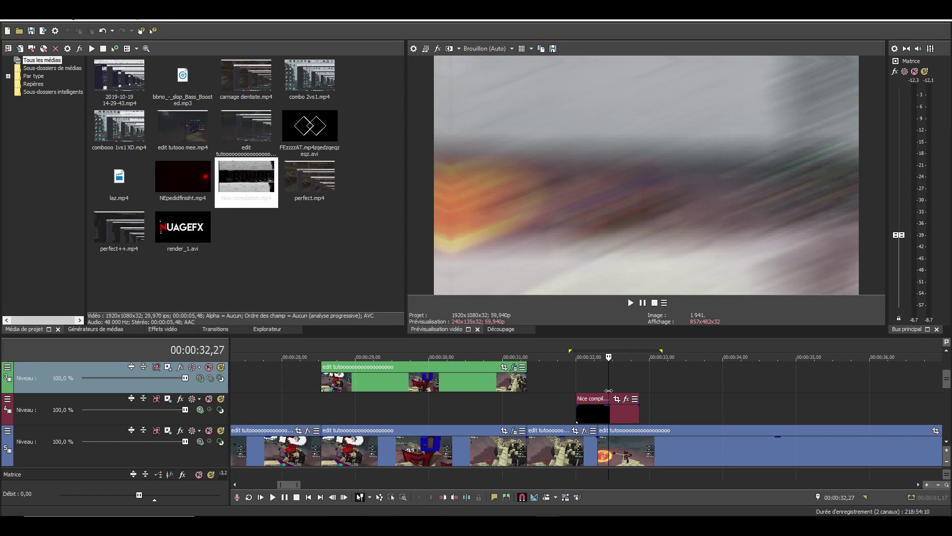
{"action": "left_click_drag", "start_coordinate": [597, 423], "coordinate": [561, 442]}
Preview the Glitch Transitions 12 clip from the GLITCH! folder in the media player and close it
{"action": "mouse_move", "coordinate": [231, 523]}
{"action": "left_click", "coordinate": [226, 483]}
{"action": "double_click", "coordinate": [407, 280]}
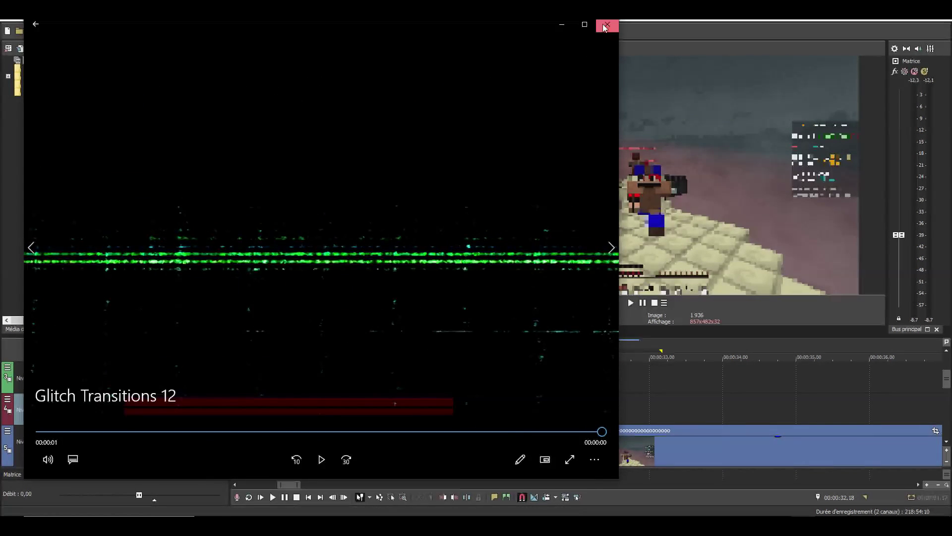
{"action": "left_click", "coordinate": [606, 26]}
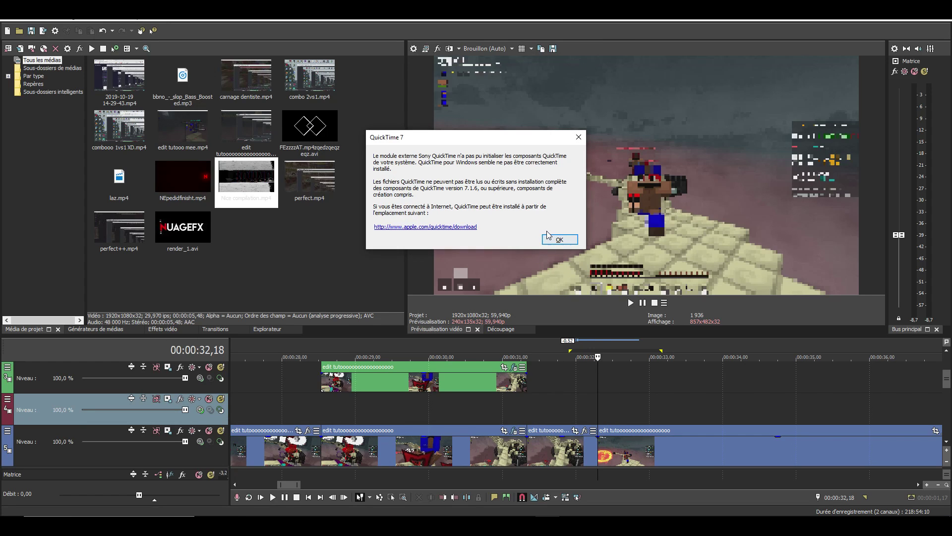
Try to place a glitch transition clip from the GLITCH! folder on the empty overlay track above the gameplay cut
{"action": "left_click", "coordinate": [557, 239]}
{"action": "mouse_move", "coordinate": [233, 520]}
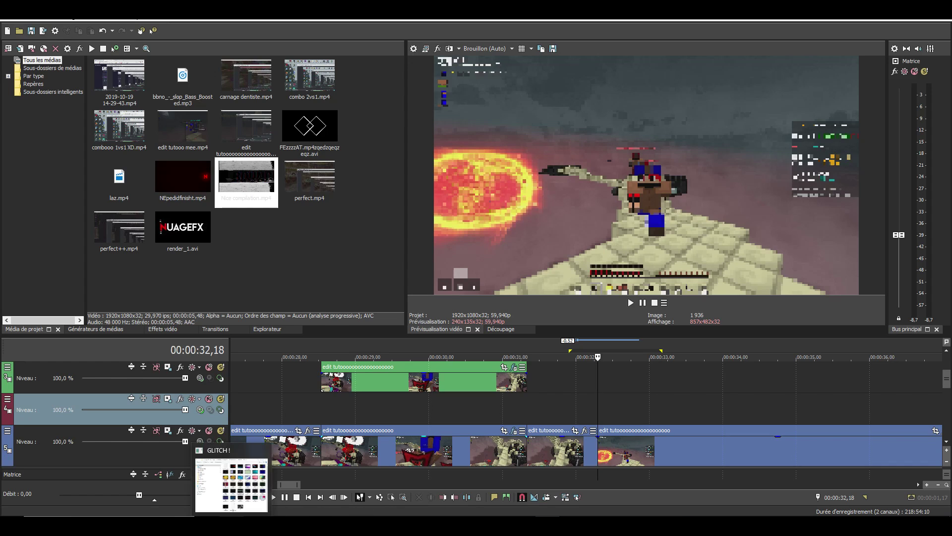
{"action": "left_click", "coordinate": [239, 502]}
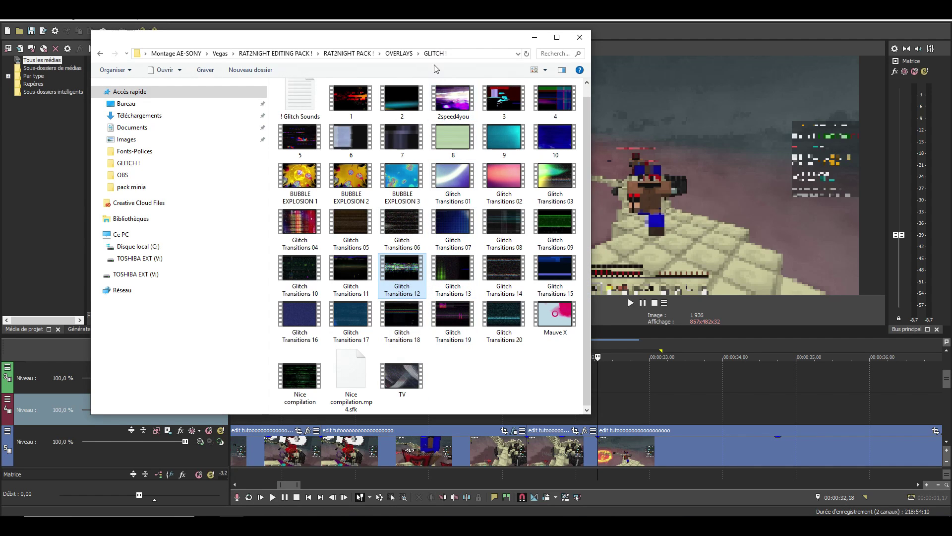
{"action": "left_click_drag", "start_coordinate": [430, 44], "coordinate": [326, 56]}
{"action": "left_click_drag", "start_coordinate": [326, 283], "coordinate": [601, 412]}
{"action": "left_click", "coordinate": [575, 239]}
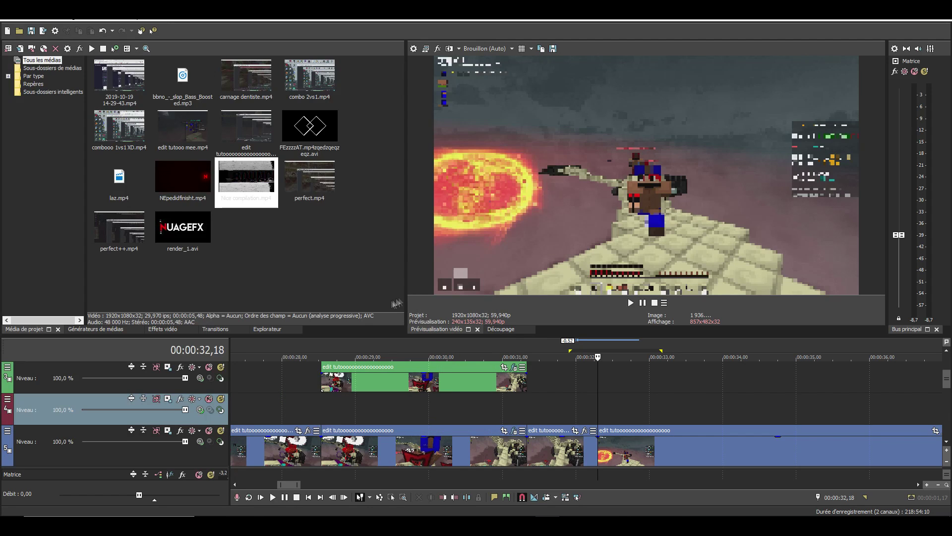
{"action": "mouse_move", "coordinate": [231, 524]}
{"action": "left_click", "coordinate": [547, 244]}
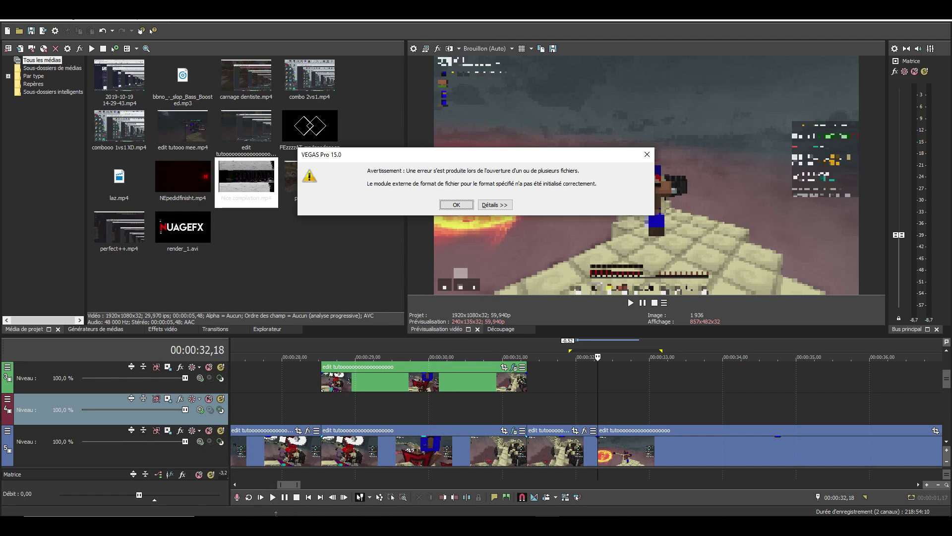
{"action": "left_click", "coordinate": [455, 207]}
Try to place the Glitch Transitions 08 clip on the empty overlay track above the gameplay cut
{"action": "mouse_move", "coordinate": [231, 525]}
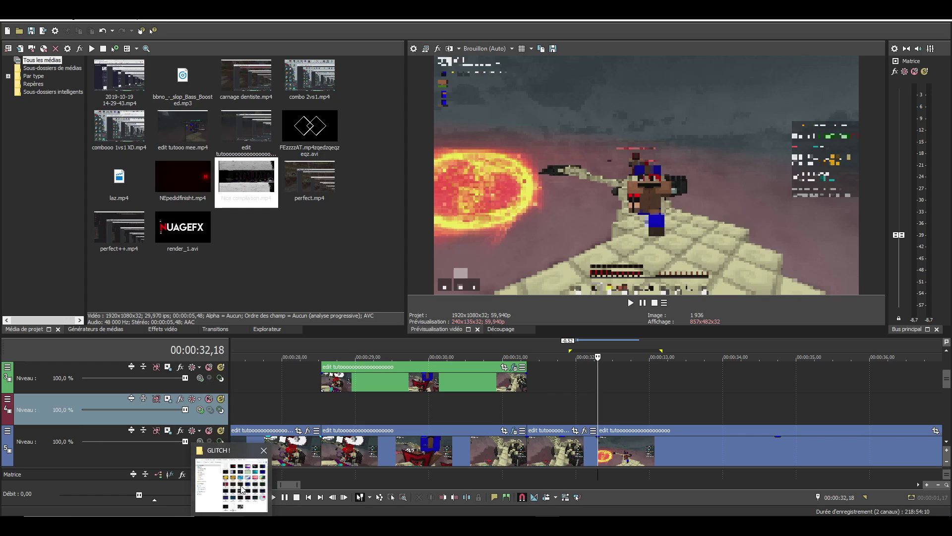
{"action": "left_click", "coordinate": [240, 487]}
{"action": "left_click_drag", "start_coordinate": [398, 250], "coordinate": [590, 411]}
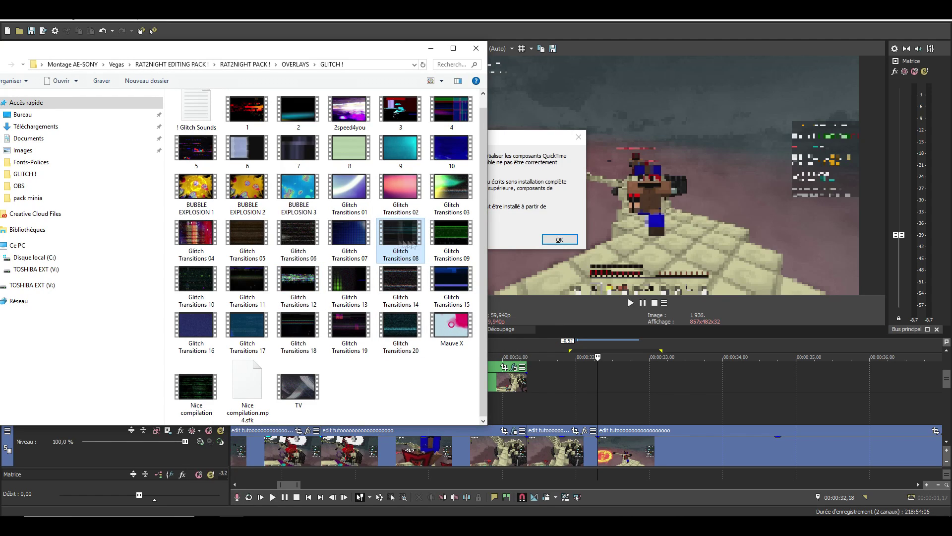
{"action": "left_click", "coordinate": [571, 240]}
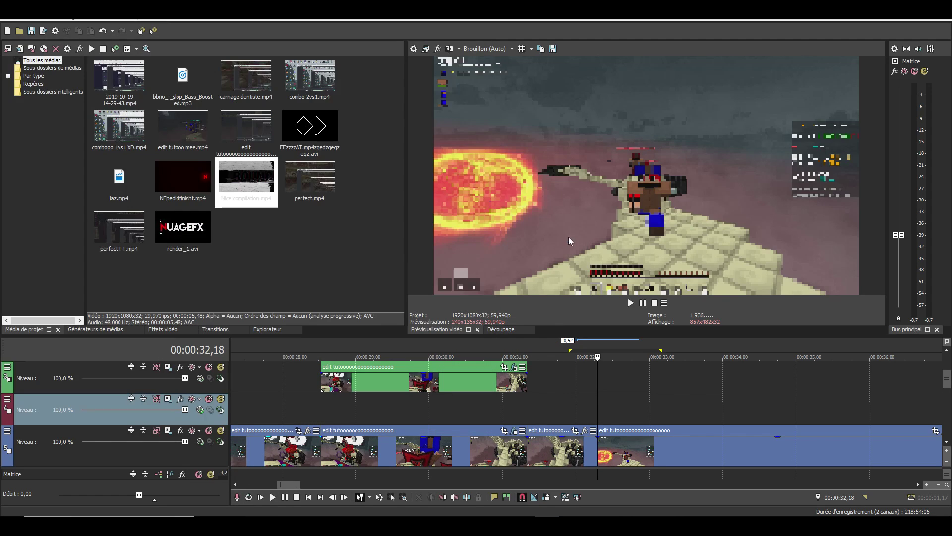
Select the gameplay clip before the cut near 00:00:32 and play across the cut
{"action": "left_click", "coordinate": [589, 385]}
{"action": "scroll", "coordinate": [527, 403], "scroll_direction": "up", "scroll_amount": 1}
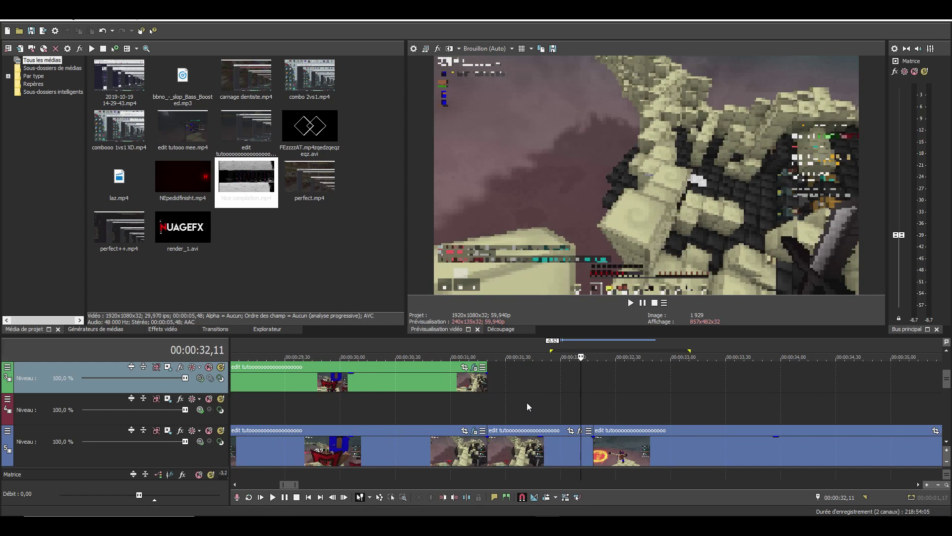
{"action": "scroll", "coordinate": [577, 409], "scroll_direction": "down", "scroll_amount": 1}
{"action": "scroll", "coordinate": [575, 402], "scroll_direction": "down", "scroll_amount": 1}
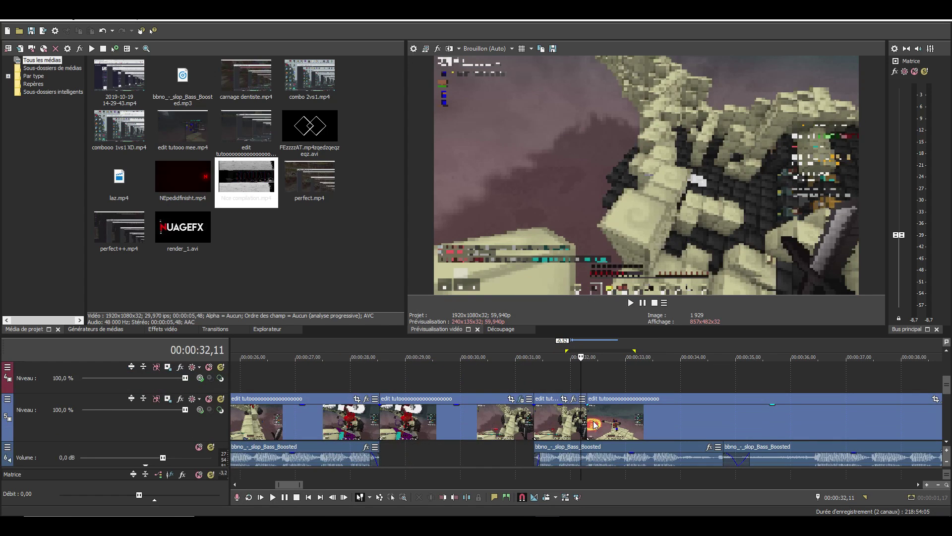
{"action": "left_click", "coordinate": [580, 426]}
{"action": "key", "text": "space"}
{"action": "scroll", "coordinate": [629, 439], "scroll_direction": "up", "scroll_amount": 2}
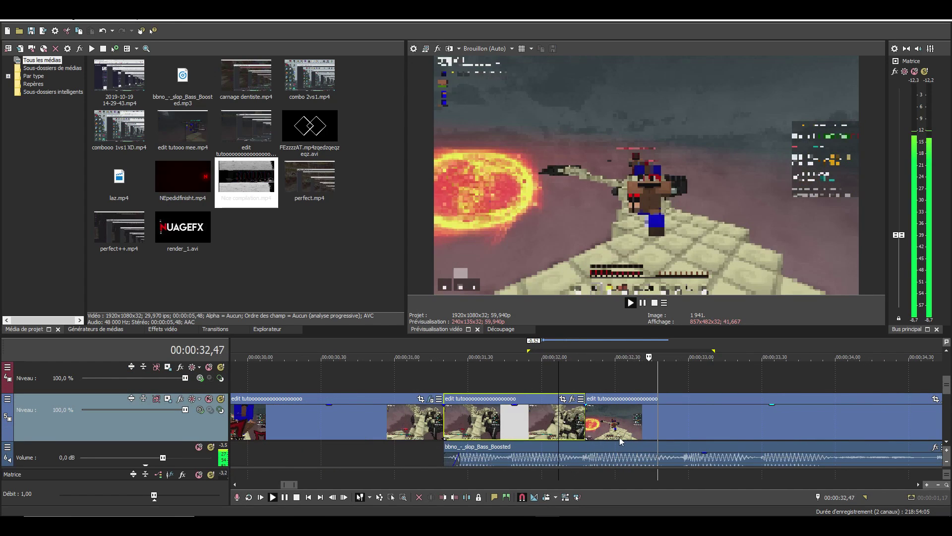
{"action": "key", "text": "space"}
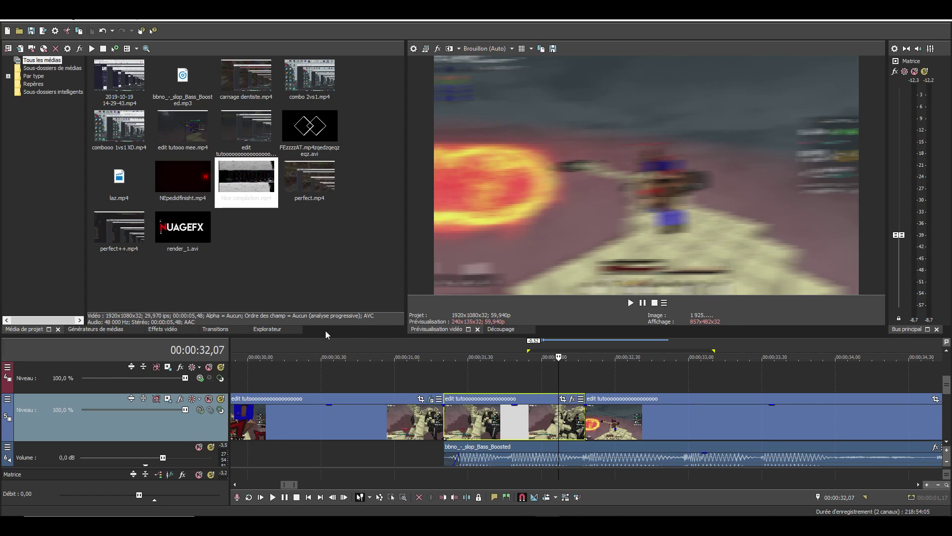
Apply uni.Glitch Transition from the transitions list to the cut between the two gameplay clips near 00:00:32,18
{"action": "left_click", "coordinate": [214, 328]}
{"action": "scroll", "coordinate": [148, 199], "scroll_direction": "down", "scroll_amount": 15}
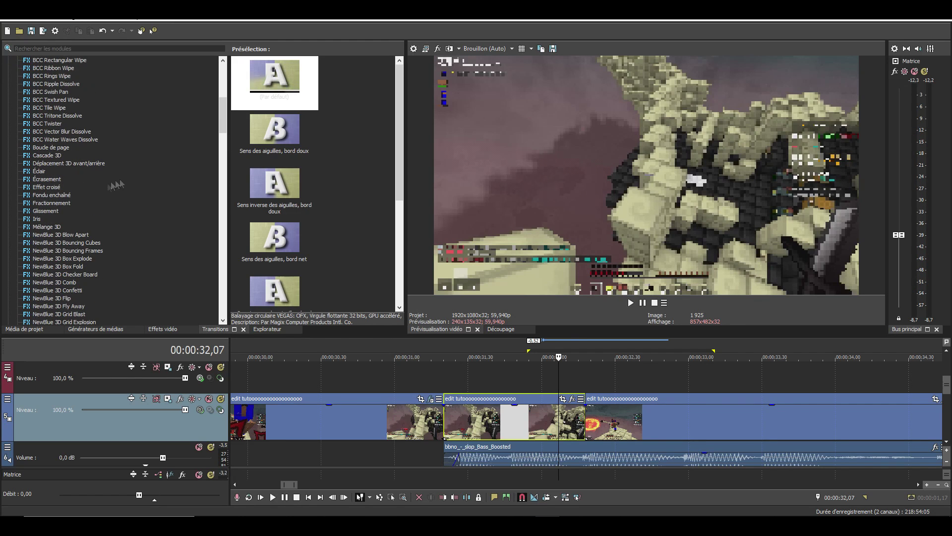
{"action": "scroll", "coordinate": [204, 257], "scroll_direction": "down", "scroll_amount": 8}
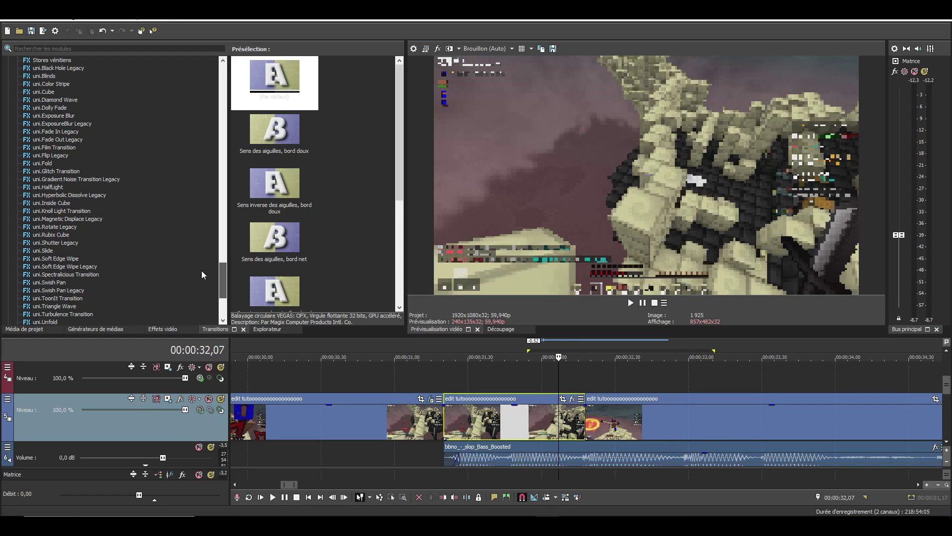
{"action": "scroll", "coordinate": [201, 278], "scroll_direction": "down", "scroll_amount": 2}
{"action": "scroll", "coordinate": [200, 275], "scroll_direction": "down", "scroll_amount": 2}
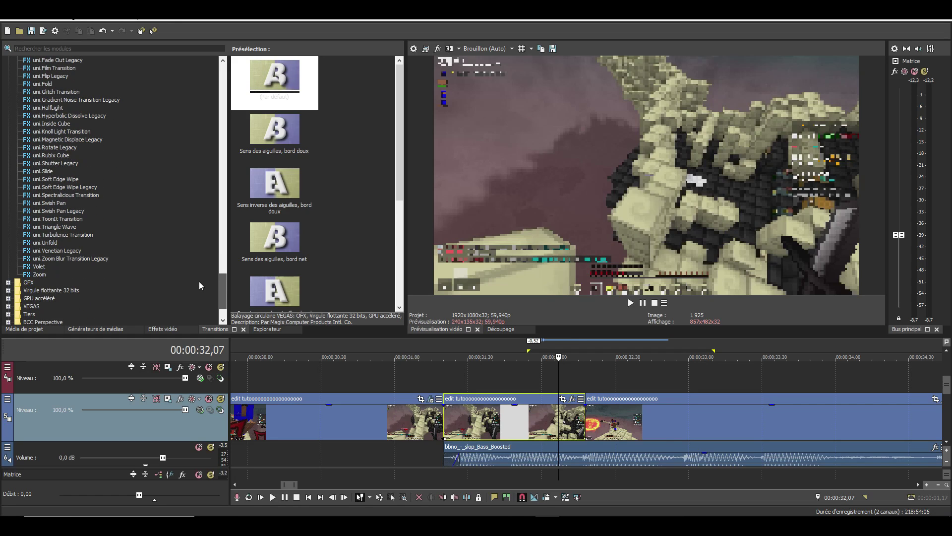
{"action": "scroll", "coordinate": [198, 279], "scroll_direction": "up", "scroll_amount": 4}
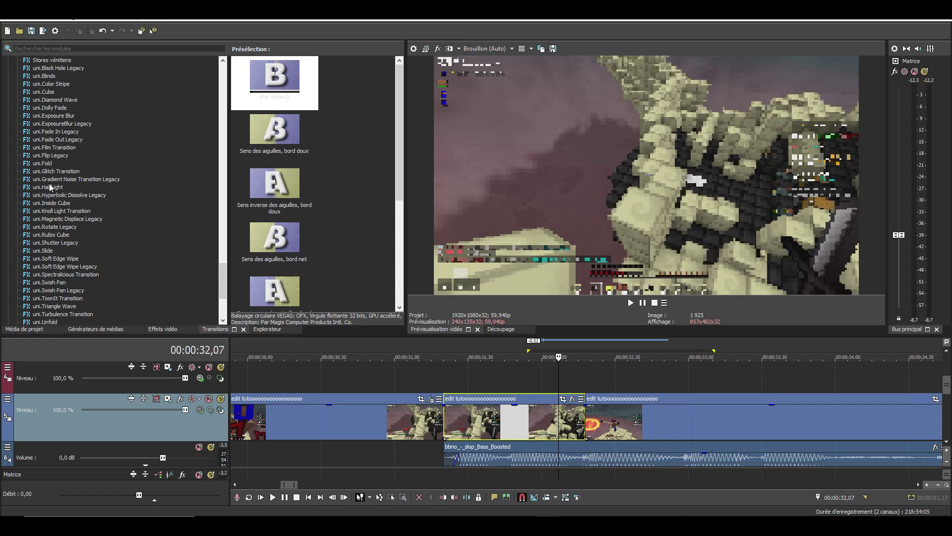
{"action": "left_click_drag", "start_coordinate": [57, 179], "coordinate": [287, 267]}
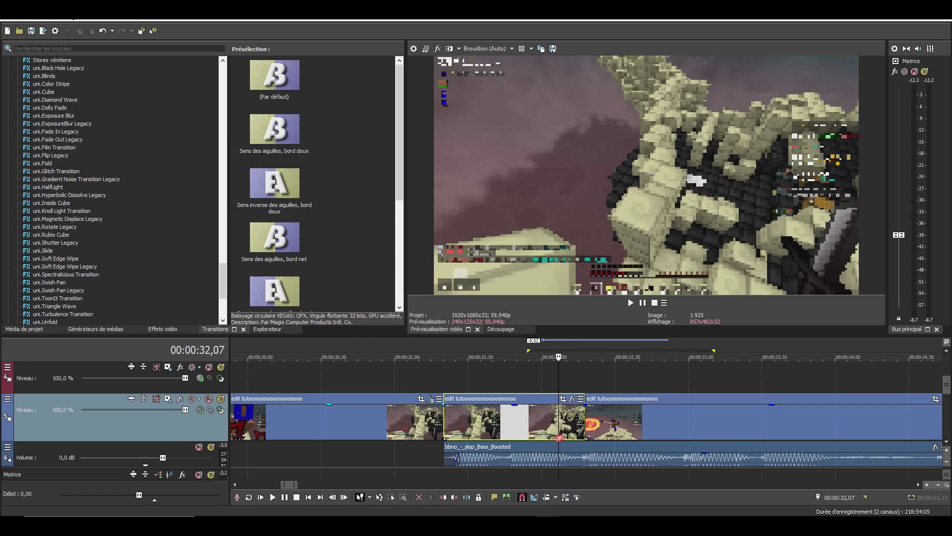
{"action": "left_click_drag", "start_coordinate": [588, 424], "coordinate": [588, 424]}
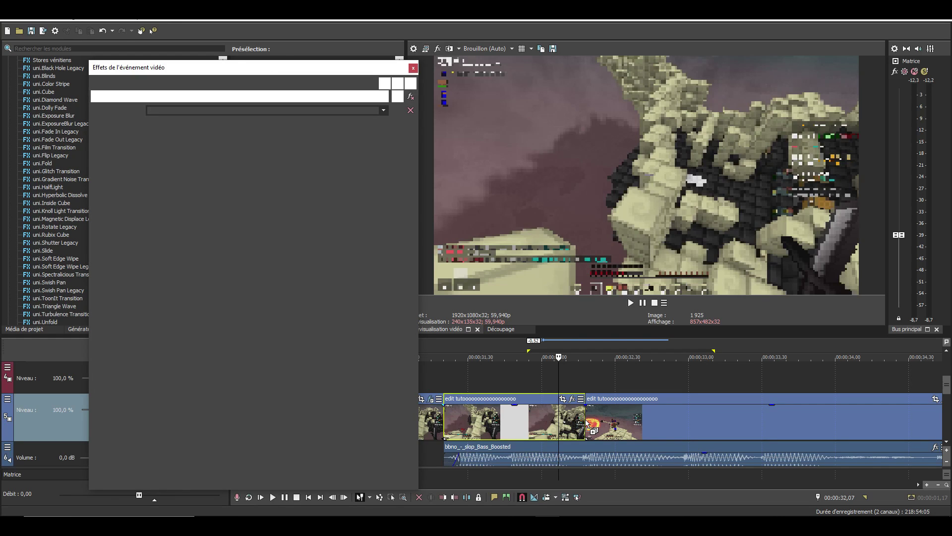
Adjust the glitch transition's overlap to 35 frames and shift the following gameplay clip to start at about 00:00:32,06
{"action": "left_click_drag", "start_coordinate": [515, 409], "coordinate": [519, 410]}
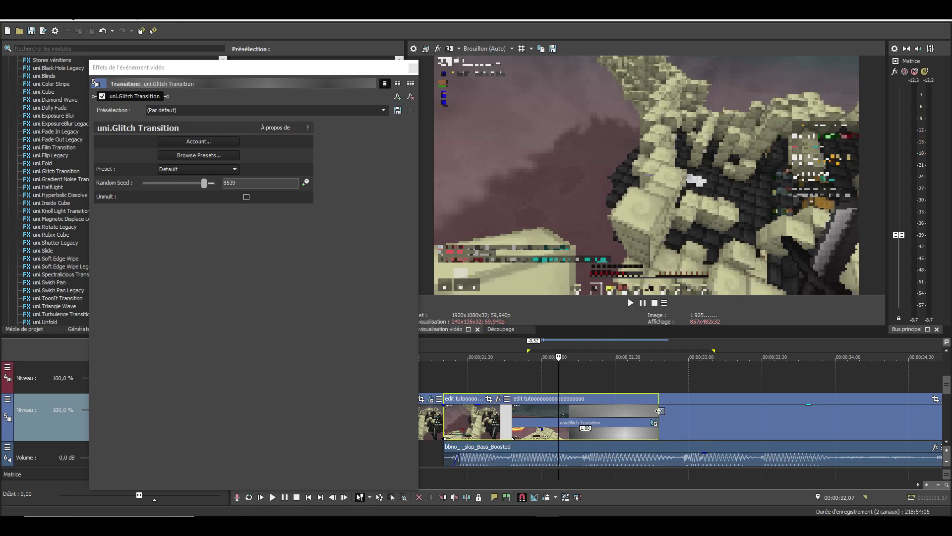
{"action": "left_click_drag", "start_coordinate": [659, 409], "coordinate": [618, 419]}
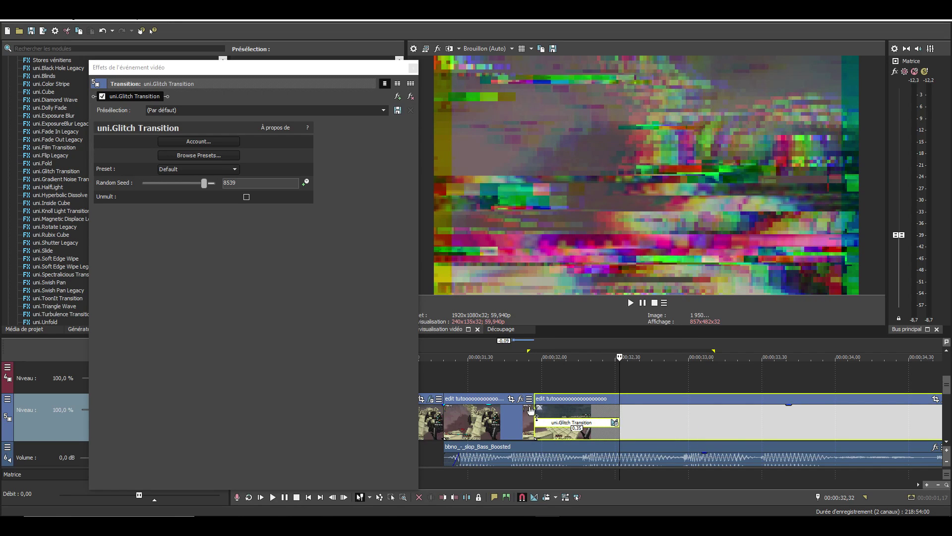
{"action": "left_click_drag", "start_coordinate": [536, 406], "coordinate": [561, 411]}
{"action": "left_click", "coordinate": [573, 410]}
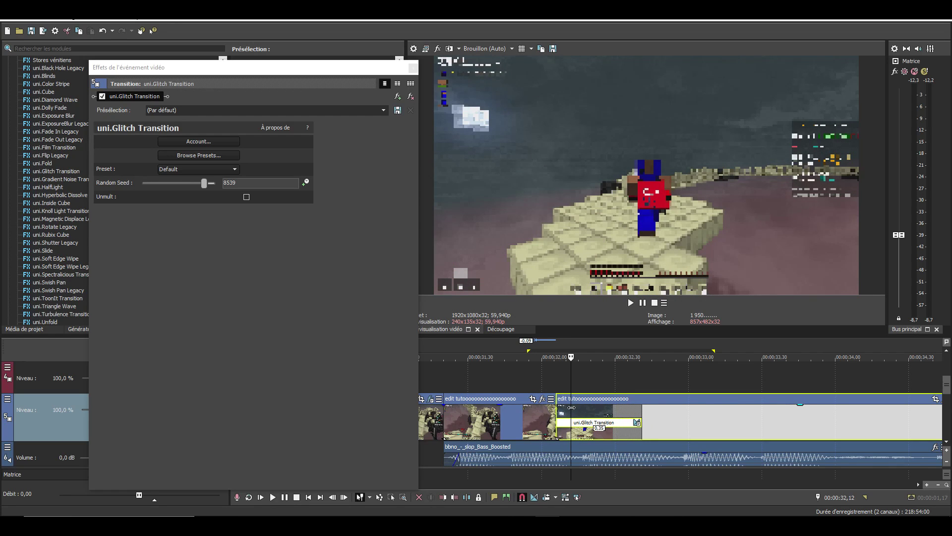
Give the glitch transition a random seed of 2727, Unmult enabled and the Wide & Flat preset, and play it
{"action": "left_click", "coordinate": [587, 407]}
{"action": "left_click_drag", "start_coordinate": [204, 184], "coordinate": [179, 184]}
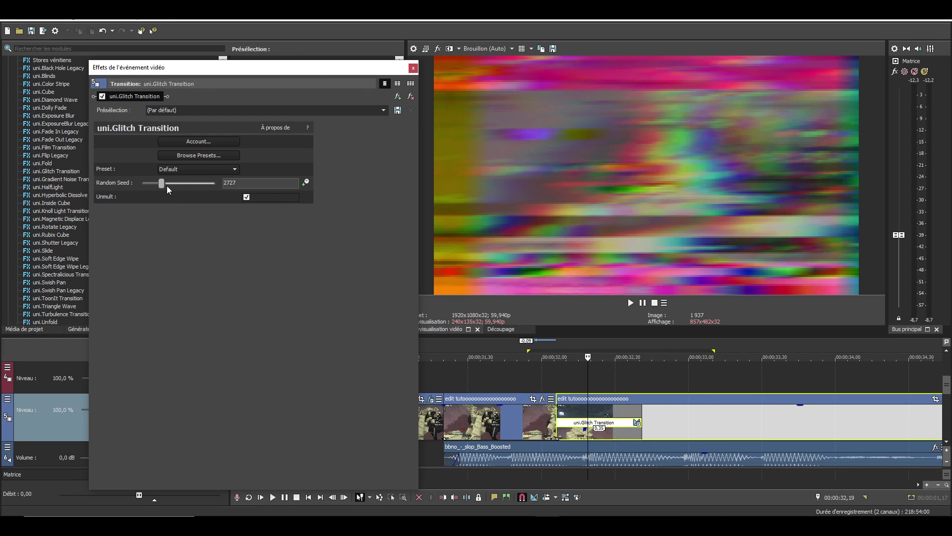
{"action": "scroll", "coordinate": [172, 171], "scroll_direction": "down", "scroll_amount": 3}
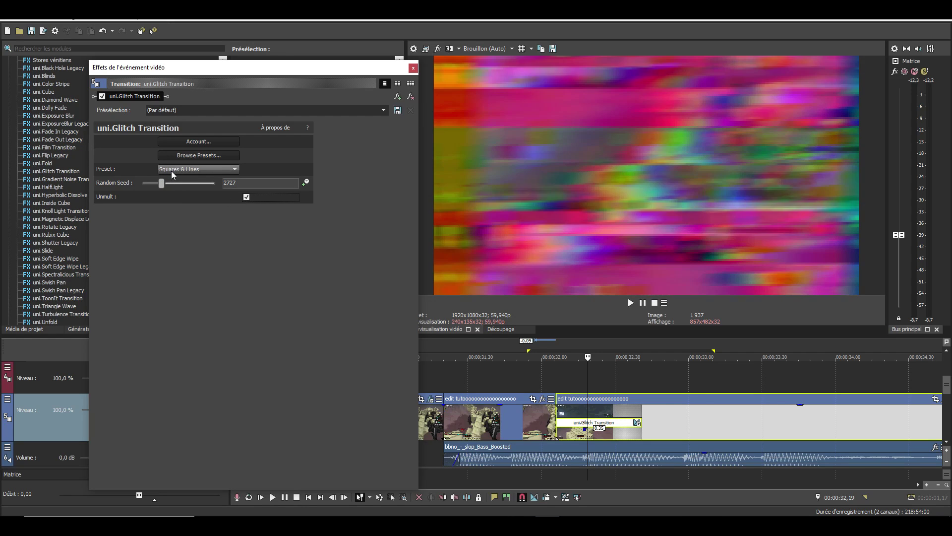
{"action": "scroll", "coordinate": [171, 171], "scroll_direction": "down", "scroll_amount": 1}
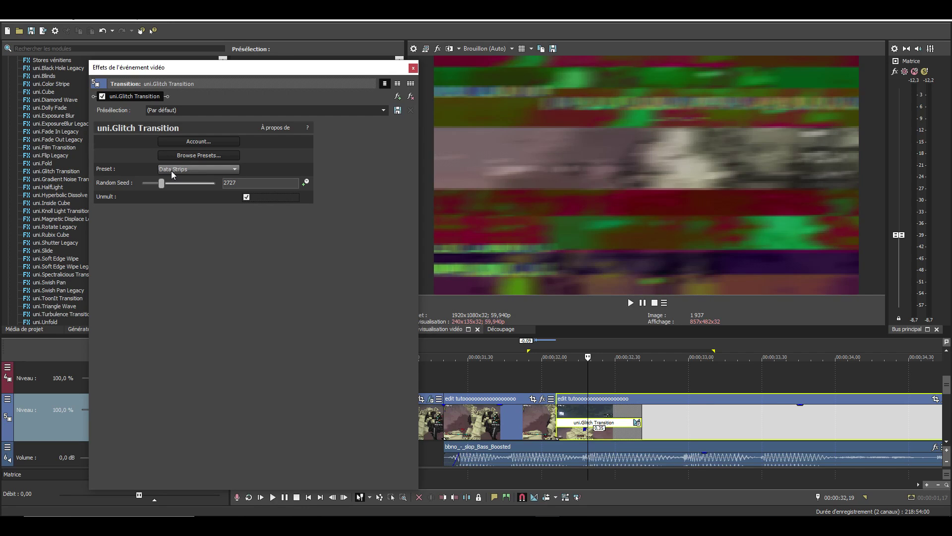
{"action": "scroll", "coordinate": [171, 170], "scroll_direction": "down", "scroll_amount": 2}
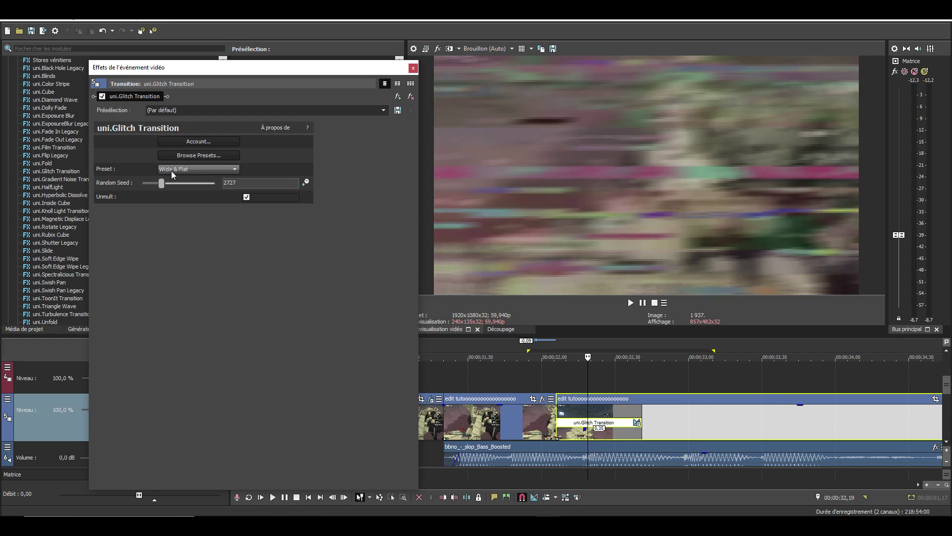
{"action": "scroll", "coordinate": [171, 171], "scroll_direction": "down", "scroll_amount": 1}
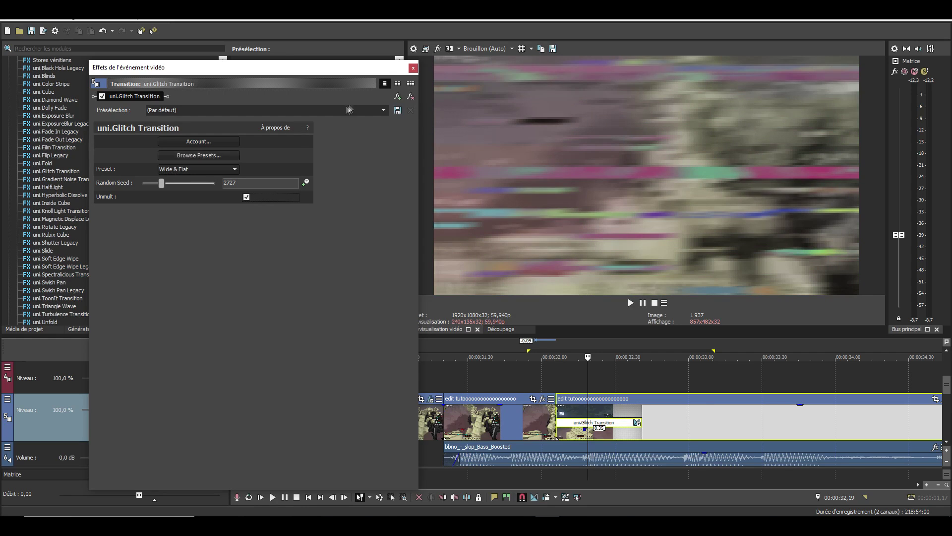
{"action": "left_click", "coordinate": [413, 68]}
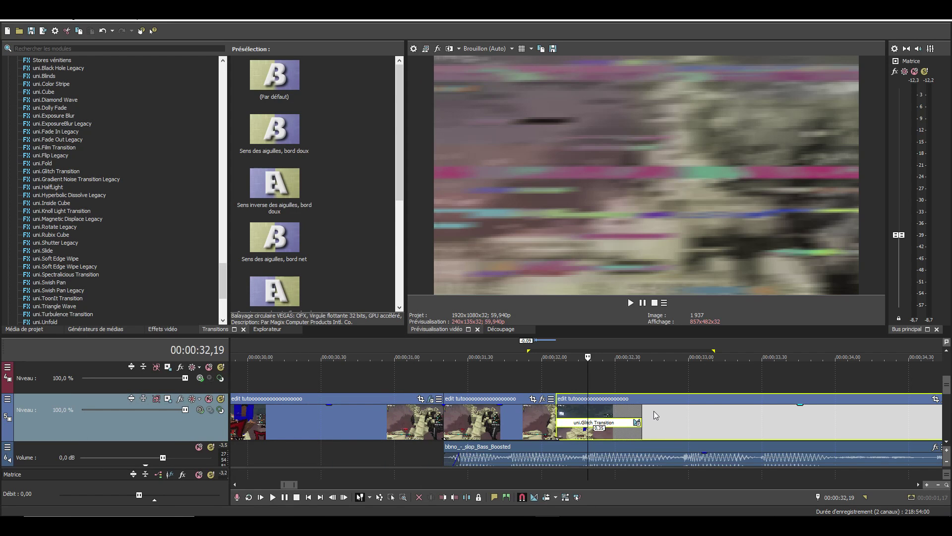
{"action": "key", "text": "space"}
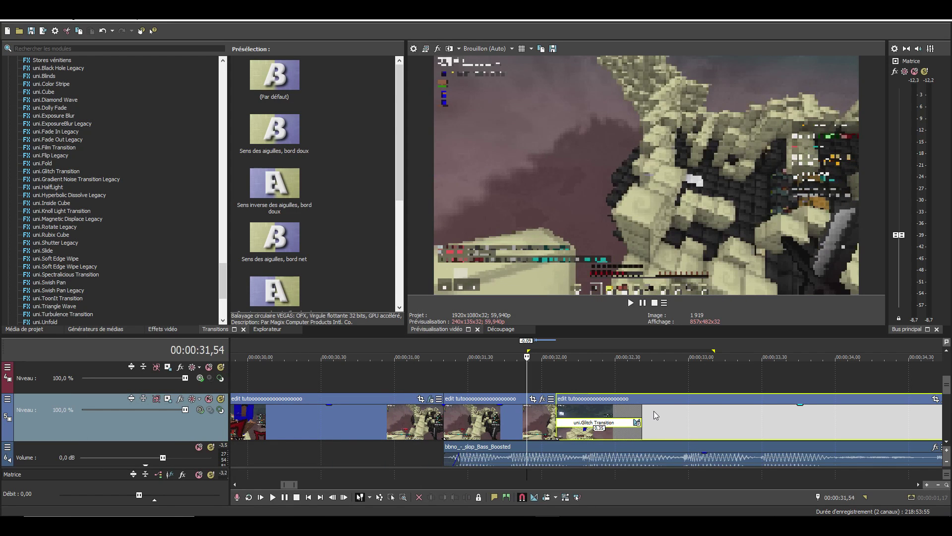
{"action": "key", "text": "space"}
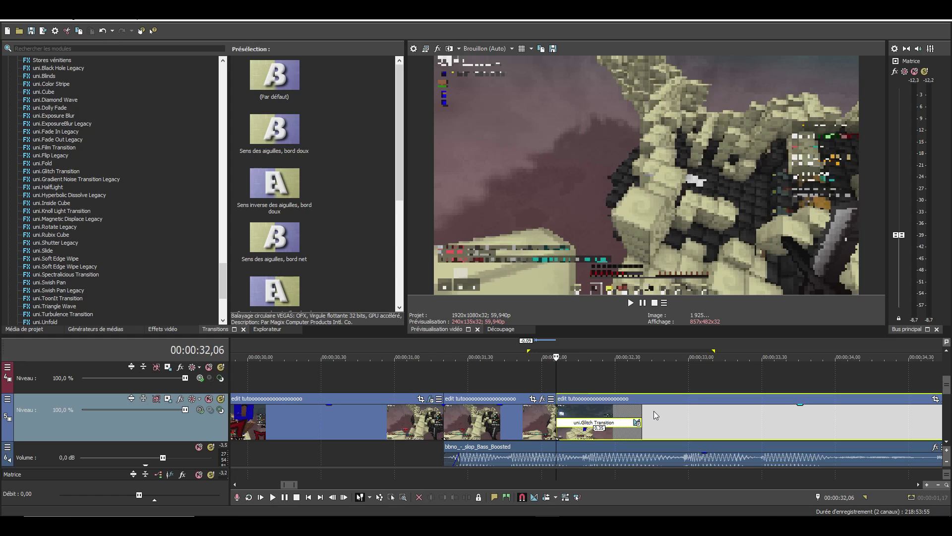
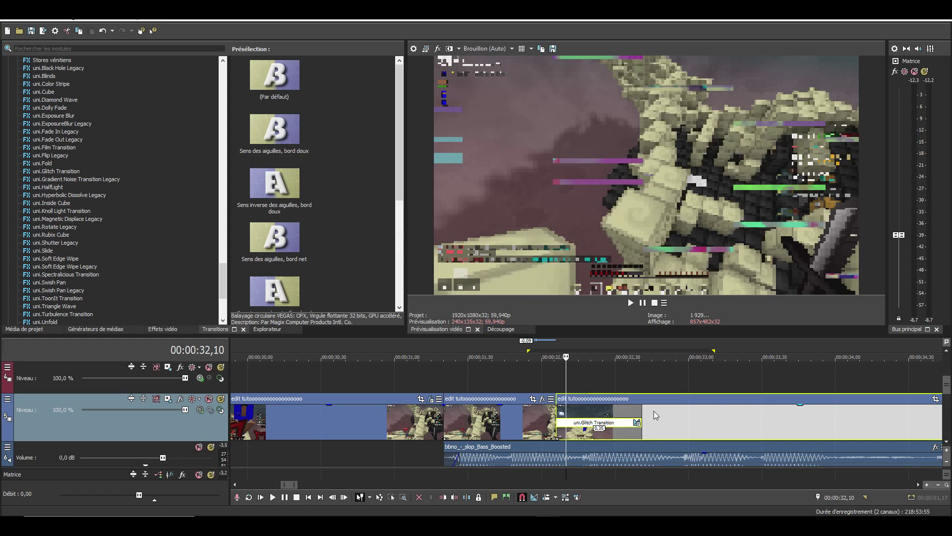
Play across the glitch transition near 00:00:32 and trim the start of the following gameplay clip to a 23-frame overlap
{"action": "left_click", "coordinate": [548, 424]}
{"action": "key", "text": "space"}
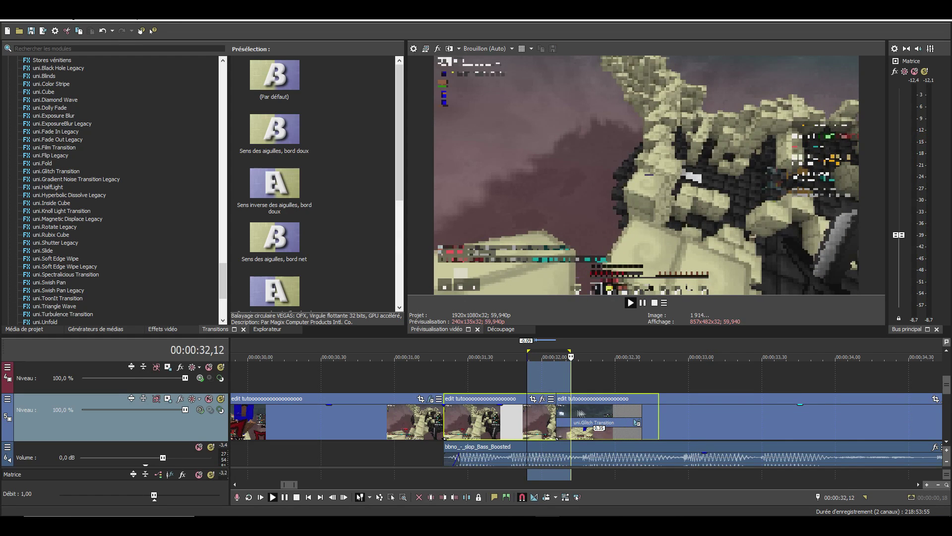
{"action": "key", "text": "space"}
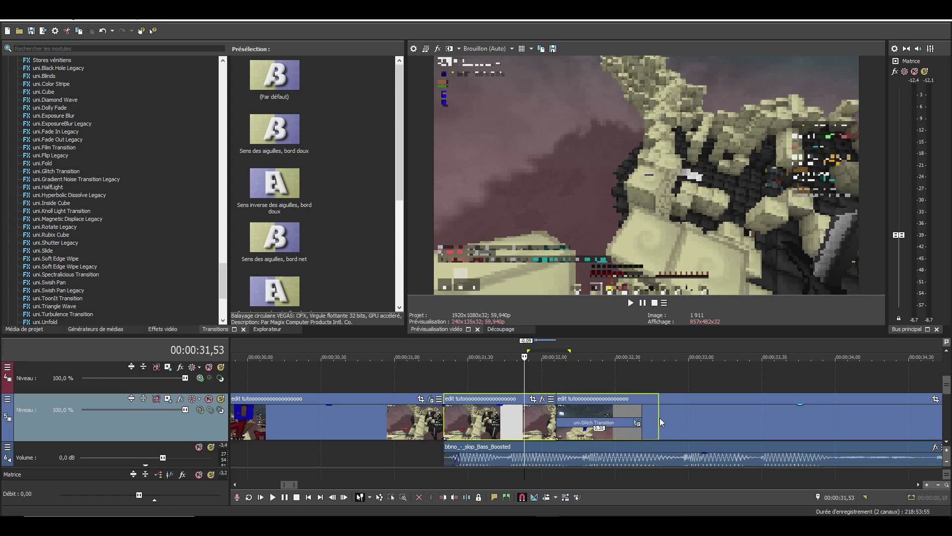
{"action": "left_click", "coordinate": [659, 418]}
{"action": "left_click_drag", "start_coordinate": [634, 415], "coordinate": [572, 411]}
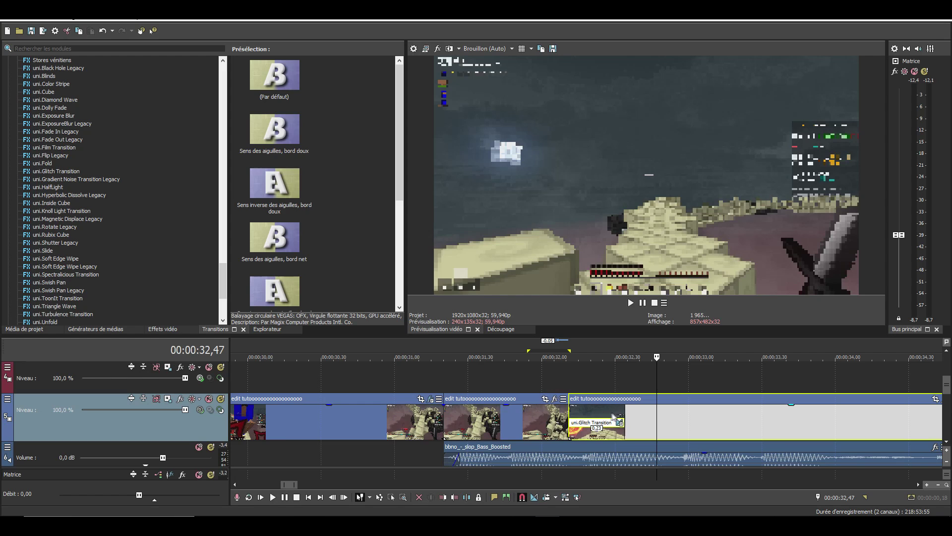
Play the montage from about 00:00:13,44 to review the clips, shakes and cuts edited so far
{"action": "scroll", "coordinate": [610, 416], "scroll_direction": "down", "scroll_amount": 6}
{"action": "scroll", "coordinate": [586, 412], "scroll_direction": "down", "scroll_amount": 1}
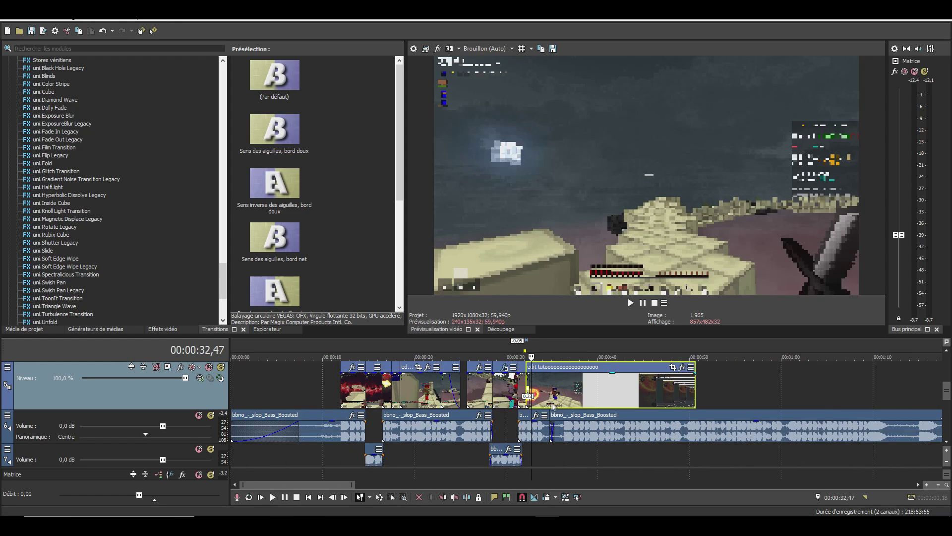
{"action": "left_click", "coordinate": [357, 391]}
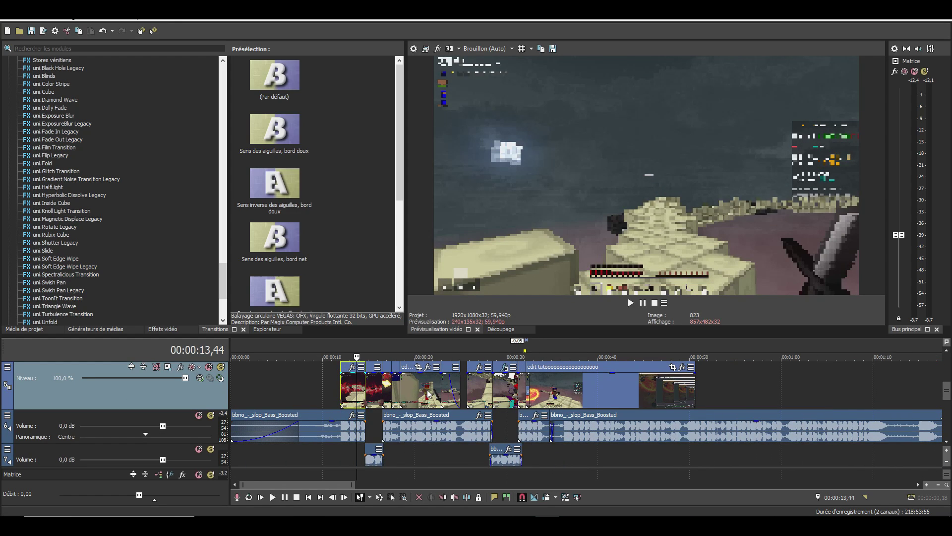
{"action": "key", "text": "space"}
{"action": "scroll", "coordinate": [430, 394], "scroll_direction": "up", "scroll_amount": 2}
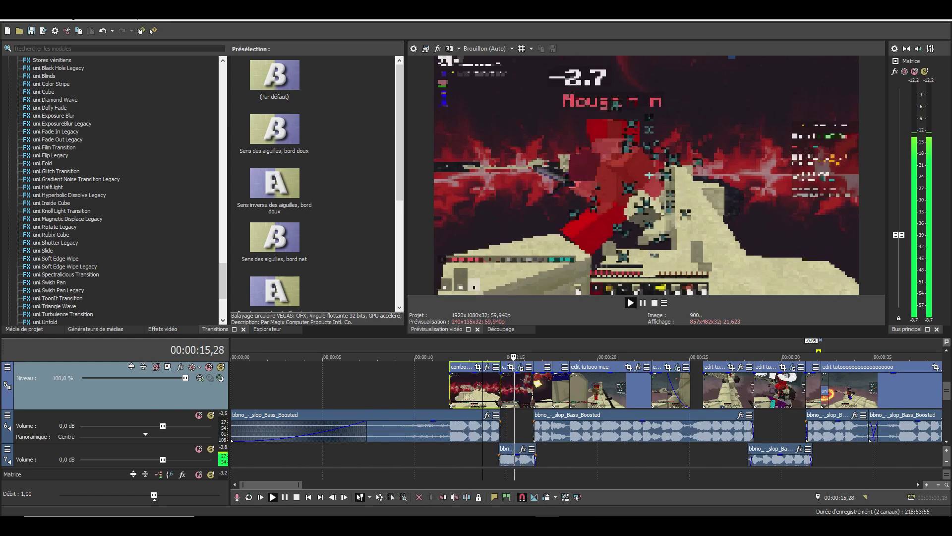
{"action": "scroll", "coordinate": [578, 400], "scroll_direction": "up", "scroll_amount": 5}
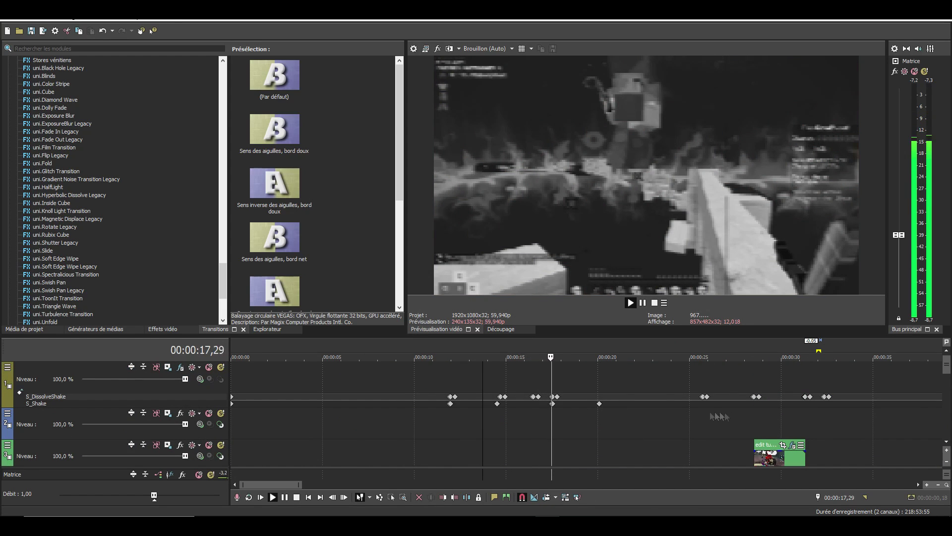
{"action": "scroll", "coordinate": [578, 401], "scroll_direction": "down", "scroll_amount": 2}
{"action": "scroll", "coordinate": [624, 412], "scroll_direction": "down", "scroll_amount": 3}
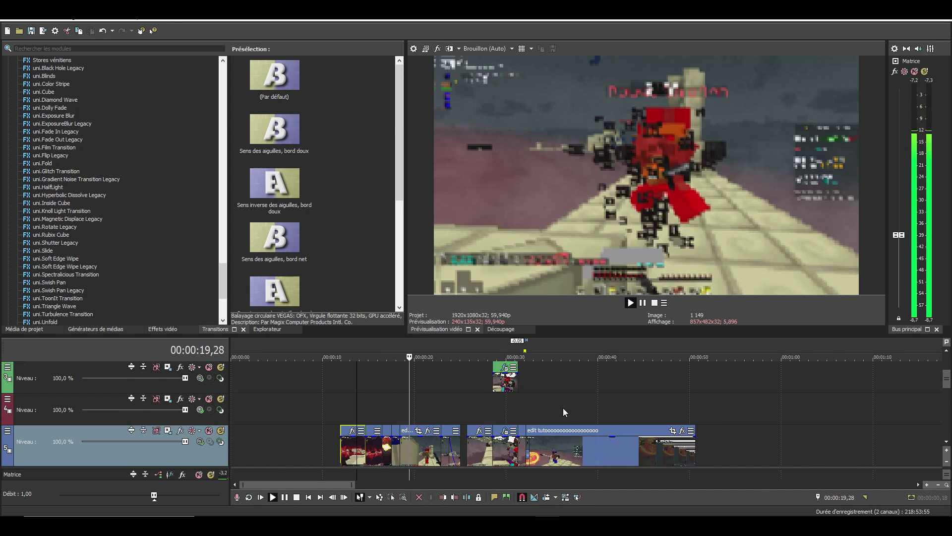
{"action": "scroll", "coordinate": [556, 409], "scroll_direction": "down", "scroll_amount": 1}
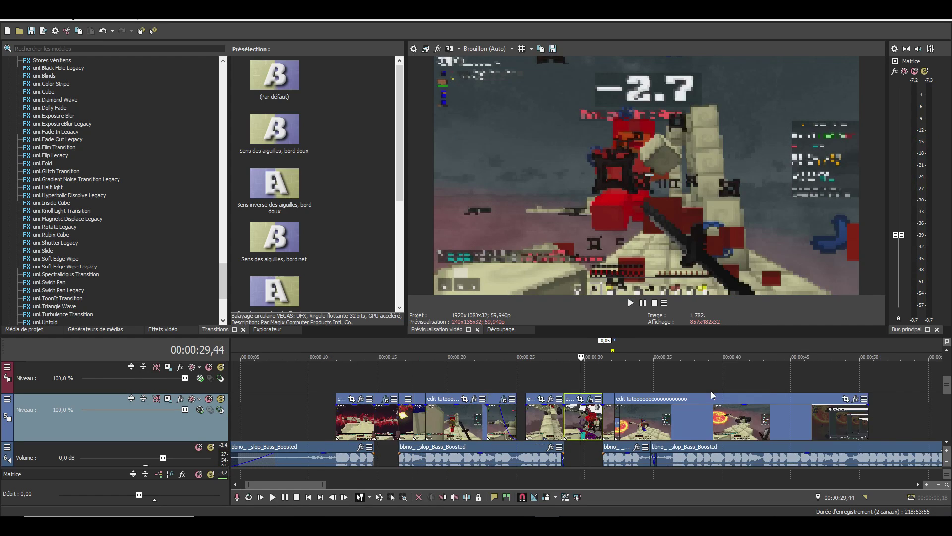
Add the Correcteur de couleurs VEGAS (secondaire) effect after S_Blur on the blurred background clip beneath the layered clip near 00:00:29
{"action": "scroll", "coordinate": [711, 391], "scroll_direction": "up", "scroll_amount": 2}
{"action": "scroll", "coordinate": [712, 391], "scroll_direction": "up", "scroll_amount": 2}
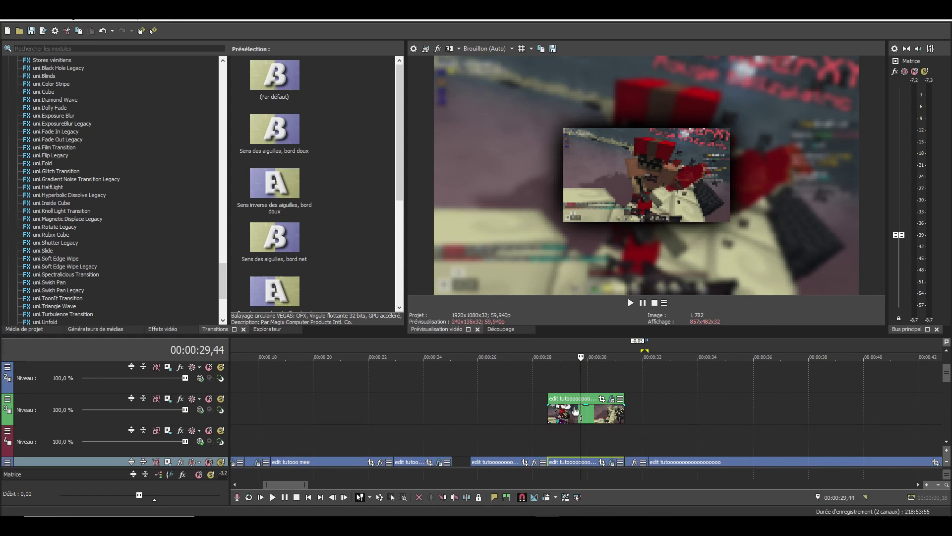
{"action": "left_click", "coordinate": [572, 415]}
{"action": "scroll", "coordinate": [656, 414], "scroll_direction": "down", "scroll_amount": 2}
{"action": "left_click", "coordinate": [585, 430]}
{"action": "left_click", "coordinate": [612, 401]}
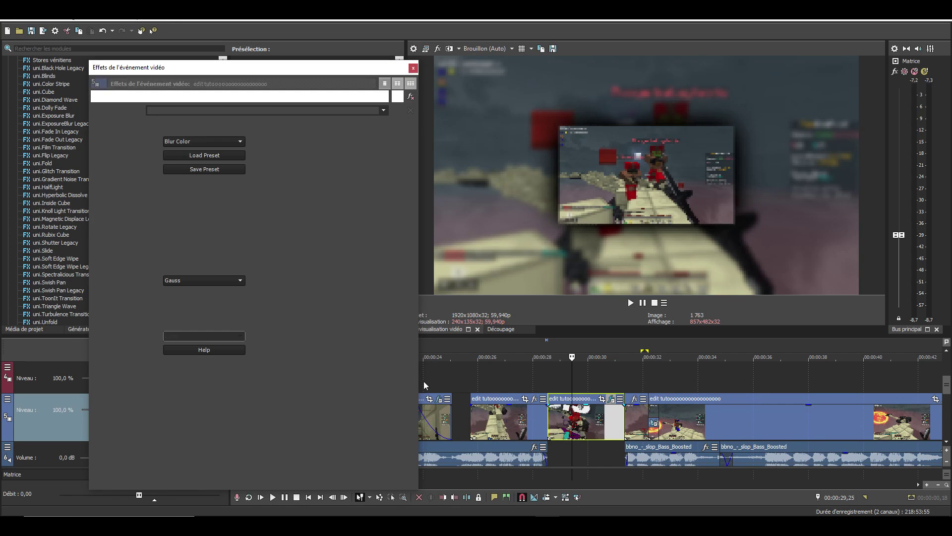
{"action": "left_click", "coordinate": [397, 96]}
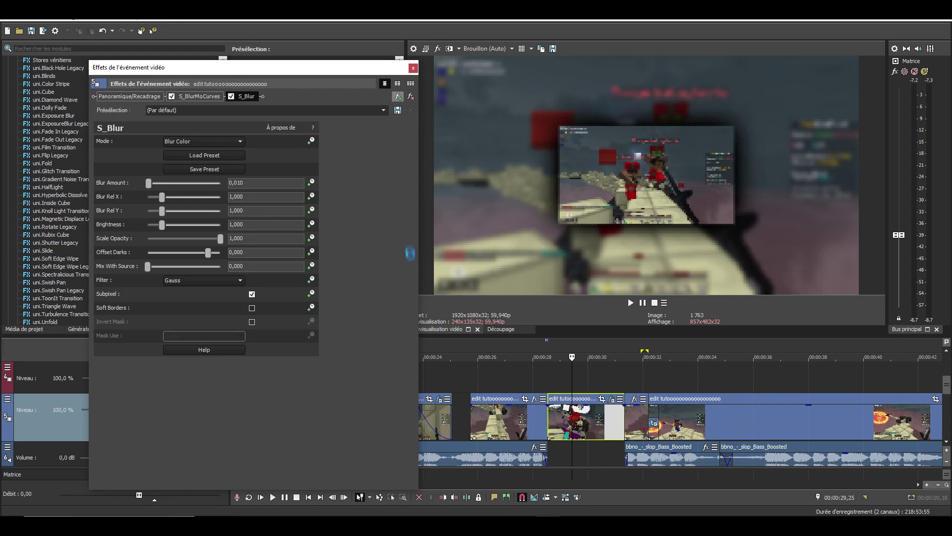
{"action": "left_click_drag", "start_coordinate": [343, 410], "coordinate": [438, 408]}
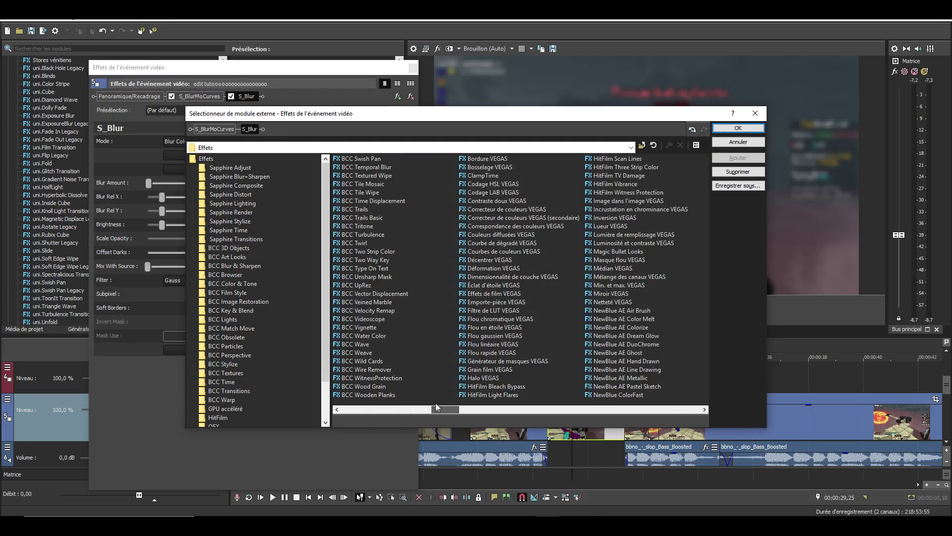
{"action": "left_click", "coordinate": [506, 209]}
{"action": "left_click", "coordinate": [523, 217]}
{"action": "left_click", "coordinate": [739, 157]}
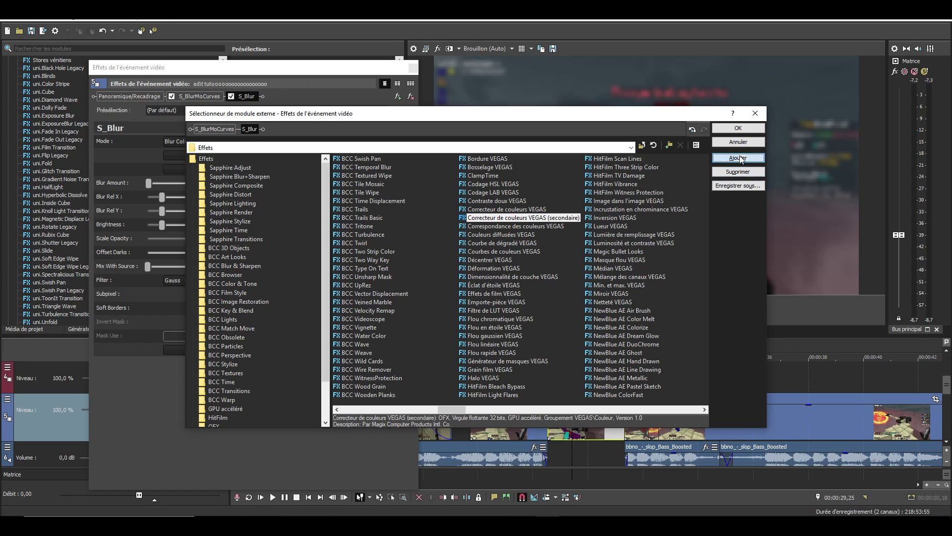
{"action": "left_click", "coordinate": [738, 128]}
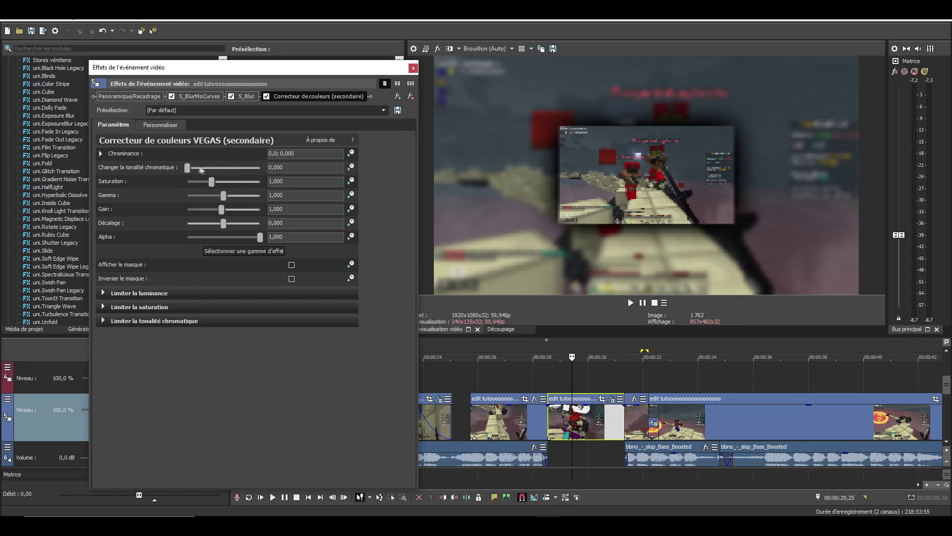
Keyframe the corrector's hue shift from 0 at the clip's start to 360 near its middle and back to 0 at its end
{"action": "left_click", "coordinate": [351, 167]}
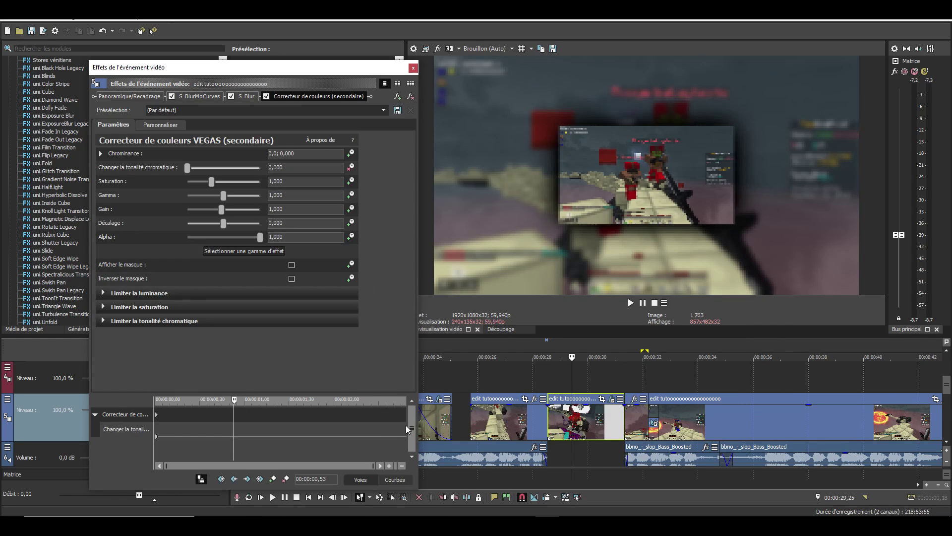
{"action": "left_click_drag", "start_coordinate": [186, 168], "coordinate": [350, 177]}
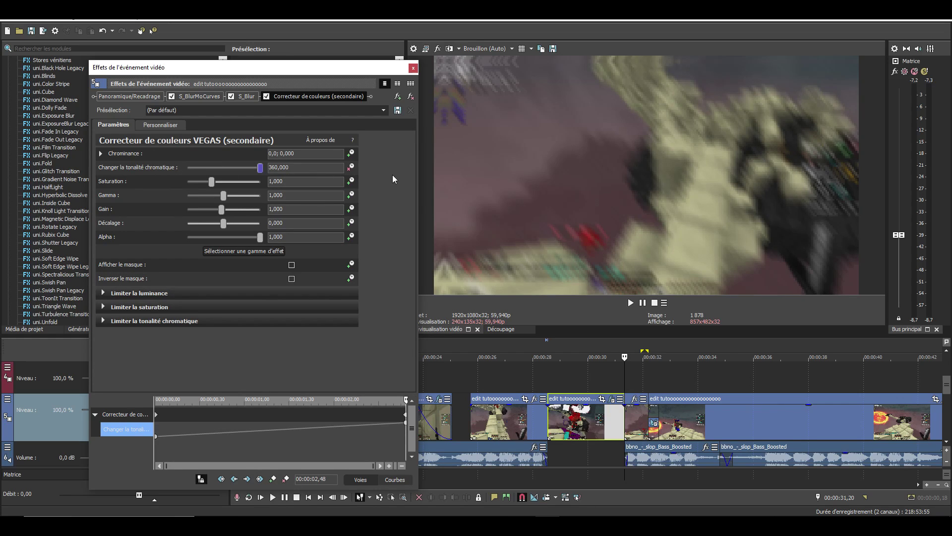
{"action": "left_click_drag", "start_coordinate": [406, 415], "coordinate": [289, 414]}
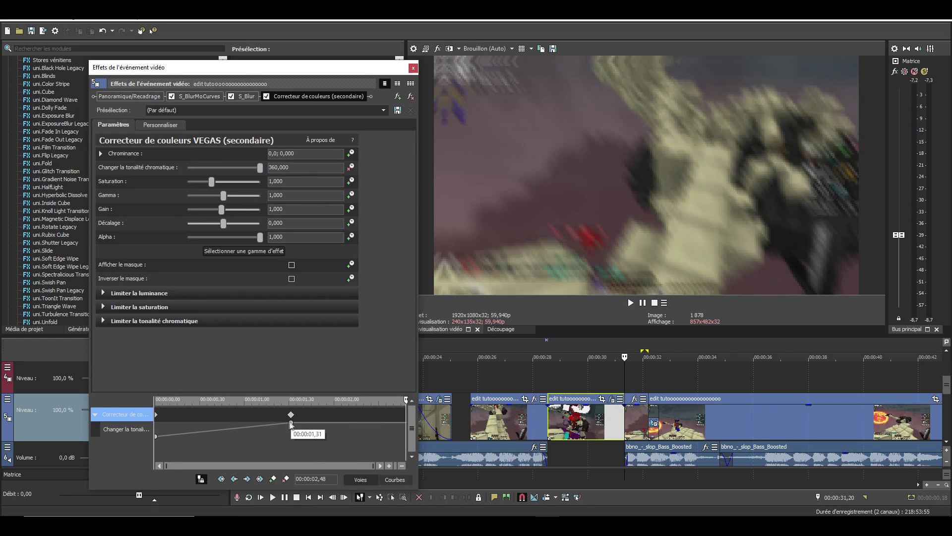
{"action": "left_click_drag", "start_coordinate": [261, 169], "coordinate": [96, 173]}
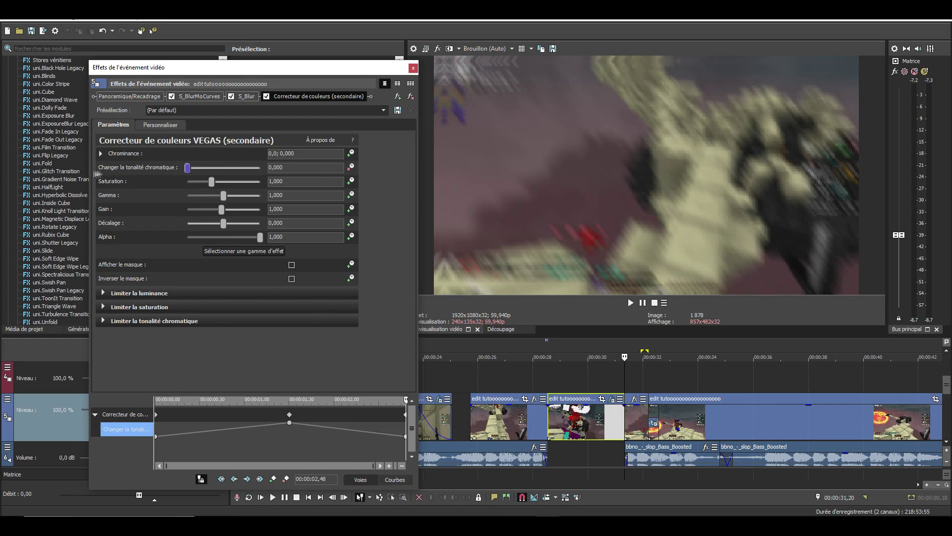
{"action": "left_click", "coordinate": [414, 69]}
{"action": "left_click", "coordinate": [572, 416]}
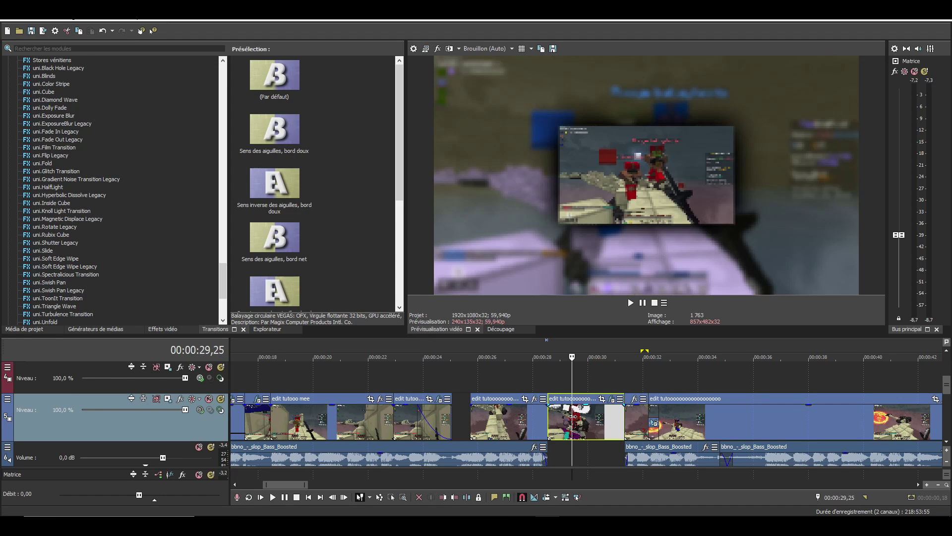
{"action": "left_click_drag", "start_coordinate": [573, 420], "coordinate": [594, 412]}
Play the last gameplay clip from about 00:00:33 to find where its speed should change
{"action": "scroll", "coordinate": [716, 407], "scroll_direction": "down", "scroll_amount": 3}
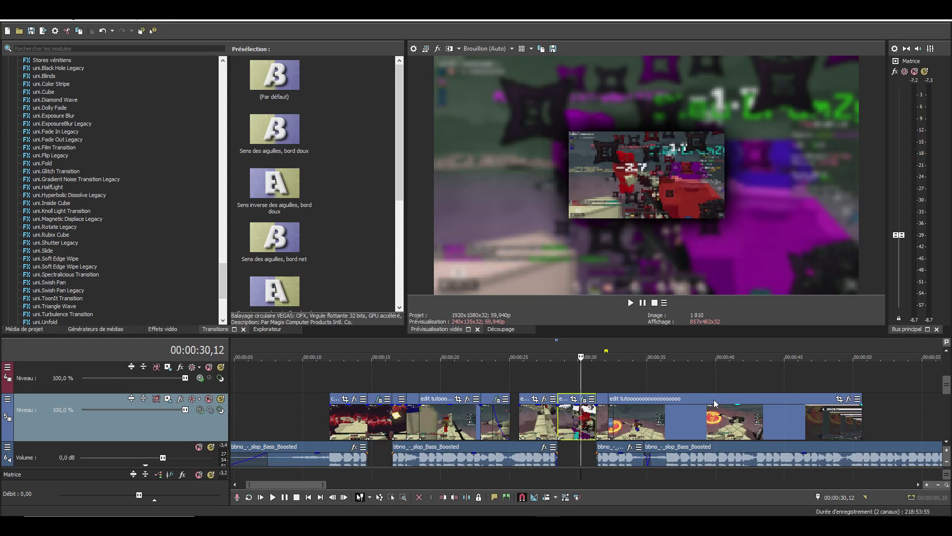
{"action": "scroll", "coordinate": [696, 377], "scroll_direction": "up", "scroll_amount": 1}
{"action": "scroll", "coordinate": [683, 378], "scroll_direction": "down", "scroll_amount": 2}
{"action": "scroll", "coordinate": [660, 386], "scroll_direction": "down", "scroll_amount": 1}
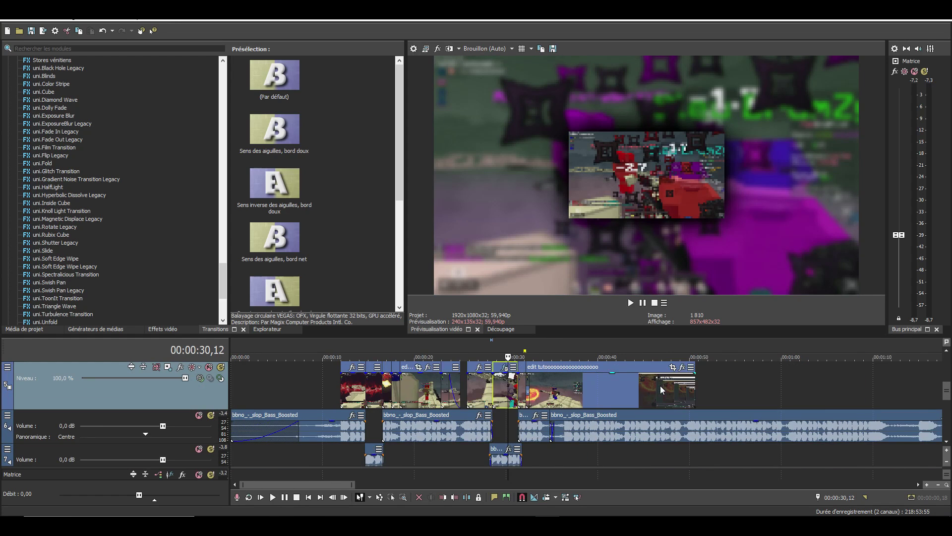
{"action": "left_click", "coordinate": [560, 399]}
{"action": "scroll", "coordinate": [637, 420], "scroll_direction": "up", "scroll_amount": 4}
{"action": "left_click", "coordinate": [597, 400]}
{"action": "left_click", "coordinate": [600, 403]}
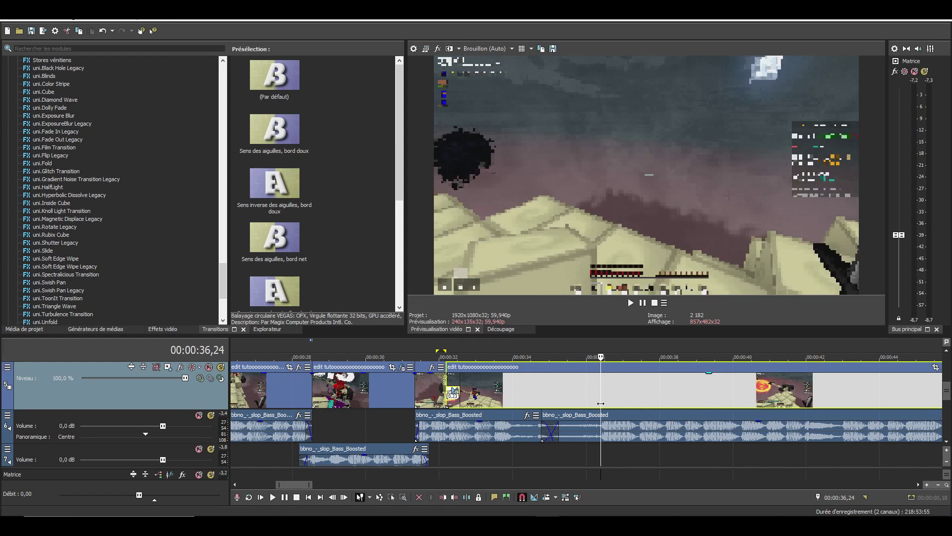
{"action": "left_click", "coordinate": [479, 403]}
{"action": "key", "text": "space"}
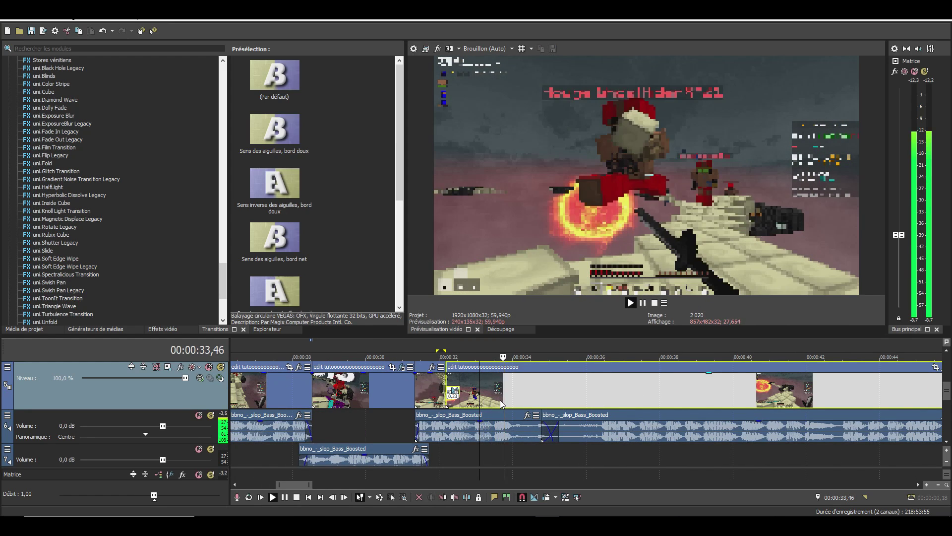
{"action": "key", "text": "space"}
Insert a velocity envelope on the last gameplay clip and add two points near 00:00:33,50, lowering the second to 39%
{"action": "left_click", "coordinate": [506, 400]}
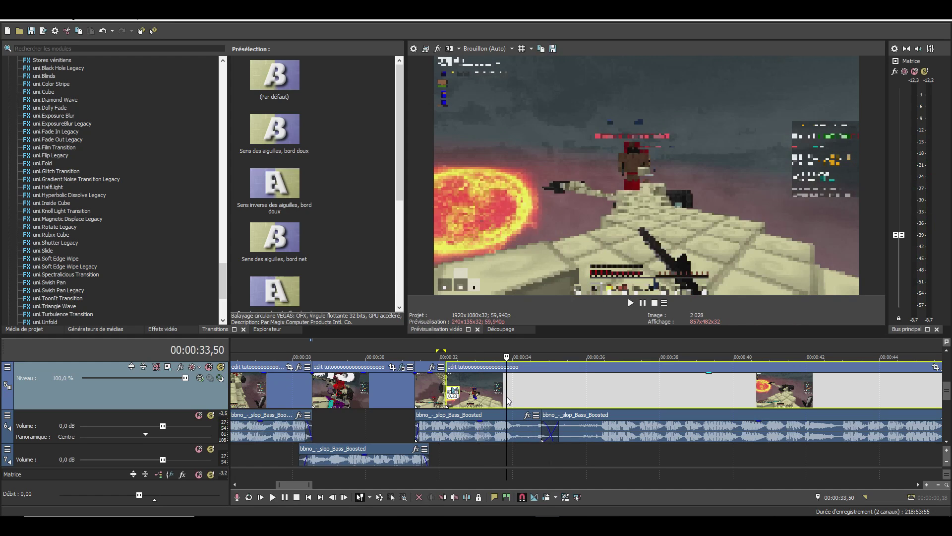
{"action": "right_click", "coordinate": [506, 399]}
{"action": "left_click", "coordinate": [744, 293]}
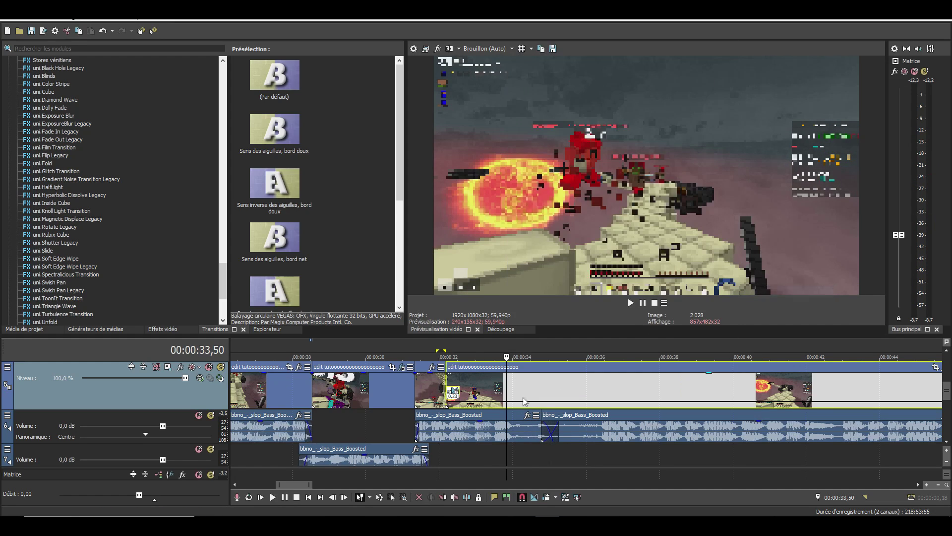
{"action": "double_click", "coordinate": [506, 401]}
{"action": "double_click", "coordinate": [511, 401]}
{"action": "left_click_drag", "start_coordinate": [519, 405], "coordinate": [524, 408]}
Add velocity points at about 00:00:36,26 and 00:00:36,29 where the beat resumes, raising the second to the clip's original speed
{"action": "key", "text": "space"}
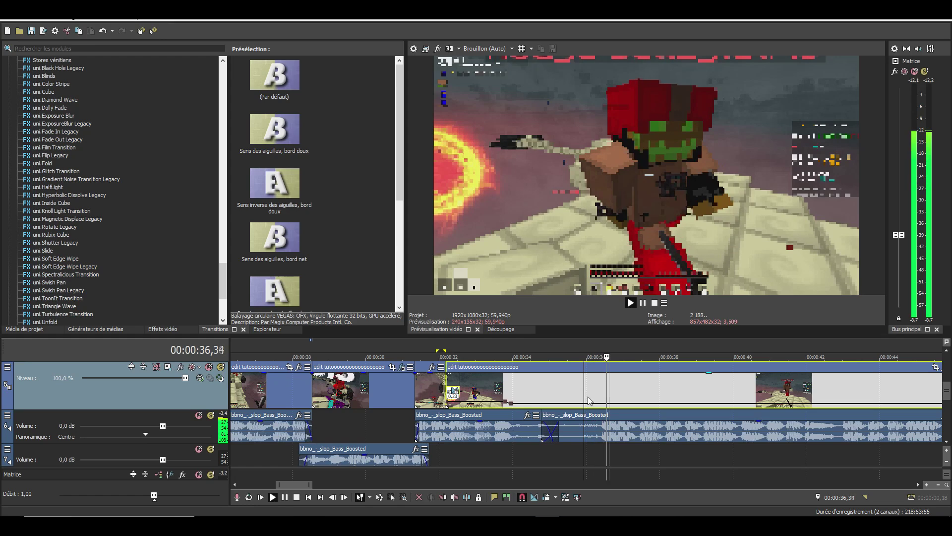
{"action": "key", "text": "space"}
{"action": "left_click", "coordinate": [602, 405]}
{"action": "scroll", "coordinate": [605, 405], "scroll_direction": "up", "scroll_amount": 3}
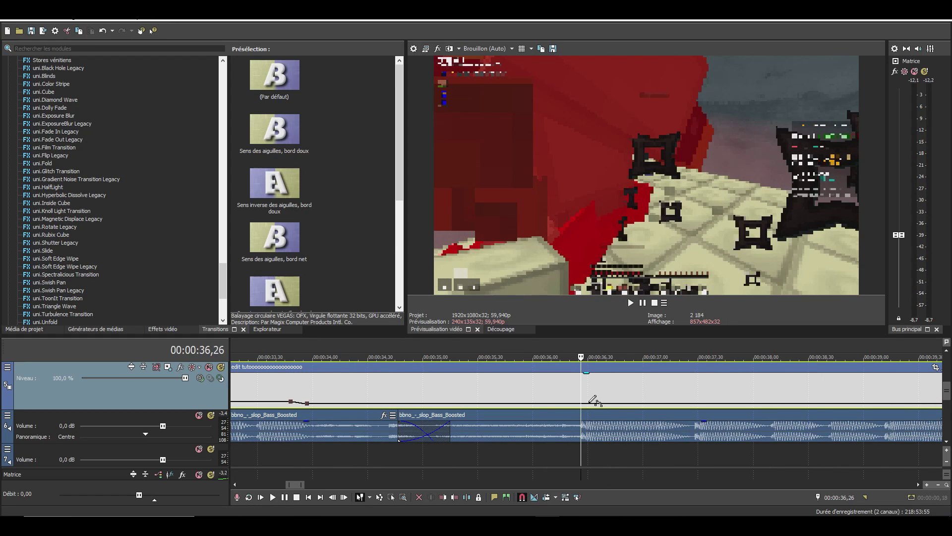
{"action": "left_click", "coordinate": [580, 403], "text": "shift"}
{"action": "left_click", "coordinate": [587, 403], "text": "shift"}
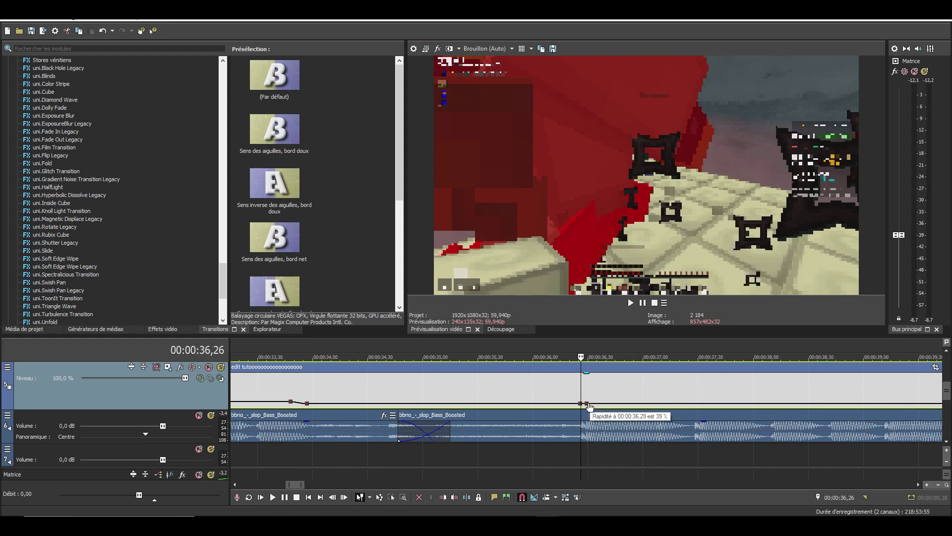
Play and scrub the last gameplay clip around 00:00:36 to check the speed ramp against the music
{"action": "scroll", "coordinate": [593, 402], "scroll_direction": "down", "scroll_amount": 5}
{"action": "key", "text": "space"}
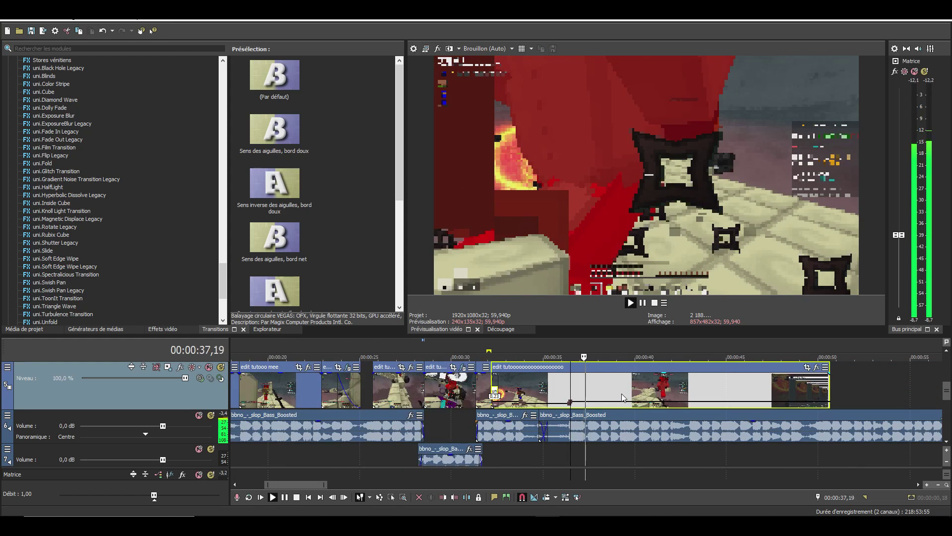
{"action": "key", "text": "space"}
{"action": "scroll", "coordinate": [595, 394], "scroll_direction": "up", "scroll_amount": 5}
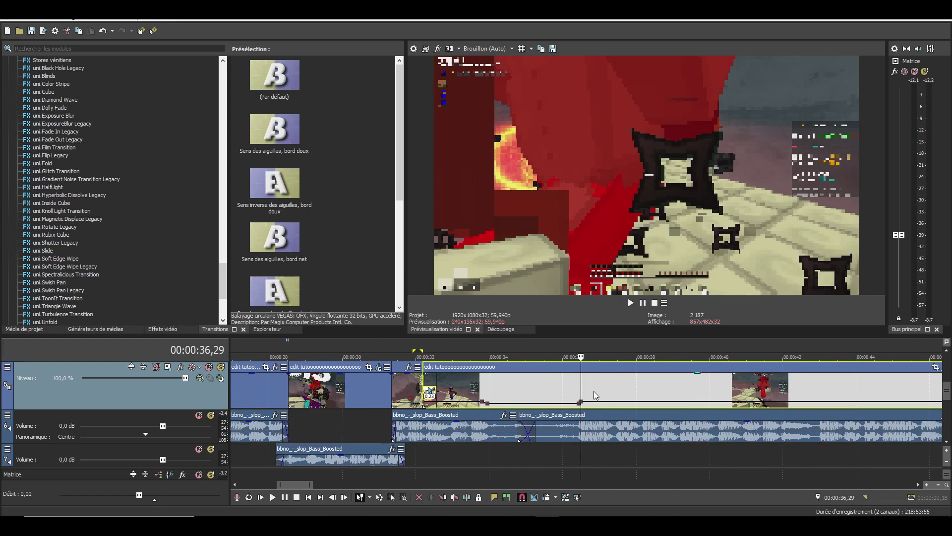
{"action": "left_click_drag", "start_coordinate": [582, 386], "coordinate": [633, 395]}
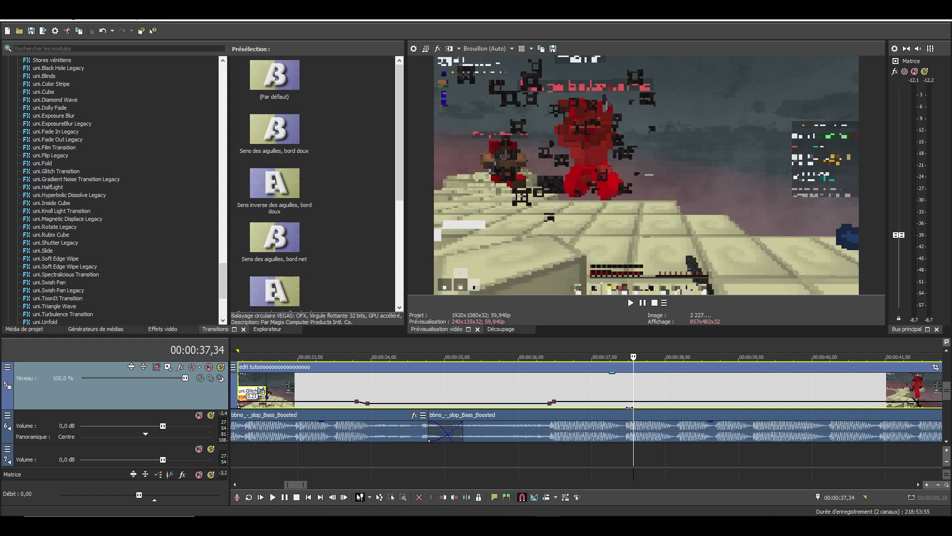
{"action": "key", "text": "space"}
{"action": "scroll", "coordinate": [623, 409], "scroll_direction": "down", "scroll_amount": 4}
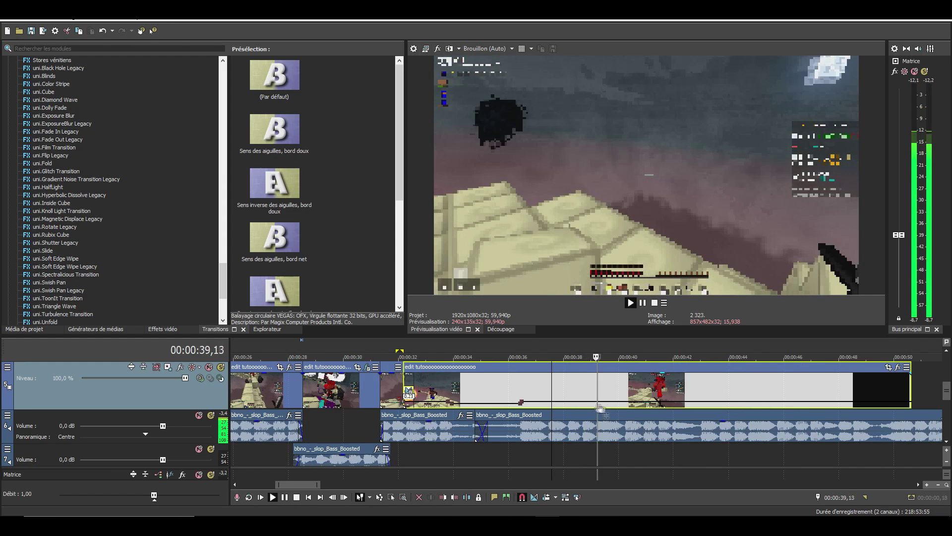
{"action": "key", "text": "space"}
{"action": "left_click", "coordinate": [505, 388]}
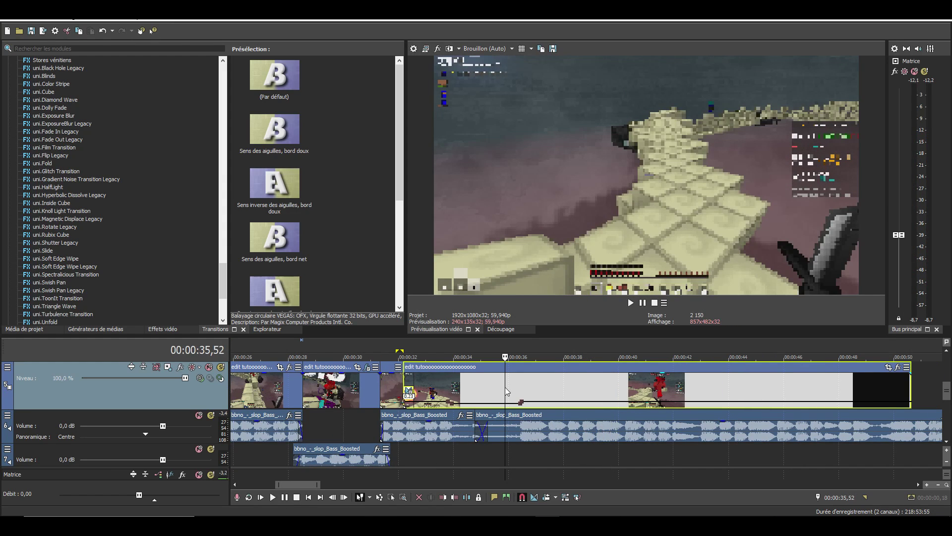
{"action": "key", "text": "space"}
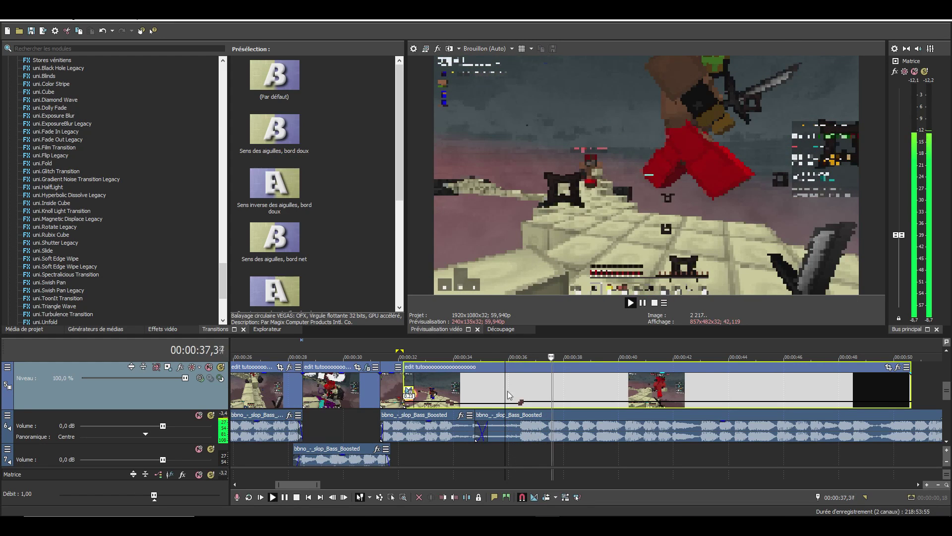
Play the last gameplay clip from 00:00:36,33 to listen for the next beat change
{"action": "key", "text": "space"}
{"action": "double_click", "coordinate": [509, 394]}
{"action": "left_click_drag", "start_coordinate": [405, 349], "coordinate": [518, 356]}
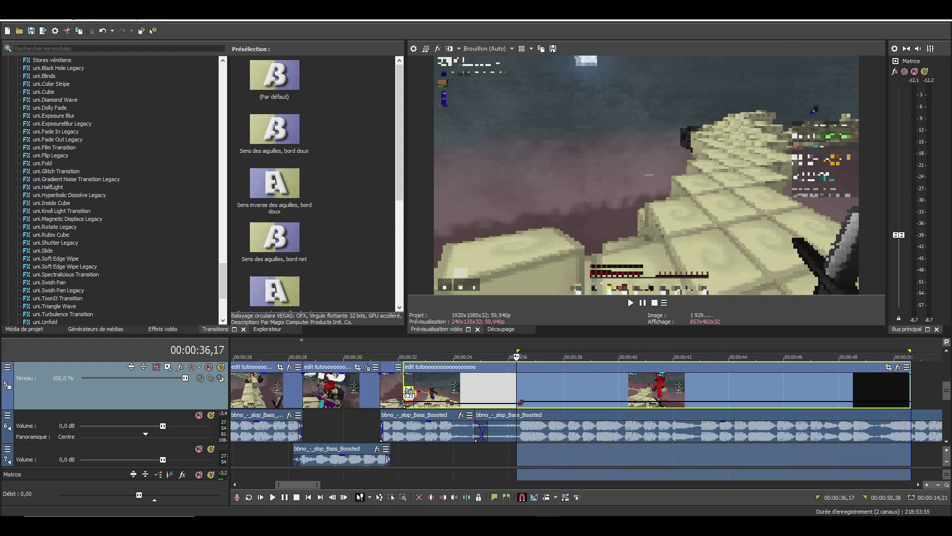
{"action": "left_click", "coordinate": [524, 355]}
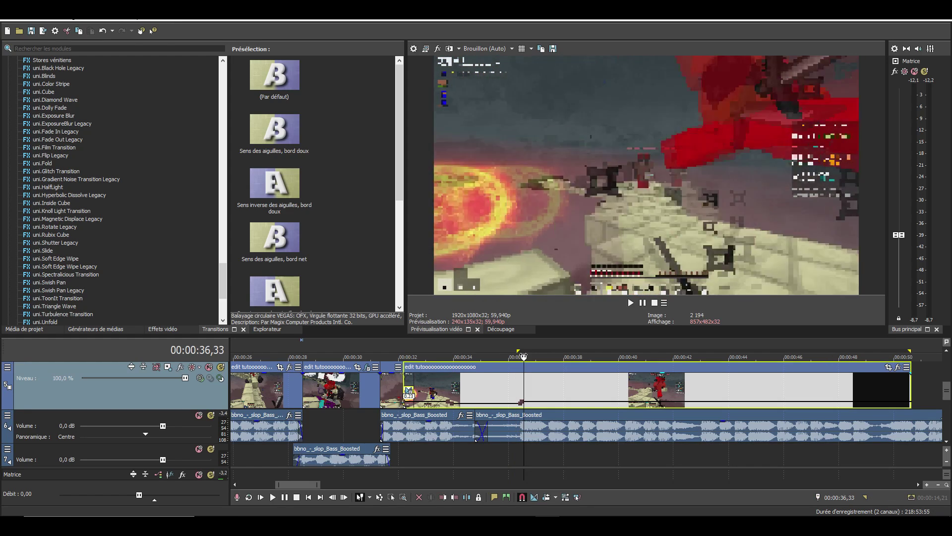
{"action": "key", "text": "space"}
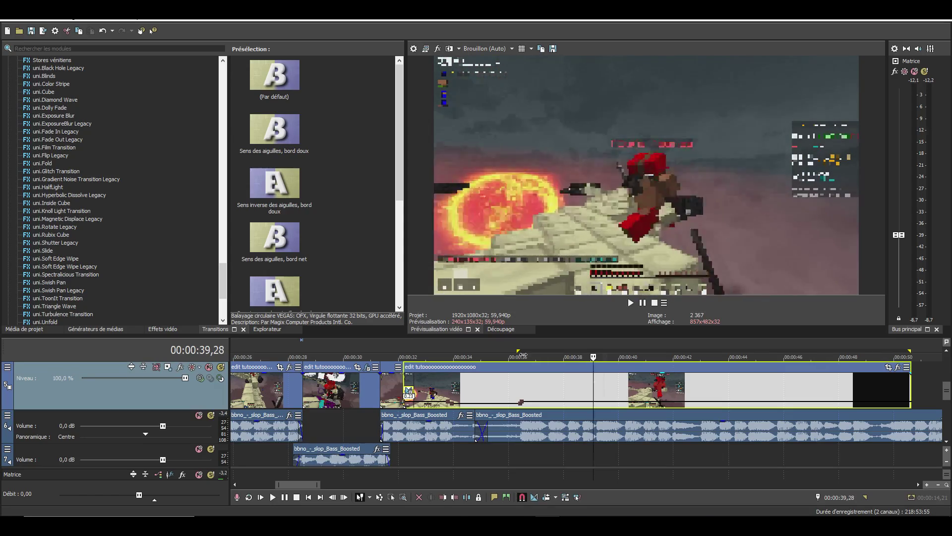
{"action": "key", "text": "space"}
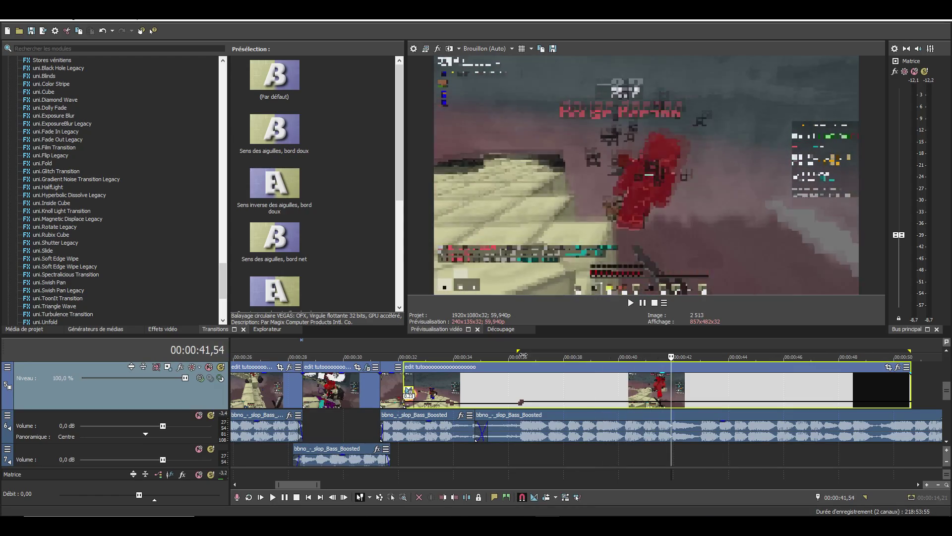
Mark a playback range from 00:00:36,17 to just before 00:00:43 and replay several passages of the last gameplay clip within it
{"action": "key", "text": "Right"}
{"action": "key", "text": "Right"}
{"action": "key", "text": "Right"}
{"action": "key", "text": "Right"}
{"action": "key", "text": "Right"}
{"action": "key", "text": "Right"}
{"action": "key", "text": "Right"}
{"action": "key", "text": "Right"}
{"action": "key", "text": "Right"}
{"action": "key", "text": "Right"}
{"action": "key", "text": "o"}
{"action": "key", "text": "space"}
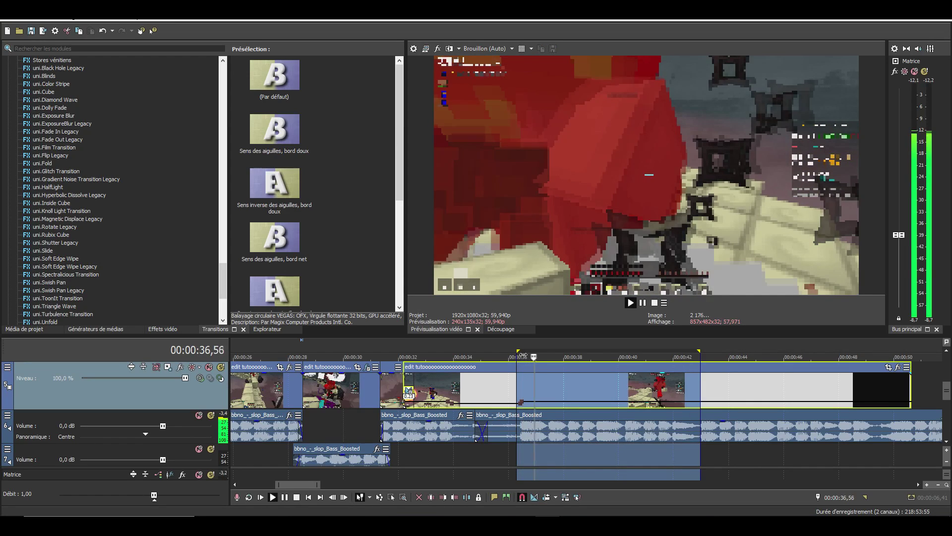
{"action": "left_click", "coordinate": [554, 380]}
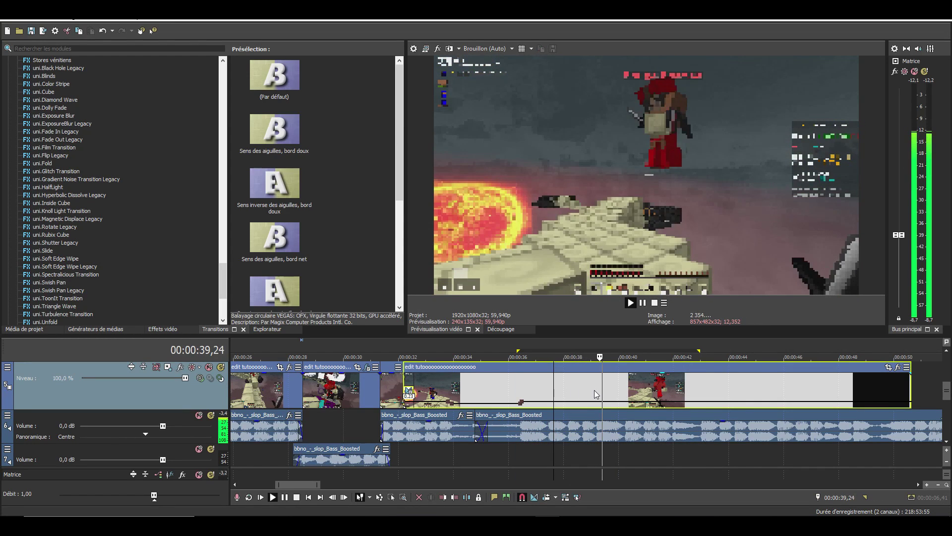
{"action": "left_click", "coordinate": [594, 390]}
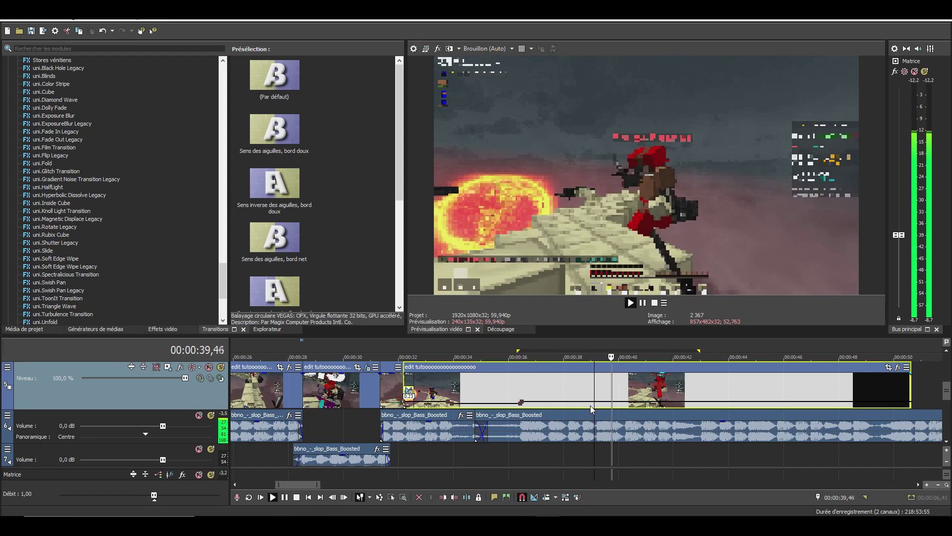
{"action": "left_click", "coordinate": [677, 396]}
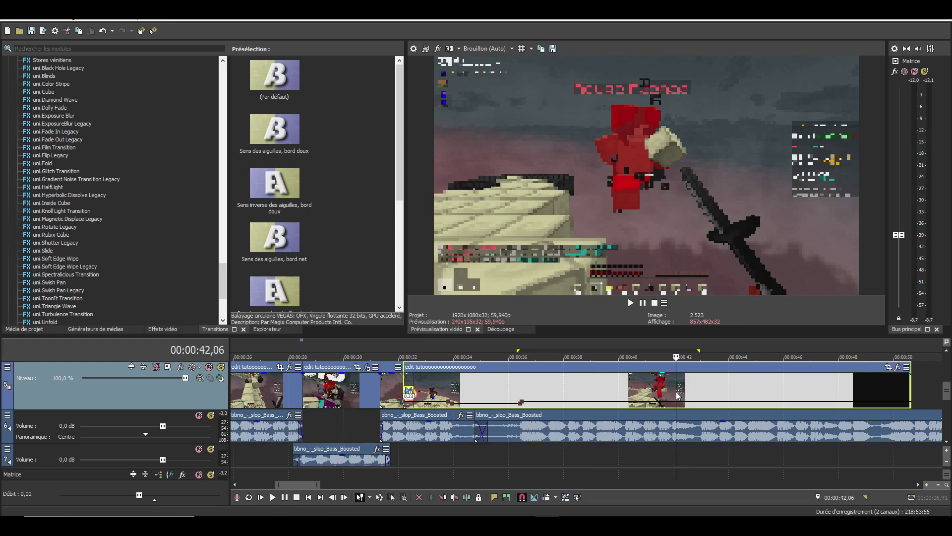
Split the last gameplay clip on the beat near 00:00:43 and delete the part after the cut
{"action": "key", "text": "space"}
{"action": "key", "text": "space"}
{"action": "key", "text": "s"}
{"action": "left_click", "coordinate": [721, 389]}
{"action": "scroll", "coordinate": [651, 444], "scroll_direction": "down", "scroll_amount": 3}
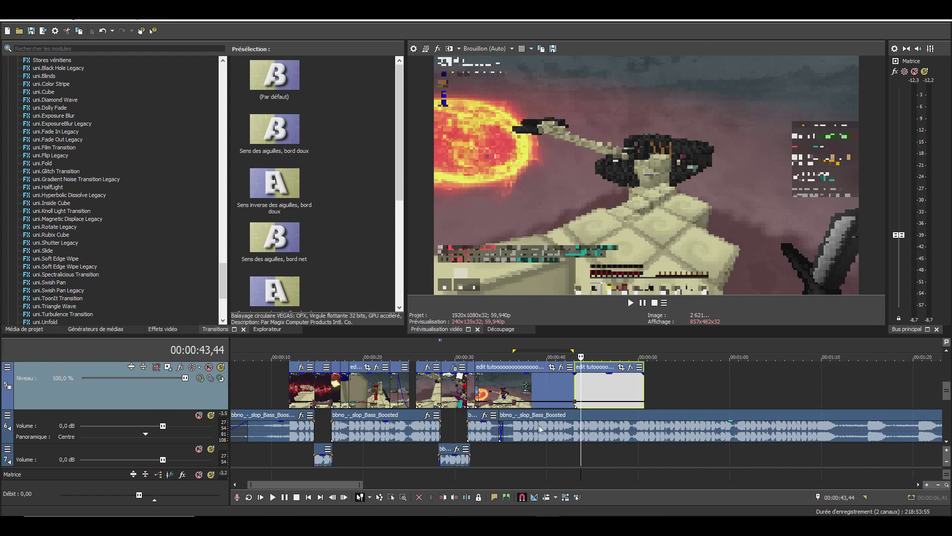
Play and scrub the shortened gameplay clip from about 00:00:34 to 00:00:42 to check its speed ramp and ending
{"action": "left_click", "coordinate": [504, 393]}
{"action": "scroll", "coordinate": [539, 392], "scroll_direction": "up", "scroll_amount": 5}
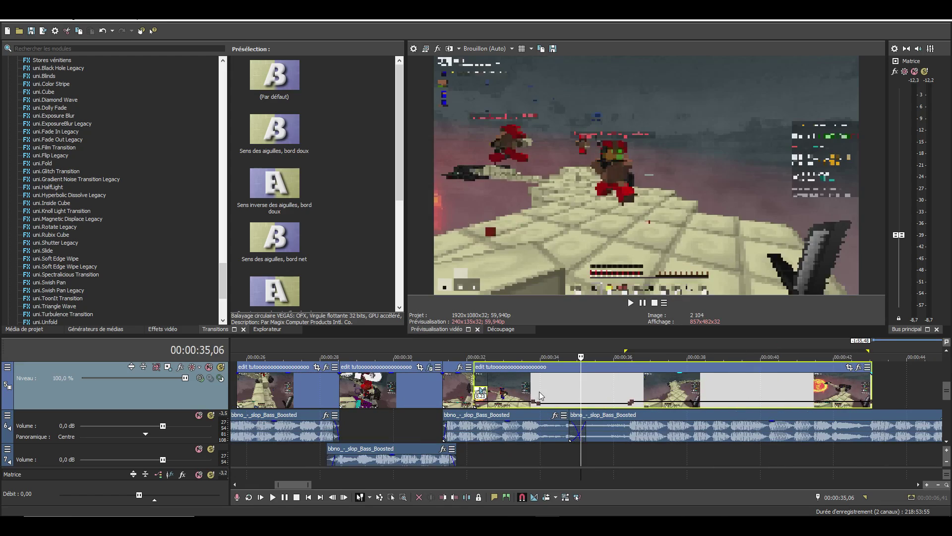
{"action": "key", "text": "space"}
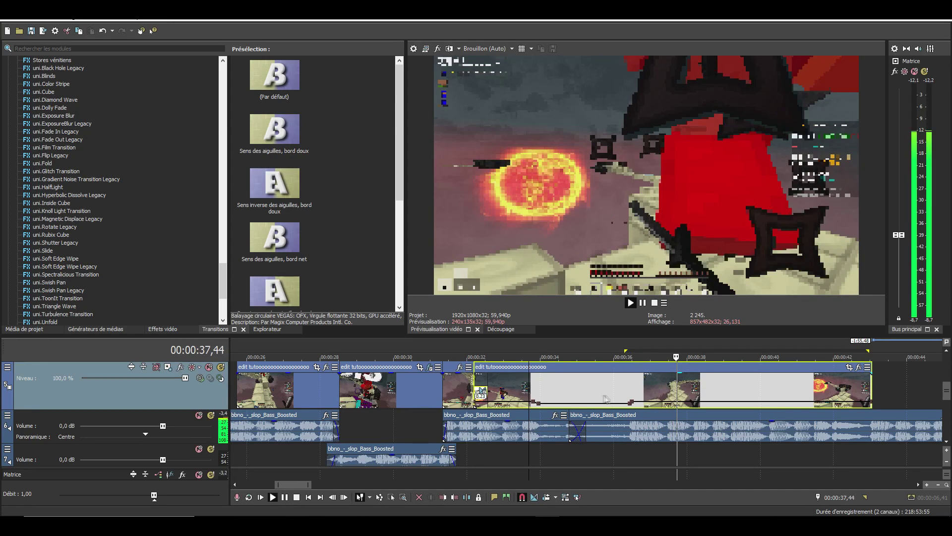
{"action": "left_click", "coordinate": [631, 386]}
{"action": "scroll", "coordinate": [631, 387], "scroll_direction": "up", "scroll_amount": 5}
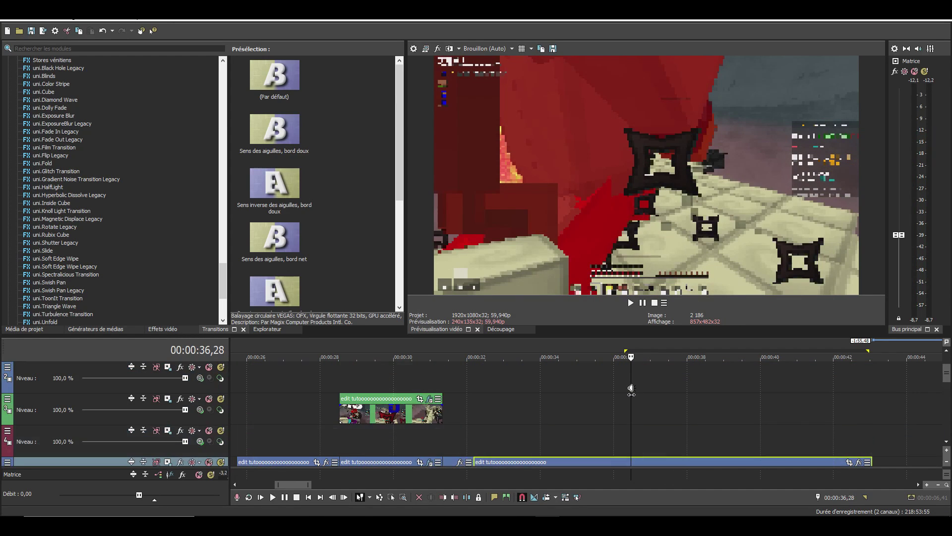
{"action": "scroll", "coordinate": [630, 392], "scroll_direction": "down", "scroll_amount": 5}
{"action": "scroll", "coordinate": [704, 406], "scroll_direction": "down", "scroll_amount": 6}
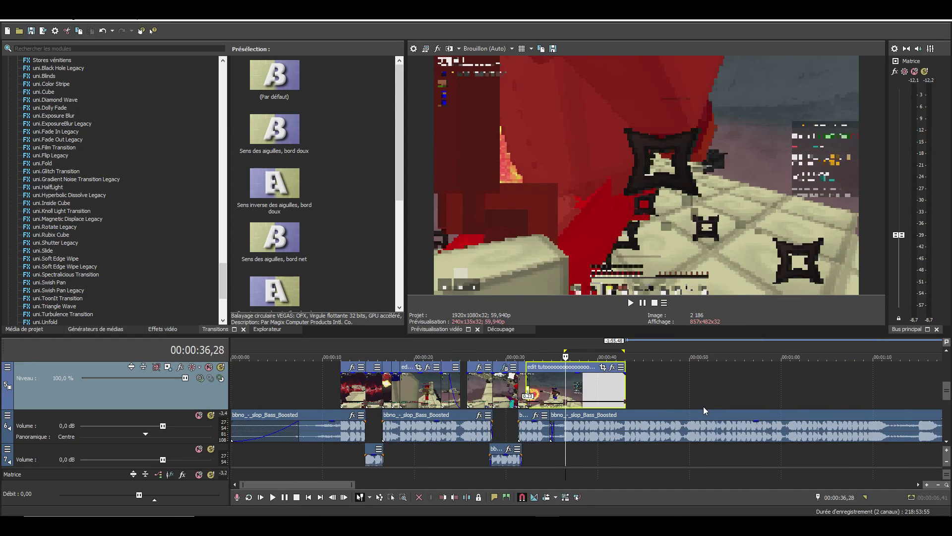
{"action": "scroll", "coordinate": [545, 392], "scroll_direction": "up", "scroll_amount": 4}
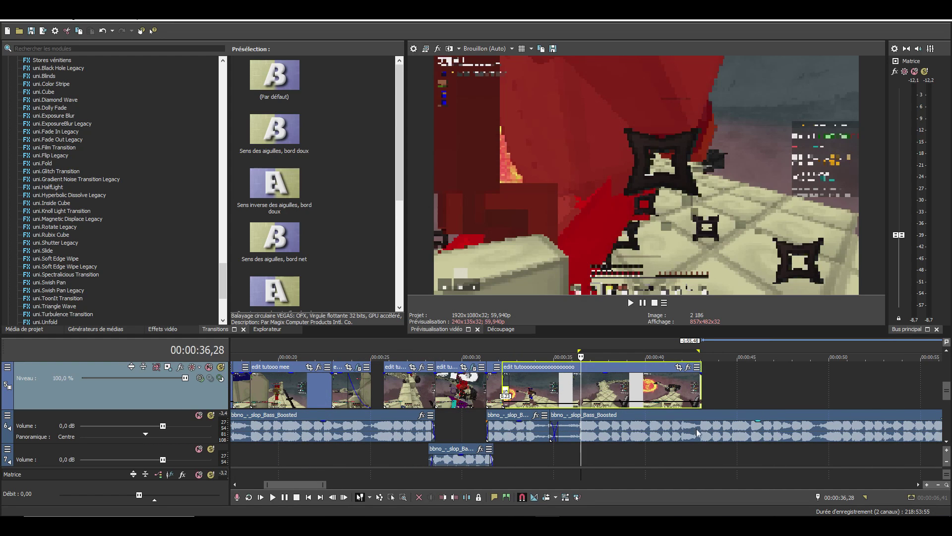
{"action": "scroll", "coordinate": [674, 438], "scroll_direction": "up", "scroll_amount": 1}
{"action": "left_click", "coordinate": [630, 386]}
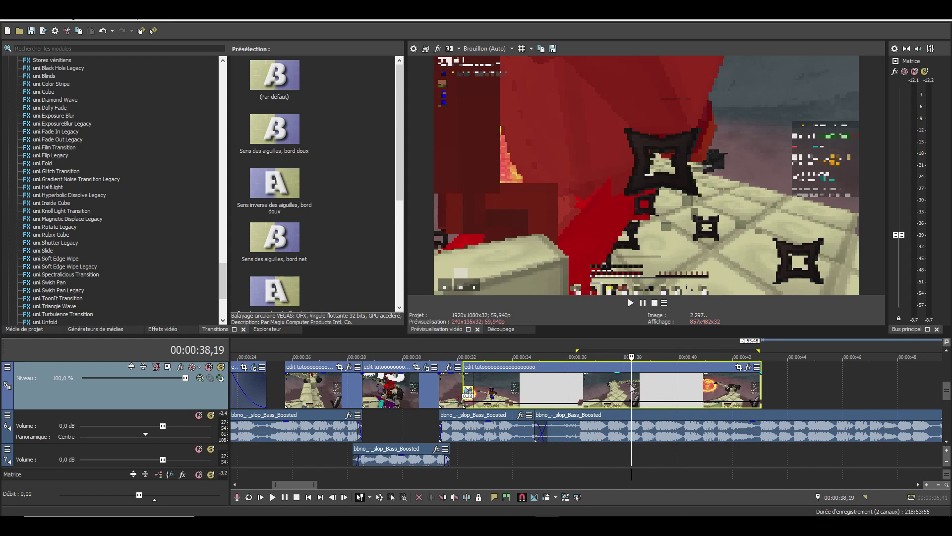
{"action": "left_click", "coordinate": [640, 385]}
{"action": "left_click_drag", "start_coordinate": [635, 387], "coordinate": [734, 401]}
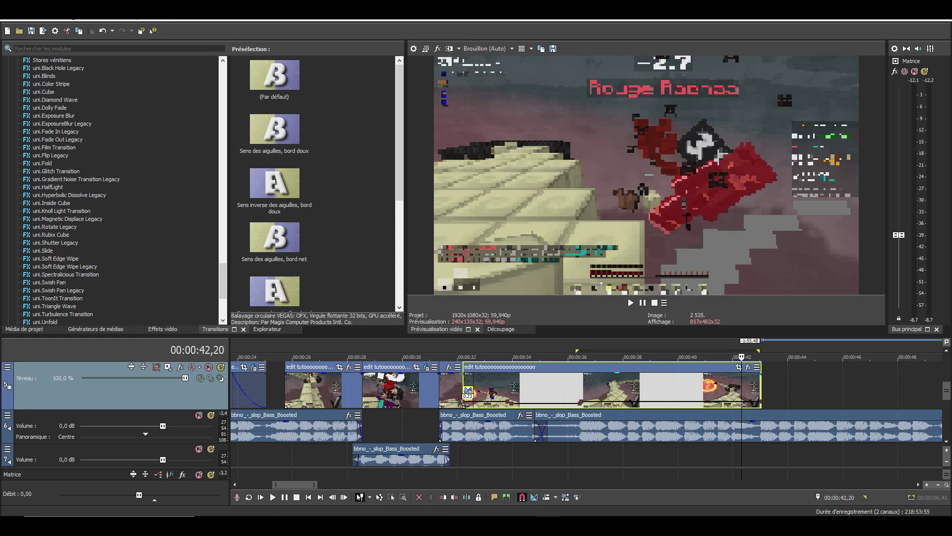
Move the "carnage dentiste" clip directly after the shortened gameplay clip, starting at 00:00:43,03, and scrub its opening
{"action": "scroll", "coordinate": [691, 433], "scroll_direction": "down", "scroll_amount": 8}
{"action": "left_click", "coordinate": [623, 398]}
{"action": "left_click_drag", "start_coordinate": [673, 392], "coordinate": [353, 394]}
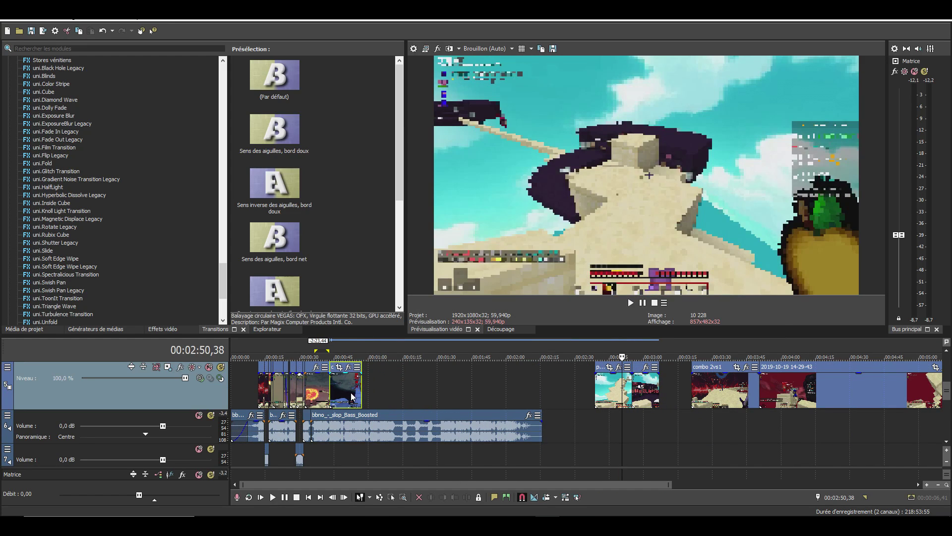
{"action": "scroll", "coordinate": [355, 394], "scroll_direction": "up", "scroll_amount": 3}
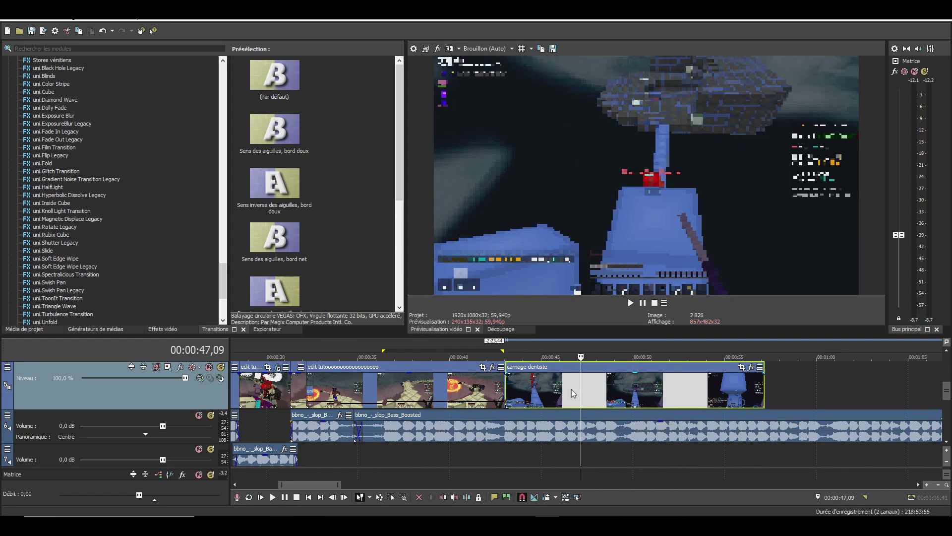
{"action": "left_click_drag", "start_coordinate": [581, 389], "coordinate": [516, 386]}
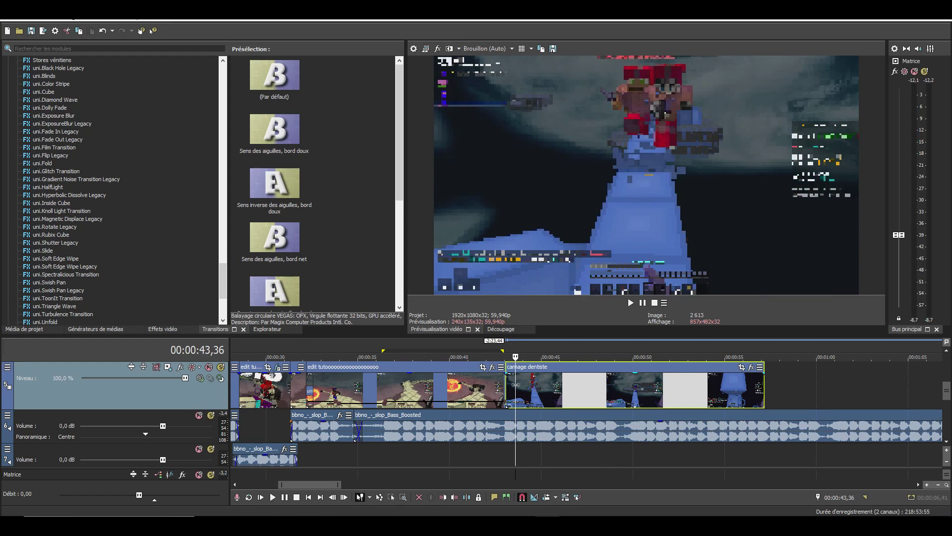
Insert a velocity envelope on the "carnage dentiste" clip and lower its speed to 24%
{"action": "scroll", "coordinate": [568, 393], "scroll_direction": "up", "scroll_amount": 3}
{"action": "double_click", "coordinate": [572, 392]}
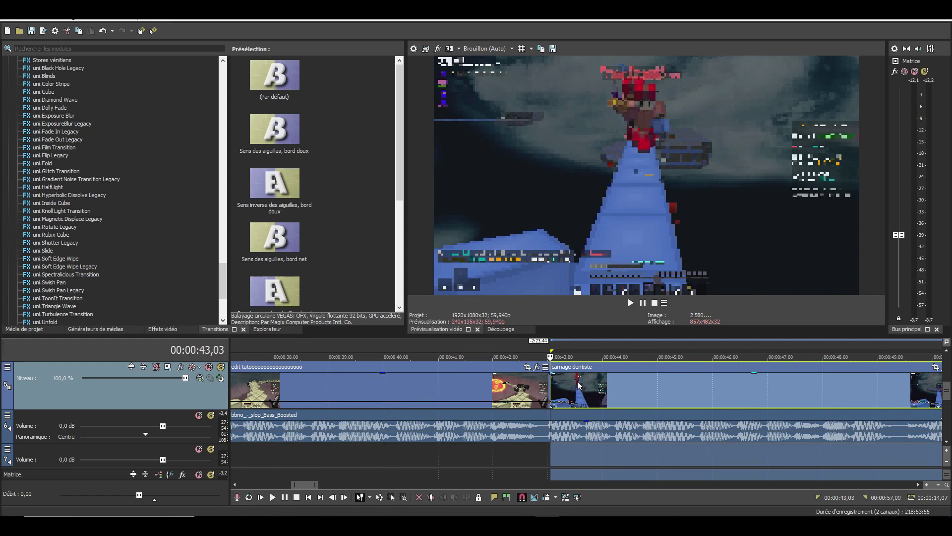
{"action": "right_click", "coordinate": [584, 402]}
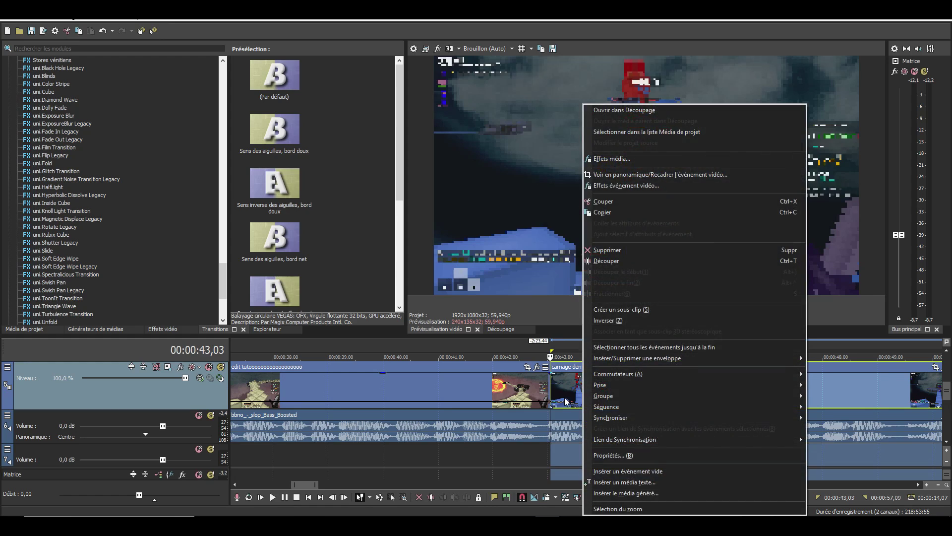
{"action": "left_click", "coordinate": [564, 397]}
{"action": "right_click", "coordinate": [564, 397]}
{"action": "mouse_move", "coordinate": [634, 297]}
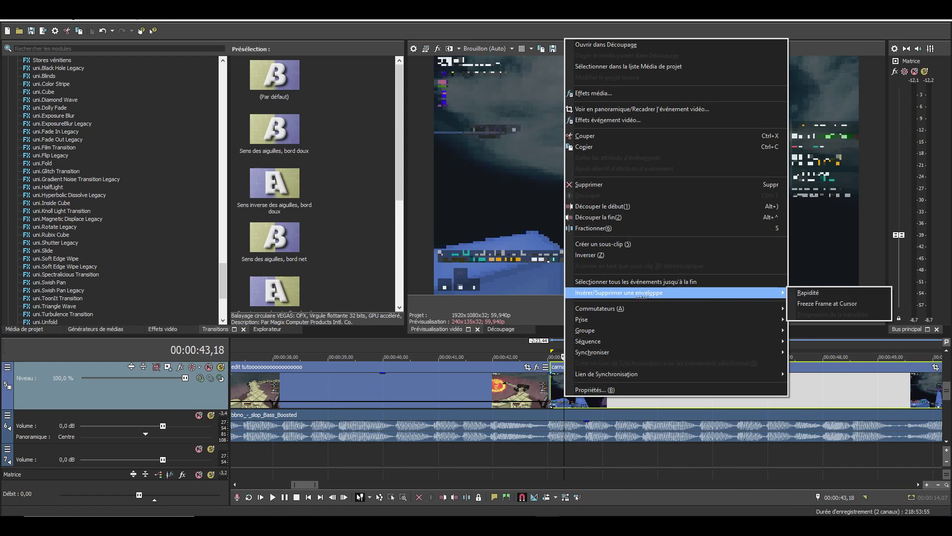
{"action": "left_click", "coordinate": [811, 292]}
{"action": "left_click_drag", "start_coordinate": [579, 402], "coordinate": [575, 407]}
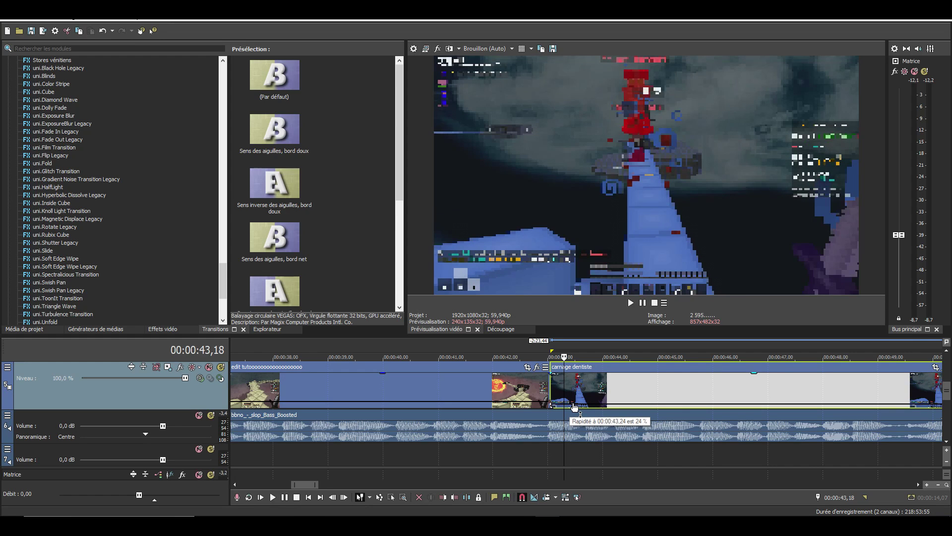
Play the "carnage dentiste" clip and add two velocity points about 1.5 seconds in, raising the speed from the second point
{"action": "key", "text": "space"}
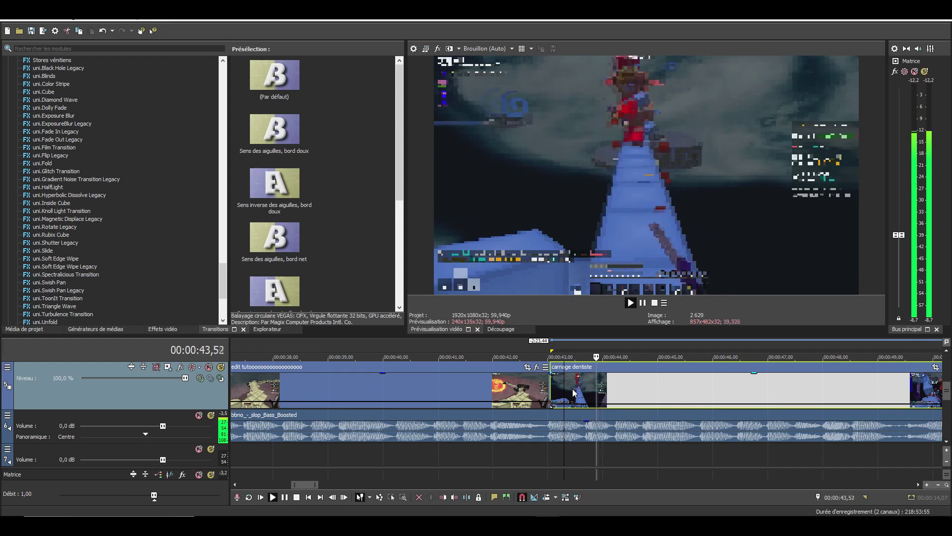
{"action": "key", "text": "space"}
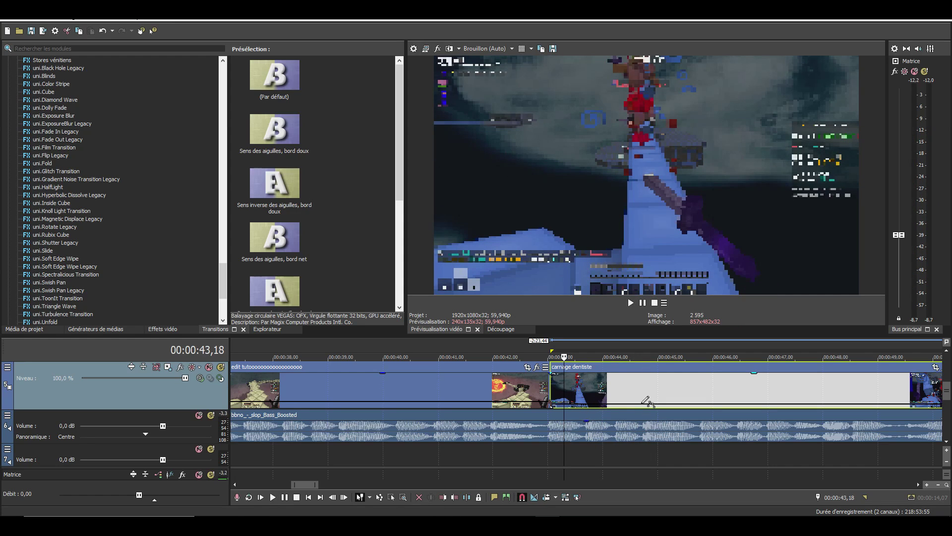
{"action": "key", "text": "space"}
{"action": "scroll", "coordinate": [637, 406], "scroll_direction": "down", "scroll_amount": 3}
{"action": "scroll", "coordinate": [634, 409], "scroll_direction": "up", "scroll_amount": 1}
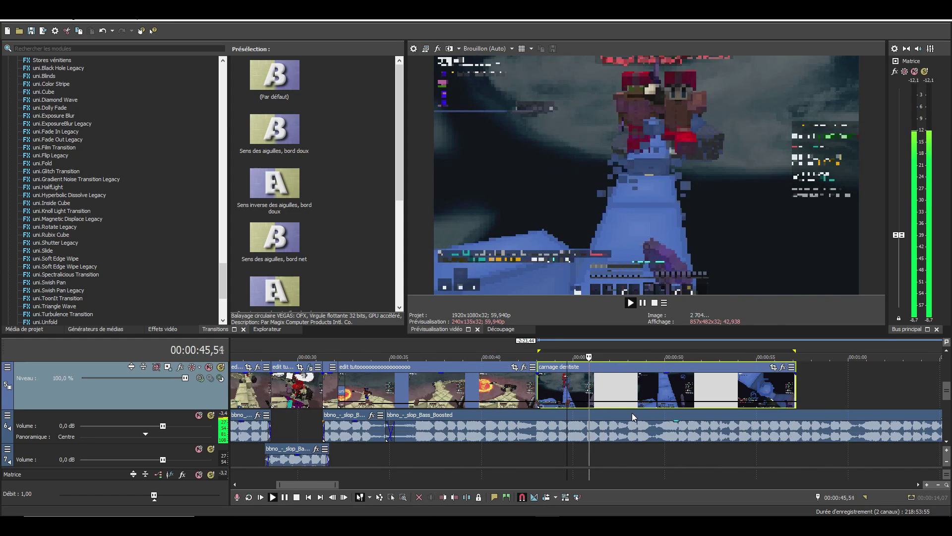
{"action": "scroll", "coordinate": [625, 410], "scroll_direction": "up", "scroll_amount": 2}
{"action": "scroll", "coordinate": [637, 408], "scroll_direction": "up", "scroll_amount": 2}
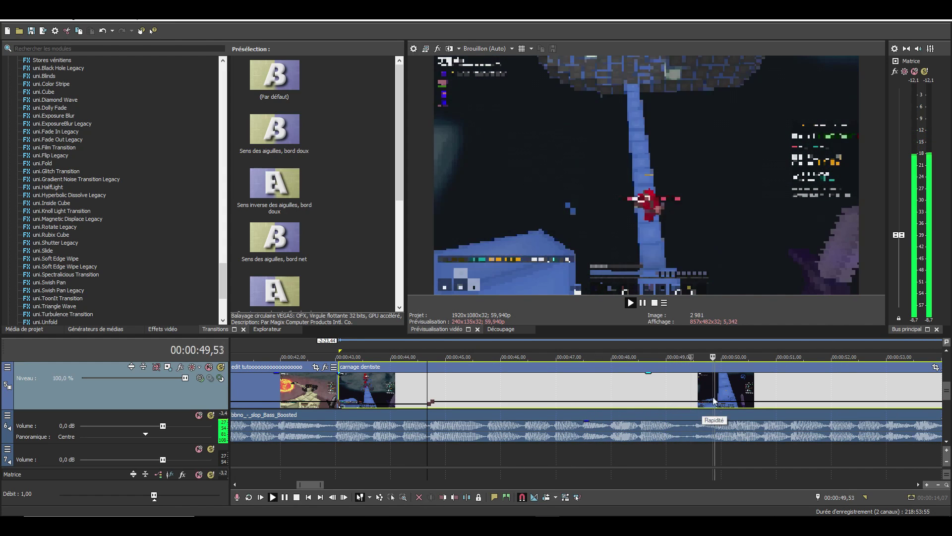
Split the "carnage dentiste" clip at 00:00:50,11 and delete the part after the cut
{"action": "key", "text": "space"}
{"action": "left_click", "coordinate": [732, 397]}
{"action": "key", "text": "s"}
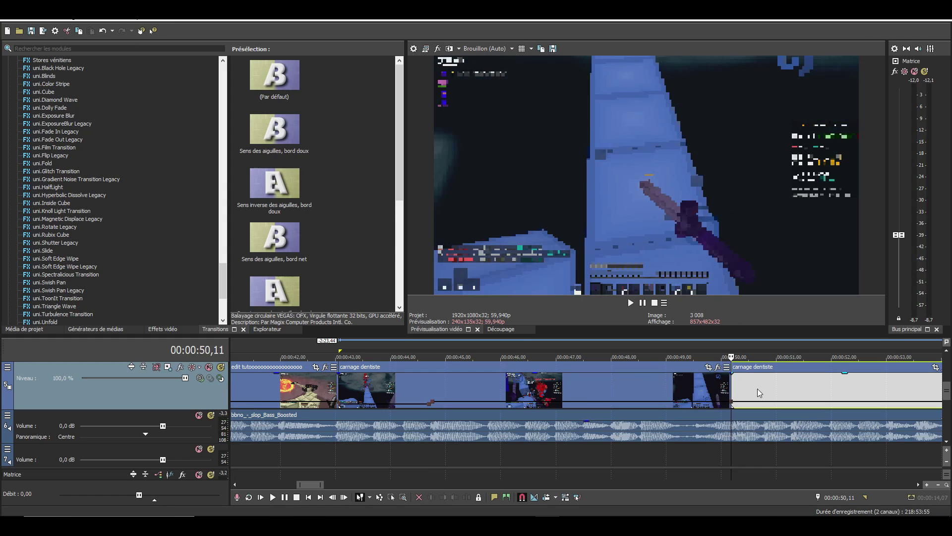
{"action": "key", "text": "Delete"}
Play the "carnage dentiste" clip from 00:00:46,39 to find the beat and split it at 00:00:47,26
{"action": "left_click", "coordinate": [542, 397]}
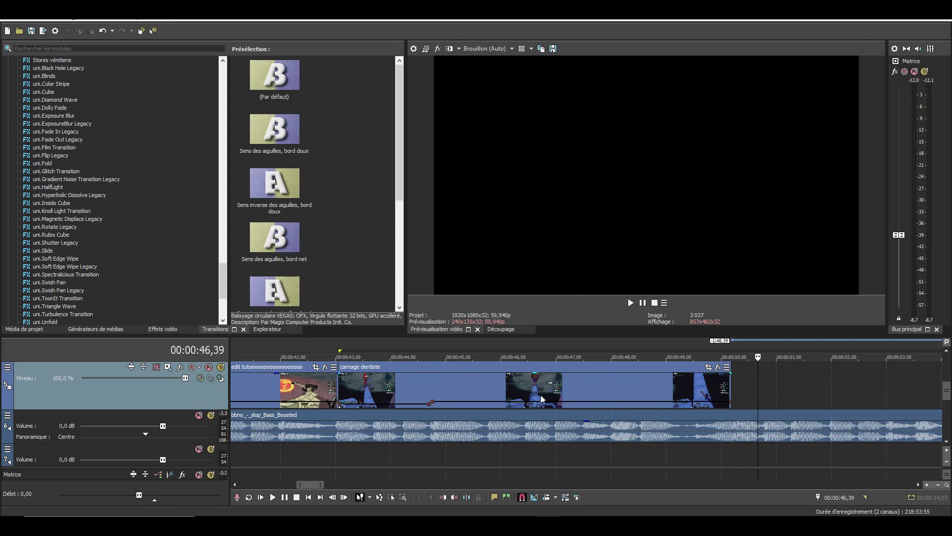
{"action": "key", "text": "space"}
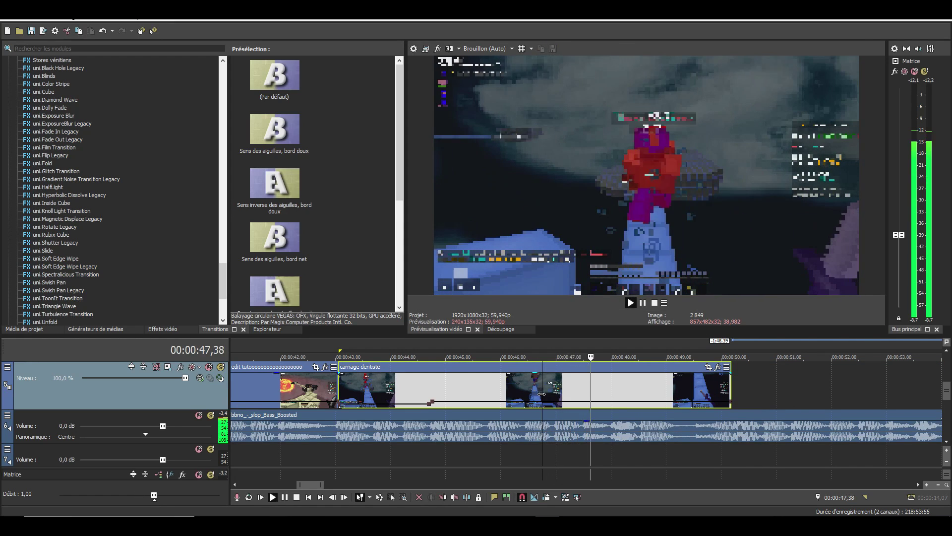
{"action": "key", "text": "space"}
{"action": "left_click", "coordinate": [577, 397]}
{"action": "key", "text": "space"}
{"action": "scroll", "coordinate": [585, 398], "scroll_direction": "up", "scroll_amount": 1}
{"action": "key", "text": "space"}
{"action": "left_click", "coordinate": [564, 391]}
{"action": "left_click", "coordinate": [556, 389]}
{"action": "key", "text": "s"}
Play the earlier section around 00:00:21 and copy the short gameplay clip at about 00:00:23
{"action": "scroll", "coordinate": [570, 401], "scroll_direction": "down", "scroll_amount": 2}
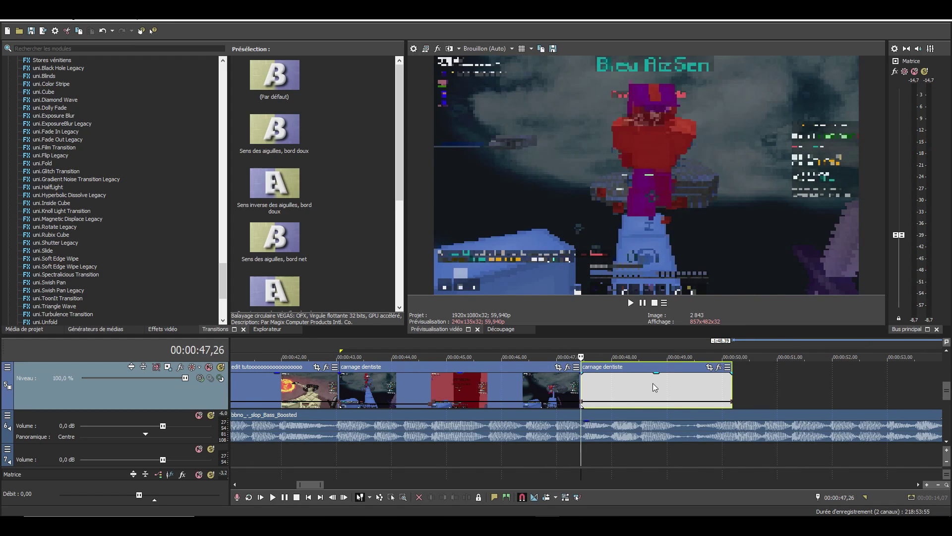
{"action": "scroll", "coordinate": [625, 408], "scroll_direction": "down", "scroll_amount": 2}
{"action": "scroll", "coordinate": [618, 417], "scroll_direction": "down", "scroll_amount": 5}
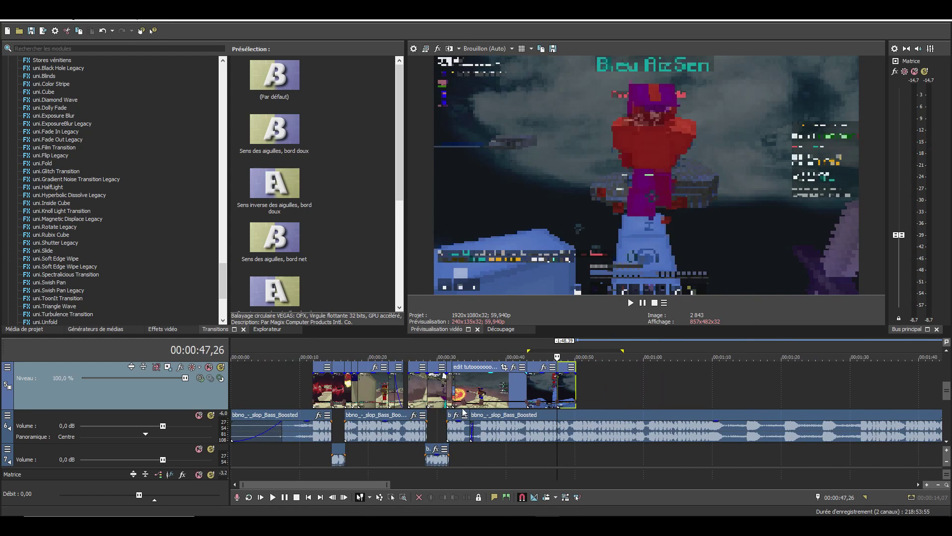
{"action": "left_click", "coordinate": [371, 392]}
{"action": "scroll", "coordinate": [396, 395], "scroll_direction": "up", "scroll_amount": 3}
{"action": "key", "text": "space"}
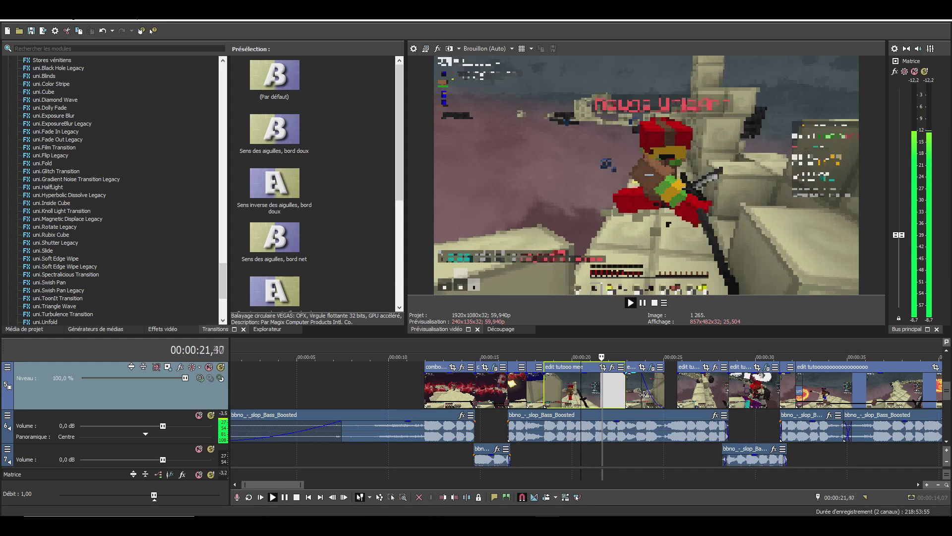
{"action": "right_click", "coordinate": [636, 388]}
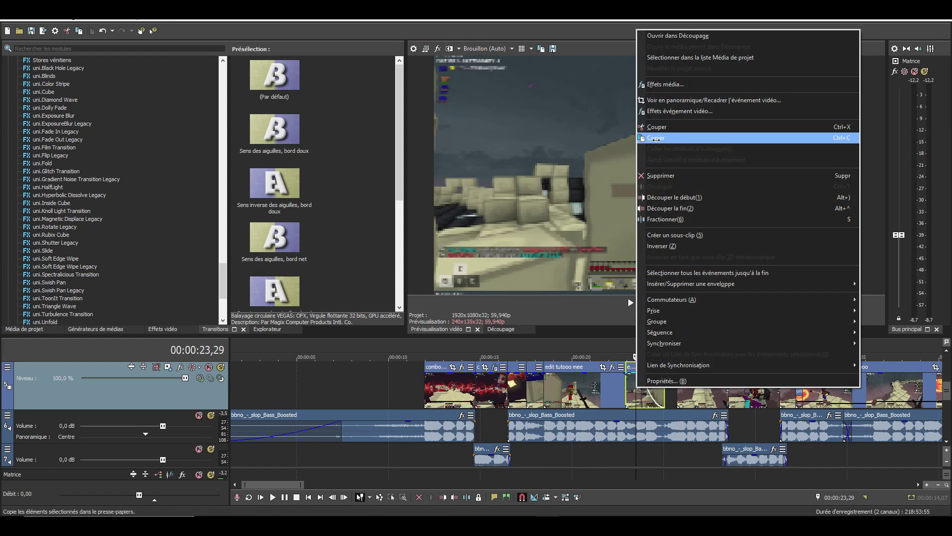
{"action": "left_click", "coordinate": [655, 139]}
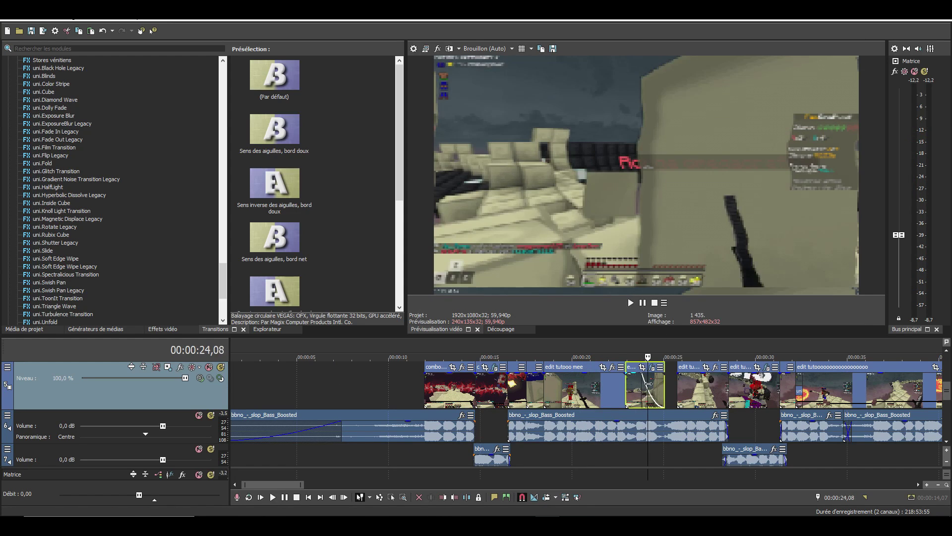
Paste the copied event attributes onto the part of the "carnage dentiste" clip after the cut at 00:00:47,26
{"action": "scroll", "coordinate": [770, 408], "scroll_direction": "down", "scroll_amount": 5}
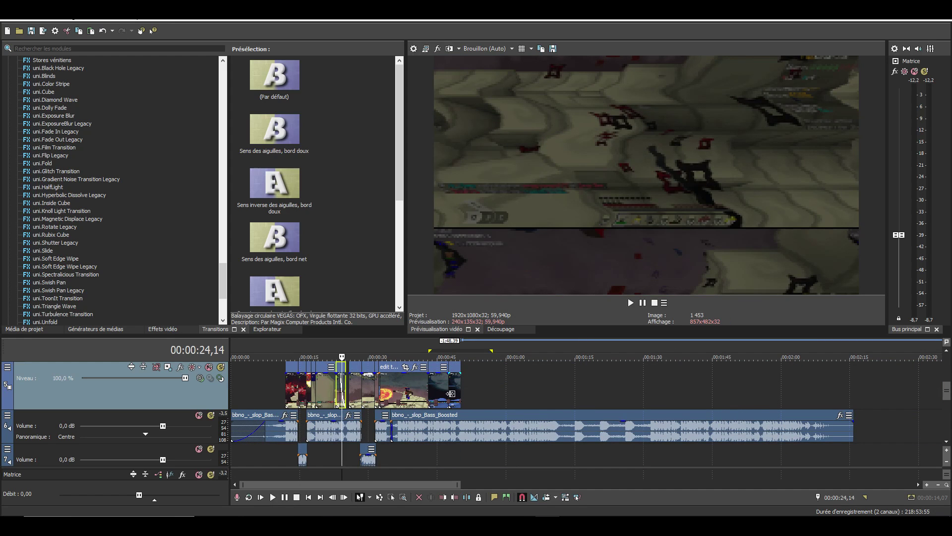
{"action": "left_click", "coordinate": [451, 393]}
{"action": "scroll", "coordinate": [451, 393], "scroll_direction": "up", "scroll_amount": 6}
{"action": "right_click", "coordinate": [638, 381]}
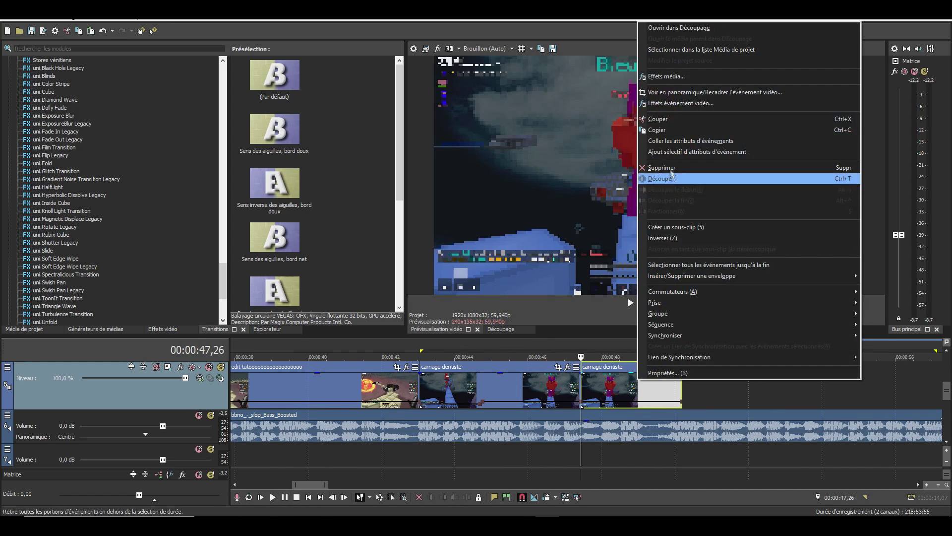
{"action": "left_click", "coordinate": [672, 142]}
{"action": "scroll", "coordinate": [673, 397], "scroll_direction": "up", "scroll_amount": 1}
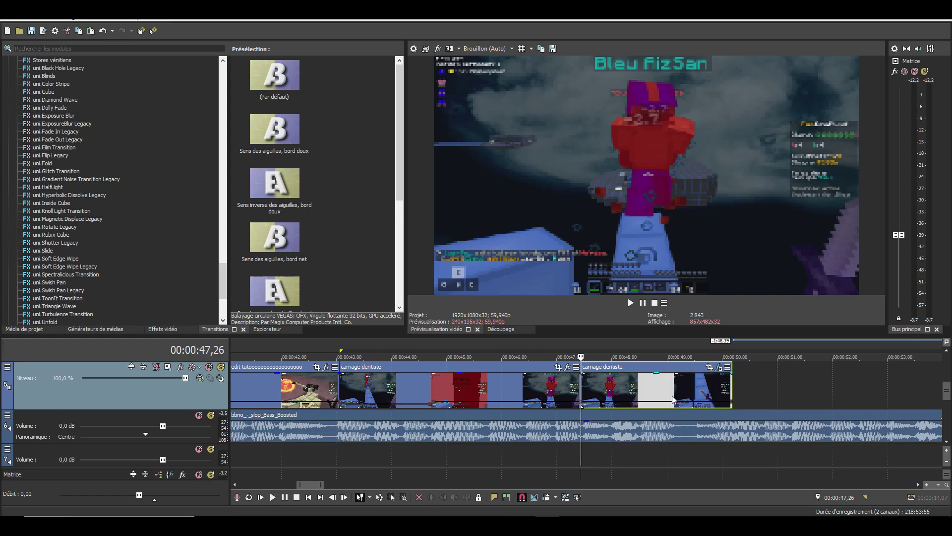
Add a curved fade-out to the second "carnage dentiste" clip and trim its end to 00:00:49,09
{"action": "left_click_drag", "start_coordinate": [731, 373], "coordinate": [634, 386]}
{"action": "right_click", "coordinate": [695, 374]}
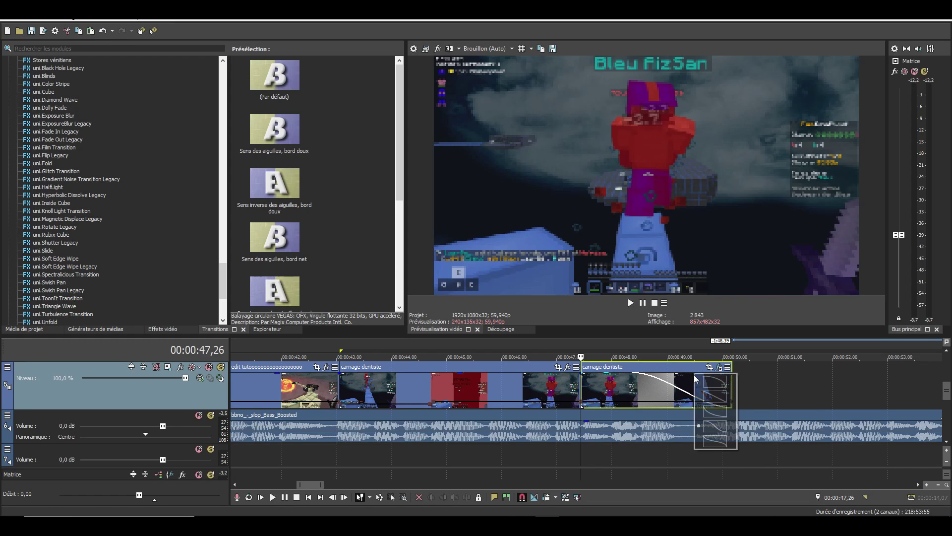
{"action": "left_click", "coordinate": [709, 412]}
{"action": "left_click_drag", "start_coordinate": [731, 384], "coordinate": [675, 385]}
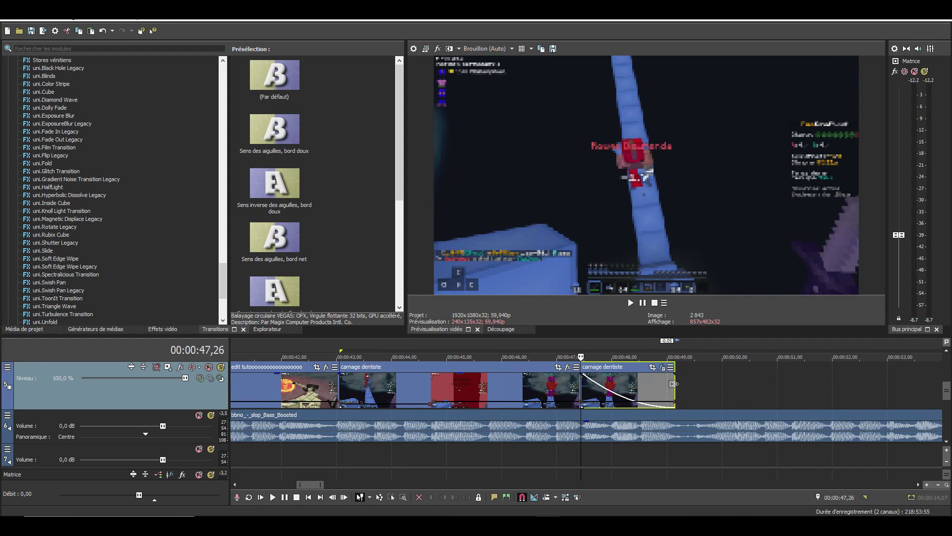
Play back the faded "carnage dentiste" clip, with the loop region set from 00:00:46,47 to 00:00:49,37
{"action": "key", "text": "space"}
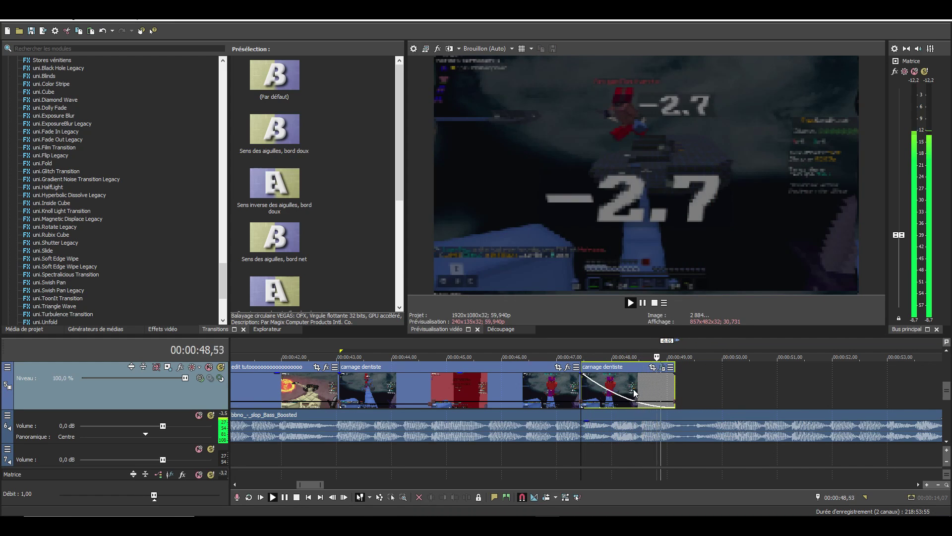
{"action": "key", "text": "space"}
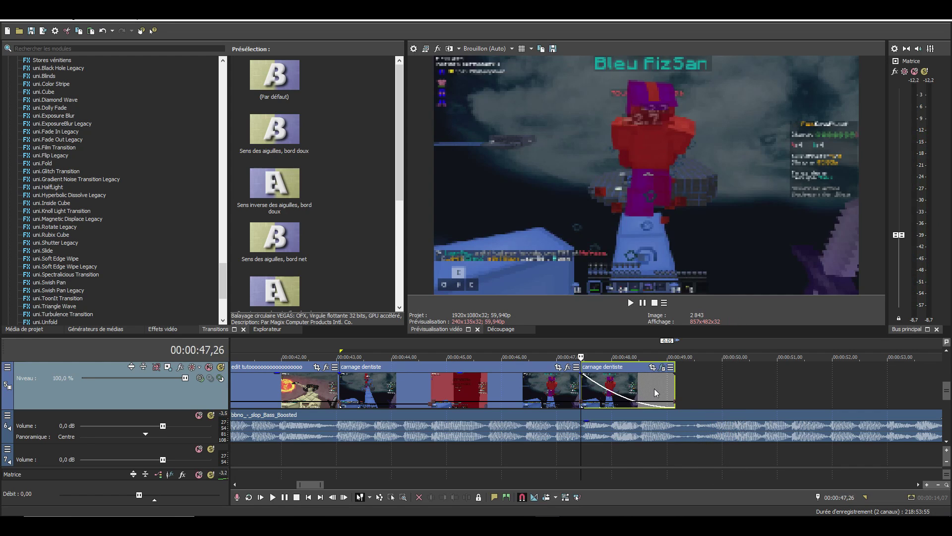
{"action": "double_click", "coordinate": [647, 389]}
{"action": "left_click_drag", "start_coordinate": [581, 351], "coordinate": [545, 351]}
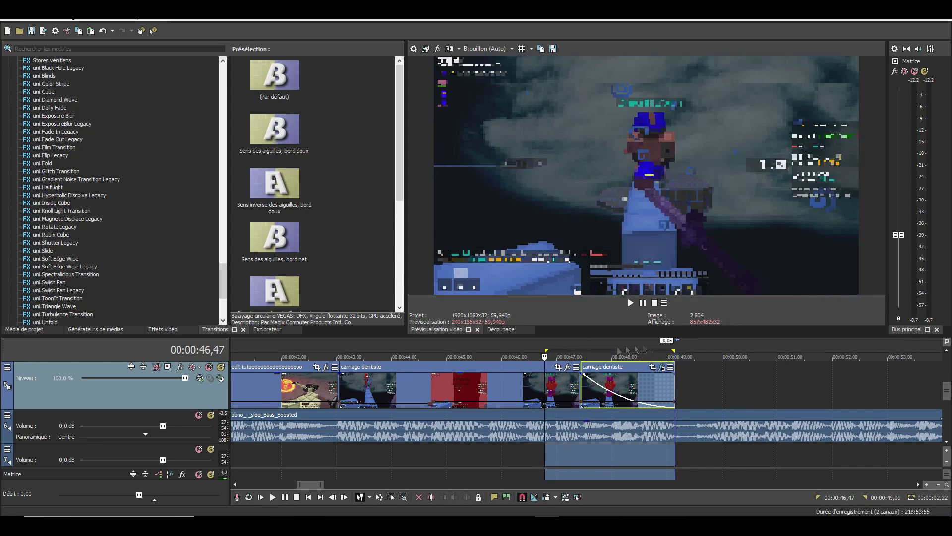
{"action": "left_click_drag", "start_coordinate": [674, 349], "coordinate": [701, 350]}
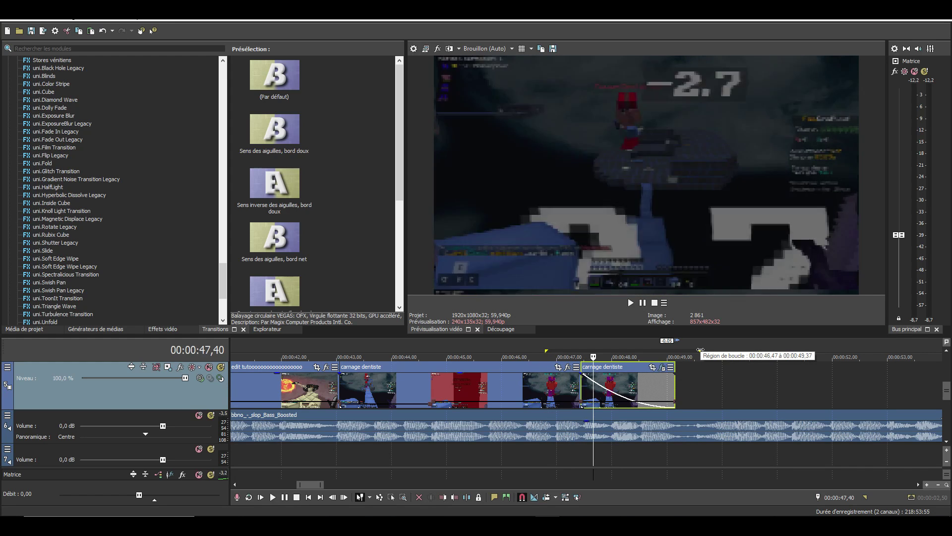
{"action": "key", "text": "space"}
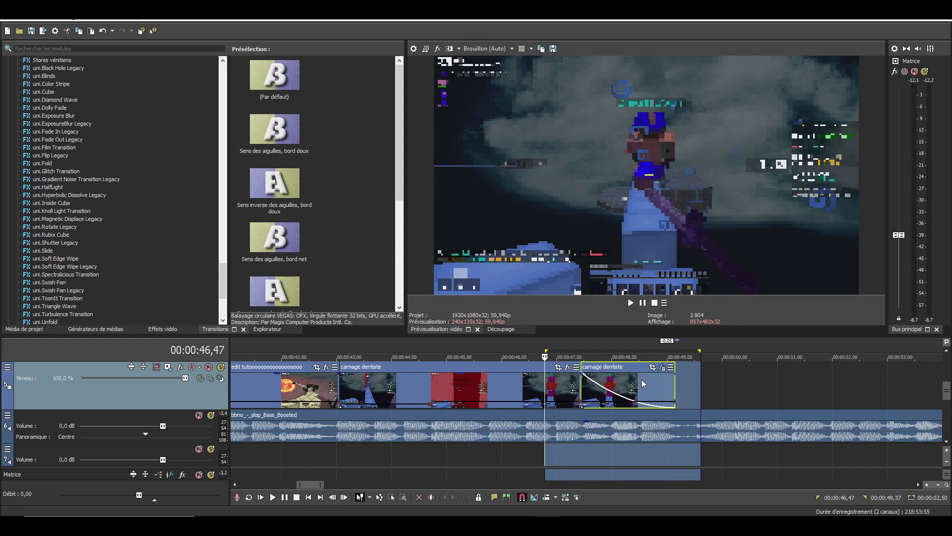
Check the unused gameplay clips further along the timeline and move "combo 2vs1" to just after the last "carnage dentiste" clip
{"action": "scroll", "coordinate": [643, 379], "scroll_direction": "down", "scroll_amount": 8}
{"action": "left_click", "coordinate": [792, 394]}
{"action": "scroll", "coordinate": [797, 408], "scroll_direction": "down", "scroll_amount": 3}
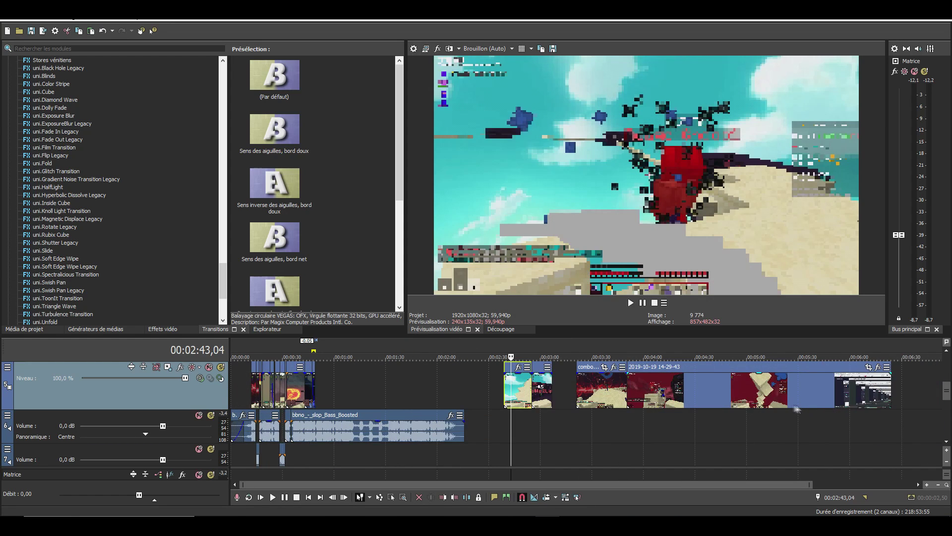
{"action": "left_click", "coordinate": [680, 402]}
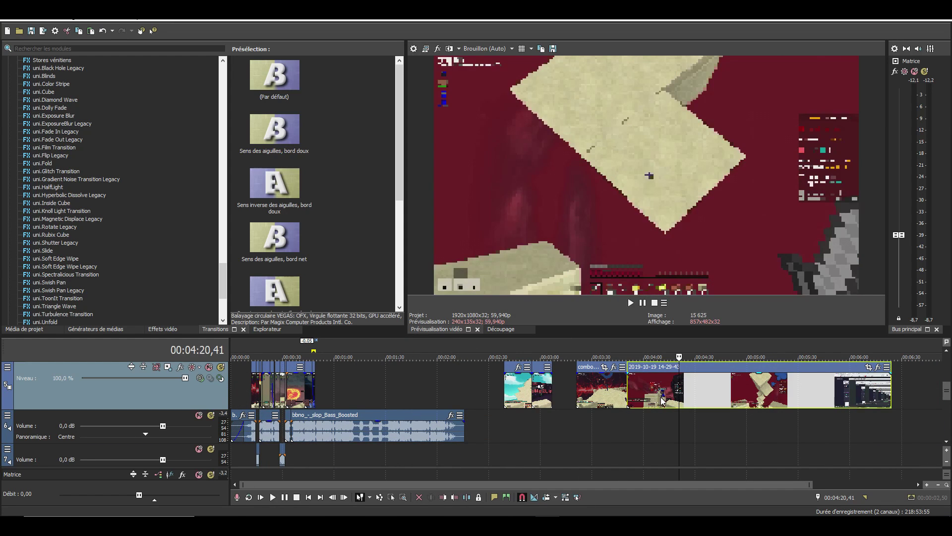
{"action": "left_click", "coordinate": [785, 399]}
{"action": "left_click_drag", "start_coordinate": [596, 396], "coordinate": [347, 404]}
{"action": "scroll", "coordinate": [449, 415], "scroll_direction": "up", "scroll_amount": 3}
{"action": "left_click_drag", "start_coordinate": [542, 403], "coordinate": [521, 400]}
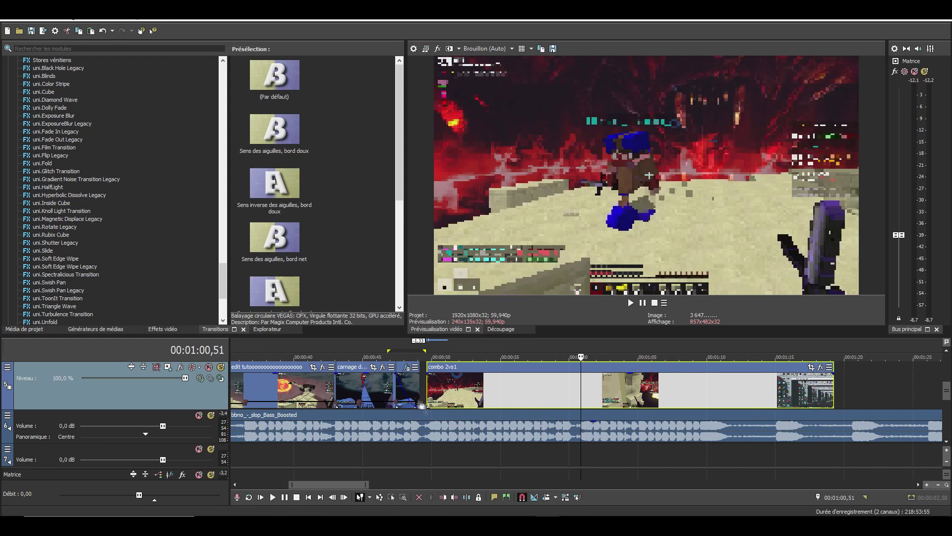
Shift the "combo 2vs1" clip to start at 00:00:50,14 and set the loop region to its length
{"action": "left_click", "coordinate": [425, 401]}
{"action": "scroll", "coordinate": [526, 405], "scroll_direction": "up", "scroll_amount": 3}
{"action": "left_click_drag", "start_coordinate": [637, 400], "coordinate": [699, 402]}
{"action": "scroll", "coordinate": [690, 403], "scroll_direction": "down", "scroll_amount": 3}
{"action": "double_click", "coordinate": [655, 401]}
{"action": "scroll", "coordinate": [656, 402], "scroll_direction": "down", "scroll_amount": 6}
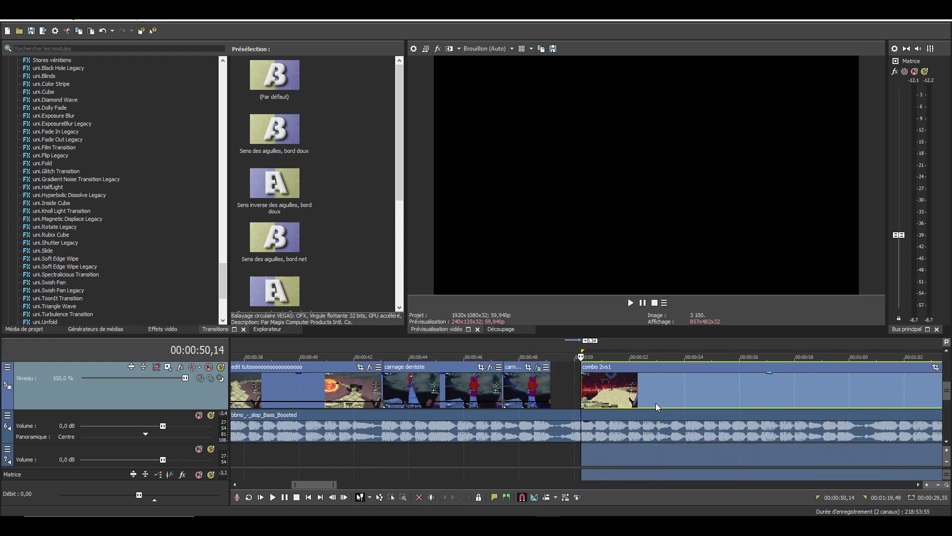
Cut about 1.4 seconds off the beginning of the "combo 2vs1" clip and move the rest back to about 00:00:50
{"action": "scroll", "coordinate": [655, 402], "scroll_direction": "up", "scroll_amount": 3}
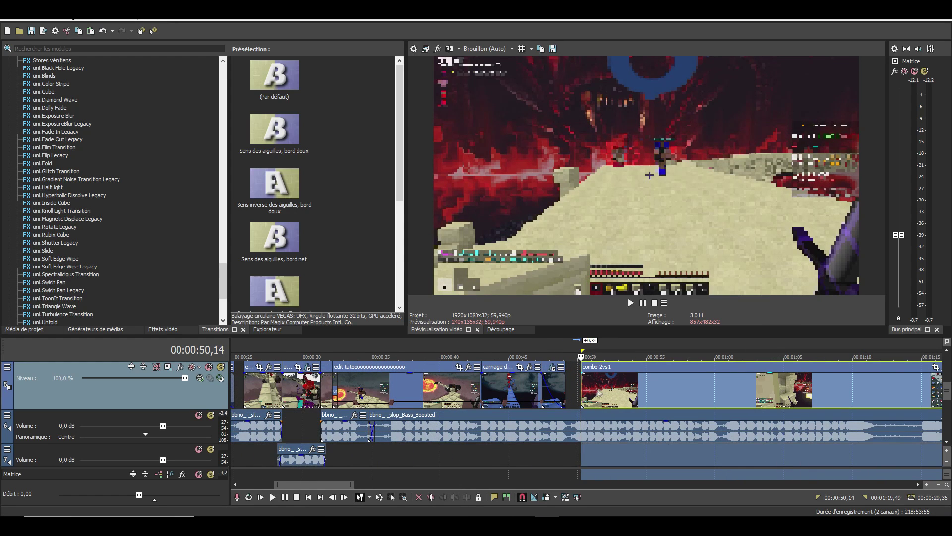
{"action": "left_click", "coordinate": [600, 389]}
{"action": "key", "text": "s"}
{"action": "left_click", "coordinate": [591, 394]}
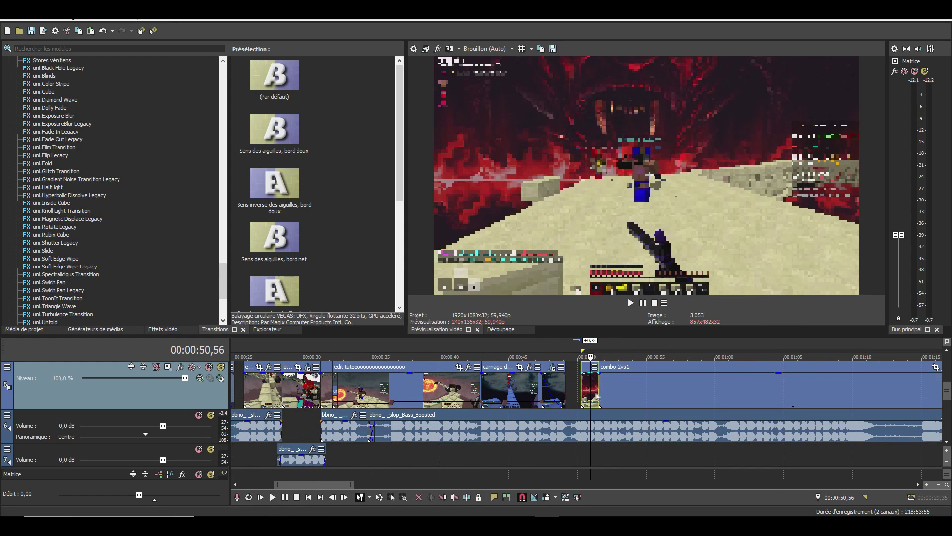
{"action": "key", "text": "Delete"}
{"action": "left_click_drag", "start_coordinate": [618, 396], "coordinate": [583, 402]}
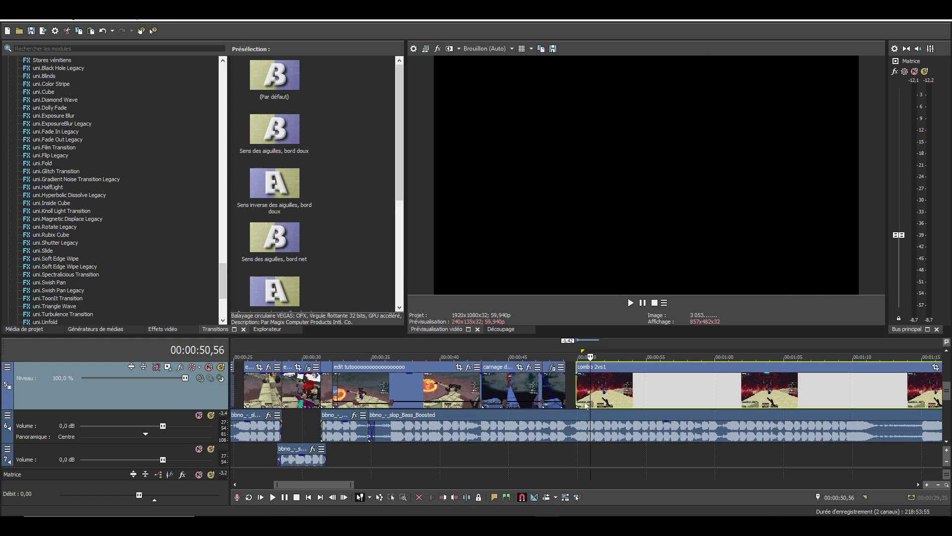
Nudge the "combo 2vs1" clip forward to start at about 00:00:50,14 and play it against the music
{"action": "scroll", "coordinate": [570, 400], "scroll_direction": "up", "scroll_amount": 8}
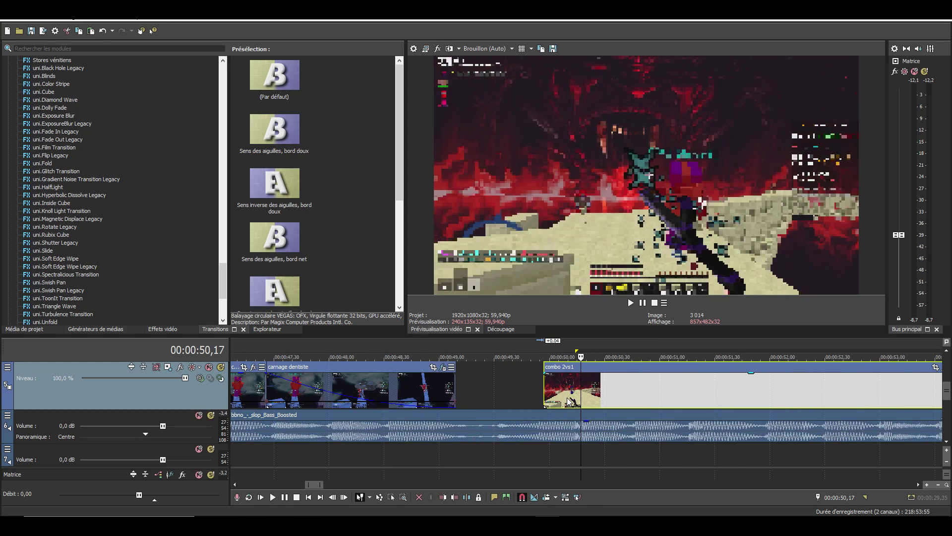
{"action": "left_click_drag", "start_coordinate": [554, 398], "coordinate": [617, 403]}
{"action": "left_click", "coordinate": [556, 395]}
{"action": "key", "text": "space"}
{"action": "key", "text": "space"}
{"action": "key", "text": "space"}
{"action": "scroll", "coordinate": [586, 403], "scroll_direction": "down", "scroll_amount": 3}
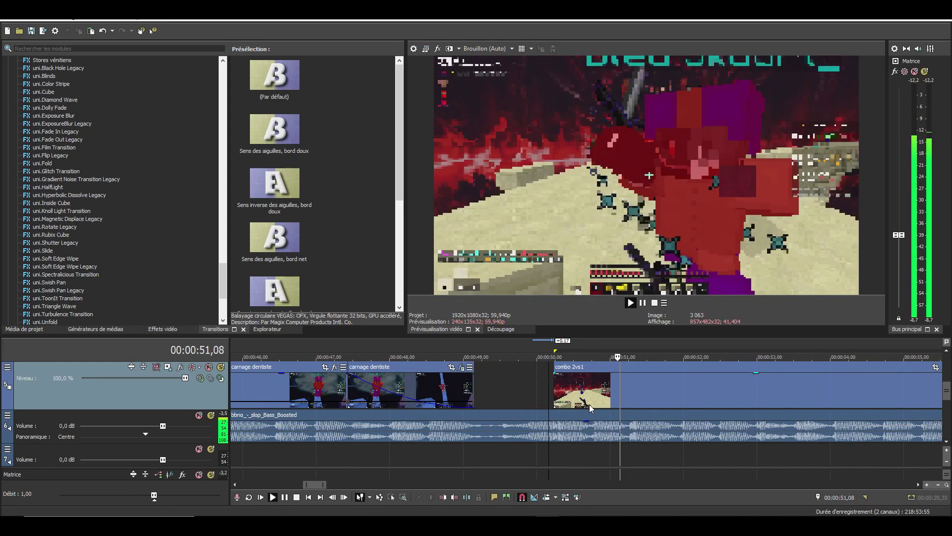
{"action": "key", "text": "space"}
{"action": "scroll", "coordinate": [585, 412], "scroll_direction": "down", "scroll_amount": 2}
{"action": "right_click", "coordinate": [591, 400]}
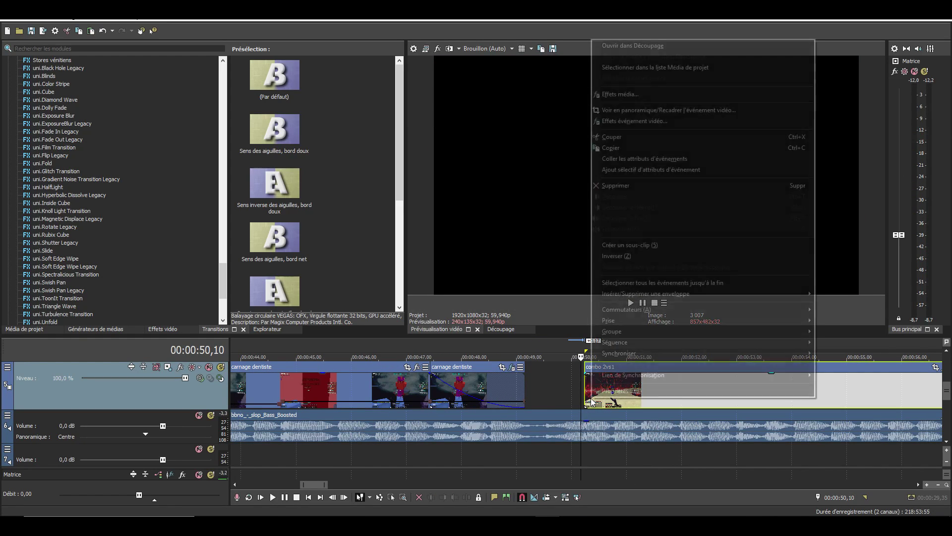
{"action": "left_click", "coordinate": [591, 402]}
{"action": "scroll", "coordinate": [546, 412], "scroll_direction": "down", "scroll_amount": 5}
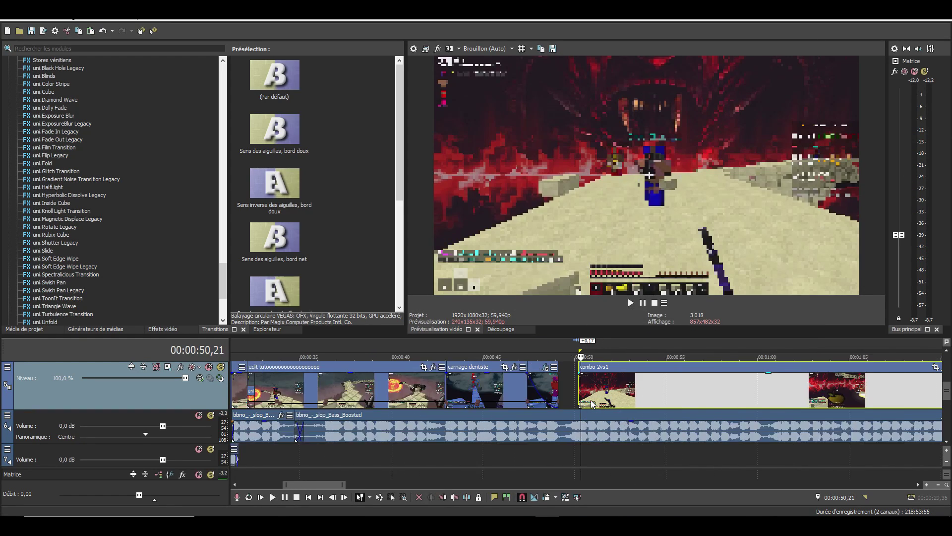
{"action": "scroll", "coordinate": [540, 413], "scroll_direction": "up", "scroll_amount": 3}
{"action": "scroll", "coordinate": [540, 414], "scroll_direction": "up", "scroll_amount": 2}
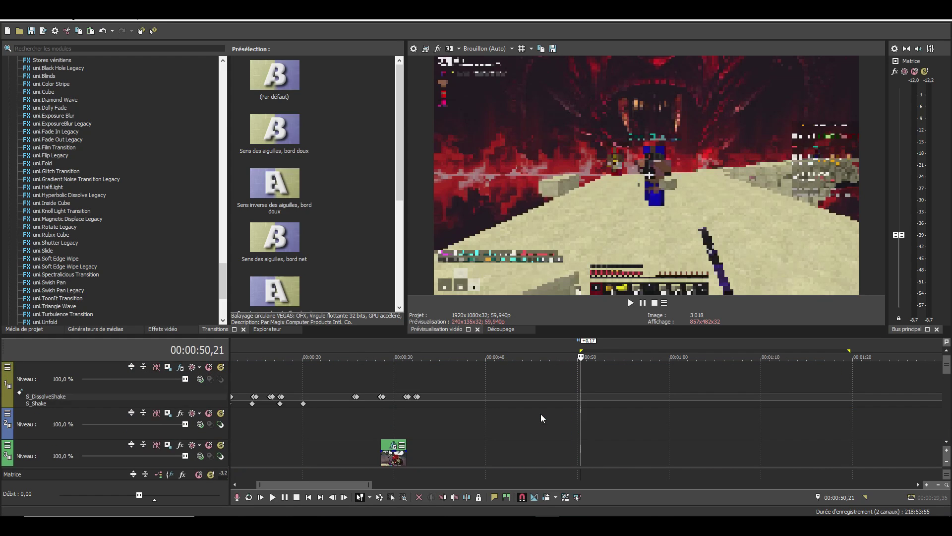
{"action": "scroll", "coordinate": [541, 414], "scroll_direction": "down", "scroll_amount": 3}
{"action": "scroll", "coordinate": [595, 422], "scroll_direction": "down", "scroll_amount": 1}
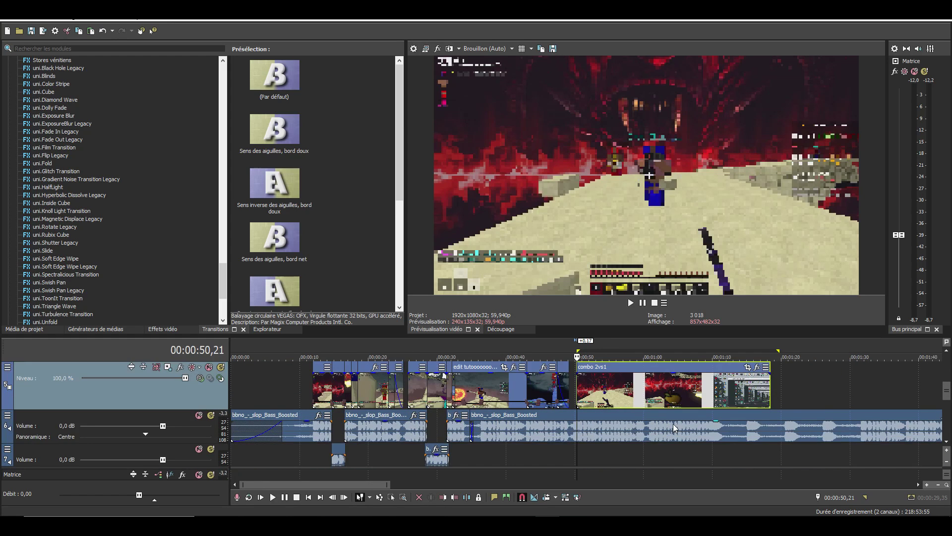
Play the "combo 2vs1" clip to find the beat and split it at 00:00:53,04
{"action": "scroll", "coordinate": [664, 427], "scroll_direction": "up", "scroll_amount": 4}
{"action": "key", "text": "space"}
{"action": "scroll", "coordinate": [701, 403], "scroll_direction": "up", "scroll_amount": 3}
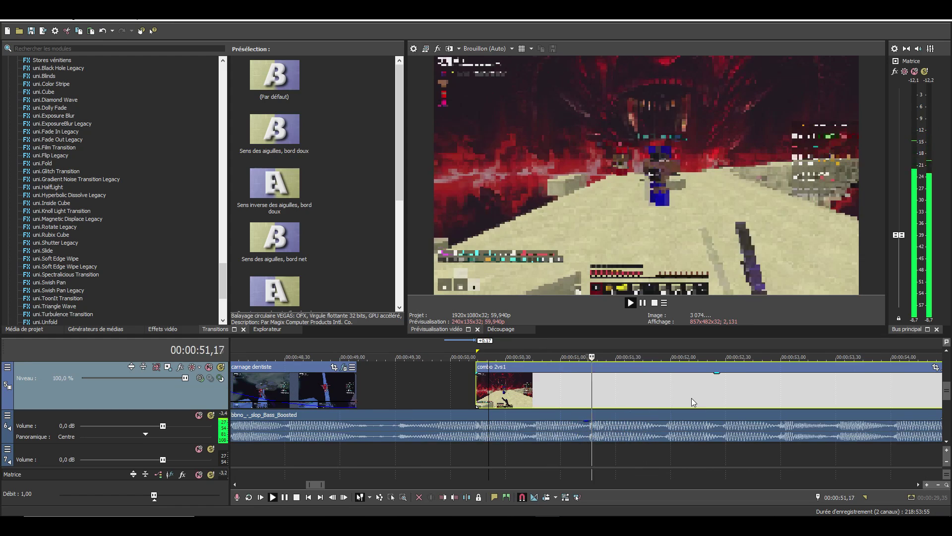
{"action": "scroll", "coordinate": [691, 398], "scroll_direction": "down", "scroll_amount": 2}
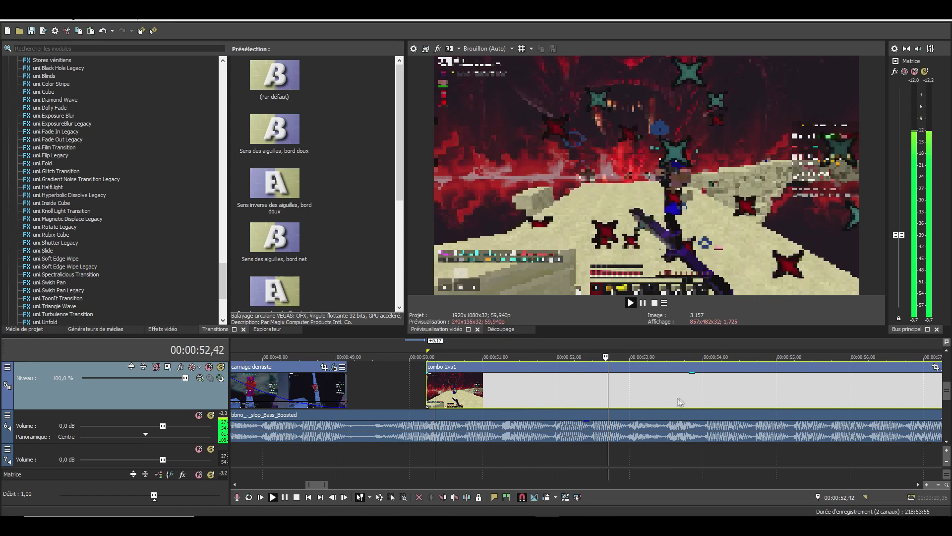
{"action": "key", "text": "space"}
{"action": "left_click", "coordinate": [635, 391]}
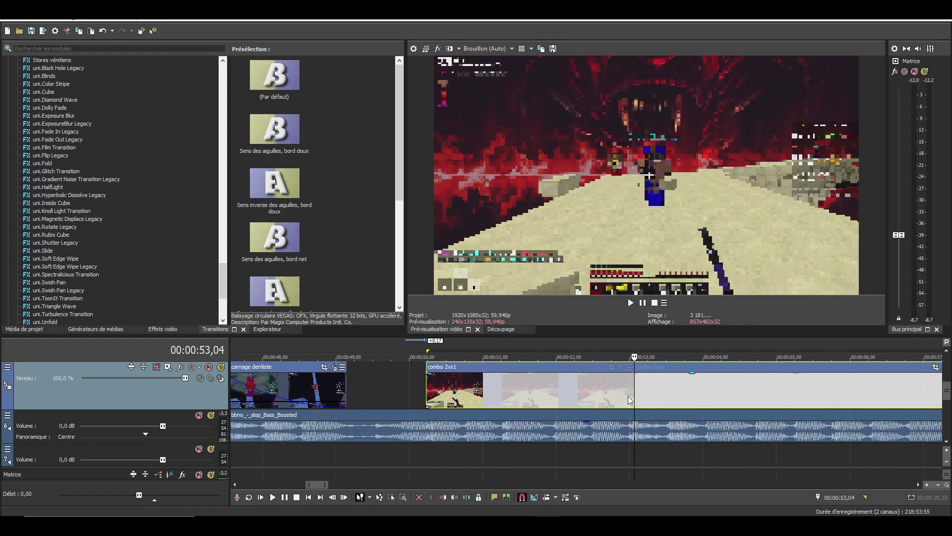
{"action": "key", "text": "s"}
Play the rest of "combo 2vs1" after the first cut and split it again at 00:00:55,44
{"action": "left_click", "coordinate": [672, 392]}
{"action": "key", "text": "space"}
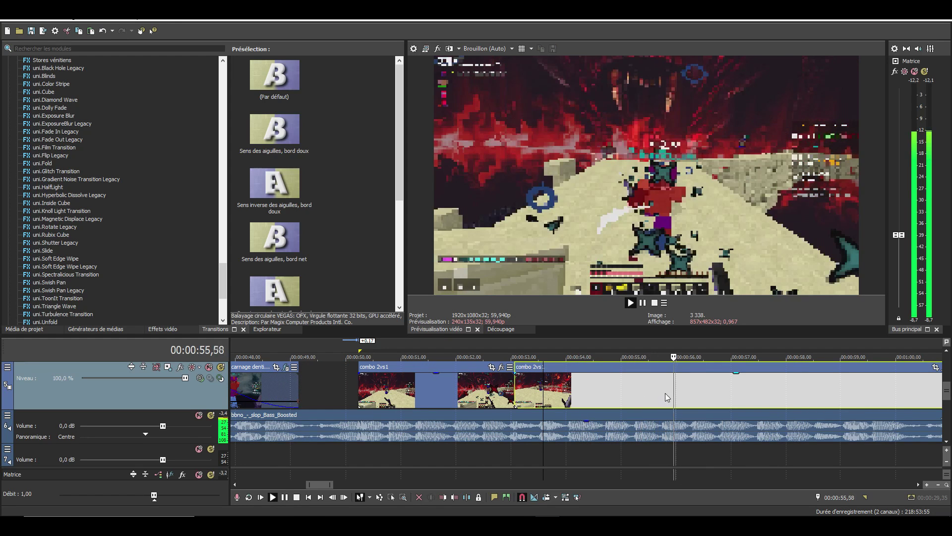
{"action": "key", "text": "space"}
{"action": "key", "text": "space"}
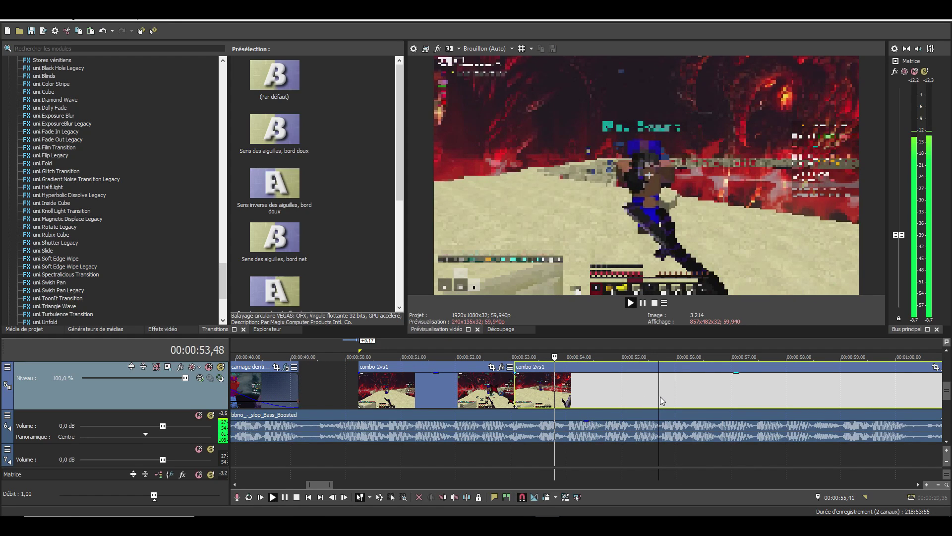
{"action": "left_click", "coordinate": [659, 396]}
{"action": "key", "text": "s"}
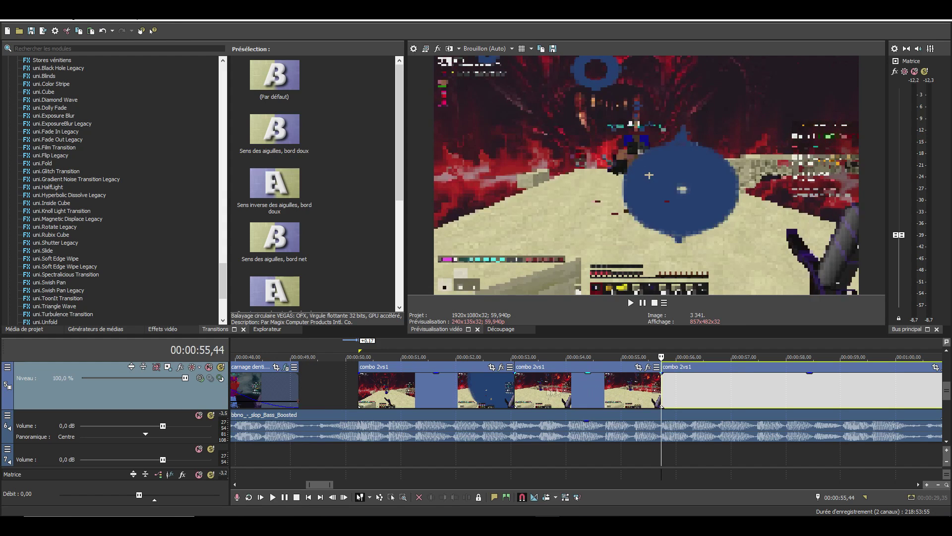
Preview the first "combo 2vs1" segment from 00:00:52,28 and add the S_BlurMoCurves effect to it
{"action": "left_click", "coordinate": [483, 396]}
{"action": "key", "text": "space"}
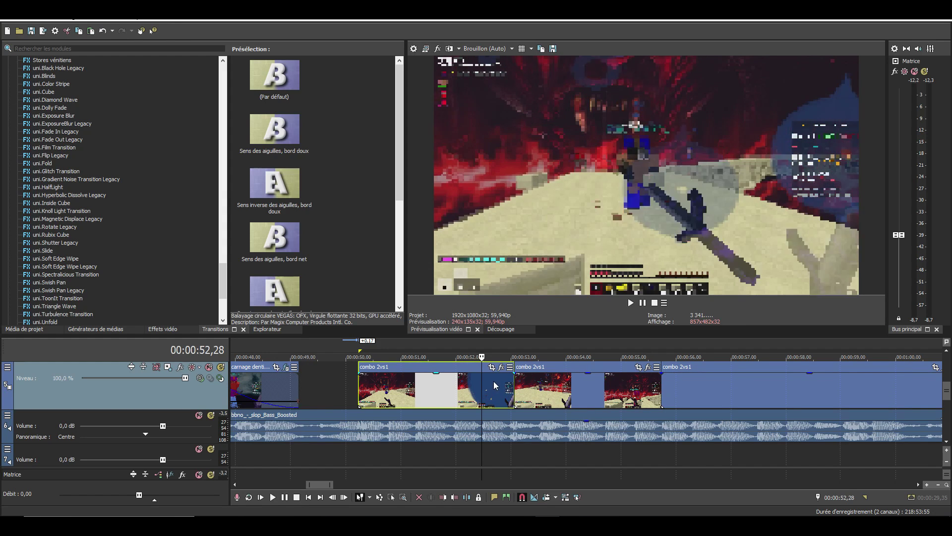
{"action": "key", "text": "space"}
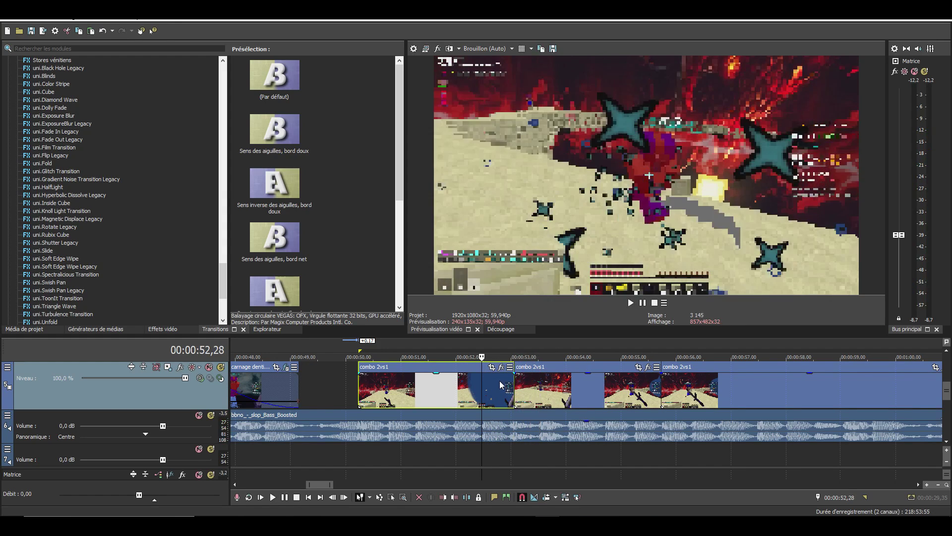
{"action": "left_click", "coordinate": [502, 367]}
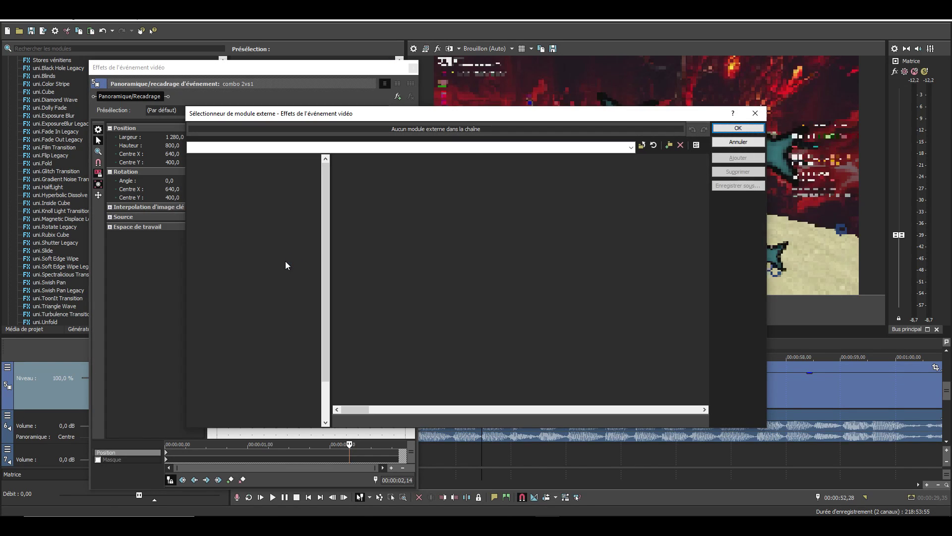
{"action": "left_click", "coordinate": [530, 411]}
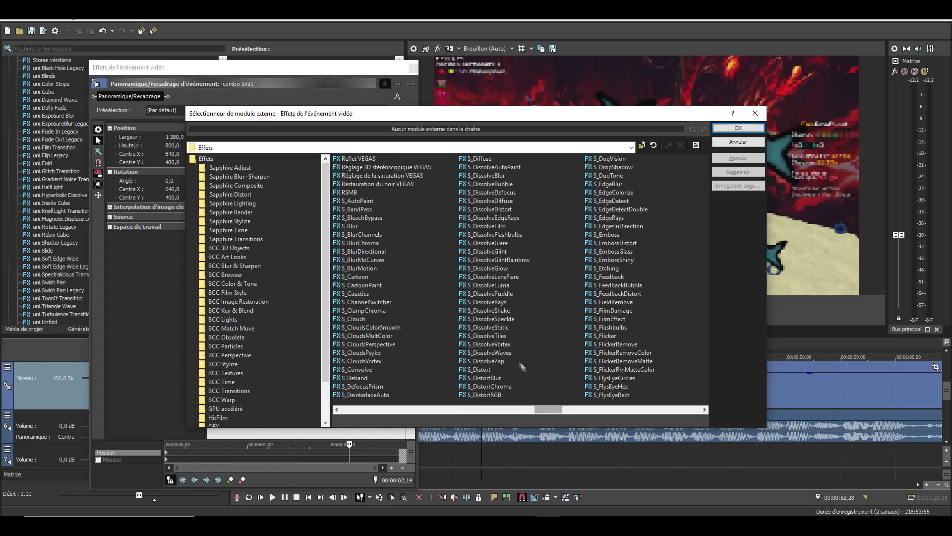
{"action": "left_click", "coordinate": [352, 237]}
{"action": "left_click", "coordinate": [369, 260]}
{"action": "left_click", "coordinate": [730, 158]}
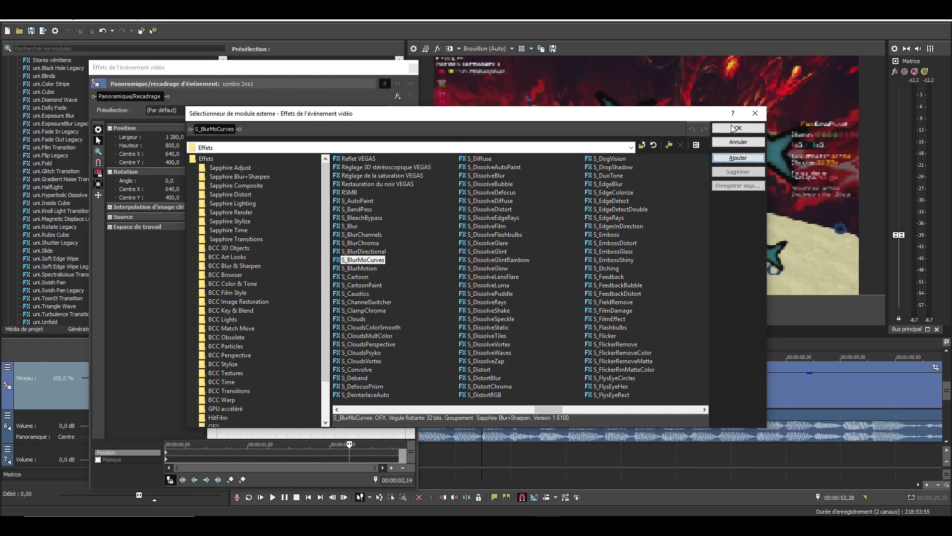
{"action": "left_click", "coordinate": [736, 128]}
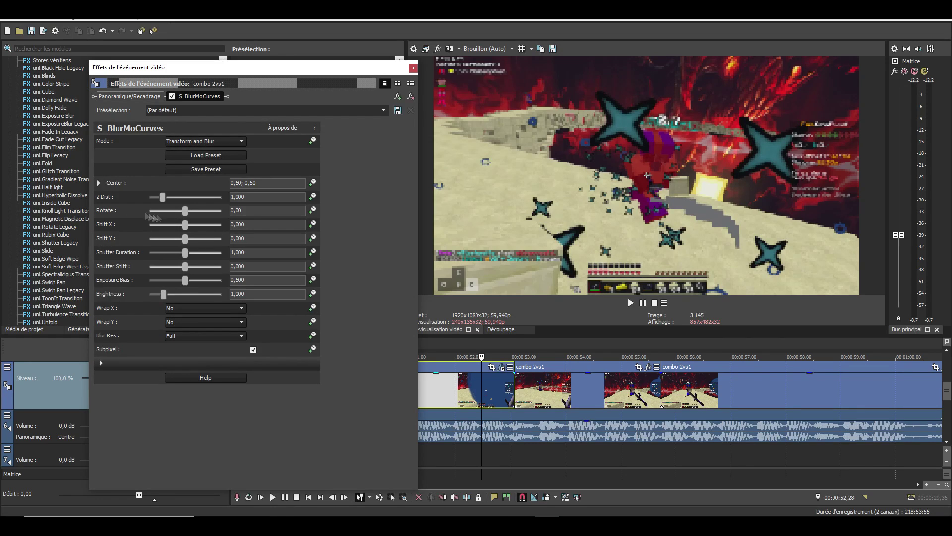
Animate Rotate in the first "combo 2vs1" segment's S_BlurMoCurves from 0 at 00:00:02,14 to -85,71, with Wrap X and Wrap Y set to Reflect
{"action": "left_click", "coordinate": [313, 210]}
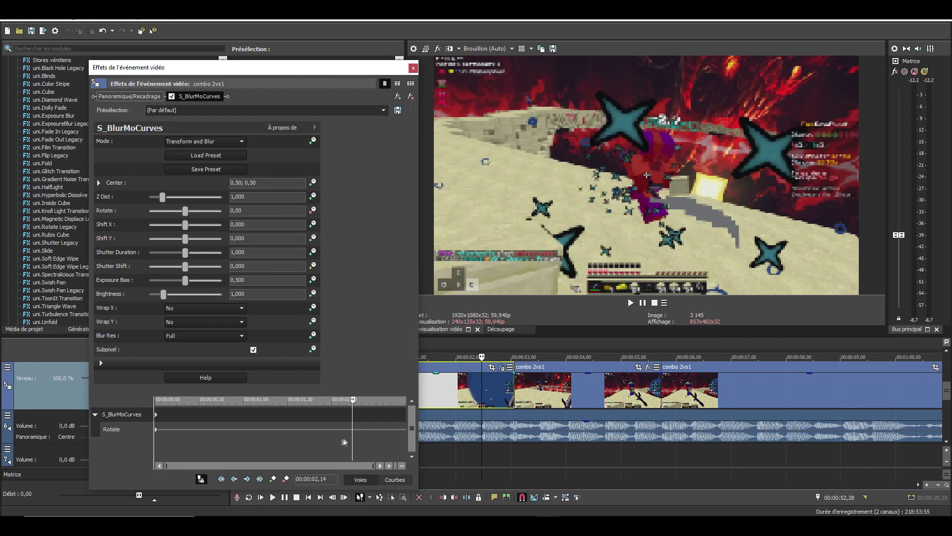
{"action": "left_click", "coordinate": [385, 419]}
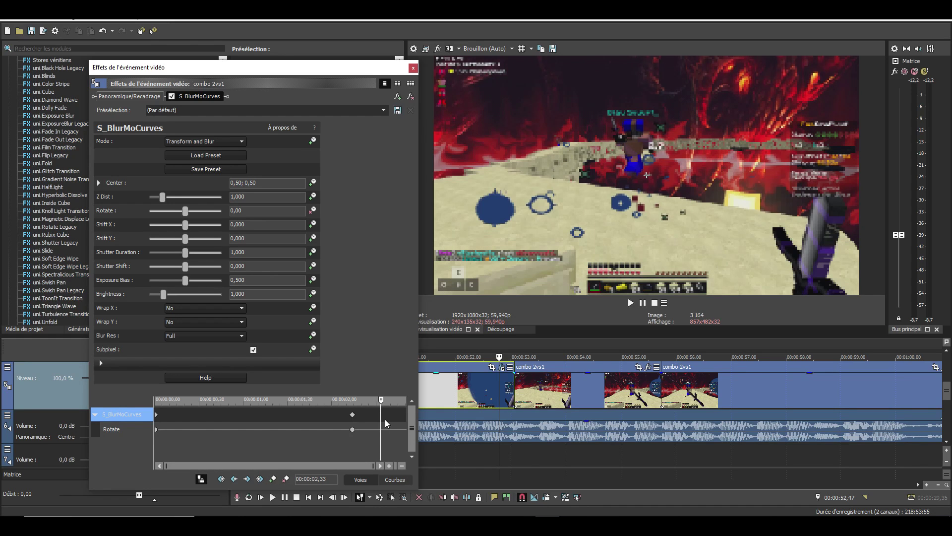
{"action": "left_click_drag", "start_coordinate": [186, 213], "coordinate": [178, 206]}
{"action": "scroll", "coordinate": [202, 313], "scroll_direction": "down", "scroll_amount": 2}
{"action": "scroll", "coordinate": [199, 324], "scroll_direction": "down", "scroll_amount": 2}
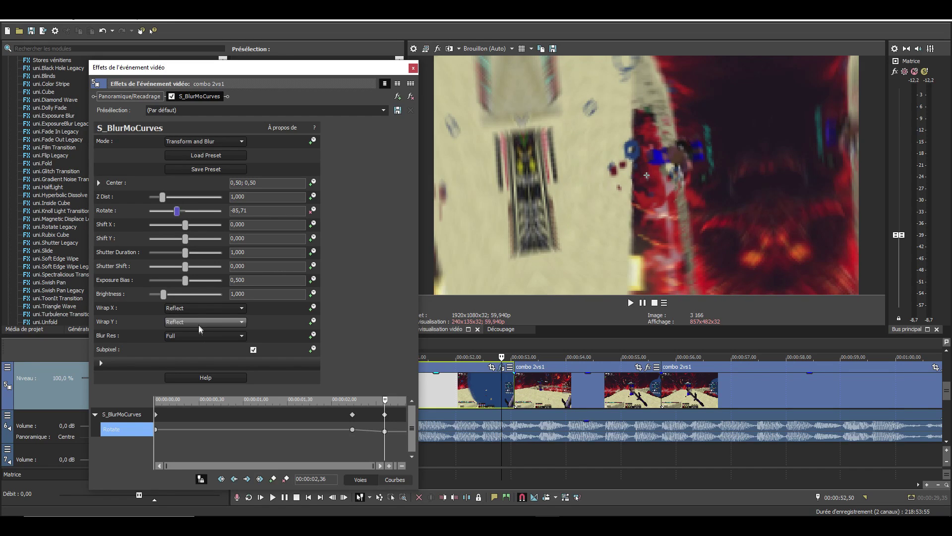
Move the first segment's Rotate keyframes to 00:00:02,33 and the segment's end, and give the earlier one a slow fade
{"action": "left_click_drag", "start_coordinate": [383, 418], "coordinate": [405, 416]}
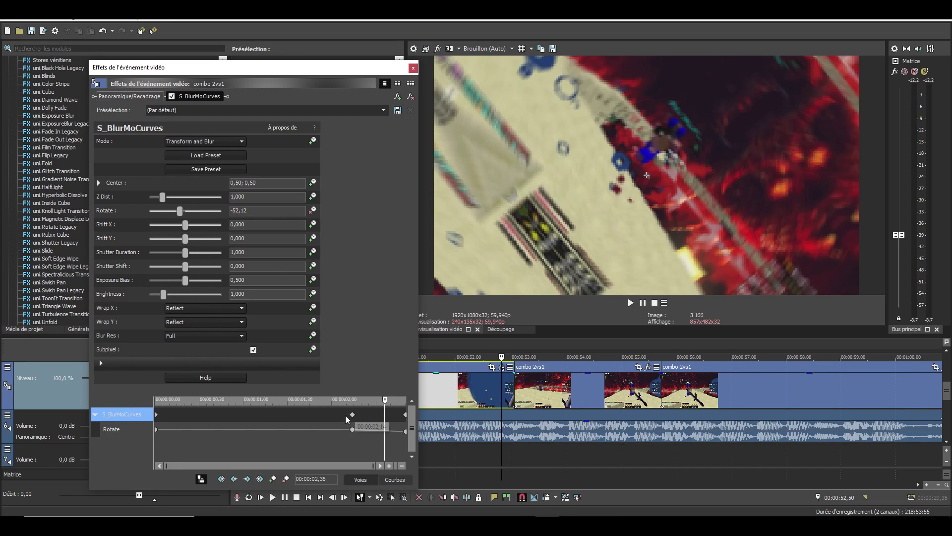
{"action": "left_click", "coordinate": [381, 429]}
{"action": "right_click", "coordinate": [381, 429]}
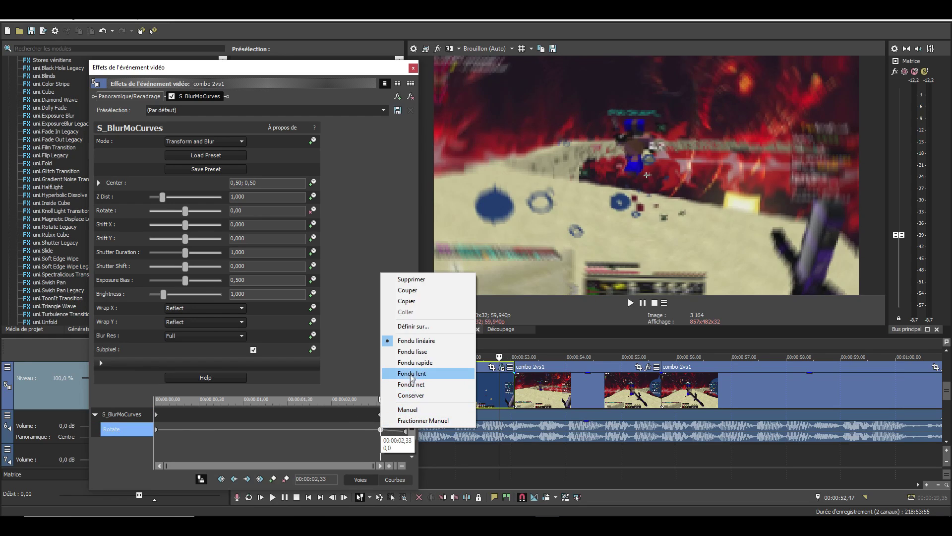
{"action": "left_click", "coordinate": [414, 373]}
Add the S_BlurMoCurves effect to the second "combo 2vs1" segment
{"action": "left_click_drag", "start_coordinate": [498, 385], "coordinate": [538, 387]}
{"action": "left_click", "coordinate": [586, 390]}
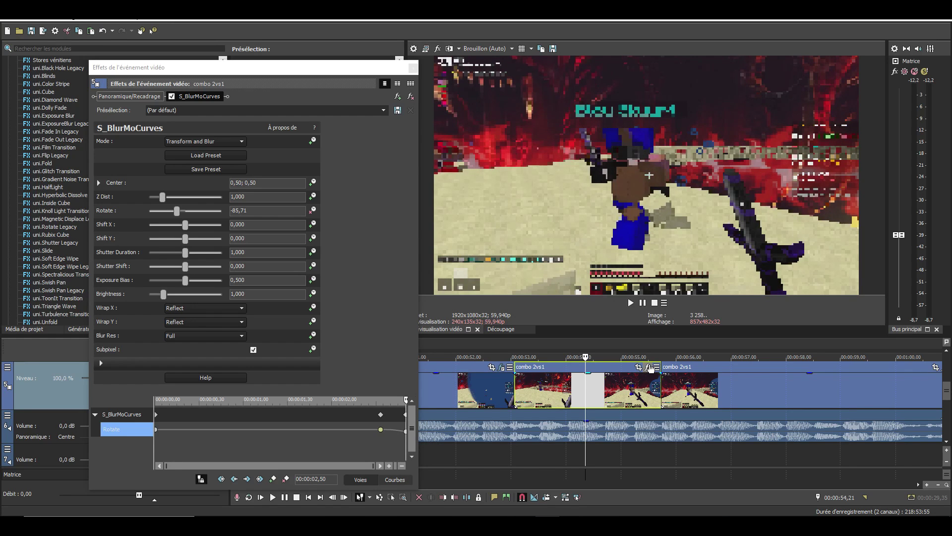
{"action": "left_click", "coordinate": [650, 368]}
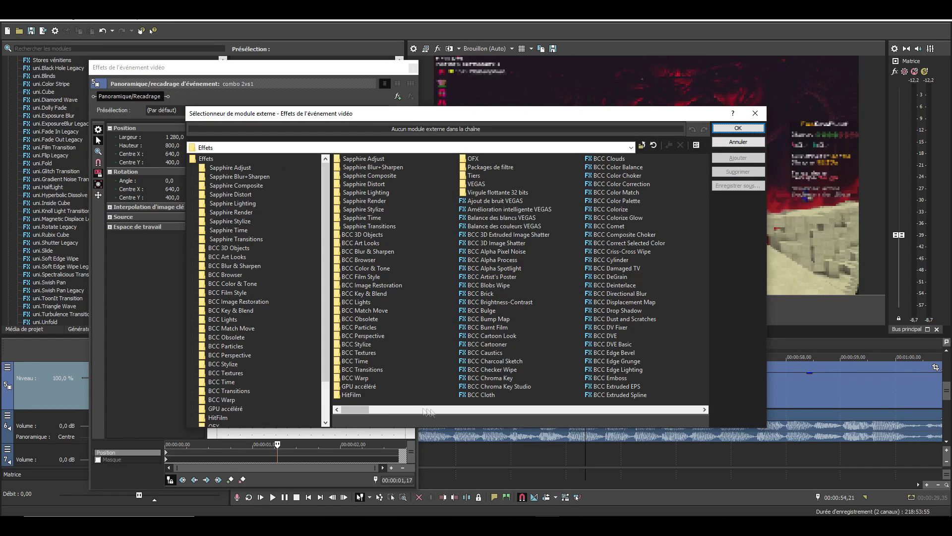
{"action": "left_click", "coordinate": [528, 408]}
{"action": "left_click", "coordinate": [528, 408]}
{"action": "left_click", "coordinate": [529, 409]}
{"action": "left_click", "coordinate": [615, 260]}
{"action": "left_click", "coordinate": [743, 158]}
{"action": "left_click", "coordinate": [739, 128]}
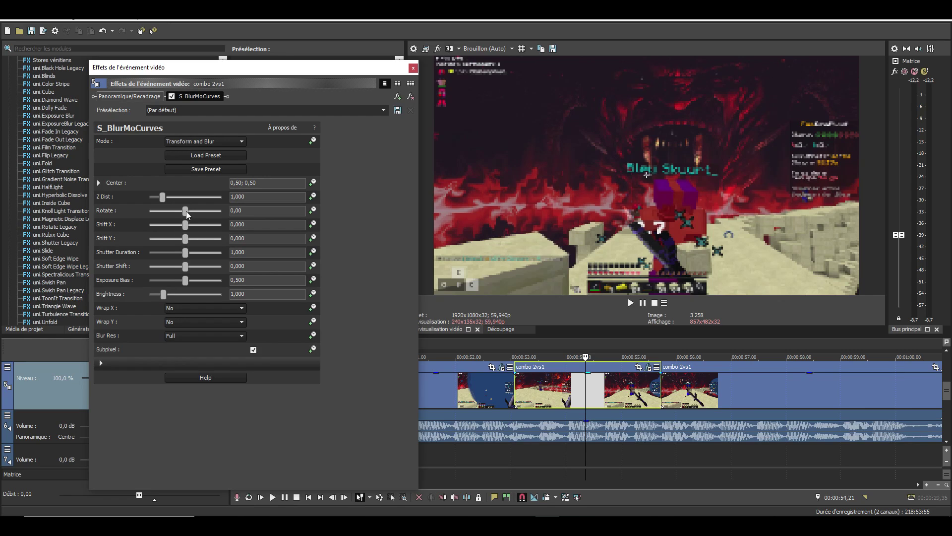
Animate the second segment's Rotate from 66,12 at its start to 0 at 00:00:01,20, with Wrap X and Wrap Y set to Reflect
{"action": "left_click_drag", "start_coordinate": [186, 212], "coordinate": [191, 229]}
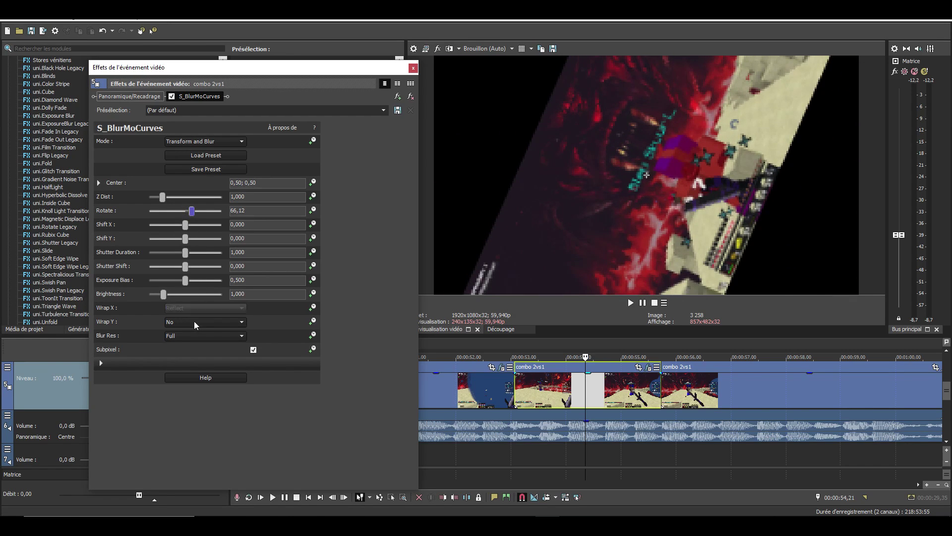
{"action": "scroll", "coordinate": [195, 322], "scroll_direction": "down", "scroll_amount": 2}
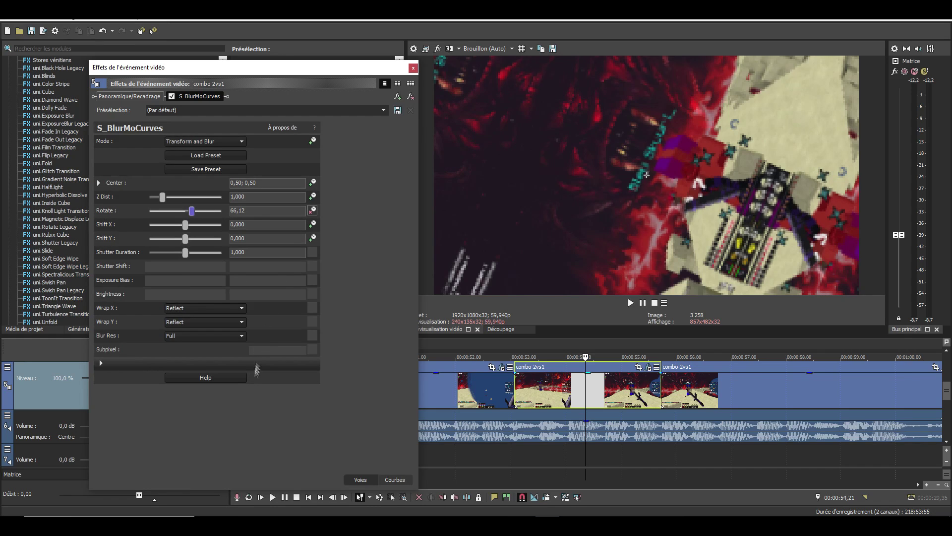
{"action": "left_click", "coordinate": [313, 210]}
{"action": "left_click", "coordinate": [225, 415]}
{"action": "left_click", "coordinate": [280, 417]}
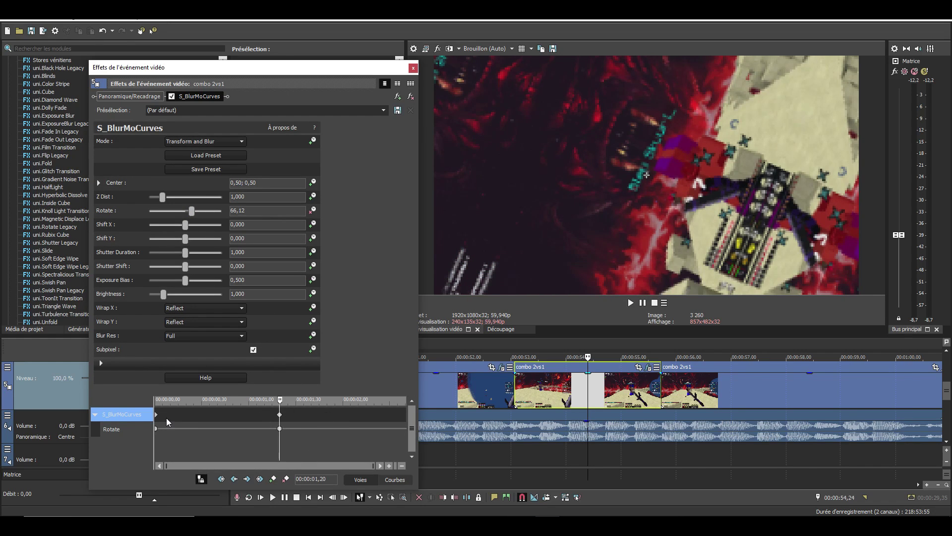
{"action": "left_click", "coordinate": [250, 214]}
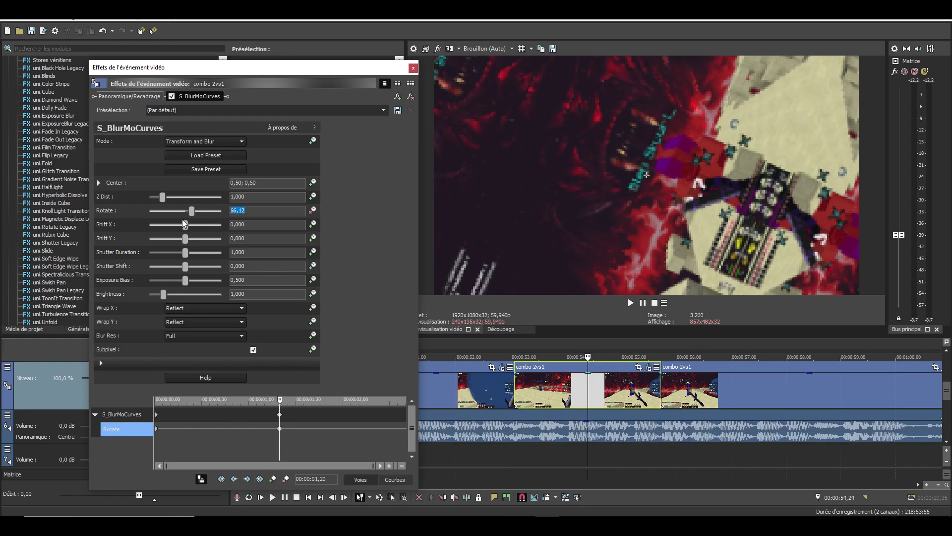
{"action": "type", "text": "0"}
{"action": "key", "text": "Return"}
Set the second segment's first Rotate keyframe to fast fade interpolation
{"action": "left_click", "coordinate": [155, 428]}
{"action": "right_click", "coordinate": [155, 428]}
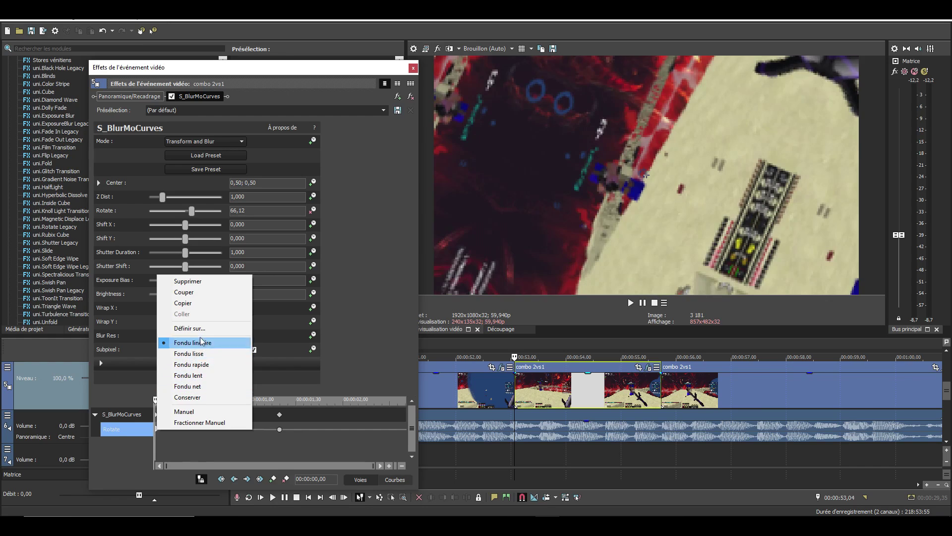
{"action": "left_click", "coordinate": [198, 365]}
Play the transition from 00:00:52,01 and move the second segment's final Rotate keyframe to 00:00:00,44
{"action": "double_click", "coordinate": [582, 387]}
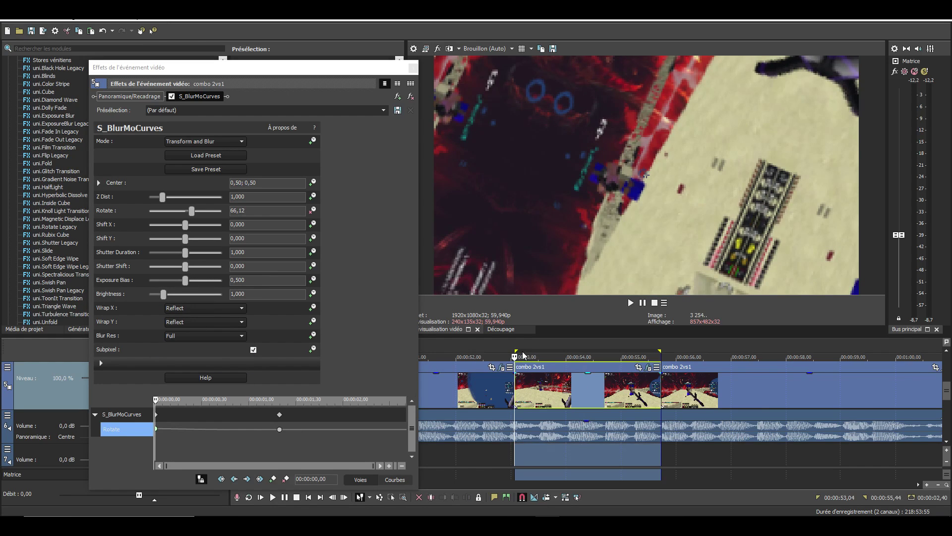
{"action": "left_click_drag", "start_coordinate": [517, 349], "coordinate": [462, 359]}
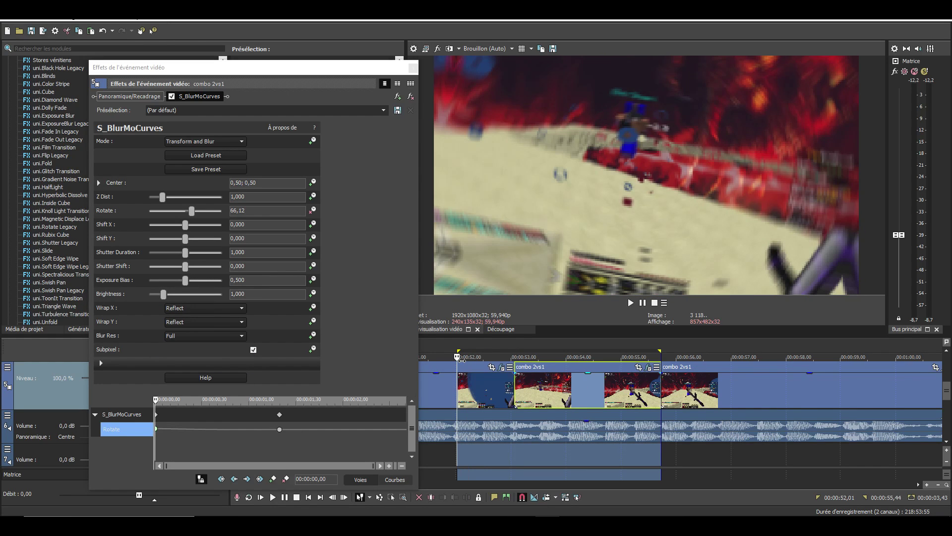
{"action": "key", "text": "space"}
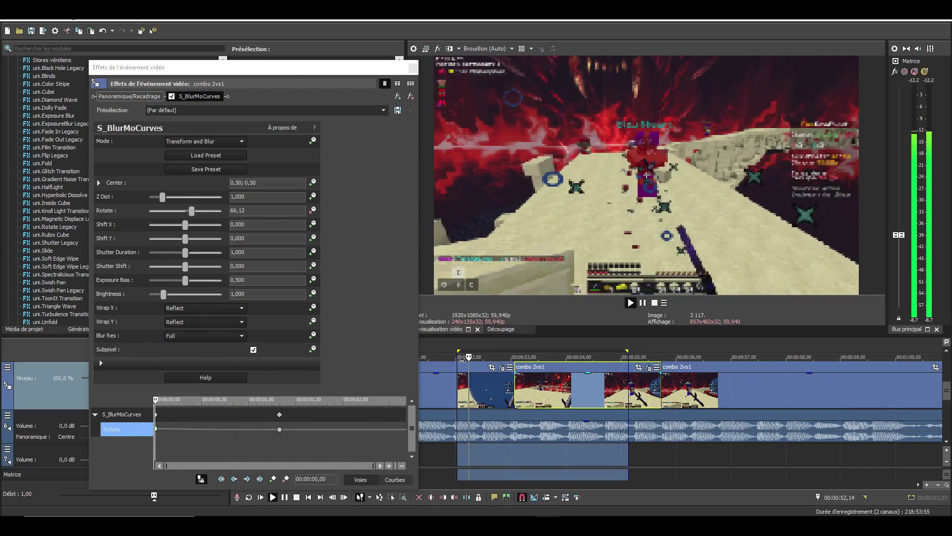
{"action": "left_click", "coordinate": [489, 394]}
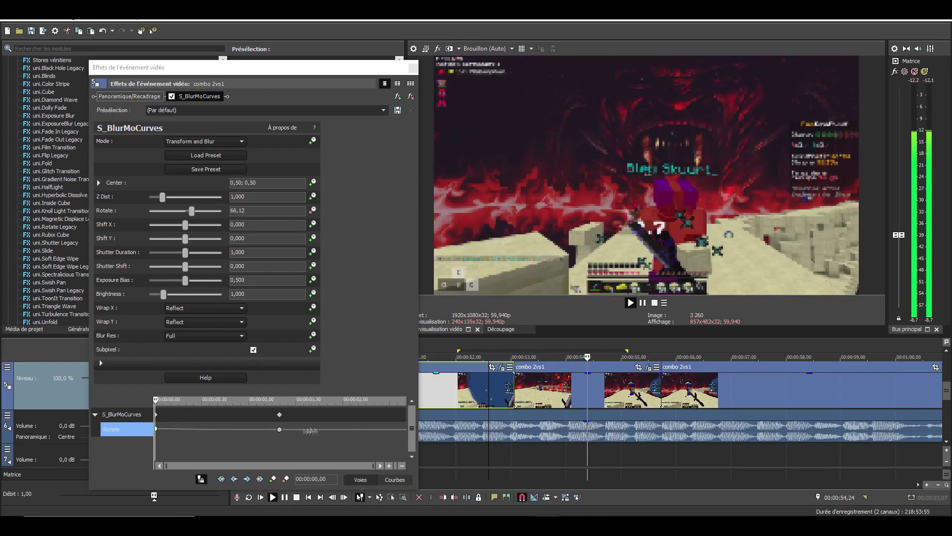
{"action": "left_click_drag", "start_coordinate": [276, 417], "coordinate": [224, 415]}
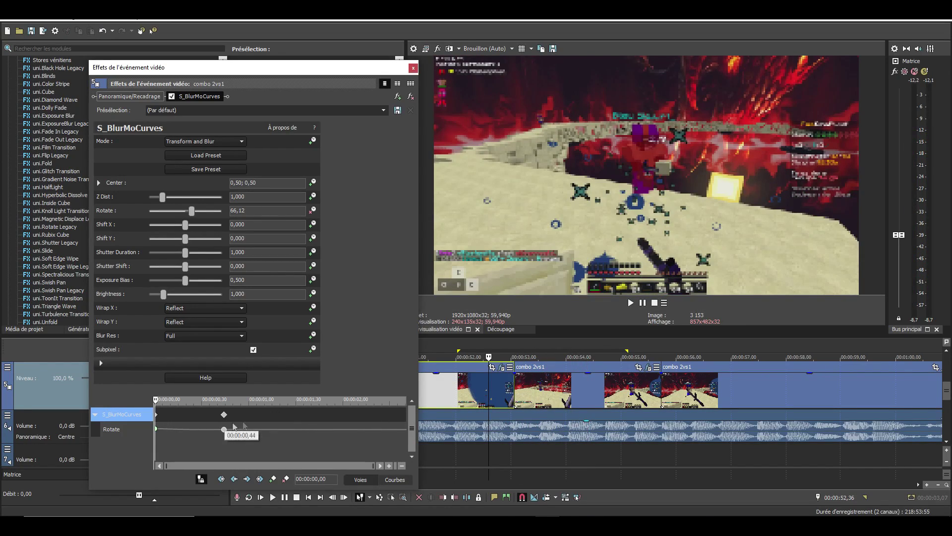
Replay the transition and move the second segment's final Rotate keyframe even closer to the segment's start
{"action": "left_click", "coordinate": [556, 392]}
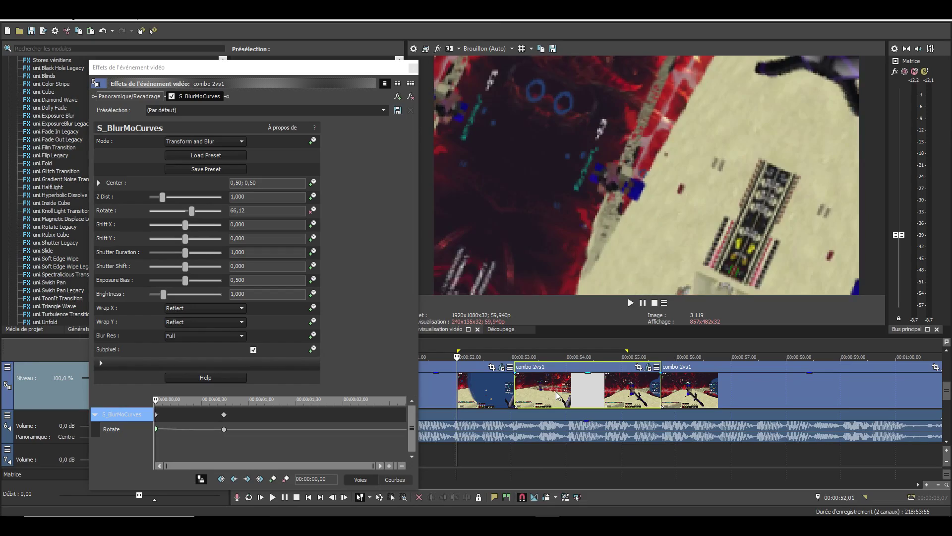
{"action": "key", "text": "space"}
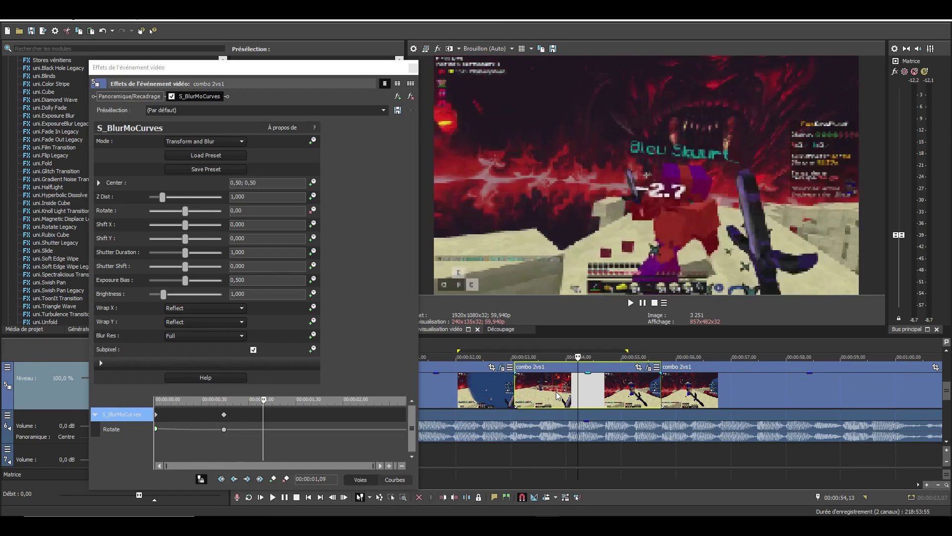
{"action": "key", "text": "space"}
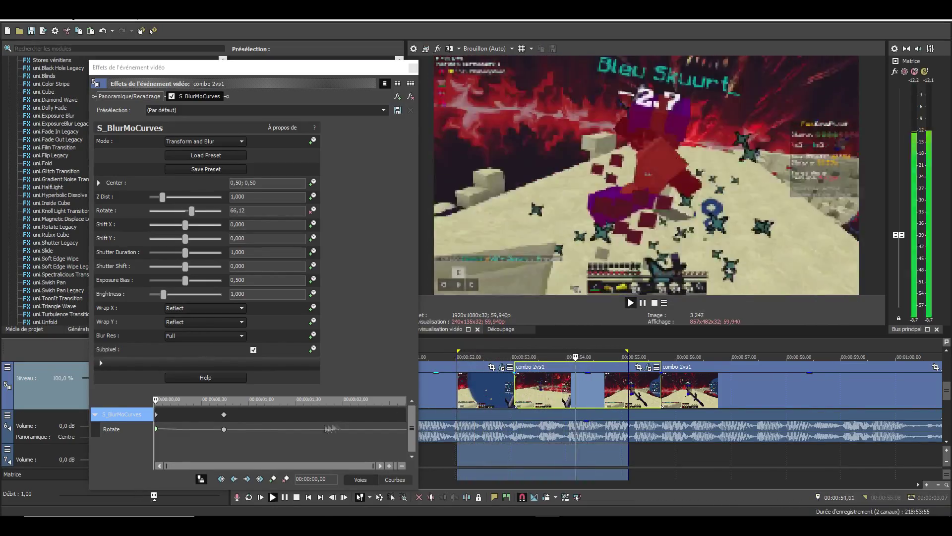
{"action": "key", "text": "space"}
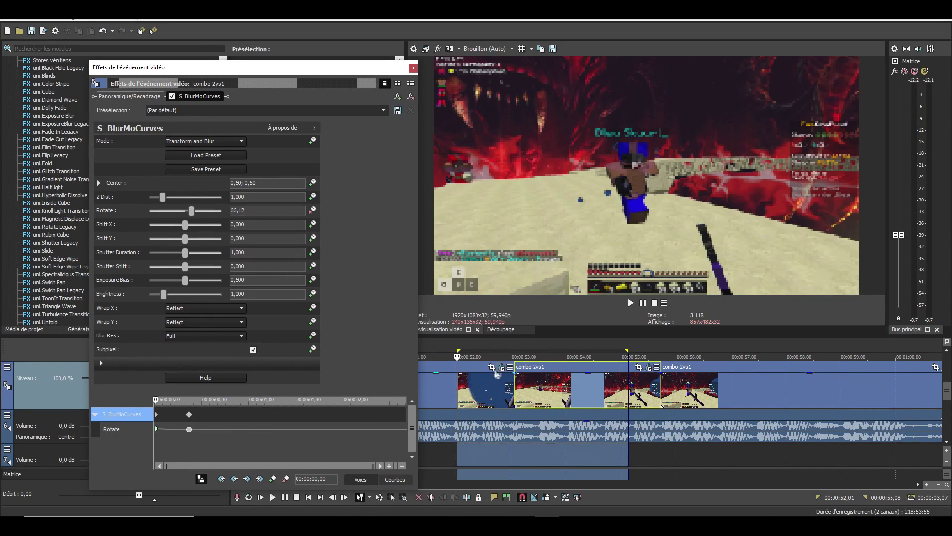
Shift the first segment's slow-fade Rotate keyframe slightly closer to the cut and play the transition again
{"action": "left_click", "coordinate": [502, 368]}
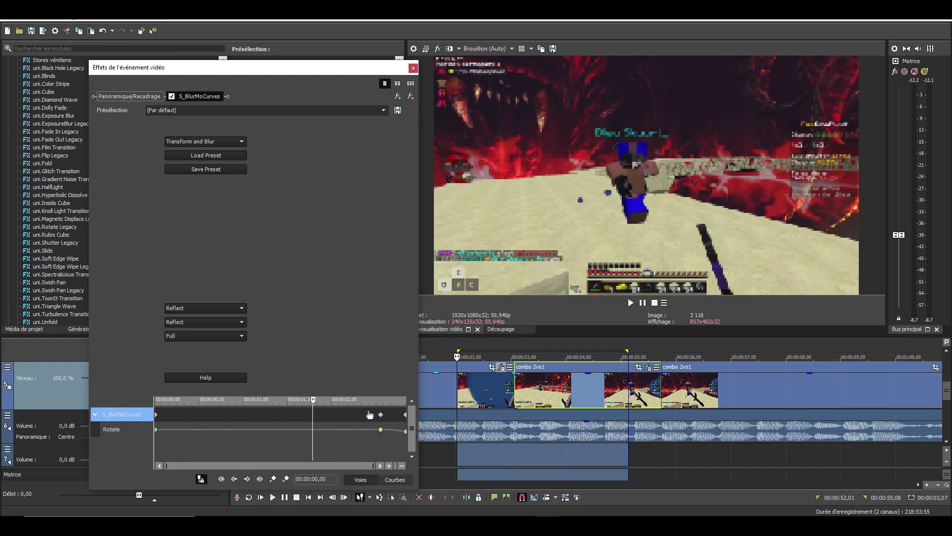
{"action": "left_click", "coordinate": [537, 396]}
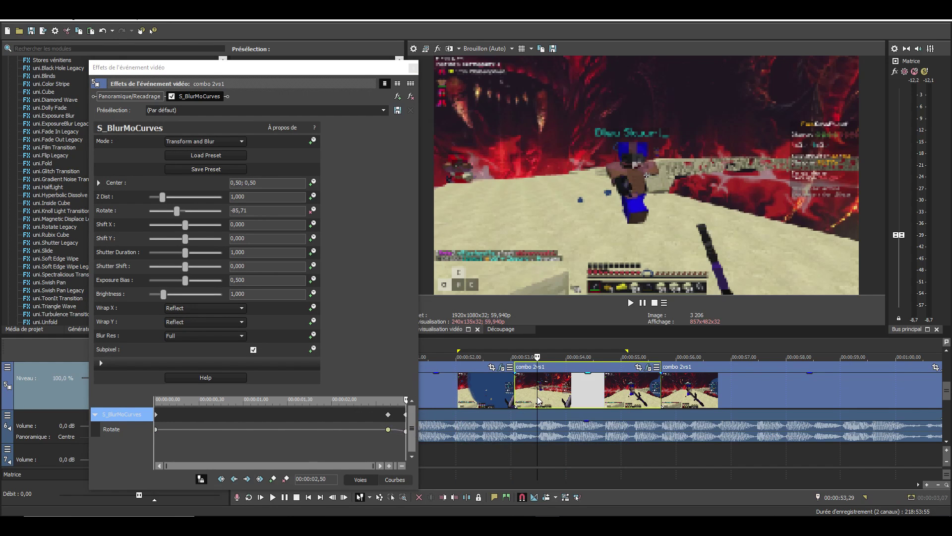
{"action": "key", "text": "space"}
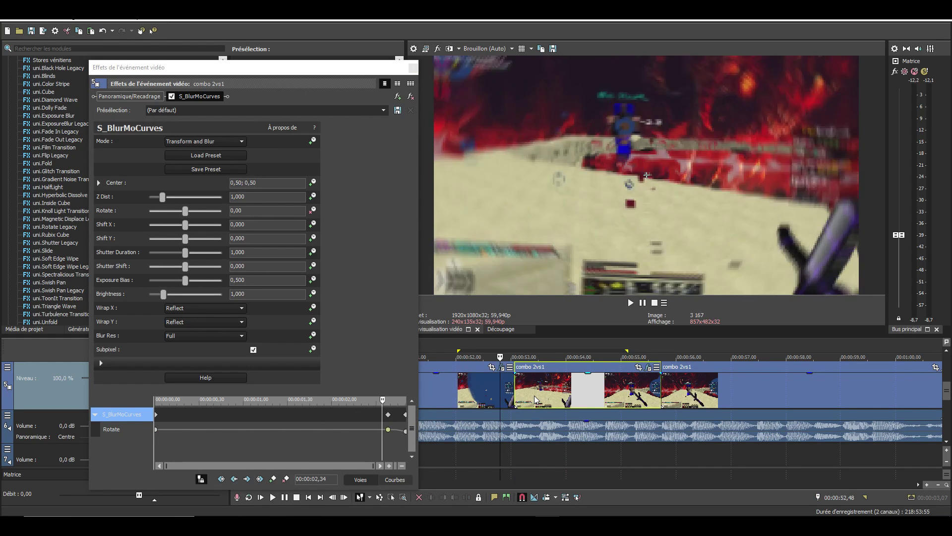
{"action": "key", "text": "o"}
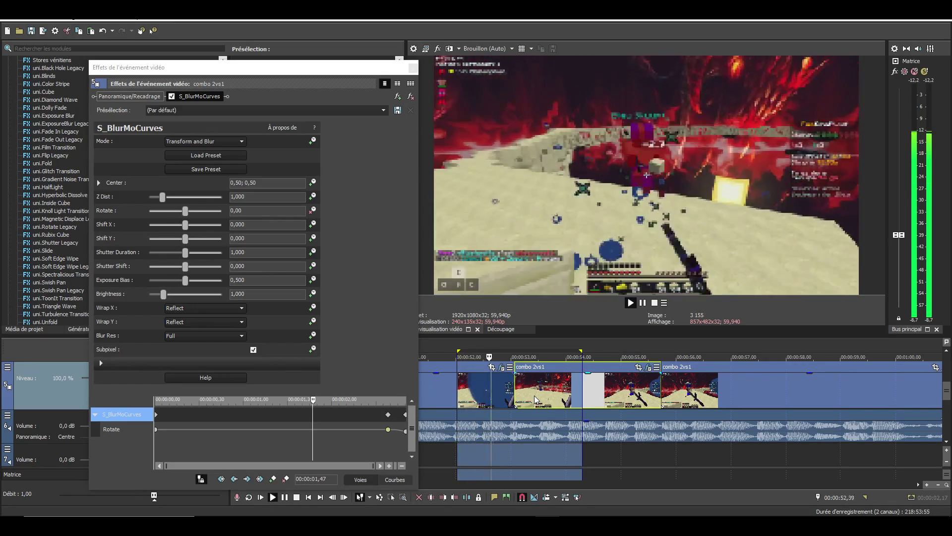
{"action": "key", "text": "space"}
Split the first "combo 2vs1" segment at 00:00:52,00
{"action": "left_click", "coordinate": [607, 394]}
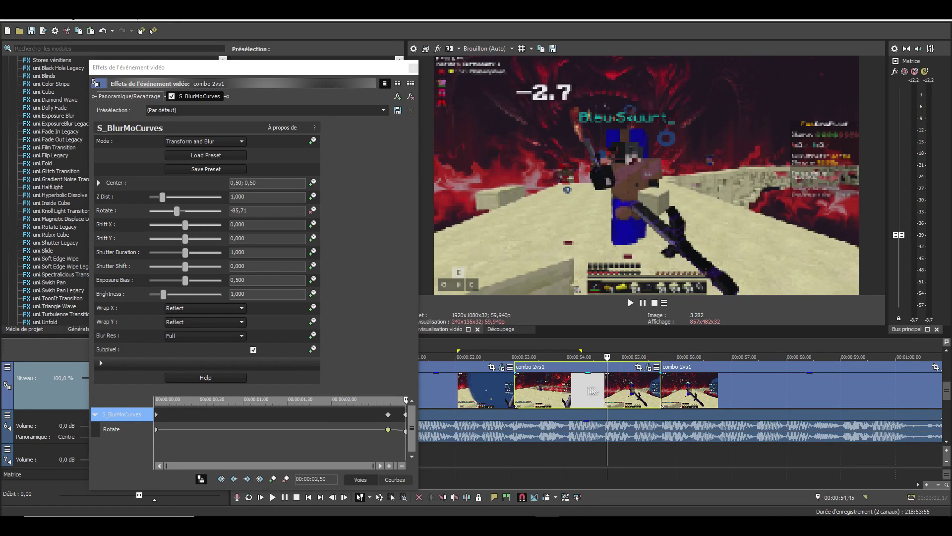
{"action": "left_click", "coordinate": [456, 391]}
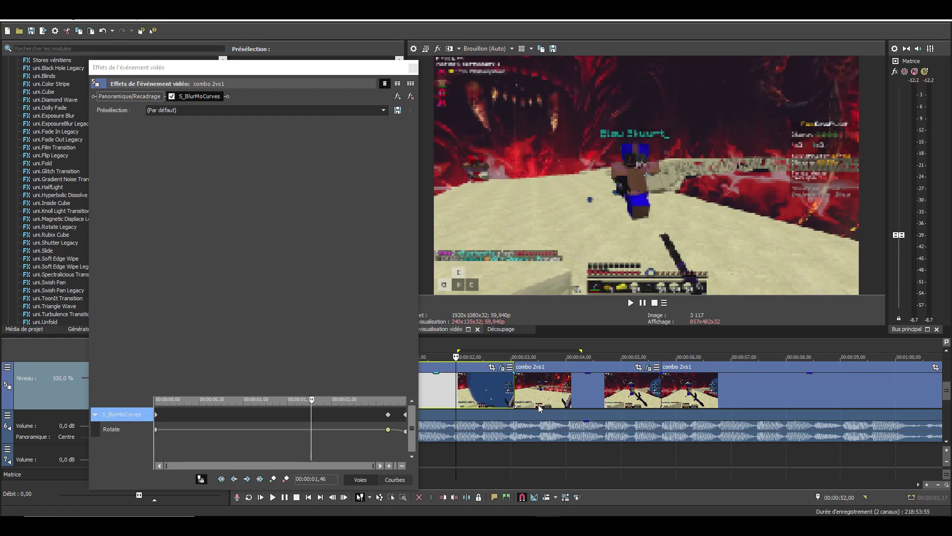
{"action": "key", "text": "s"}
{"action": "scroll", "coordinate": [539, 406], "scroll_direction": "up", "scroll_amount": 1}
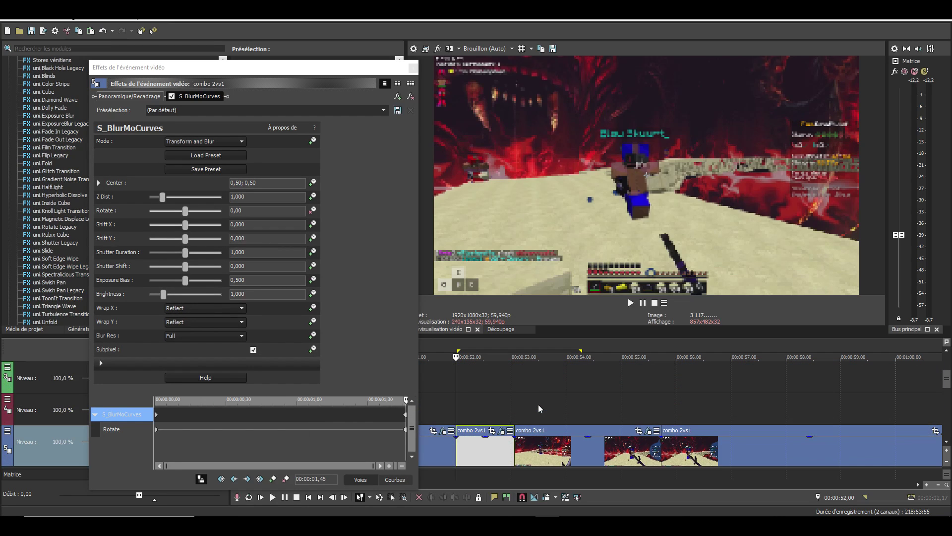
Duplicate the effect clip at 00:00:52,00 onto the track above at 00:00:54,40 and split the main combo 2vs1 clip there
{"action": "left_click_drag", "start_coordinate": [489, 422], "coordinate": [637, 378]}
{"action": "left_click", "coordinate": [605, 419]}
{"action": "key", "text": "s"}
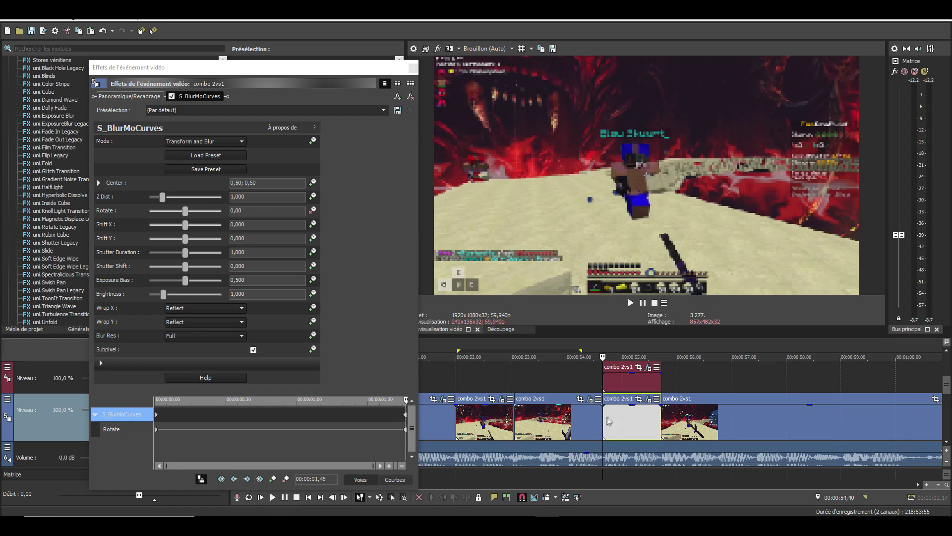
Copy the duplicate on the upper track and paste its event attributes onto the new segment directly below it
{"action": "left_click", "coordinate": [629, 385]}
{"action": "right_click", "coordinate": [630, 384]}
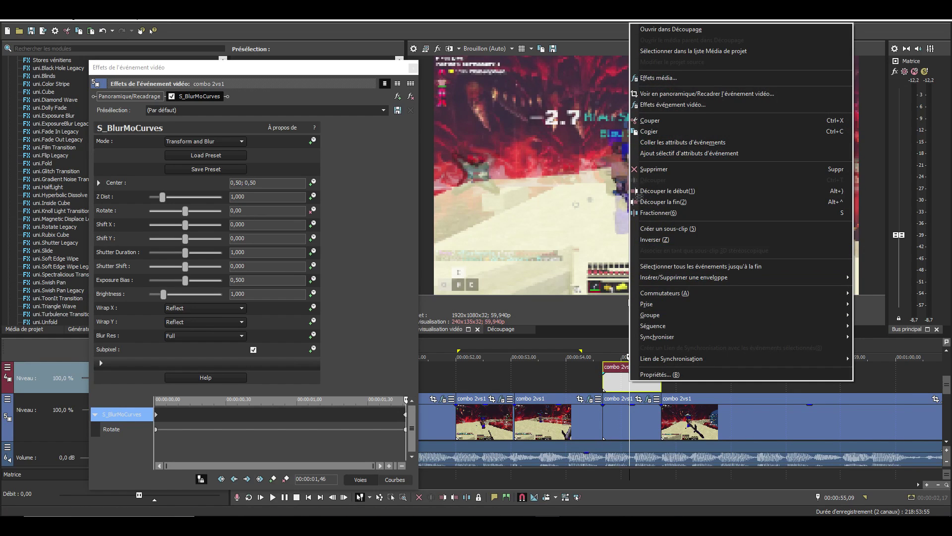
{"action": "left_click", "coordinate": [647, 132]}
{"action": "left_click", "coordinate": [629, 427]}
{"action": "right_click", "coordinate": [629, 428]}
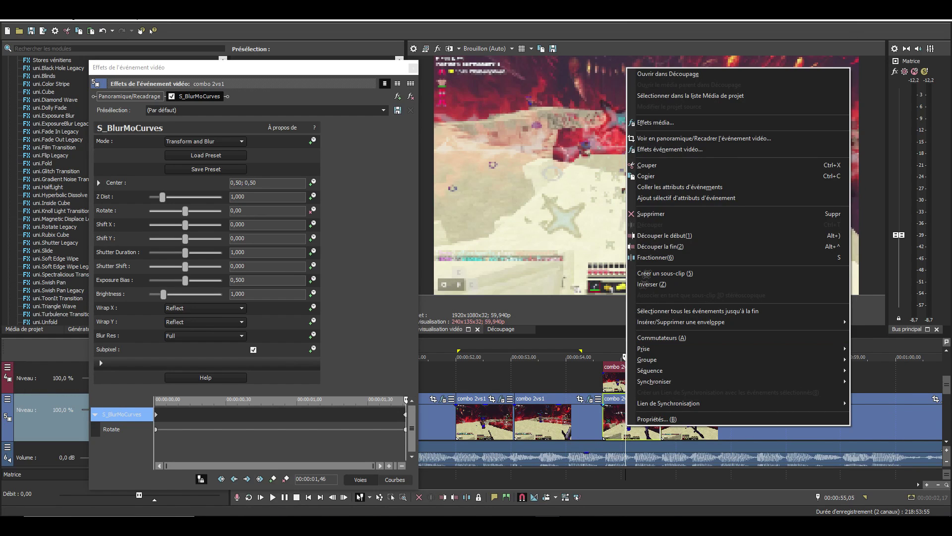
{"action": "left_click", "coordinate": [668, 187]}
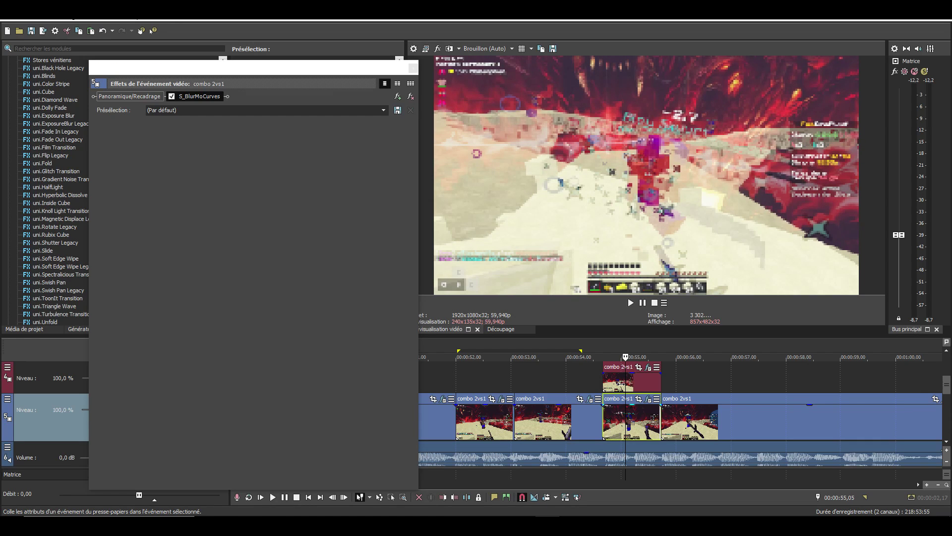
Delete the duplicate clip from the upper track and split the last combo 2vs1 clip at 00:00:57,25
{"action": "left_click", "coordinate": [621, 383]}
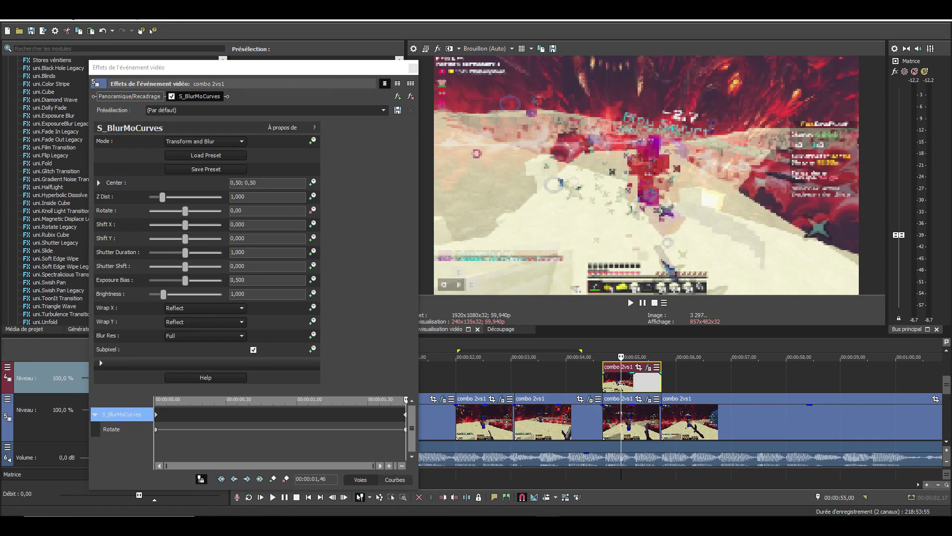
{"action": "key", "text": "Delete"}
{"action": "left_click", "coordinate": [754, 420]}
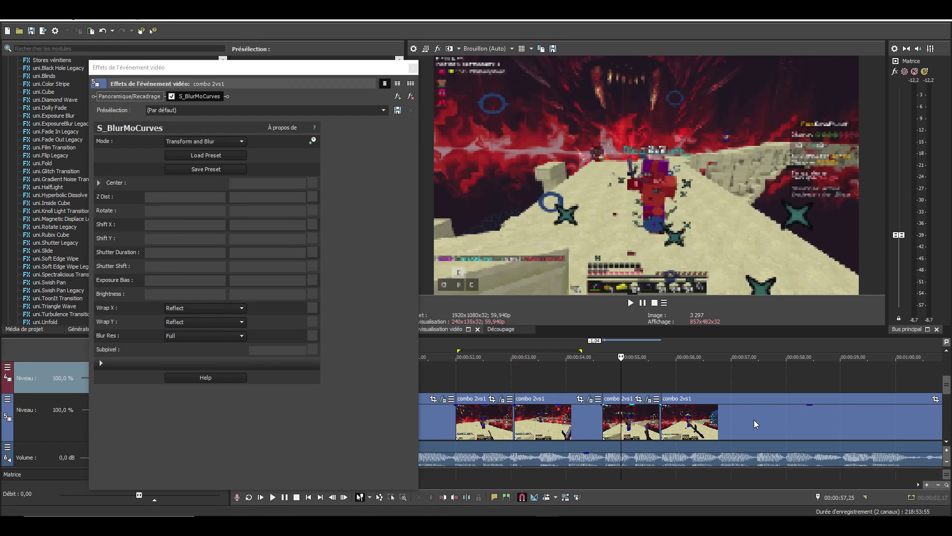
{"action": "key", "text": "s"}
Copy the clip at 00:00:53,50 and paste its event attributes onto the segment ending at 00:00:57,25
{"action": "left_click", "coordinate": [556, 423]}
{"action": "right_click", "coordinate": [556, 423]}
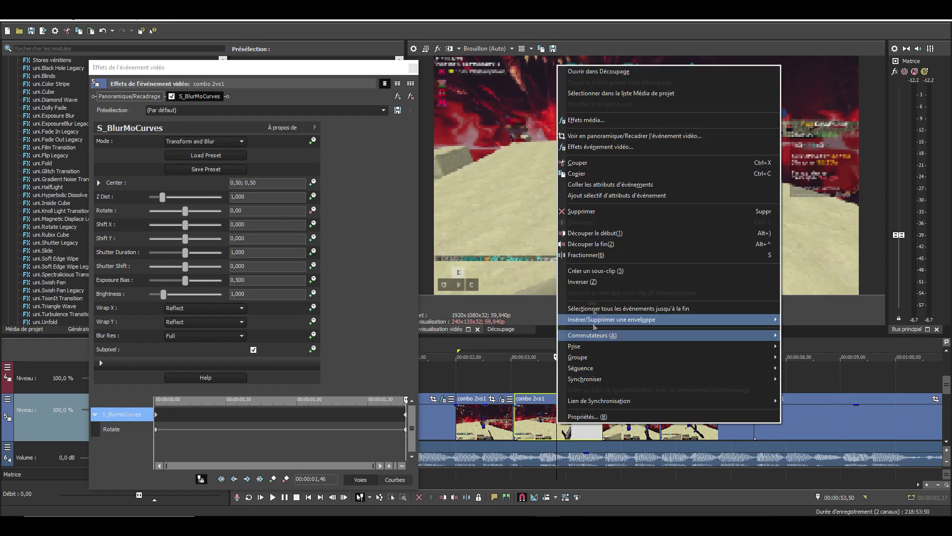
{"action": "left_click", "coordinate": [619, 174]}
{"action": "right_click", "coordinate": [691, 421]}
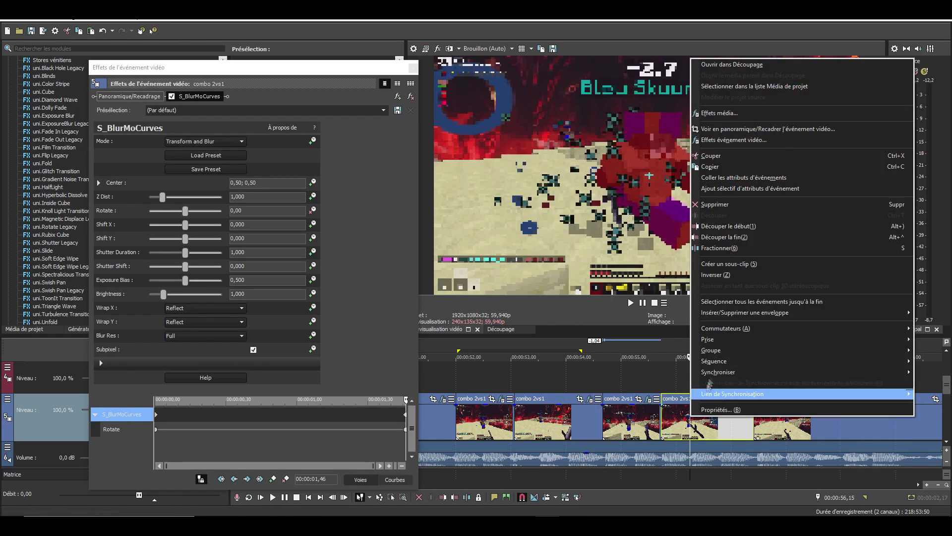
{"action": "left_click", "coordinate": [719, 177]}
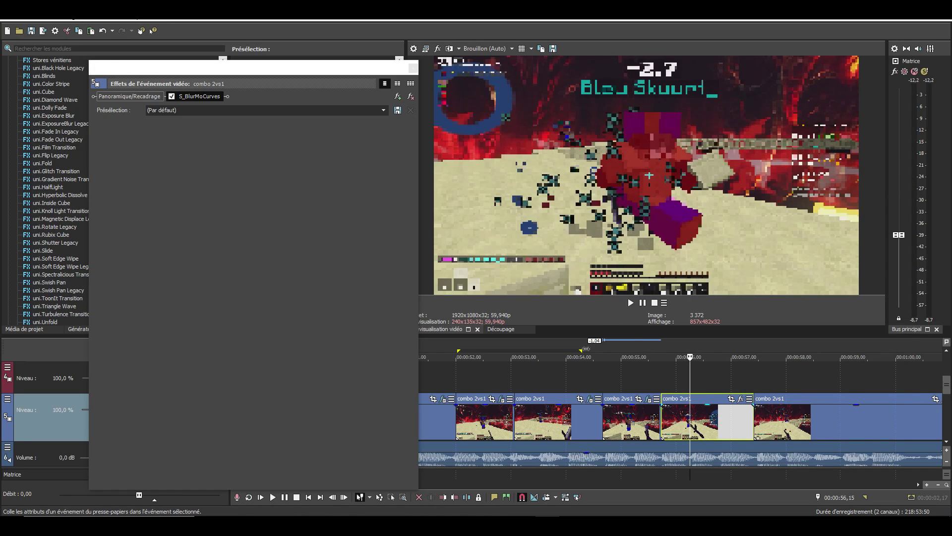
Extend the loop region past the cut at 00:00:57,25 and play back the edited combo 2vs1 segments
{"action": "left_click_drag", "start_coordinate": [582, 351], "coordinate": [818, 363]}
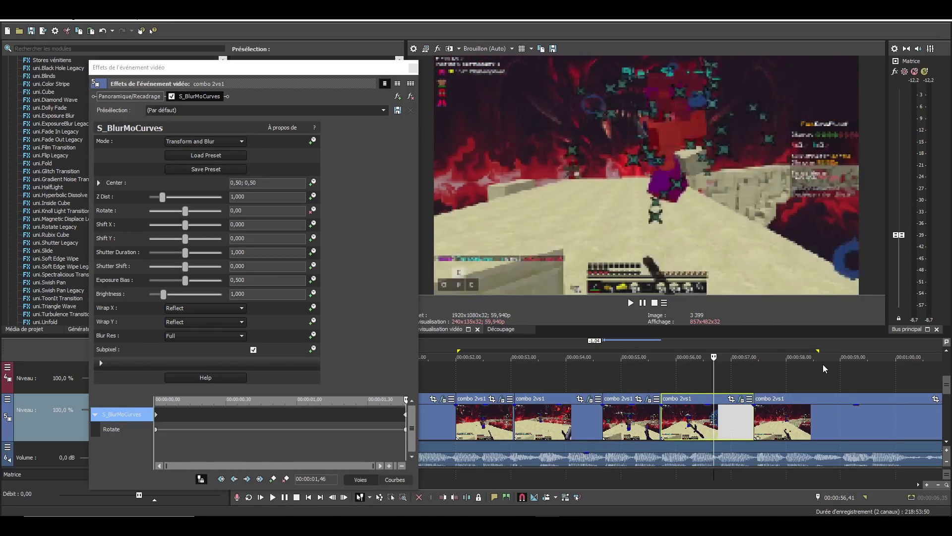
{"action": "left_click", "coordinate": [499, 423]}
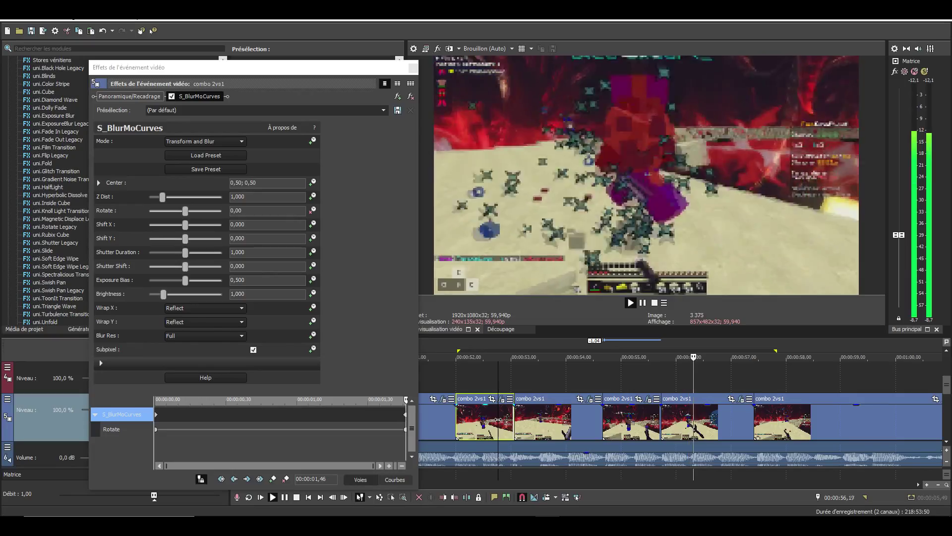
{"action": "key", "text": "space"}
{"action": "left_click", "coordinate": [564, 423]}
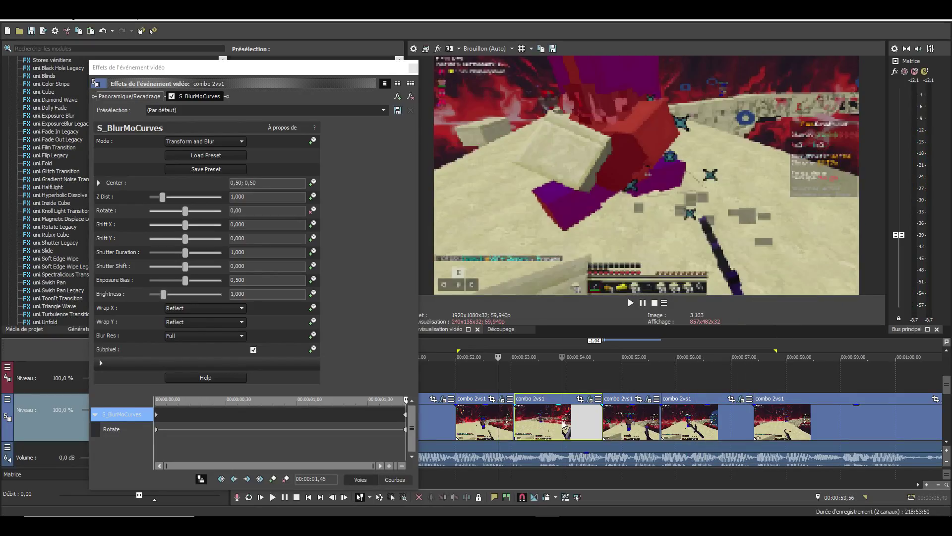
{"action": "key", "text": "space"}
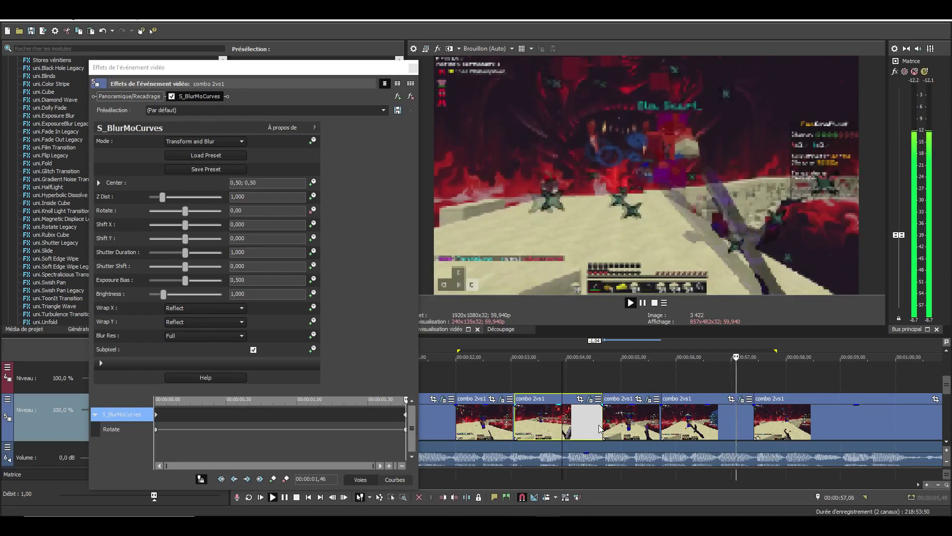
Play on through the remaining combo 2vs1 clip to find the beats, and split it at 00:00:58,27 and 00:01:00,14
{"action": "scroll", "coordinate": [600, 426], "scroll_direction": "down", "scroll_amount": 3}
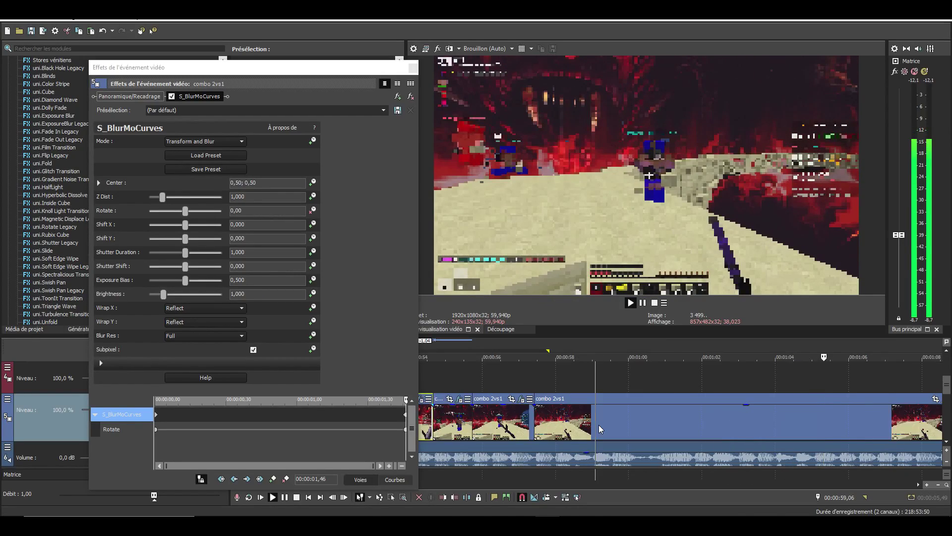
{"action": "key", "text": "space"}
{"action": "left_click", "coordinate": [596, 427]}
{"action": "scroll", "coordinate": [590, 427], "scroll_direction": "up", "scroll_amount": 4}
{"action": "left_click", "coordinate": [513, 425]}
{"action": "key", "text": "space"}
{"action": "scroll", "coordinate": [591, 427], "scroll_direction": "down", "scroll_amount": 1}
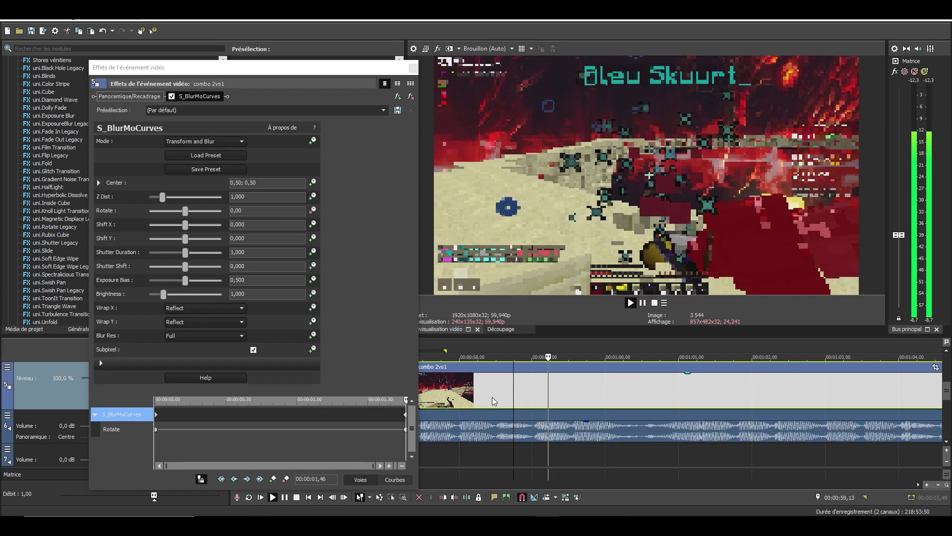
{"action": "key", "text": "space"}
{"action": "left_click", "coordinate": [491, 397]}
{"action": "key", "text": "s"}
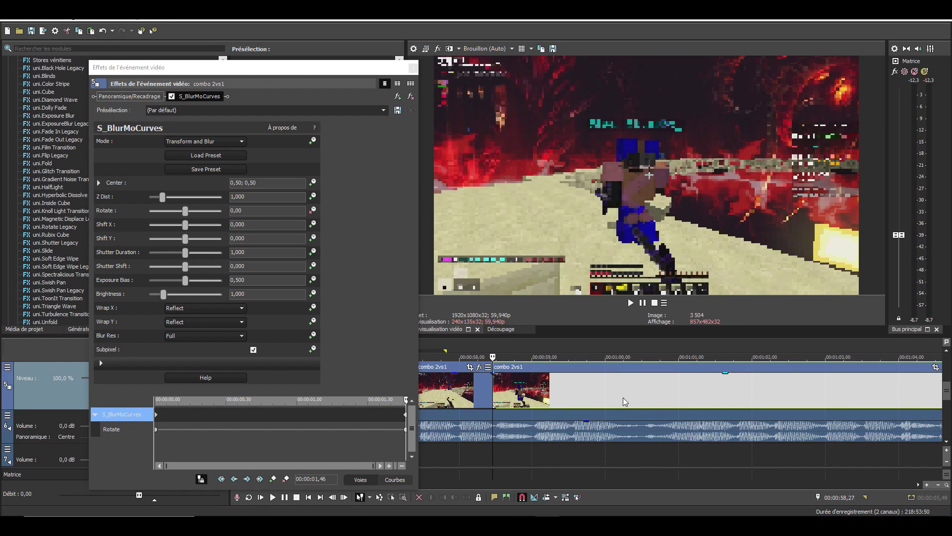
{"action": "left_click", "coordinate": [623, 397]}
{"action": "key", "text": "s"}
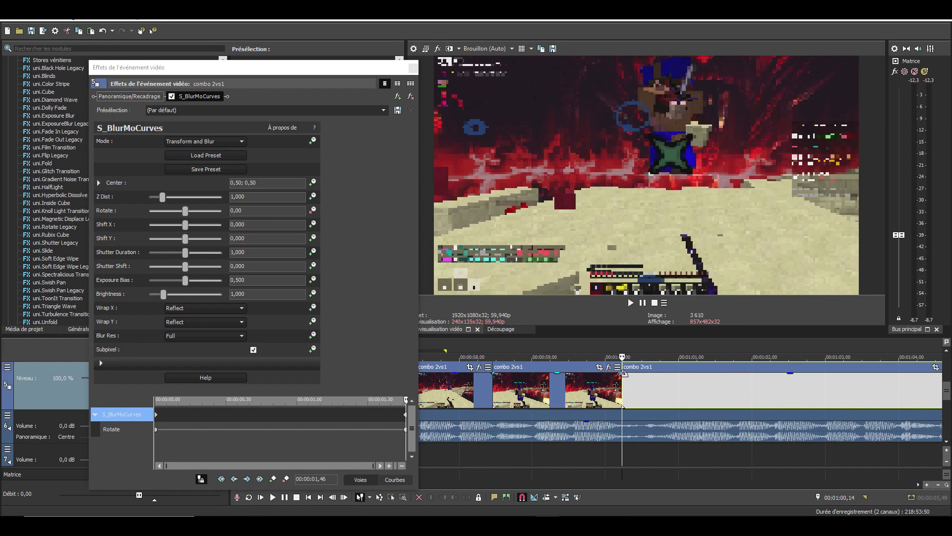
Add a long fade-out over most of the segment ending at 00:01:00,14 and choose its fade curve
{"action": "left_click_drag", "start_coordinate": [620, 374], "coordinate": [524, 378]}
{"action": "right_click", "coordinate": [585, 374]}
{"action": "left_click", "coordinate": [609, 411]}
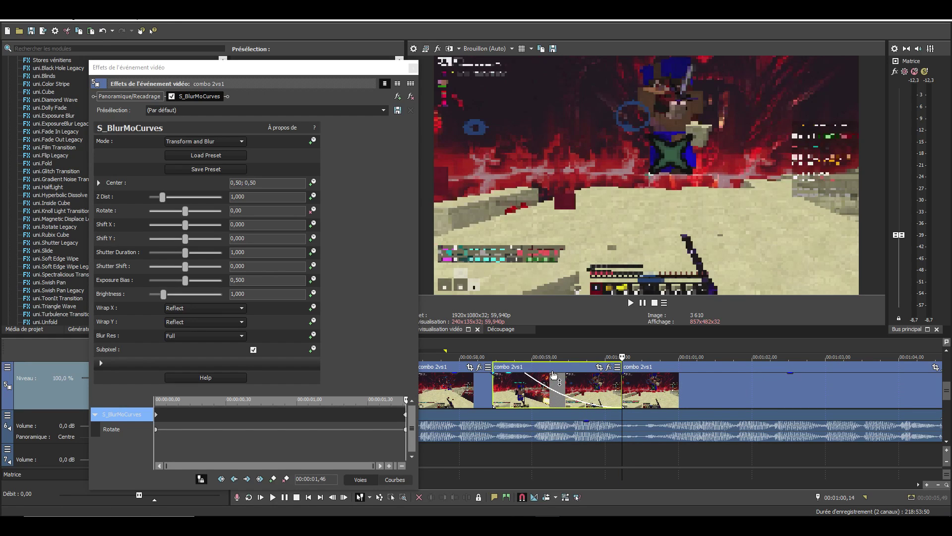
{"action": "right_click", "coordinate": [573, 377]}
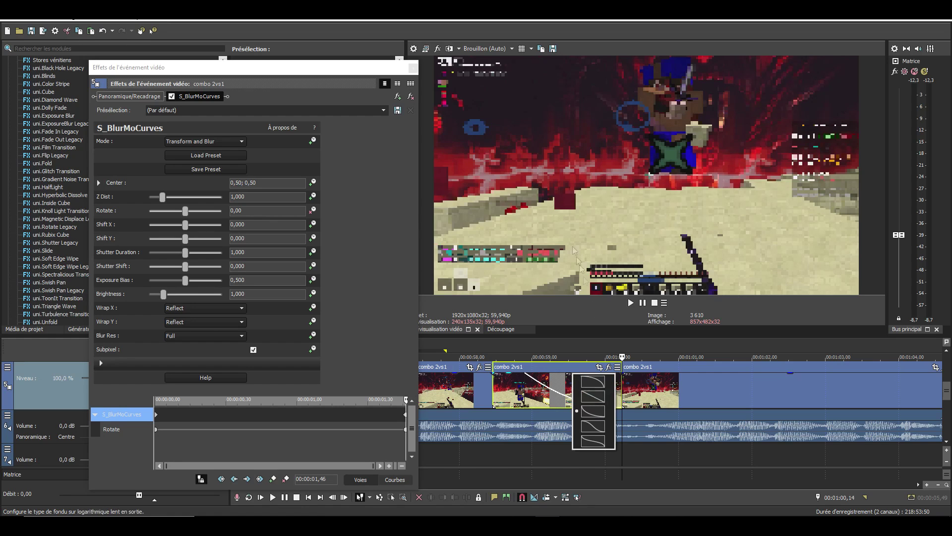
Close the event effects window, copy the clip at 00:00:22,55 and paste its event attributes onto the faded segment starting at 00:00:58,27
{"action": "left_click", "coordinate": [413, 68]}
{"action": "scroll", "coordinate": [294, 391], "scroll_direction": "down", "scroll_amount": 5}
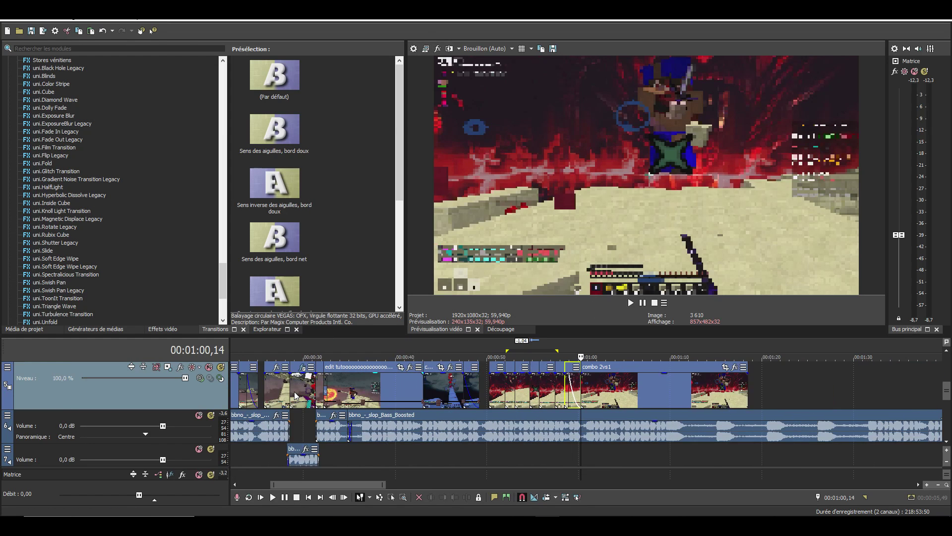
{"action": "left_click", "coordinate": [280, 392]}
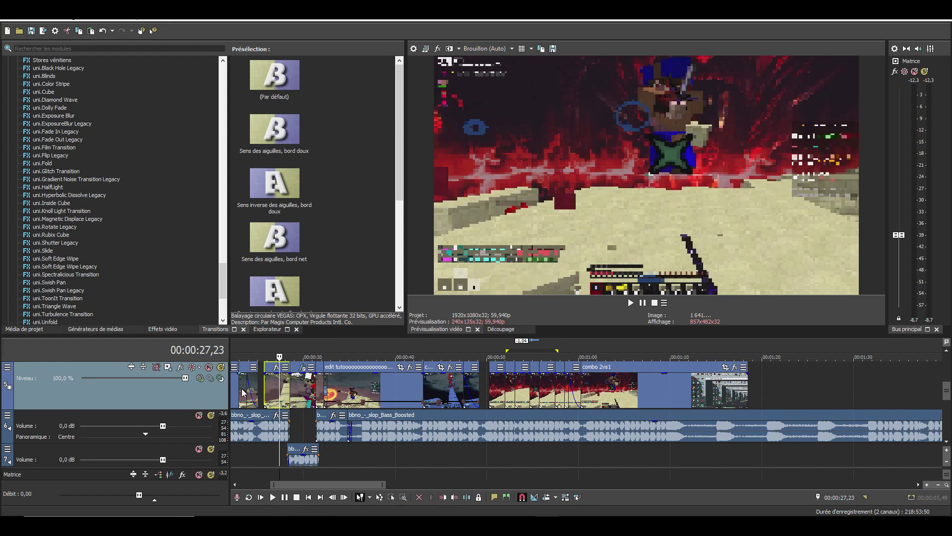
{"action": "left_click", "coordinate": [242, 392]}
{"action": "right_click", "coordinate": [243, 388]}
{"action": "left_click", "coordinate": [259, 138]}
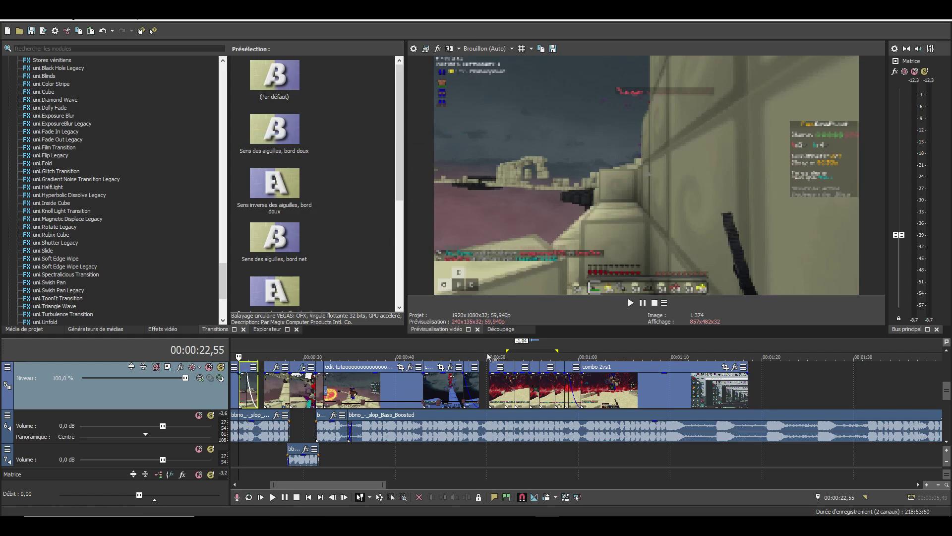
{"action": "left_click", "coordinate": [581, 392]}
{"action": "scroll", "coordinate": [582, 391], "scroll_direction": "up", "scroll_amount": 8}
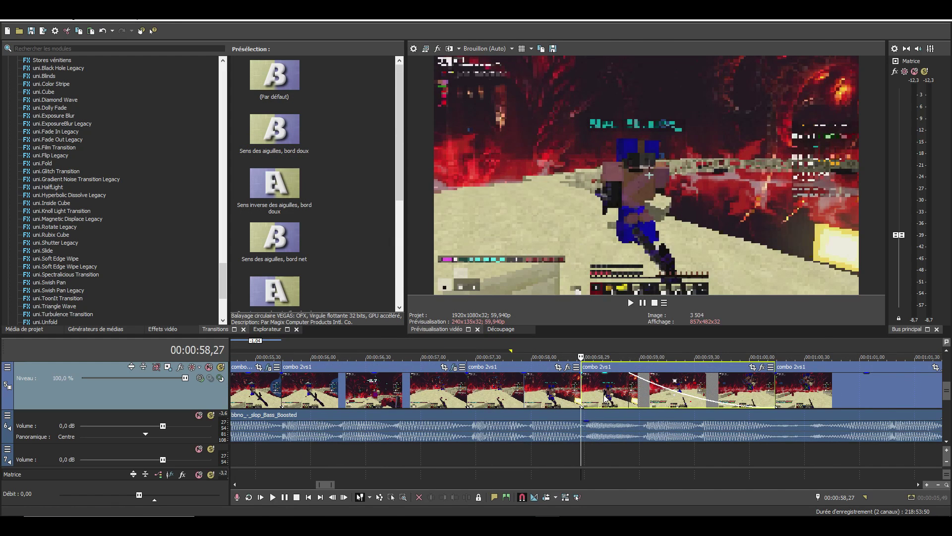
{"action": "right_click", "coordinate": [601, 397]}
{"action": "left_click", "coordinate": [634, 156]}
Set the loop region around the faded segment, starting at 00:00:58,17 and ending slightly past the segment's end
{"action": "double_click", "coordinate": [610, 397]}
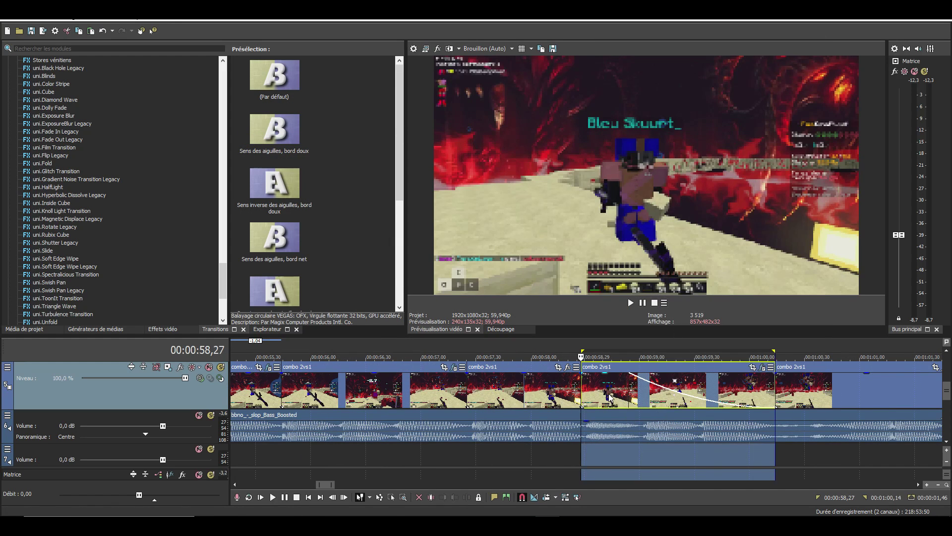
{"action": "left_click_drag", "start_coordinate": [566, 352], "coordinate": [562, 352]}
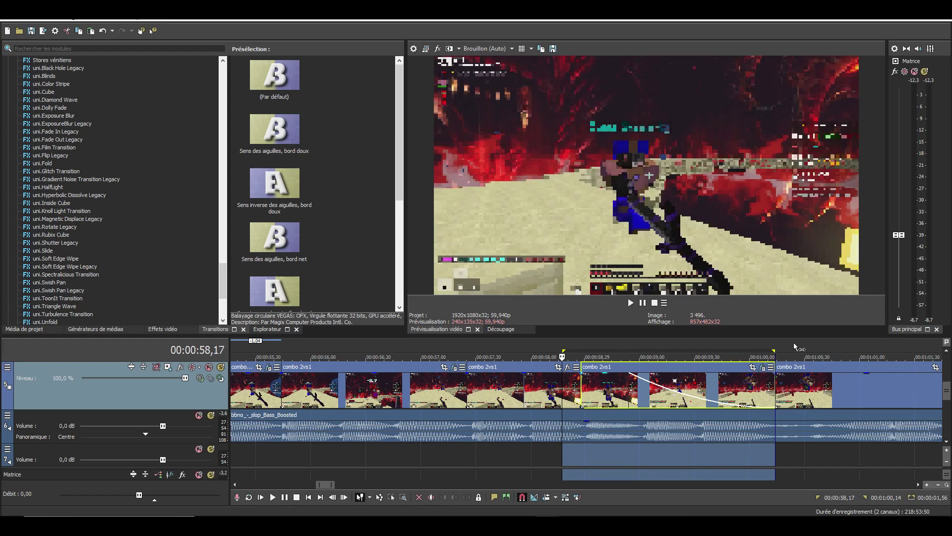
{"action": "left_click_drag", "start_coordinate": [772, 348], "coordinate": [803, 349]}
Move the last combo 2vs1 clip further along the track, leaving a gap of about one second after the faded segment
{"action": "left_click", "coordinate": [809, 385]}
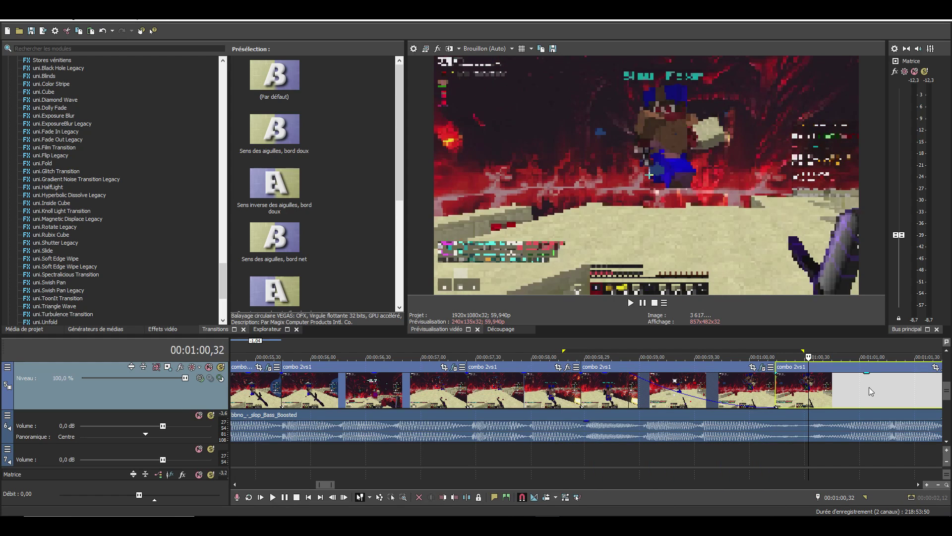
{"action": "left_click", "coordinate": [891, 389]}
{"action": "left_click_drag", "start_coordinate": [852, 390], "coordinate": [917, 392]}
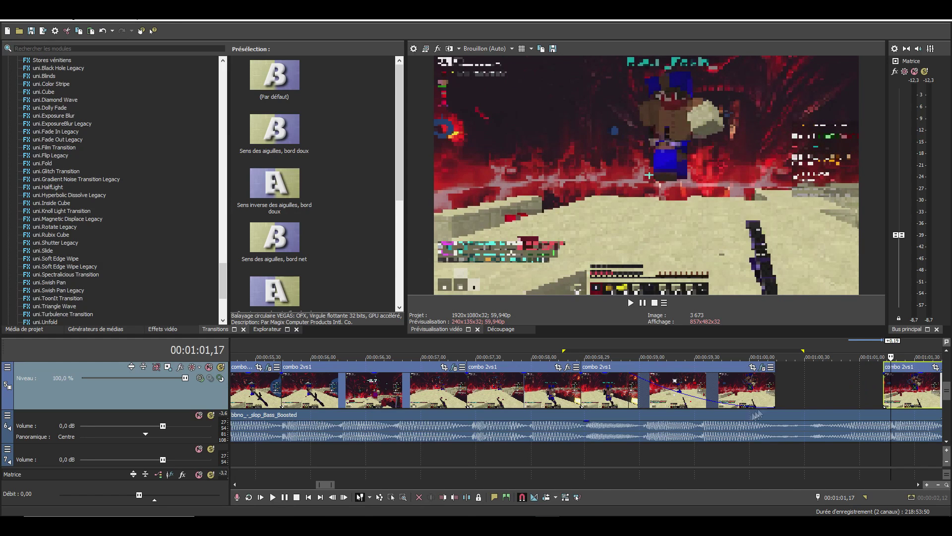
Extend the loop region to 00:01:02,33 and play back the fade-out, the gap and the start of the last clip
{"action": "scroll", "coordinate": [757, 413], "scroll_direction": "down", "scroll_amount": 1}
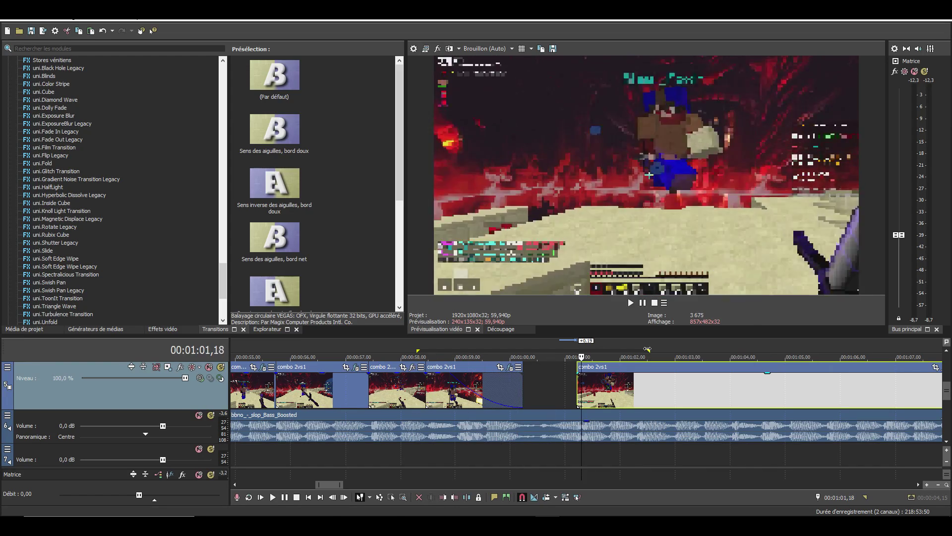
{"action": "key", "text": "space"}
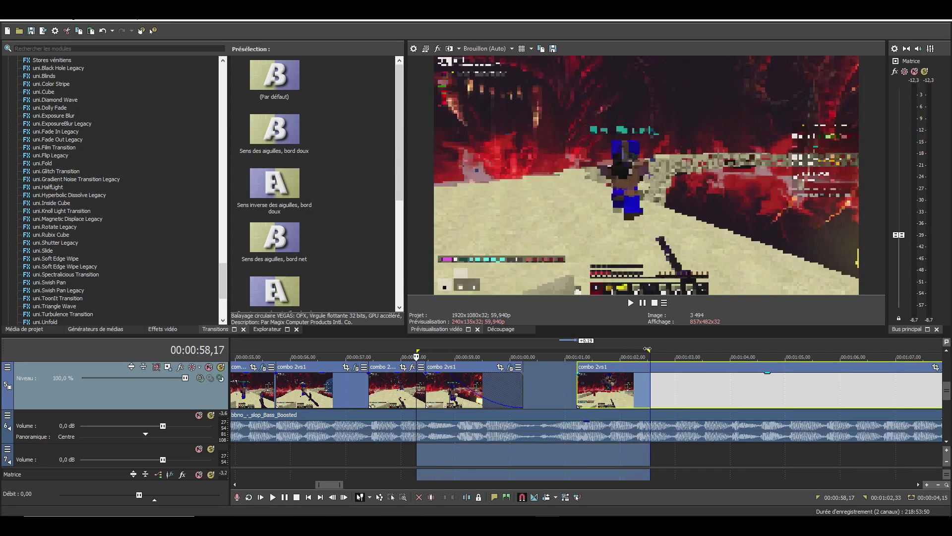
{"action": "key", "text": "space"}
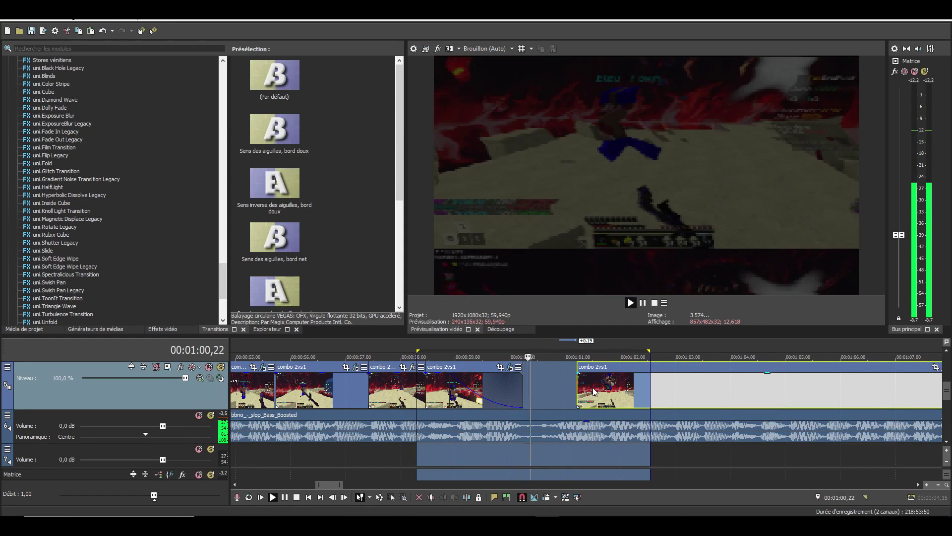
{"action": "left_click", "coordinate": [566, 392]}
{"action": "scroll", "coordinate": [593, 388], "scroll_direction": "down", "scroll_amount": 5}
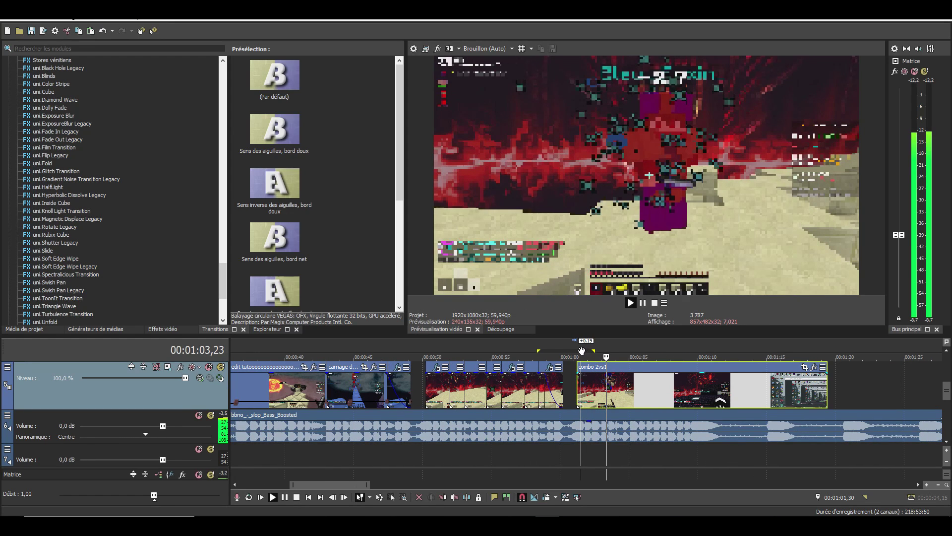
{"action": "key", "text": "space"}
Set the loop region to start at 00:01:00,56 and run across the last combo 2vs1 clip
{"action": "scroll", "coordinate": [619, 387], "scroll_direction": "down", "scroll_amount": 6}
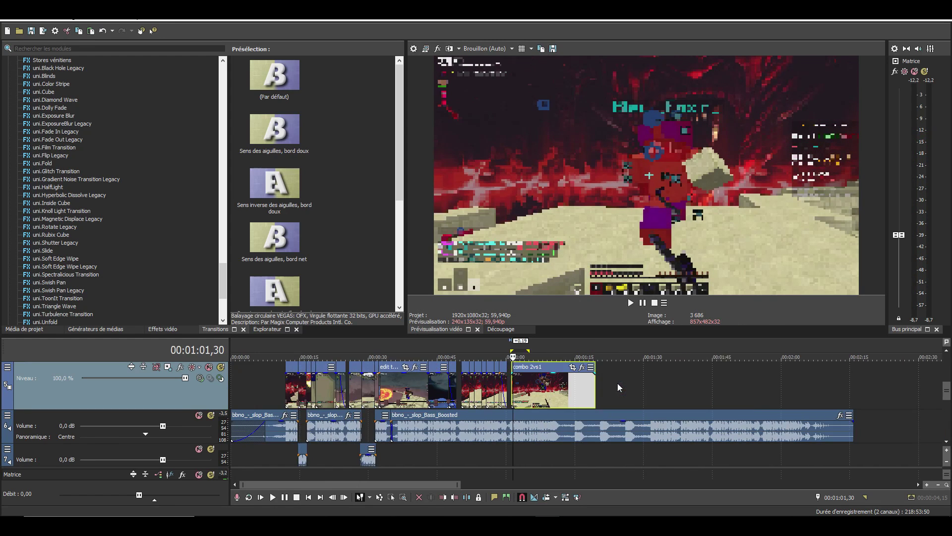
{"action": "scroll", "coordinate": [796, 410], "scroll_direction": "up", "scroll_amount": 6}
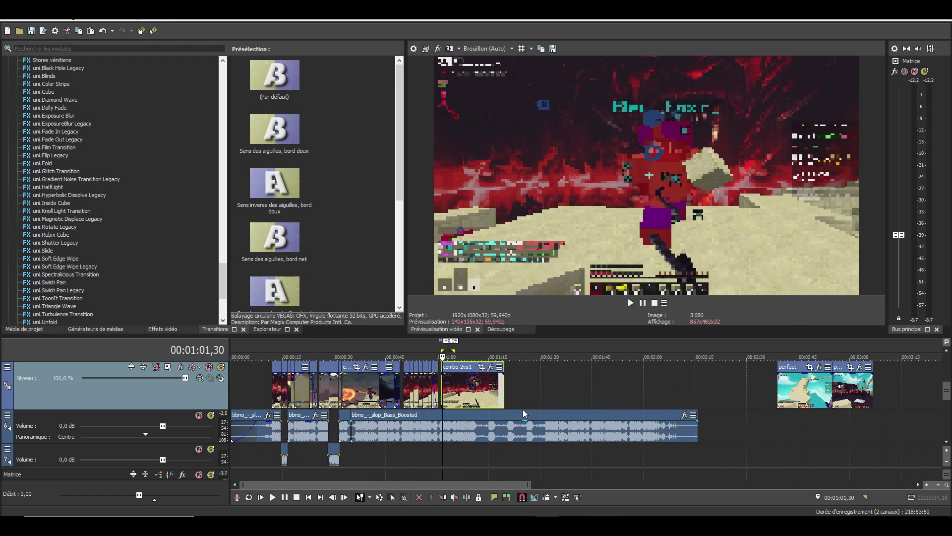
{"action": "scroll", "coordinate": [523, 407], "scroll_direction": "up", "scroll_amount": 4}
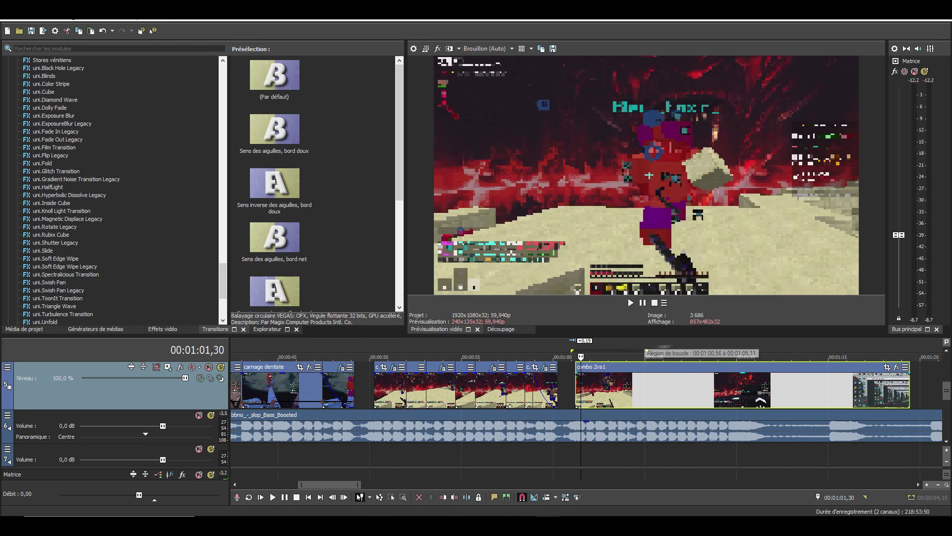
{"action": "scroll", "coordinate": [639, 393], "scroll_direction": "up", "scroll_amount": 1}
{"action": "scroll", "coordinate": [587, 390], "scroll_direction": "up", "scroll_amount": 3}
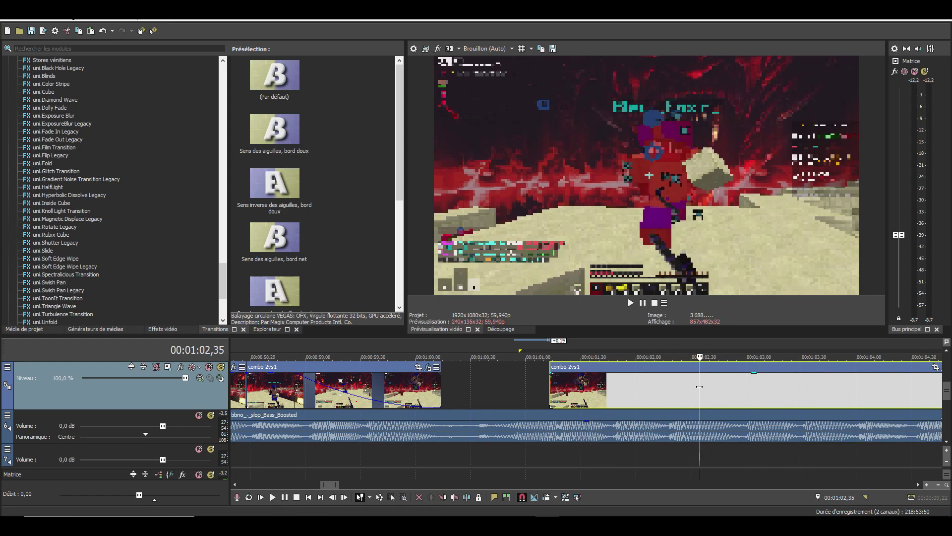
Play the last combo 2vs1 clip, split it at 00:01:04,07 and delete the part after the cut
{"action": "scroll", "coordinate": [699, 386], "scroll_direction": "down", "scroll_amount": 2}
{"action": "key", "text": "space"}
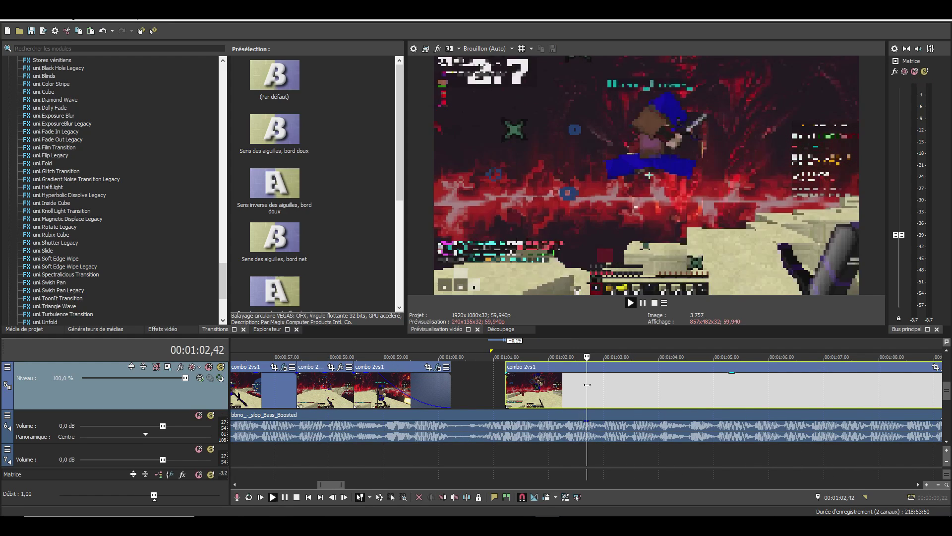
{"action": "scroll", "coordinate": [591, 385], "scroll_direction": "down", "scroll_amount": 2}
{"action": "scroll", "coordinate": [591, 385], "scroll_direction": "up", "scroll_amount": 1}
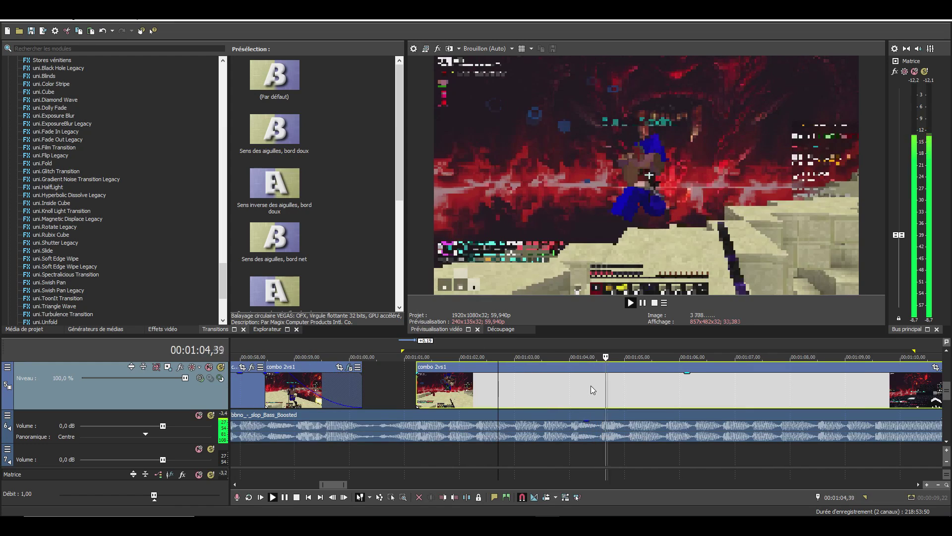
{"action": "left_click", "coordinate": [576, 397]}
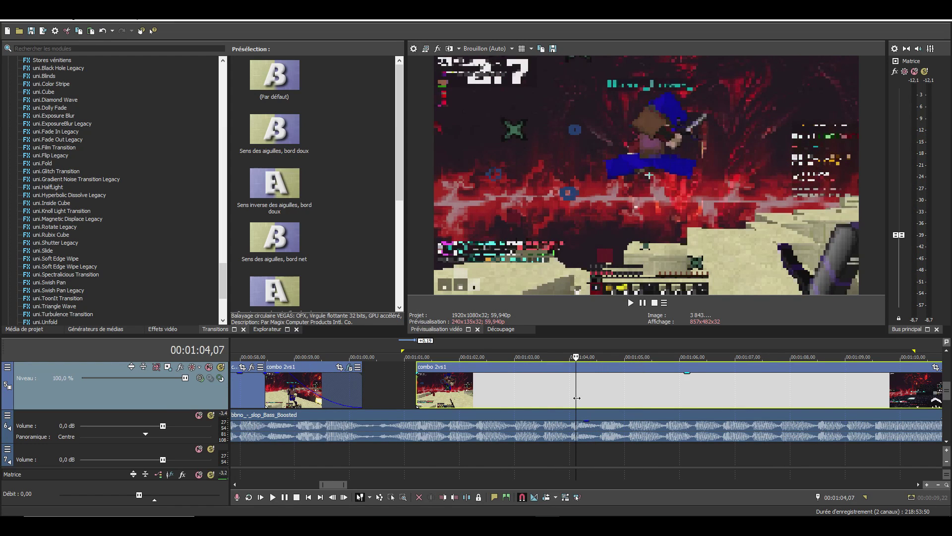
{"action": "key", "text": "s"}
{"action": "left_click", "coordinate": [620, 397]}
{"action": "scroll", "coordinate": [583, 409], "scroll_direction": "down", "scroll_amount": 1}
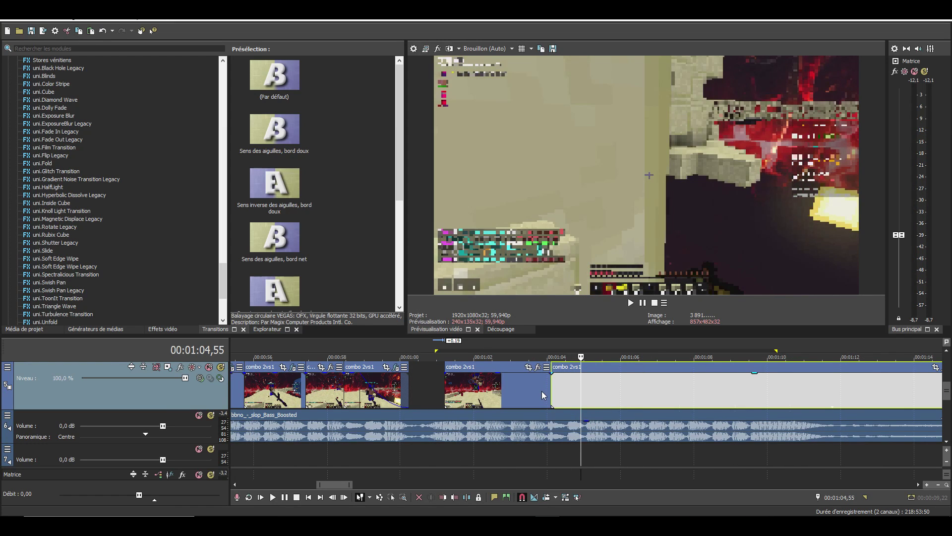
{"action": "key", "text": "Delete"}
Split the bbno_-_slop_Bass_Boosted music near the end of the last combo 2vs1 clip and move the second part to the audio track below
{"action": "left_click", "coordinate": [542, 393]}
{"action": "left_click", "coordinate": [549, 436]}
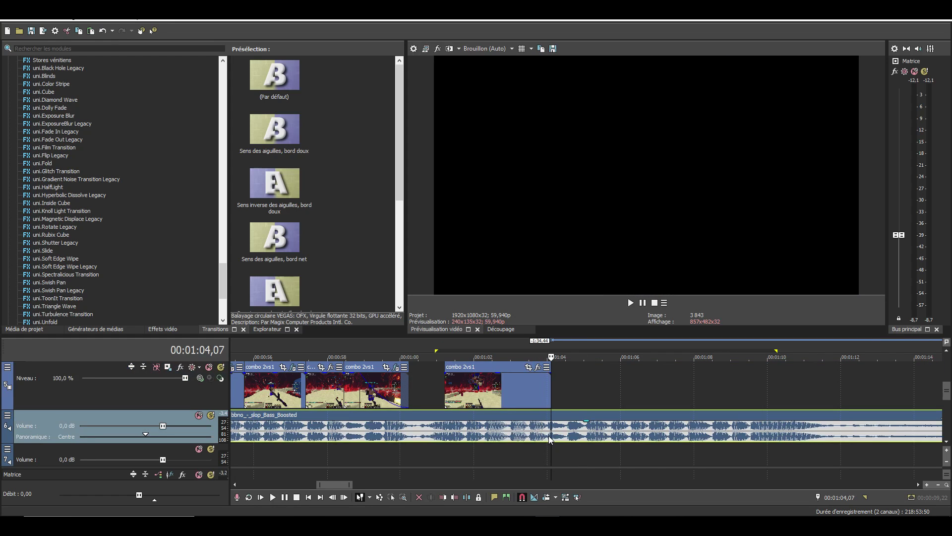
{"action": "scroll", "coordinate": [550, 436], "scroll_direction": "up", "scroll_amount": 3}
{"action": "key", "text": "s"}
{"action": "left_click", "coordinate": [601, 435]}
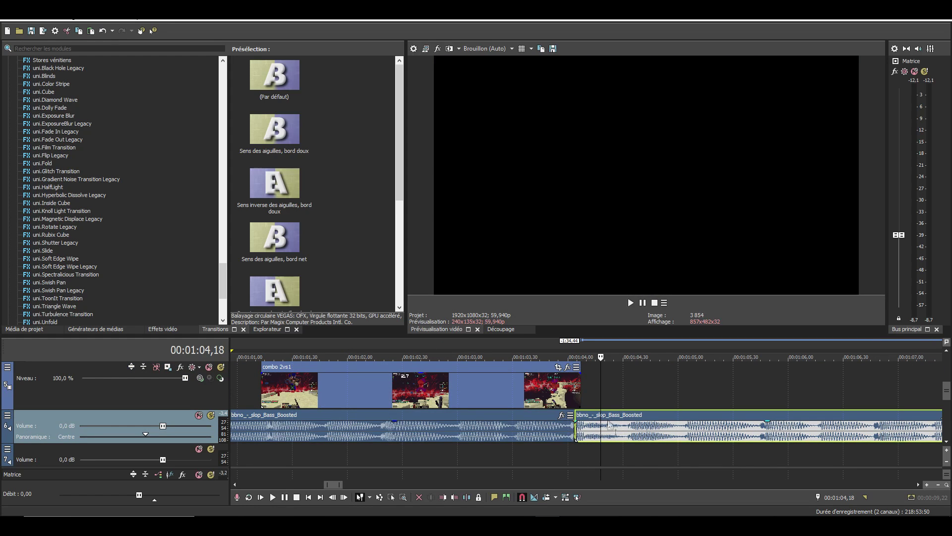
{"action": "left_click_drag", "start_coordinate": [601, 434], "coordinate": [638, 451]}
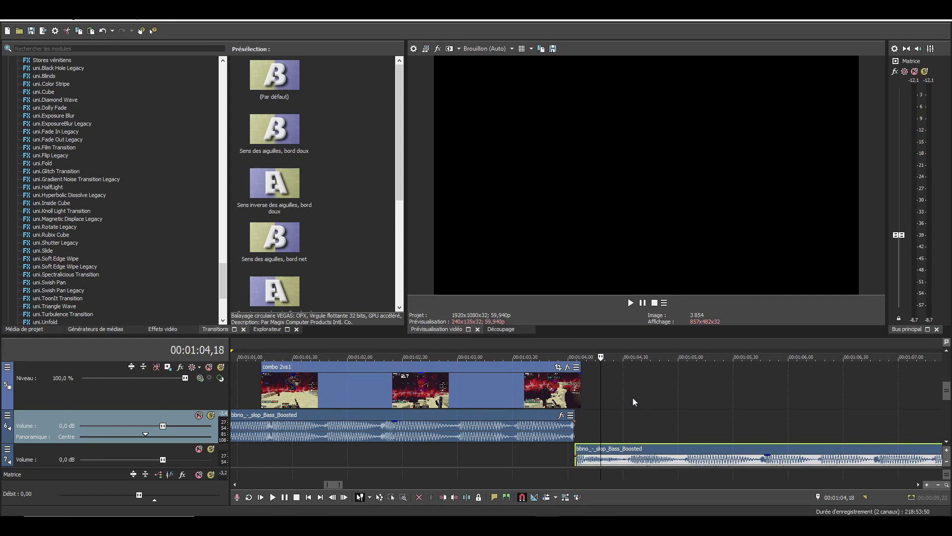
Extend the end of the first music part slightly and add a fade-in of about 8 frames to the second part
{"action": "scroll", "coordinate": [582, 388], "scroll_direction": "down", "scroll_amount": 1}
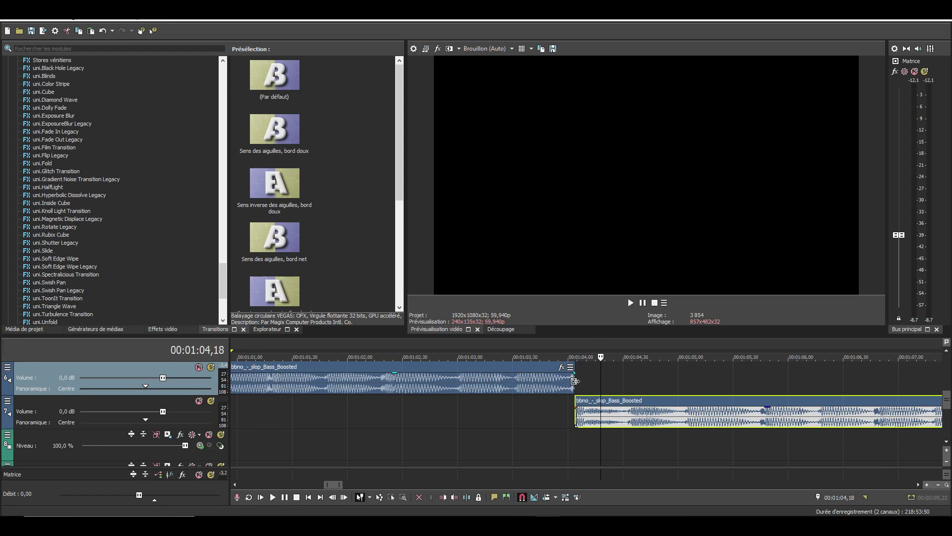
{"action": "left_click_drag", "start_coordinate": [578, 382], "coordinate": [583, 381]}
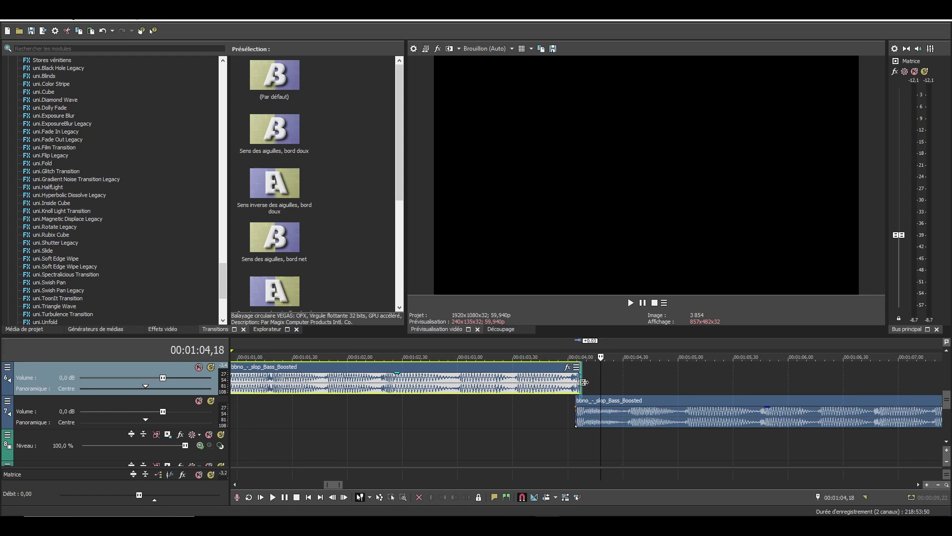
{"action": "left_click", "coordinate": [600, 418]}
{"action": "key", "text": "space"}
{"action": "left_click_drag", "start_coordinate": [576, 407], "coordinate": [589, 409]}
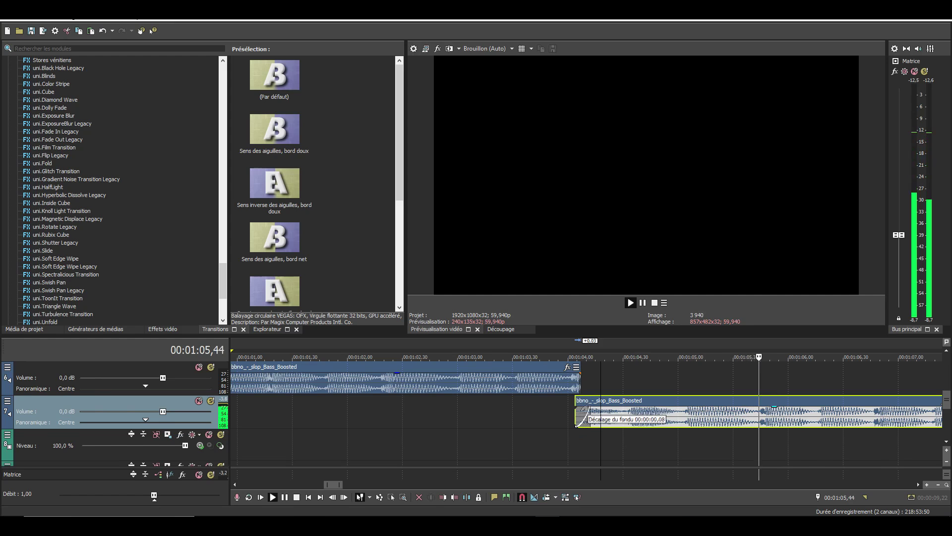
Extend the start of the second music part slightly earlier to overlap the first, and play back the transition
{"action": "left_click", "coordinate": [555, 415]}
{"action": "scroll", "coordinate": [639, 419], "scroll_direction": "up", "scroll_amount": 1}
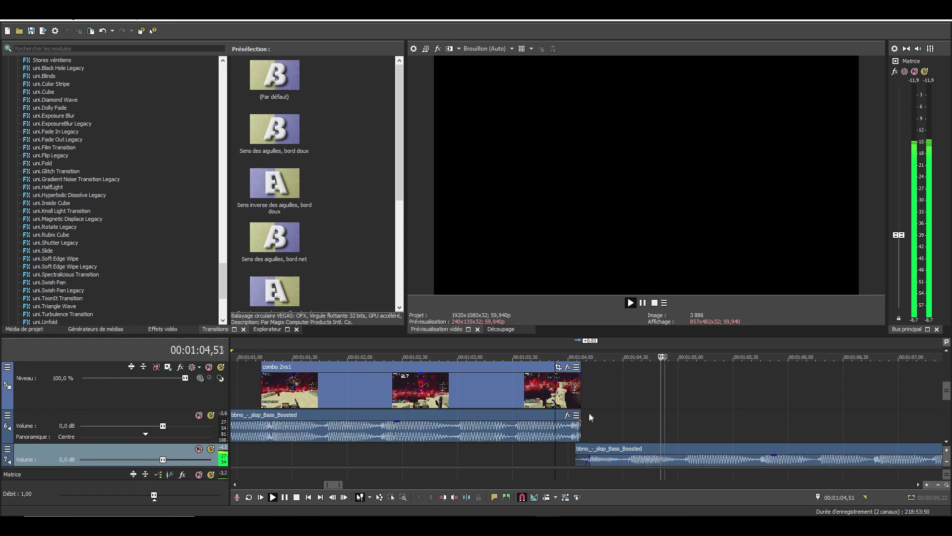
{"action": "left_click", "coordinate": [557, 433]}
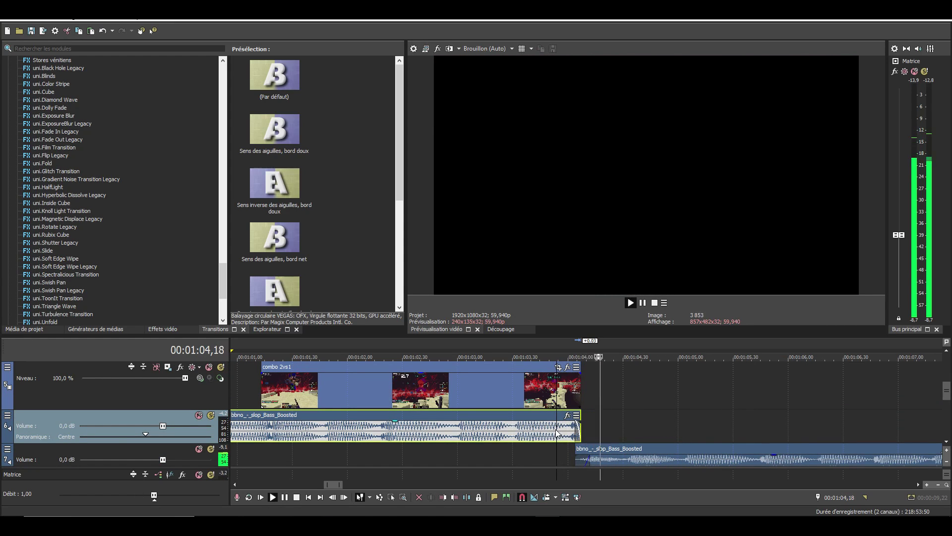
{"action": "scroll", "coordinate": [555, 431], "scroll_direction": "down", "scroll_amount": 1}
{"action": "left_click_drag", "start_coordinate": [575, 421], "coordinate": [566, 422]}
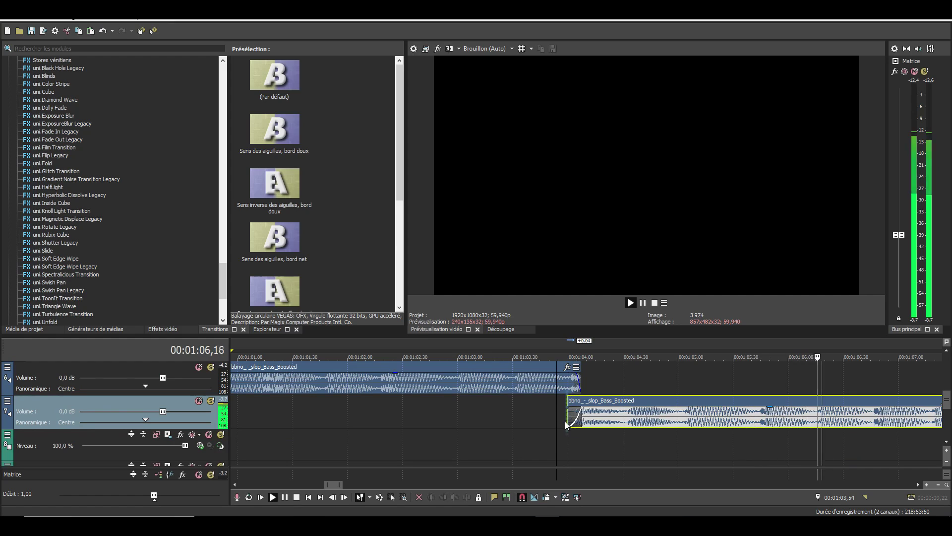
{"action": "left_click", "coordinate": [566, 426]}
{"action": "key", "text": "space"}
{"action": "key", "text": "space"}
{"action": "key", "text": "space"}
{"action": "key", "text": "space"}
{"action": "key", "text": "space"}
{"action": "scroll", "coordinate": [619, 404], "scroll_direction": "up", "scroll_amount": 1}
Open the video effects of track 1 at the S_DissolveShake keyframe near 00:00:31,34 and bring its keyframe lanes into view
{"action": "scroll", "coordinate": [619, 404], "scroll_direction": "down", "scroll_amount": 3}
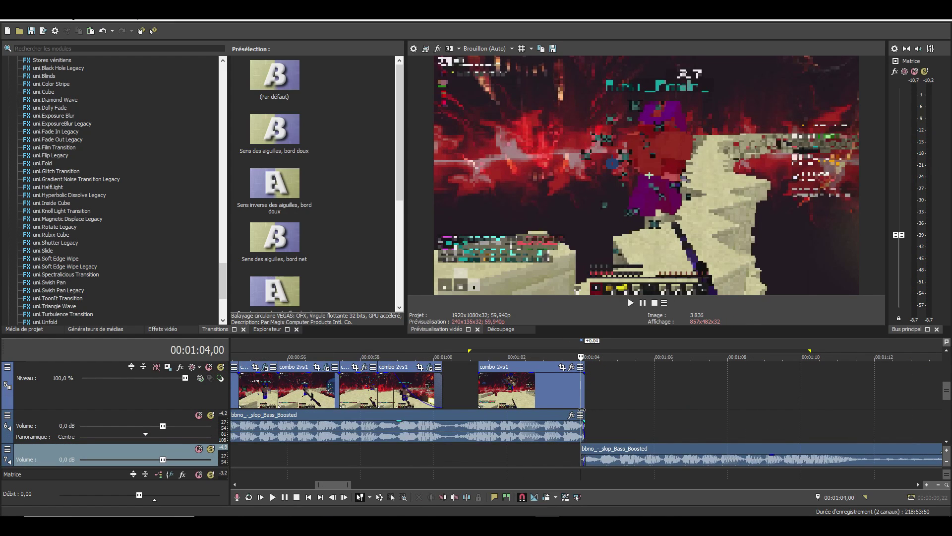
{"action": "scroll", "coordinate": [581, 409], "scroll_direction": "down", "scroll_amount": 2}
{"action": "scroll", "coordinate": [536, 412], "scroll_direction": "up", "scroll_amount": 3}
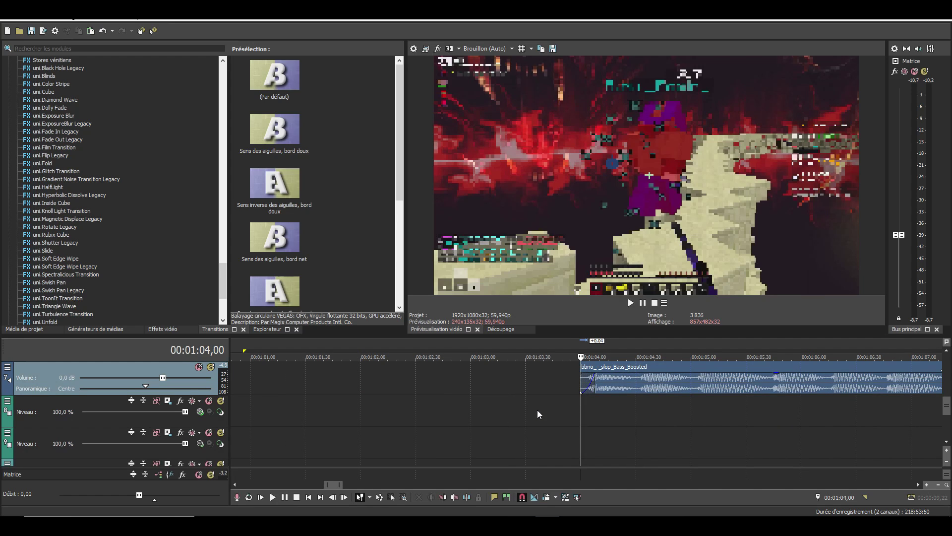
{"action": "scroll", "coordinate": [537, 409], "scroll_direction": "down", "scroll_amount": 2}
{"action": "scroll", "coordinate": [490, 417], "scroll_direction": "down", "scroll_amount": 4}
{"action": "scroll", "coordinate": [490, 416], "scroll_direction": "up", "scroll_amount": 7}
{"action": "scroll", "coordinate": [359, 400], "scroll_direction": "up", "scroll_amount": 2}
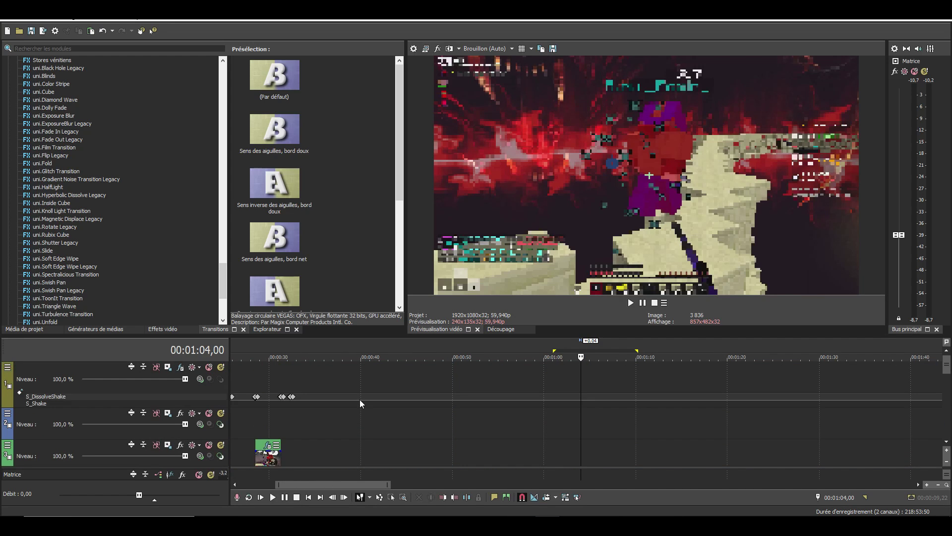
{"action": "double_click", "coordinate": [281, 397]}
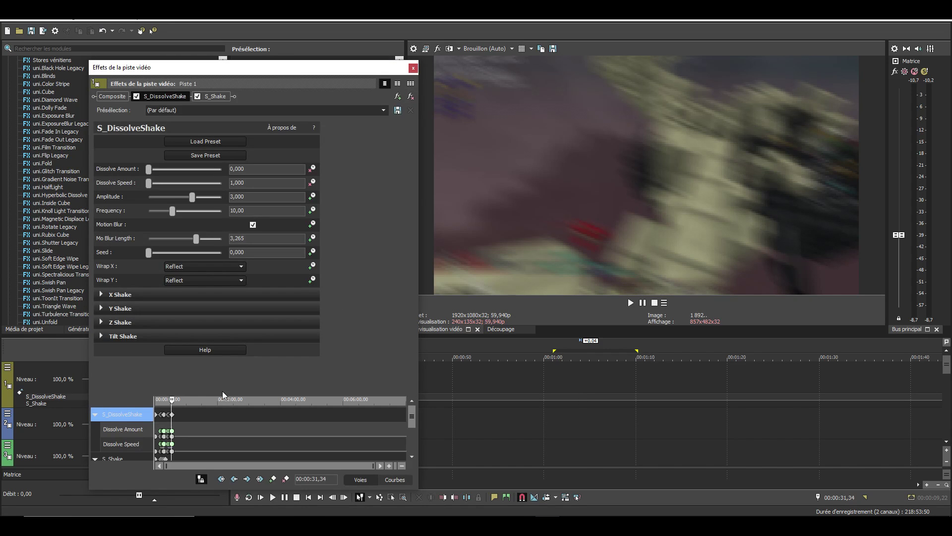
{"action": "scroll", "coordinate": [281, 355], "scroll_direction": "up", "scroll_amount": 10}
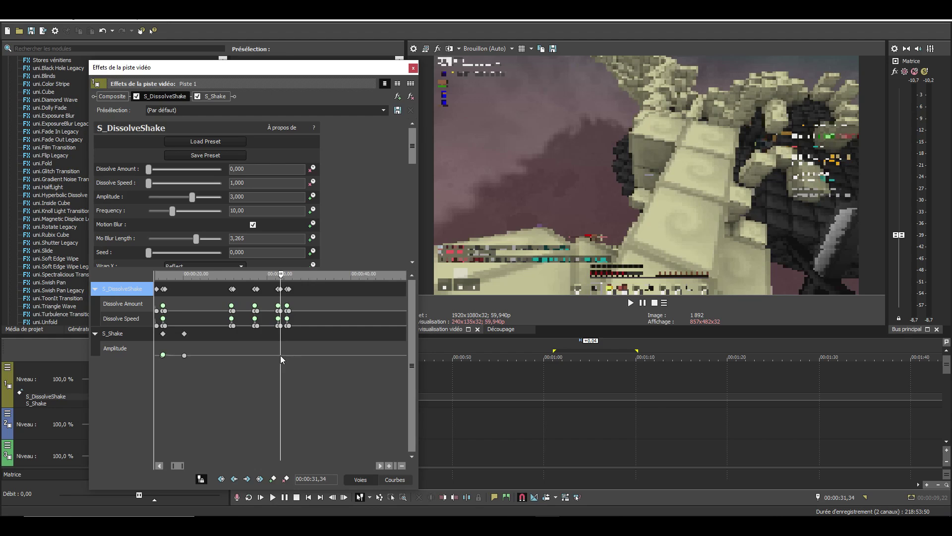
{"action": "scroll", "coordinate": [181, 298], "scroll_direction": "down", "scroll_amount": 6}
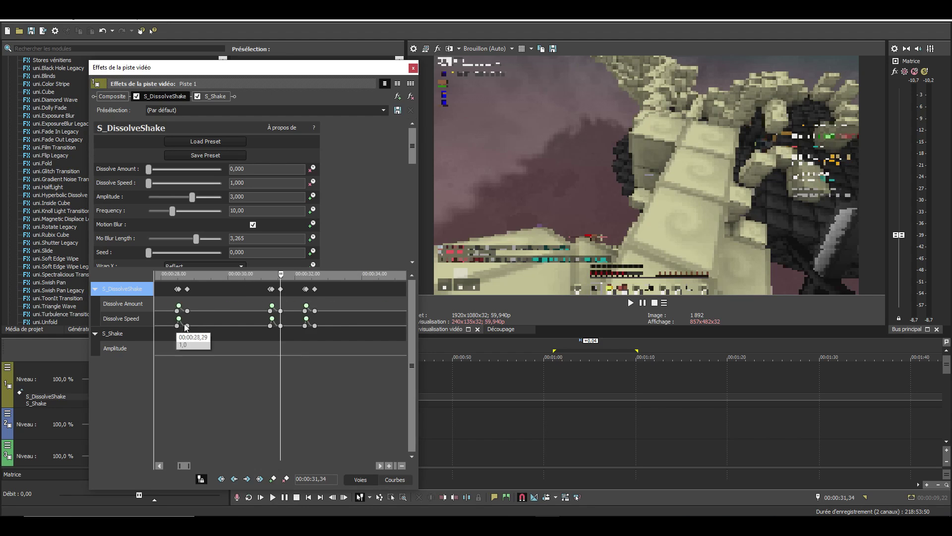
Copy the S_DissolveShake keyframes around 00:00:11,56 together with the S_Shake keyframes at 00:00:11,56 and 00:00:14,31
{"action": "left_click", "coordinate": [177, 289]}
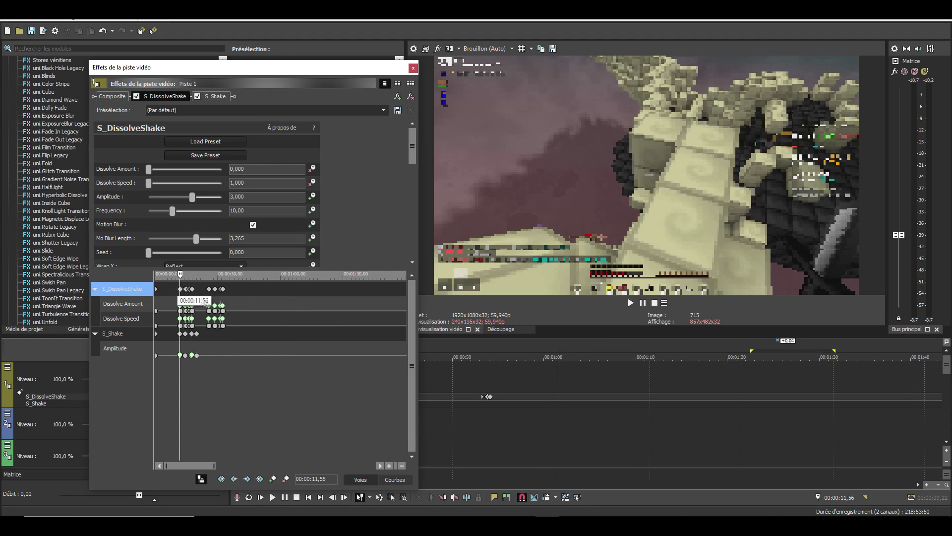
{"action": "scroll", "coordinate": [309, 319], "scroll_direction": "up", "scroll_amount": 5}
{"action": "scroll", "coordinate": [317, 325], "scroll_direction": "down", "scroll_amount": 3}
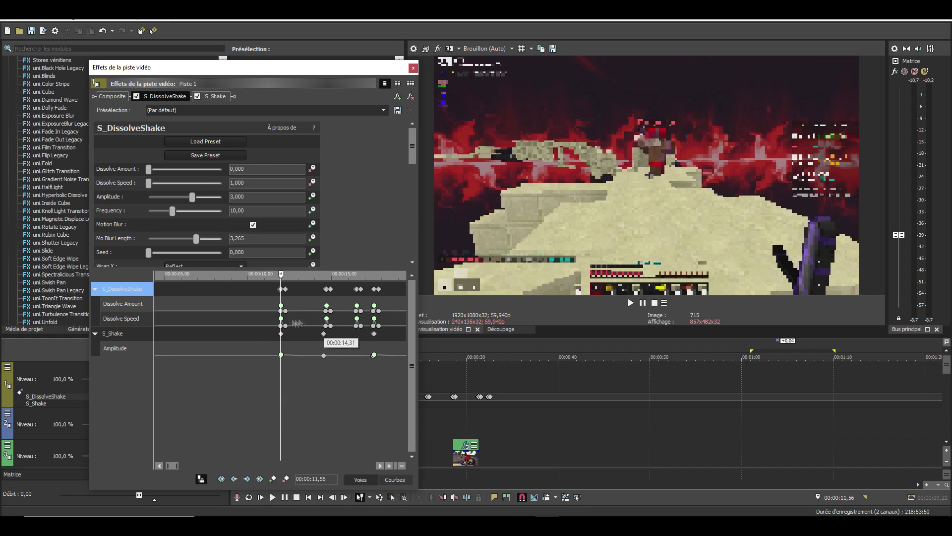
{"action": "left_click", "coordinate": [293, 337]}
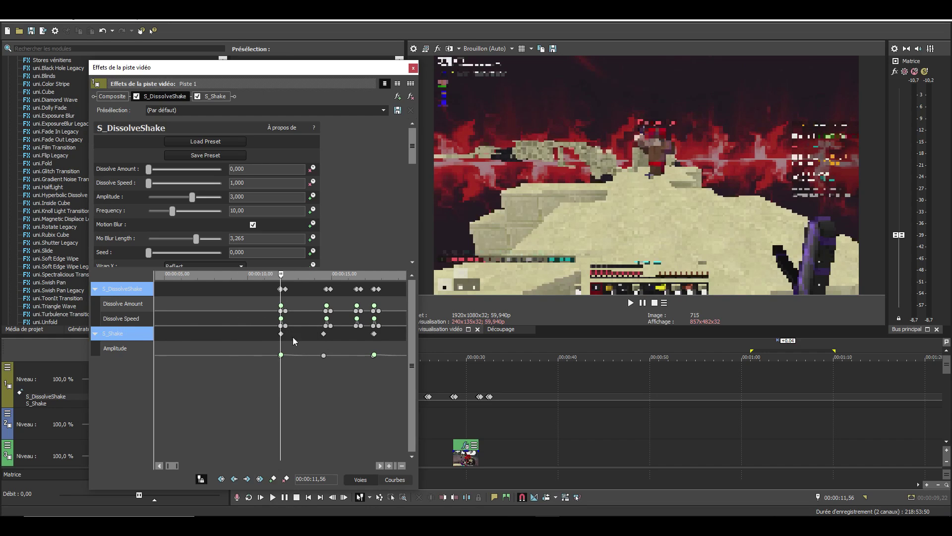
{"action": "left_click", "coordinate": [325, 332]}
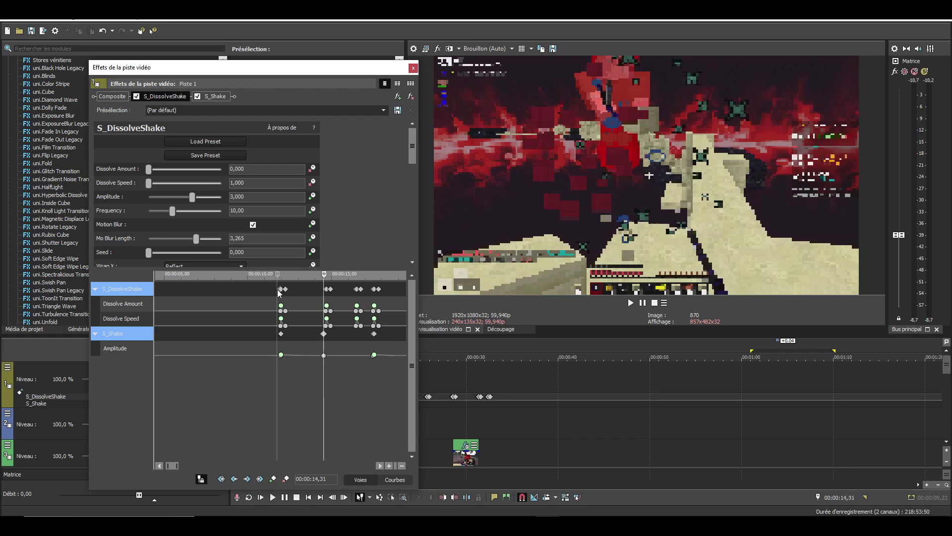
{"action": "left_click", "coordinate": [280, 290]}
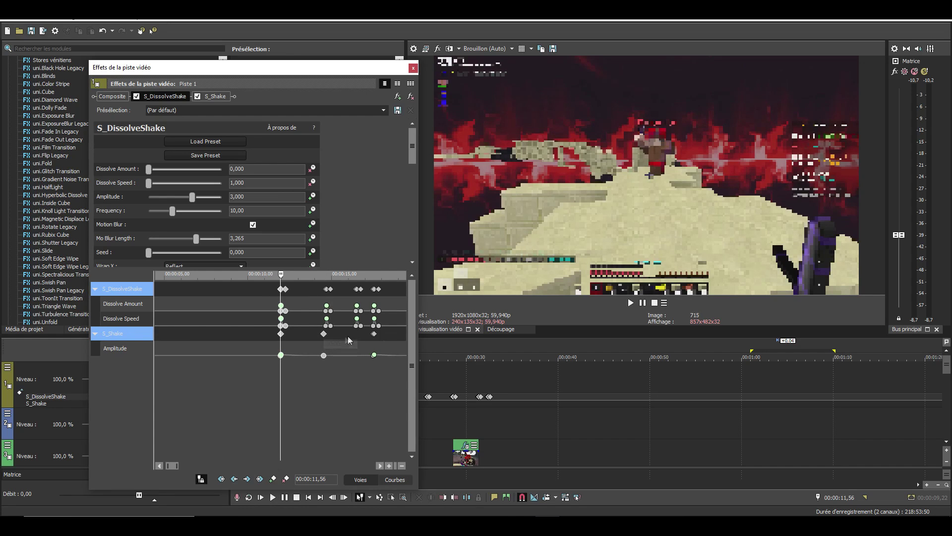
Move the track effects window aside to uncover the timeline and look for the section following the last shake keyframes
{"action": "scroll", "coordinate": [559, 381], "scroll_direction": "down", "scroll_amount": 3}
{"action": "scroll", "coordinate": [521, 399], "scroll_direction": "down", "scroll_amount": 4}
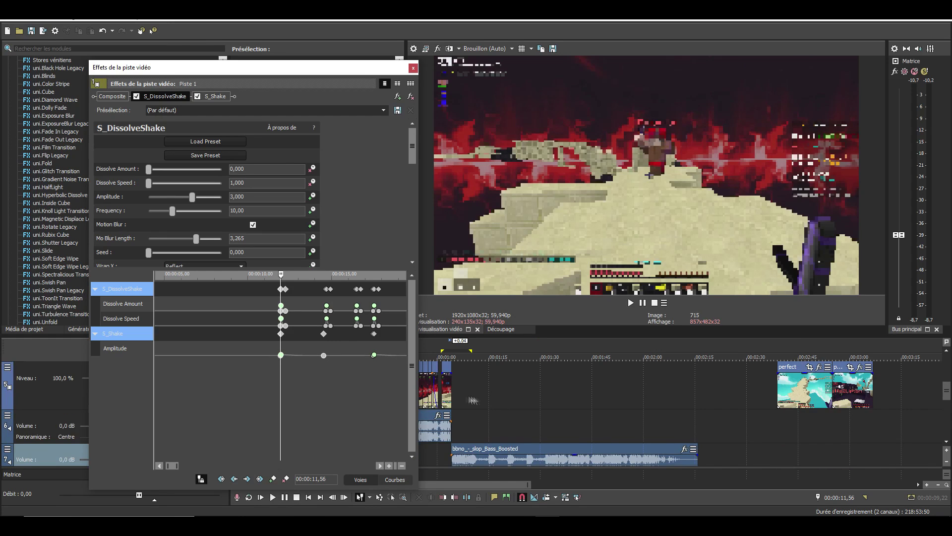
{"action": "scroll", "coordinate": [437, 397], "scroll_direction": "down", "scroll_amount": 3}
{"action": "left_click_drag", "start_coordinate": [211, 69], "coordinate": [50, 76]}
{"action": "left_click", "coordinate": [323, 432]}
{"action": "scroll", "coordinate": [403, 413], "scroll_direction": "up", "scroll_amount": 4}
{"action": "scroll", "coordinate": [626, 411], "scroll_direction": "up", "scroll_amount": 4}
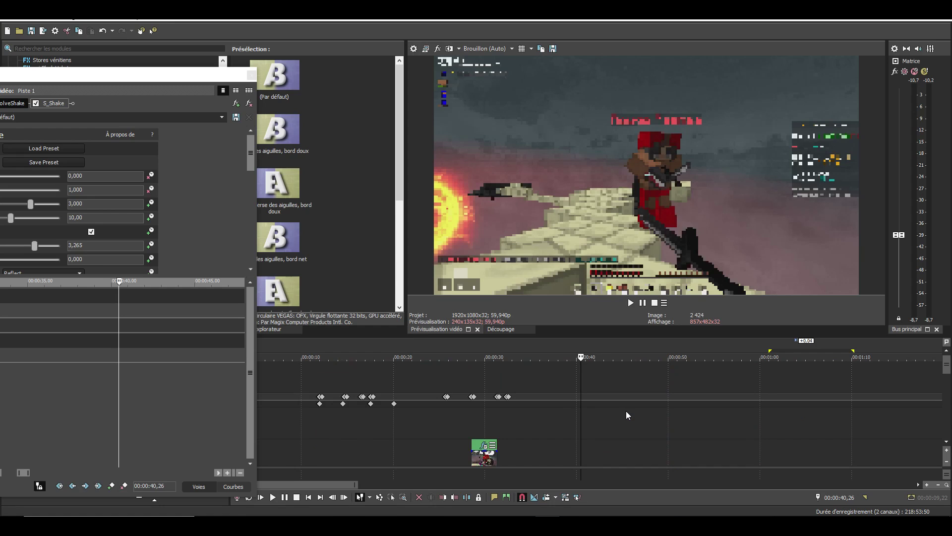
{"action": "scroll", "coordinate": [624, 408], "scroll_direction": "down", "scroll_amount": 2}
{"action": "scroll", "coordinate": [509, 404], "scroll_direction": "up", "scroll_amount": 1}
{"action": "scroll", "coordinate": [510, 403], "scroll_direction": "up", "scroll_amount": 1}
Play the edit tuto clip from about 00:00:32,48 and place the cursor at 00:00:36,22, near the end of the slowed section
{"action": "left_click", "coordinate": [510, 403]}
{"action": "scroll", "coordinate": [547, 412], "scroll_direction": "down", "scroll_amount": 3}
{"action": "scroll", "coordinate": [548, 412], "scroll_direction": "up", "scroll_amount": 3}
{"action": "scroll", "coordinate": [549, 416], "scroll_direction": "up", "scroll_amount": 4}
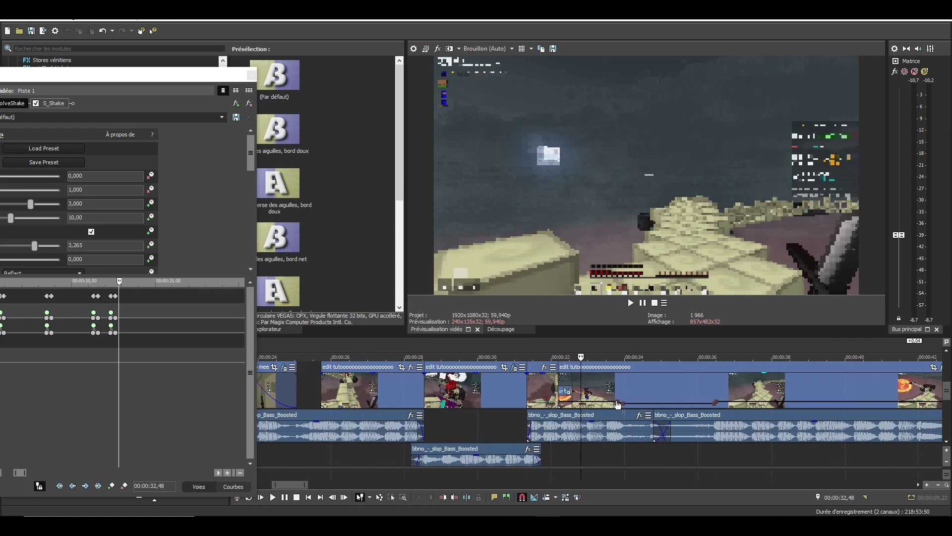
{"action": "key", "text": "space"}
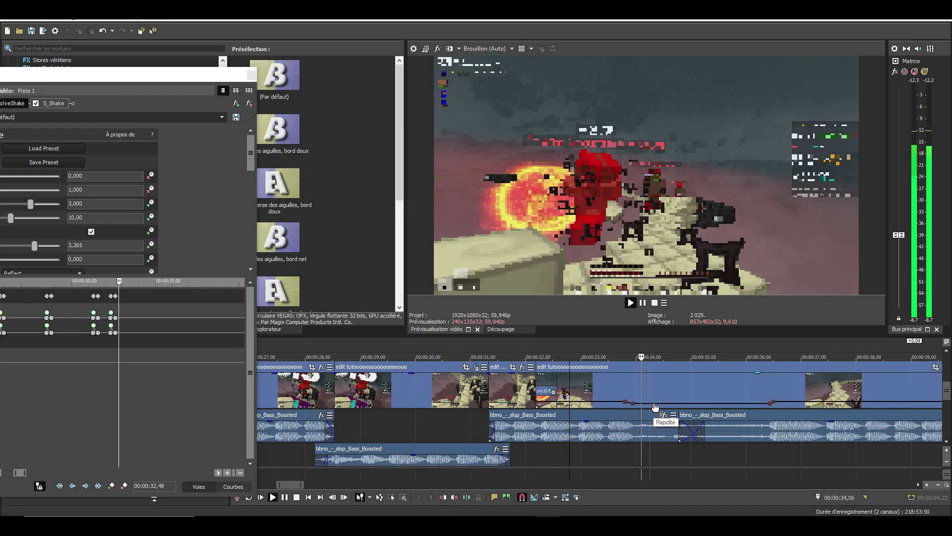
{"action": "scroll", "coordinate": [655, 407], "scroll_direction": "down", "scroll_amount": 4}
{"action": "scroll", "coordinate": [689, 409], "scroll_direction": "up", "scroll_amount": 3}
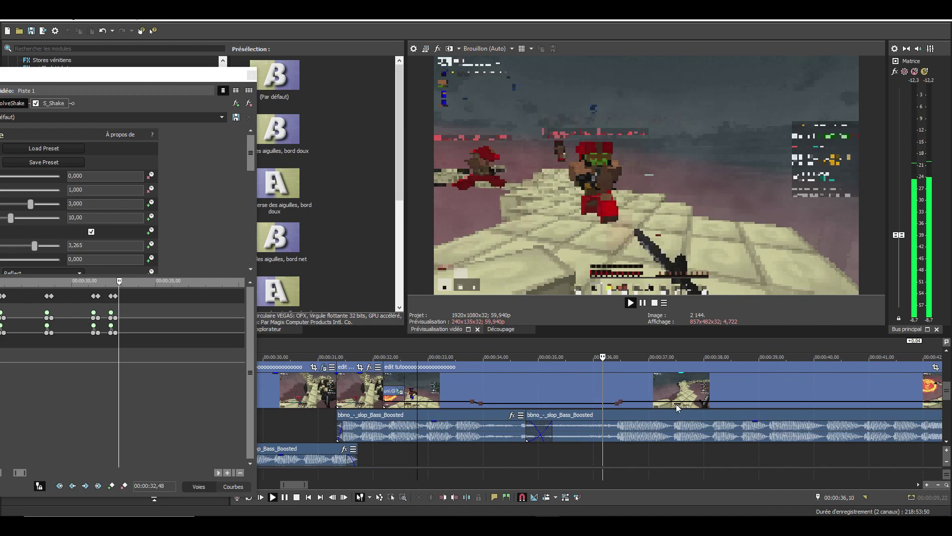
{"action": "left_click", "coordinate": [614, 385]}
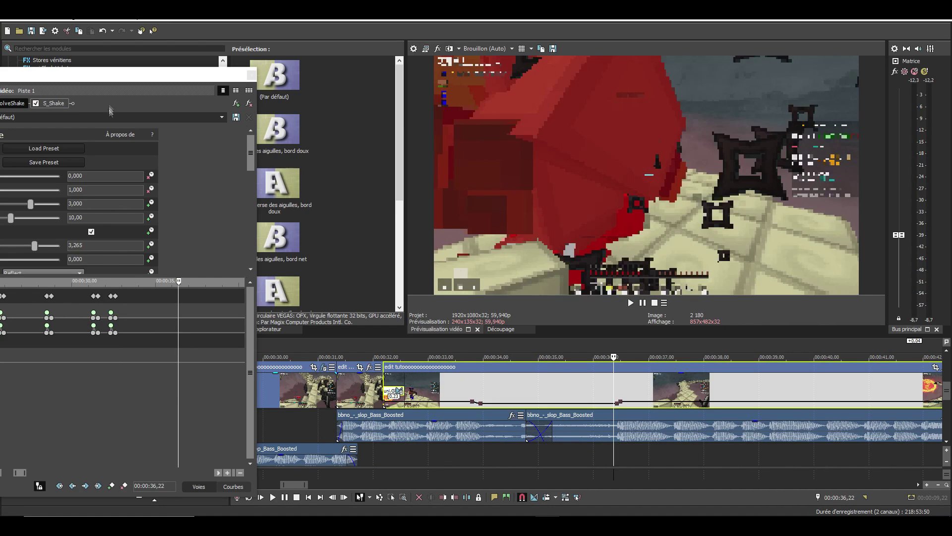
Bring the track effects window back into view and paste the copied shake keyframes at 00:00:36,22
{"action": "left_click_drag", "start_coordinate": [159, 75], "coordinate": [320, 70]}
{"action": "left_click", "coordinate": [138, 293]}
{"action": "key", "text": "ctrl+v"}
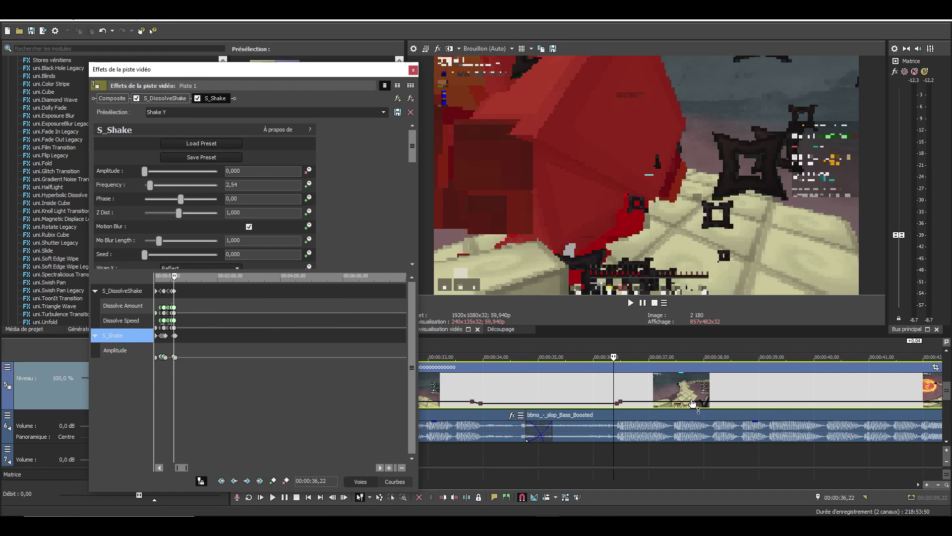
Play back the pasted shake from 00:00:36,35 and place the cursor at 00:00:37,27 to check the effect
{"action": "scroll", "coordinate": [692, 403], "scroll_direction": "down", "scroll_amount": 1}
{"action": "left_click", "coordinate": [589, 390]}
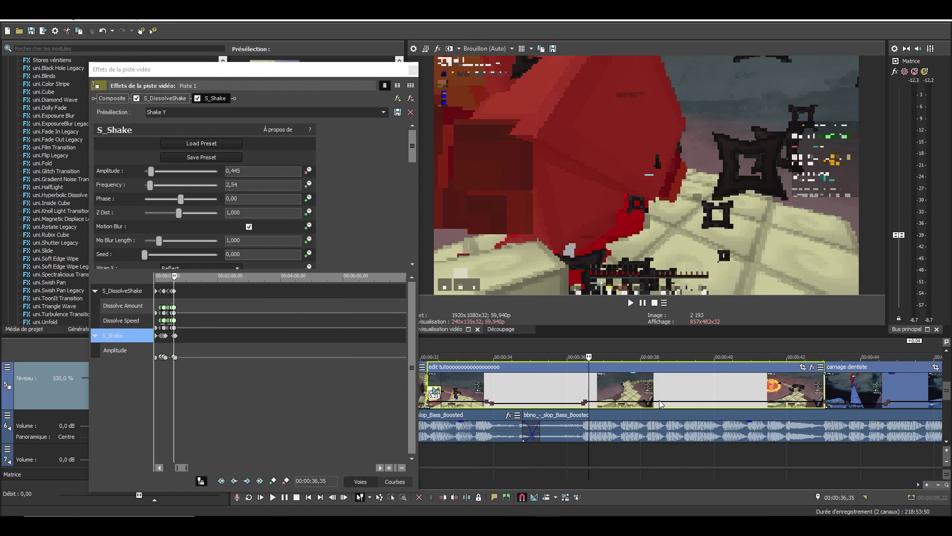
{"action": "key", "text": "space"}
{"action": "scroll", "coordinate": [661, 405], "scroll_direction": "up", "scroll_amount": 3}
{"action": "scroll", "coordinate": [661, 405], "scroll_direction": "down", "scroll_amount": 1}
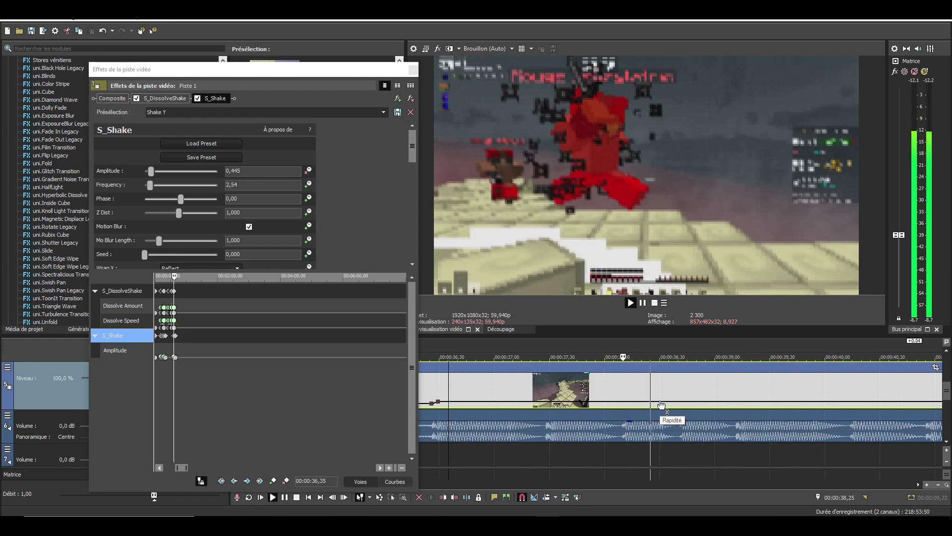
{"action": "key", "text": "space"}
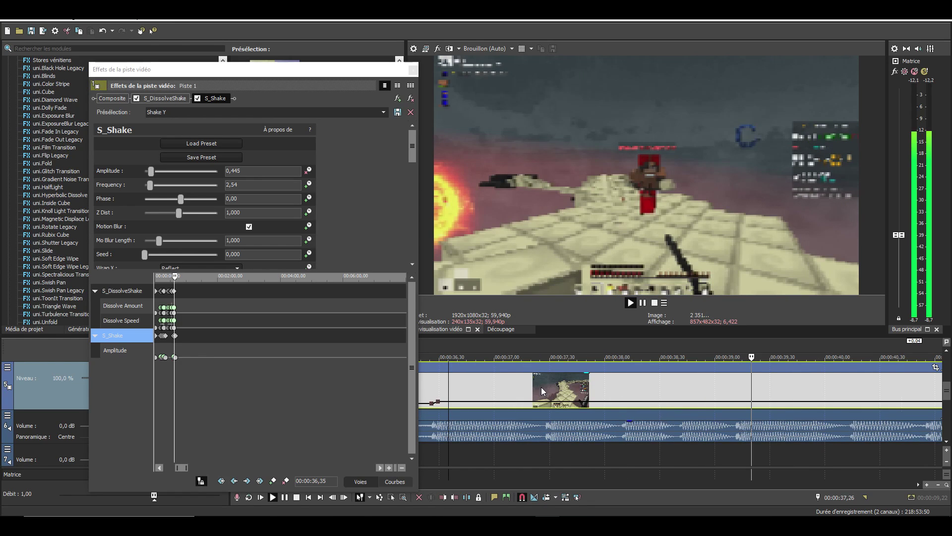
{"action": "left_click", "coordinate": [541, 388]}
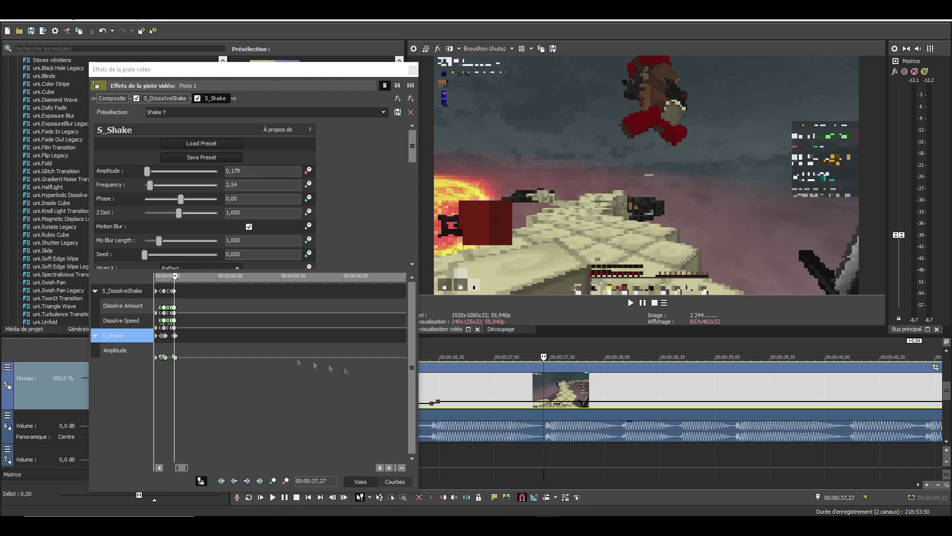
Play the edit tuto clip onward from about 00:00:38,10 to find the next beat that needs a shake
{"action": "left_click", "coordinate": [112, 290]}
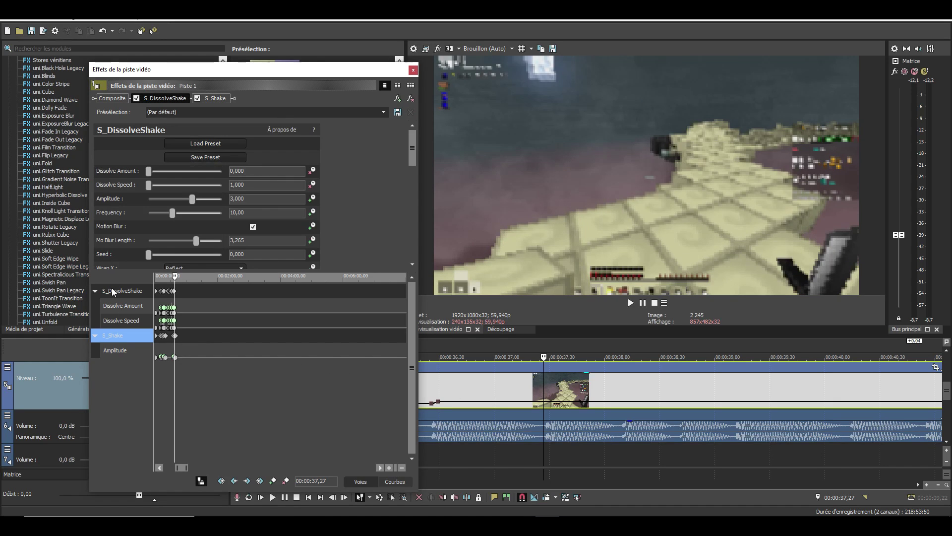
{"action": "left_click", "coordinate": [623, 403]}
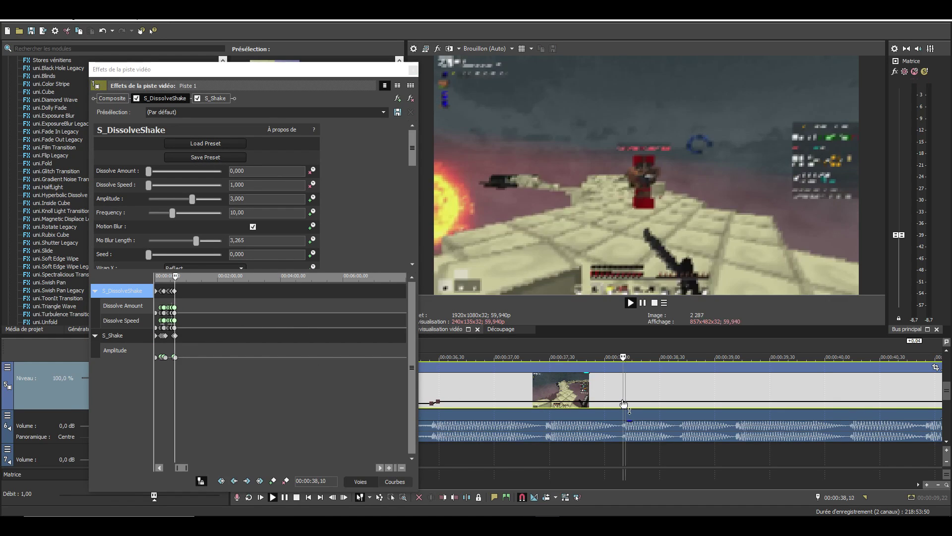
{"action": "scroll", "coordinate": [623, 402], "scroll_direction": "down", "scroll_amount": 2}
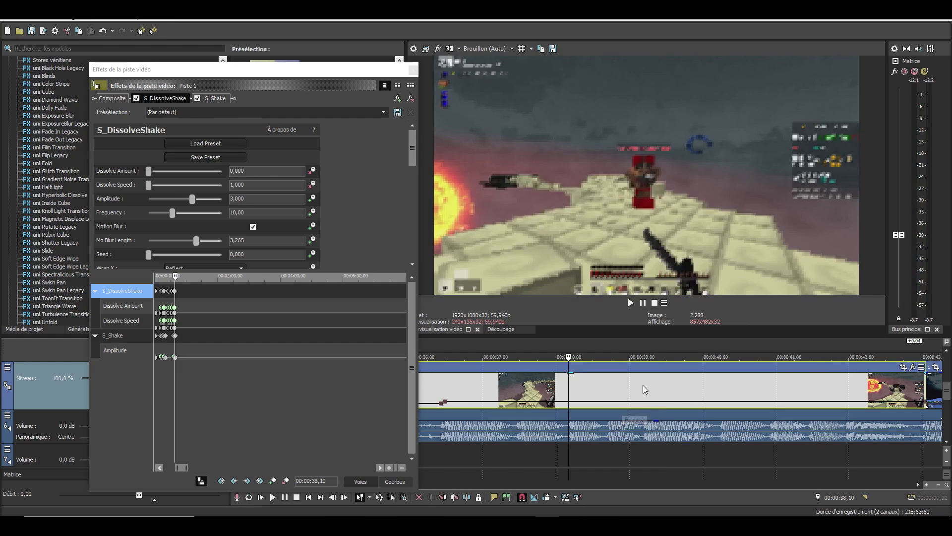
{"action": "left_click", "coordinate": [643, 385]}
{"action": "left_click", "coordinate": [713, 401]}
{"action": "key", "text": "space"}
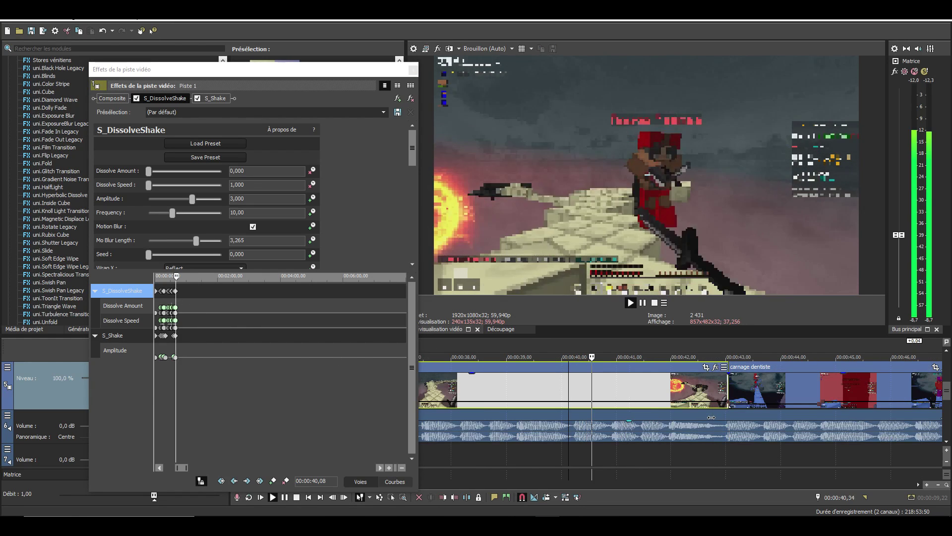
Paste the copied S_DissolveShake keyframes on the beat at 00:00:40,55
{"action": "left_click", "coordinate": [611, 383]}
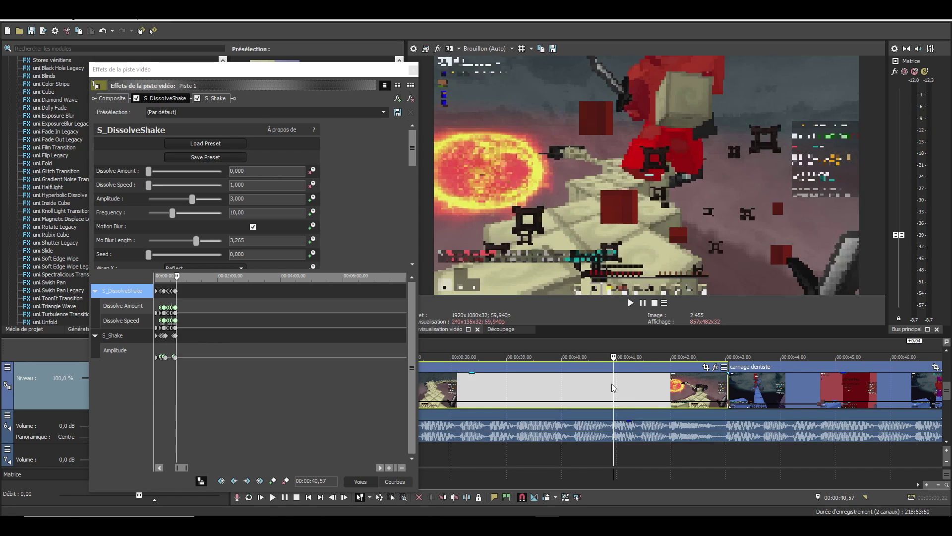
{"action": "left_click", "coordinate": [122, 292]}
{"action": "key", "text": "ctrl+v"}
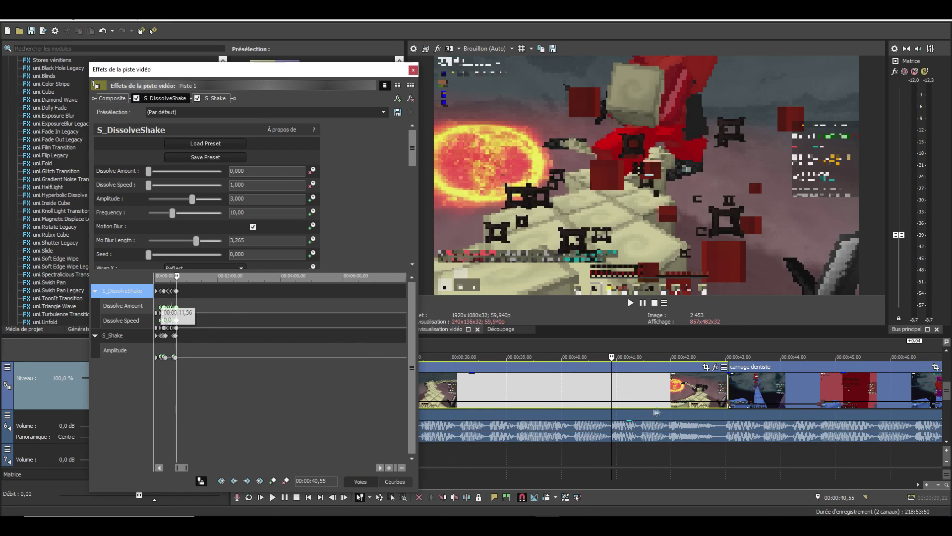
Paste the S_DissolveShake keyframes at 00:00:42,57, just before the carnage dentiste clip, and play the transition from 00:00:42,54
{"action": "left_click", "coordinate": [697, 394]}
{"action": "key", "text": "space"}
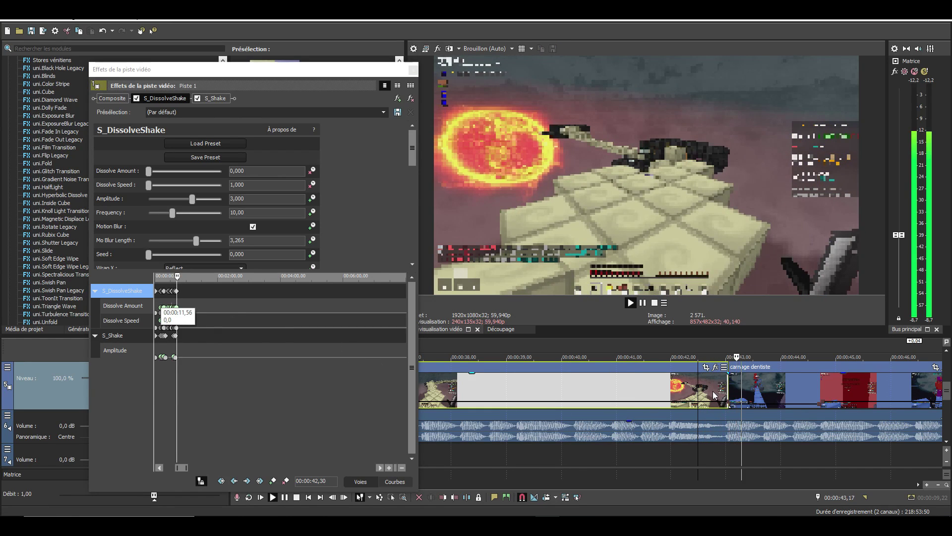
{"action": "key", "text": "space"}
{"action": "left_click", "coordinate": [722, 387]}
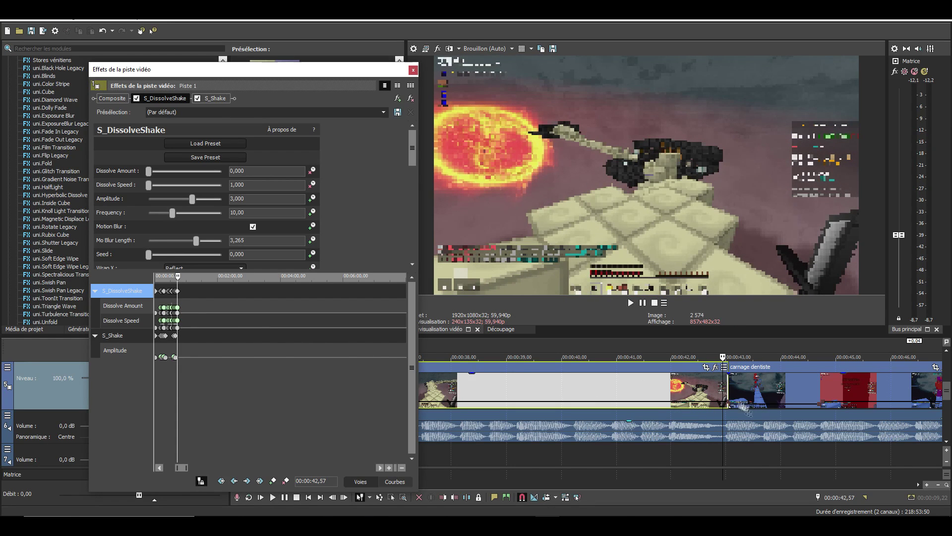
{"action": "key", "text": "space"}
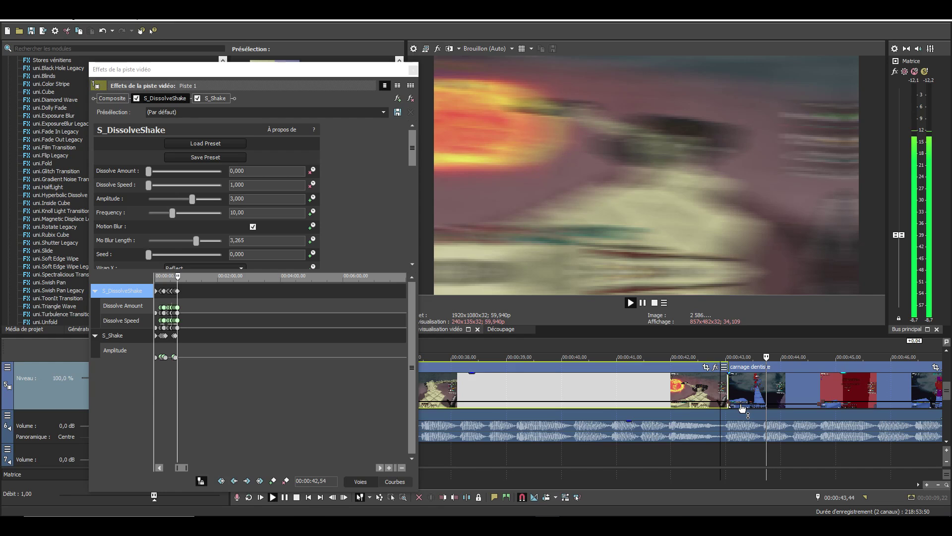
{"action": "scroll", "coordinate": [742, 408], "scroll_direction": "down", "scroll_amount": 3}
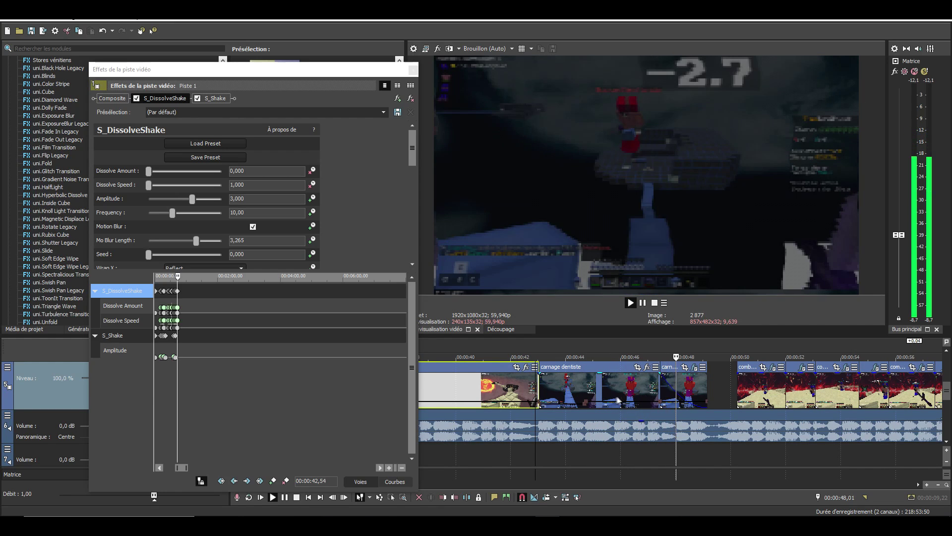
{"action": "scroll", "coordinate": [575, 394], "scroll_direction": "up", "scroll_amount": 3}
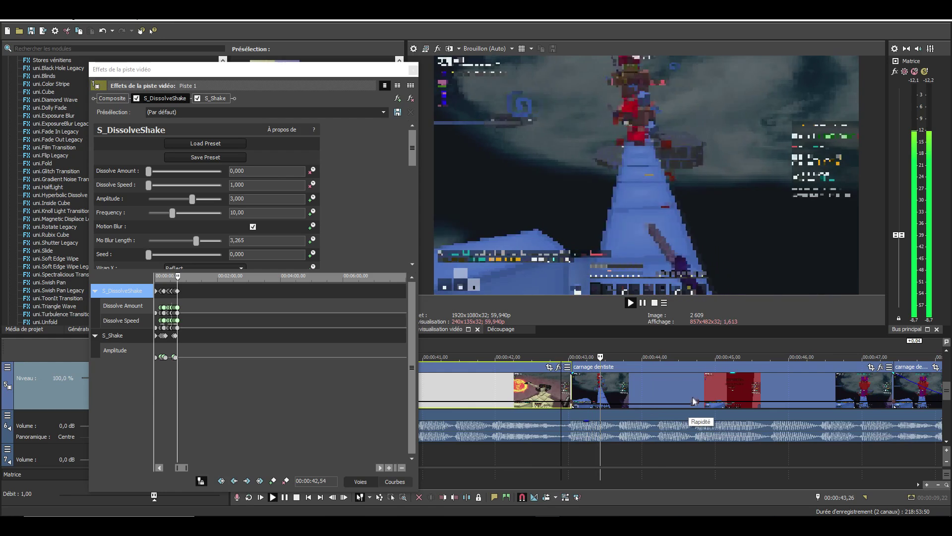
Paste the S_DissolveShake and S_Shake keyframes at 00:00:44,42 in the carnage dentiste clip and play from 00:00:44,30
{"action": "left_click", "coordinate": [692, 384]}
{"action": "left_click", "coordinate": [140, 298]}
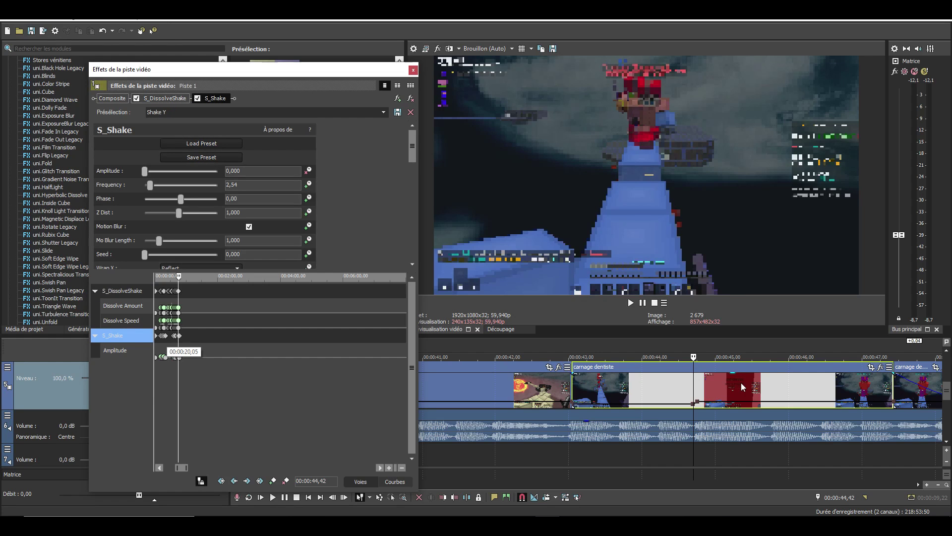
{"action": "left_click", "coordinate": [677, 382]}
{"action": "key", "text": "space"}
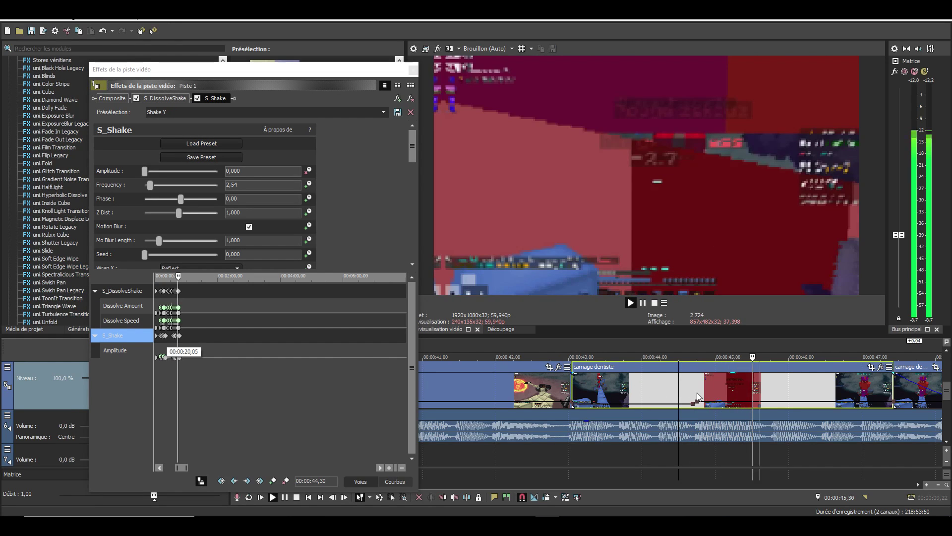
Paste the S_DissolveShake and S_Shake keyframes at 00:00:50,14 and again at 00:00:51,58 on the combo 2vs1 clips
{"action": "scroll", "coordinate": [632, 393], "scroll_direction": "down", "scroll_amount": 2}
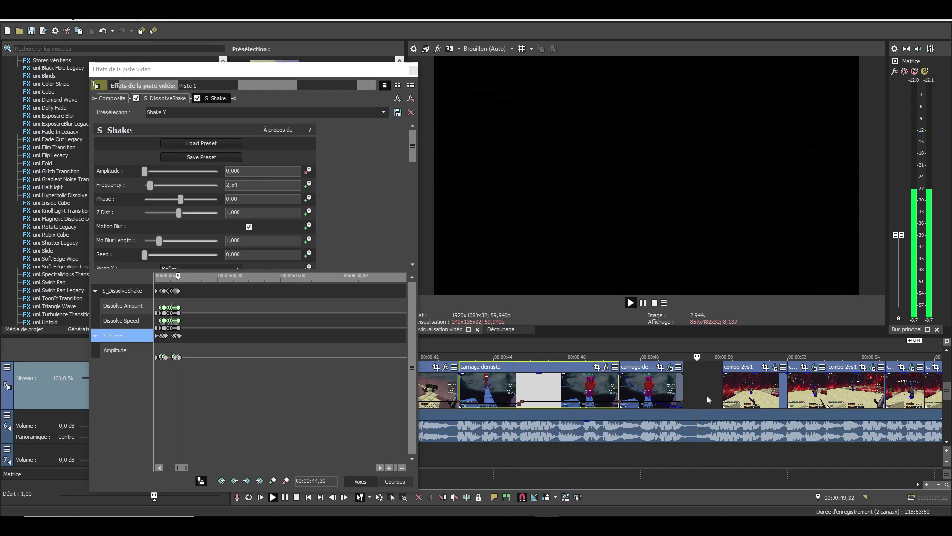
{"action": "left_click", "coordinate": [722, 388]}
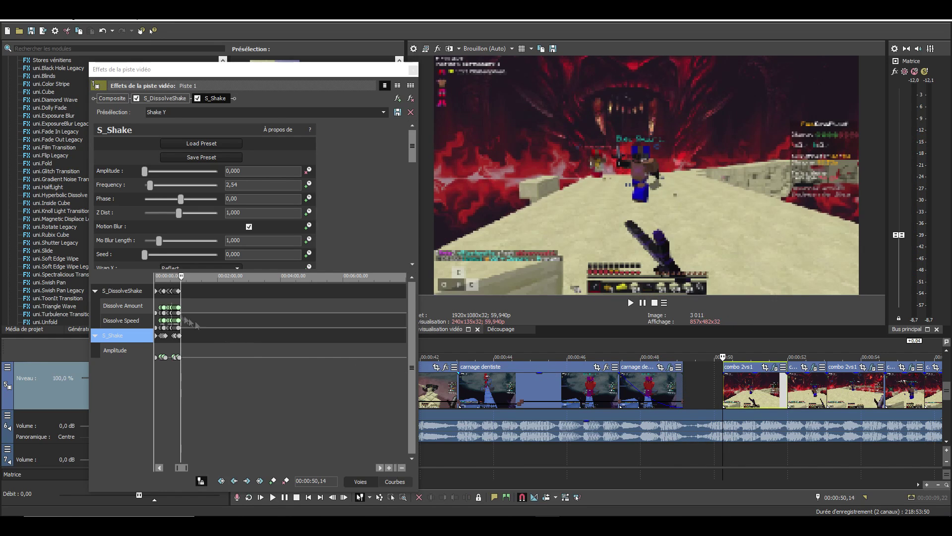
{"action": "left_click", "coordinate": [781, 394]}
{"action": "scroll", "coordinate": [788, 393], "scroll_direction": "up", "scroll_amount": 3}
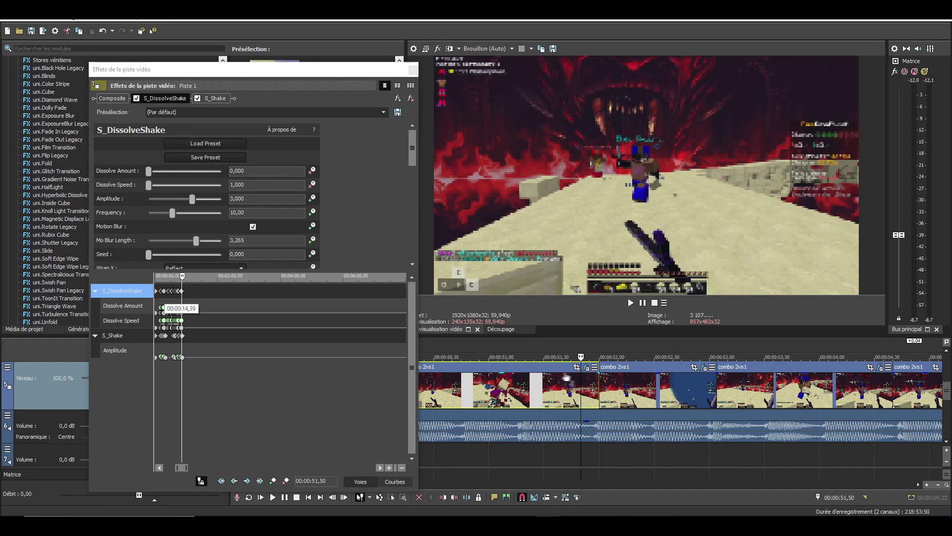
{"action": "left_click", "coordinate": [163, 293]}
{"action": "key", "text": "ctrl+c"}
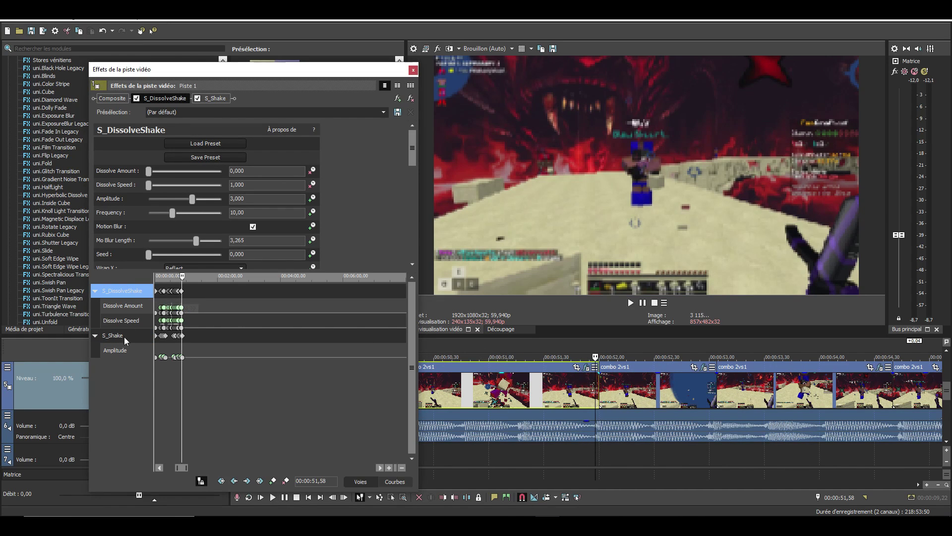
{"action": "key", "text": "ctrl+v"}
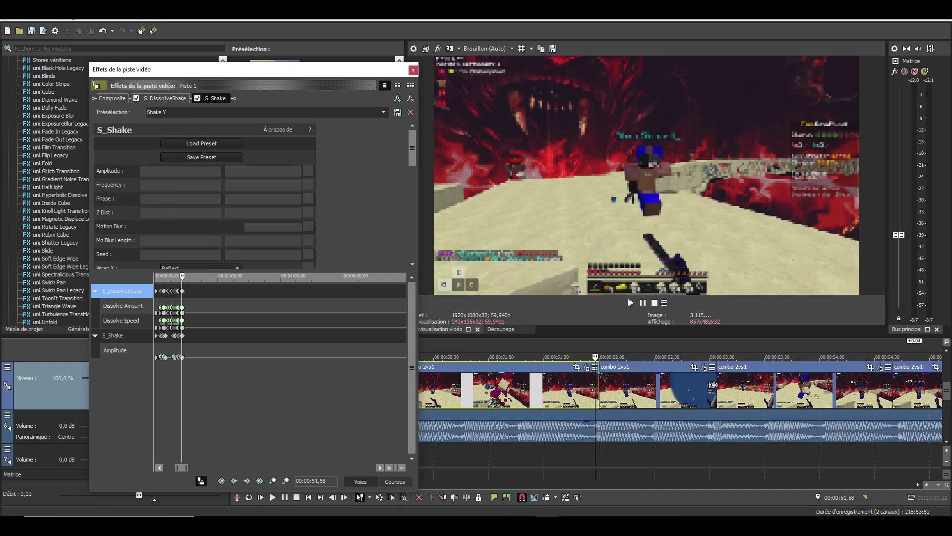
Copy the shake keyframes and paste them for both S_Shake and S_DissolveShake at 00:00:53,02
{"action": "left_click", "coordinate": [714, 388]}
{"action": "left_click", "coordinate": [123, 332]}
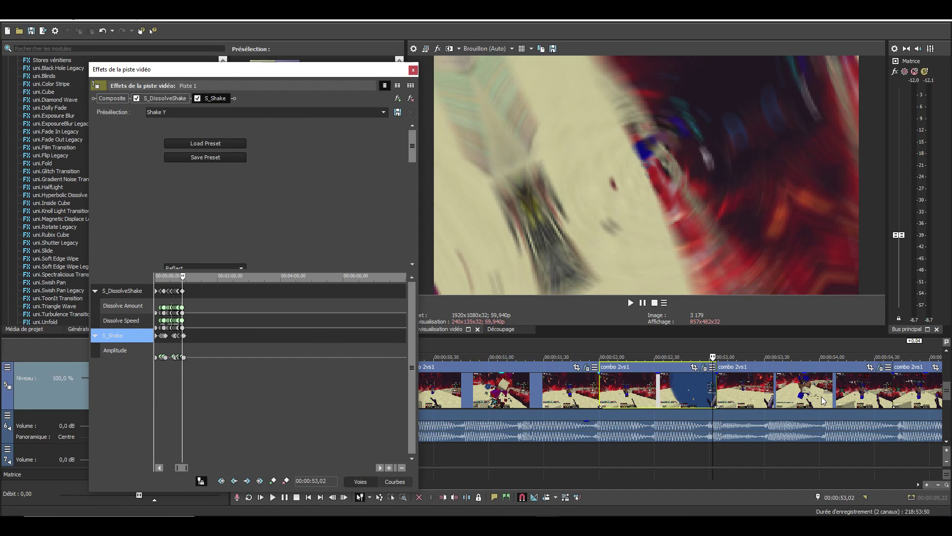
{"action": "left_click", "coordinate": [168, 292]}
{"action": "key", "text": "ctrl+c"}
{"action": "key", "text": "ctrl+v"}
Play the combo 2vs1 section from 00:00:51,49 and again from 00:00:51,37 to check the pasted shakes
{"action": "left_click", "coordinate": [579, 392]}
{"action": "key", "text": "space"}
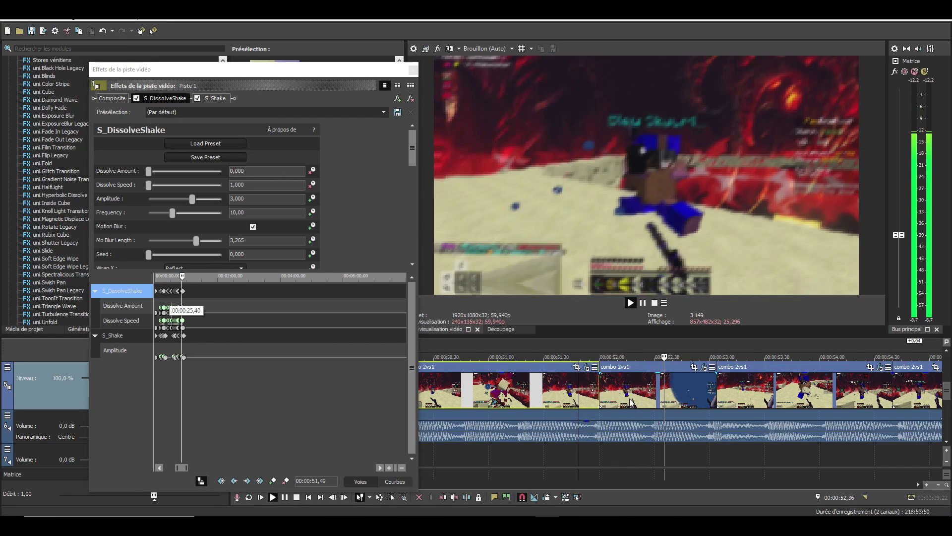
{"action": "key", "text": "space"}
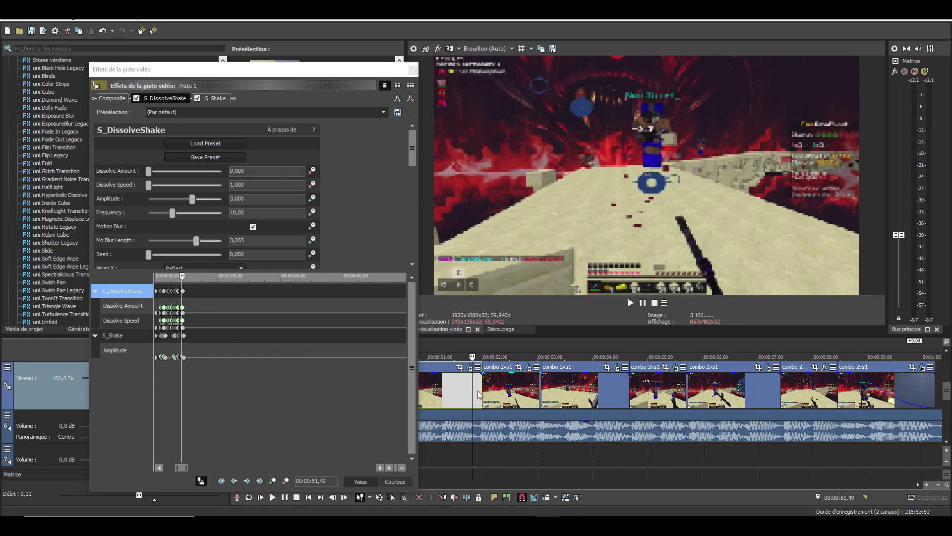
{"action": "key", "text": "space"}
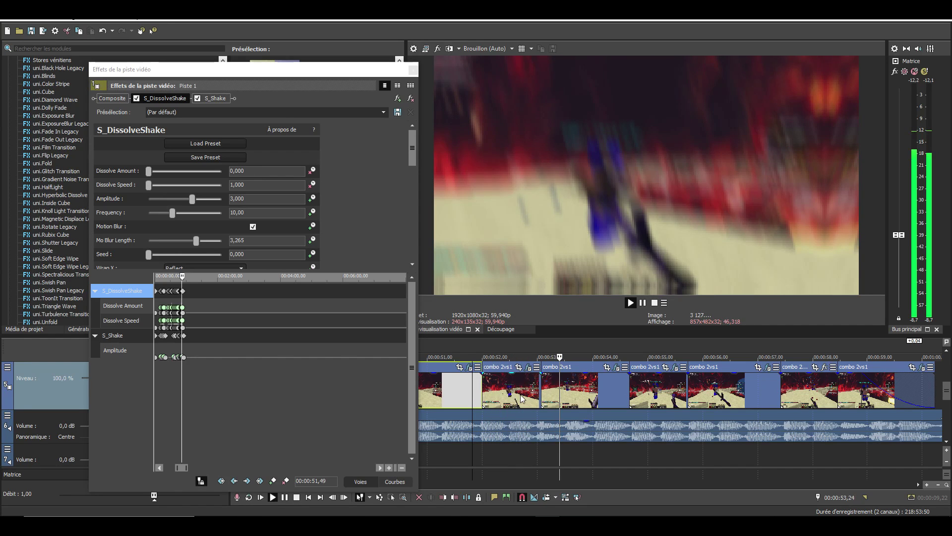
{"action": "left_click", "coordinate": [461, 391]}
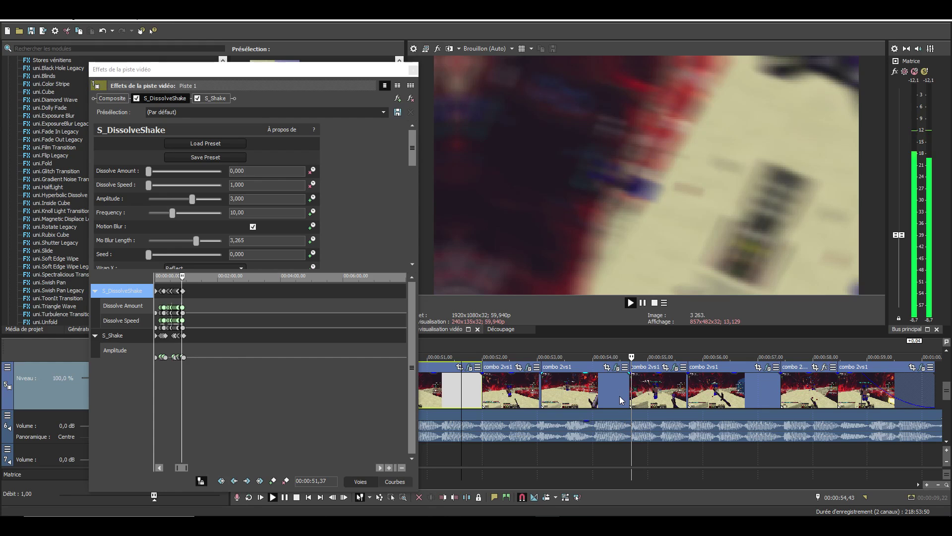
Paste both effects' shake keyframes at 00:00:55,39 and the S_DissolveShake keyframes at 00:00:54,40
{"action": "left_click", "coordinate": [645, 394]}
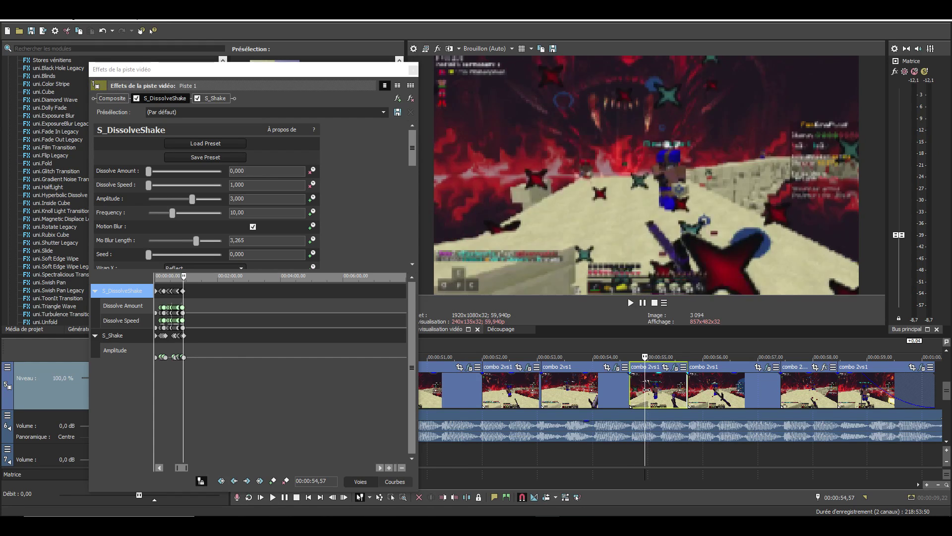
{"action": "left_click", "coordinate": [684, 391]}
{"action": "left_click", "coordinate": [139, 296]}
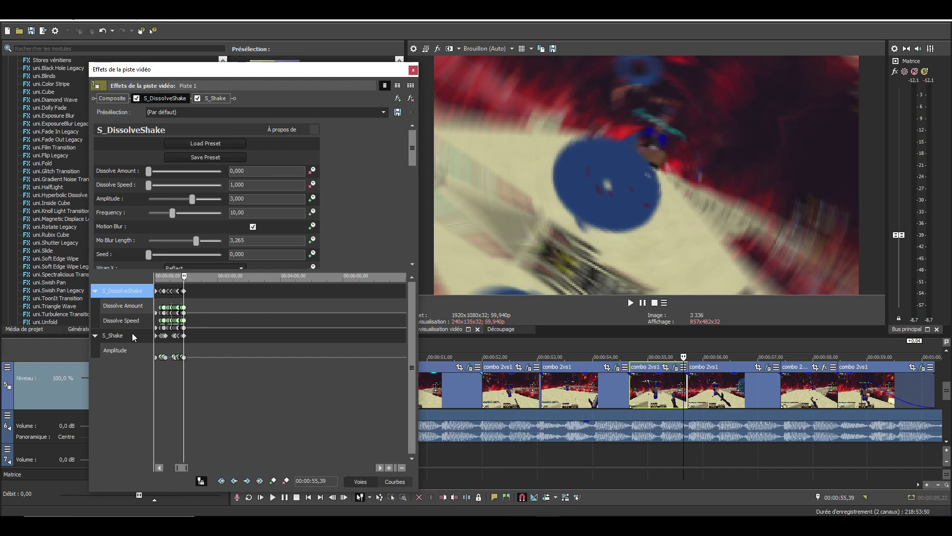
{"action": "key", "text": "ctrl+v"}
{"action": "left_click", "coordinate": [628, 395]}
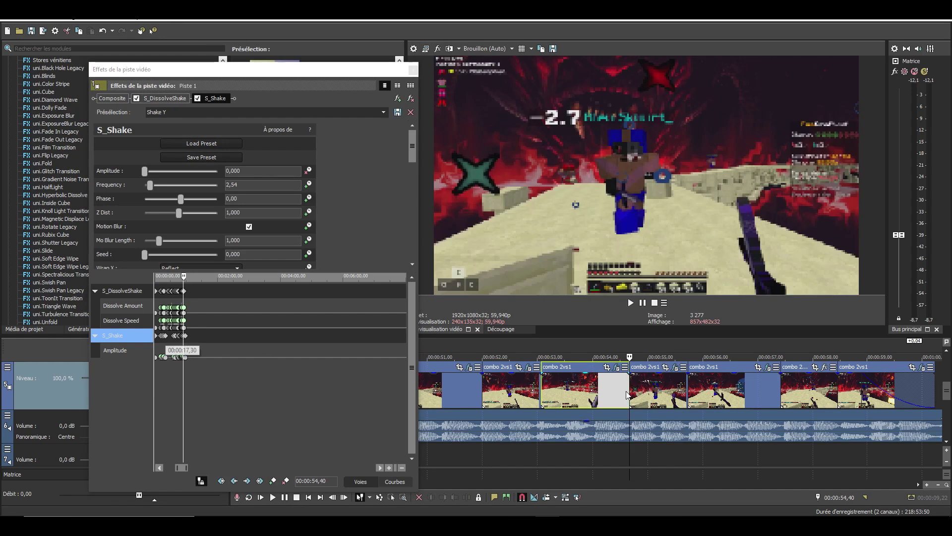
{"action": "left_click", "coordinate": [123, 293]}
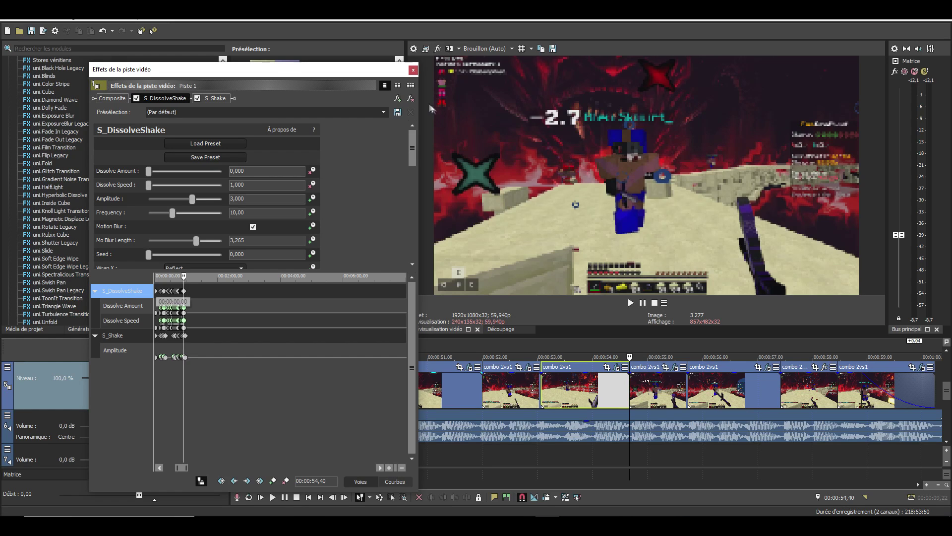
Close the track effects window and play the combo 2vs1 clips from 00:00:55,21 to check the shake timing
{"action": "left_click", "coordinate": [413, 69]}
{"action": "scroll", "coordinate": [591, 412], "scroll_direction": "down", "scroll_amount": 4}
{"action": "scroll", "coordinate": [592, 413], "scroll_direction": "up", "scroll_amount": 4}
{"action": "key", "text": "space"}
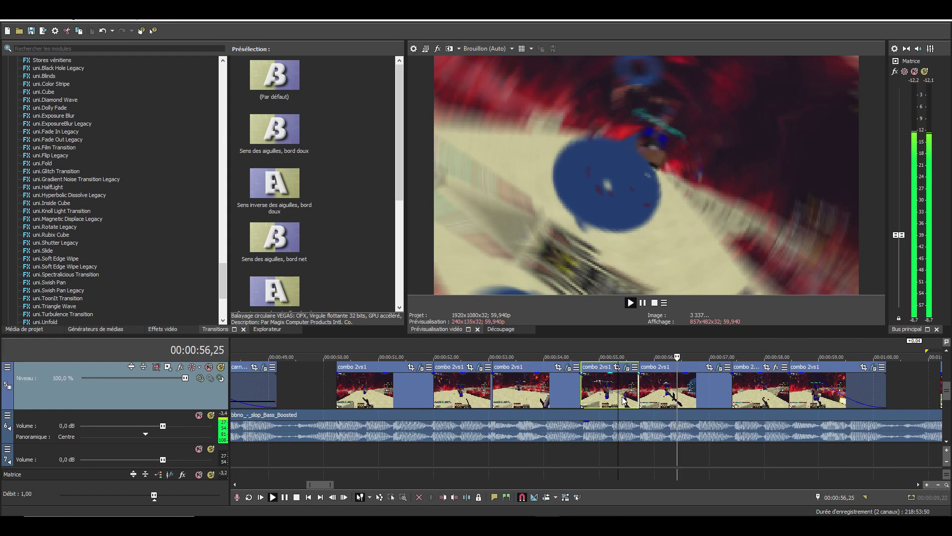
Reopen track 1's video effects and paste the S_DissolveShake keyframes at 00:00:57,25
{"action": "left_click", "coordinate": [729, 385]}
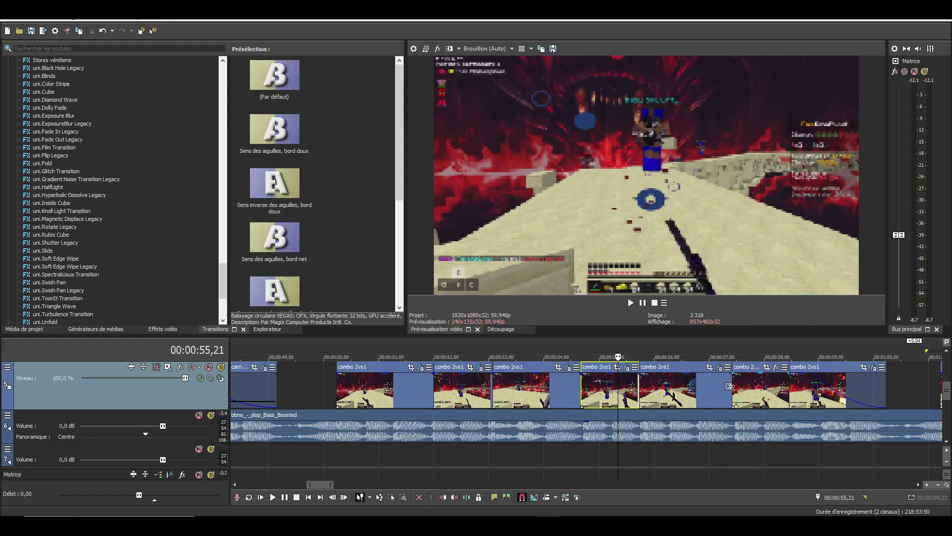
{"action": "scroll", "coordinate": [239, 405], "scroll_direction": "up", "scroll_amount": 5}
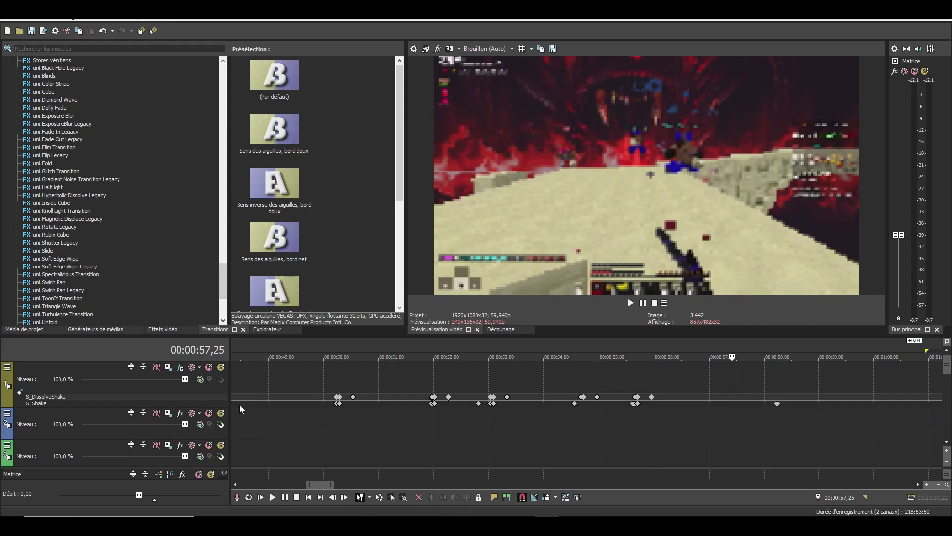
{"action": "double_click", "coordinate": [159, 394]}
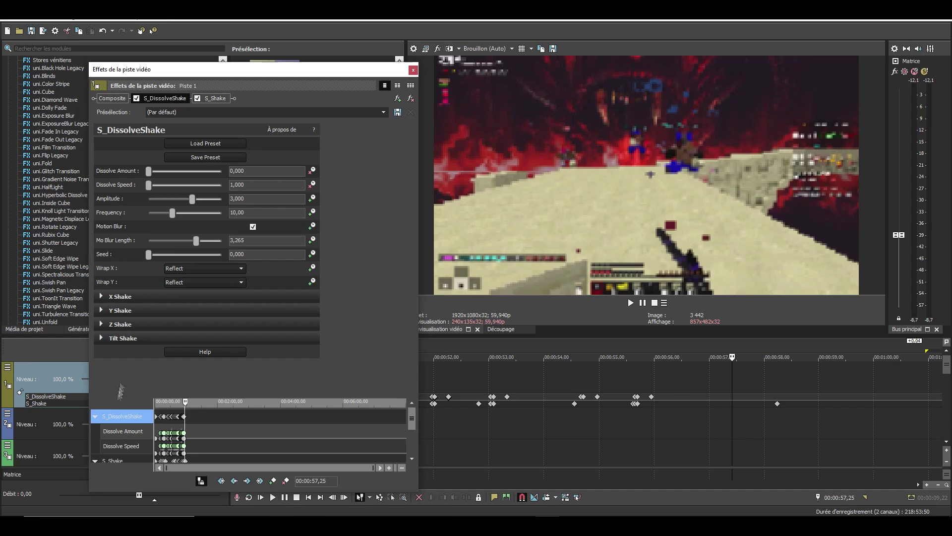
{"action": "scroll", "coordinate": [815, 436], "scroll_direction": "down", "scroll_amount": 3}
{"action": "scroll", "coordinate": [764, 433], "scroll_direction": "up", "scroll_amount": 3}
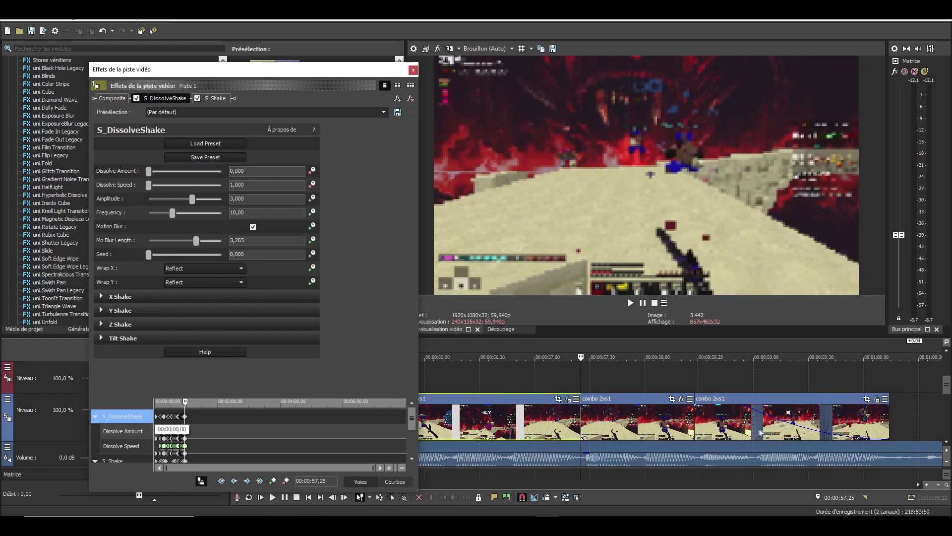
Play from 00:00:57,31 through the fade-out and place the cursor at 00:01:01,13, the start of the next combo 2vs1 clip
{"action": "left_click", "coordinate": [594, 429]}
{"action": "key", "text": "space"}
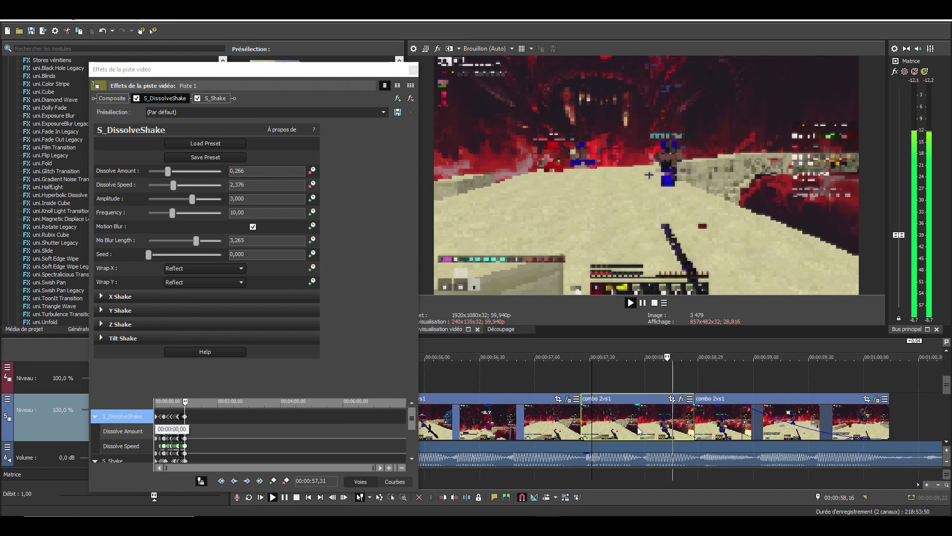
{"action": "scroll", "coordinate": [694, 428], "scroll_direction": "down", "scroll_amount": 5}
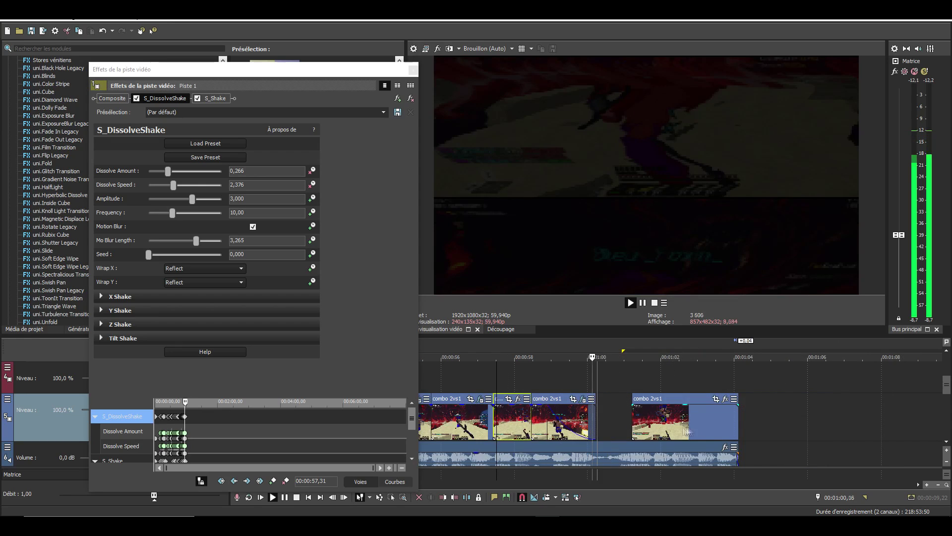
{"action": "scroll", "coordinate": [643, 430], "scroll_direction": "up", "scroll_amount": 2}
{"action": "left_click", "coordinate": [623, 417]}
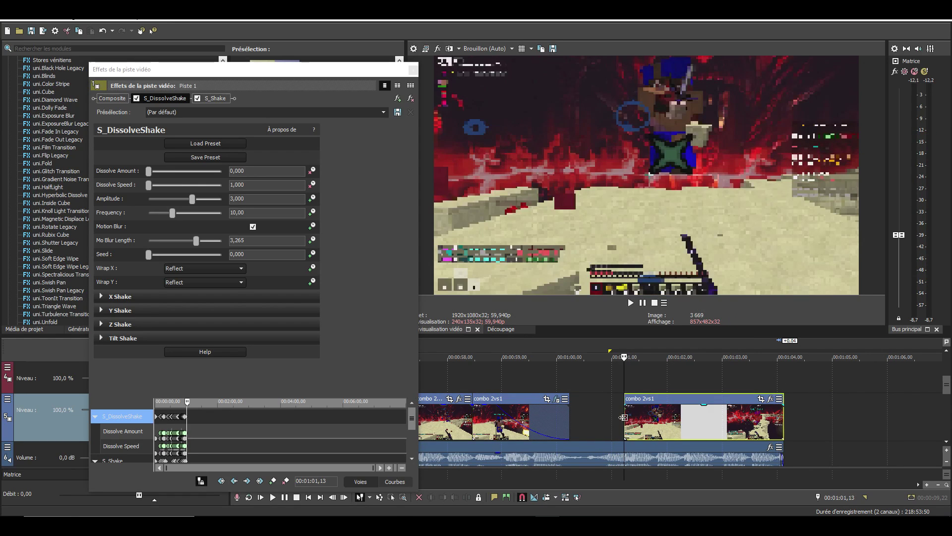
Paste the S_DissolveShake keyframes at 00:01:01,13 and both effects' shake keyframes at 00:01:04,00, and close the track effects window
{"action": "left_click", "coordinate": [144, 413]}
{"action": "key", "text": "ctrl+v"}
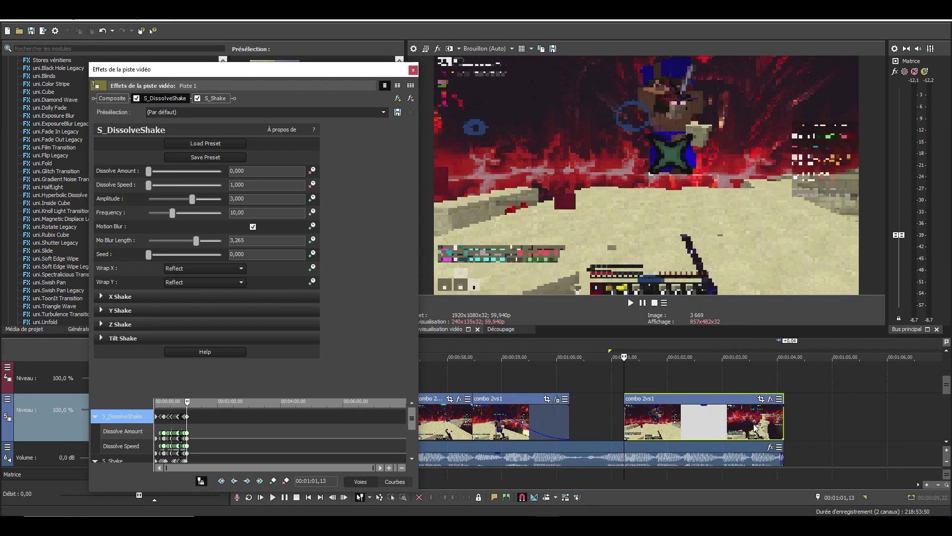
{"action": "left_click", "coordinate": [754, 425]}
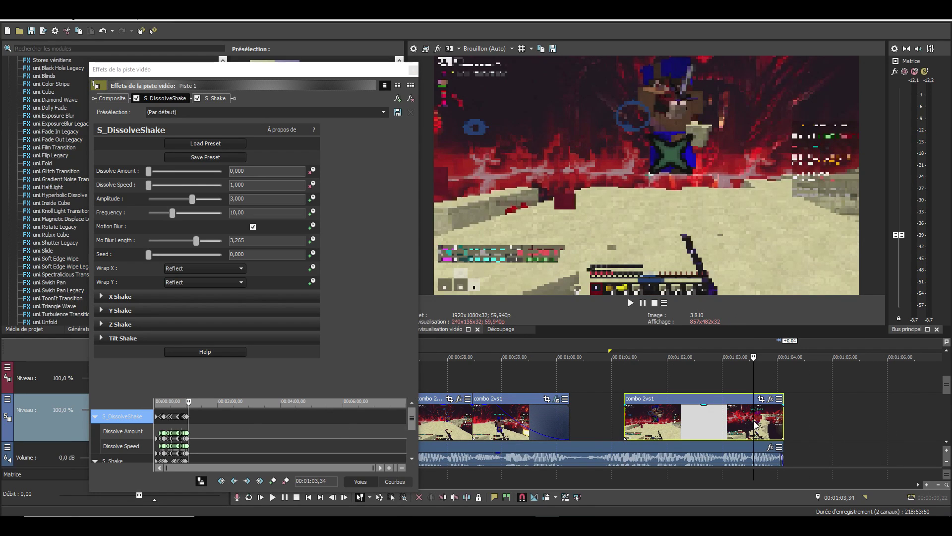
{"action": "left_click", "coordinate": [779, 421]}
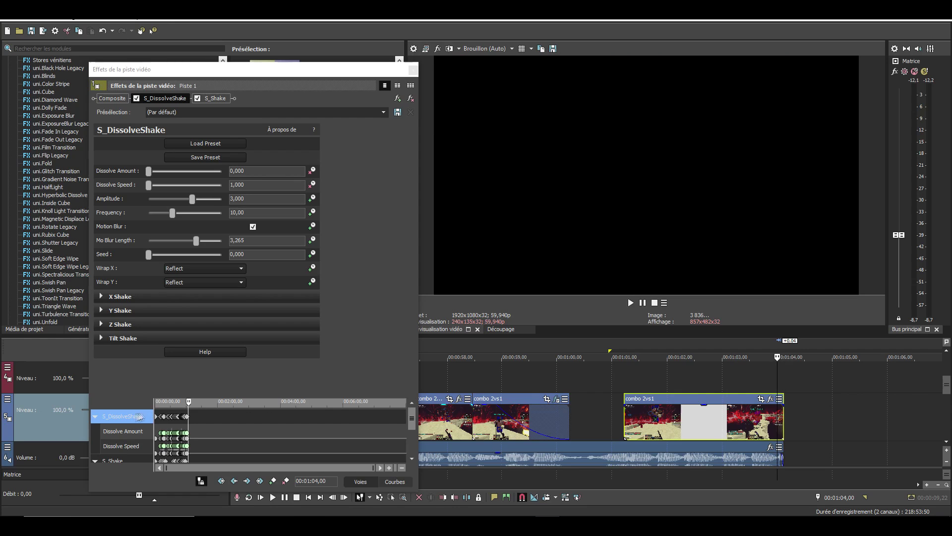
{"action": "left_click", "coordinate": [138, 416]}
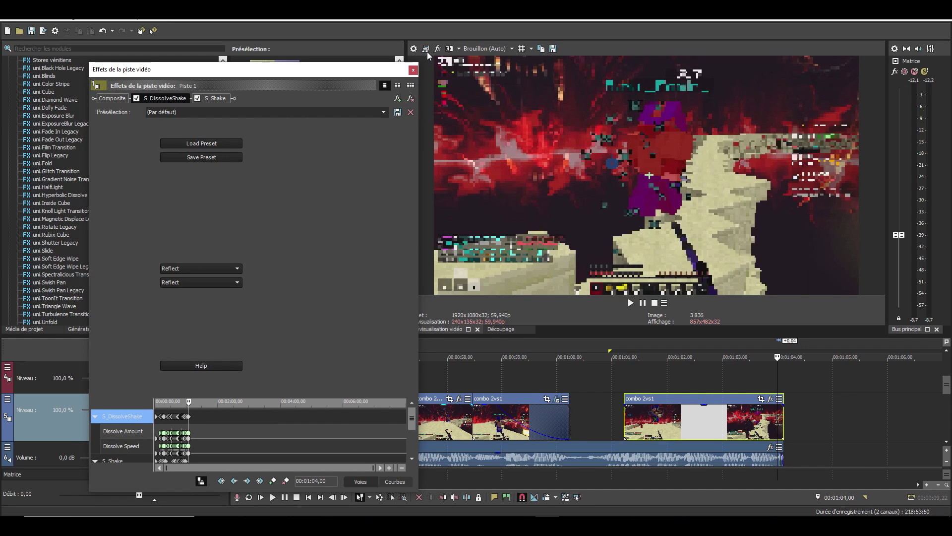
{"action": "left_click", "coordinate": [215, 98]}
{"action": "left_click", "coordinate": [412, 70]}
{"action": "scroll", "coordinate": [498, 405], "scroll_direction": "down", "scroll_amount": 6}
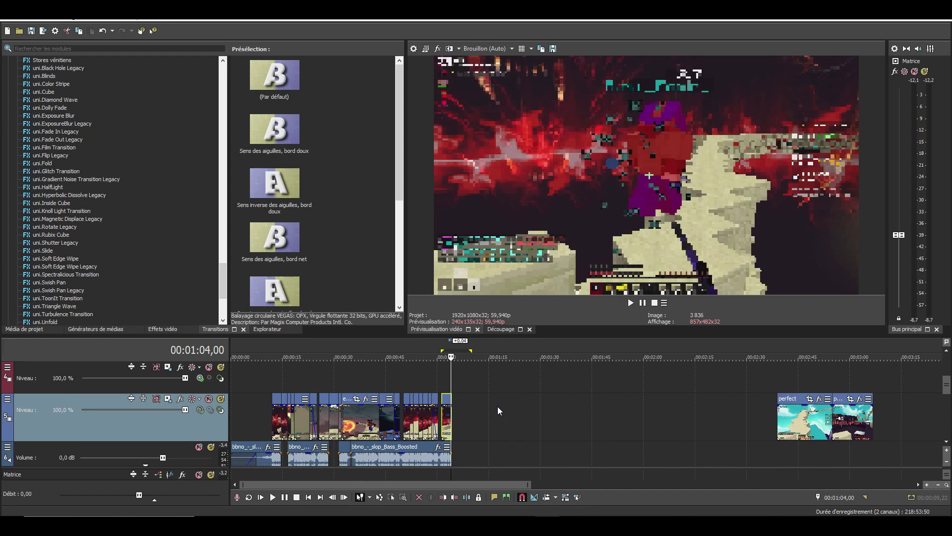
{"action": "left_click", "coordinate": [802, 416]}
{"action": "scroll", "coordinate": [802, 416], "scroll_direction": "down", "scroll_amount": 3}
{"action": "key", "text": "Delete"}
{"action": "left_click", "coordinate": [491, 429]}
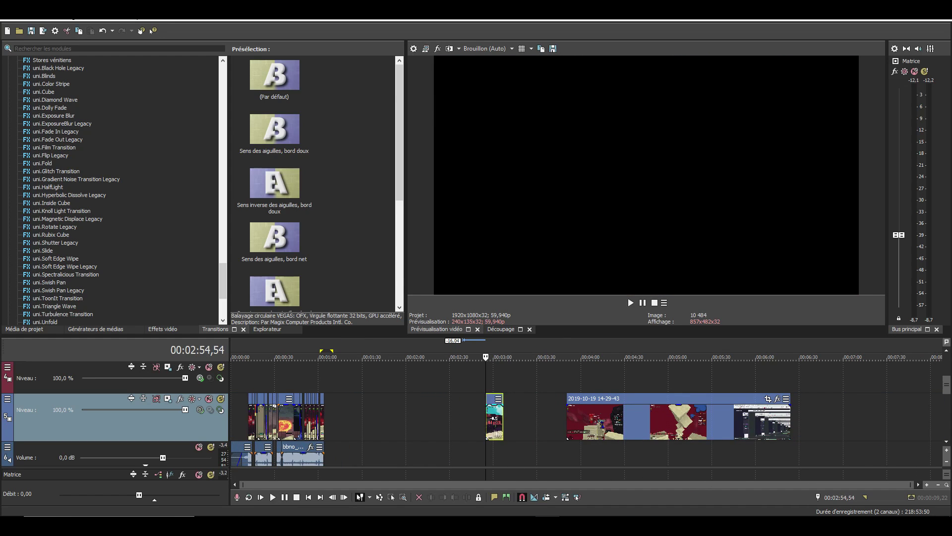
{"action": "key", "text": "Delete"}
{"action": "left_click", "coordinate": [614, 430]}
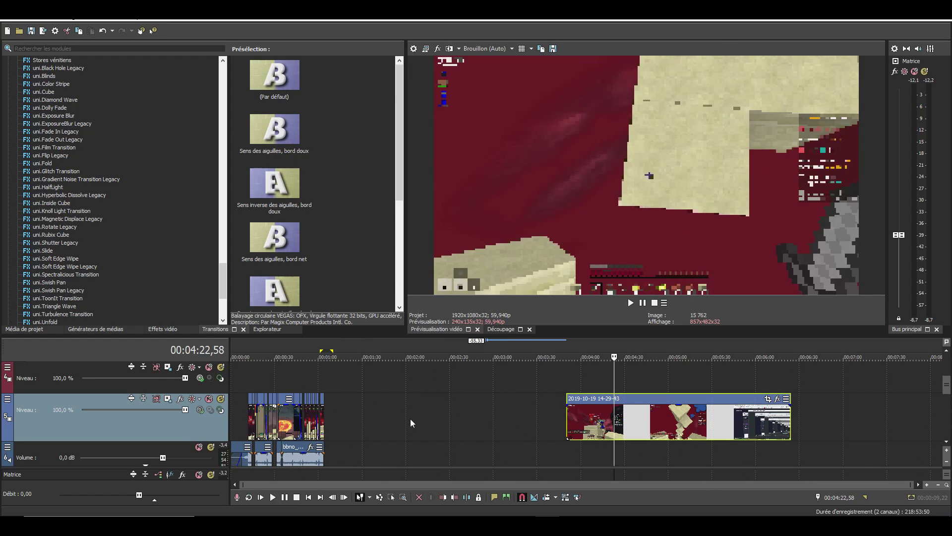
{"action": "key", "text": "Delete"}
Remove the empty video track 4 directly above the main clips track
{"action": "scroll", "coordinate": [415, 427], "scroll_direction": "up", "scroll_amount": 4}
{"action": "scroll", "coordinate": [297, 431], "scroll_direction": "up", "scroll_amount": 3}
{"action": "scroll", "coordinate": [271, 431], "scroll_direction": "down", "scroll_amount": 4}
{"action": "left_click", "coordinate": [253, 436]}
{"action": "scroll", "coordinate": [347, 441], "scroll_direction": "up", "scroll_amount": 3}
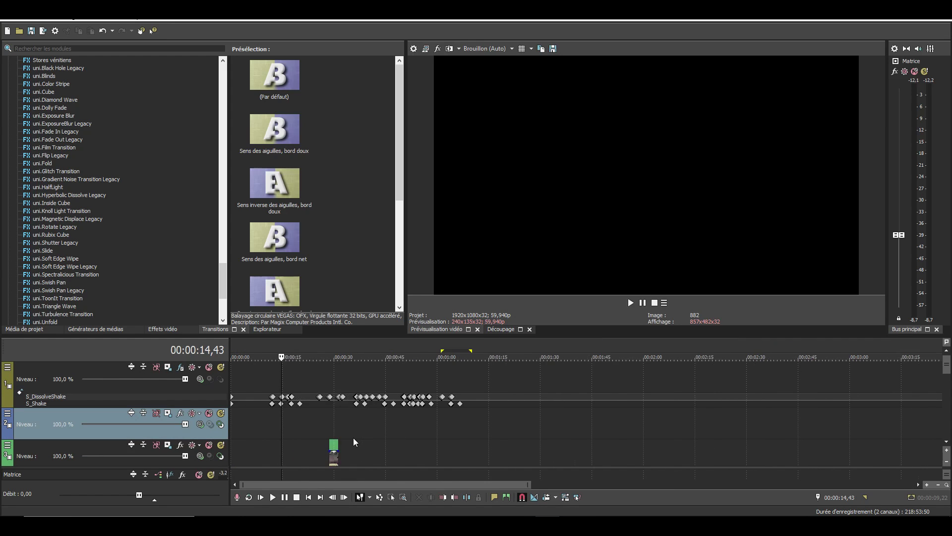
{"action": "scroll", "coordinate": [355, 441], "scroll_direction": "up", "scroll_amount": 3}
{"action": "scroll", "coordinate": [421, 443], "scroll_direction": "down", "scroll_amount": 3}
{"action": "scroll", "coordinate": [453, 443], "scroll_direction": "down", "scroll_amount": 3}
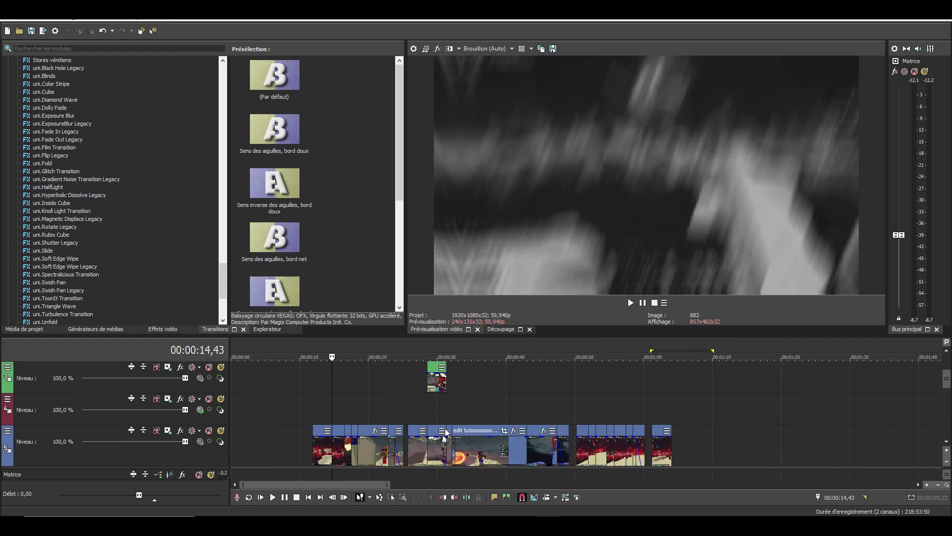
{"action": "right_click", "coordinate": [385, 415]}
{"action": "left_click", "coordinate": [432, 339]}
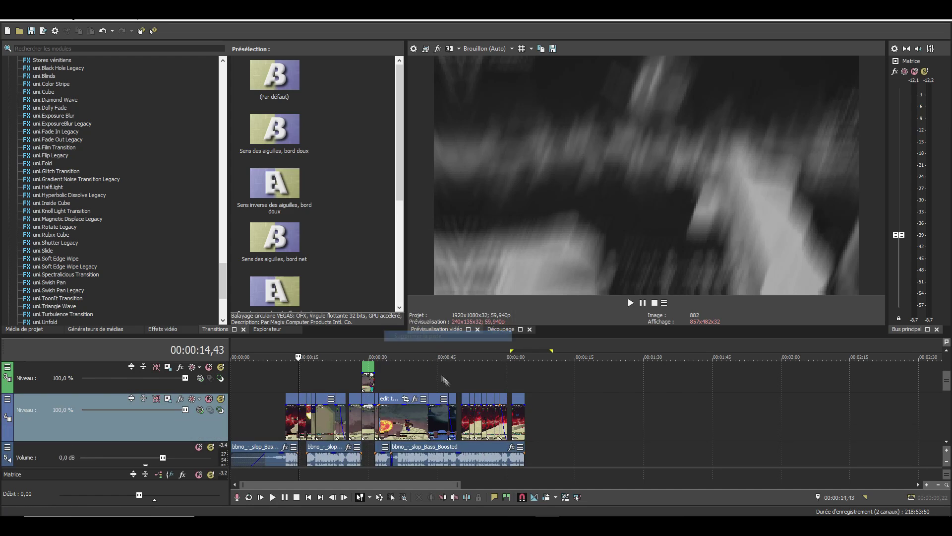
Add the Magic Bullet Looks effect to track 1's video effect chain
{"action": "scroll", "coordinate": [163, 387], "scroll_direction": "up", "scroll_amount": 3}
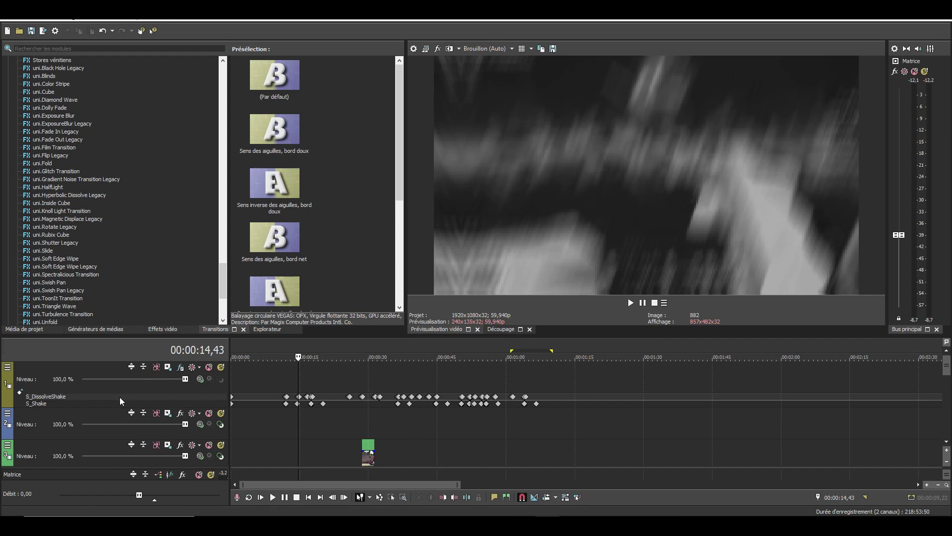
{"action": "left_click", "coordinate": [121, 400]}
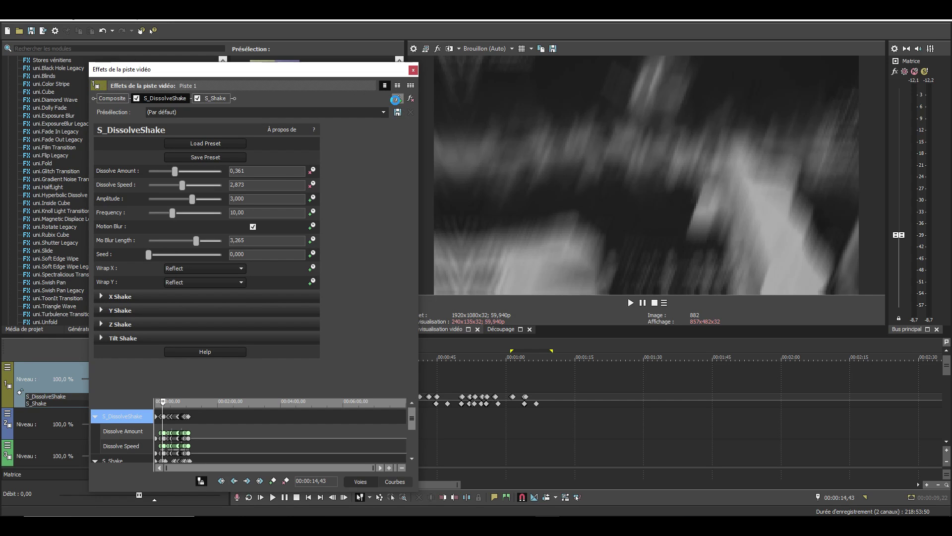
{"action": "left_click", "coordinate": [395, 99]}
{"action": "left_click", "coordinate": [538, 411]}
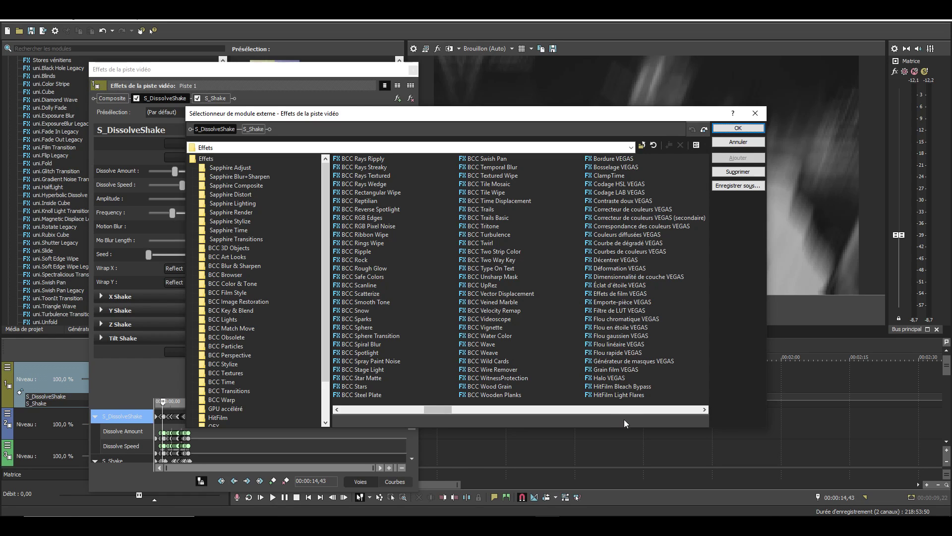
{"action": "left_click", "coordinate": [471, 409]}
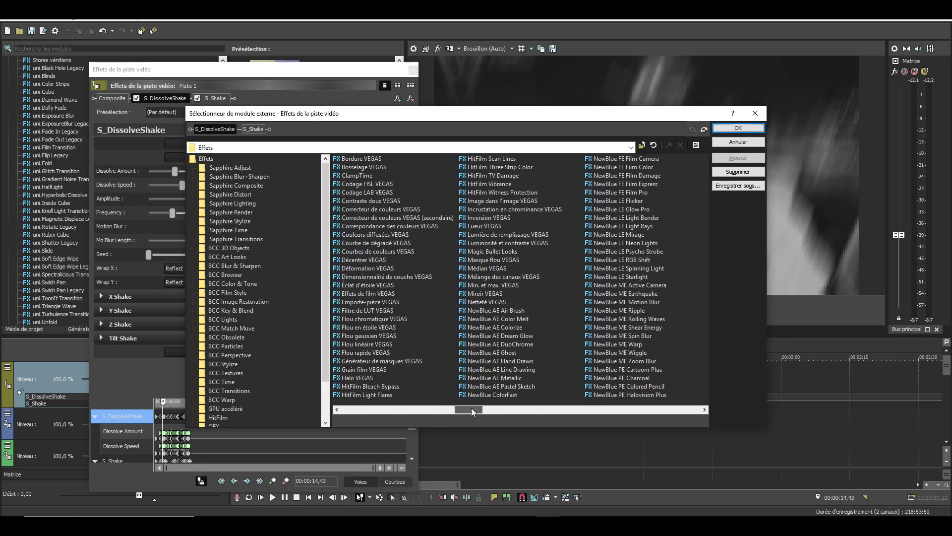
{"action": "left_click", "coordinate": [493, 252]}
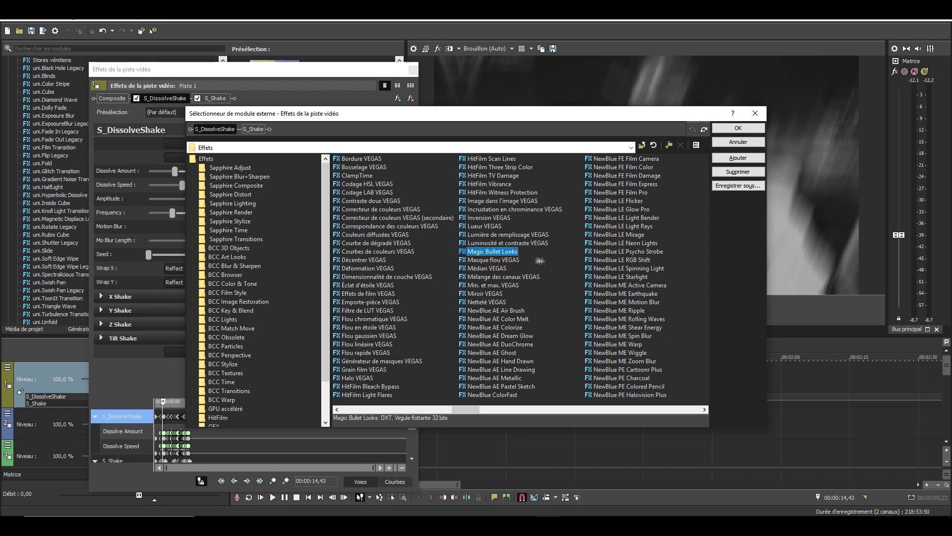
{"action": "left_click", "coordinate": [738, 158]}
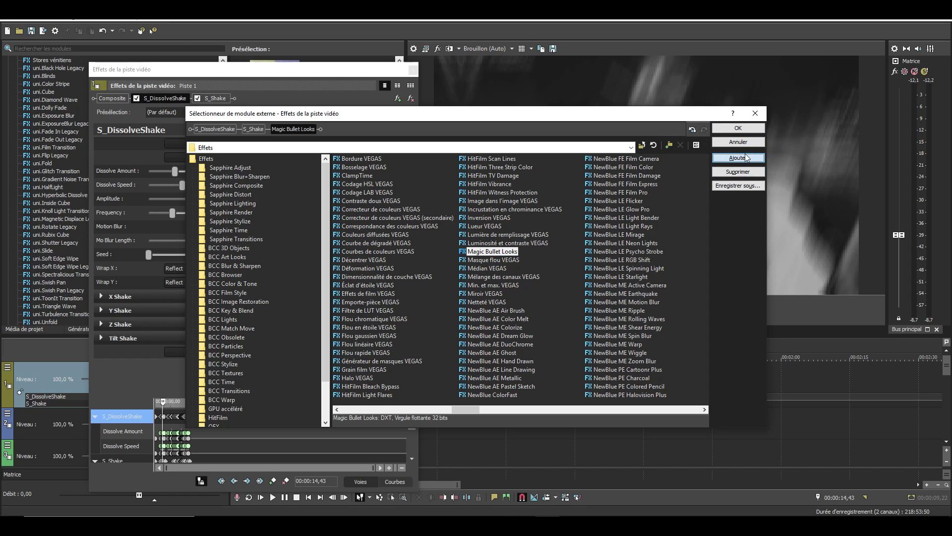
{"action": "left_click", "coordinate": [738, 128]}
Set the video preview quality to Prévisualisation, Complet
{"action": "left_click", "coordinate": [496, 49]}
{"action": "mouse_move", "coordinate": [503, 72]}
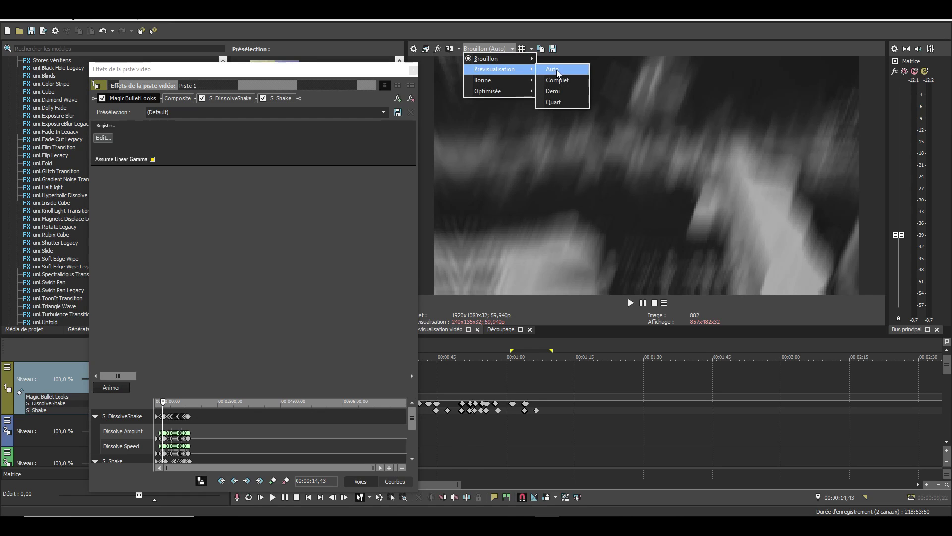
{"action": "left_click", "coordinate": [556, 80]}
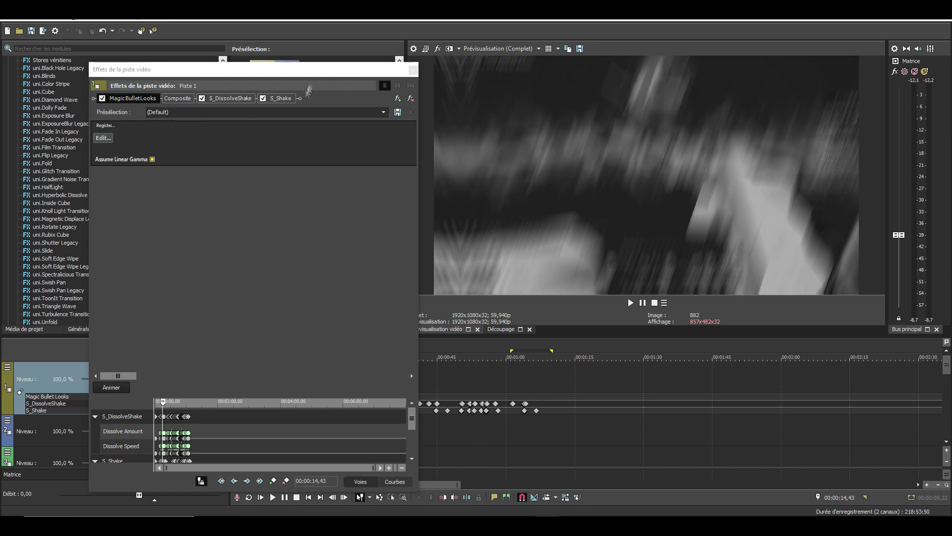
Move the effects window aside and place the cursor at 00:00:13,31 in the combooo 1vs1 XD clip to preview it
{"action": "left_click_drag", "start_coordinate": [320, 71], "coordinate": [187, 64]}
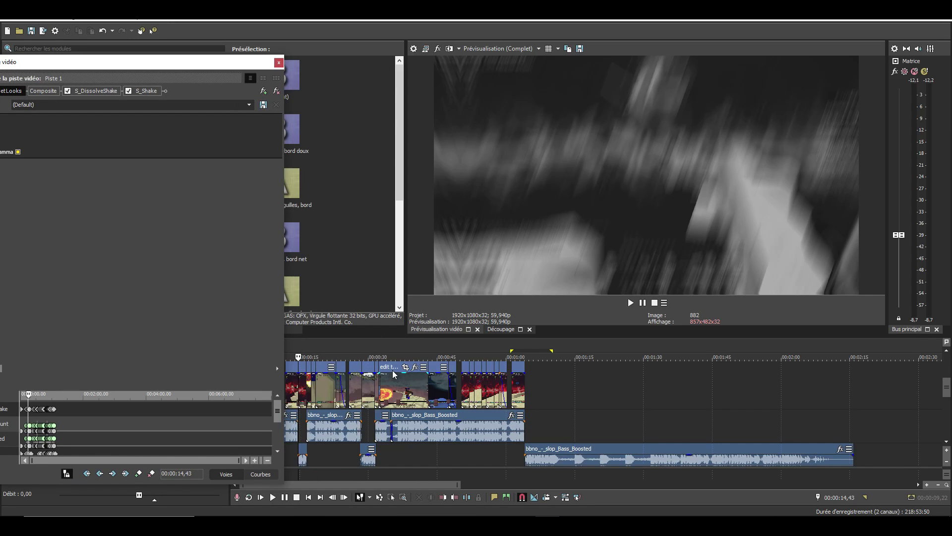
{"action": "scroll", "coordinate": [326, 392], "scroll_direction": "down", "scroll_amount": 2}
{"action": "left_click", "coordinate": [359, 389]}
{"action": "scroll", "coordinate": [586, 408], "scroll_direction": "up", "scroll_amount": 3}
{"action": "scroll", "coordinate": [397, 401], "scroll_direction": "down", "scroll_amount": 1}
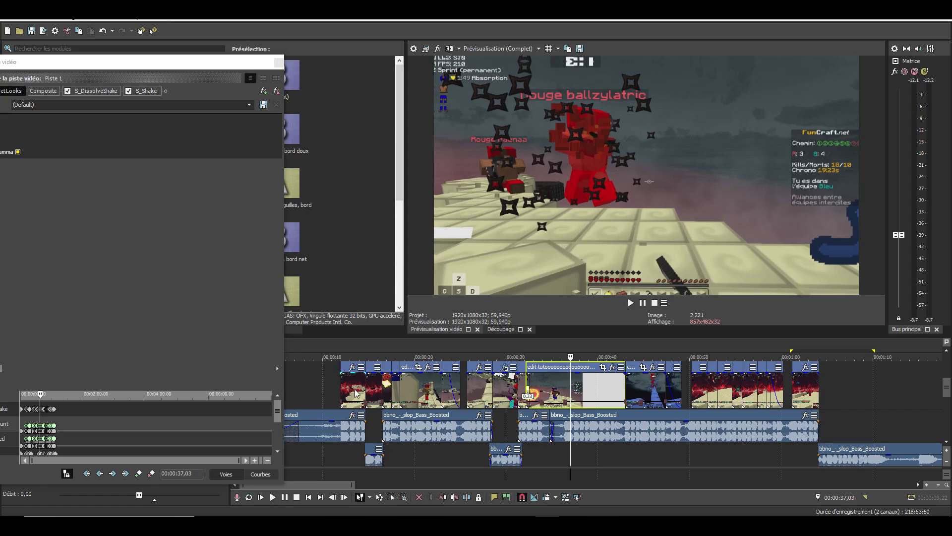
{"action": "left_click", "coordinate": [356, 394]}
{"action": "scroll", "coordinate": [356, 393], "scroll_direction": "up", "scroll_amount": 3}
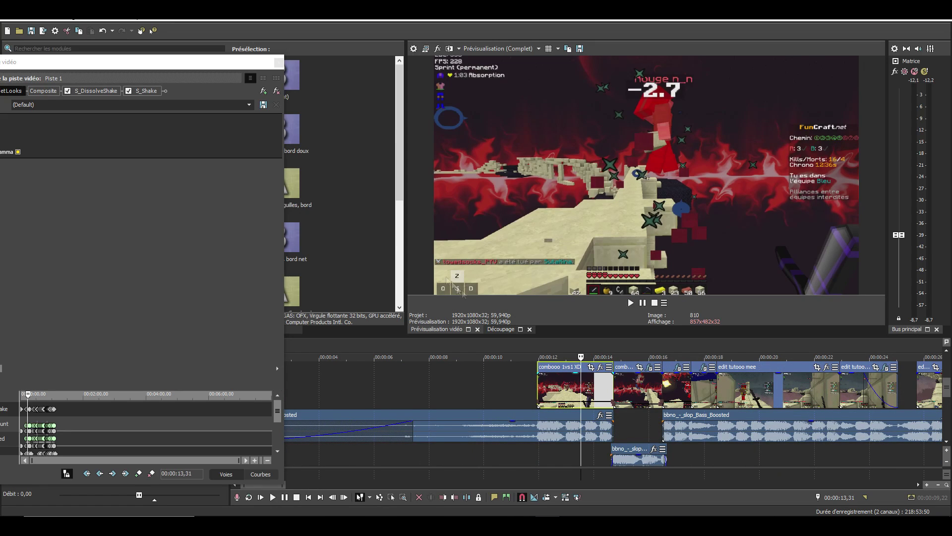
{"action": "left_click_drag", "start_coordinate": [115, 64], "coordinate": [313, 63]}
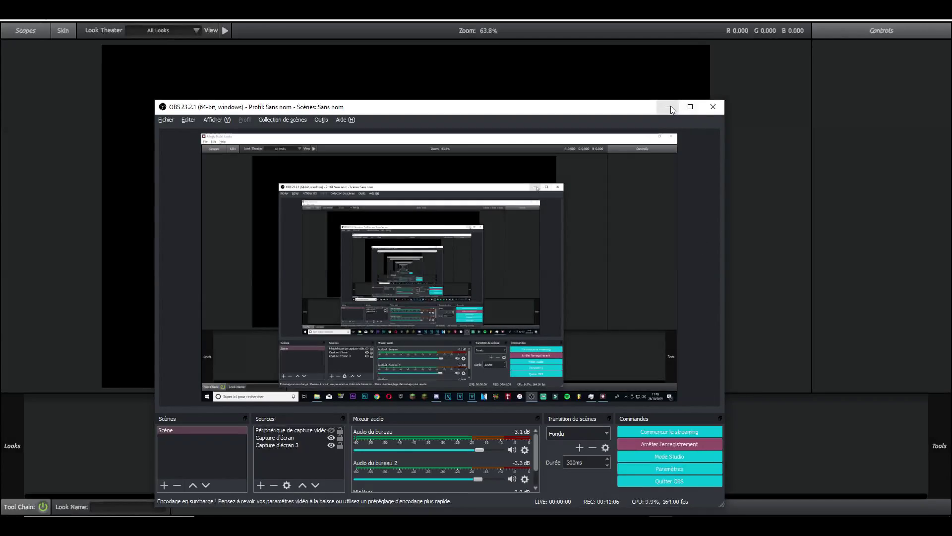
{"action": "left_click", "coordinate": [672, 106]}
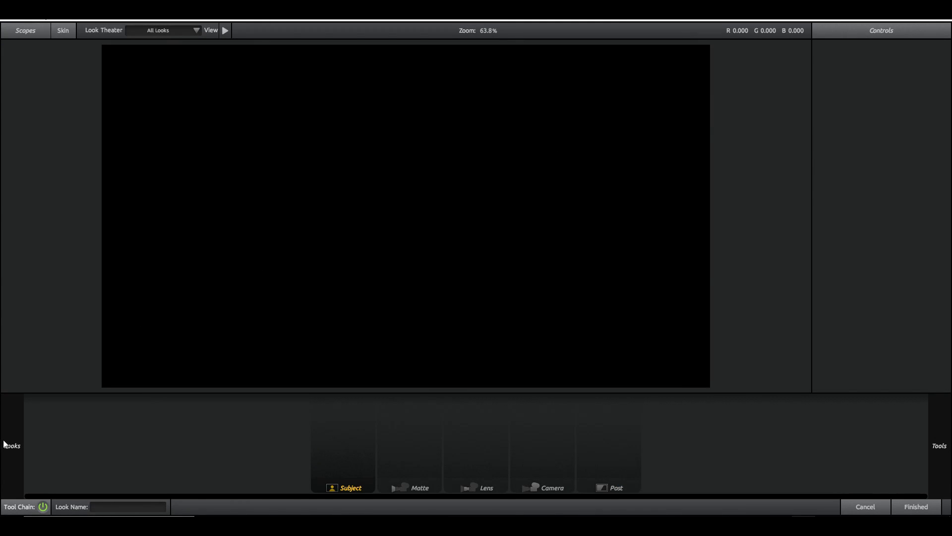
{"action": "mouse_move", "coordinate": [22, 433]}
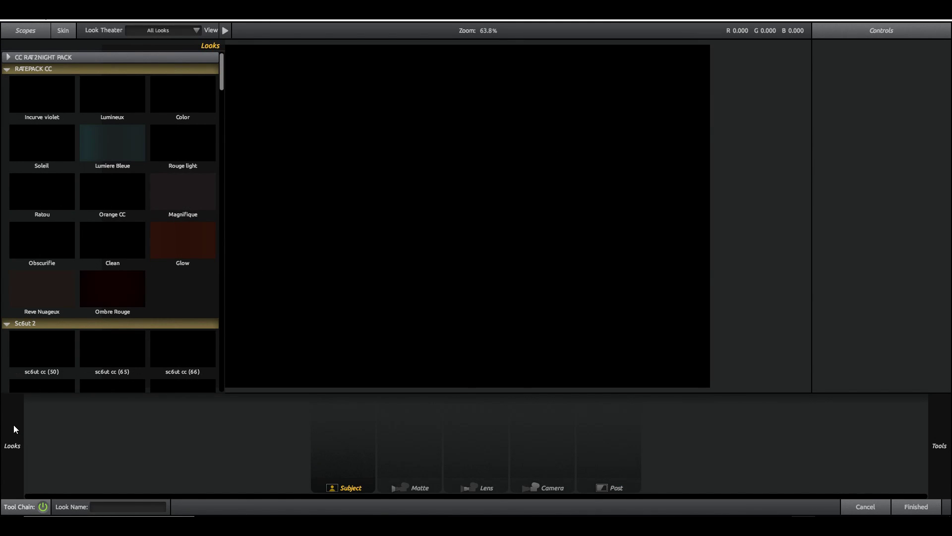
{"action": "left_click", "coordinate": [8, 69]}
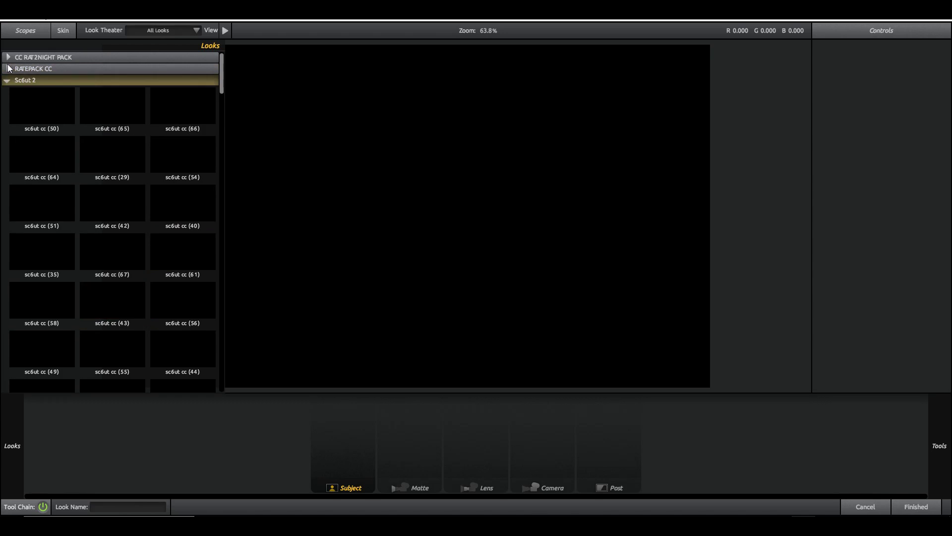
{"action": "left_click", "coordinate": [8, 58]}
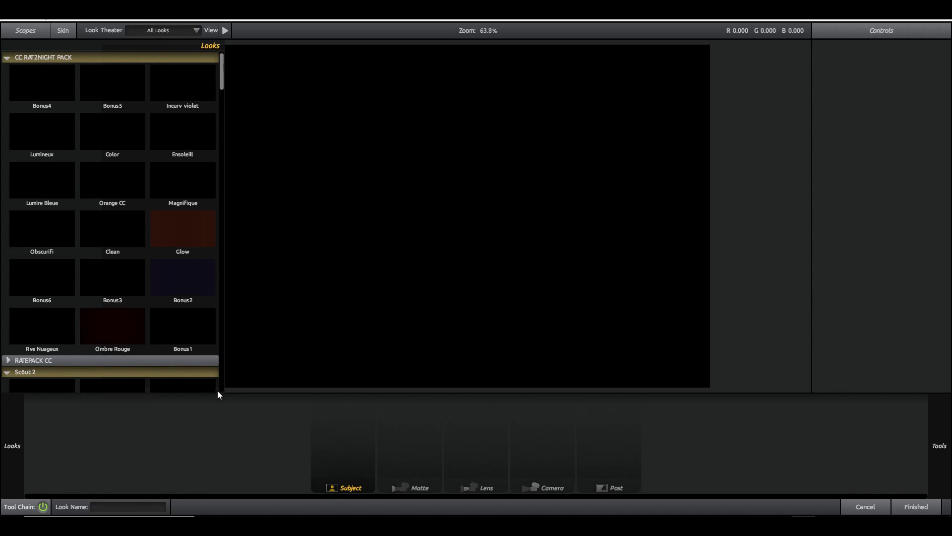
{"action": "left_click", "coordinate": [871, 507]}
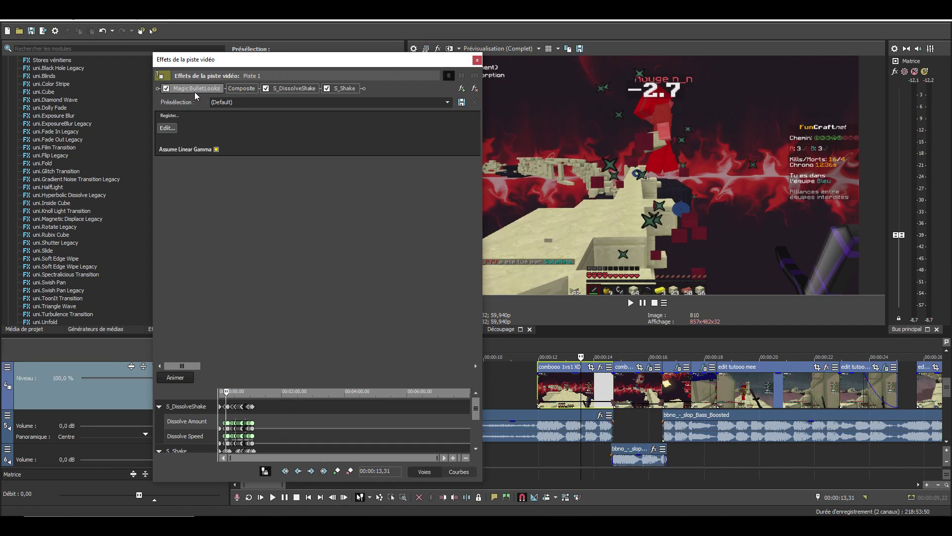
Move Magic Bullet Looks behind Composite in track 1's effect chain and open its looks library for editing
{"action": "left_click_drag", "start_coordinate": [266, 95], "coordinate": [266, 95]}
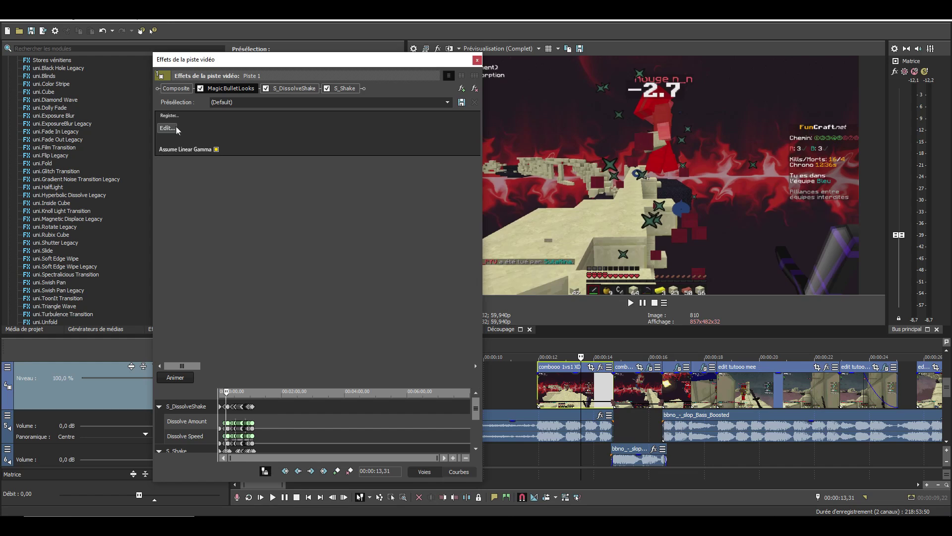
{"action": "left_click_drag", "start_coordinate": [387, 64], "coordinate": [359, 59]}
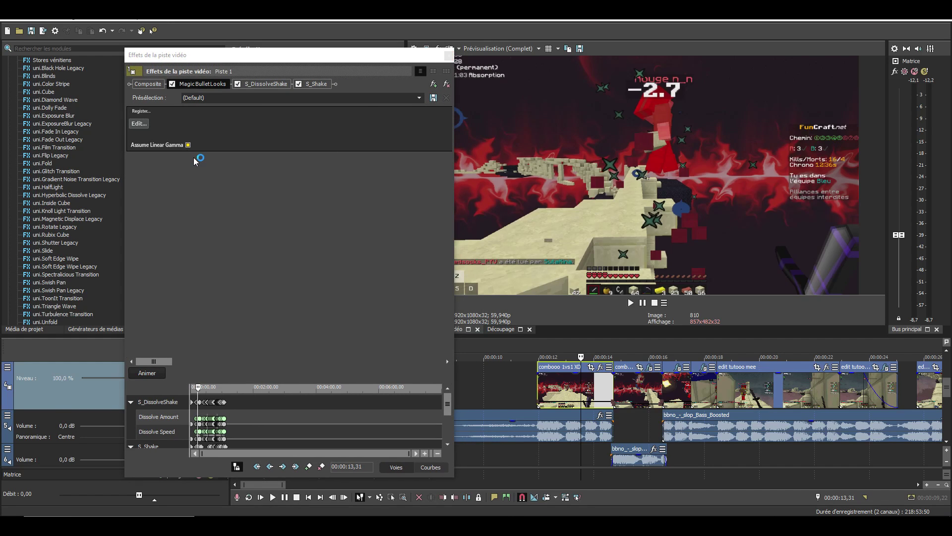
{"action": "left_click", "coordinate": [139, 123]}
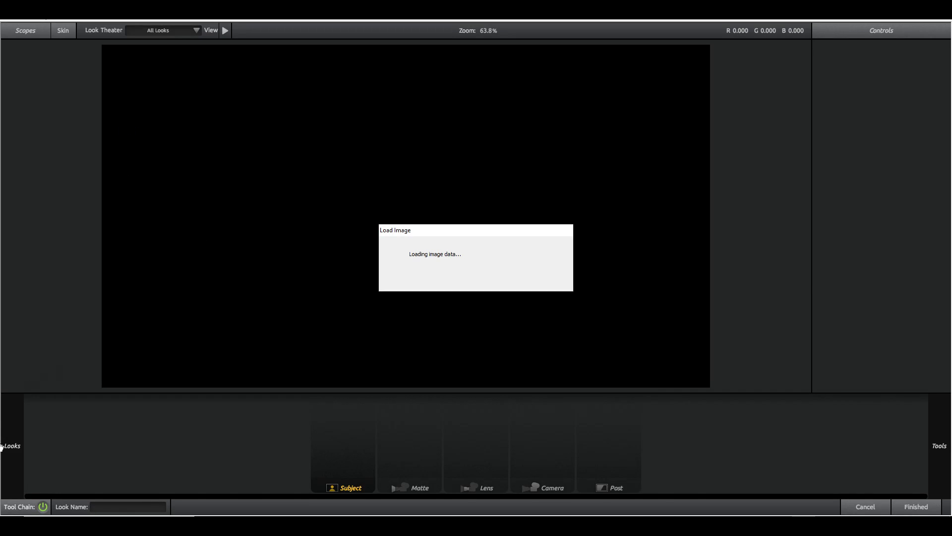
{"action": "mouse_move", "coordinate": [6, 448]}
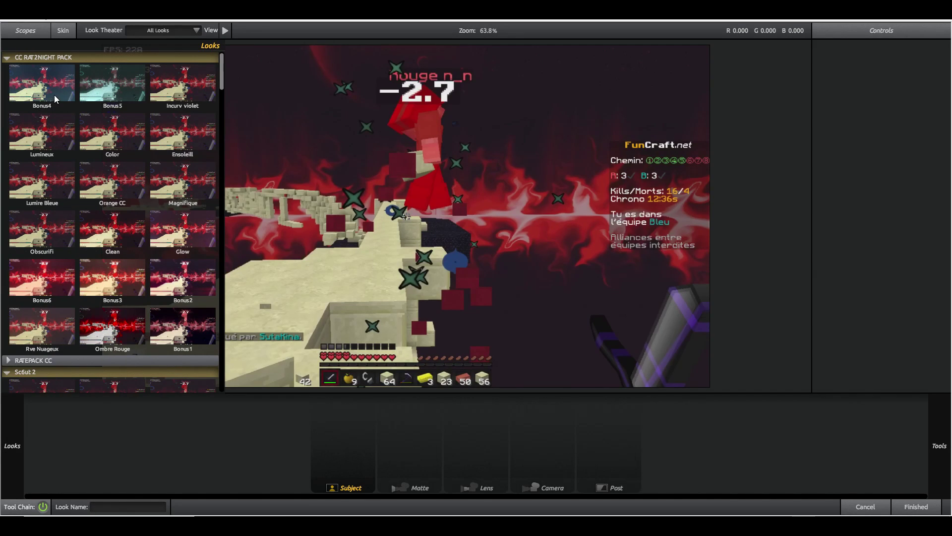
Collapse the CC RAT2NIGHT PACK and Sc6ut 2 groups in the looks library
{"action": "scroll", "coordinate": [59, 225], "scroll_direction": "down", "scroll_amount": 1}
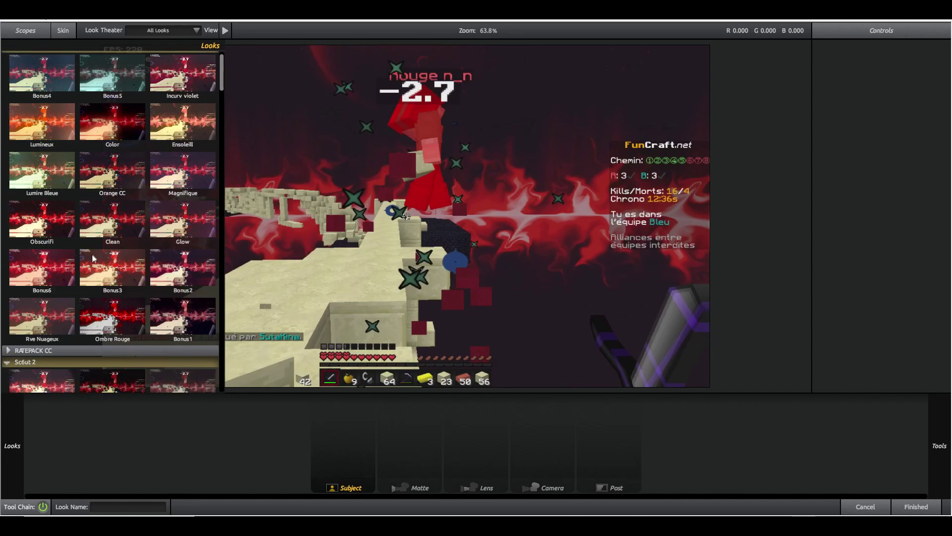
{"action": "scroll", "coordinate": [55, 118], "scroll_direction": "up", "scroll_amount": 1}
{"action": "left_click", "coordinate": [8, 58]}
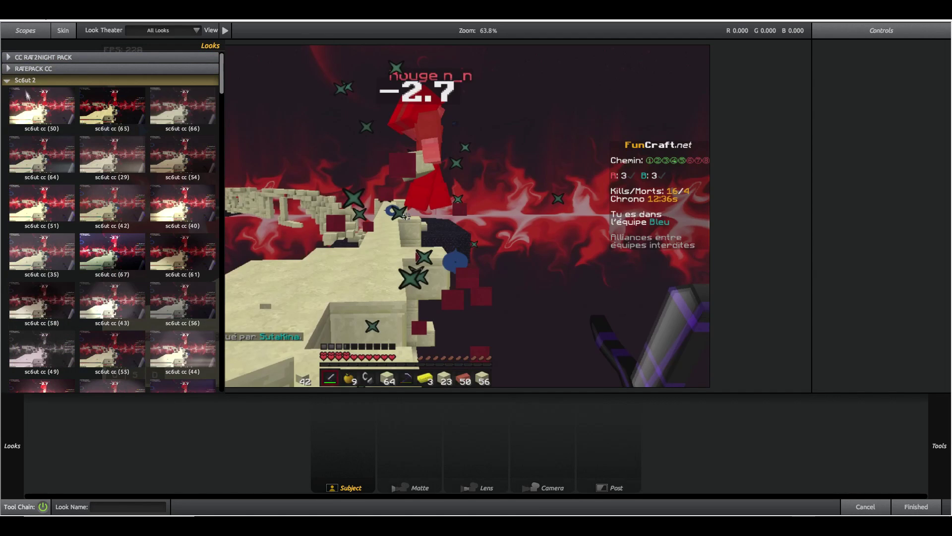
{"action": "left_click", "coordinate": [6, 81]}
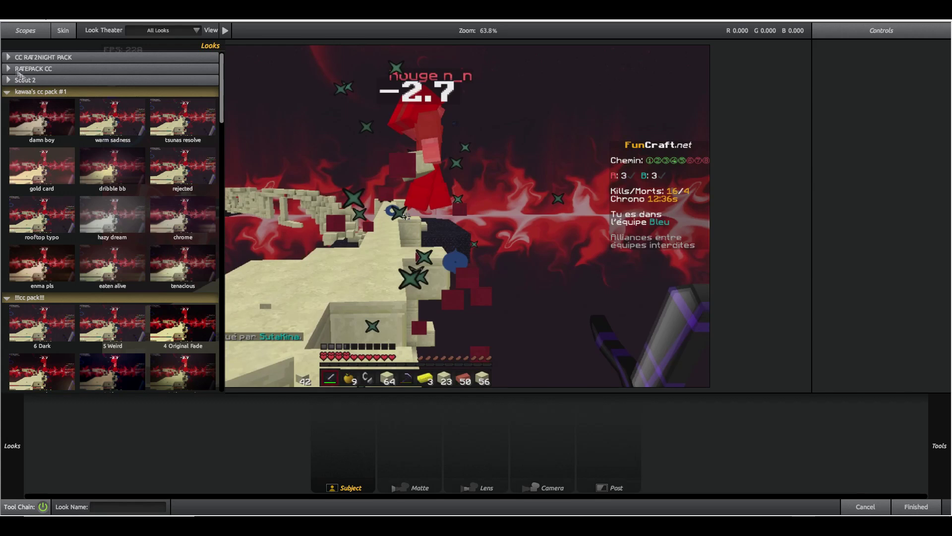
{"action": "scroll", "coordinate": [118, 166], "scroll_direction": "down", "scroll_amount": 1}
{"action": "scroll", "coordinate": [118, 166], "scroll_direction": "down", "scroll_amount": 4}
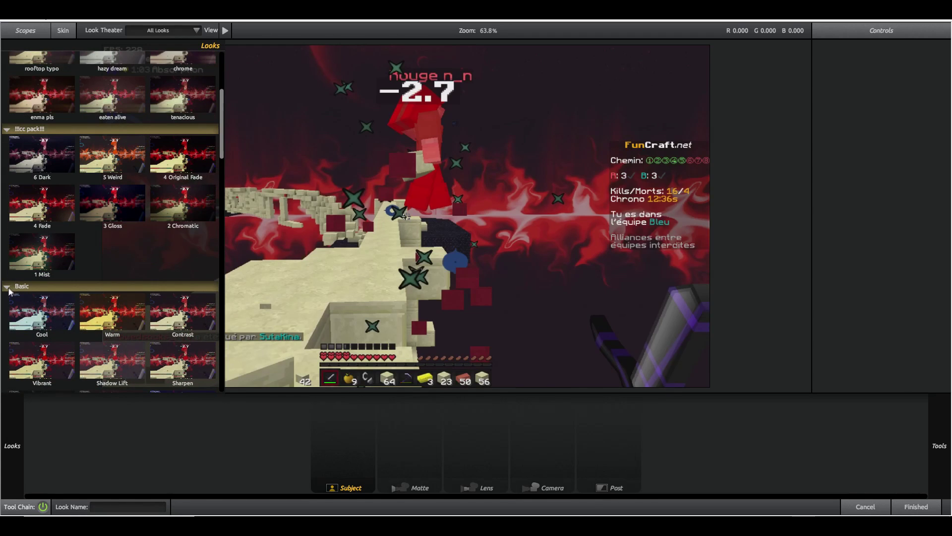
Collapse the Basic, Cinematic and remaining stock look groups, leaving the custom colour-correction packs expanded
{"action": "left_click", "coordinate": [10, 286]}
{"action": "scroll", "coordinate": [10, 286], "scroll_direction": "down", "scroll_amount": 1}
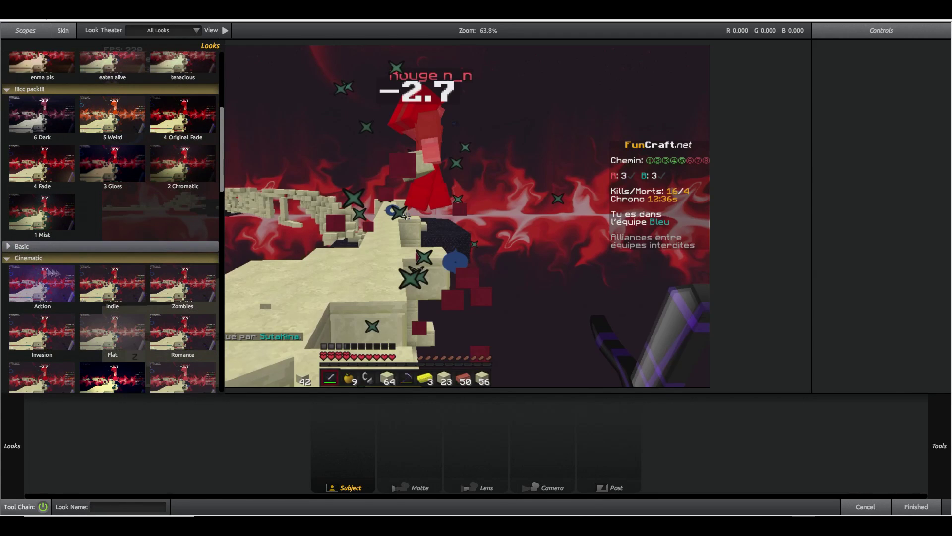
{"action": "left_click", "coordinate": [6, 258]}
{"action": "left_click", "coordinate": [6, 293]}
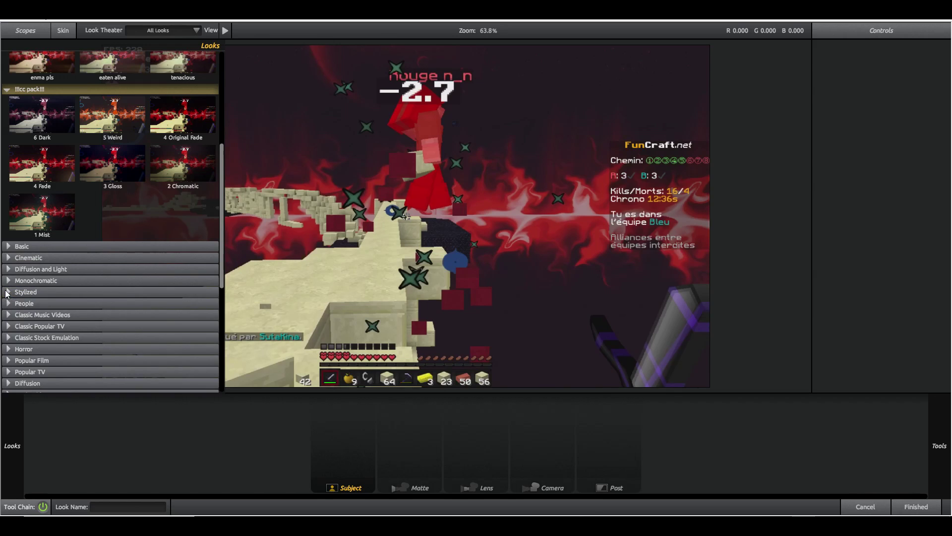
{"action": "scroll", "coordinate": [7, 300], "scroll_direction": "down", "scroll_amount": 4}
{"action": "left_click", "coordinate": [8, 303]}
{"action": "scroll", "coordinate": [9, 303], "scroll_direction": "up", "scroll_amount": 6}
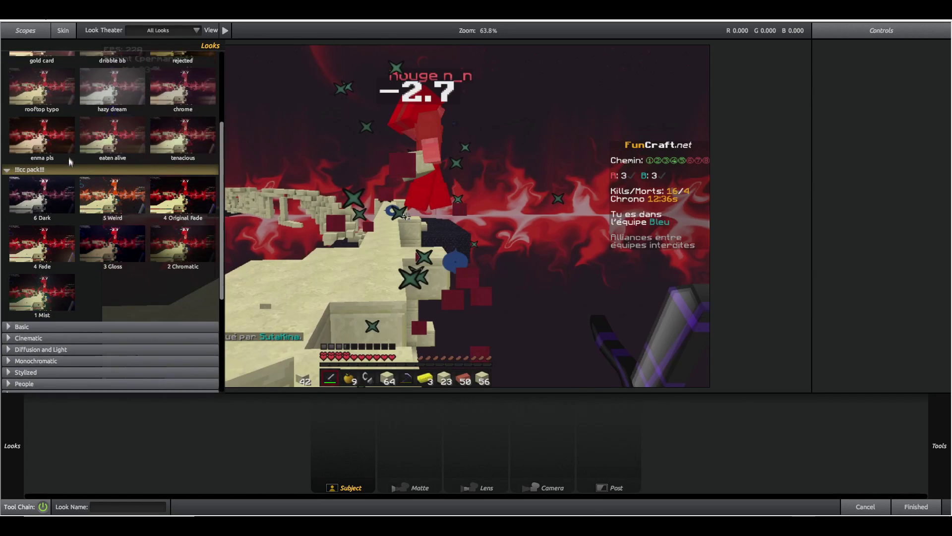
{"action": "scroll", "coordinate": [70, 159], "scroll_direction": "up", "scroll_amount": 4}
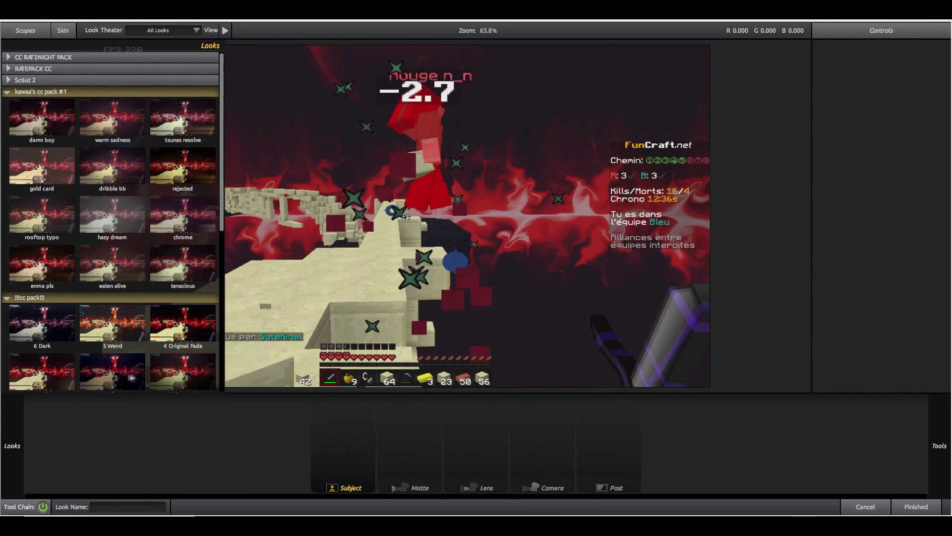
Try out the 2 Chromatic, 1 Mist, eaten alive and damn boy looks on the preview frame
{"action": "left_click", "coordinate": [194, 336]}
{"action": "left_click", "coordinate": [189, 364]}
{"action": "scroll", "coordinate": [176, 362], "scroll_direction": "down", "scroll_amount": 1}
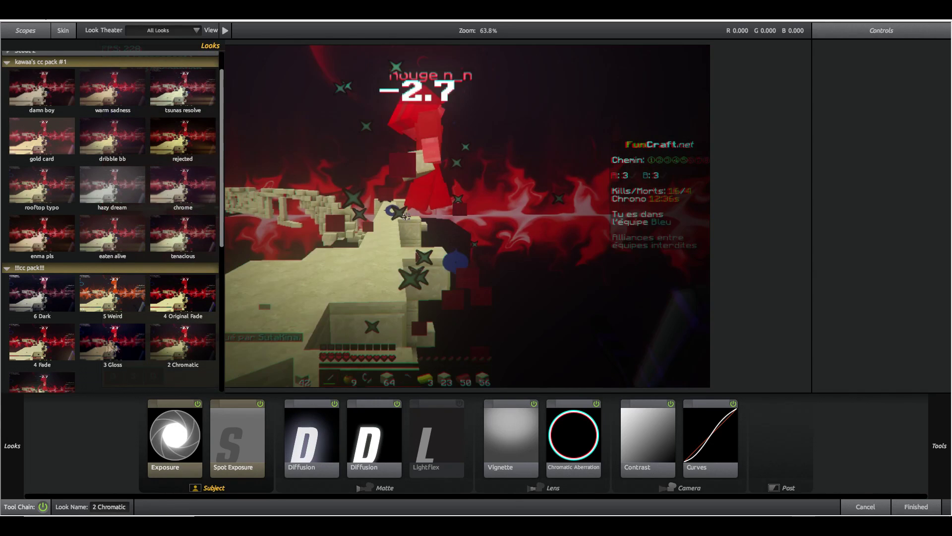
{"action": "left_click", "coordinate": [50, 342]}
{"action": "scroll", "coordinate": [57, 310], "scroll_direction": "down", "scroll_amount": 1}
{"action": "left_click", "coordinate": [42, 352]}
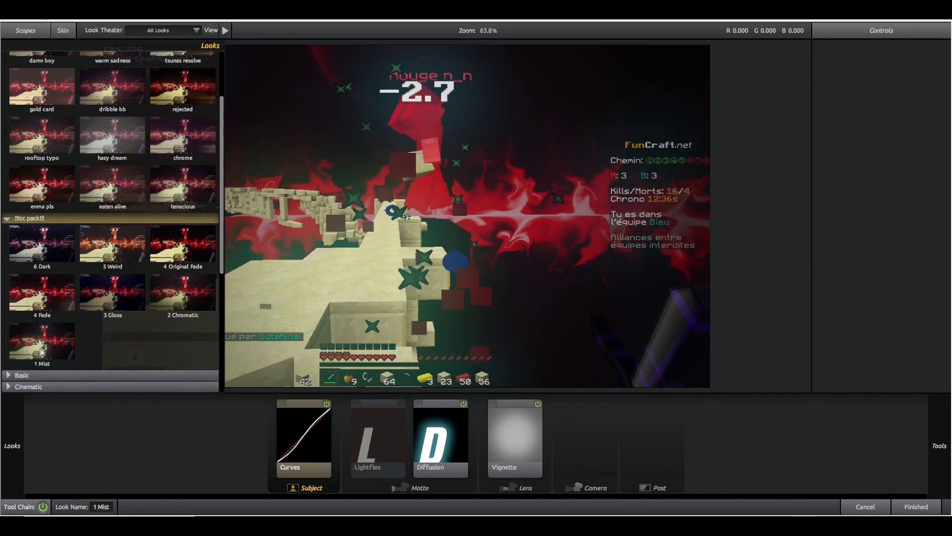
{"action": "left_click", "coordinate": [118, 266]}
{"action": "left_click", "coordinate": [166, 185]}
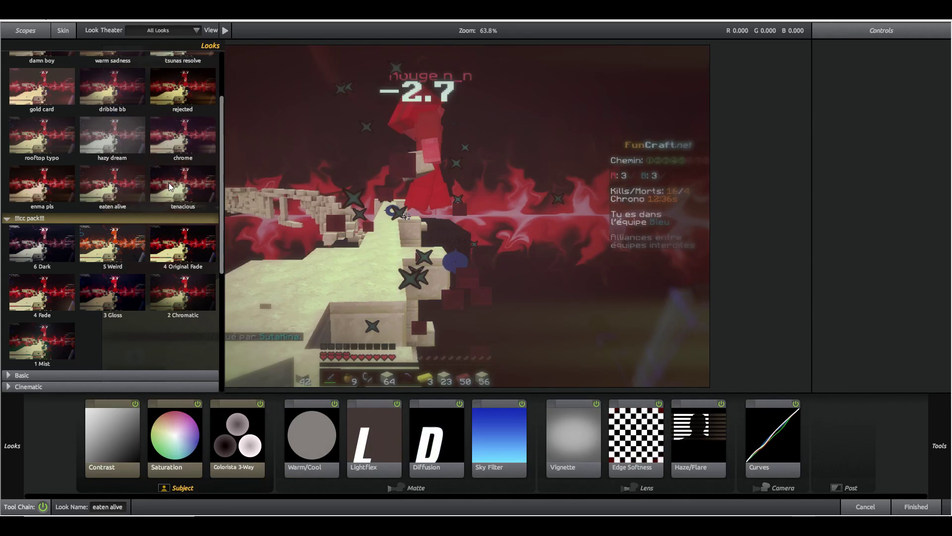
{"action": "scroll", "coordinate": [149, 219], "scroll_direction": "up", "scroll_amount": 2}
{"action": "left_click", "coordinate": [25, 108]}
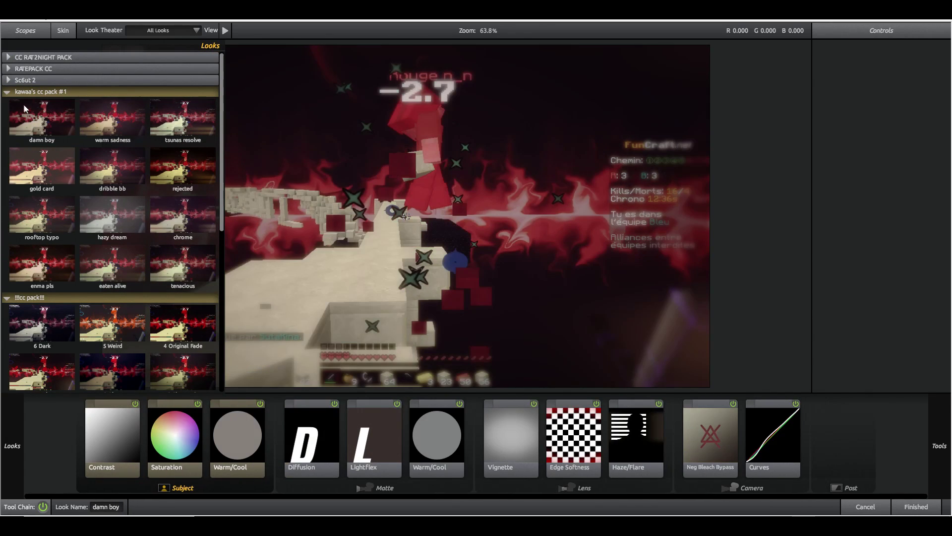
Collapse kawaa's cc pack #1, then apply the Ombre Rouge look from CC RAT2NIGHT PACK
{"action": "left_click", "coordinate": [6, 90]}
{"action": "left_click", "coordinate": [12, 57]}
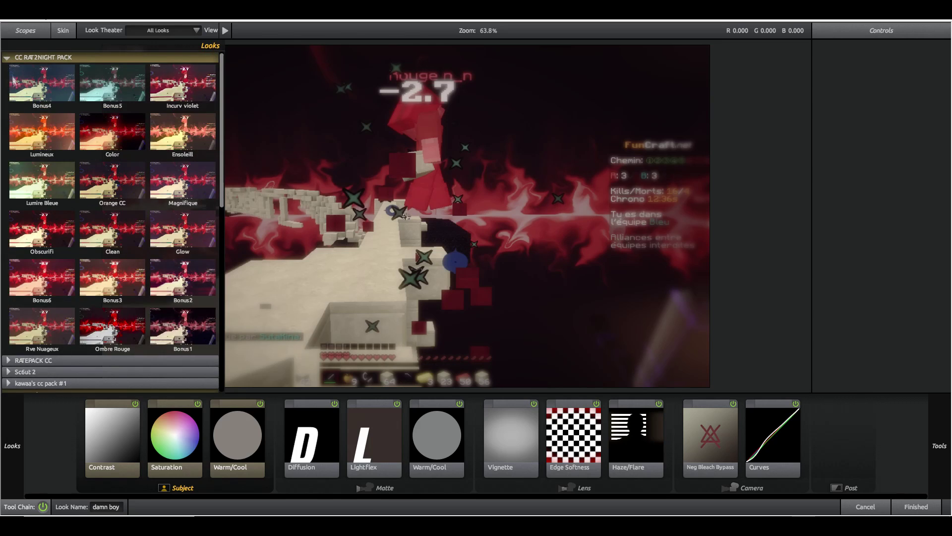
{"action": "left_click", "coordinate": [60, 131]}
{"action": "left_click", "coordinate": [104, 135]}
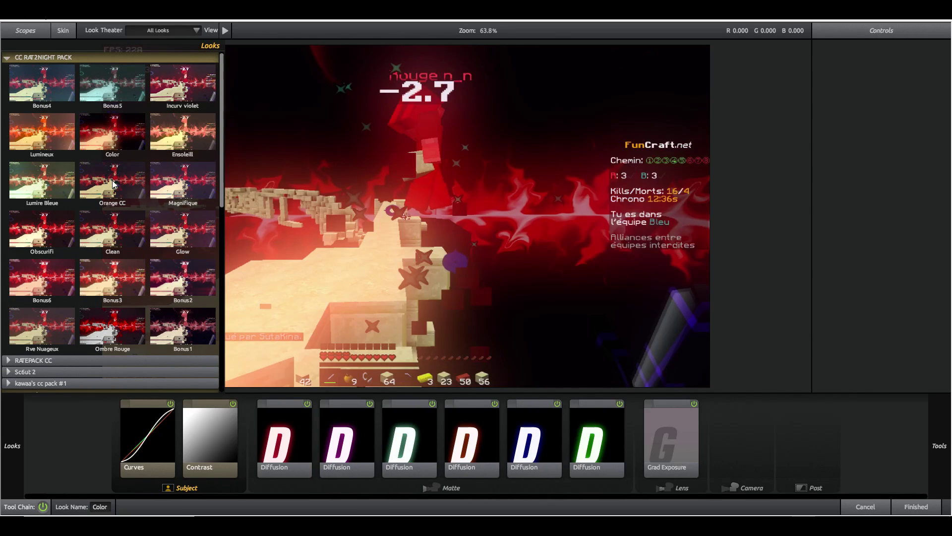
{"action": "left_click", "coordinate": [111, 195]}
{"action": "left_click", "coordinate": [109, 332]}
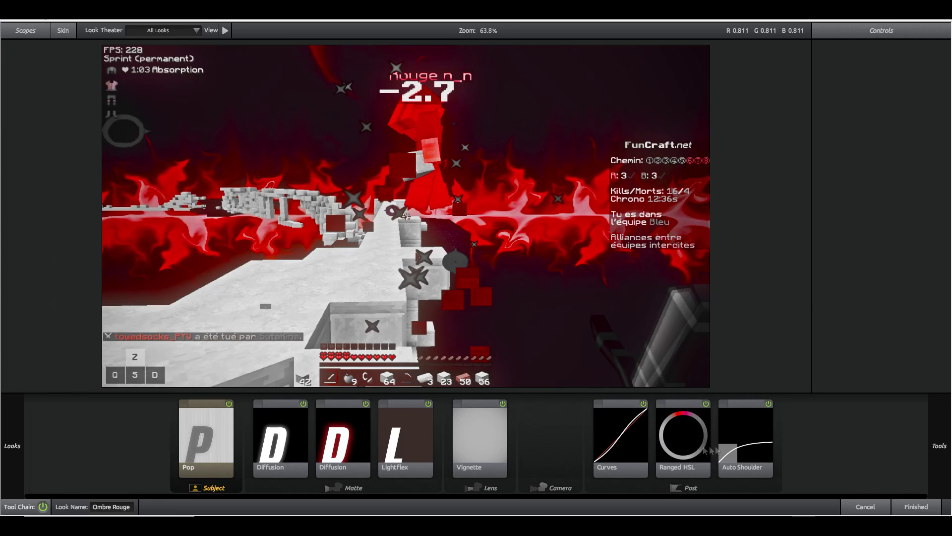
In the look's Ranged HSL tool, set Orange saturation to +100% and Green to +46%, and accept the look
{"action": "left_click", "coordinate": [687, 444]}
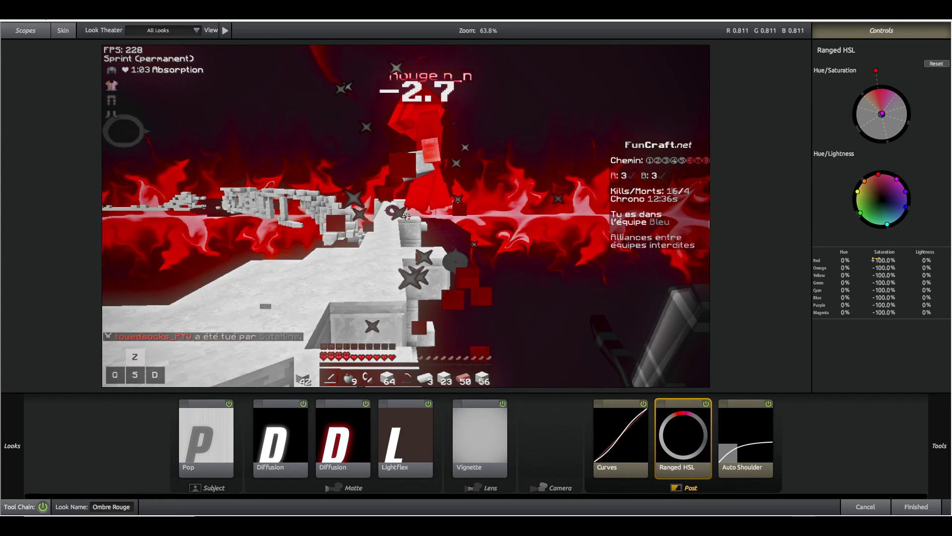
{"action": "left_click_drag", "start_coordinate": [877, 267], "coordinate": [942, 268]}
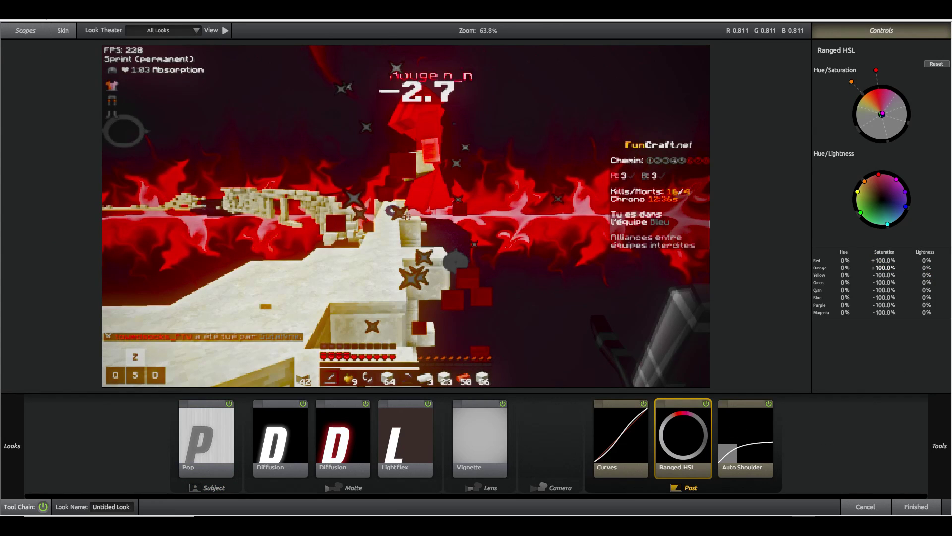
{"action": "left_click_drag", "start_coordinate": [882, 281], "coordinate": [890, 281]}
{"action": "mouse_move", "coordinate": [2, 451]}
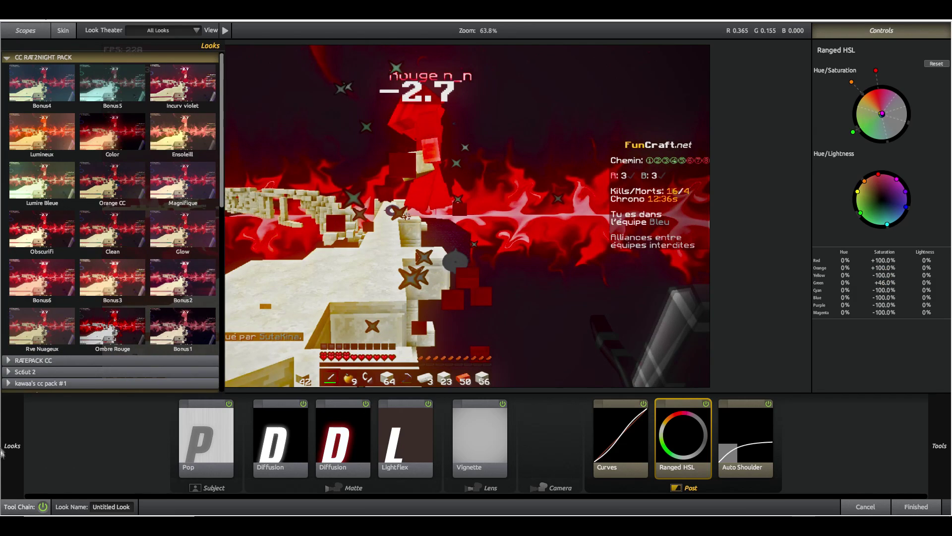
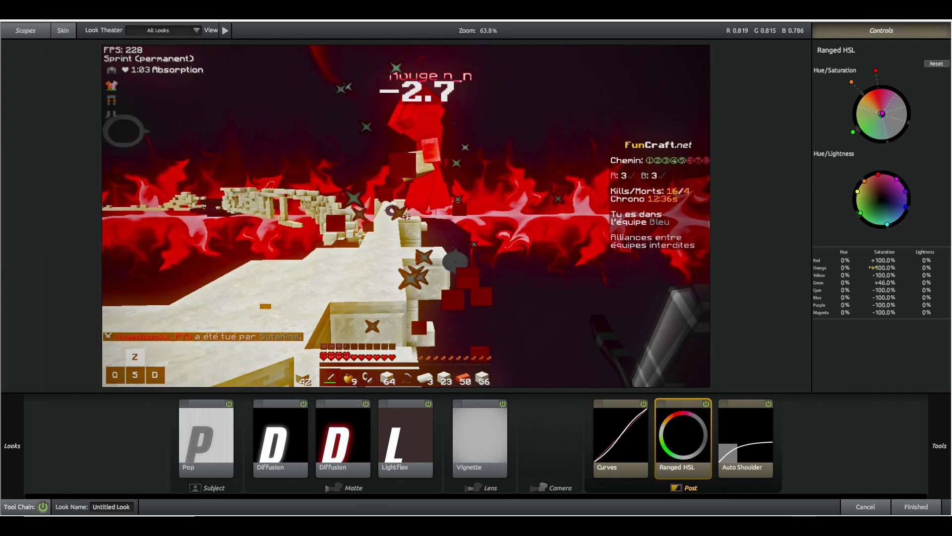
{"action": "mouse_move", "coordinate": [4, 274]}
{"action": "left_click", "coordinate": [914, 506]}
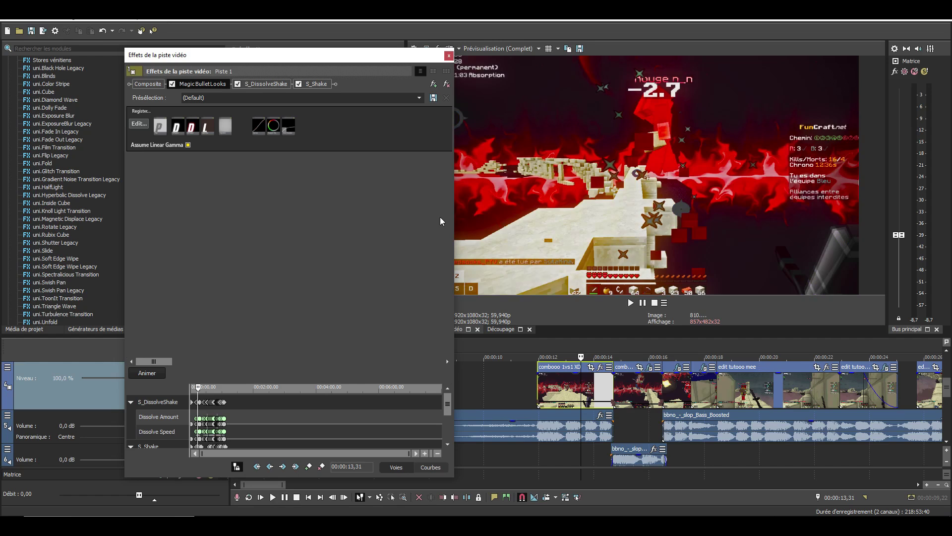
Check the graded look at several points along the timeline, including 00:00:17,56, 00:00:29,16 and 00:00:45,15 in the carnage dentiste clip
{"action": "scroll", "coordinate": [664, 419], "scroll_direction": "up", "scroll_amount": 3}
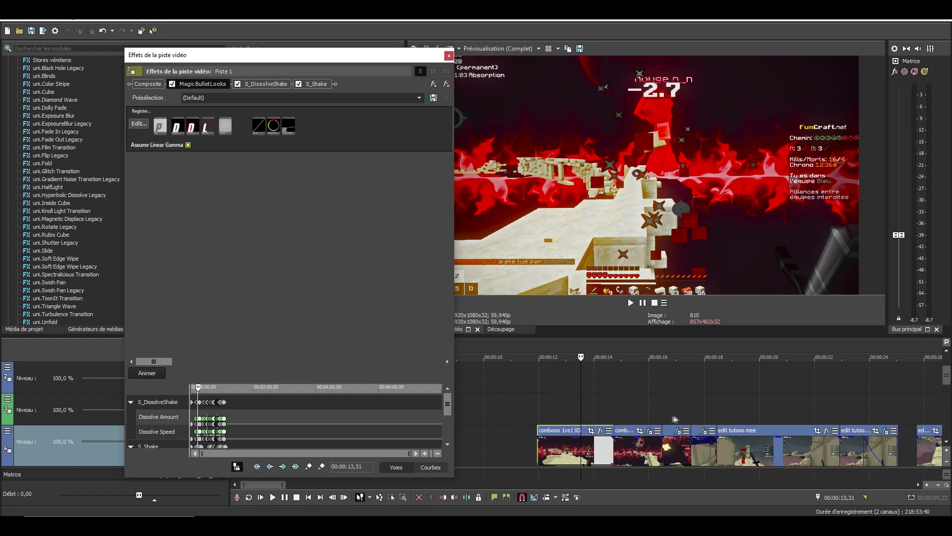
{"action": "left_click", "coordinate": [691, 408]}
{"action": "scroll", "coordinate": [719, 412], "scroll_direction": "up", "scroll_amount": 2}
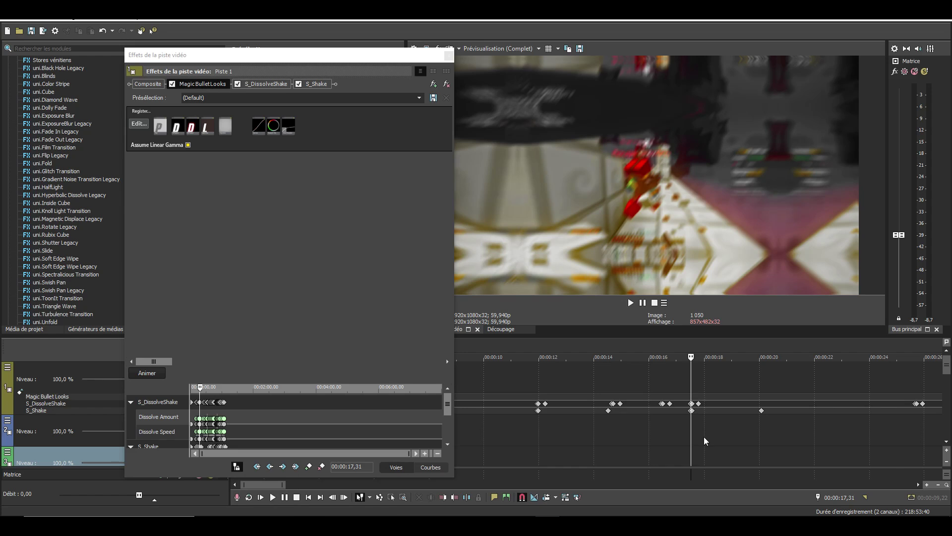
{"action": "scroll", "coordinate": [704, 429], "scroll_direction": "down", "scroll_amount": 2}
{"action": "left_click", "coordinate": [703, 417]}
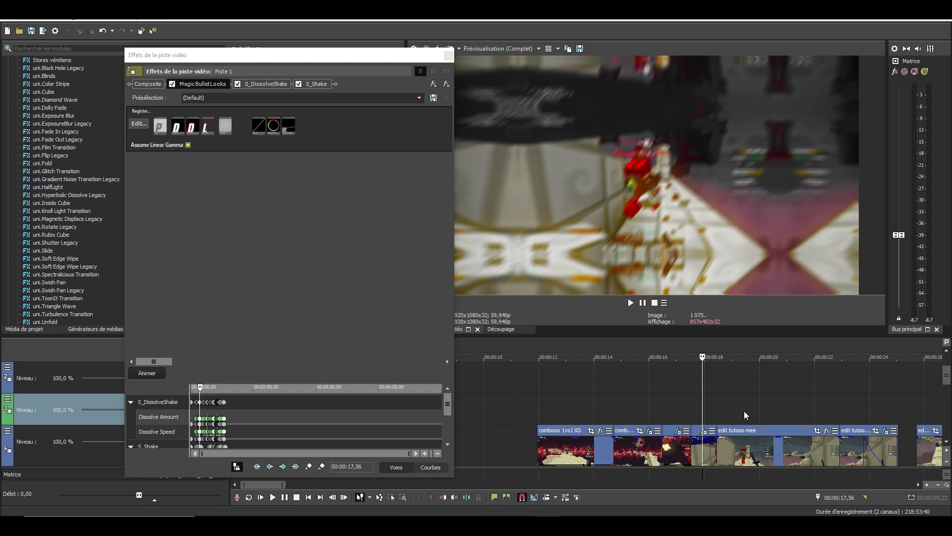
{"action": "scroll", "coordinate": [770, 440], "scroll_direction": "down", "scroll_amount": 3}
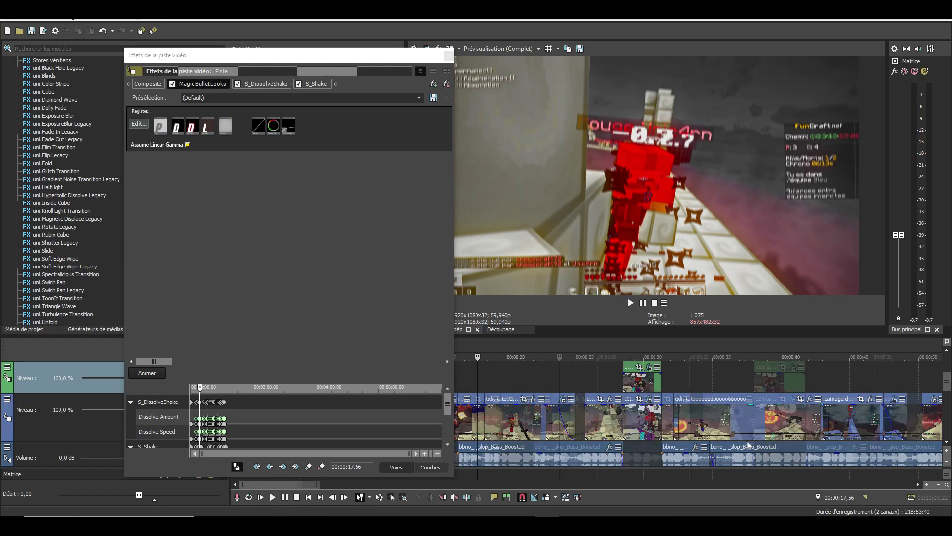
{"action": "left_click", "coordinate": [521, 392]}
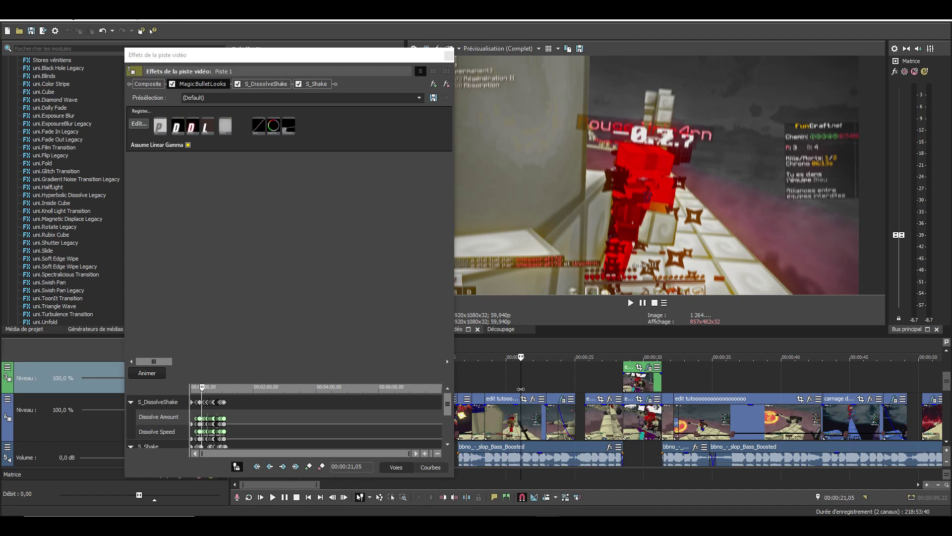
{"action": "left_click", "coordinate": [633, 385]}
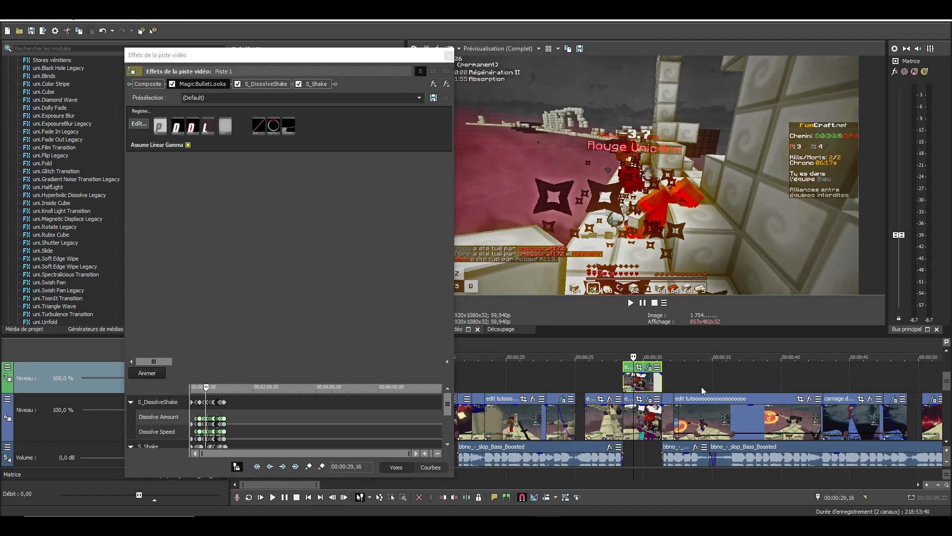
{"action": "scroll", "coordinate": [701, 386], "scroll_direction": "down", "scroll_amount": 2}
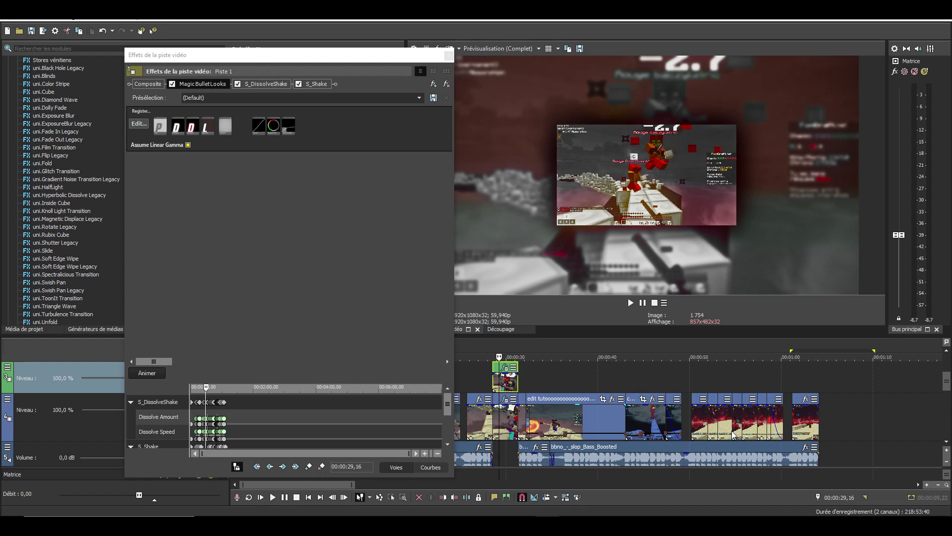
{"action": "left_click", "coordinate": [636, 419]}
{"action": "scroll", "coordinate": [636, 418], "scroll_direction": "up", "scroll_amount": 3}
{"action": "left_click", "coordinate": [613, 419]}
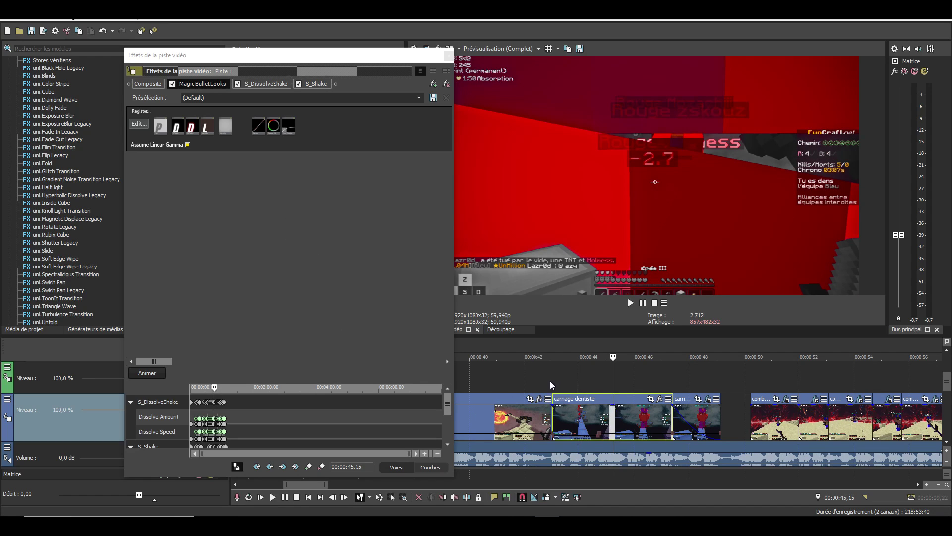
Animate track 1's Magic Bullet Looks with keyframes at 00:00:43,02 and 00:00:43,03, where the carnage dentiste clip starts
{"action": "left_click", "coordinate": [551, 384]}
{"action": "left_click", "coordinate": [146, 373]}
{"action": "left_click_drag", "start_coordinate": [253, 381], "coordinate": [258, 291]}
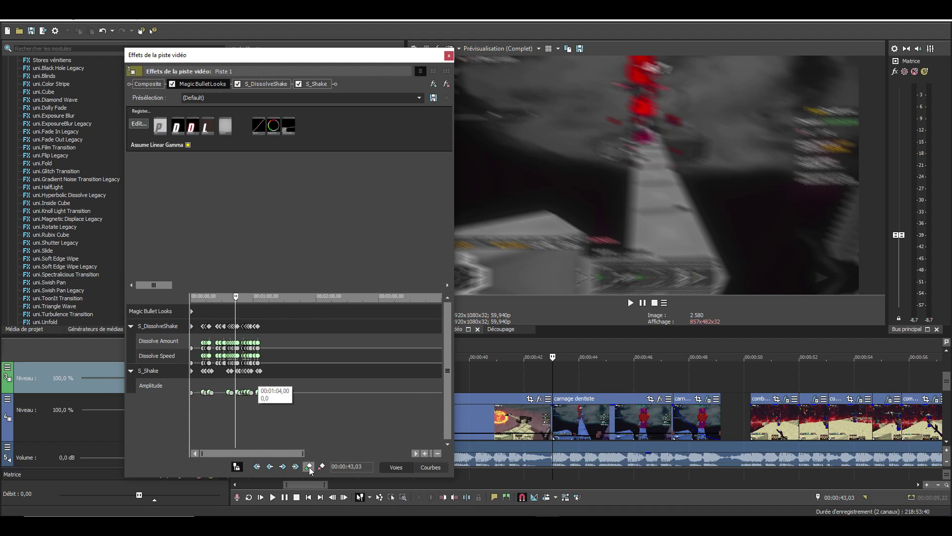
{"action": "scroll", "coordinate": [273, 389], "scroll_direction": "up", "scroll_amount": 8}
{"action": "double_click", "coordinate": [311, 311]}
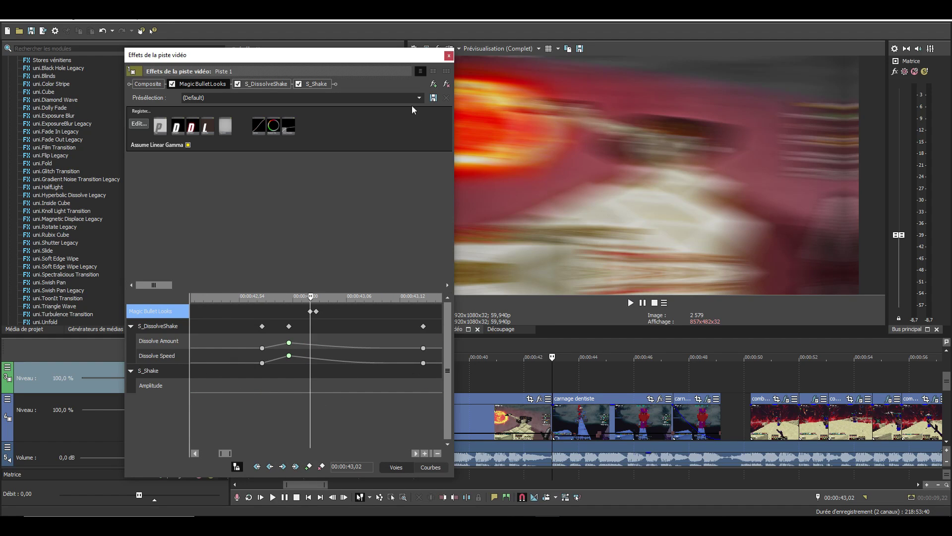
Apply the rien preset to the Magic Bullet Looks keyframe at 00:00:43,02 and compare the frames around both keyframes
{"action": "left_click", "coordinate": [419, 97]}
{"action": "left_click", "coordinate": [340, 151]}
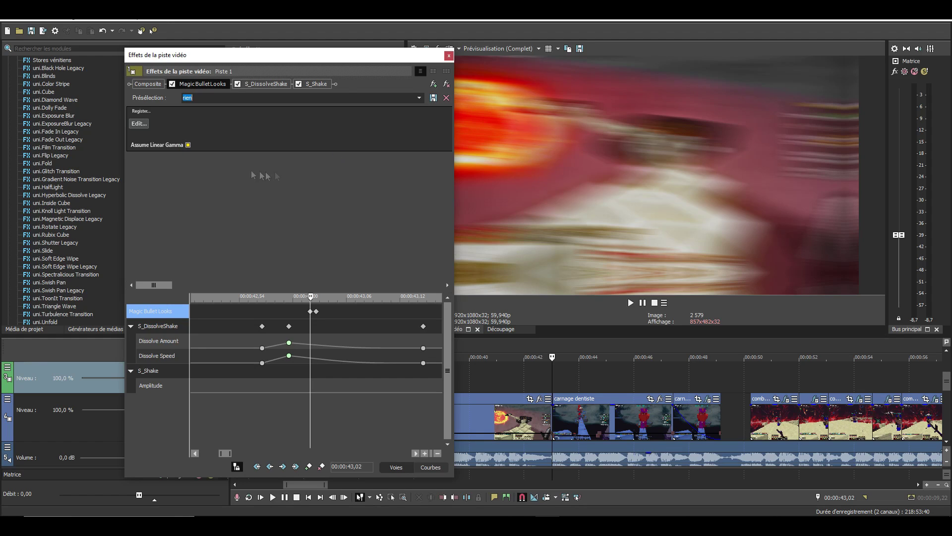
{"action": "scroll", "coordinate": [307, 324], "scroll_direction": "down", "scroll_amount": 1}
{"action": "scroll", "coordinate": [307, 324], "scroll_direction": "up", "scroll_amount": 1}
{"action": "left_click", "coordinate": [301, 314]}
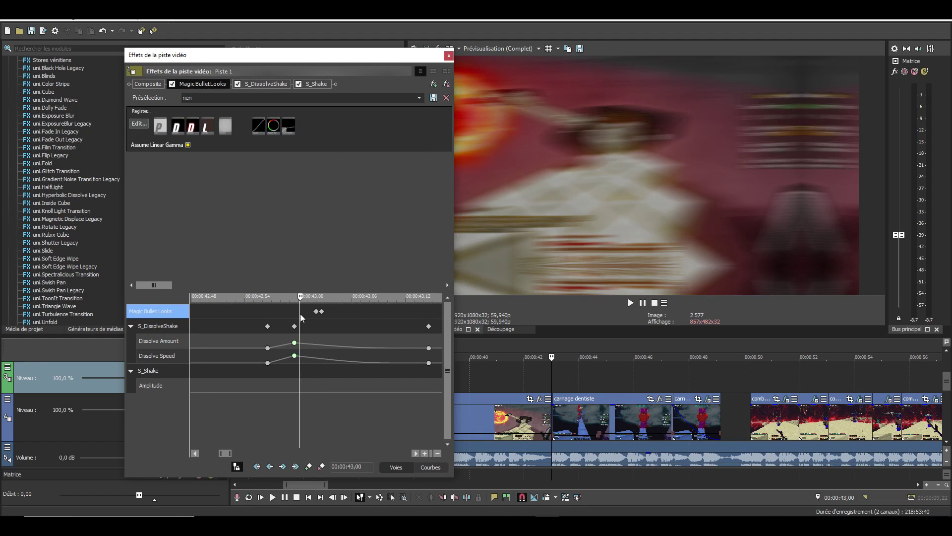
{"action": "left_click", "coordinate": [317, 312]}
{"action": "left_click", "coordinate": [320, 312]}
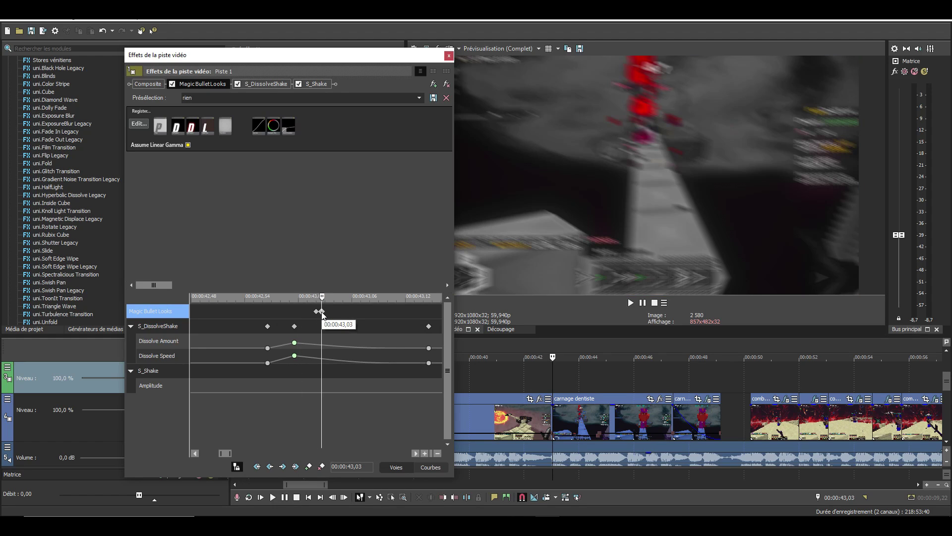
{"action": "left_click", "coordinate": [418, 99]}
{"action": "left_click", "coordinate": [418, 99]}
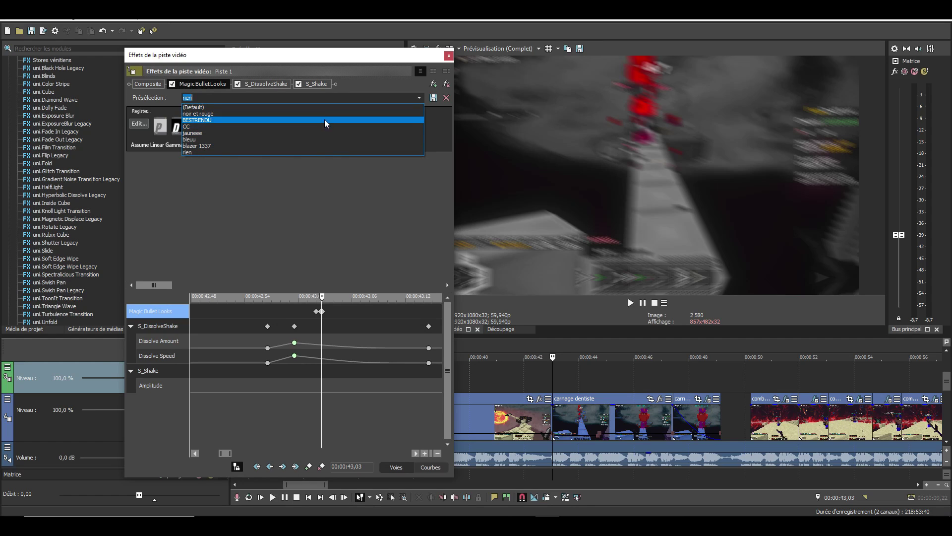
{"action": "left_click", "coordinate": [294, 199]}
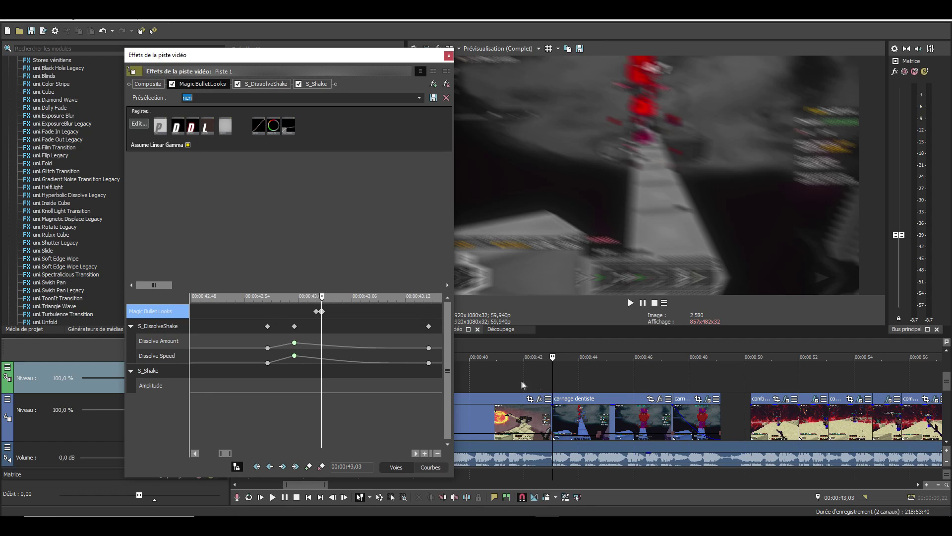
Move the second Magic Bullet Looks keyframe to 00:00:43,15 and load the Bonus3 look from CC RAT2NIGHT PACK for it
{"action": "left_click_drag", "start_coordinate": [323, 315], "coordinate": [429, 312]}
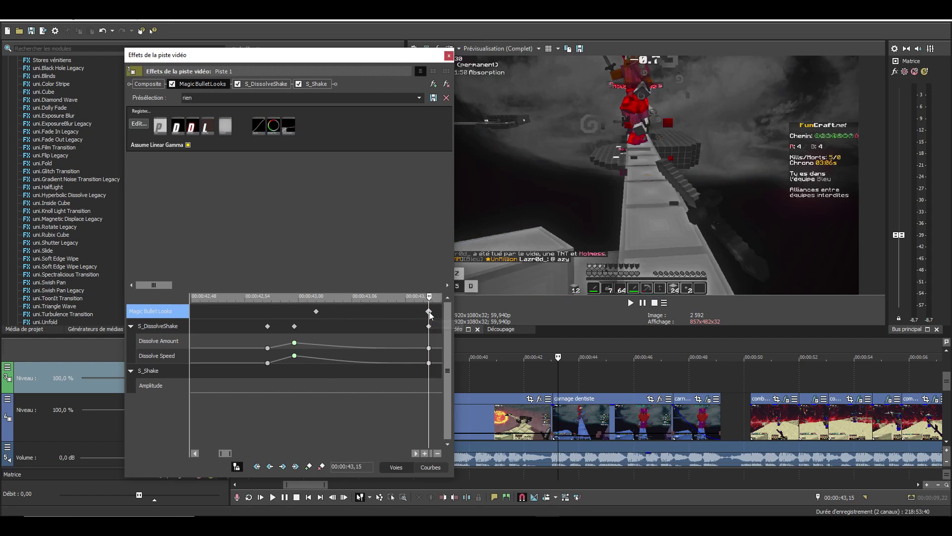
{"action": "left_click", "coordinate": [141, 126]}
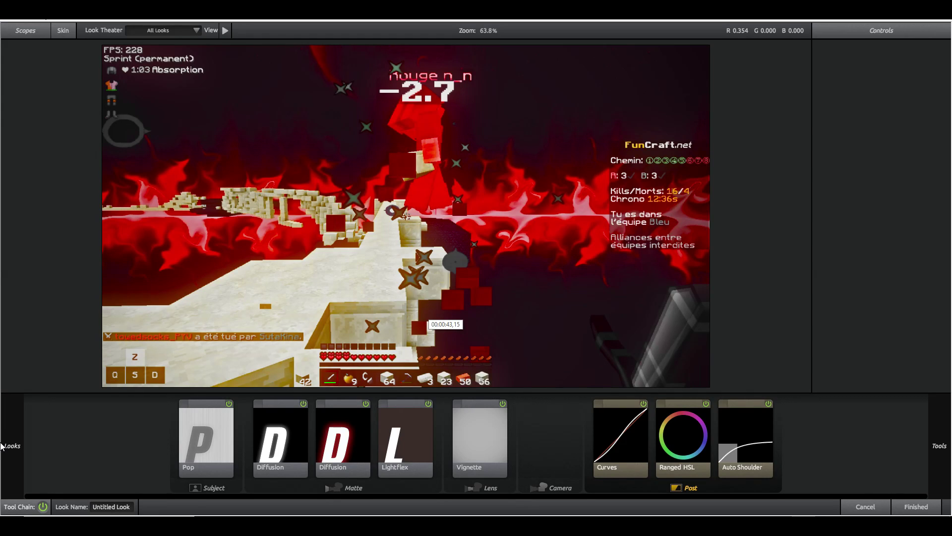
{"action": "mouse_move", "coordinate": [2, 409]}
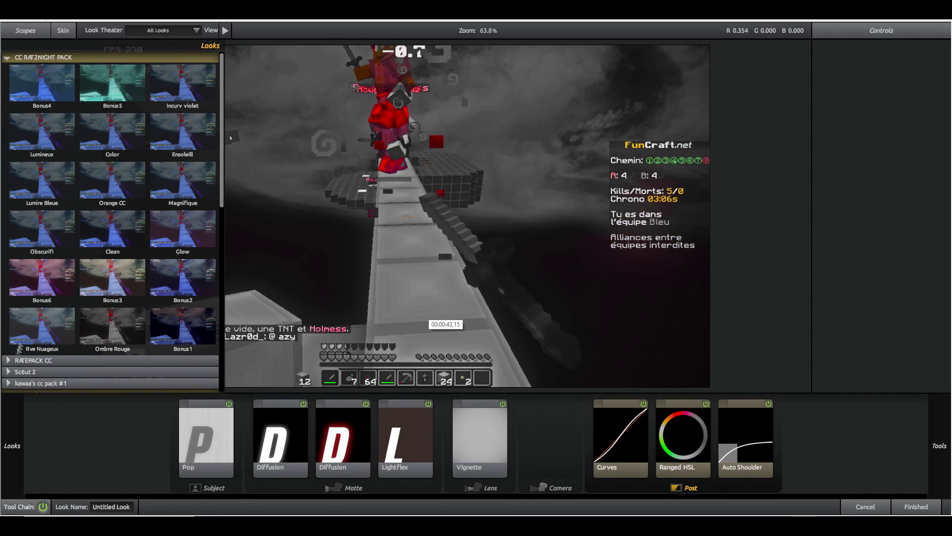
{"action": "left_click", "coordinate": [117, 277]}
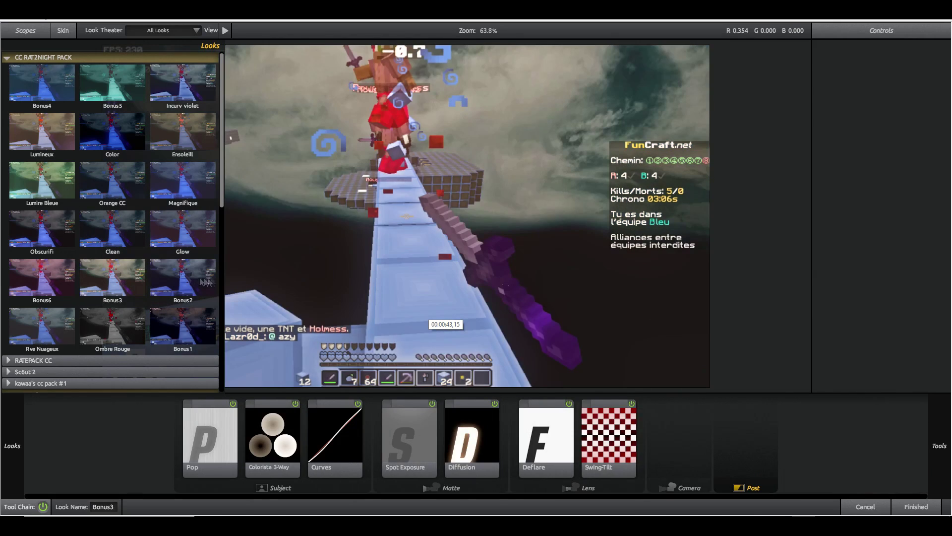
Set the look's Swing-Tilt center to about -20.9%, accept it, and move the keyframe back to 00:00:43,03
{"action": "left_click", "coordinate": [598, 446]}
{"action": "left_click_drag", "start_coordinate": [526, 210], "coordinate": [600, 145]}
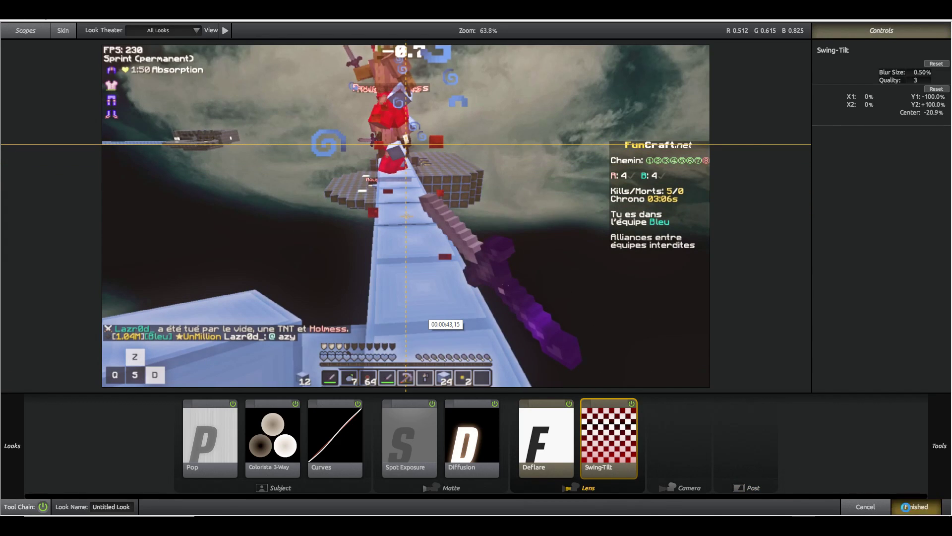
{"action": "left_click", "coordinate": [911, 506]}
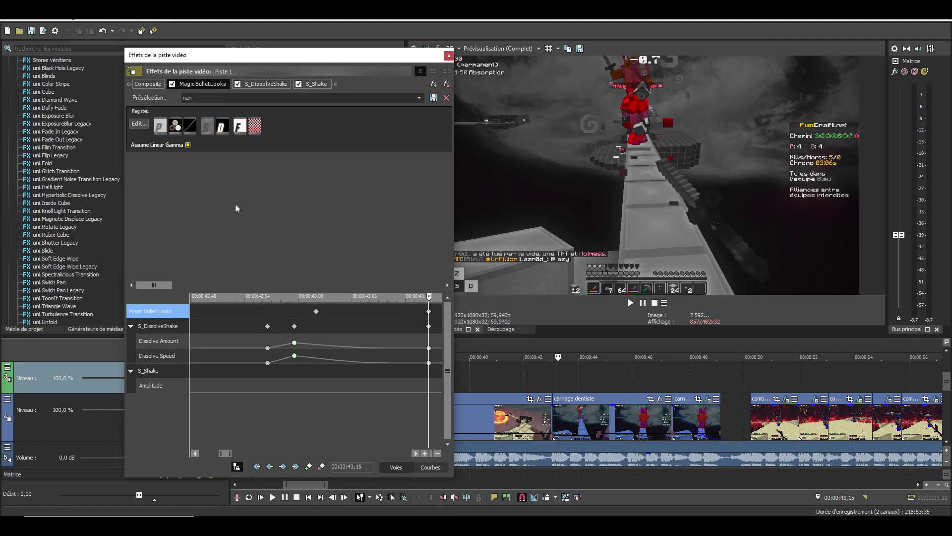
{"action": "left_click_drag", "start_coordinate": [429, 313], "coordinate": [322, 314]}
{"action": "left_click", "coordinate": [322, 314]}
Check the graded look on the clips after carnage dentiste, including 00:00:50,44, 00:01:00,14 and 00:01:01,52
{"action": "left_click", "coordinate": [683, 373]}
{"action": "left_click", "coordinate": [748, 377]}
{"action": "left_click", "coordinate": [766, 381]}
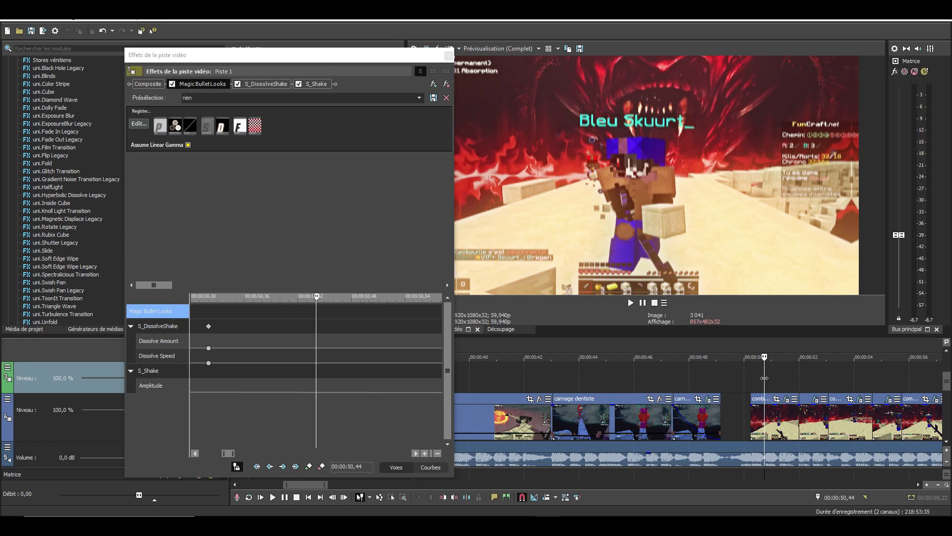
{"action": "scroll", "coordinate": [764, 377], "scroll_direction": "down", "scroll_amount": 3}
{"action": "left_click", "coordinate": [587, 382]}
{"action": "left_click", "coordinate": [618, 382]}
{"action": "left_click", "coordinate": [637, 383]}
{"action": "left_click", "coordinate": [649, 382]}
{"action": "left_click", "coordinate": [676, 382]}
{"action": "left_click", "coordinate": [692, 384]}
{"action": "left_click", "coordinate": [712, 385]}
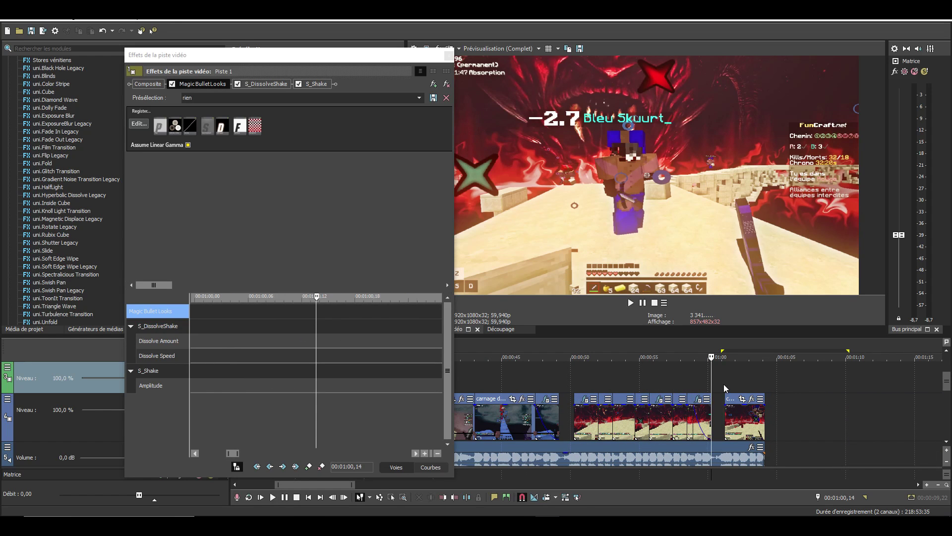
{"action": "left_click", "coordinate": [724, 384]}
{"action": "left_click", "coordinate": [733, 384]}
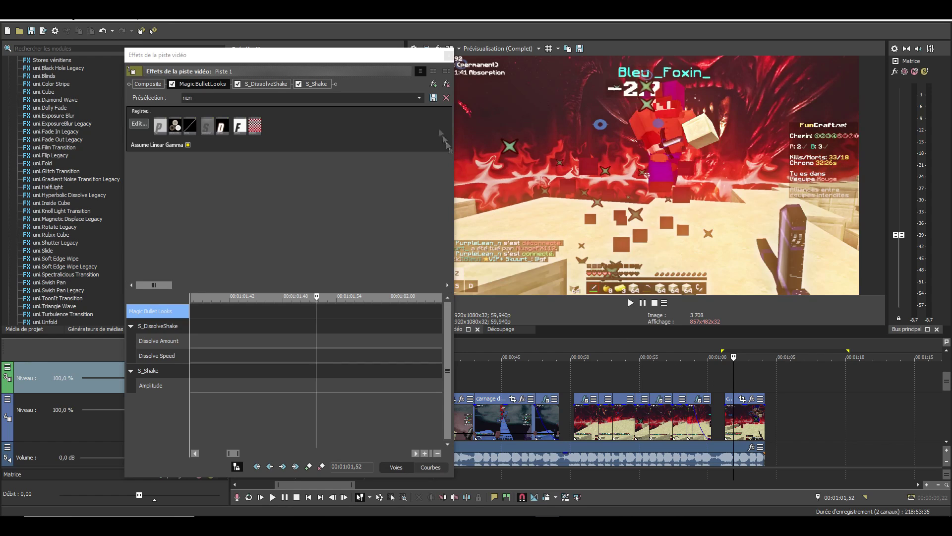
Close the track effects and switch the video preview quality to Brouillon (Auto)
{"action": "left_click", "coordinate": [449, 55]}
{"action": "left_click", "coordinate": [491, 49]}
{"action": "mouse_move", "coordinate": [504, 61]}
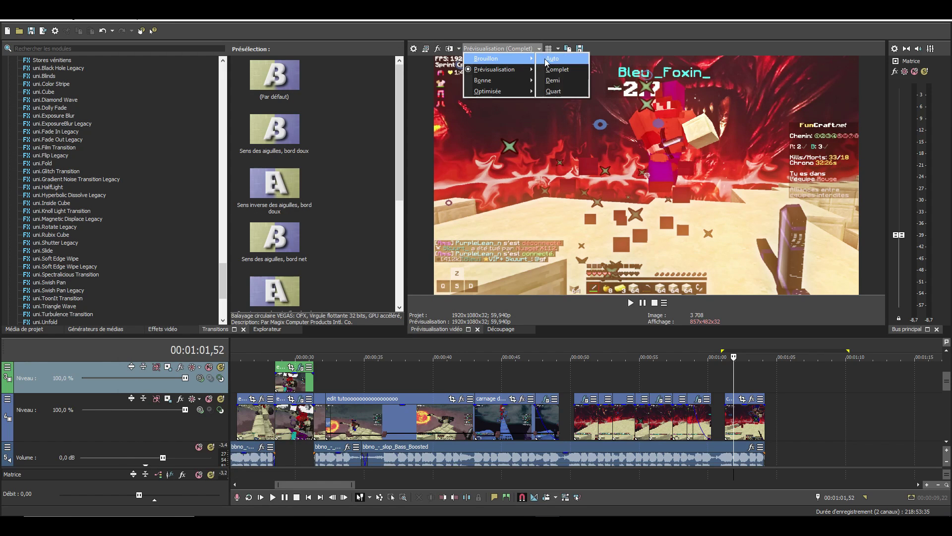
{"action": "left_click", "coordinate": [553, 60]}
Insert a new empty video track above the track holding the Magic Bullet Looks and shake keyframes
{"action": "scroll", "coordinate": [520, 380], "scroll_direction": "down", "scroll_amount": 2}
{"action": "scroll", "coordinate": [520, 380], "scroll_direction": "down", "scroll_amount": 4}
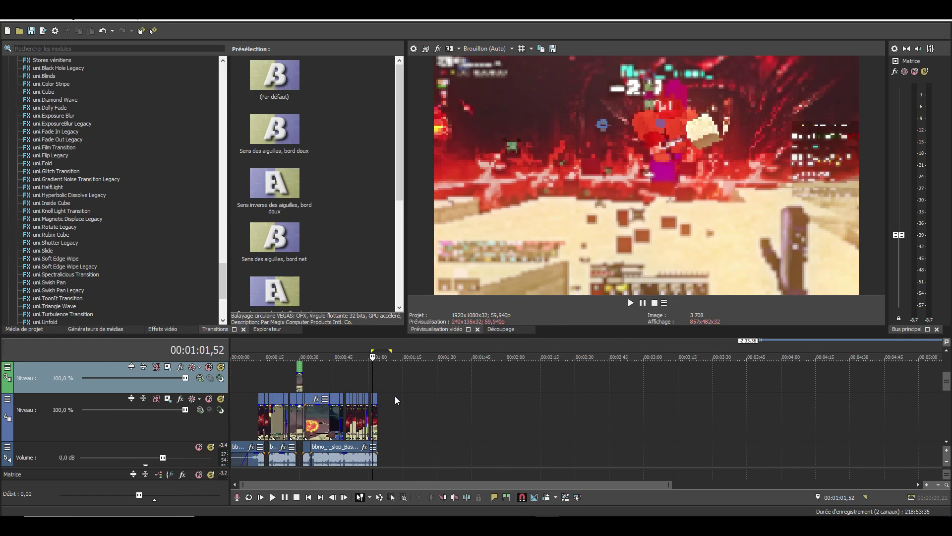
{"action": "scroll", "coordinate": [305, 394], "scroll_direction": "up", "scroll_amount": 4}
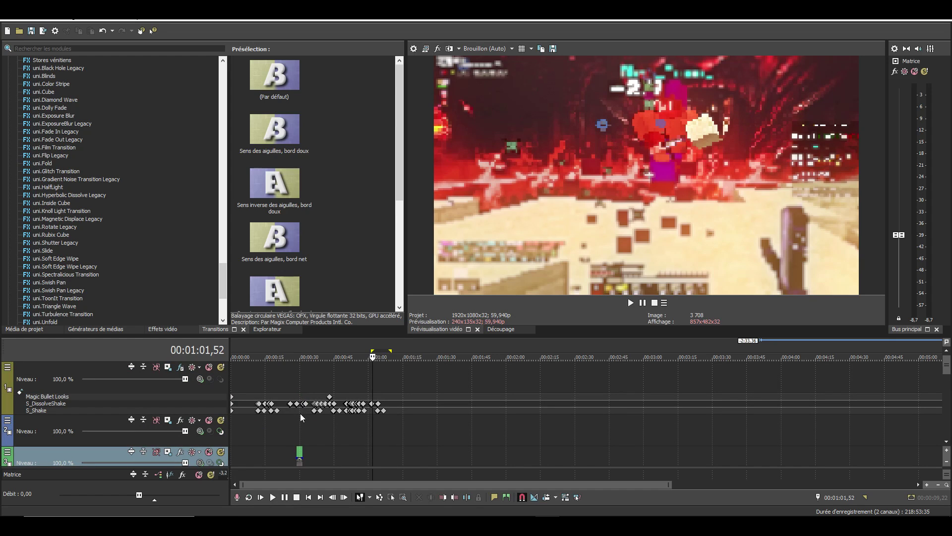
{"action": "right_click", "coordinate": [433, 380]}
{"action": "left_click", "coordinate": [501, 279]}
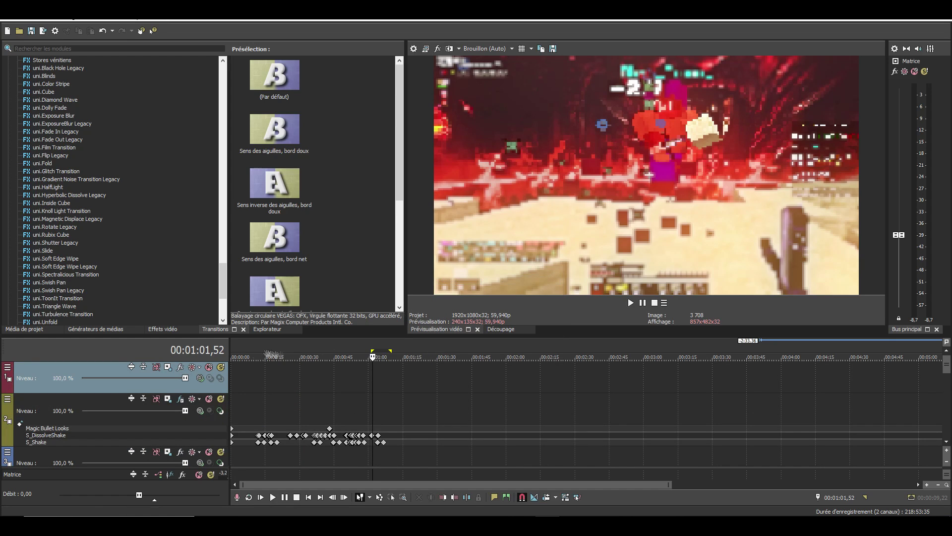
Add a white (Blanc) Couleur unie event at the start of the new track and extend it past the end of the montage
{"action": "left_click", "coordinate": [106, 332]}
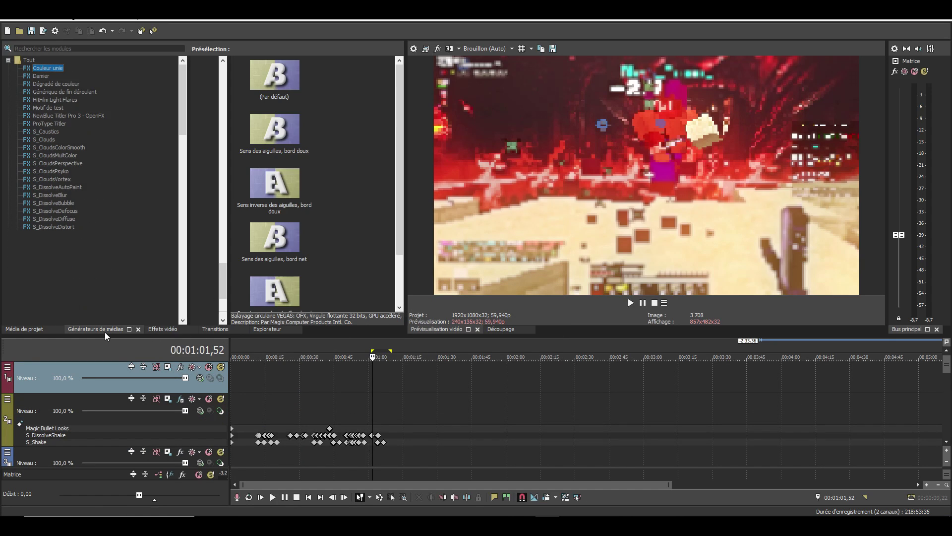
{"action": "left_click_drag", "start_coordinate": [246, 100], "coordinate": [189, 394]}
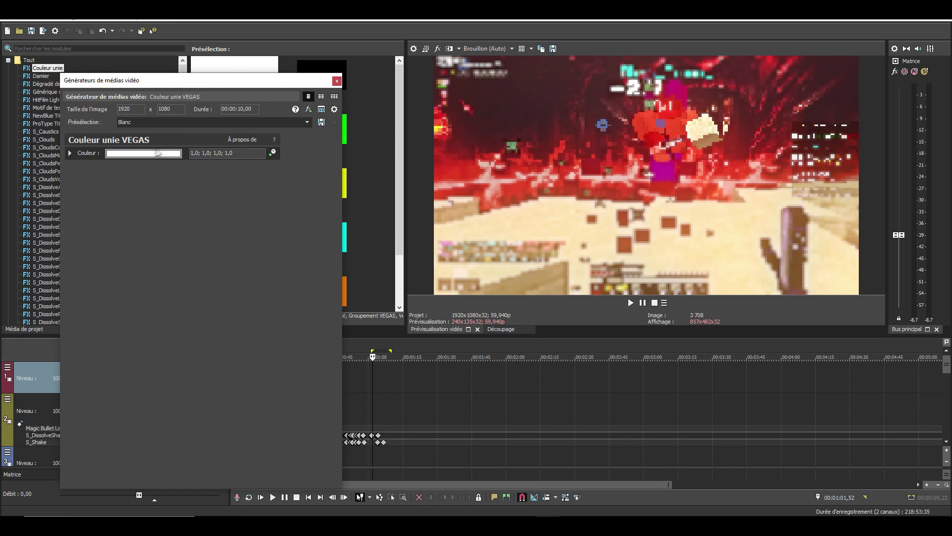
{"action": "left_click", "coordinate": [337, 81]}
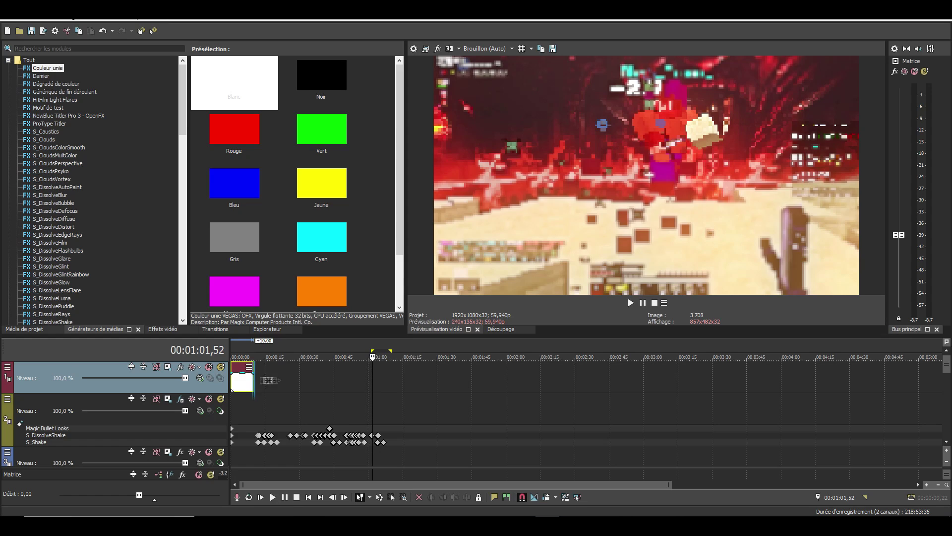
{"action": "left_click_drag", "start_coordinate": [254, 379], "coordinate": [450, 379]}
Split the last bbno music event on audio track 7 at about 00:01:07 and delete the part after the cut
{"action": "scroll", "coordinate": [452, 382], "scroll_direction": "down", "scroll_amount": 5}
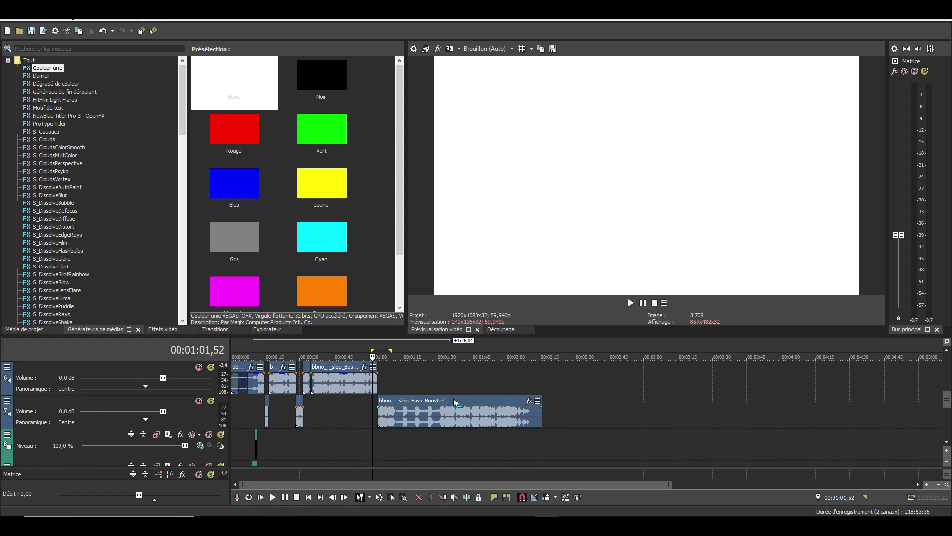
{"action": "left_click", "coordinate": [385, 417]}
{"action": "key", "text": "s"}
{"action": "scroll", "coordinate": [499, 428], "scroll_direction": "up", "scroll_amount": 3}
{"action": "left_click", "coordinate": [624, 422]}
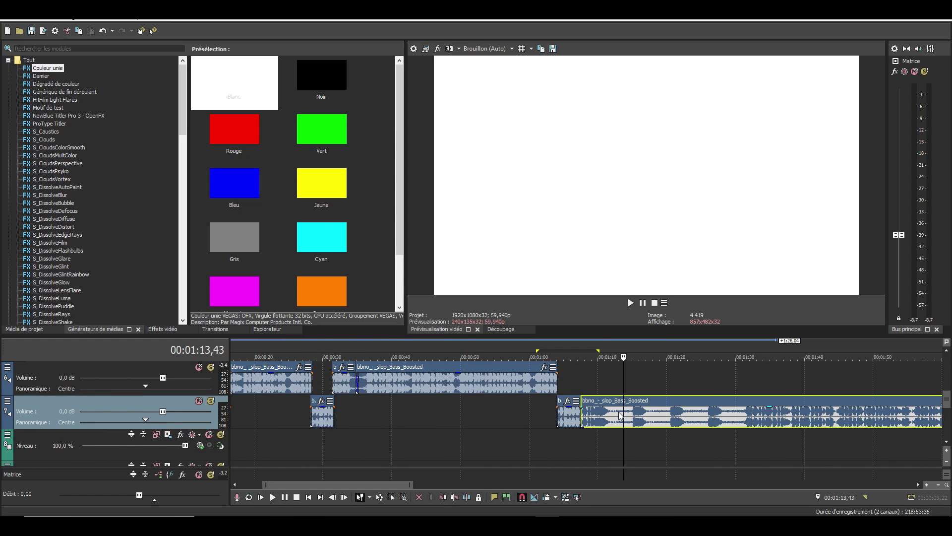
{"action": "key", "text": "Delete"}
Add a fade-out from about 00:01:05 to the end of the last music event, using a curve that drops quickly first
{"action": "scroll", "coordinate": [590, 419], "scroll_direction": "up", "scroll_amount": 3}
{"action": "left_click", "coordinate": [309, 419]}
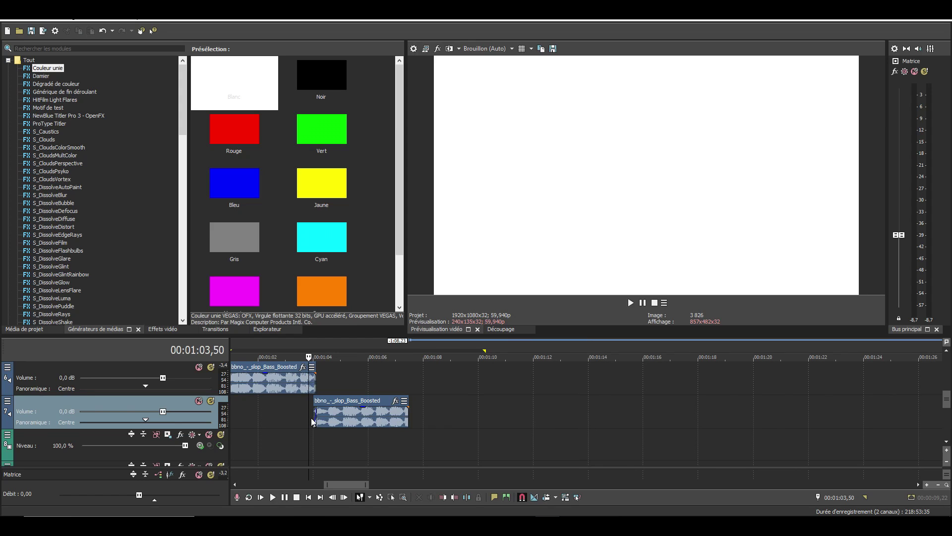
{"action": "key", "text": "space"}
{"action": "left_click_drag", "start_coordinate": [406, 408], "coordinate": [340, 408]}
{"action": "right_click", "coordinate": [380, 408]}
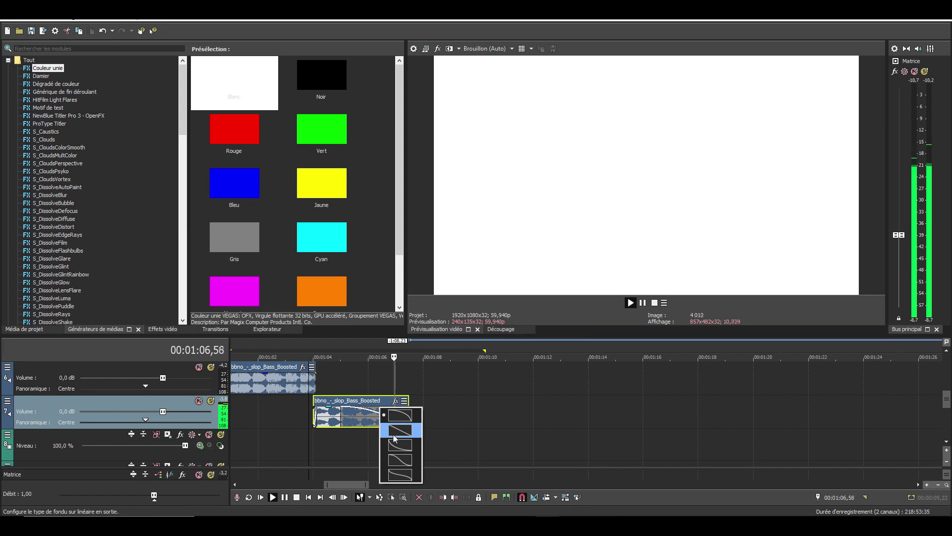
{"action": "left_click", "coordinate": [401, 444]}
{"action": "left_click_drag", "start_coordinate": [426, 427], "coordinate": [425, 428]}
{"action": "key", "text": "space"}
Split the white Couleur unie event at 00:01:07,29, where the music ends, and delete the remainder
{"action": "left_click", "coordinate": [404, 377]}
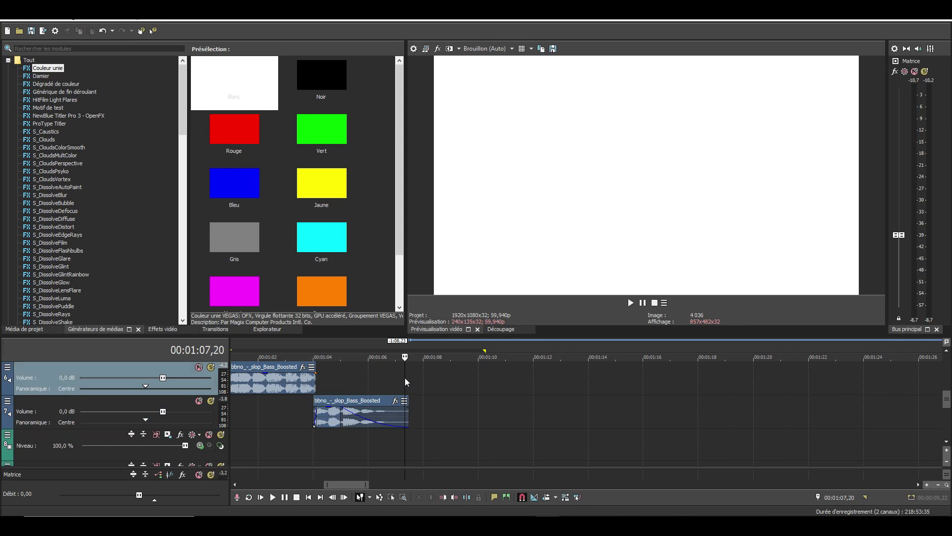
{"action": "left_click", "coordinate": [400, 376]}
{"action": "left_click", "coordinate": [403, 377]}
{"action": "left_click", "coordinate": [409, 377]}
{"action": "scroll", "coordinate": [496, 400], "scroll_direction": "up", "scroll_amount": 8}
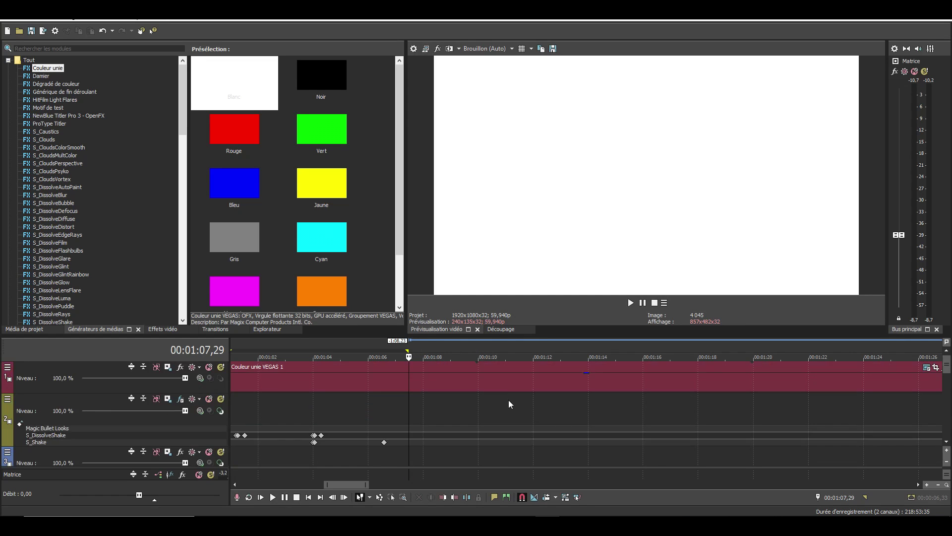
{"action": "key", "text": "s"}
{"action": "left_click", "coordinate": [433, 384]}
{"action": "scroll", "coordinate": [455, 405], "scroll_direction": "down", "scroll_amount": 5}
{"action": "key", "text": "Delete"}
Set track 1's compositing mode to Multiplier (Masque), with the cursor at 00:00:45,45 in the carnage dentiste clip
{"action": "left_click", "coordinate": [441, 389]}
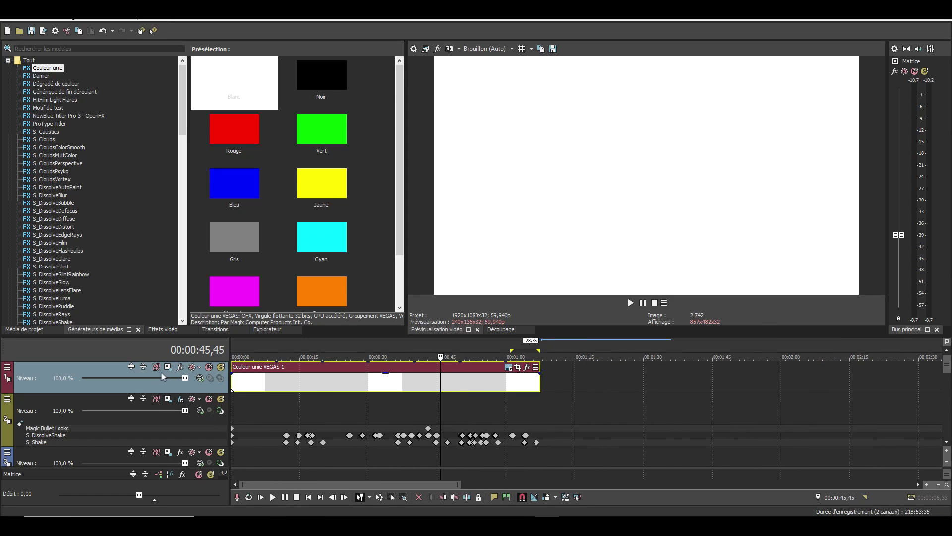
{"action": "left_click", "coordinate": [199, 378]}
{"action": "left_click", "coordinate": [252, 255]}
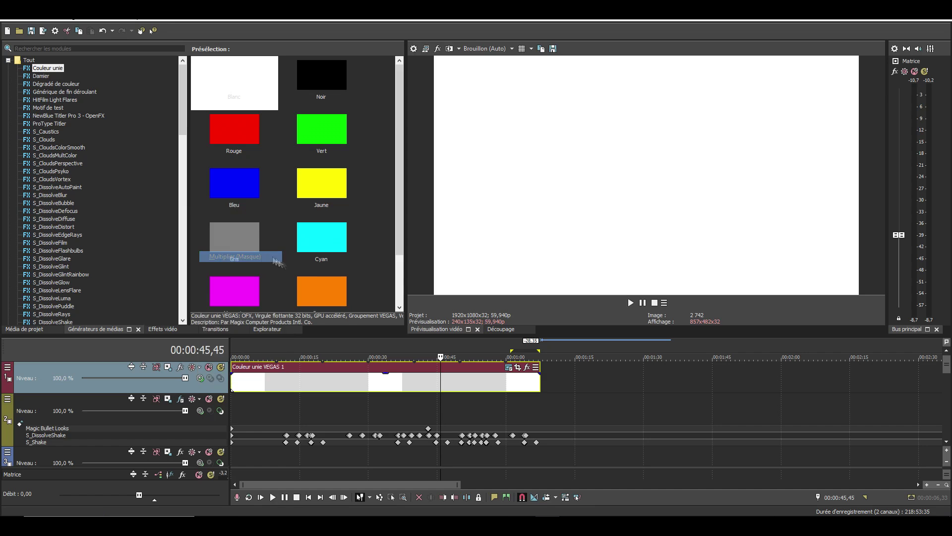
{"action": "scroll", "coordinate": [490, 381], "scroll_direction": "down", "scroll_amount": 2}
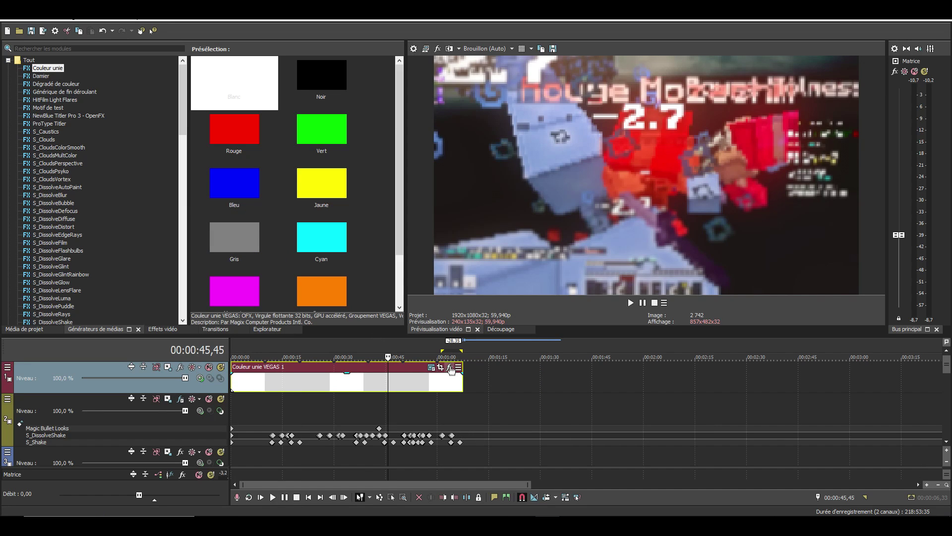
Inspect the frame at 00:00:45,45 in Prévisualisation (Complet) quality, then return the preview to Brouillon (Auto)
{"action": "left_click", "coordinate": [501, 48]}
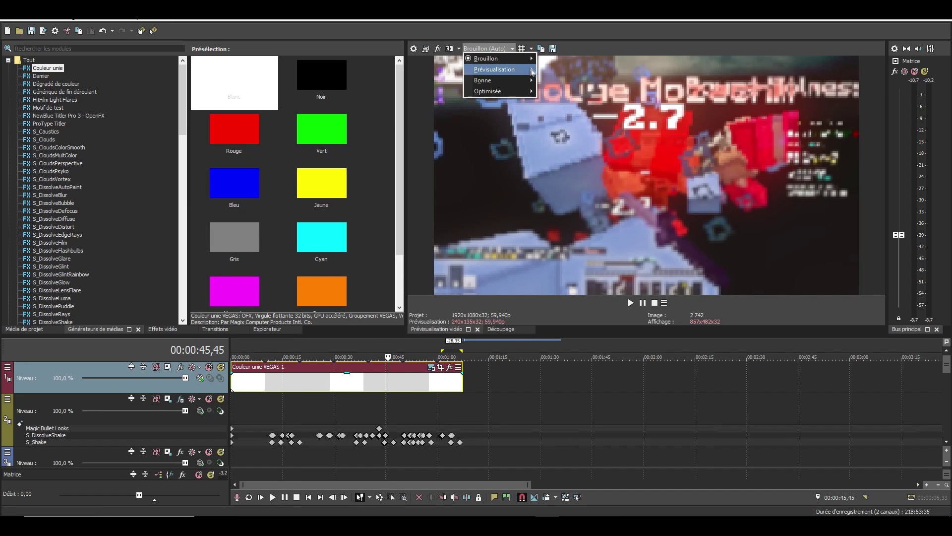
{"action": "mouse_move", "coordinate": [513, 73]}
{"action": "left_click", "coordinate": [556, 80]}
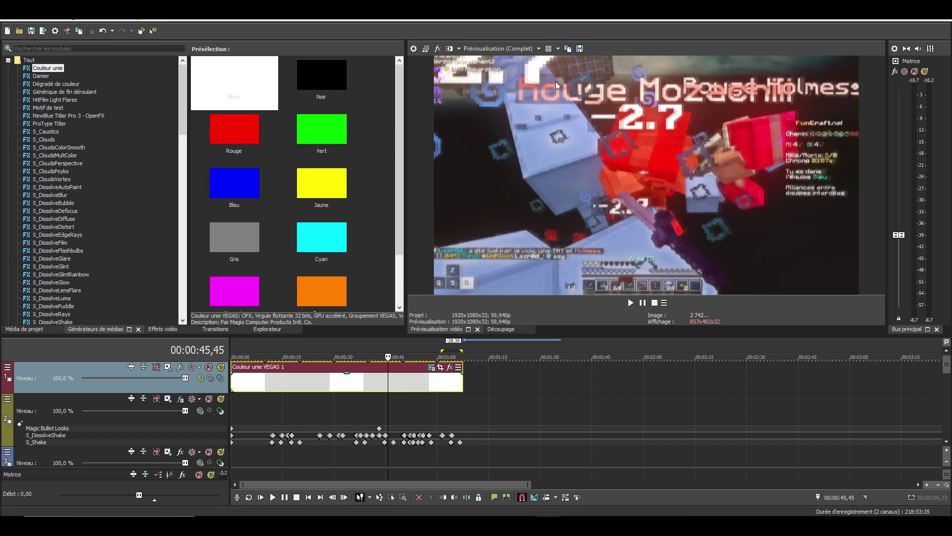
{"action": "left_click", "coordinate": [490, 48]}
{"action": "mouse_move", "coordinate": [496, 65]}
{"action": "left_click", "coordinate": [550, 64]}
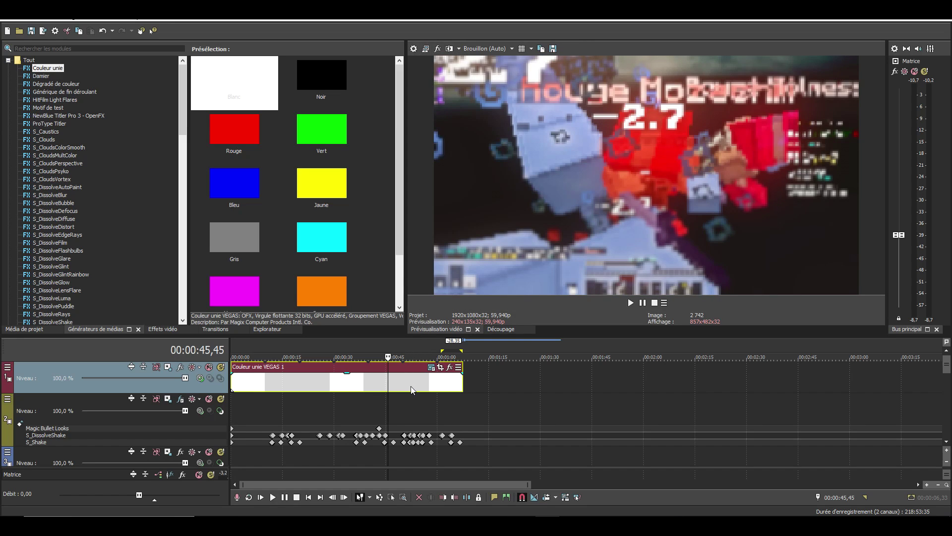
In the Couleur unie event's Panoramique/Recadrage, reduce the frame height to 878,4 at the 00:00:05,00 position keyframe
{"action": "left_click", "coordinate": [443, 367]}
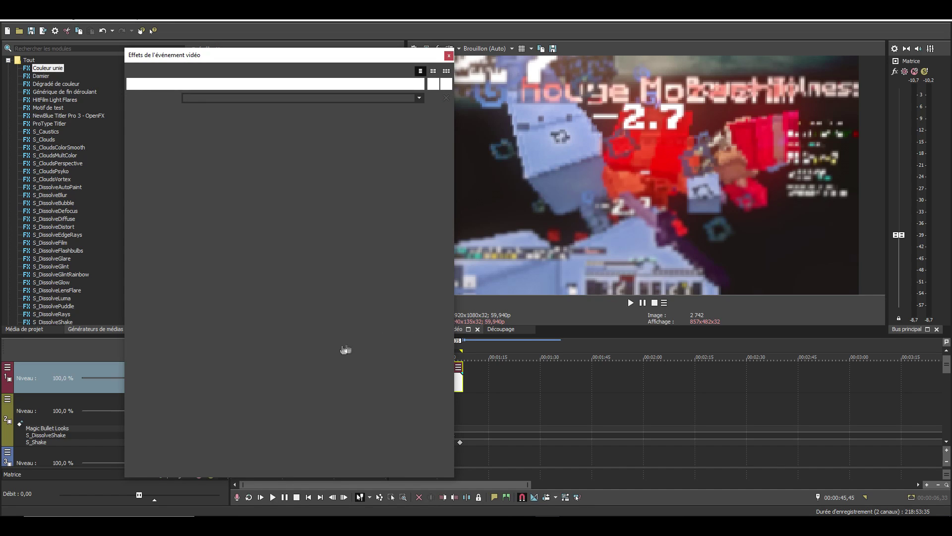
{"action": "left_click", "coordinate": [449, 56]}
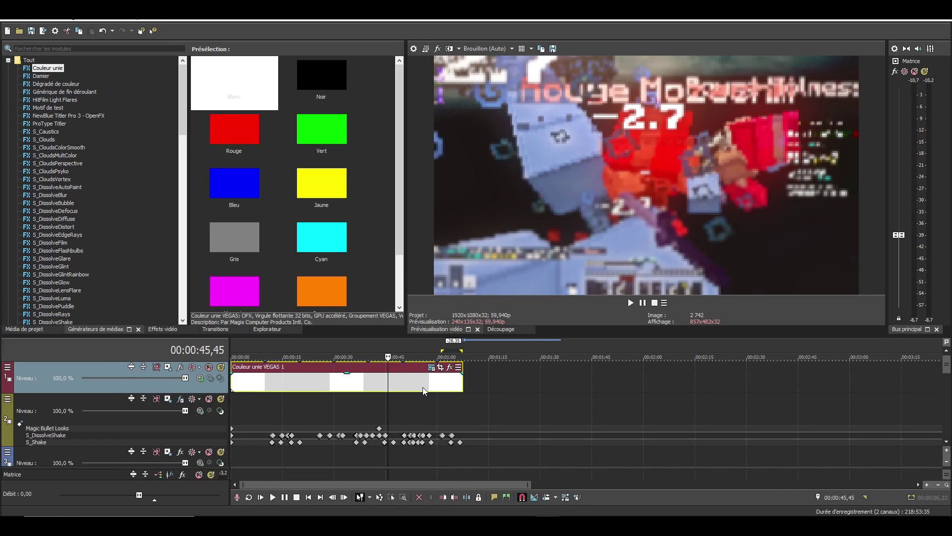
{"action": "left_click", "coordinate": [449, 367]}
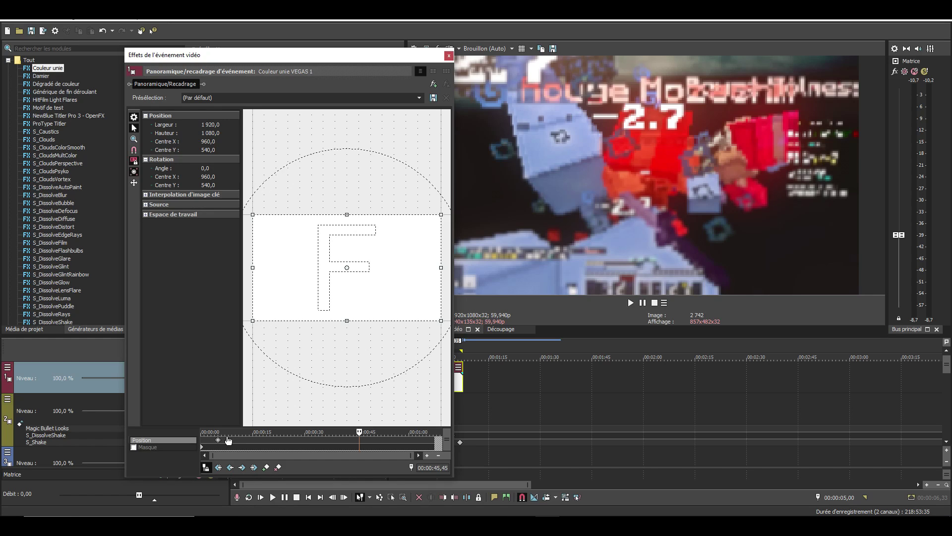
{"action": "left_click", "coordinate": [225, 439]}
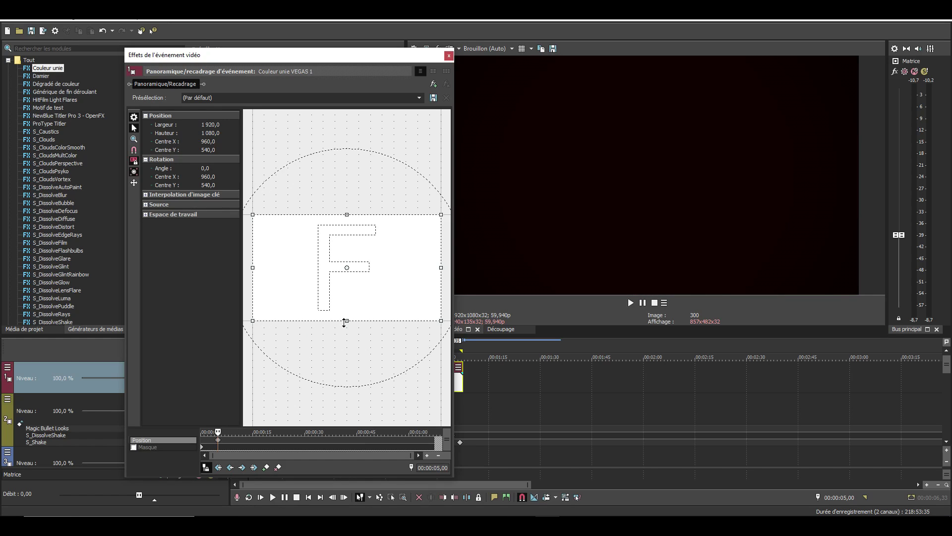
{"action": "left_click_drag", "start_coordinate": [347, 319], "coordinate": [348, 311]}
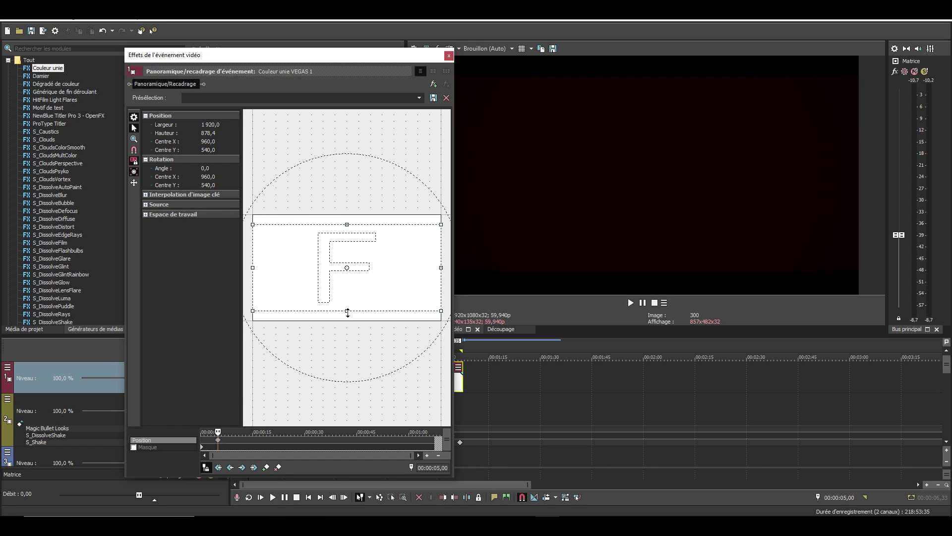
{"action": "left_click", "coordinate": [449, 56]}
{"action": "scroll", "coordinate": [325, 409], "scroll_direction": "down", "scroll_amount": 5}
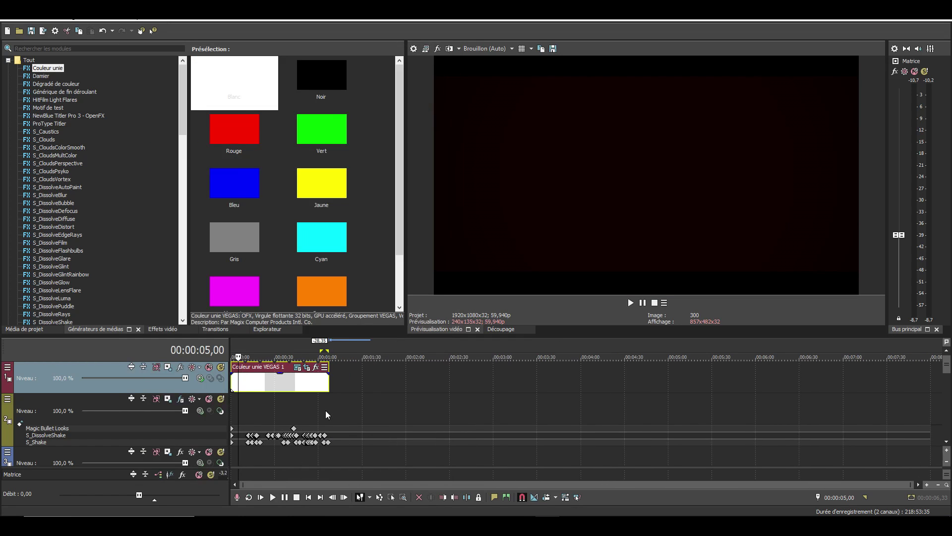
{"action": "scroll", "coordinate": [325, 410], "scroll_direction": "down", "scroll_amount": 5}
{"action": "scroll", "coordinate": [326, 459], "scroll_direction": "up", "scroll_amount": 6}
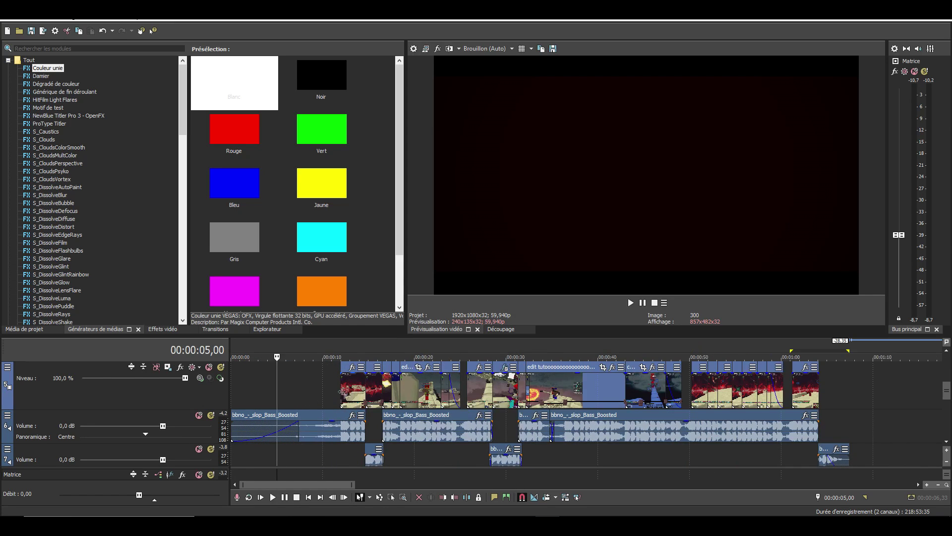
Play through the montage from the first clips to about 00:00:37 to review the letterbox over the cuts and effects
{"action": "left_click", "coordinate": [346, 390]}
{"action": "key", "text": "space"}
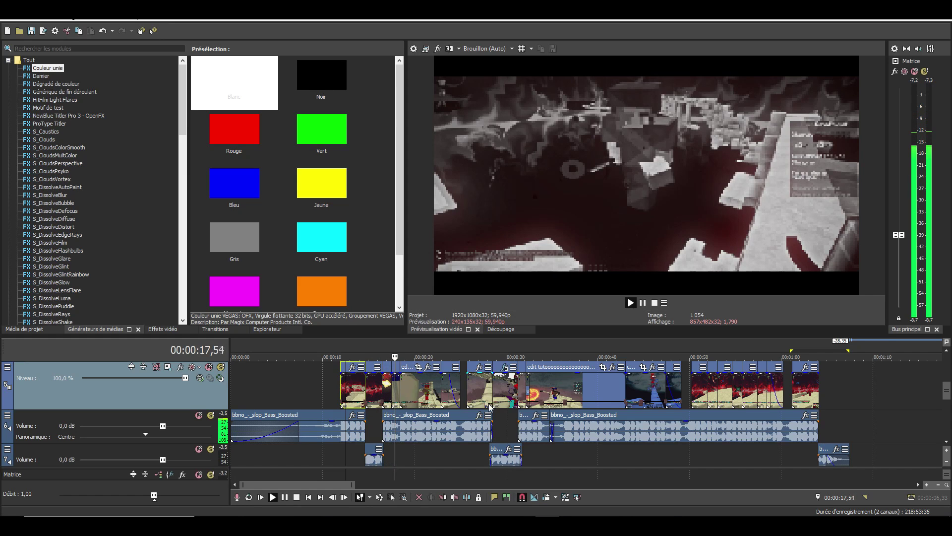
{"action": "left_click", "coordinate": [441, 397]}
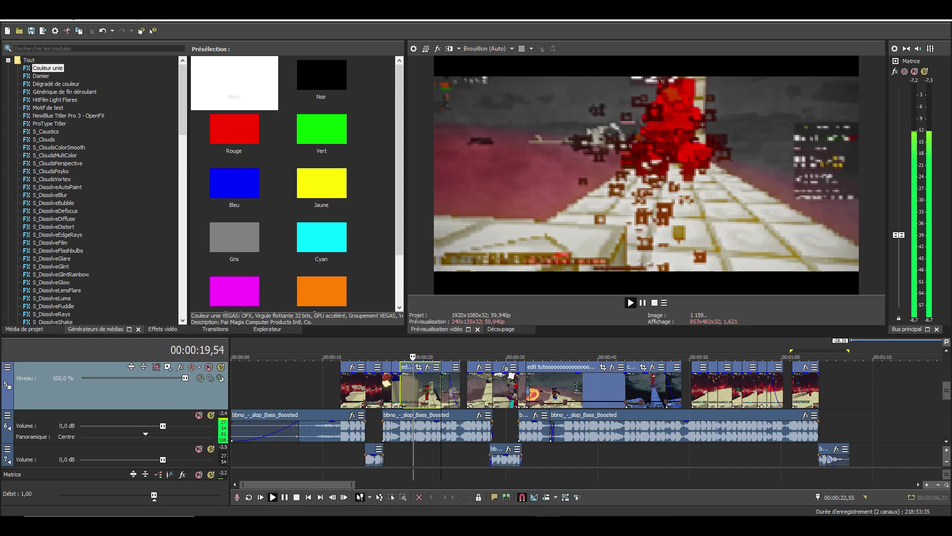
{"action": "left_click", "coordinate": [485, 395]}
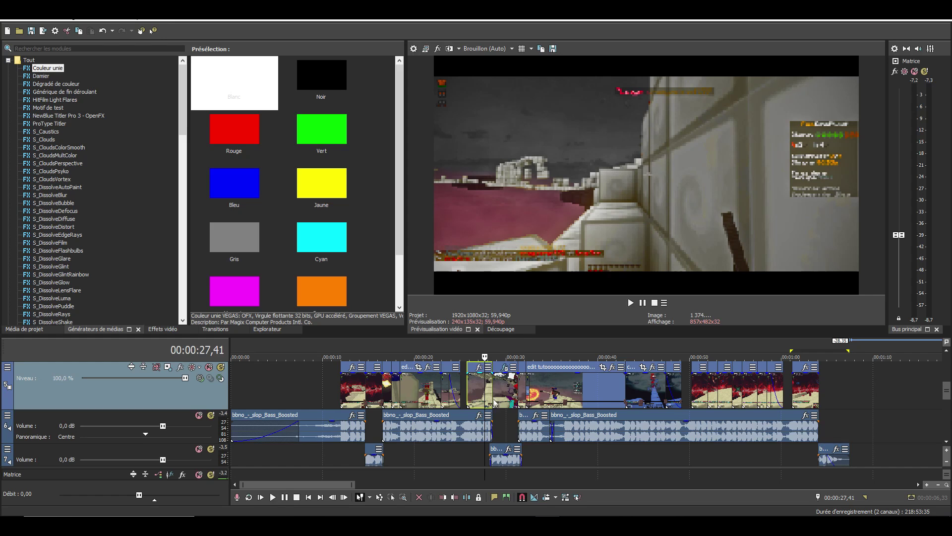
{"action": "key", "text": "space"}
{"action": "scroll", "coordinate": [599, 439], "scroll_direction": "up", "scroll_amount": 1}
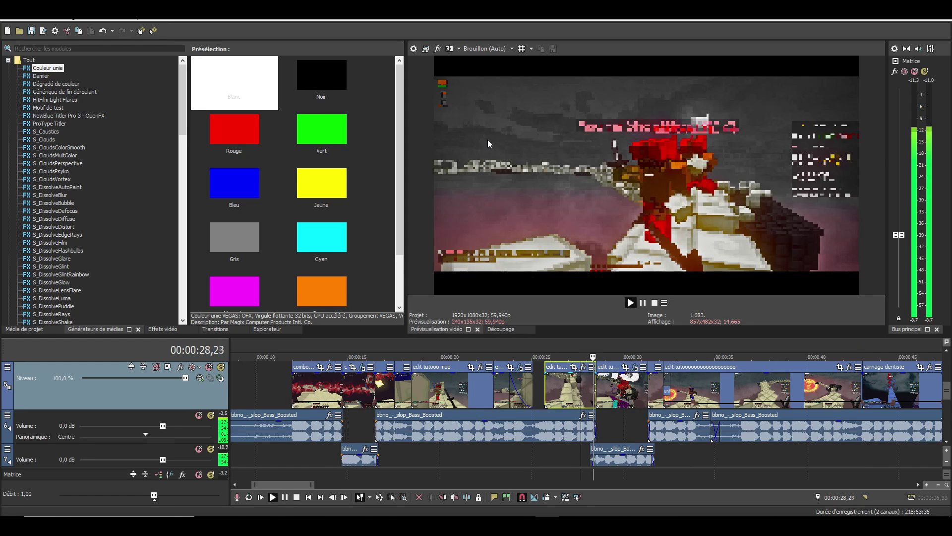
{"action": "scroll", "coordinate": [667, 398], "scroll_direction": "up", "scroll_amount": 1}
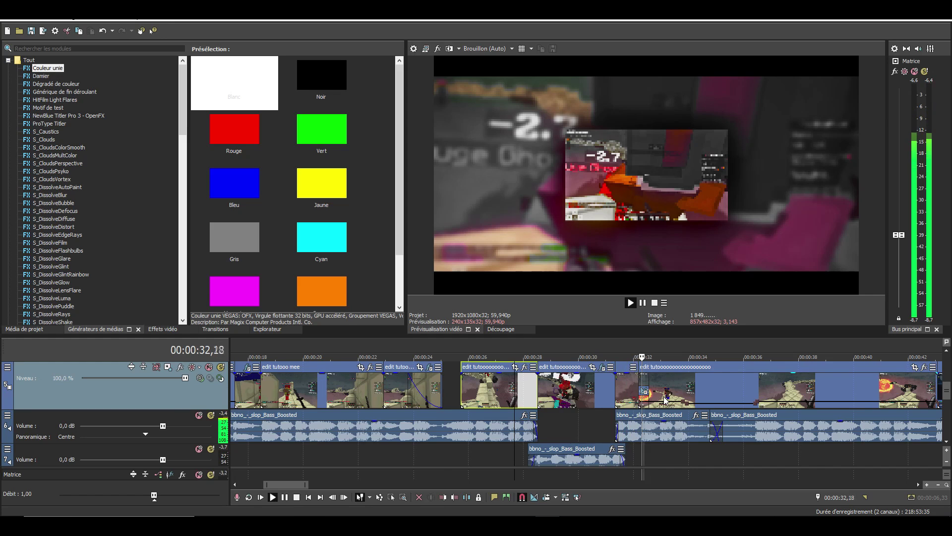
{"action": "scroll", "coordinate": [664, 396], "scroll_direction": "down", "scroll_amount": 2}
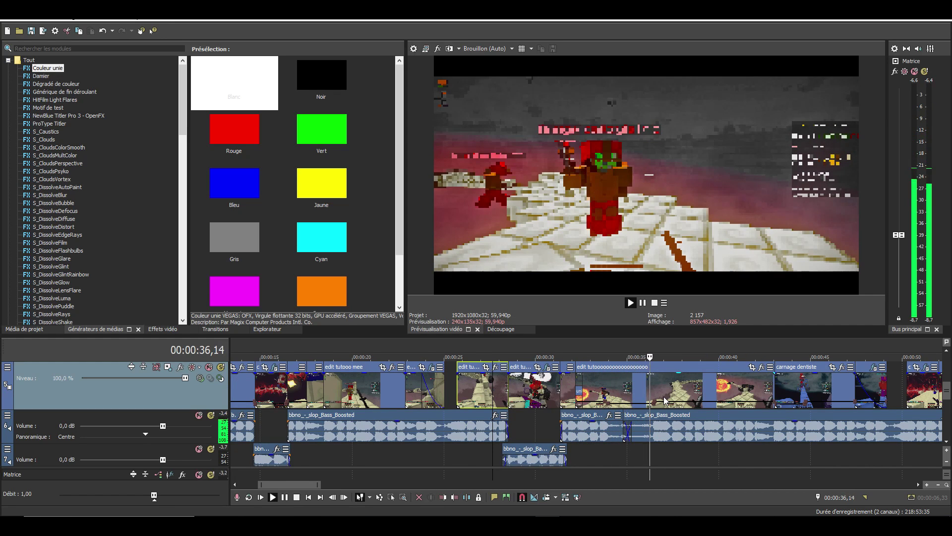
{"action": "scroll", "coordinate": [615, 399], "scroll_direction": "up", "scroll_amount": 1}
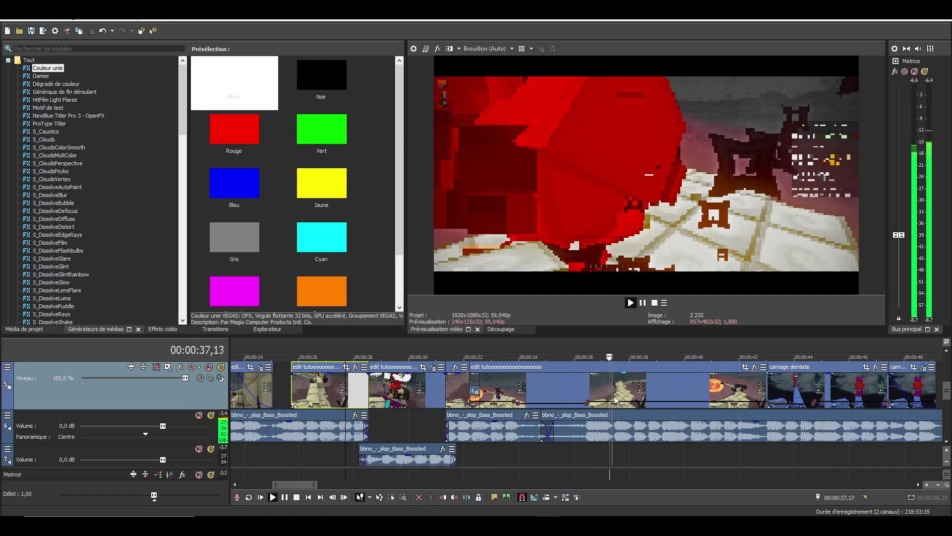
{"action": "key", "text": "space"}
Place markers at 00:00:33,50 and 00:00:36,28 in the long edit tutoo clip on track 5
{"action": "left_click", "coordinate": [517, 388]}
{"action": "left_click", "coordinate": [514, 385]}
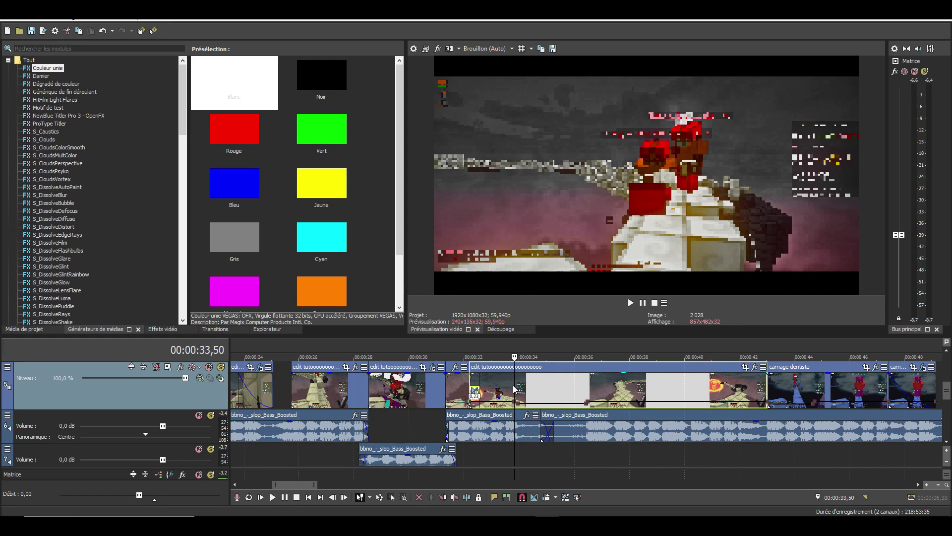
{"action": "key", "text": "space"}
{"action": "key", "text": "space"}
{"action": "key", "text": "m"}
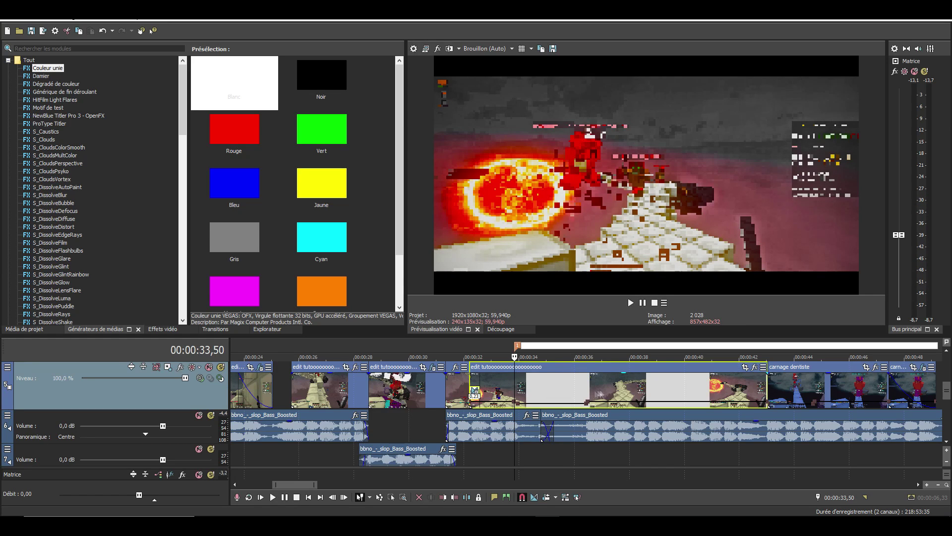
{"action": "key", "text": "Return"}
{"action": "left_click", "coordinate": [654, 383]}
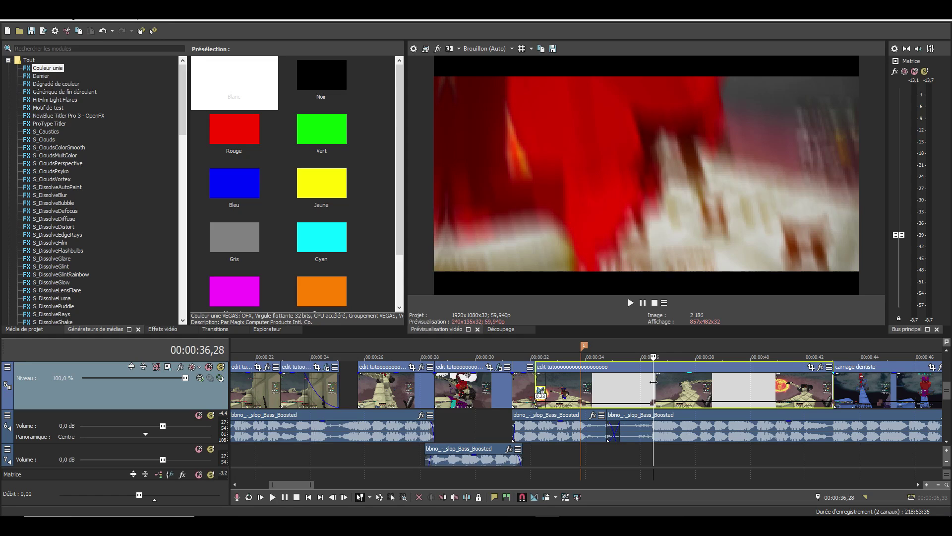
{"action": "key", "text": "m"}
Split the Couleur unie event on track 1 at 00:00:33,42 and just after marker 2
{"action": "scroll", "coordinate": [796, 408], "scroll_direction": "up", "scroll_amount": 4}
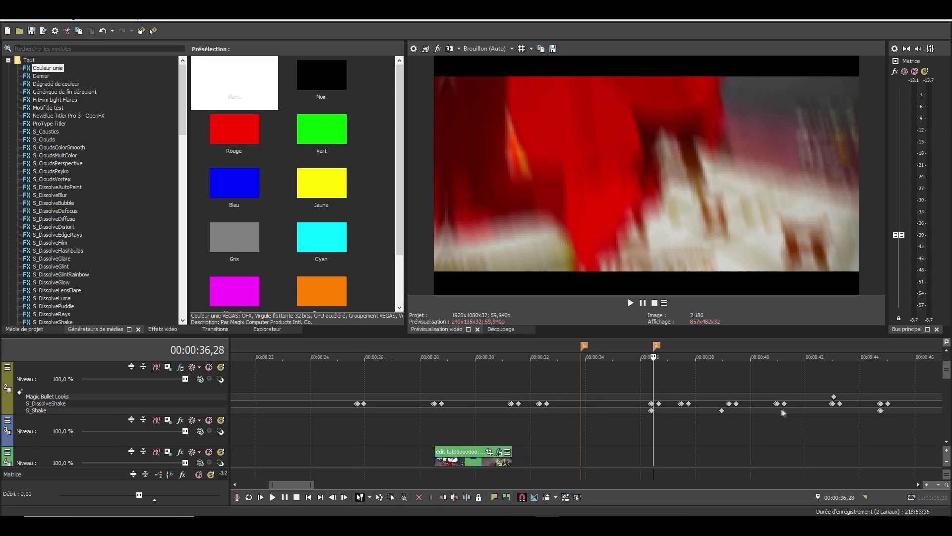
{"action": "left_click", "coordinate": [582, 386]}
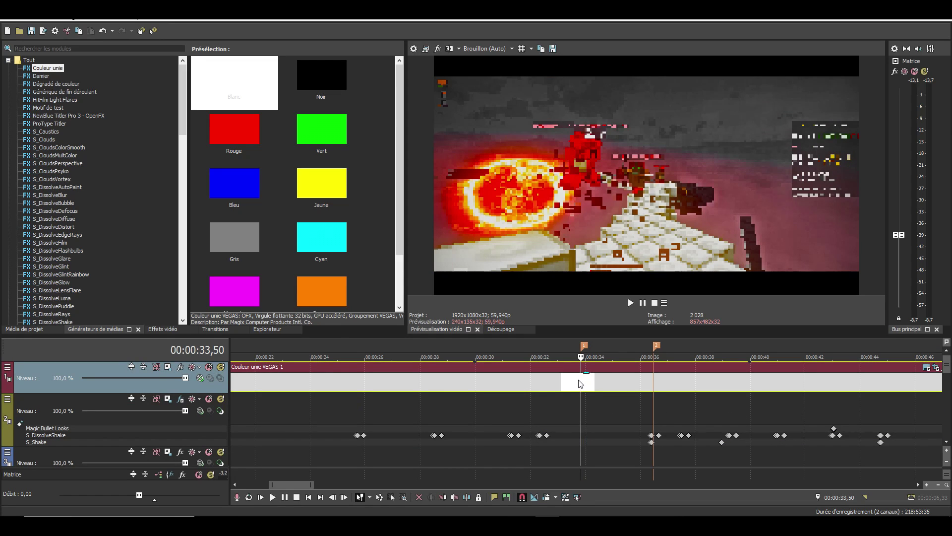
{"action": "left_click", "coordinate": [577, 384]}
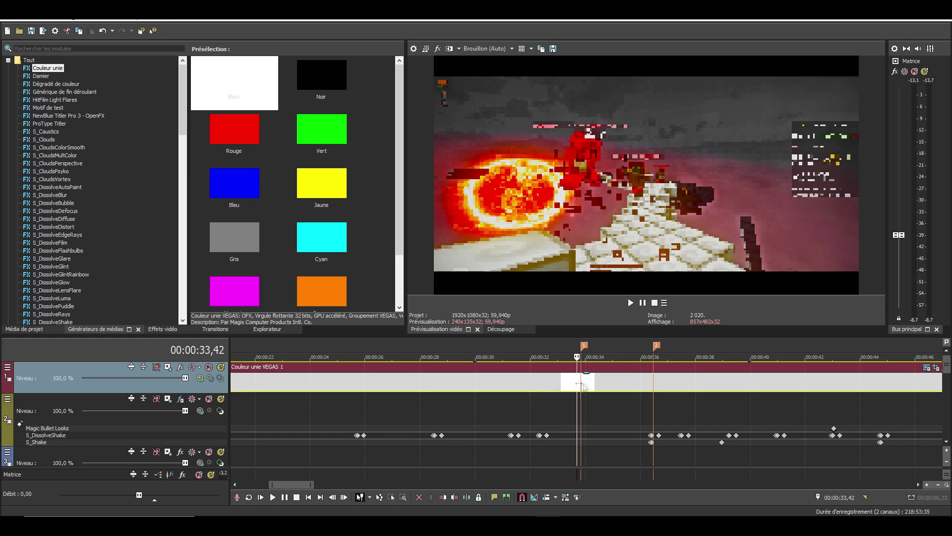
{"action": "key", "text": "s"}
{"action": "left_click", "coordinate": [656, 385]}
{"action": "key", "text": "s"}
In the middle Couleur unie piece's Panoramique/Recadrage, add a position keyframe at 00:00:01,37 with the frame height reduced to 192,9
{"action": "left_click", "coordinate": [632, 384]}
{"action": "left_click", "coordinate": [631, 387]}
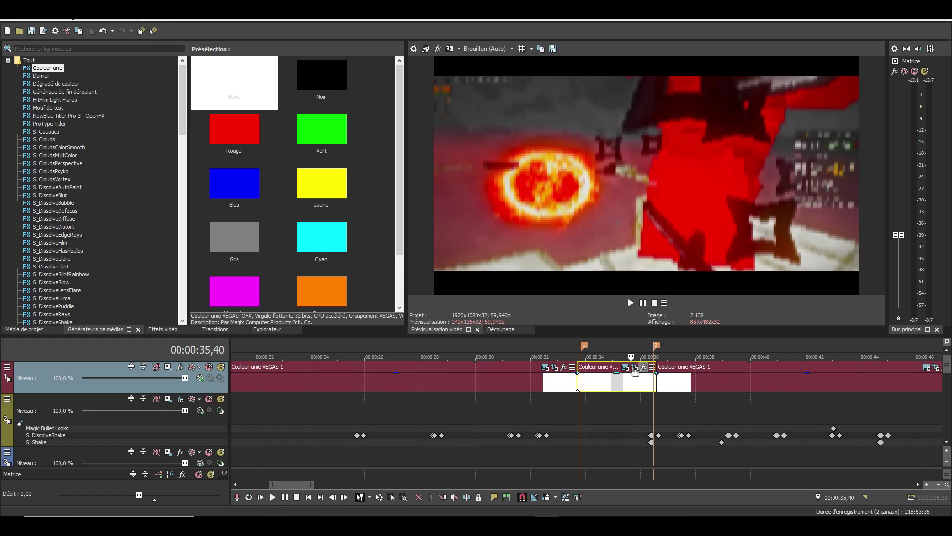
{"action": "left_click", "coordinate": [635, 368]}
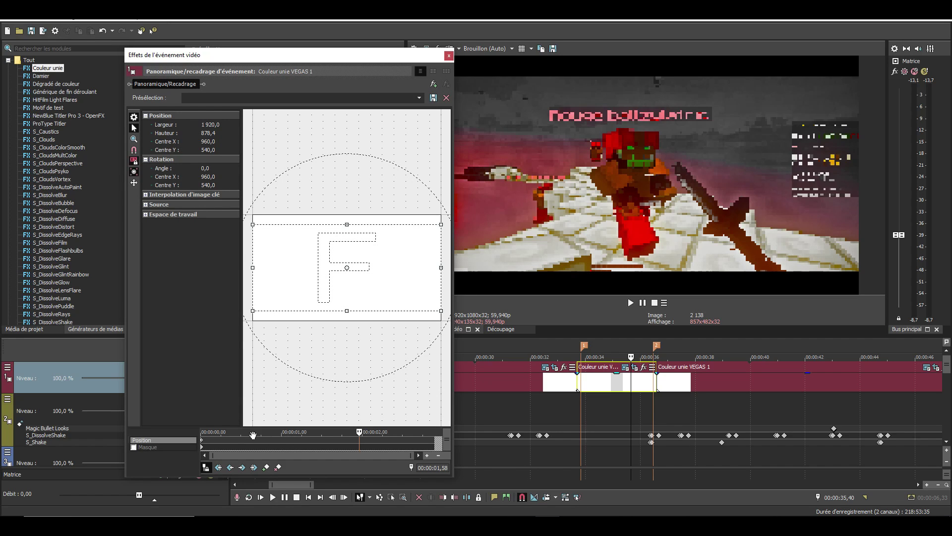
{"action": "double_click", "coordinate": [332, 439]}
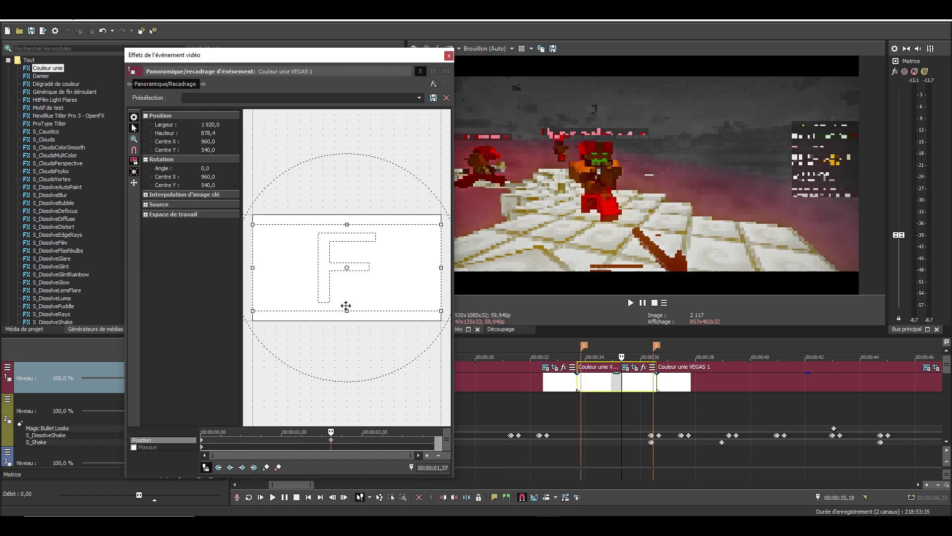
{"action": "left_click_drag", "start_coordinate": [347, 311], "coordinate": [351, 279]}
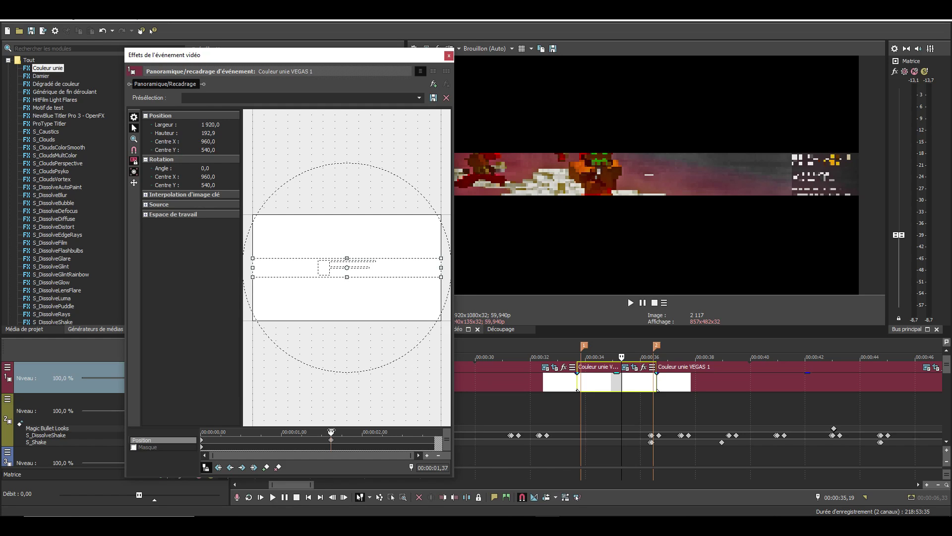
Move the 192,9-height position keyframe close to the end of the Couleur unie piece
{"action": "left_click", "coordinate": [341, 431]}
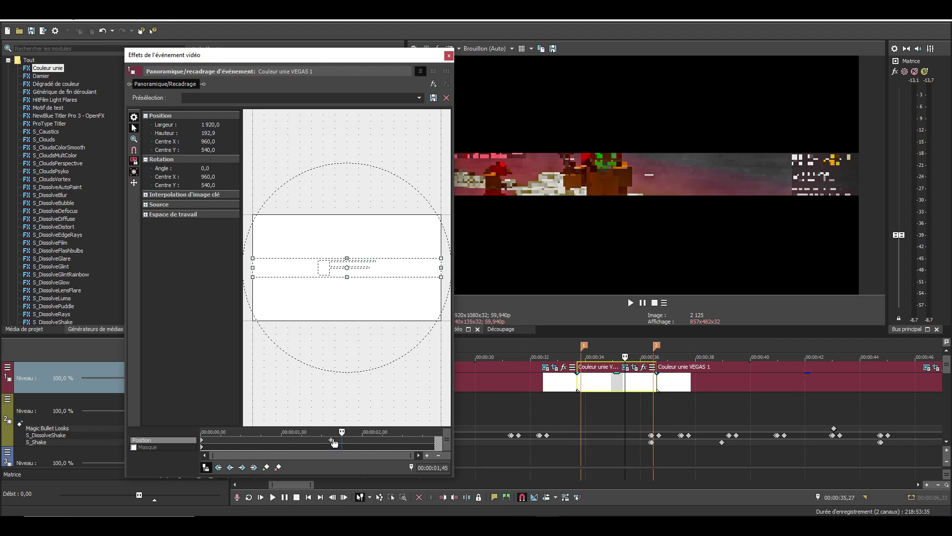
{"action": "left_click_drag", "start_coordinate": [365, 440], "coordinate": [400, 441]}
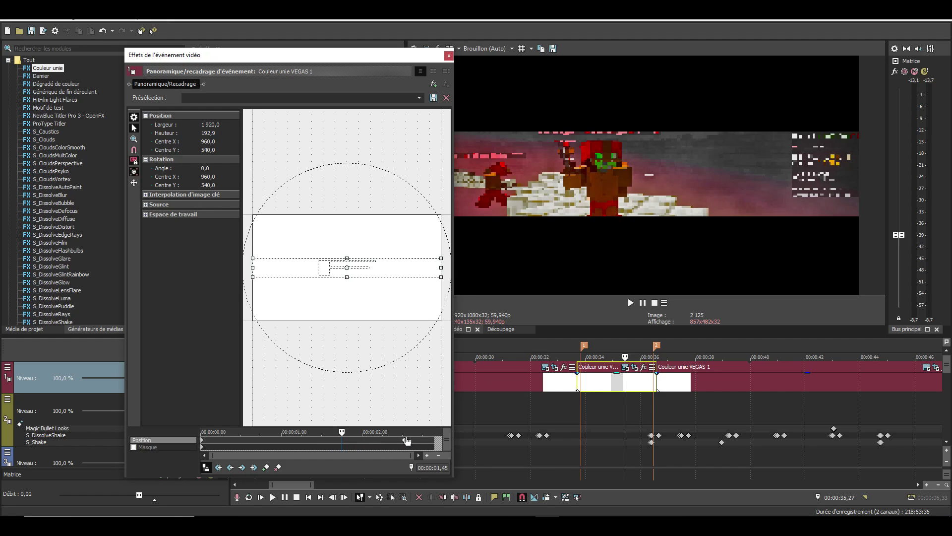
{"action": "left_click", "coordinate": [405, 440]}
{"action": "left_click", "coordinate": [412, 441]}
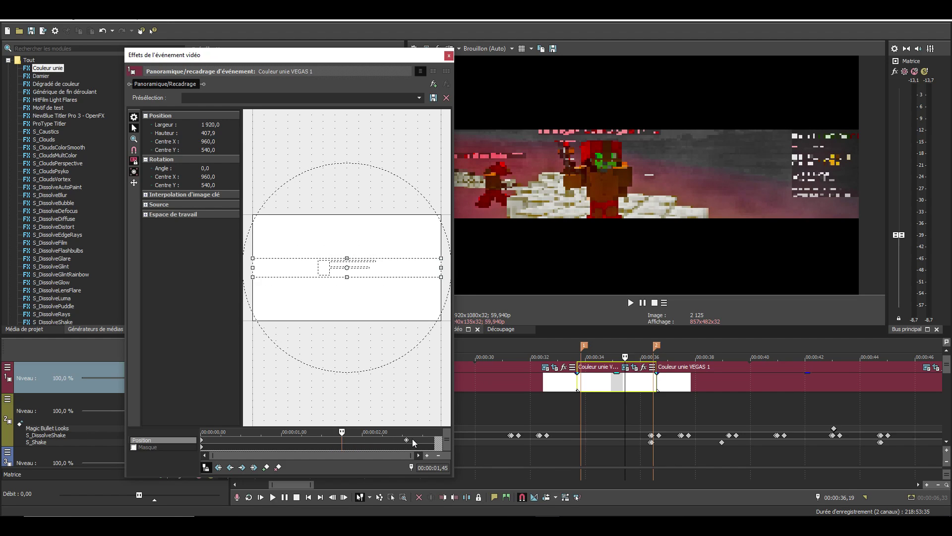
Copy the starting 878,4-height keyframe to 00:00:02,48 at the end of the piece and close the event's effects window
{"action": "left_click", "coordinate": [204, 443]}
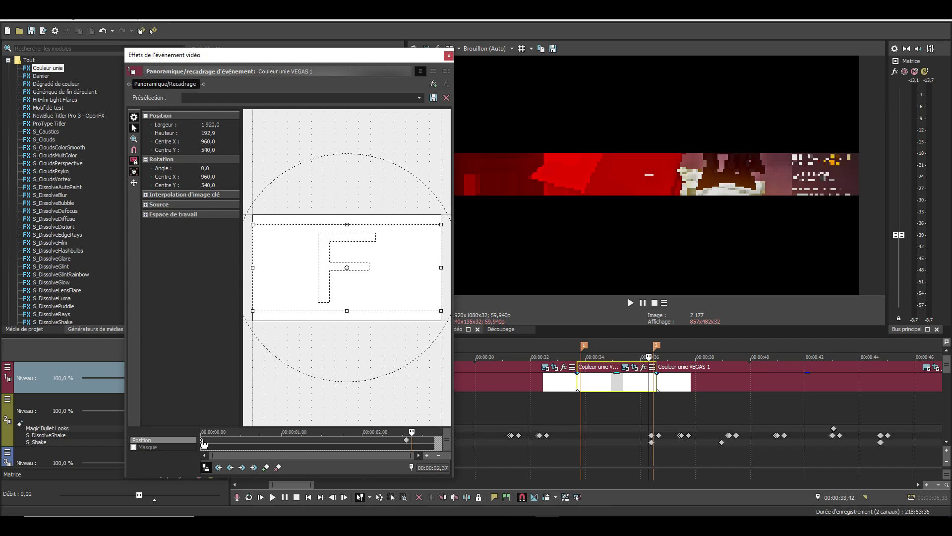
{"action": "left_click", "coordinate": [416, 441]}
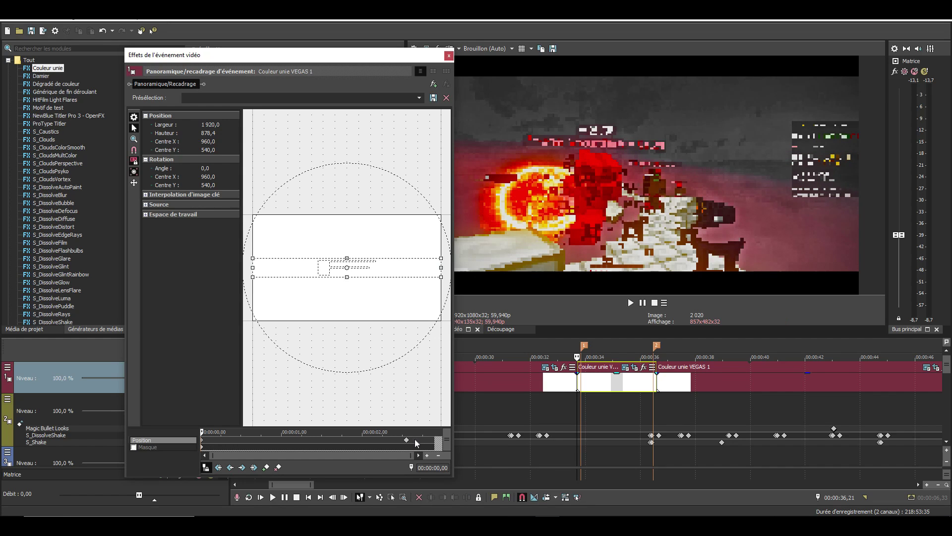
{"action": "key", "text": "ctrl+v"}
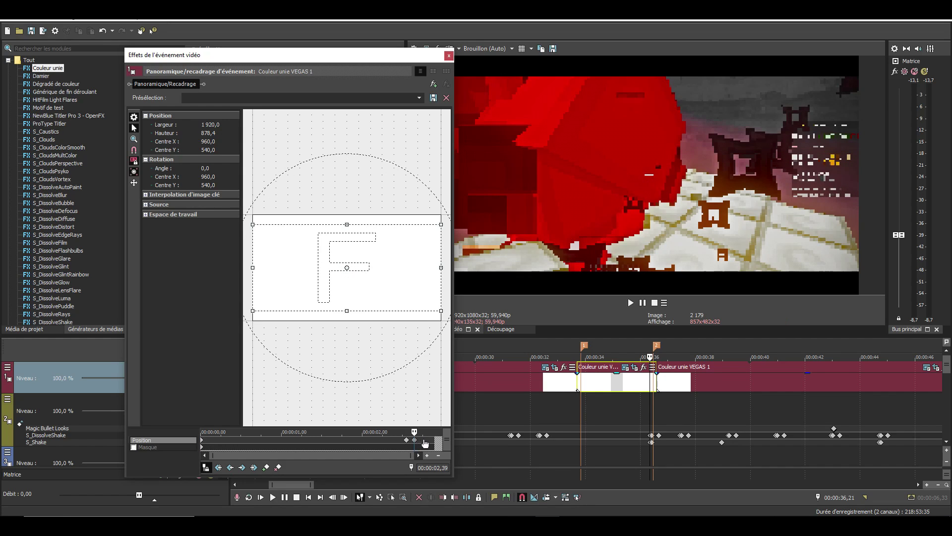
{"action": "left_click_drag", "start_coordinate": [425, 442], "coordinate": [428, 442]}
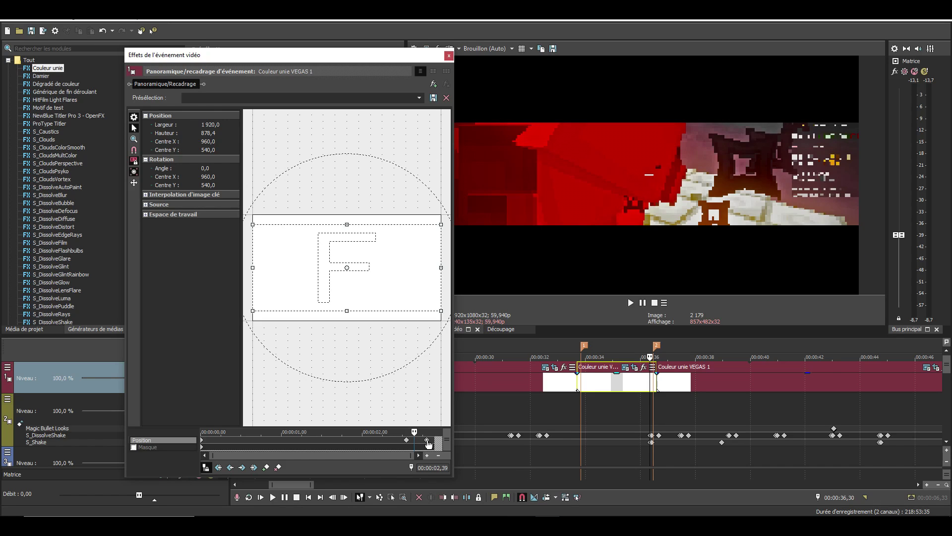
{"action": "left_click", "coordinate": [428, 443]}
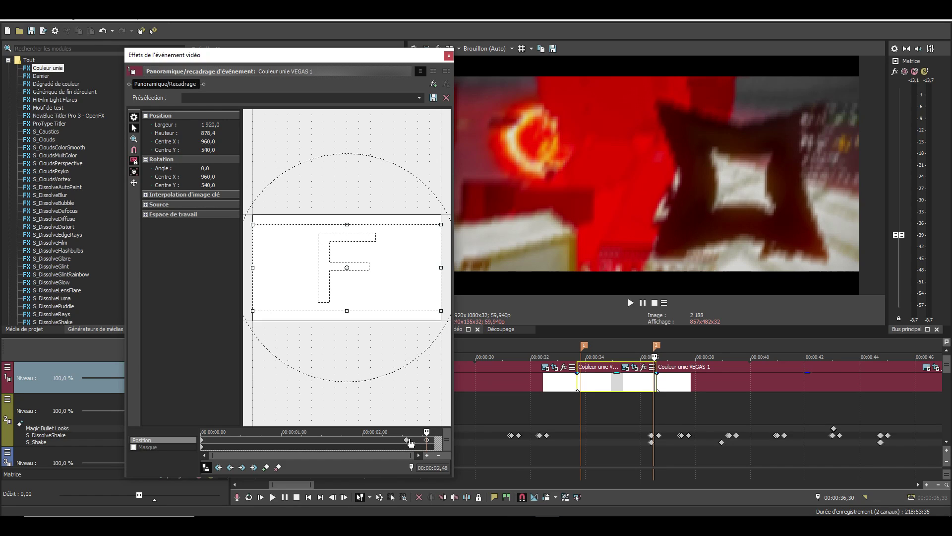
{"action": "right_click", "coordinate": [420, 441]}
{"action": "left_click", "coordinate": [452, 401]}
{"action": "left_click", "coordinate": [448, 58]}
Set a loop region from 00:00:33,18 to 00:00:37,28 and play it to review the animated black bars
{"action": "double_click", "coordinate": [607, 376]}
{"action": "left_click_drag", "start_coordinate": [578, 349], "coordinate": [568, 351]}
{"action": "left_click_drag", "start_coordinate": [655, 350], "coordinate": [681, 347]}
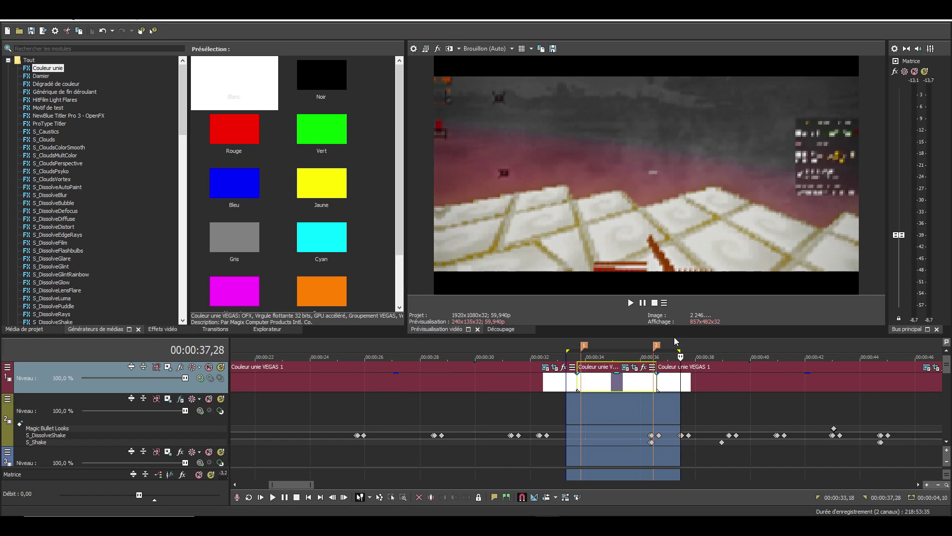
{"action": "key", "text": "Left"}
{"action": "key", "text": "space"}
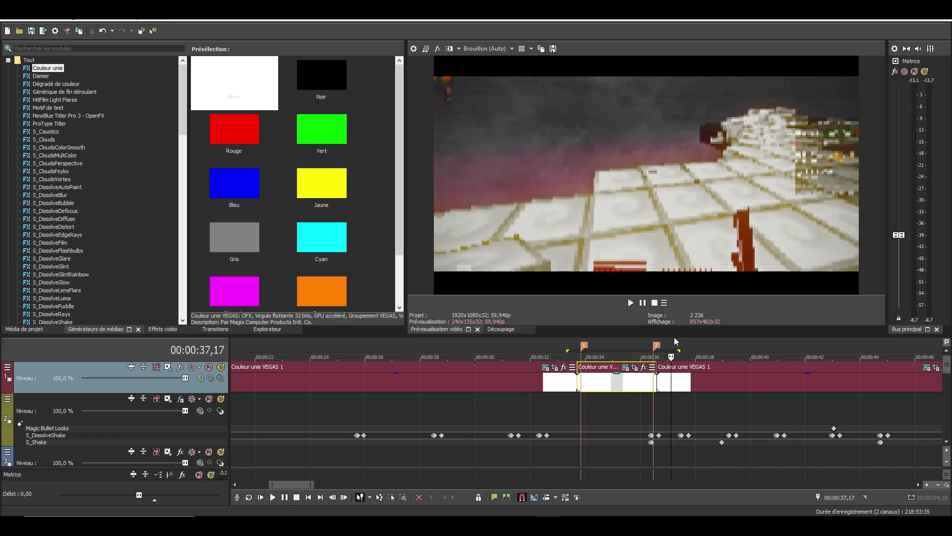
{"action": "key", "text": "q"}
{"action": "key", "text": "space"}
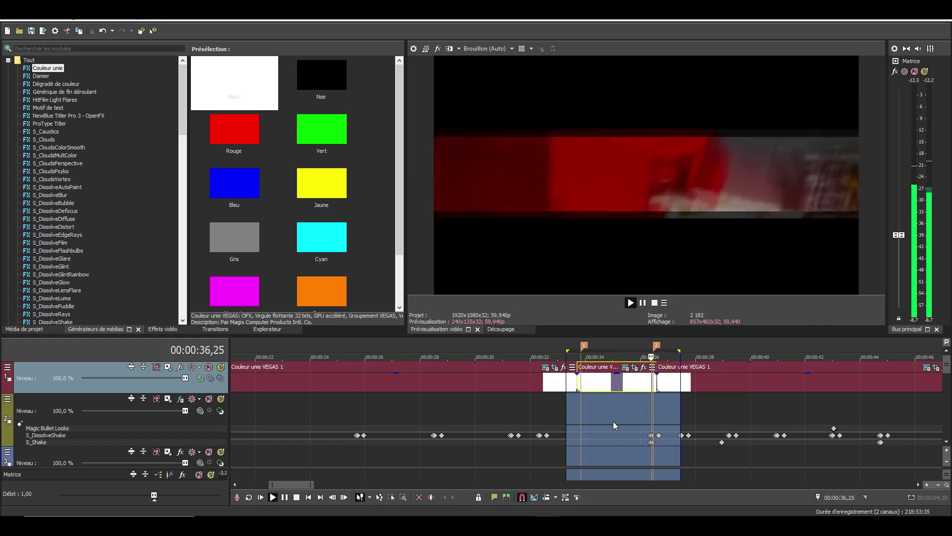
{"action": "key", "text": "space"}
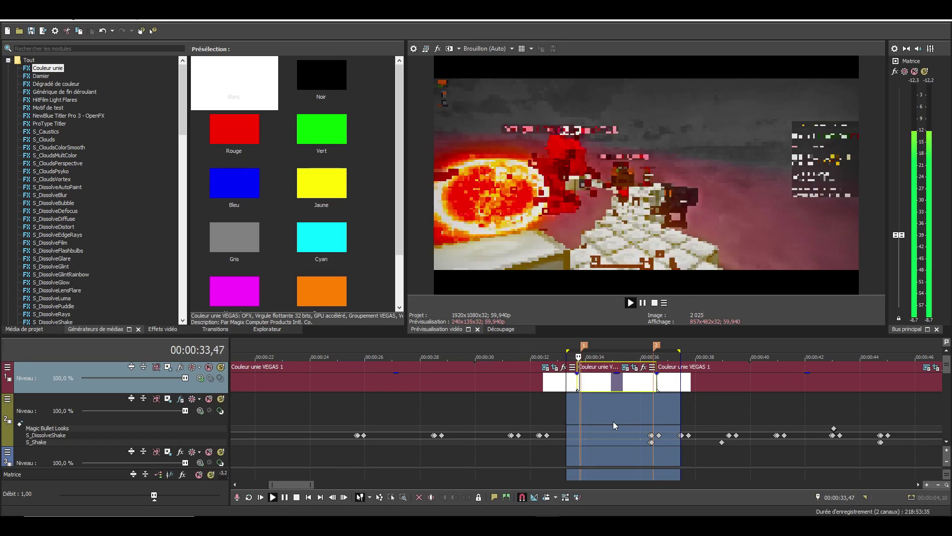
Split the edit tutoo clip on track 5 between the two markers and again at marker 2
{"action": "scroll", "coordinate": [612, 421], "scroll_direction": "down", "scroll_amount": 5}
{"action": "left_click", "coordinate": [581, 420]}
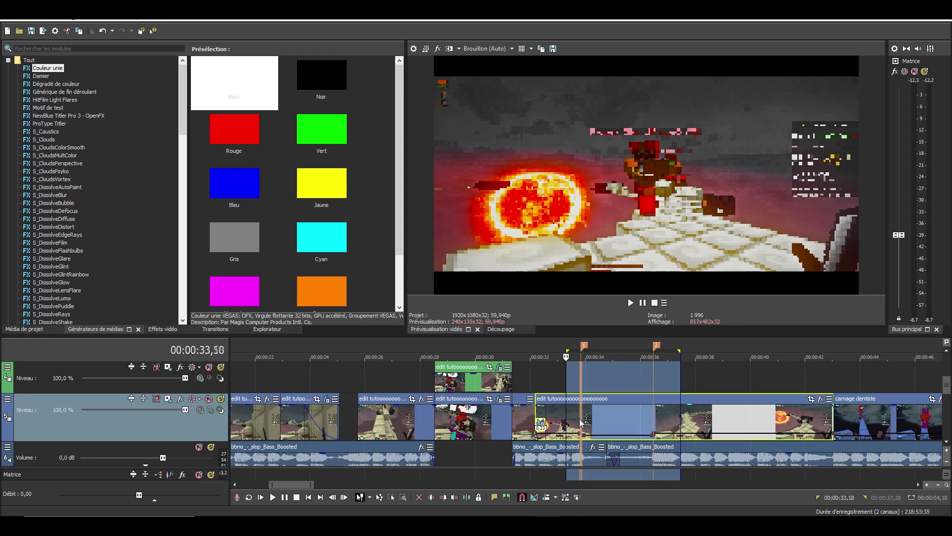
{"action": "scroll", "coordinate": [581, 420], "scroll_direction": "up", "scroll_amount": 3}
{"action": "left_click_drag", "start_coordinate": [590, 405], "coordinate": [635, 411]}
{"action": "key", "text": "s"}
{"action": "left_click", "coordinate": [710, 417]}
{"action": "left_click", "coordinate": [776, 423]}
{"action": "key", "text": "s"}
Add the Simulateur de télévision VEGAS effect to the edit tutoo piece just before marker 2 on track 5
{"action": "left_click", "coordinate": [748, 417]}
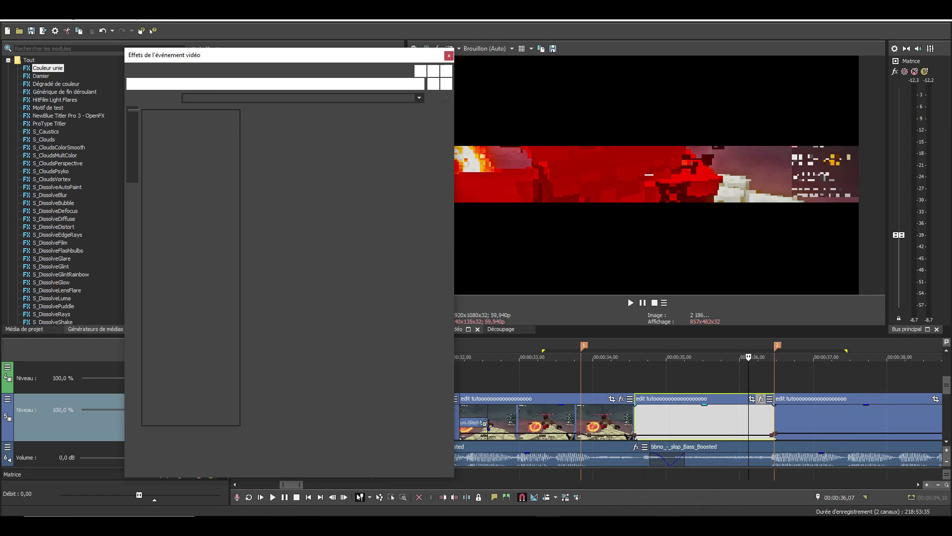
{"action": "left_click", "coordinate": [668, 525]}
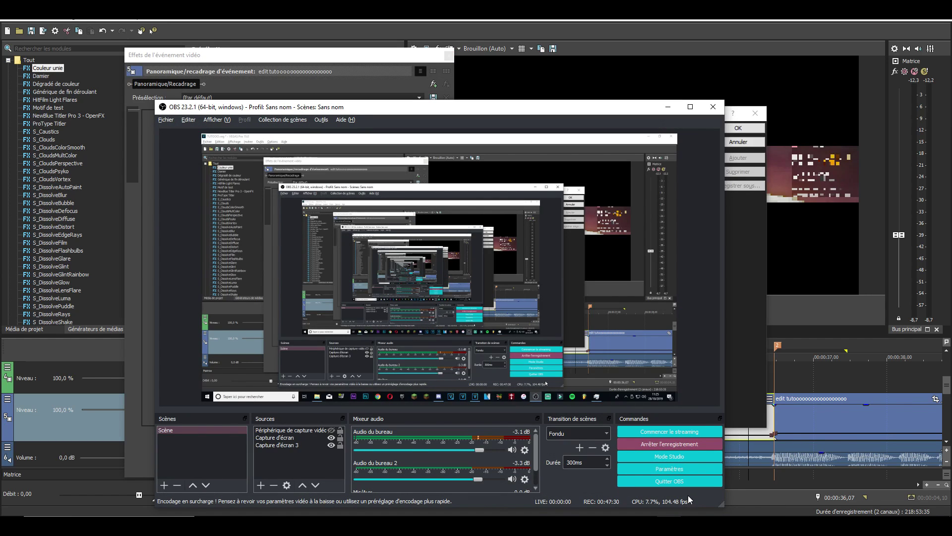
{"action": "left_click", "coordinate": [667, 108]}
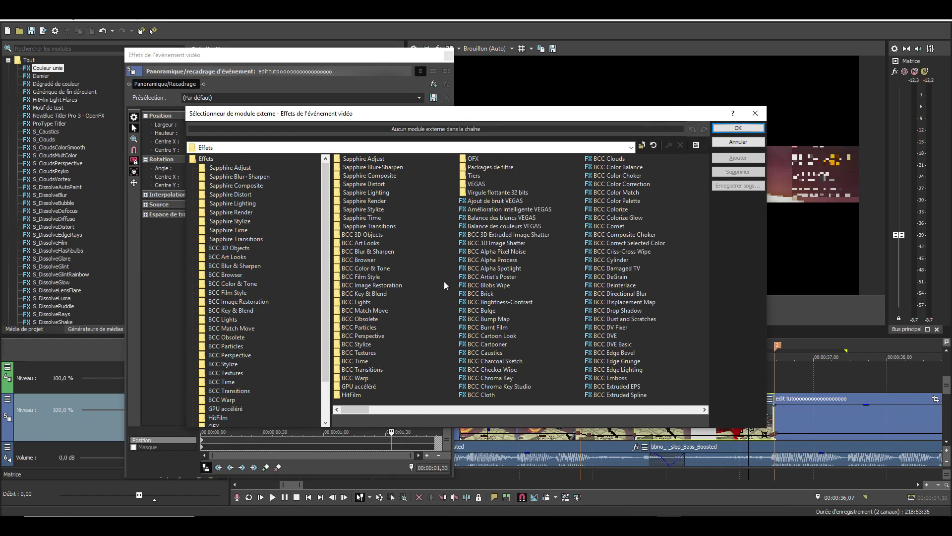
{"action": "left_click_drag", "start_coordinate": [373, 411], "coordinate": [588, 387]}
{"action": "left_click_drag", "start_coordinate": [619, 113], "coordinate": [451, 106]}
{"action": "left_click_drag", "start_coordinate": [425, 405], "coordinate": [394, 387]}
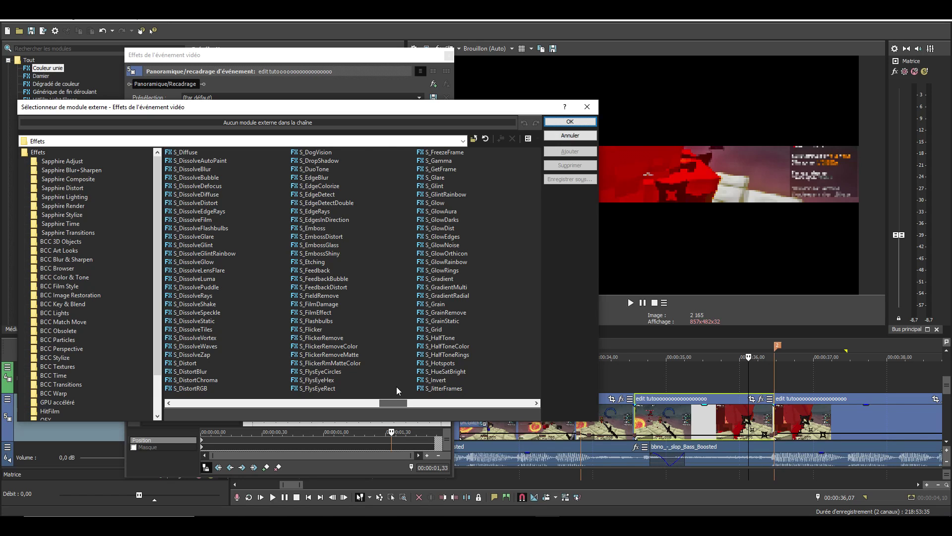
{"action": "scroll", "coordinate": [397, 386], "scroll_direction": "down", "scroll_amount": 5}
{"action": "left_click", "coordinate": [368, 388]}
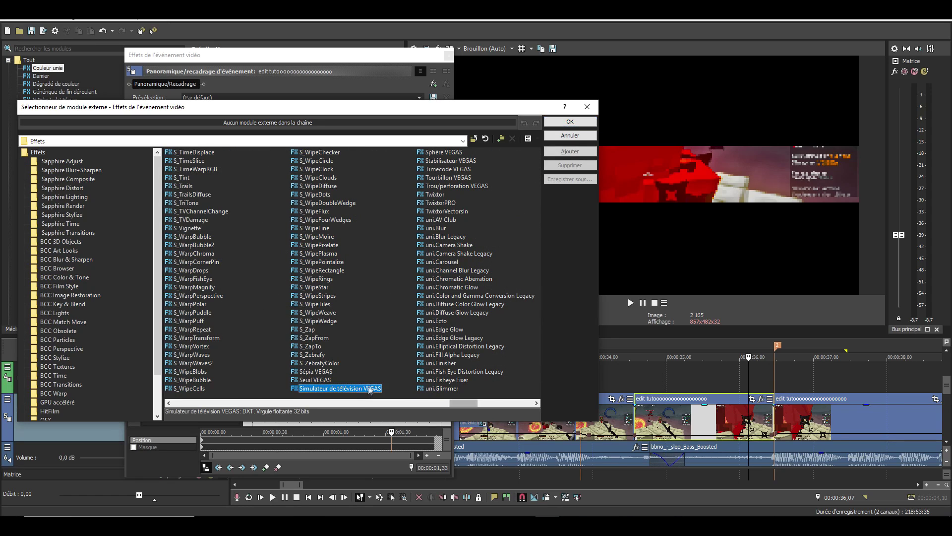
{"action": "left_click", "coordinate": [570, 151]}
{"action": "left_click", "coordinate": [570, 121]}
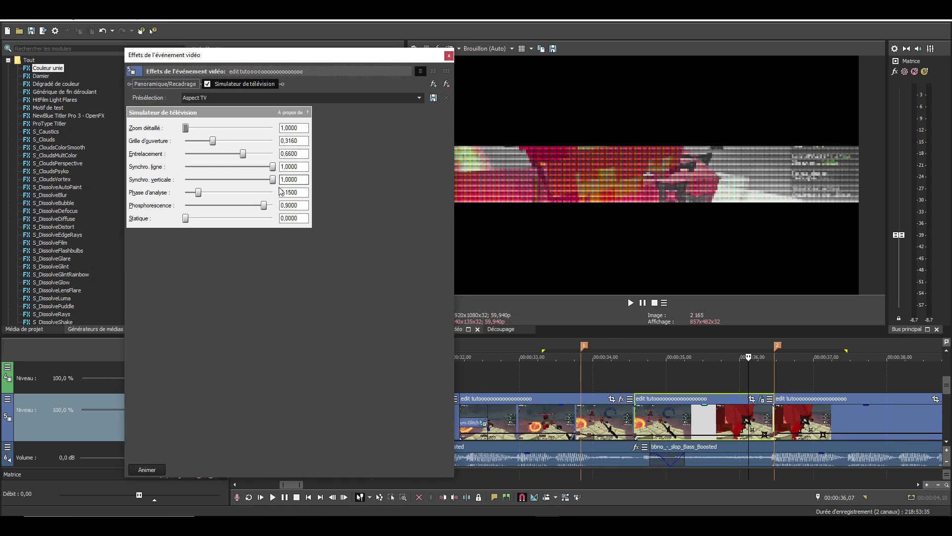
Set the television simulator's Grille d'ouverture, Entrelacement, Phase d'analyse and Phosphorescence to 0, keeping Synchro. ligne at 1
{"action": "double_click", "coordinate": [213, 141]}
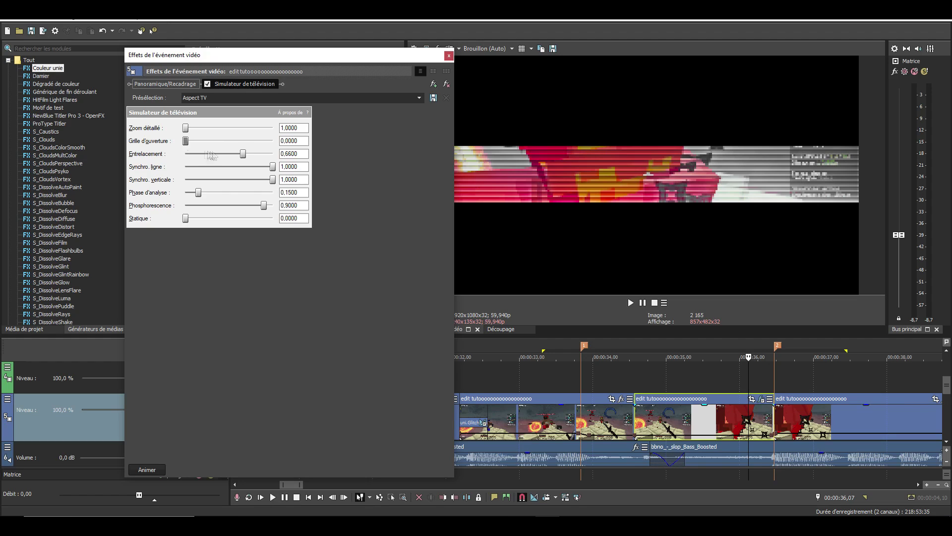
{"action": "double_click", "coordinate": [199, 153]}
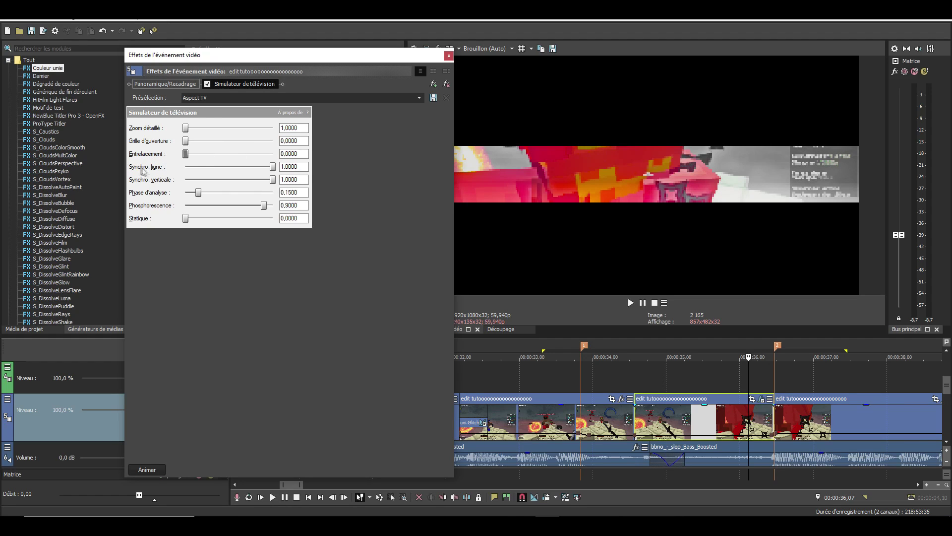
{"action": "left_click_drag", "start_coordinate": [272, 167], "coordinate": [318, 168]}
{"action": "double_click", "coordinate": [199, 191]}
{"action": "double_click", "coordinate": [264, 205]}
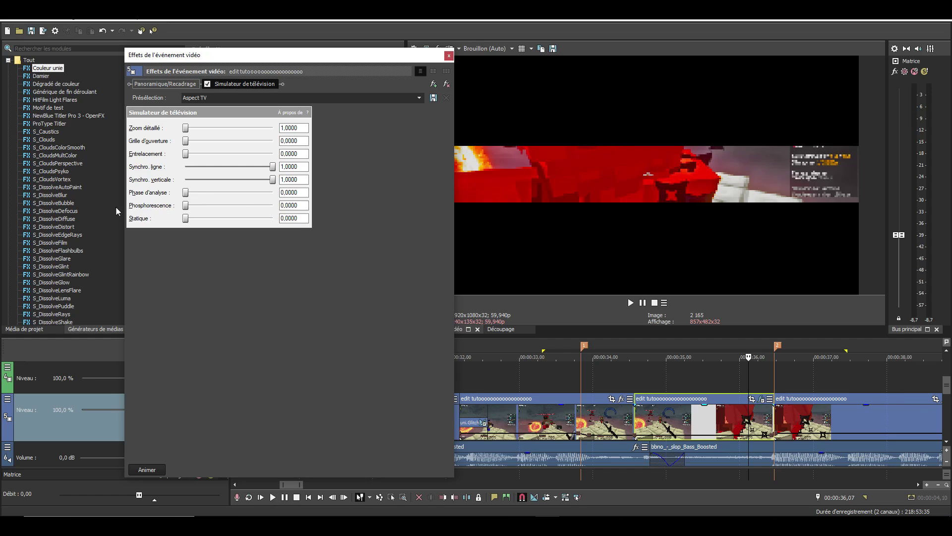
Animate the television simulator with a keyframe at 00:00:01,41 having Synchro. ligne 0,1760 and Synchro. verticale 0,6460
{"action": "left_click", "coordinate": [147, 469]}
{"action": "left_click", "coordinate": [282, 399]}
{"action": "left_click", "coordinate": [316, 398]}
{"action": "left_click", "coordinate": [351, 400]}
{"action": "left_click_drag", "start_coordinate": [360, 403], "coordinate": [361, 403]}
{"action": "left_click_drag", "start_coordinate": [274, 183], "coordinate": [201, 167]}
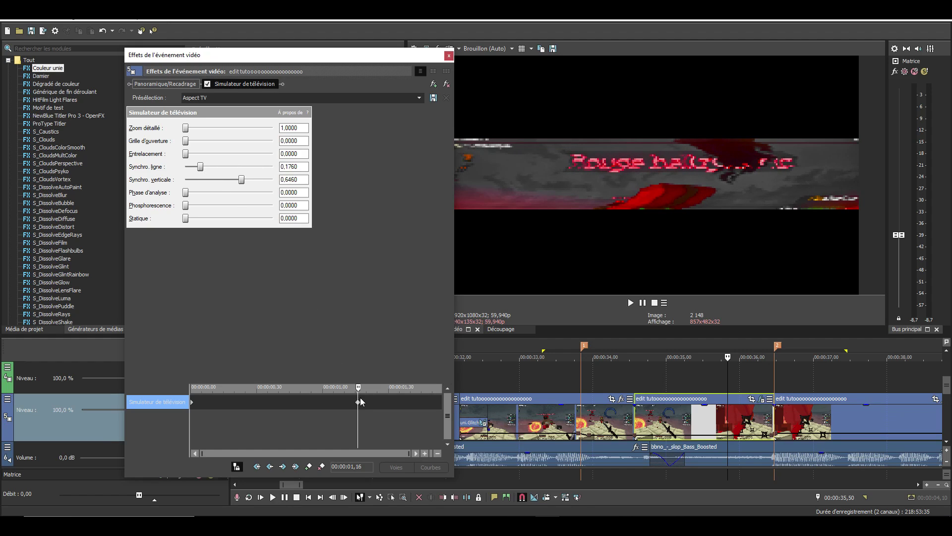
{"action": "left_click_drag", "start_coordinate": [365, 404], "coordinate": [412, 403]}
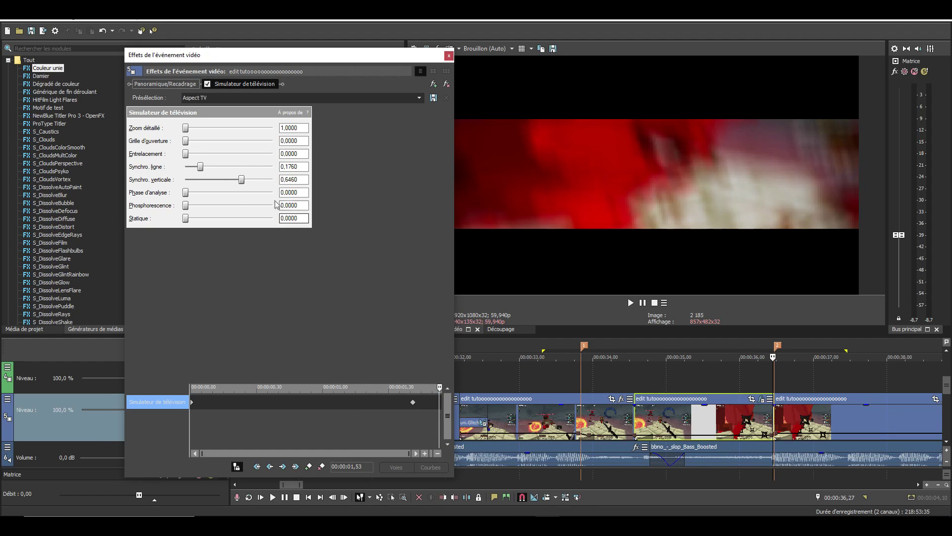
Add a keyframe at 00:00:01,53 with both Synchro values at 1, and set the preceding keyframe to Fondu lent
{"action": "left_click_drag", "start_coordinate": [242, 180], "coordinate": [262, 180]}
{"action": "left_click_drag", "start_coordinate": [201, 167], "coordinate": [336, 304]}
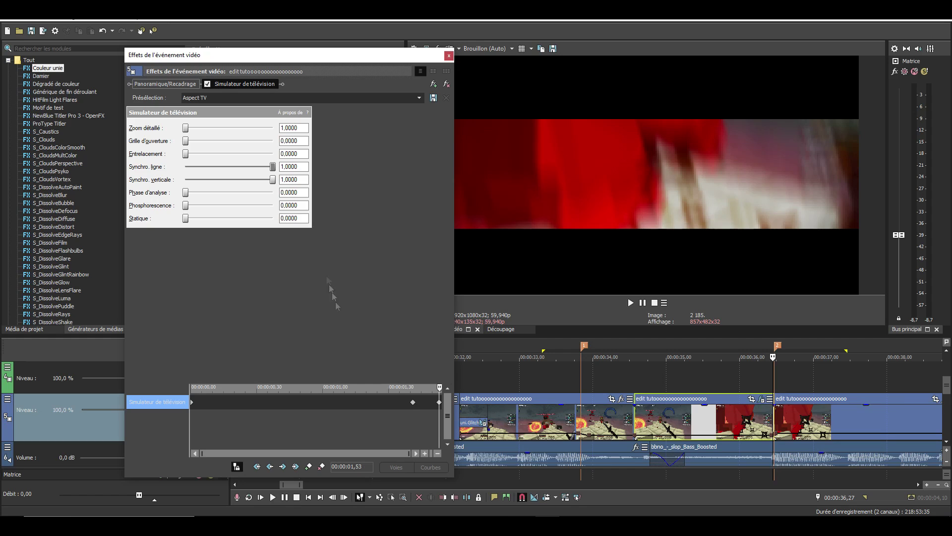
{"action": "right_click", "coordinate": [413, 403]}
{"action": "left_click", "coordinate": [460, 346]}
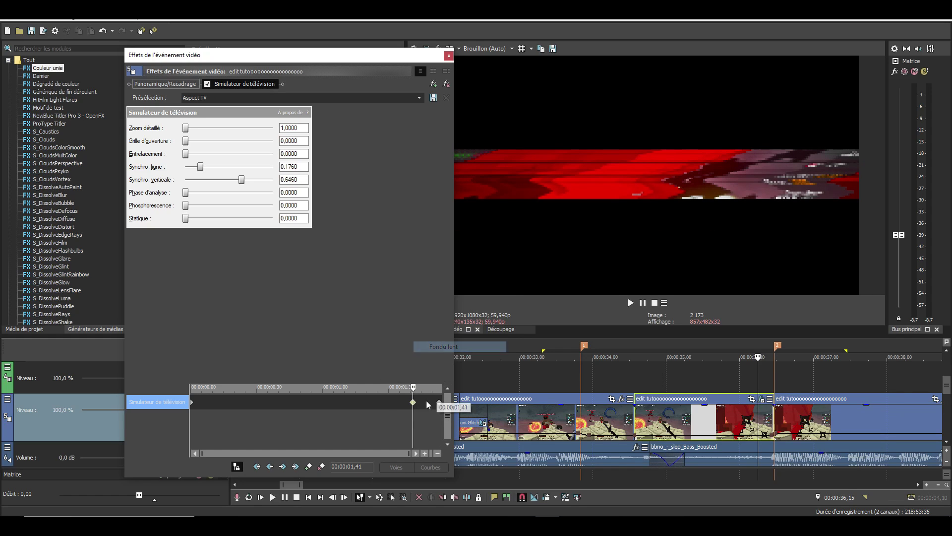
Loop the region from 00:00:33,42 to 00:00:36,59 to review the television effect, and close the event's effects window
{"action": "left_click", "coordinate": [731, 430]}
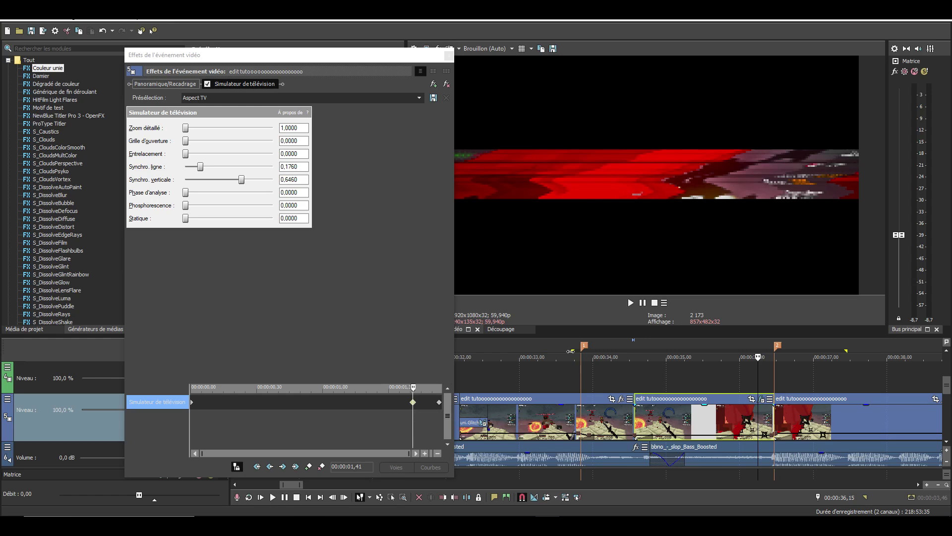
{"action": "key", "text": "space"}
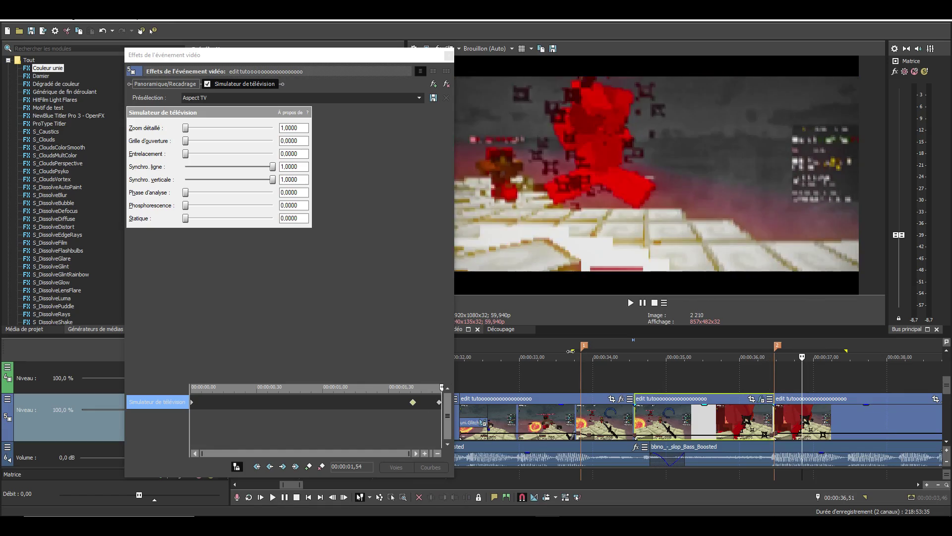
{"action": "left_click_drag", "start_coordinate": [812, 351], "coordinate": [570, 351]}
{"action": "key", "text": "space"}
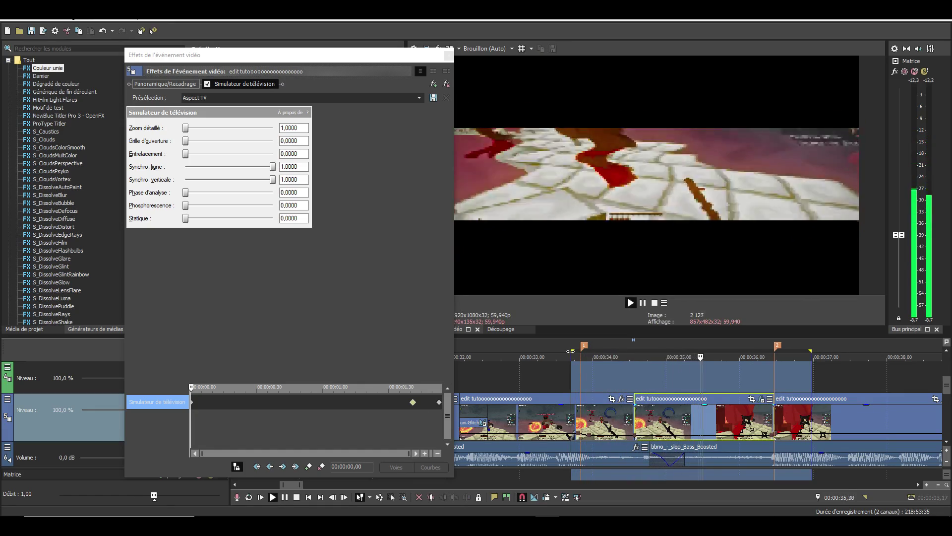
{"action": "key", "text": "space"}
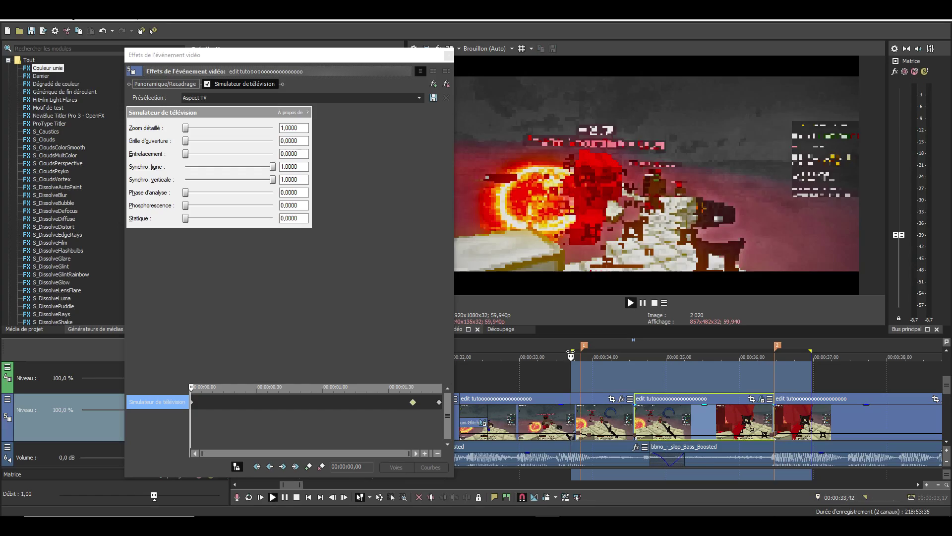
{"action": "left_click", "coordinate": [449, 56]}
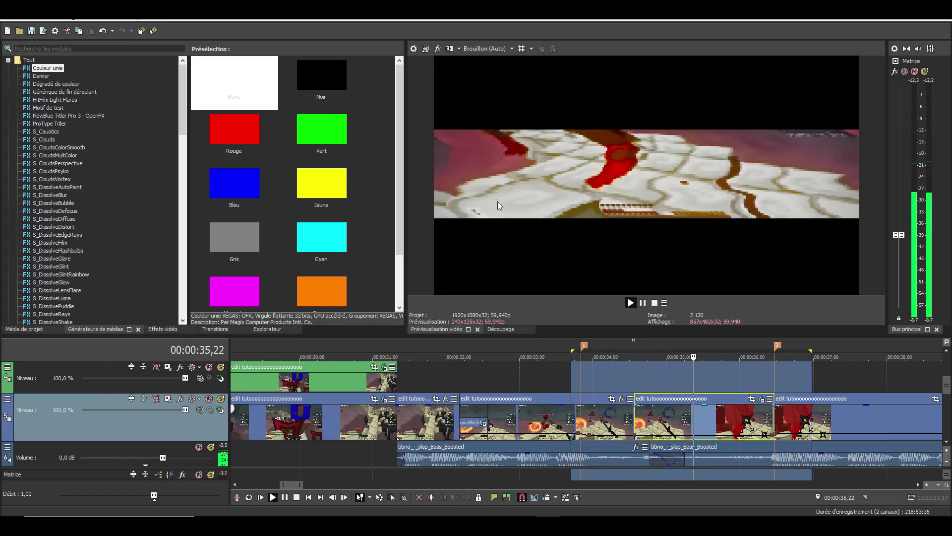
{"action": "scroll", "coordinate": [583, 380], "scroll_direction": "down", "scroll_amount": 1}
{"action": "scroll", "coordinate": [569, 385], "scroll_direction": "down", "scroll_amount": 2}
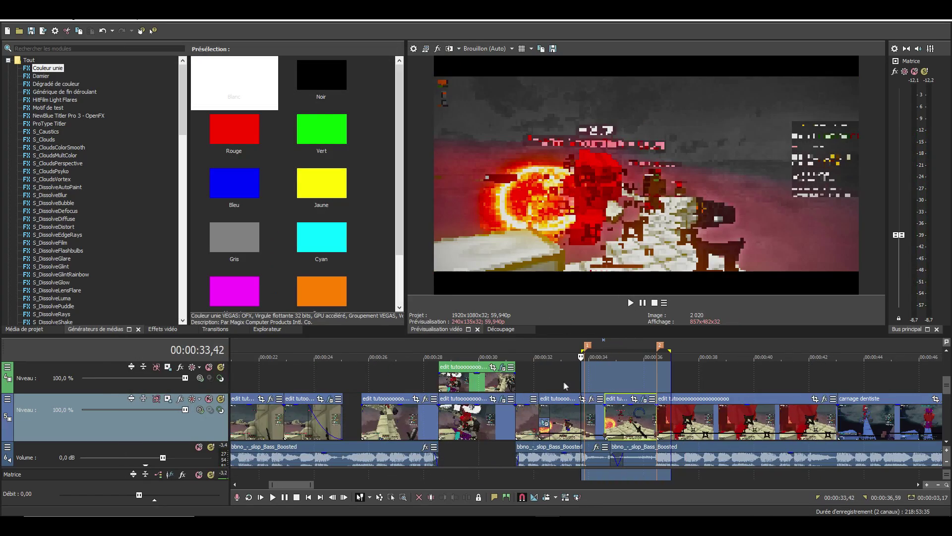
Play the montage from 00:00:03,02 through the first drop to review the edit
{"action": "scroll", "coordinate": [540, 382], "scroll_direction": "down", "scroll_amount": 10}
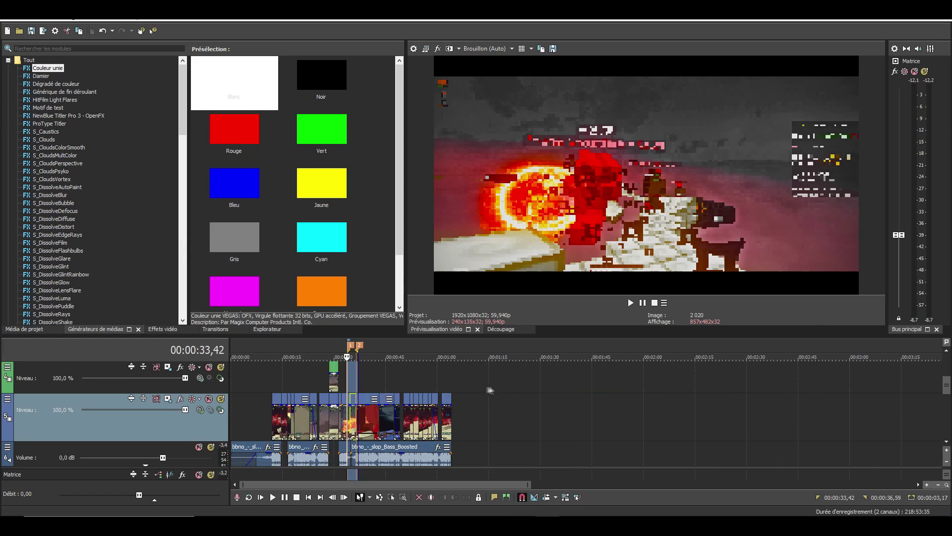
{"action": "left_click", "coordinate": [242, 388]}
{"action": "key", "text": "space"}
{"action": "scroll", "coordinate": [349, 397], "scroll_direction": "up", "scroll_amount": 4}
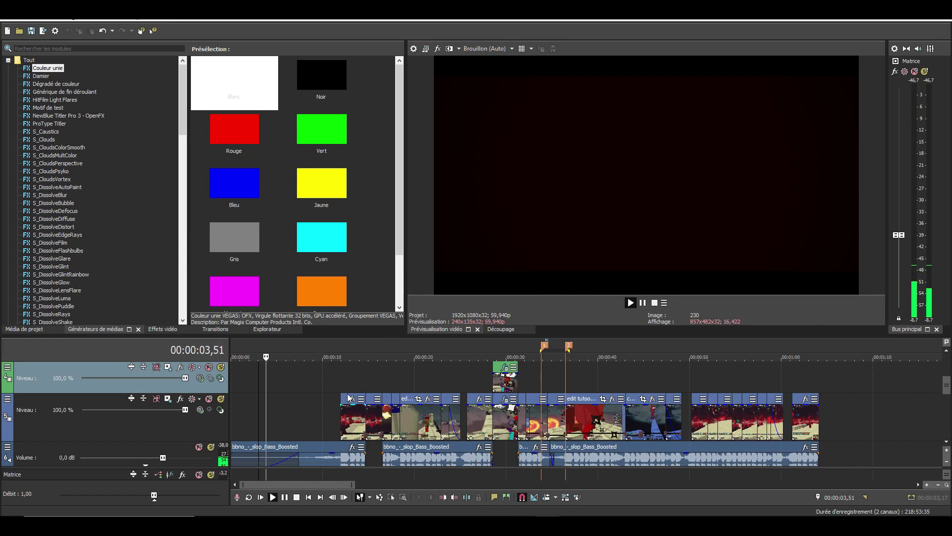
{"action": "scroll", "coordinate": [362, 394], "scroll_direction": "up", "scroll_amount": 2}
{"action": "scroll", "coordinate": [362, 394], "scroll_direction": "up", "scroll_amount": 3}
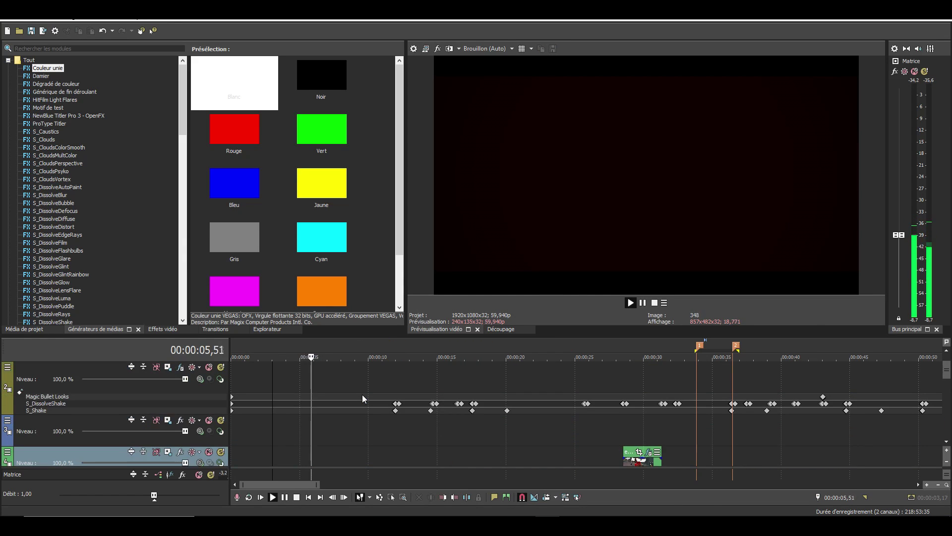
{"action": "scroll", "coordinate": [362, 394], "scroll_direction": "down", "scroll_amount": 4}
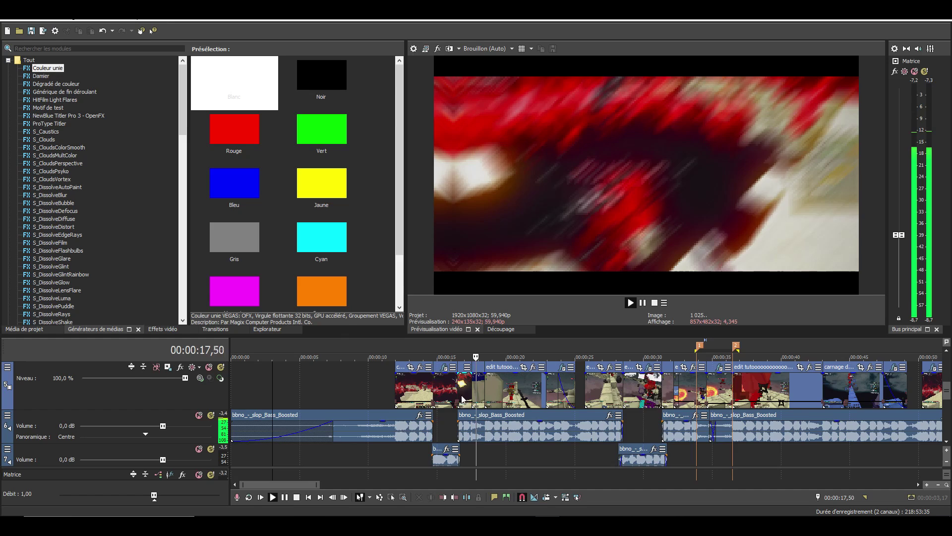
{"action": "scroll", "coordinate": [462, 398], "scroll_direction": "down", "scroll_amount": 2}
{"action": "key", "text": "space"}
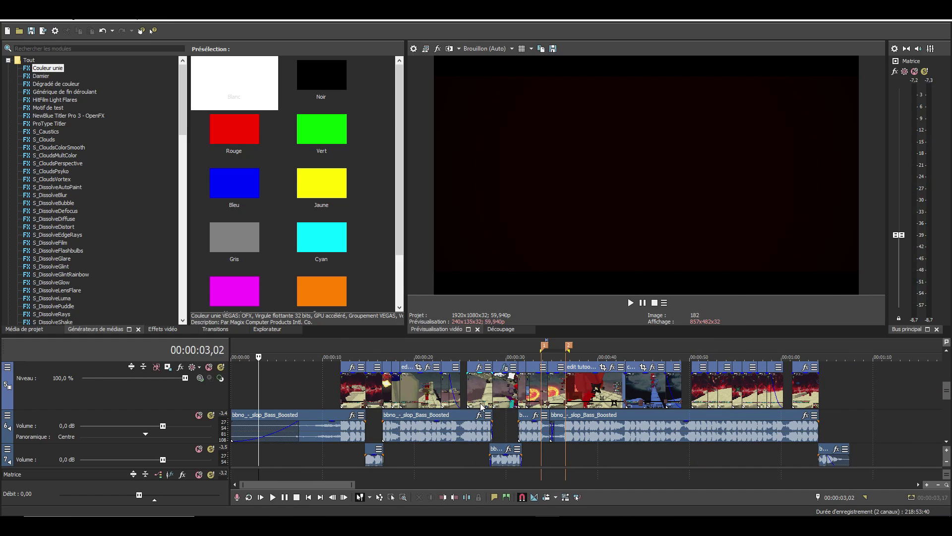
Examine the preview frames of the picture-in-picture clip and of the pieces between the two markers
{"action": "left_click", "coordinate": [507, 394]}
{"action": "scroll", "coordinate": [708, 422], "scroll_direction": "down", "scroll_amount": 1}
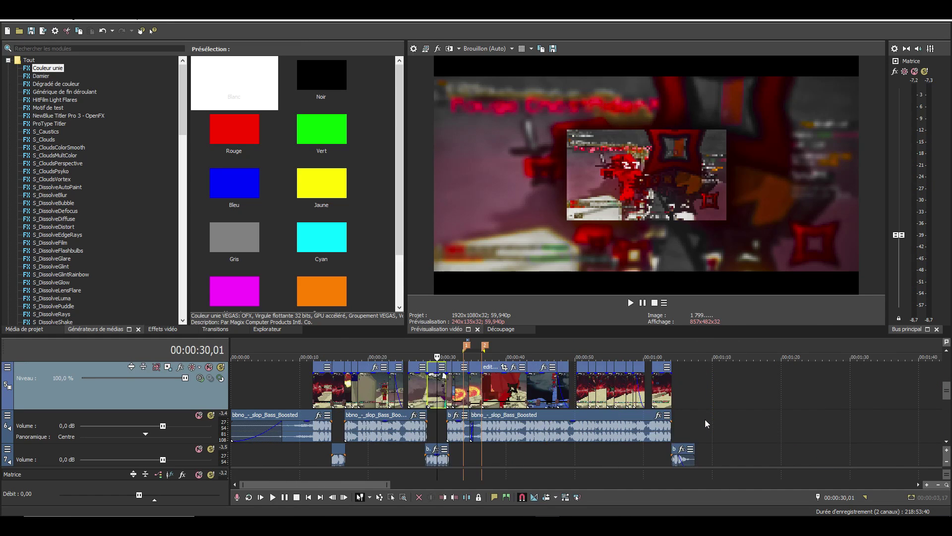
{"action": "scroll", "coordinate": [672, 415], "scroll_direction": "down", "scroll_amount": 1}
{"action": "scroll", "coordinate": [642, 415], "scroll_direction": "up", "scroll_amount": 2}
{"action": "scroll", "coordinate": [642, 415], "scroll_direction": "up", "scroll_amount": 3}
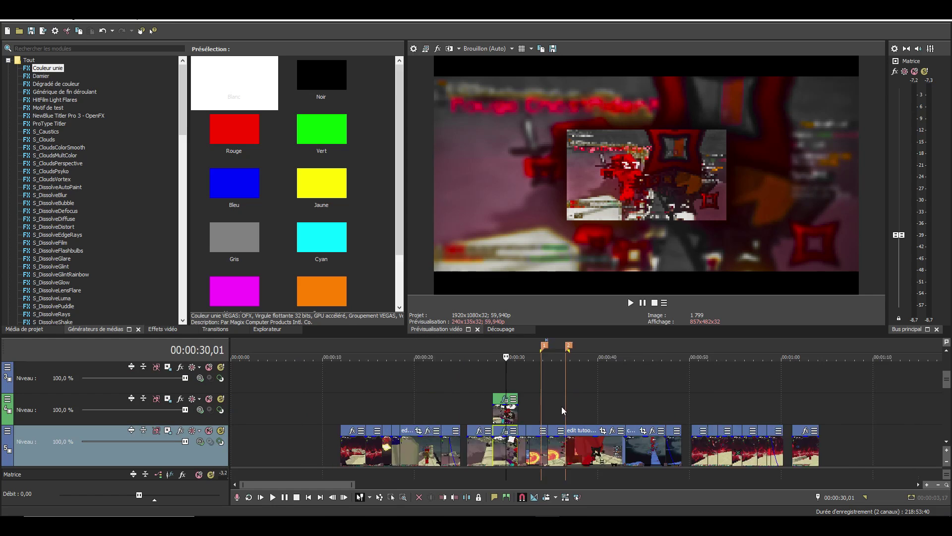
{"action": "left_click", "coordinate": [645, 407]}
{"action": "scroll", "coordinate": [662, 412], "scroll_direction": "down", "scroll_amount": 1}
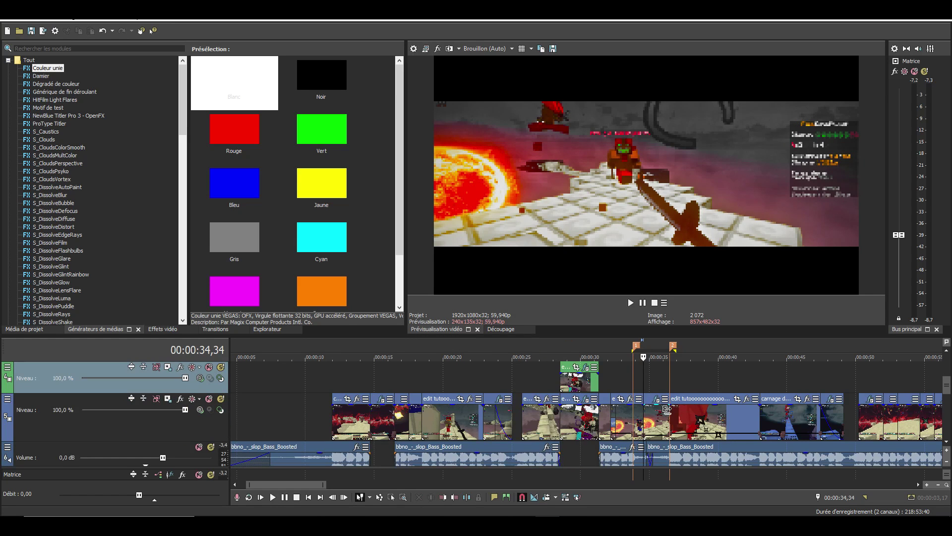
{"action": "scroll", "coordinate": [667, 411], "scroll_direction": "down", "scroll_amount": 1}
{"action": "scroll", "coordinate": [667, 411], "scroll_direction": "up", "scroll_amount": 3}
{"action": "left_click", "coordinate": [620, 399]}
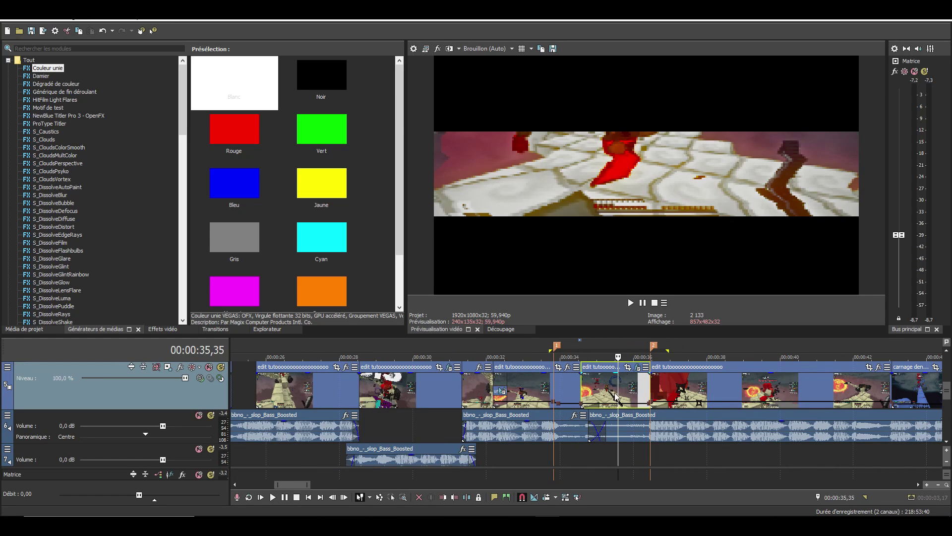
Play the montage from 00:00:29,05 to review the picture-in-picture section and the lead-up to marker 1
{"action": "left_click_drag", "start_coordinate": [617, 381], "coordinate": [379, 389]}
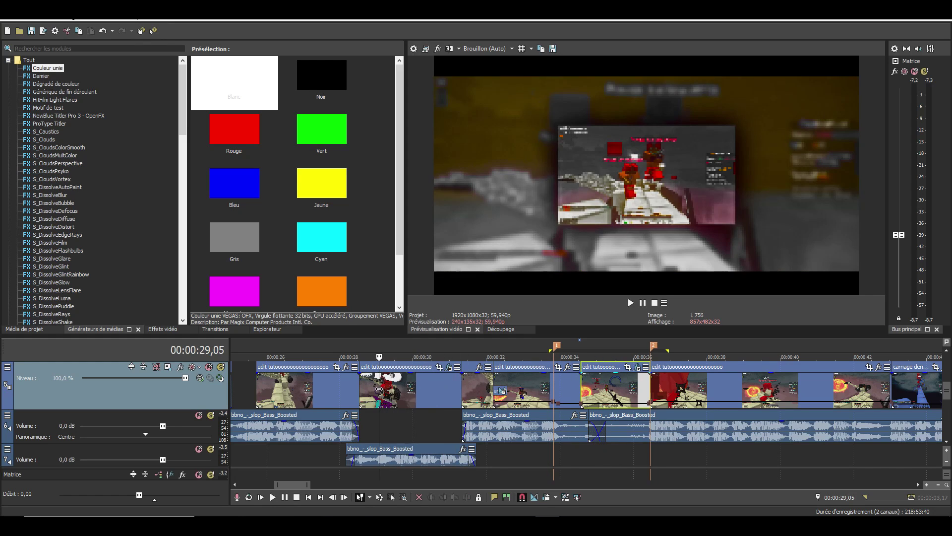
{"action": "key", "text": "space"}
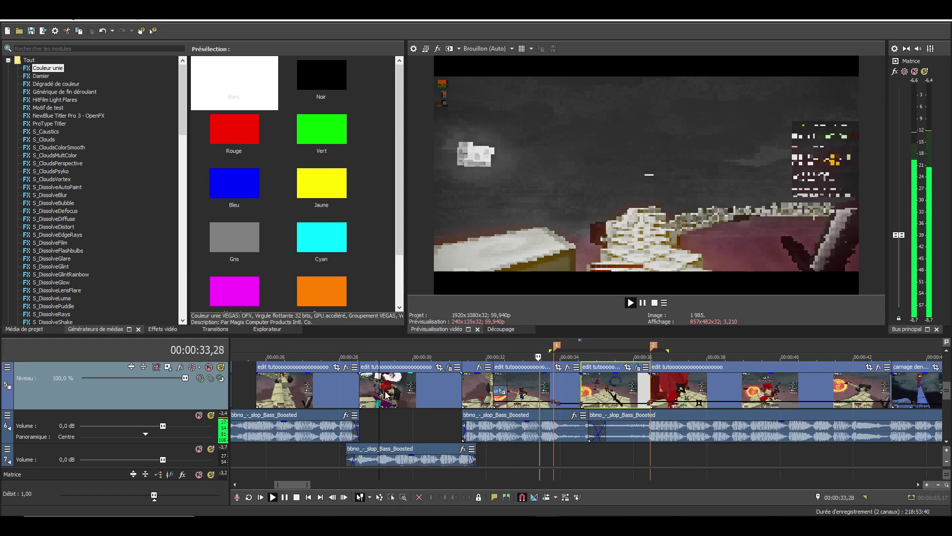
{"action": "key", "text": "space"}
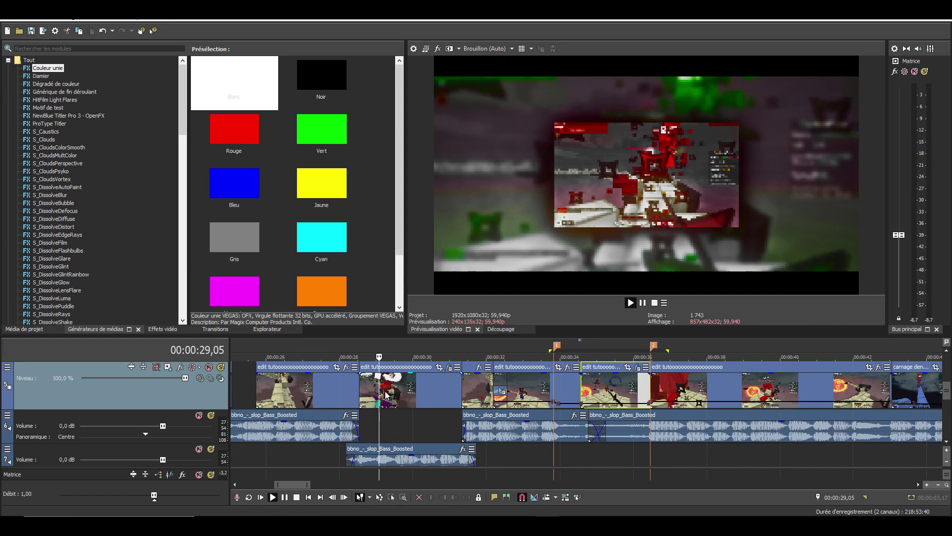
{"action": "key", "text": "space"}
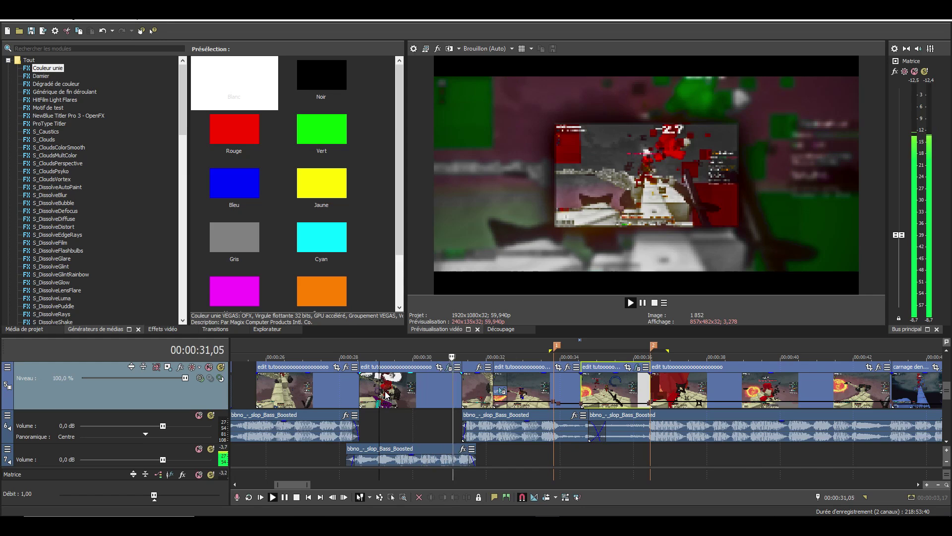
{"action": "key", "text": "space"}
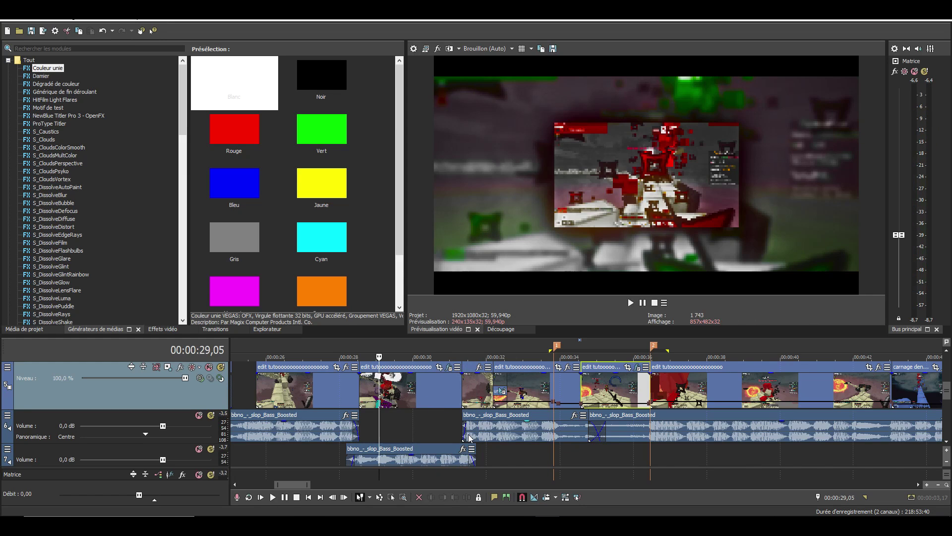
Play the montage from 00:00:26,45 with the whole timeline in view
{"action": "left_click", "coordinate": [293, 405]}
{"action": "scroll", "coordinate": [367, 403], "scroll_direction": "down", "scroll_amount": 8}
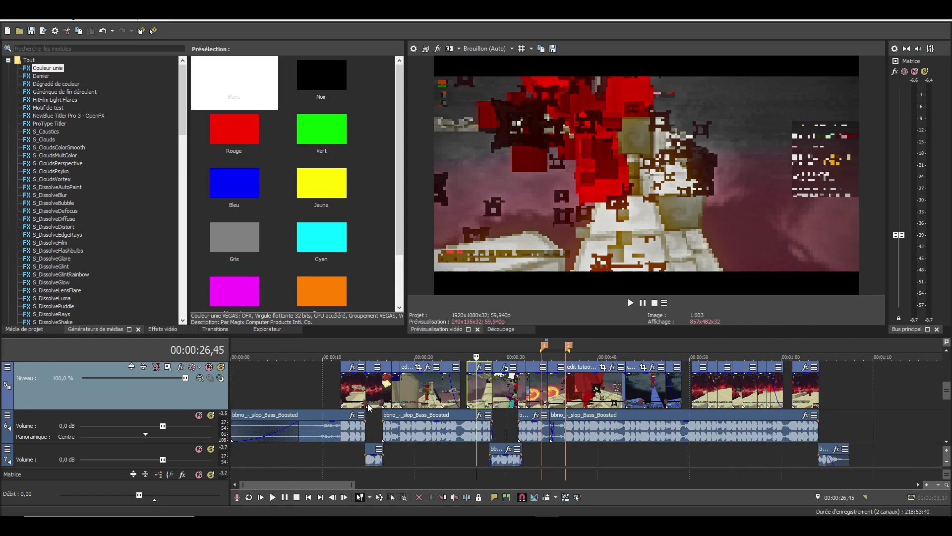
{"action": "key", "text": "space"}
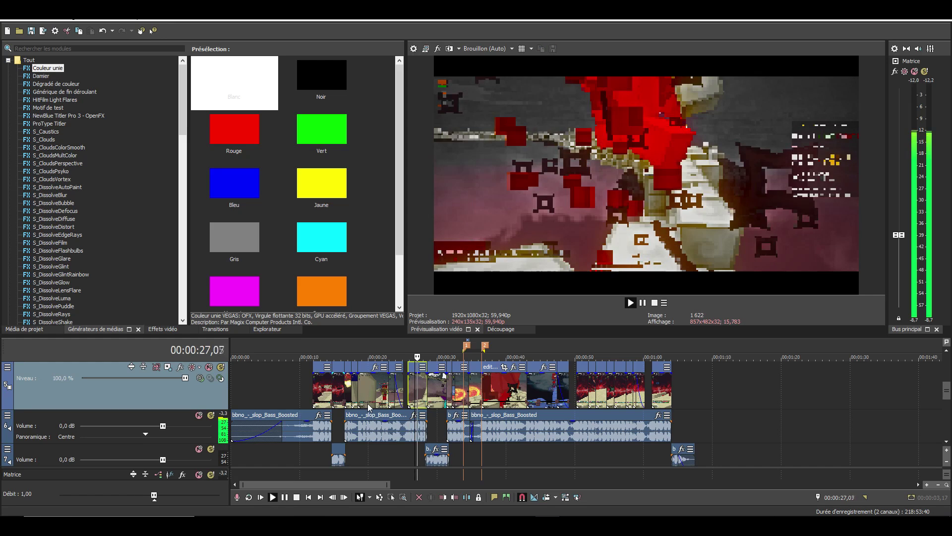
Replay the montage from 00:00:26,45 to past the start of the picture-in-picture clip
{"action": "key", "text": "space"}
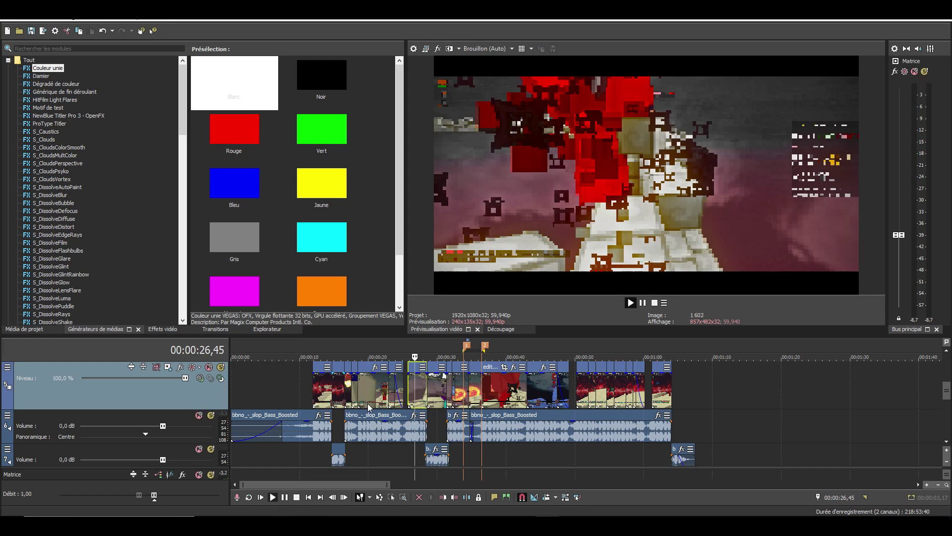
{"action": "key", "text": "space"}
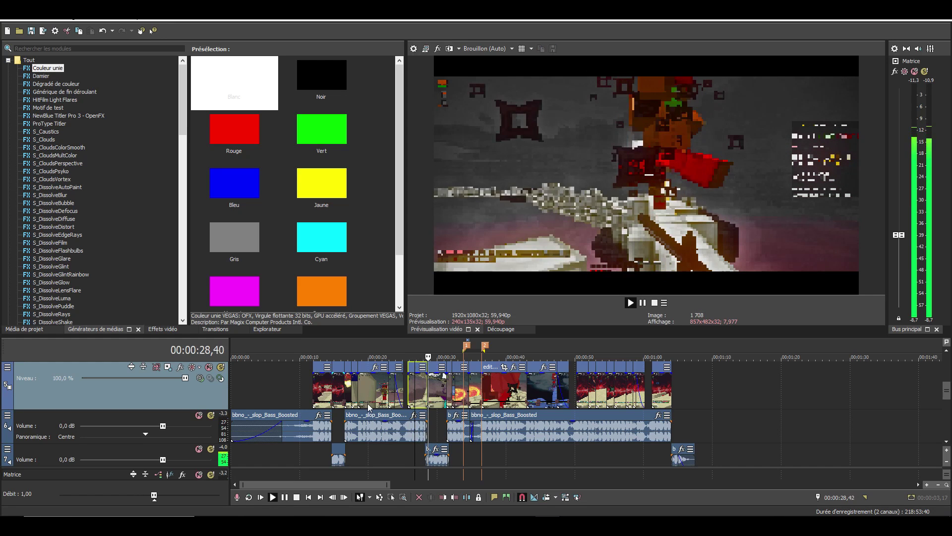
{"action": "key", "text": "space"}
In track 5's track motion, starting from the first clip's opening frame, enlarge the frame to 2 321,85 × 1 306,04 at 00:00:12,07
{"action": "left_click", "coordinate": [316, 386]}
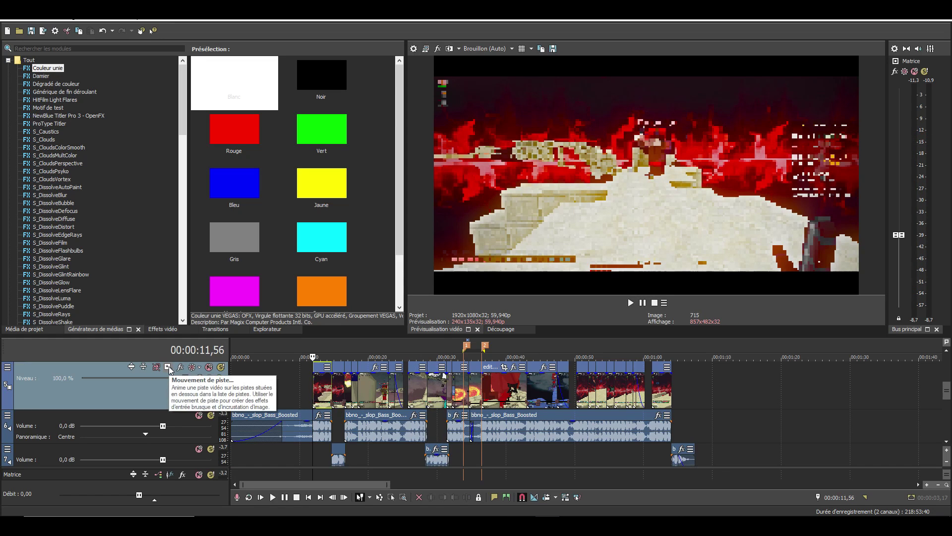
{"action": "left_click", "coordinate": [168, 367]}
{"action": "left_click_drag", "start_coordinate": [509, 86], "coordinate": [2, 111]}
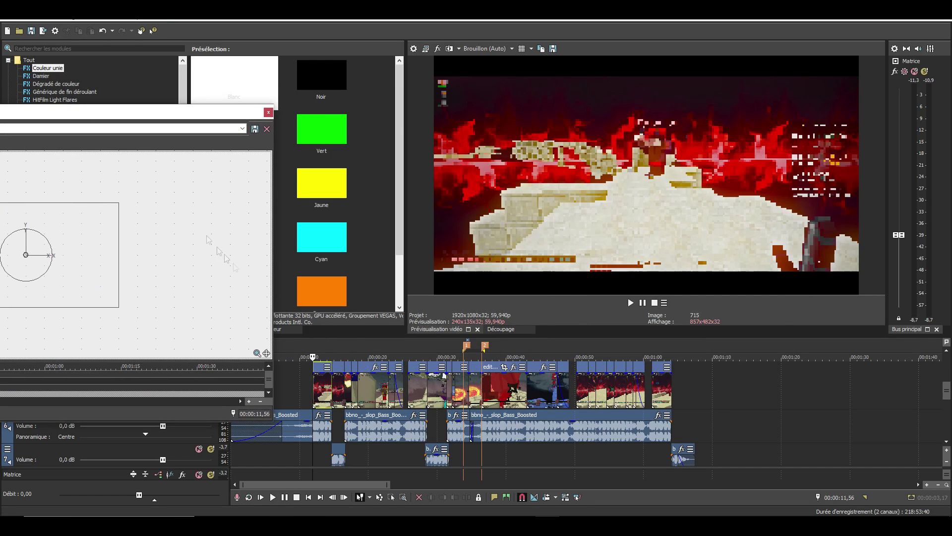
{"action": "scroll", "coordinate": [579, 395], "scroll_direction": "up", "scroll_amount": 10}
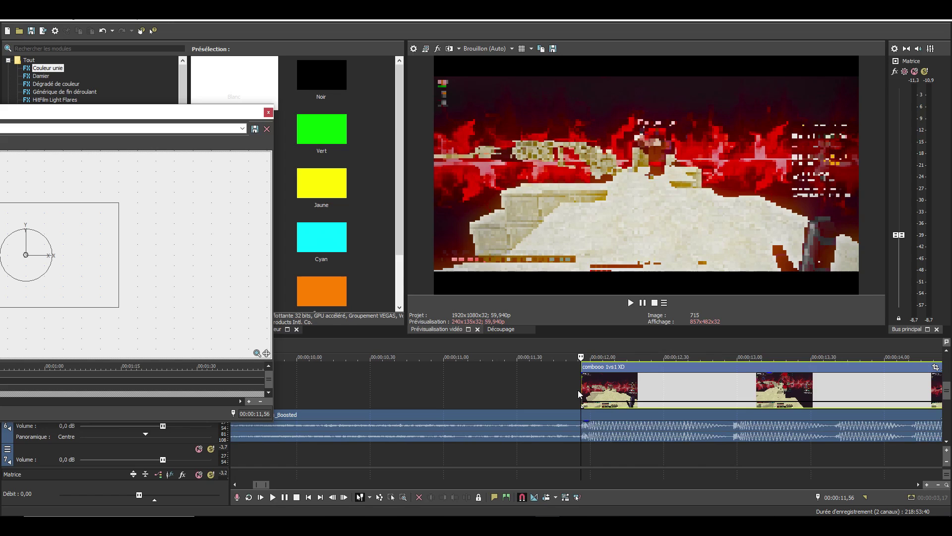
{"action": "left_click_drag", "start_coordinate": [117, 113], "coordinate": [393, 92]}
{"action": "scroll", "coordinate": [318, 353], "scroll_direction": "up", "scroll_amount": 10}
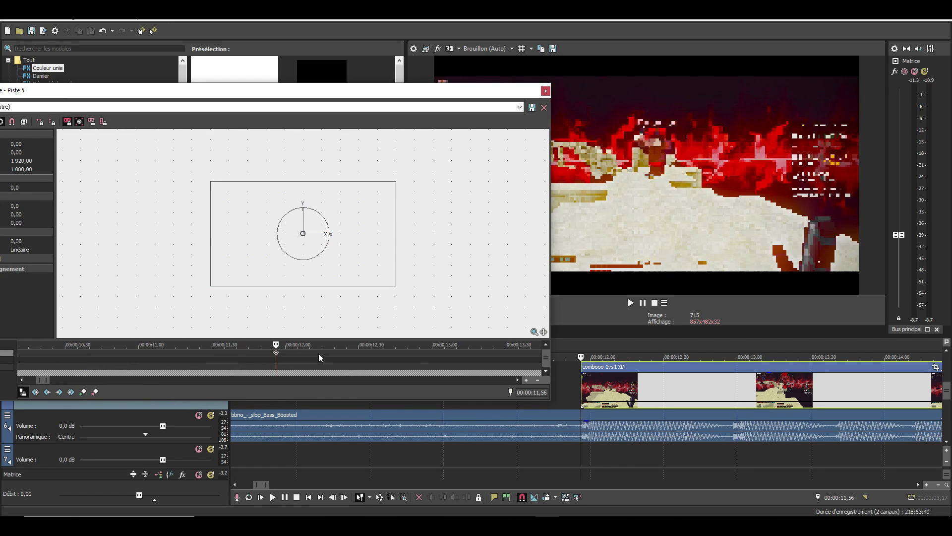
{"action": "scroll", "coordinate": [578, 391], "scroll_direction": "up", "scroll_amount": 3}
{"action": "left_click", "coordinate": [585, 393]}
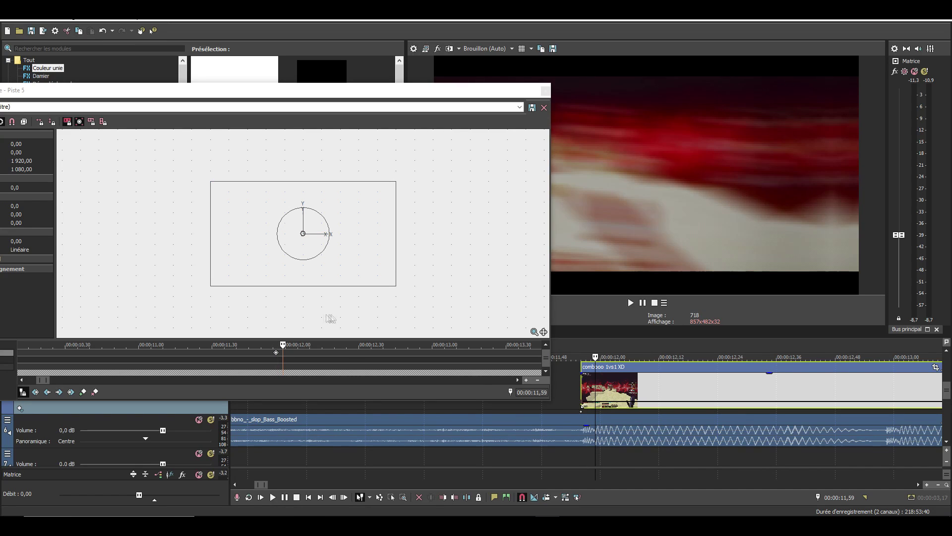
{"action": "left_click", "coordinate": [634, 392]}
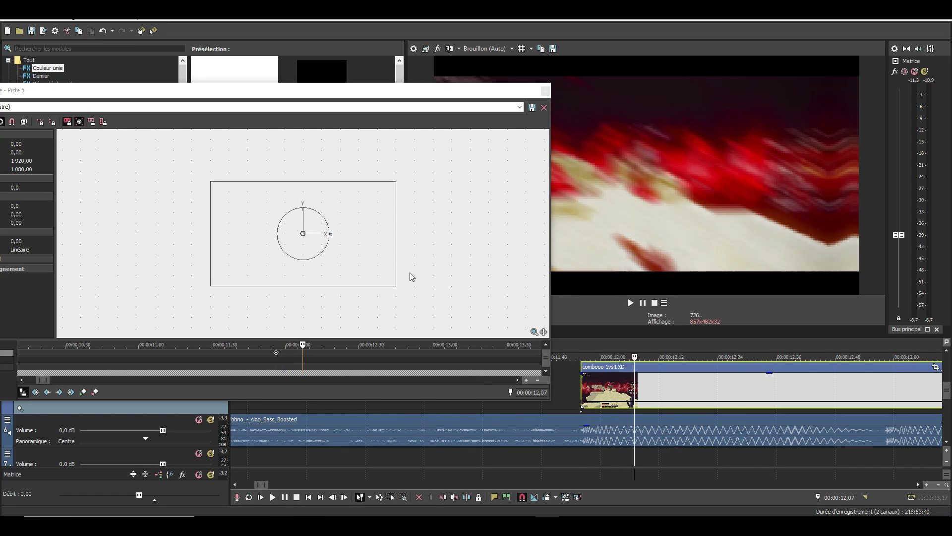
{"action": "left_click", "coordinate": [396, 286]}
{"action": "left_click_drag", "start_coordinate": [389, 282], "coordinate": [416, 297]}
Set the 00:00:11,56 track motion keyframe to Lent and the 00:00:12,07 keyframe to Rapide
{"action": "left_click", "coordinate": [277, 352]}
{"action": "right_click", "coordinate": [276, 353]}
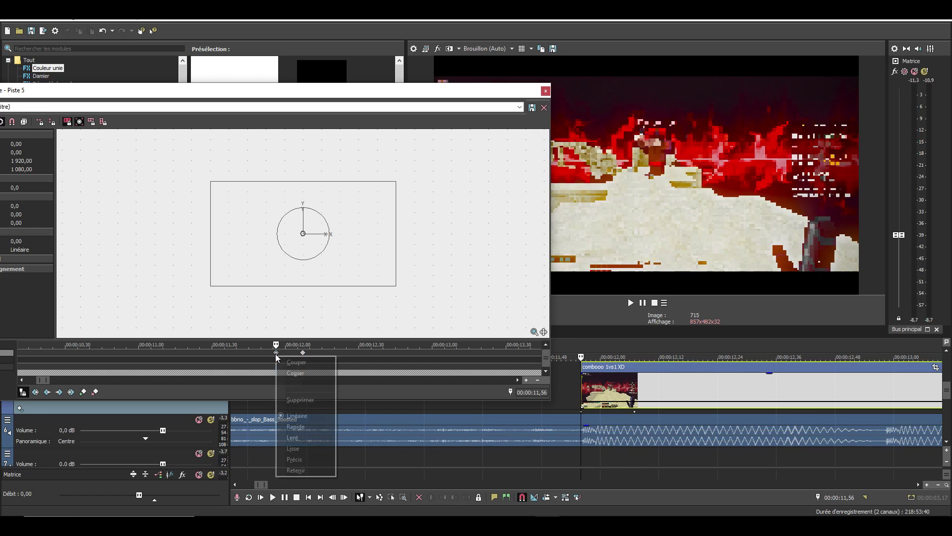
{"action": "left_click", "coordinate": [292, 437]}
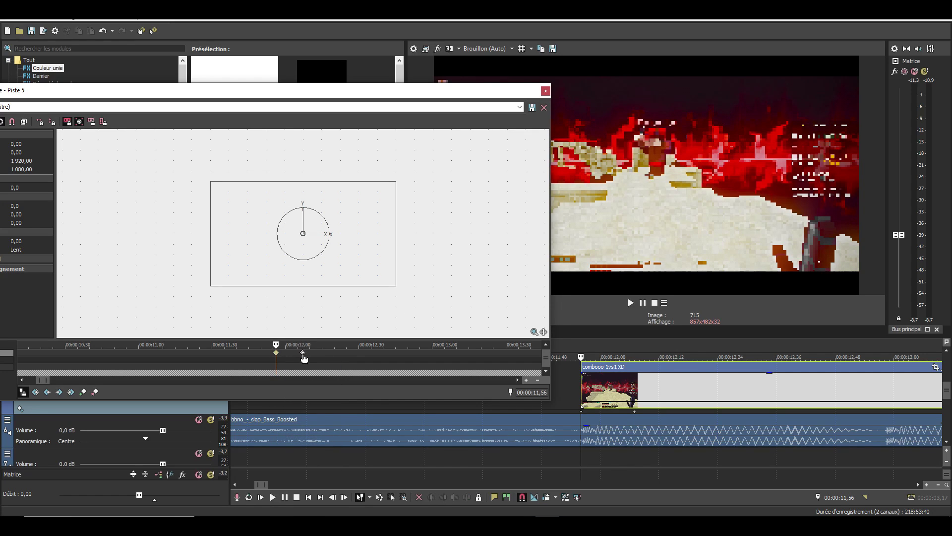
{"action": "left_click", "coordinate": [303, 353]}
{"action": "right_click", "coordinate": [304, 356]}
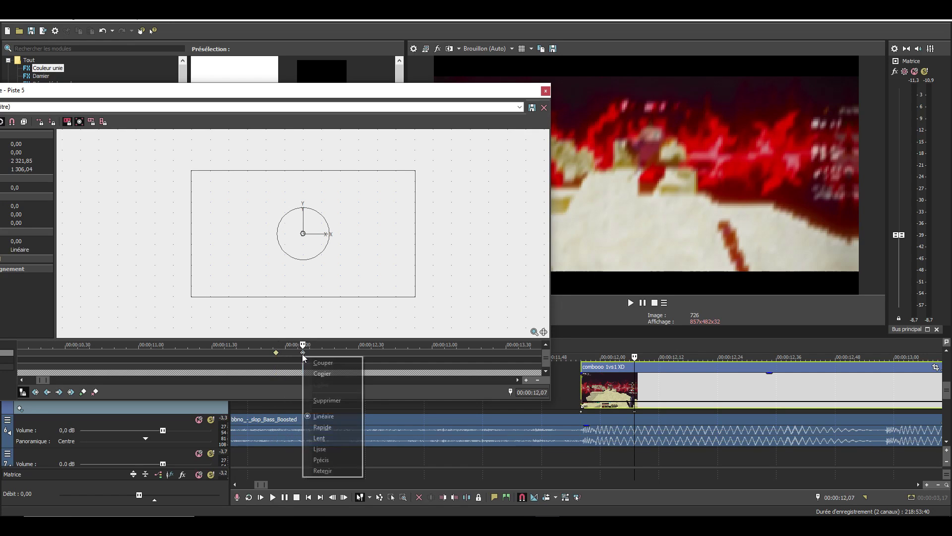
{"action": "left_click", "coordinate": [333, 436]}
Play the start of the first clip to check the timing of the track motion zoom
{"action": "left_click", "coordinate": [615, 390]}
{"action": "key", "text": "space"}
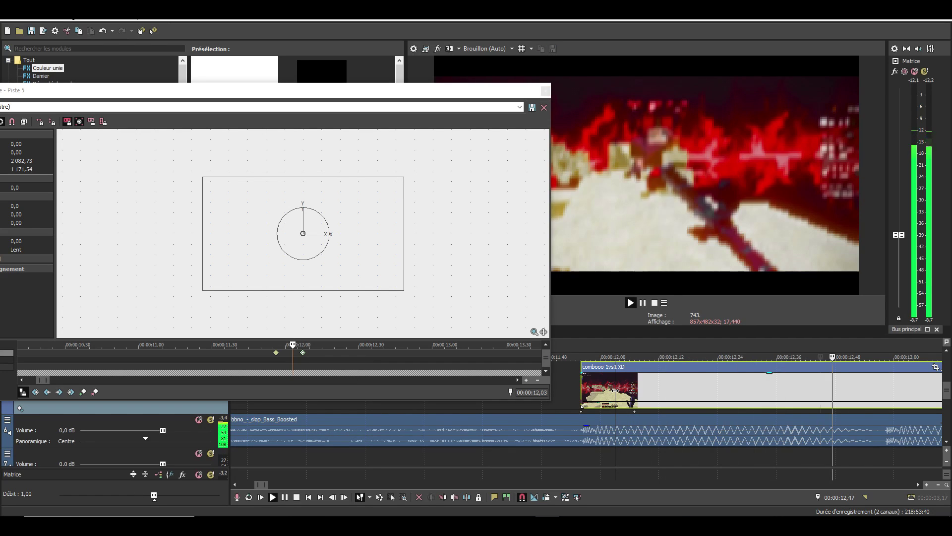
{"action": "left_click", "coordinate": [557, 387]}
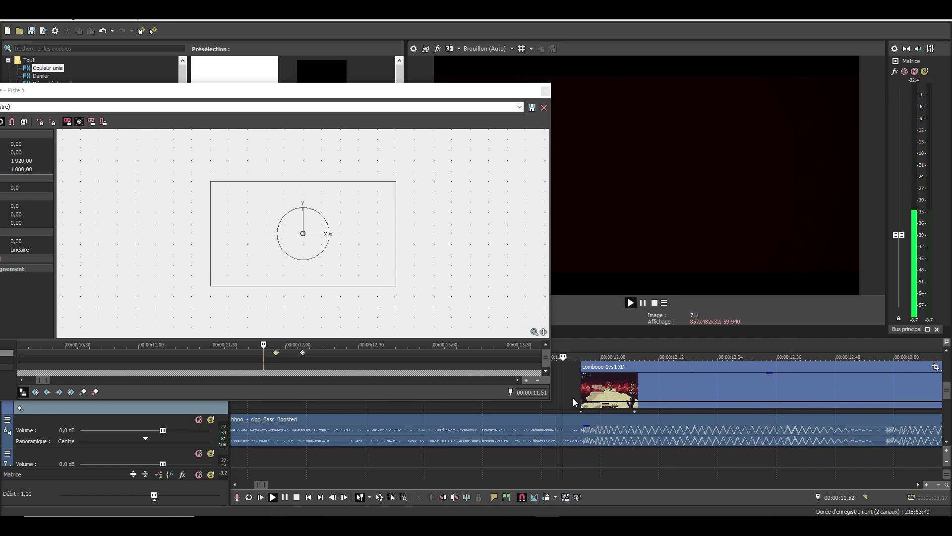
{"action": "key", "text": "space"}
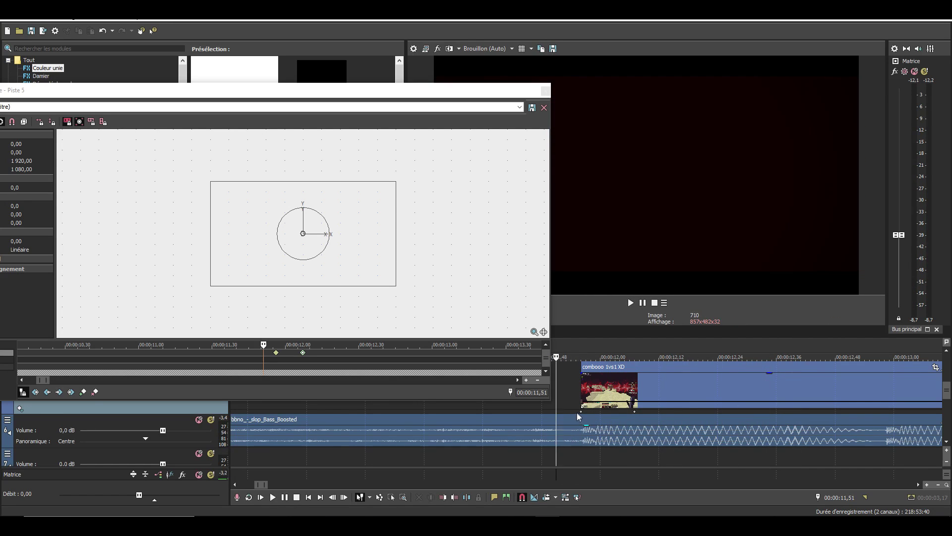
Move the two zoom keyframes earlier, to 00:00:11,49 and 00:00:11,56, and play the result
{"action": "left_click_drag", "start_coordinate": [579, 412], "coordinate": [546, 417]}
{"action": "left_click_drag", "start_coordinate": [635, 417], "coordinate": [581, 416]}
{"action": "key", "text": "space"}
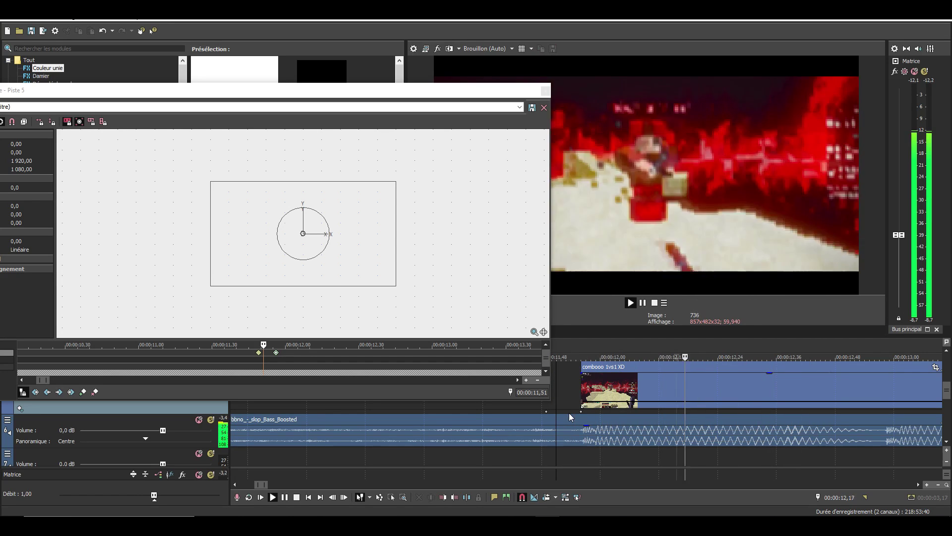
{"action": "key", "text": "space"}
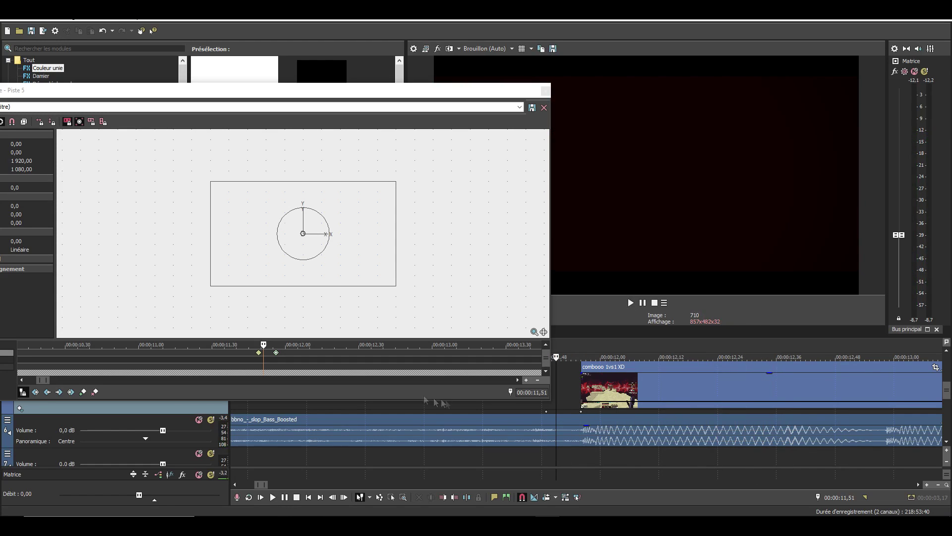
Copy the pair of zoom keyframes and paste it at the next beat, around 00:00:12,58
{"action": "left_click", "coordinate": [259, 352]}
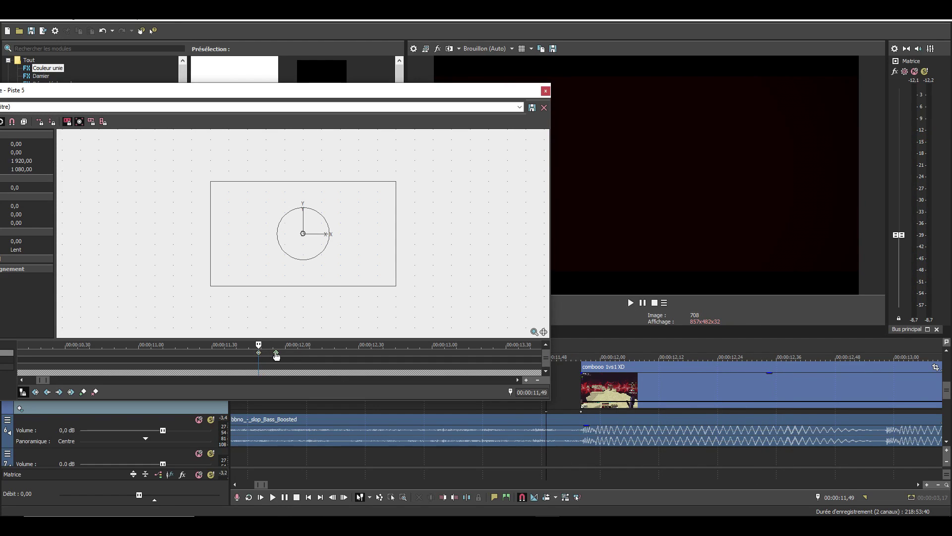
{"action": "scroll", "coordinate": [648, 379], "scroll_direction": "down", "scroll_amount": 4}
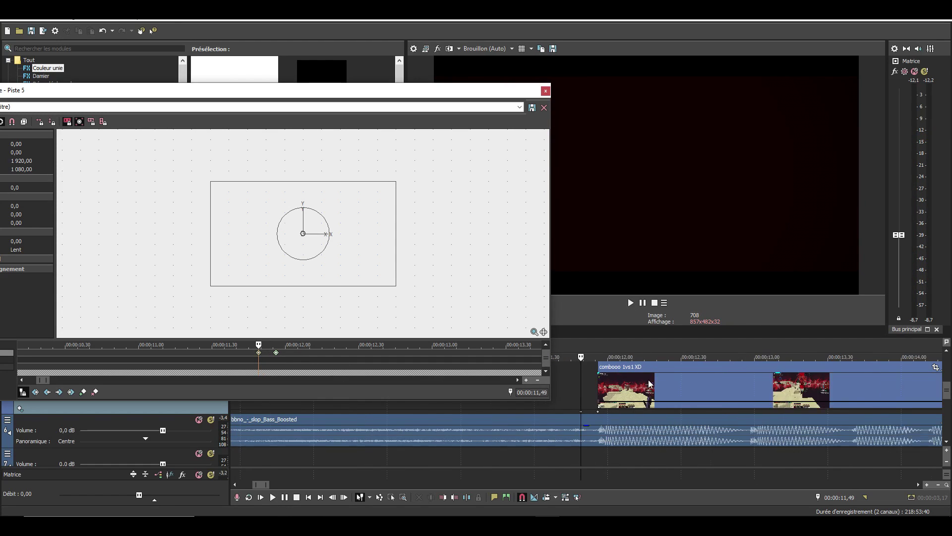
{"action": "left_click", "coordinate": [700, 391]}
{"action": "key", "text": "space"}
{"action": "key", "text": "space"}
{"action": "key", "text": "Right"}
{"action": "key", "text": "Right"}
{"action": "key", "text": "Right"}
{"action": "key", "text": "Right"}
{"action": "left_click", "coordinate": [12, 350]}
{"action": "key", "text": "ctrl+v"}
{"action": "scroll", "coordinate": [464, 366], "scroll_direction": "down", "scroll_amount": 4}
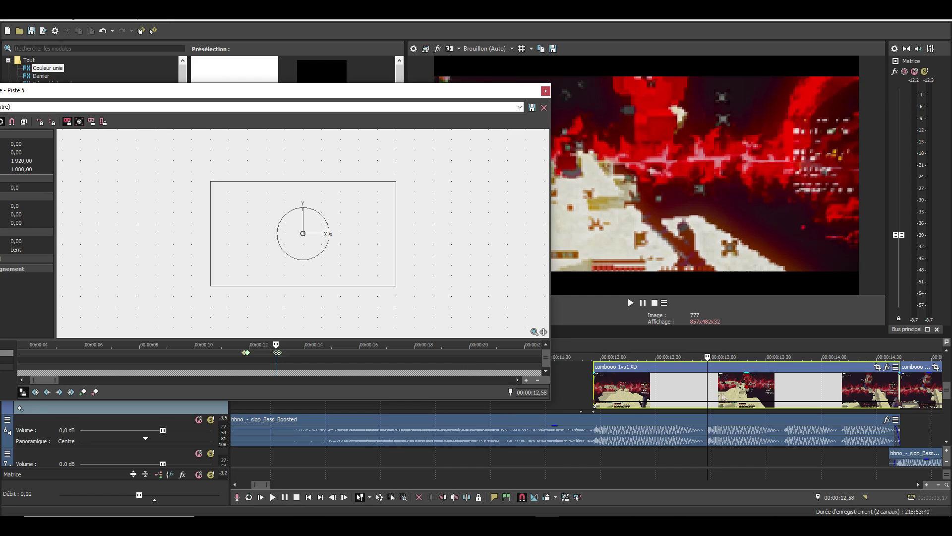
Play the first clip from the next beat at about 00:00:13,35
{"action": "left_click", "coordinate": [776, 399]}
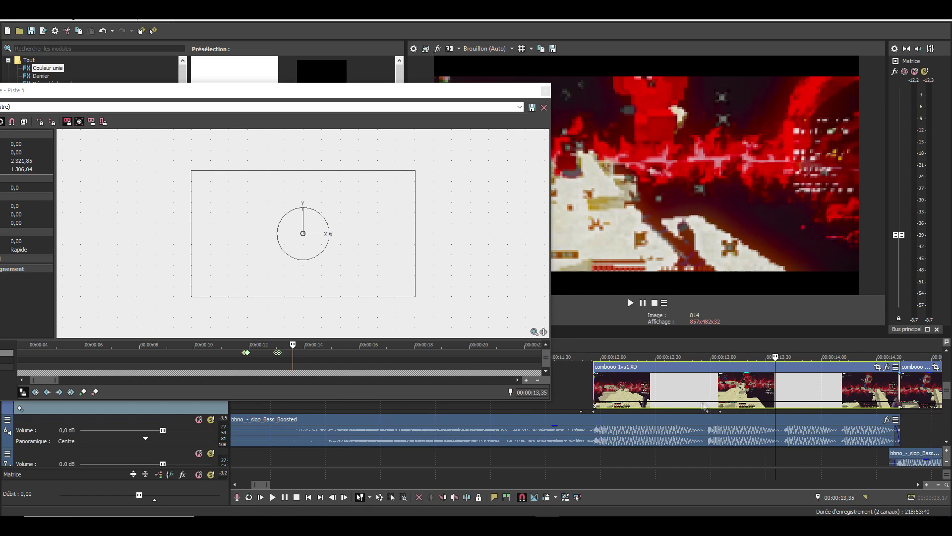
{"action": "scroll", "coordinate": [708, 406], "scroll_direction": "down", "scroll_amount": 2}
{"action": "key", "text": "space"}
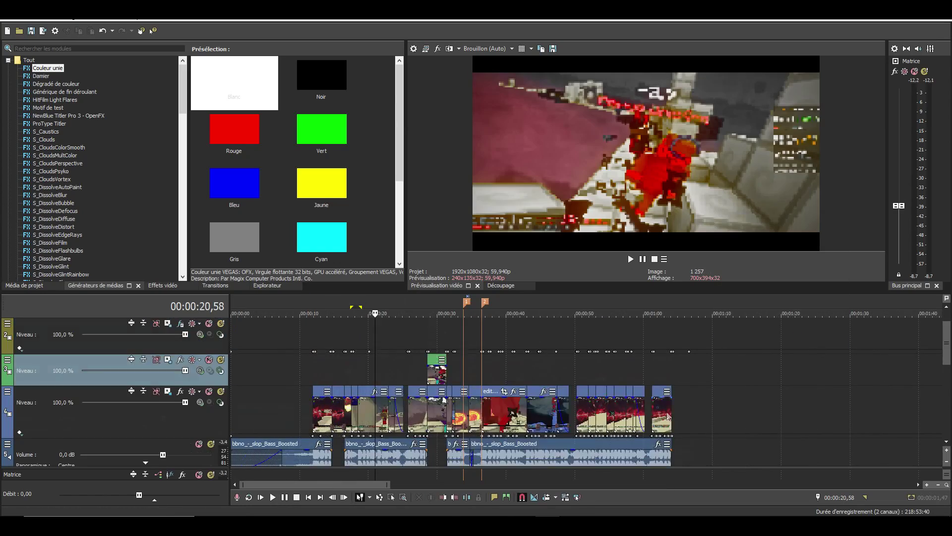
View and collapse track 2's effect keyframe rows, and briefly check the recording status in OBS
{"action": "left_click", "coordinate": [20, 348]}
{"action": "left_click", "coordinate": [20, 348]}
{"action": "key", "text": "alt+Tab"}
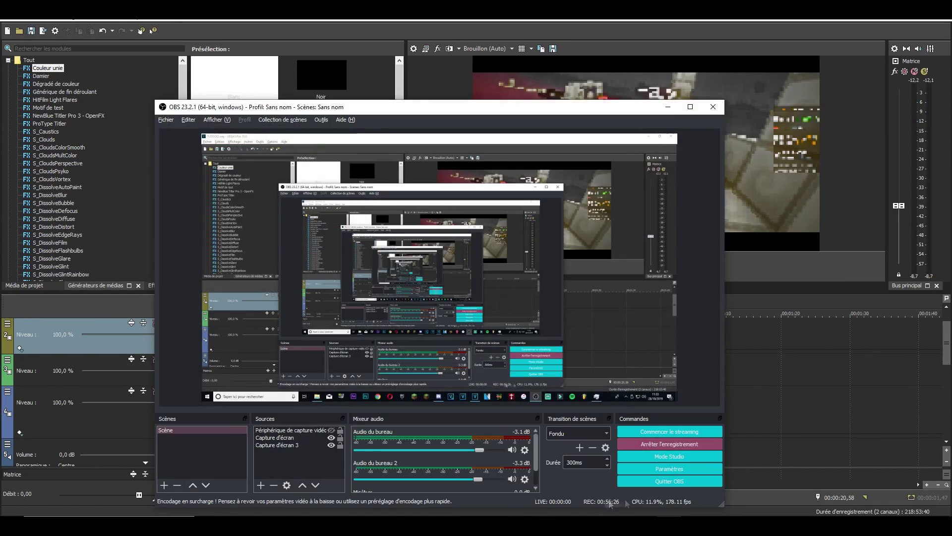
{"action": "left_click", "coordinate": [670, 106]}
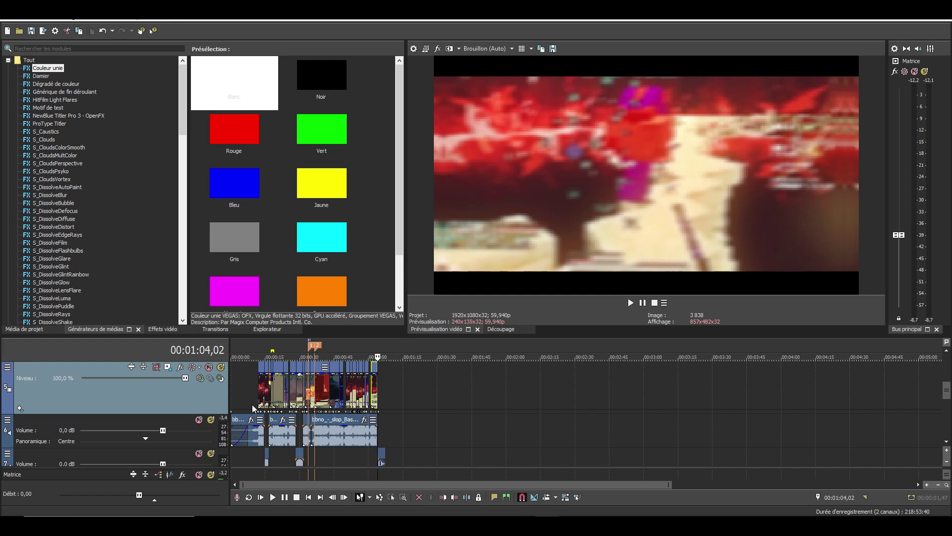
Examine the track motion Position keyframes placed along track 5
{"action": "left_click", "coordinate": [20, 408]}
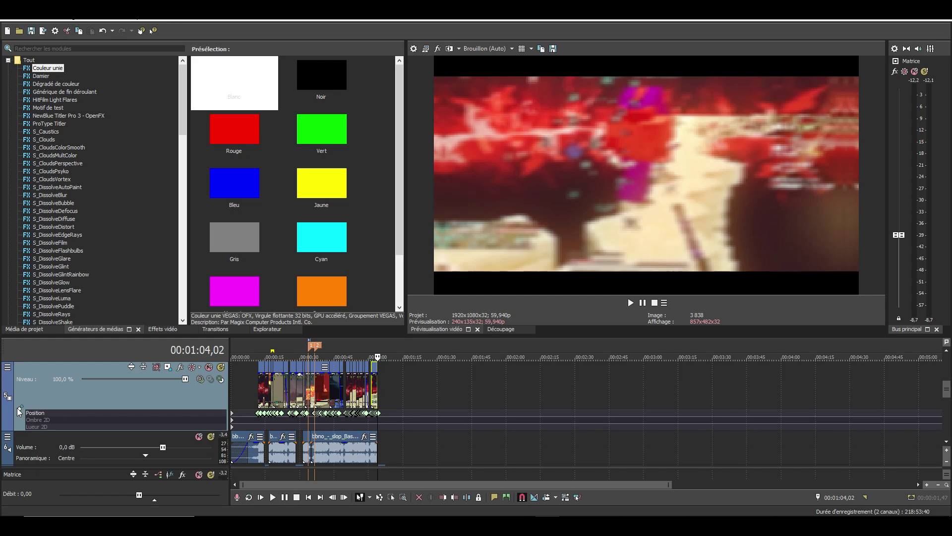
{"action": "left_click", "coordinate": [19, 408]}
{"action": "scroll", "coordinate": [348, 376], "scroll_direction": "up", "scroll_amount": 4}
{"action": "scroll", "coordinate": [376, 432], "scroll_direction": "down", "scroll_amount": 2}
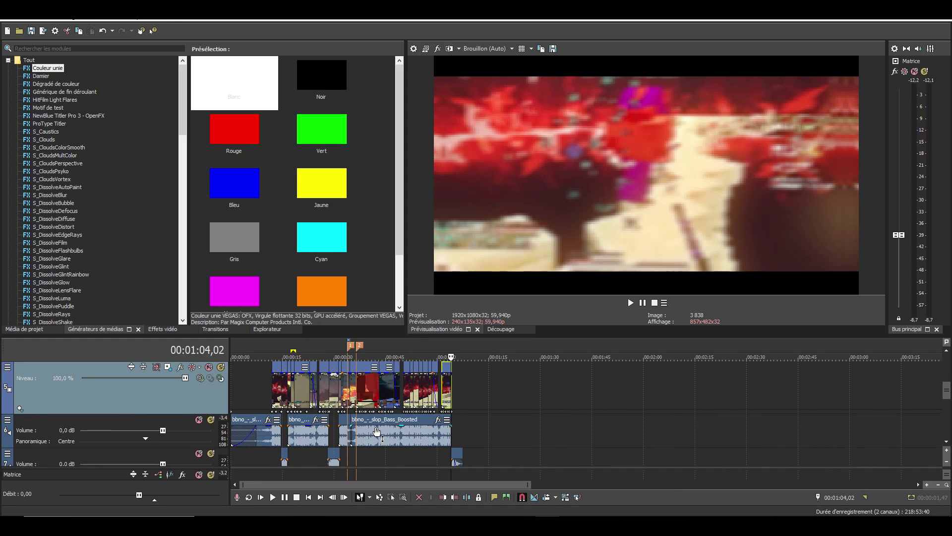
Enlarge the timeline area, delete the empty third video track, and collapse track 2's effect keyframe rows
{"action": "left_click_drag", "start_coordinate": [823, 336], "coordinate": [861, 298]}
{"action": "left_click_drag", "start_coordinate": [946, 373], "coordinate": [945, 340]}
{"action": "left_click", "coordinate": [716, 419]}
{"action": "right_click", "coordinate": [717, 419]}
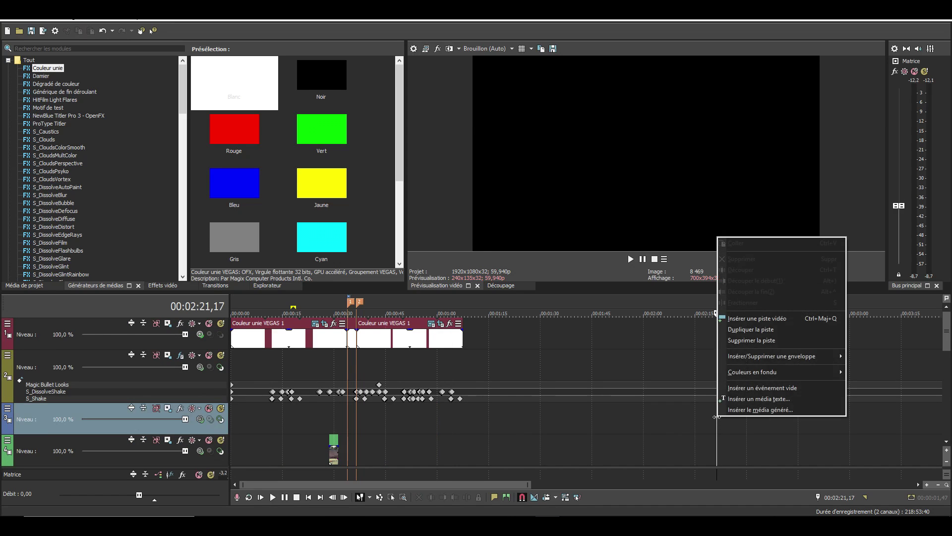
{"action": "left_click", "coordinate": [748, 341]}
{"action": "left_click", "coordinate": [21, 381]}
Examine the whole timeline with the cursor at 00:00:20,58, from the letterbox track down to the audio tracks
{"action": "scroll", "coordinate": [435, 414], "scroll_direction": "up", "scroll_amount": 4}
{"action": "scroll", "coordinate": [410, 415], "scroll_direction": "down", "scroll_amount": 6}
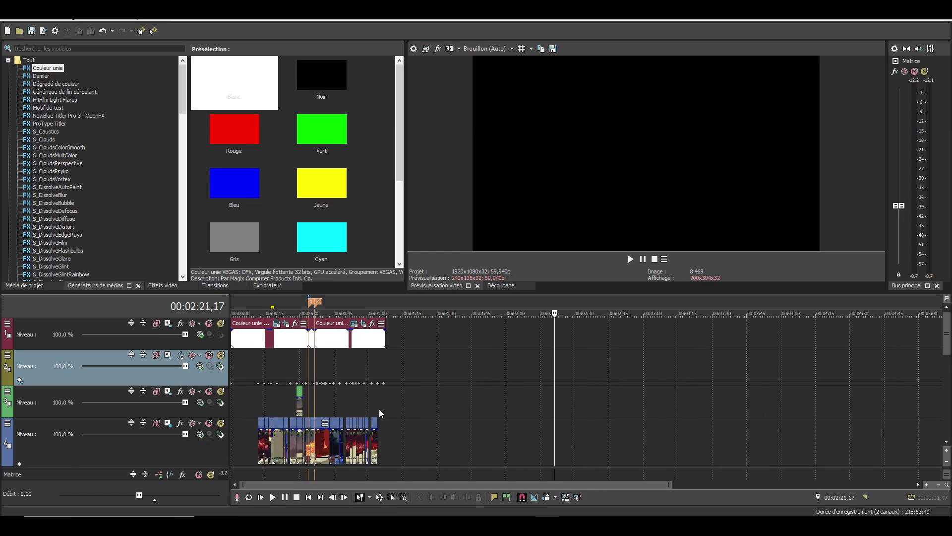
{"action": "scroll", "coordinate": [380, 412], "scroll_direction": "down", "scroll_amount": 1}
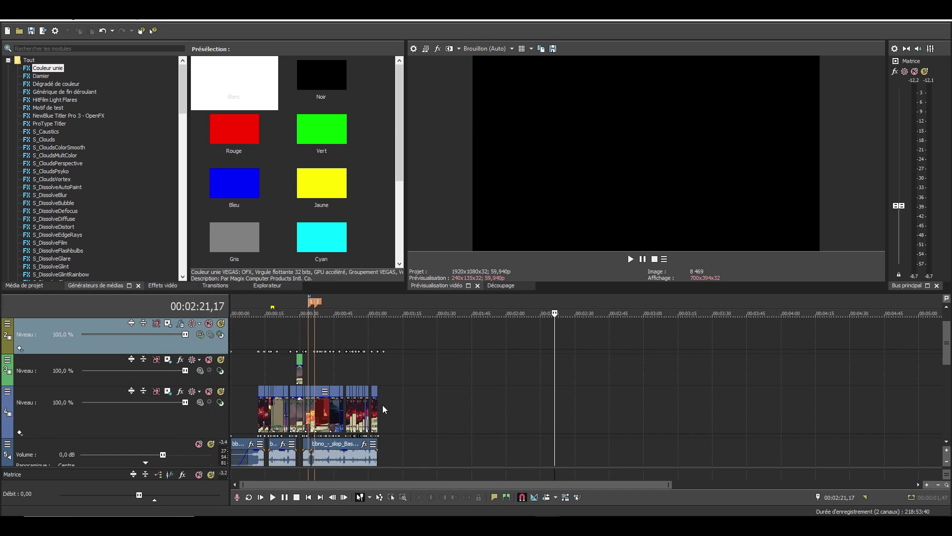
{"action": "left_click", "coordinate": [289, 366]}
{"action": "left_click", "coordinate": [279, 373]}
{"action": "scroll", "coordinate": [597, 403], "scroll_direction": "up", "scroll_amount": 3}
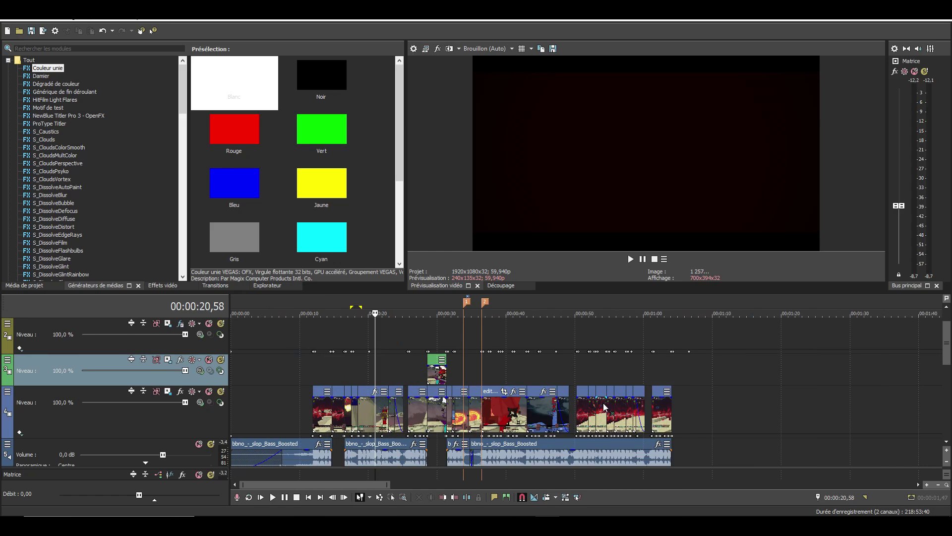
{"action": "scroll", "coordinate": [590, 411], "scroll_direction": "down", "scroll_amount": 3}
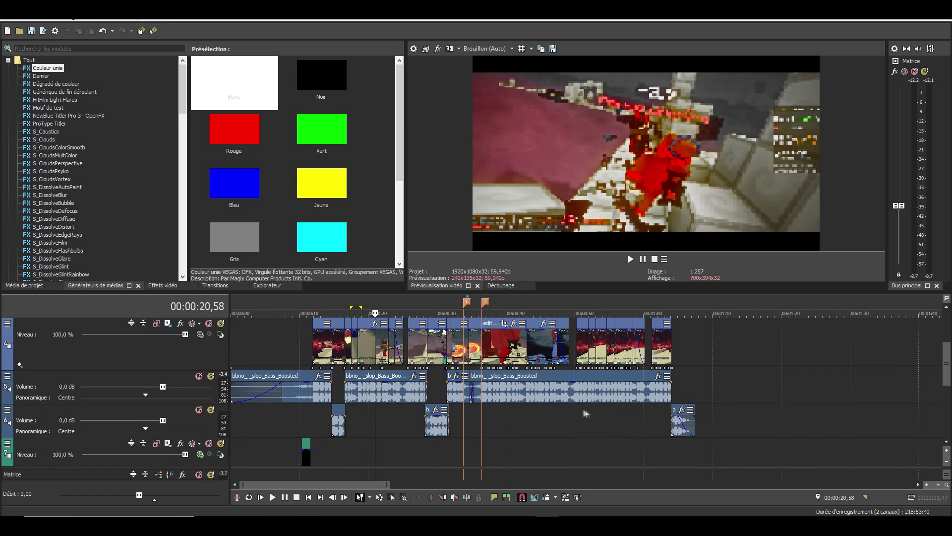
{"action": "scroll", "coordinate": [571, 409], "scroll_direction": "up", "scroll_amount": 4}
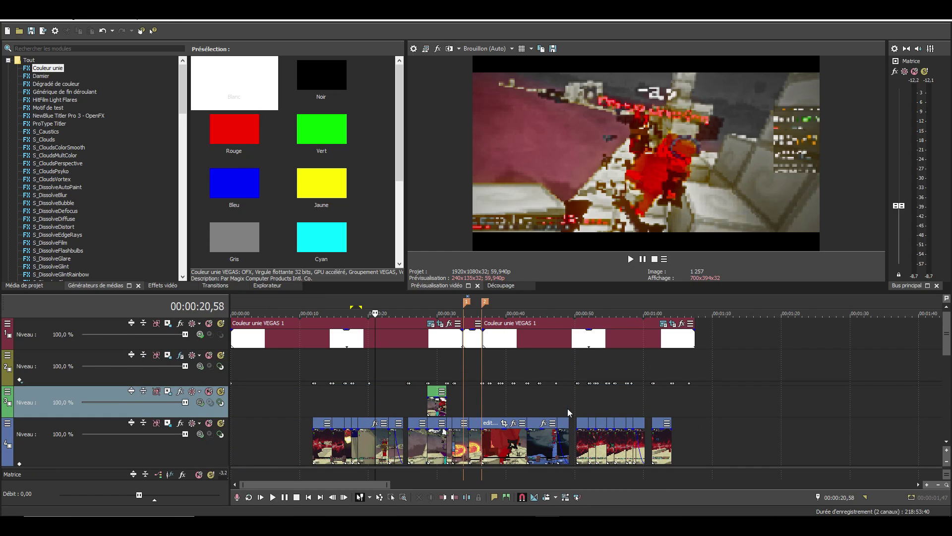
{"action": "scroll", "coordinate": [568, 412], "scroll_direction": "down", "scroll_amount": 2}
{"action": "scroll", "coordinate": [567, 409], "scroll_direction": "up", "scroll_amount": 1}
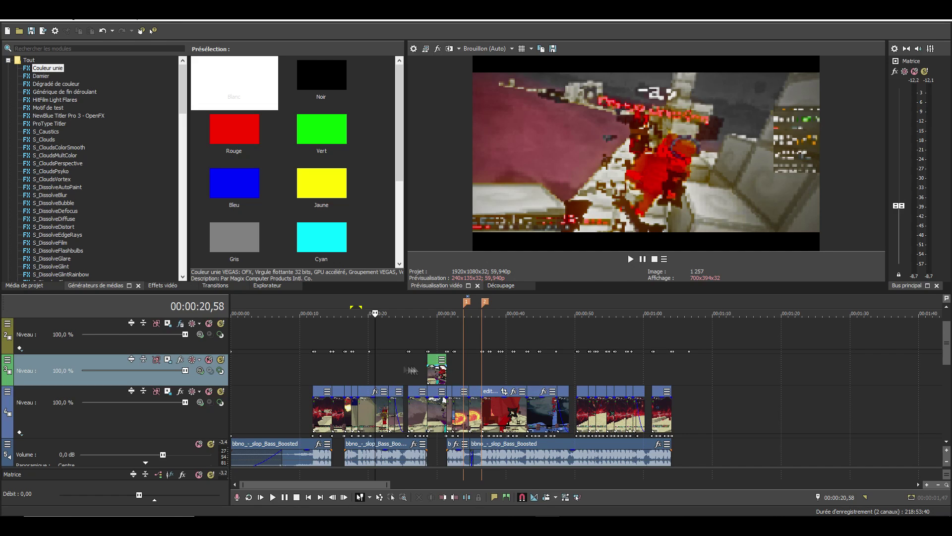
Review track 2's Magic Bullet Looks, S_DissolveShake and S_Shake keyframes and check the recording status in OBS
{"action": "left_click", "coordinate": [21, 348]}
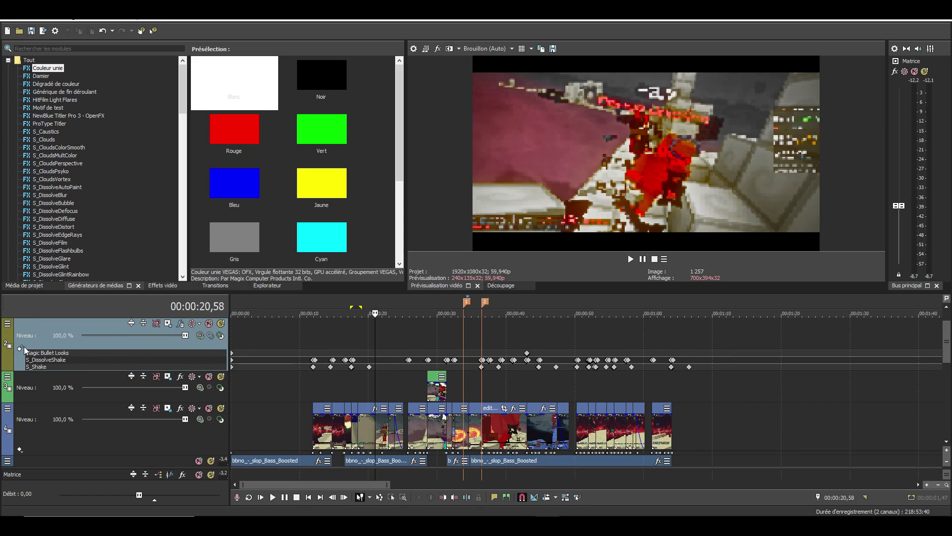
{"action": "left_click", "coordinate": [21, 348]}
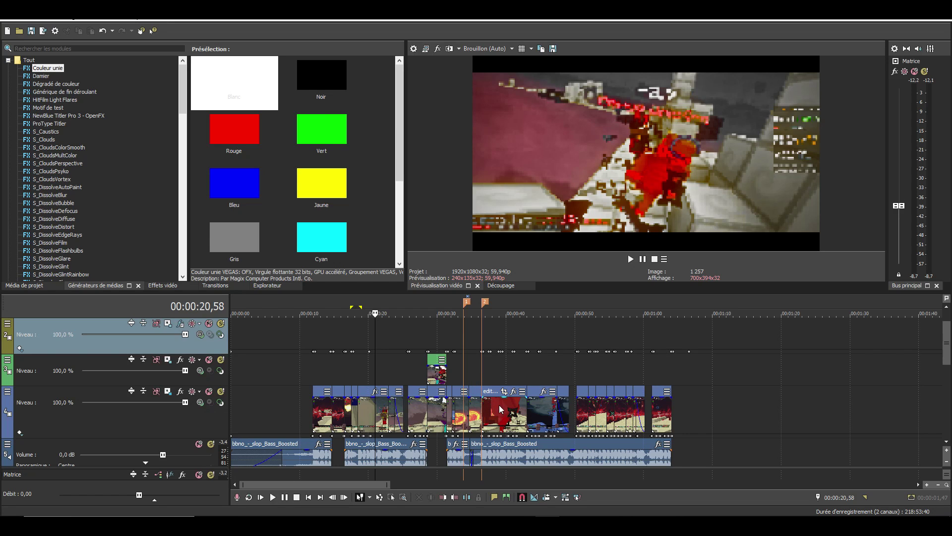
{"action": "left_click", "coordinate": [669, 525]}
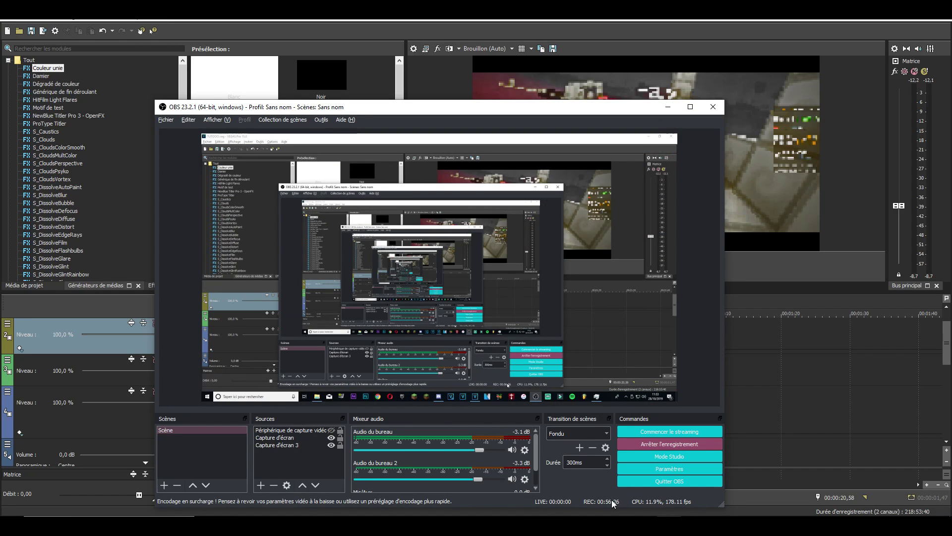
{"action": "left_click", "coordinate": [668, 107]}
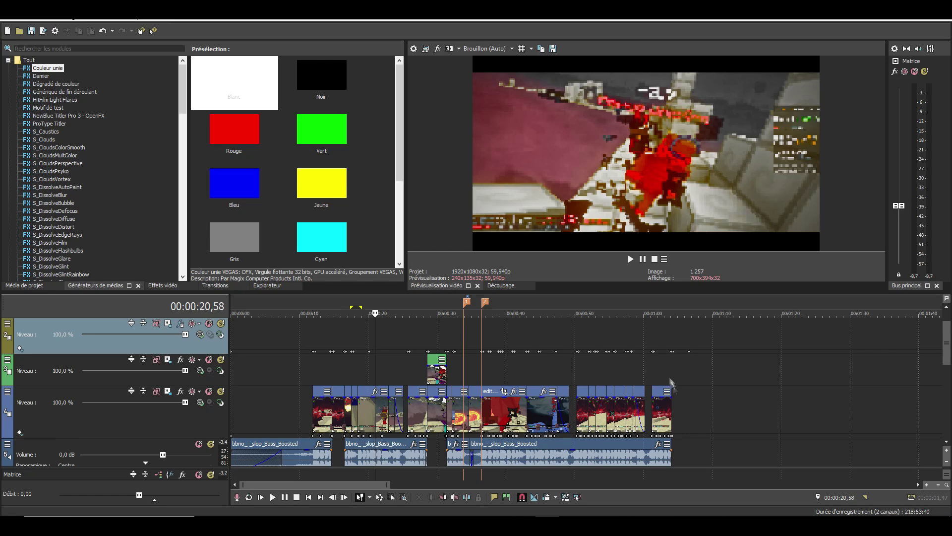
{"action": "mouse_move", "coordinate": [669, 525]}
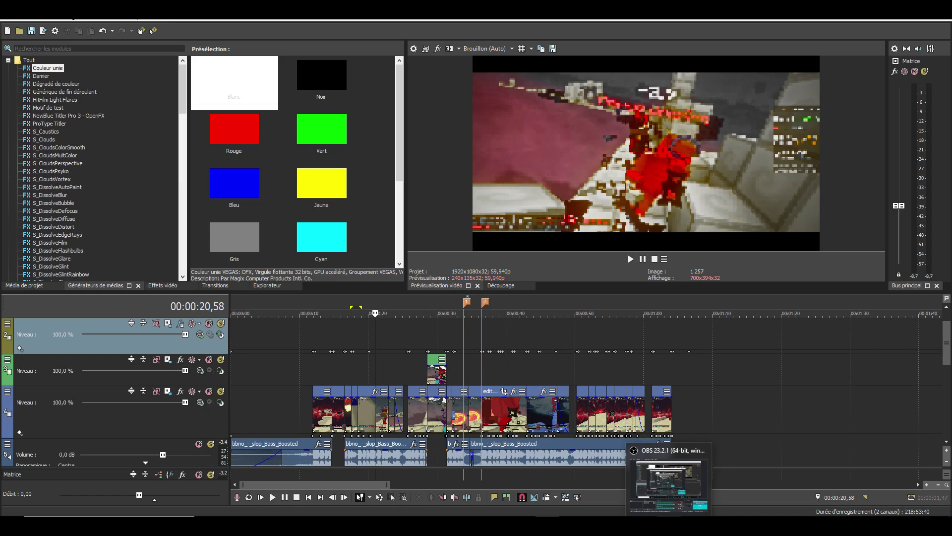